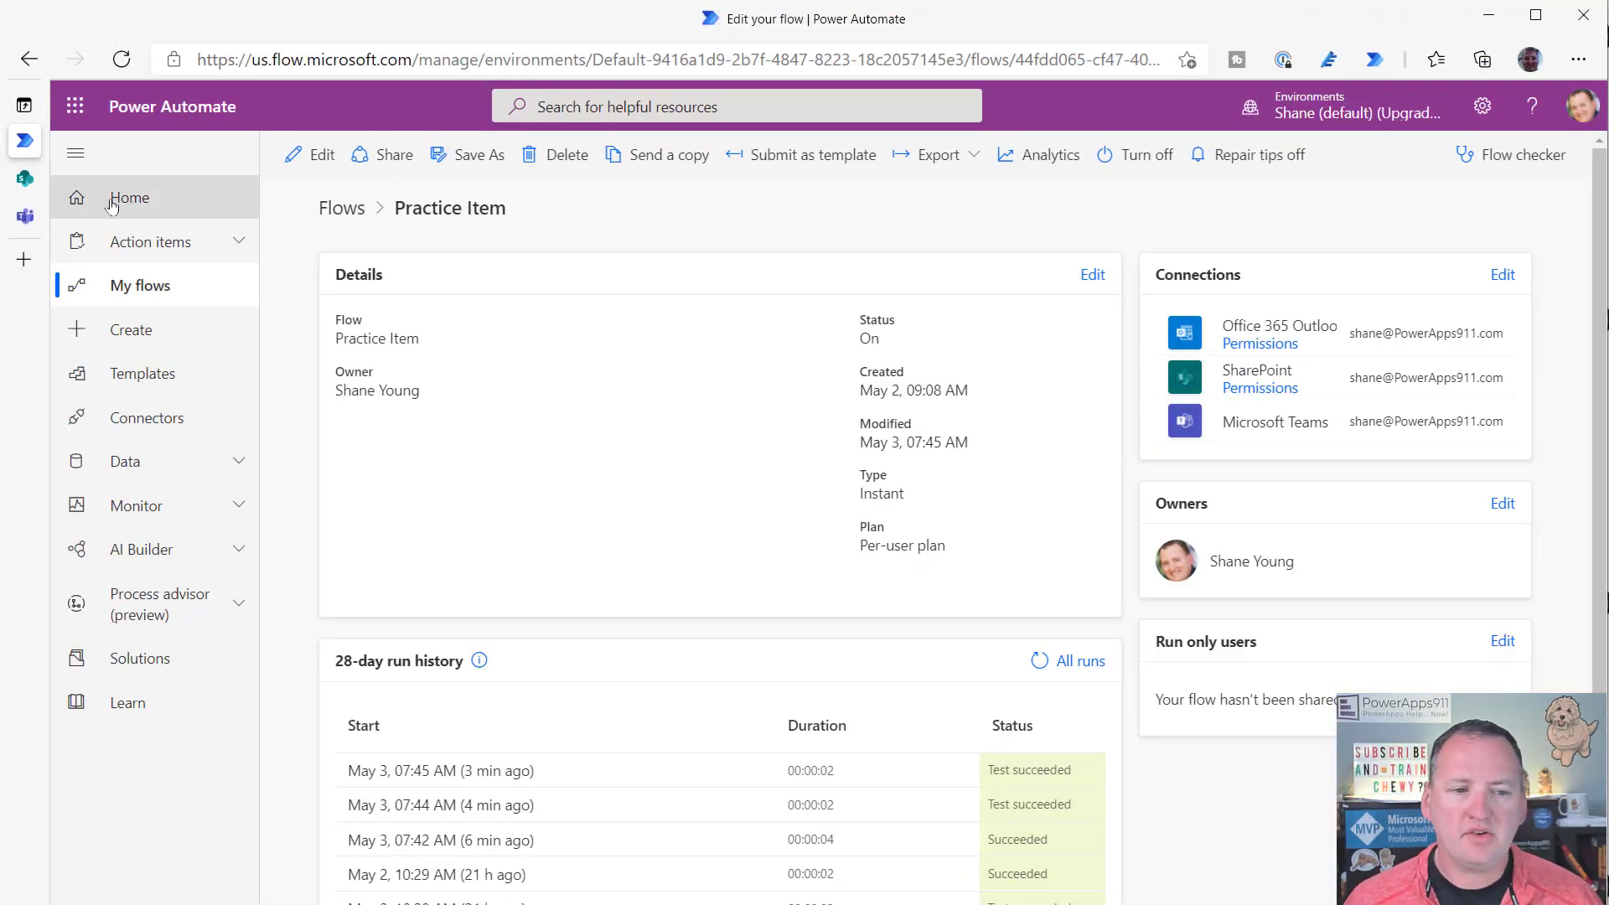
# - Switch to the SharePoint Doggie Data list, look through its dog items and clear the current item selection
pyautogui.click(82, 178)
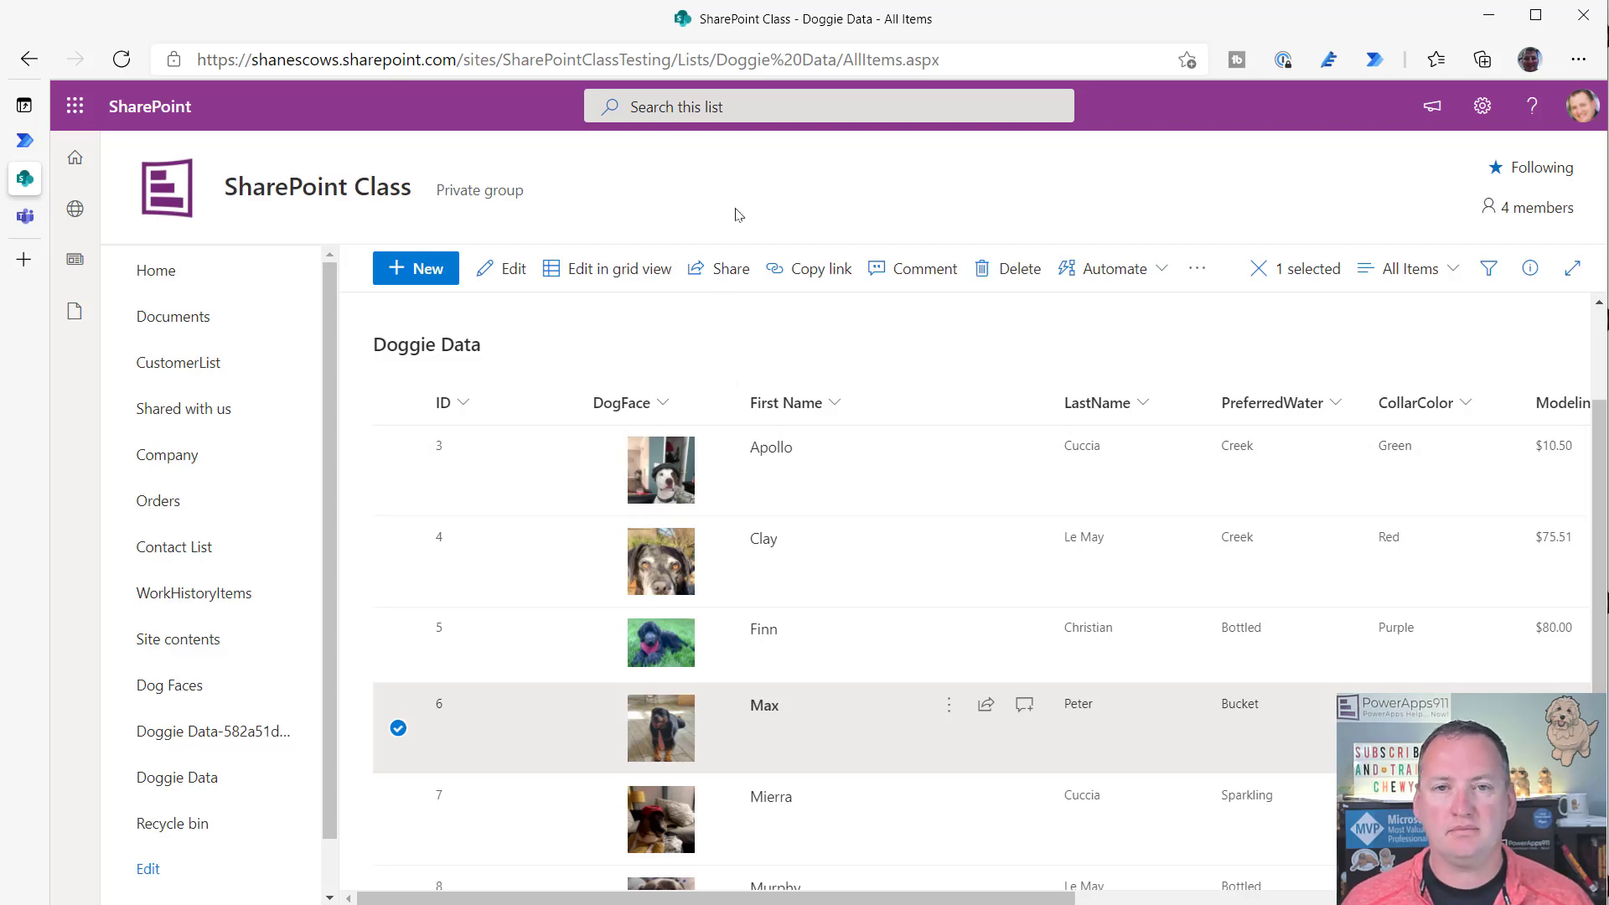
pyautogui.scroll(-1, 951, 391)
pyautogui.scroll(-1, 945, 765)
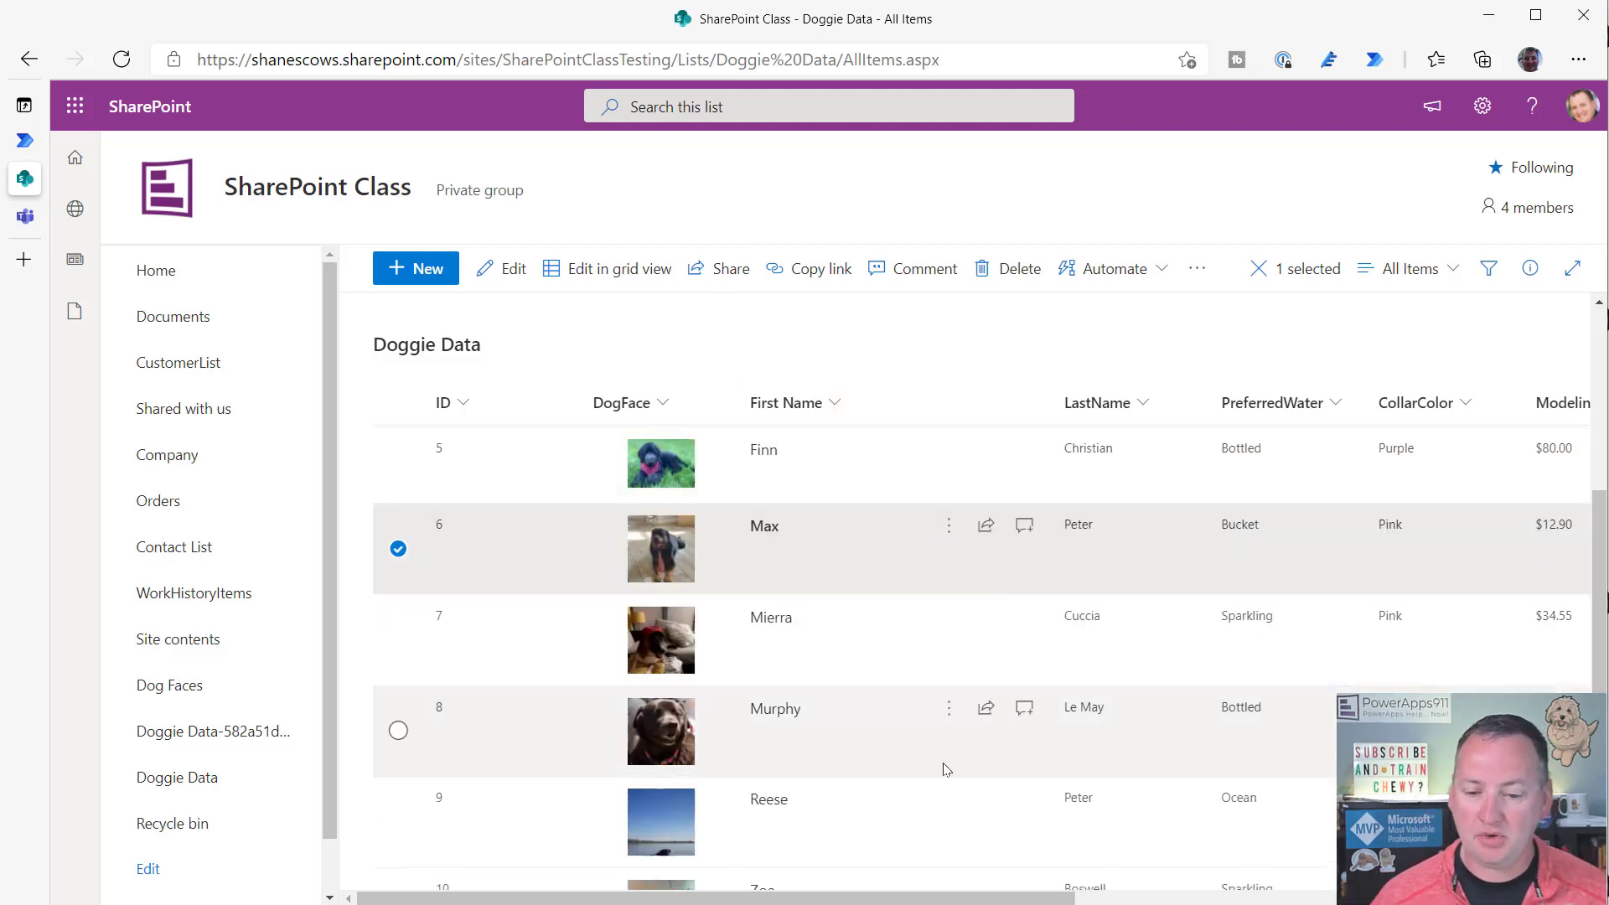
pyautogui.scroll(-2, 926, 743)
pyautogui.scroll(5, 940, 670)
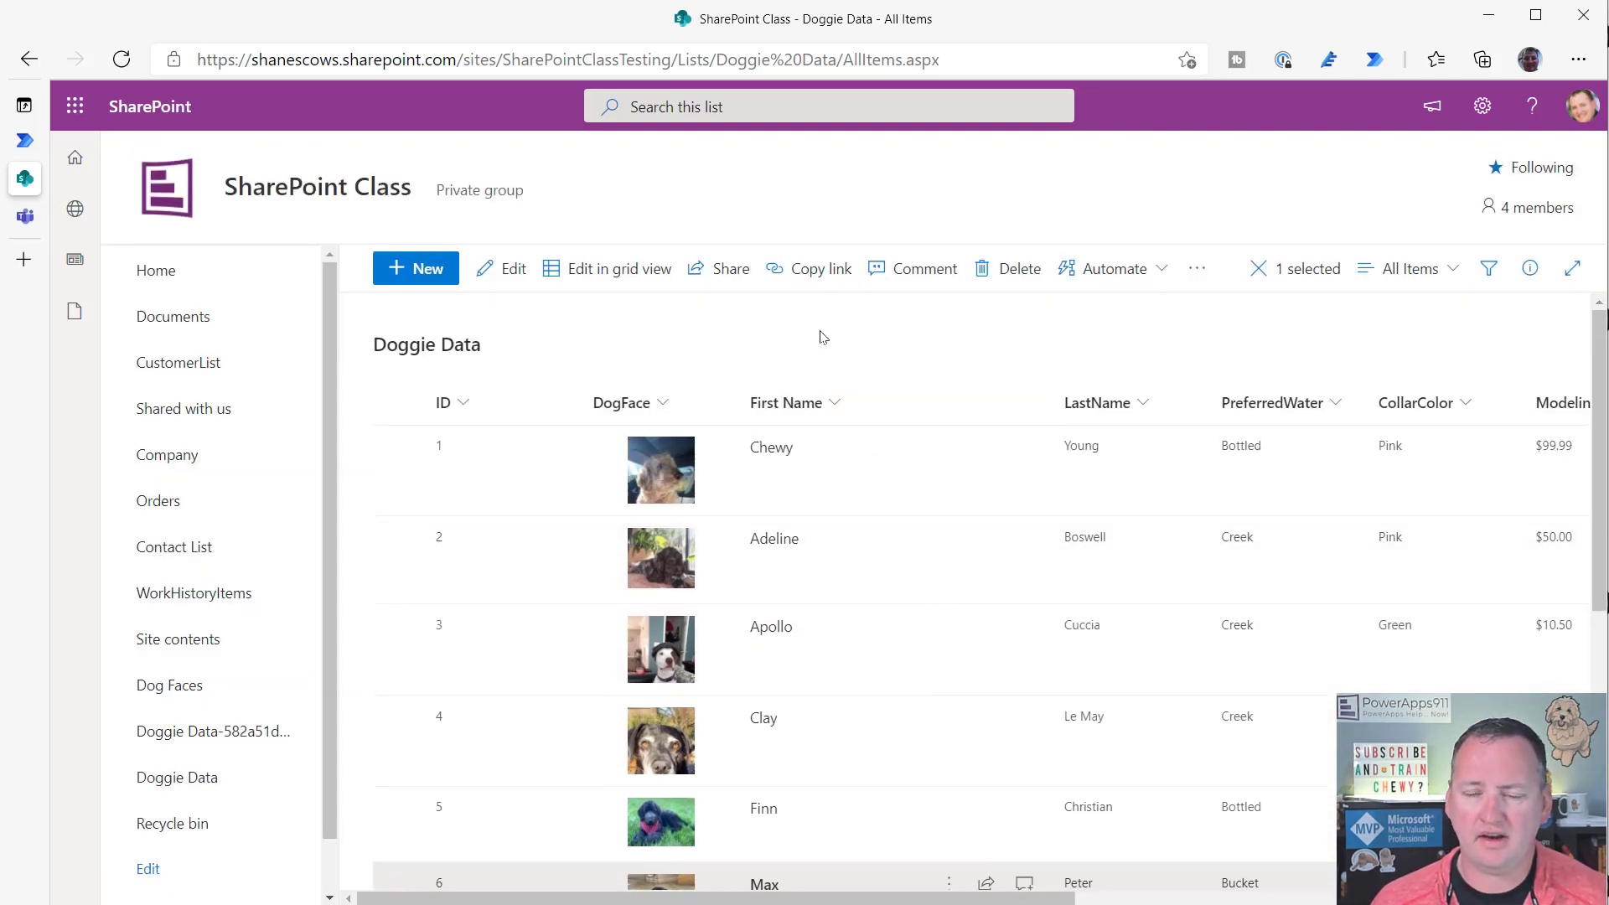
pyautogui.press('Escape')
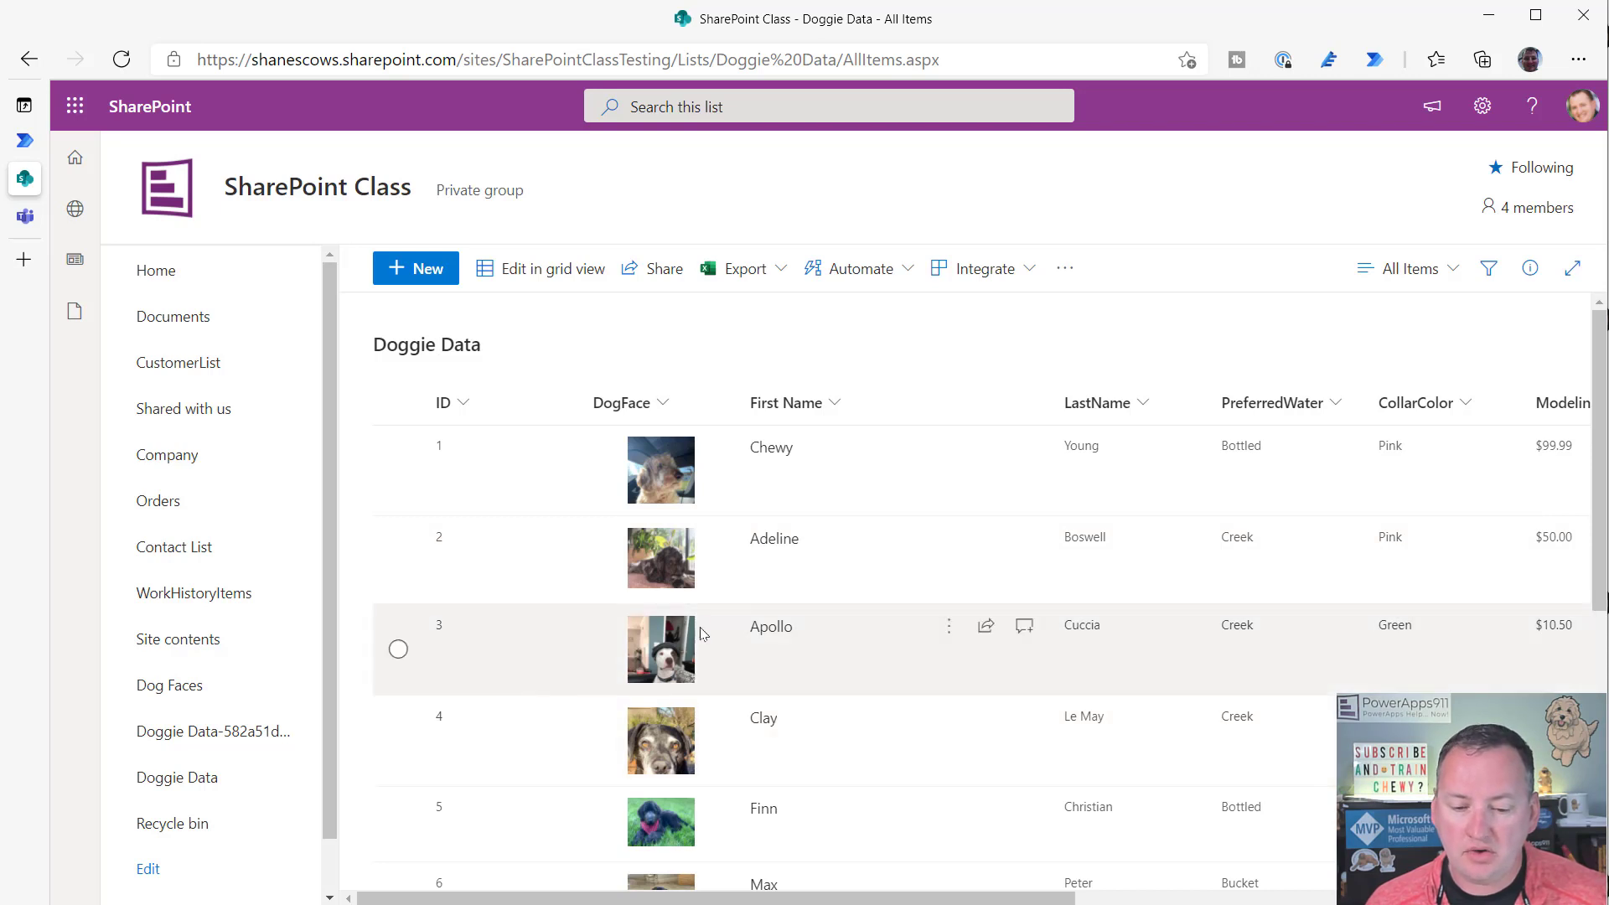
pyautogui.scroll(-2, 557, 646)
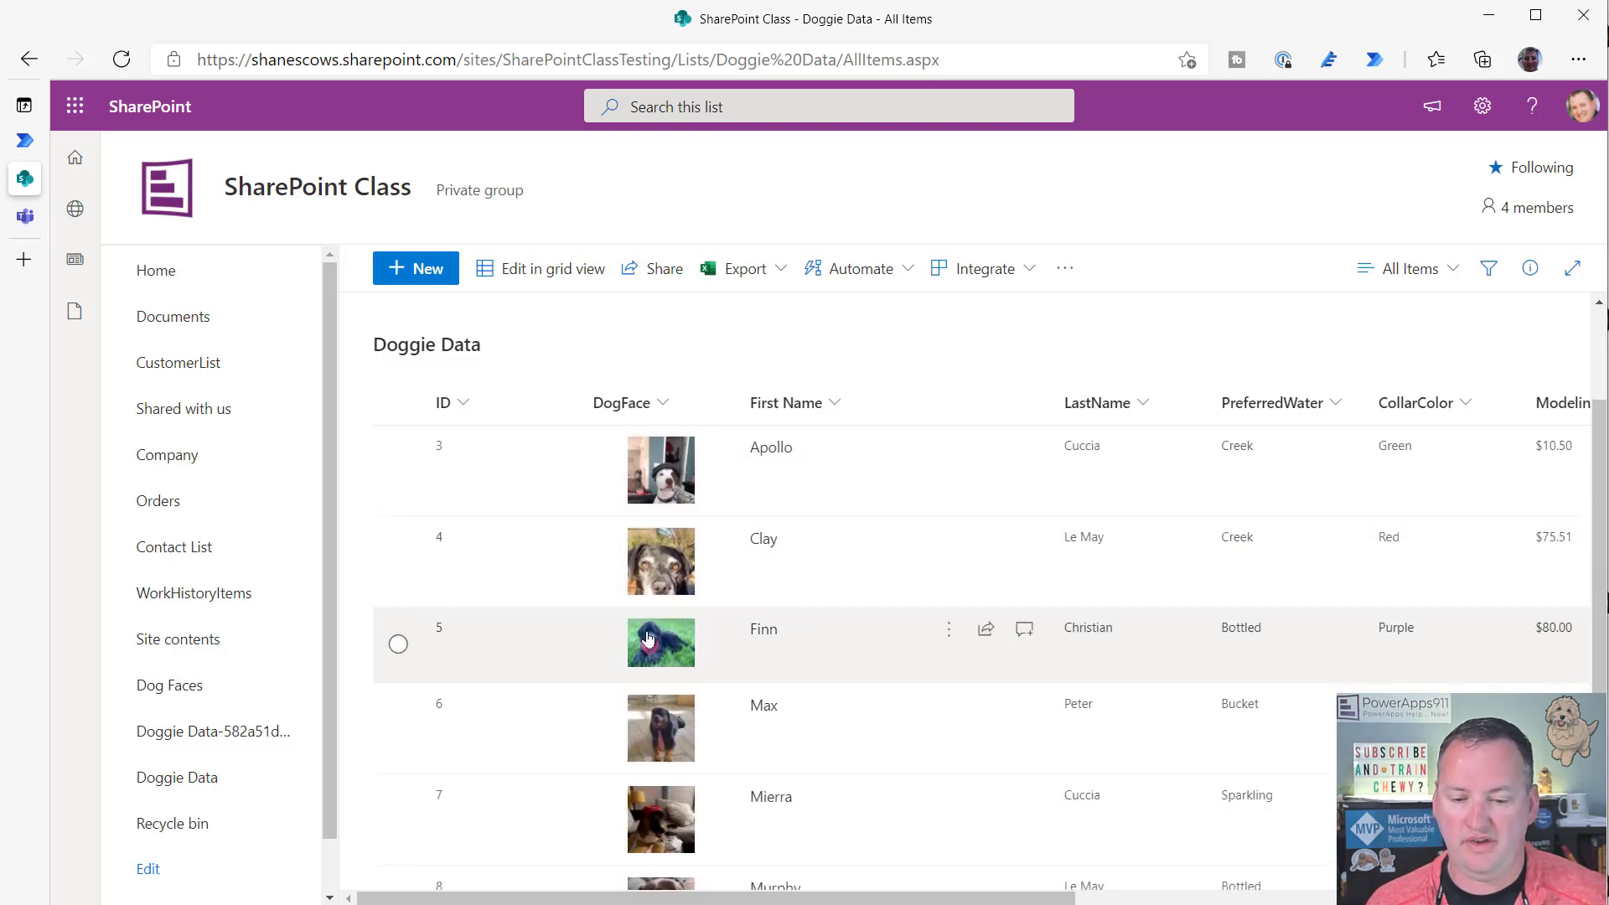
# - Select the Finn item in the Doggie Data list and open the run form of the Practice Item flow for it
pyautogui.click(399, 646)
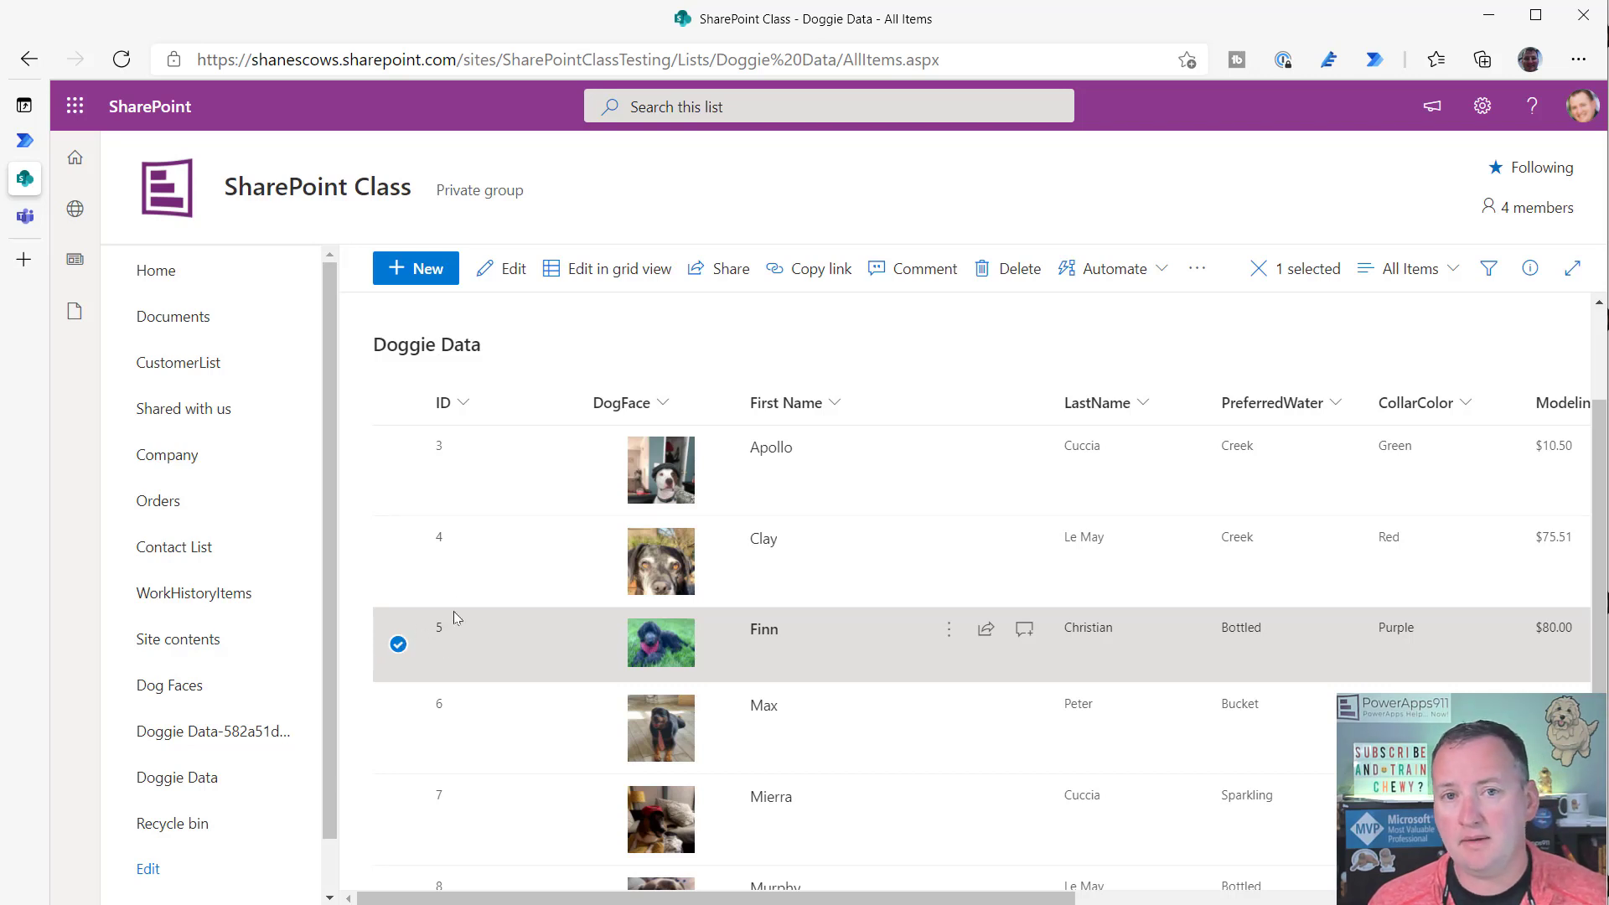
pyautogui.click(1158, 277)
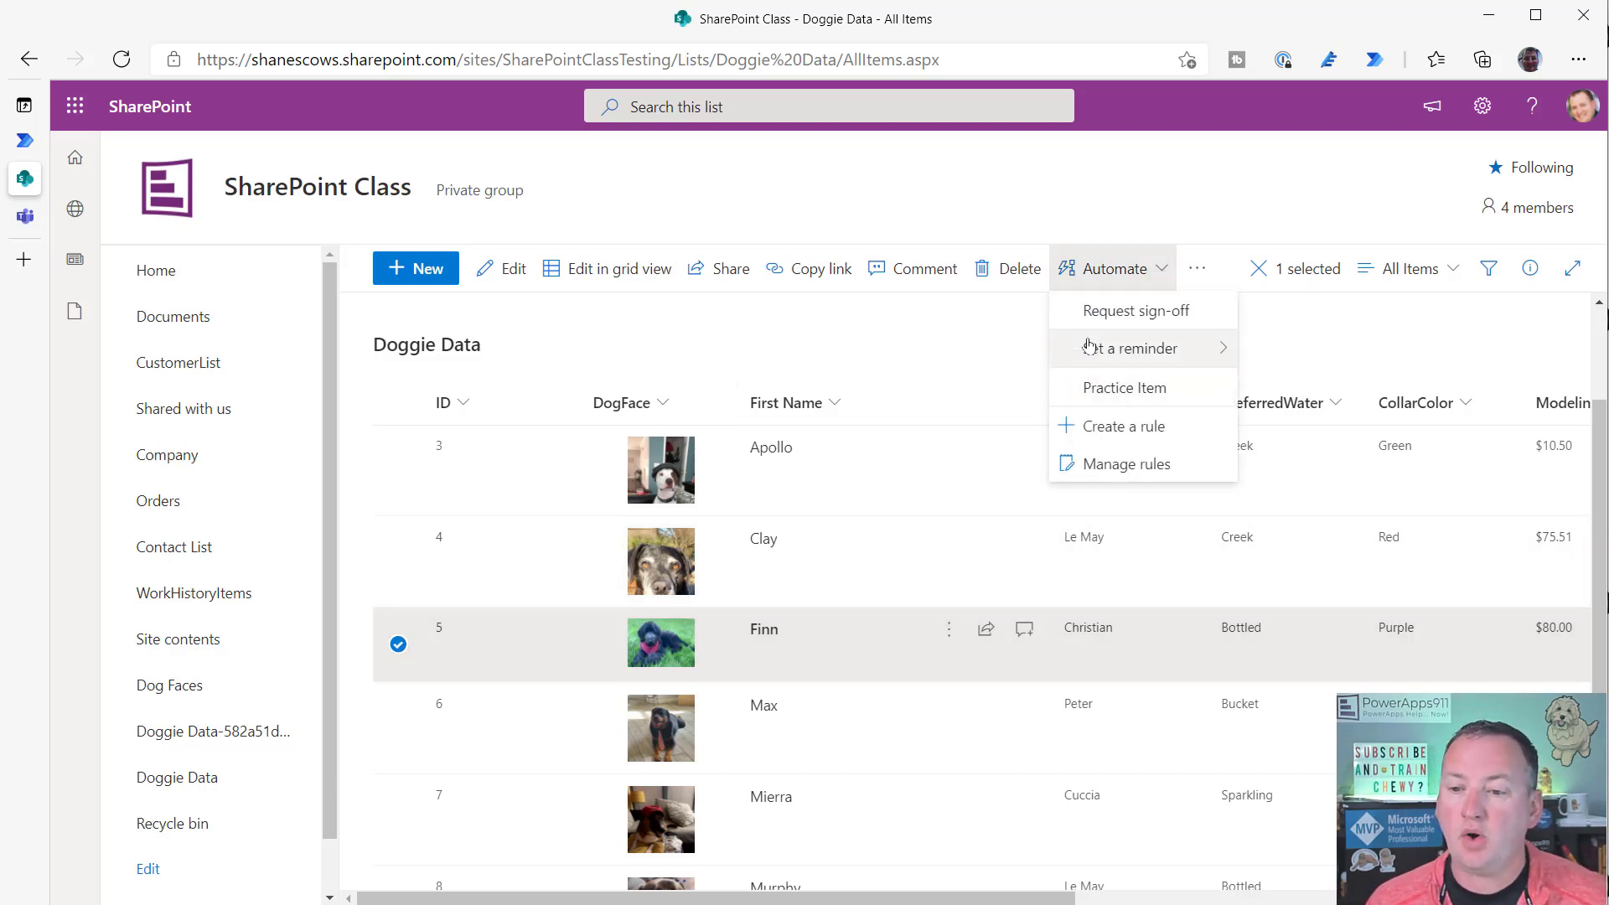
pyautogui.click(1114, 391)
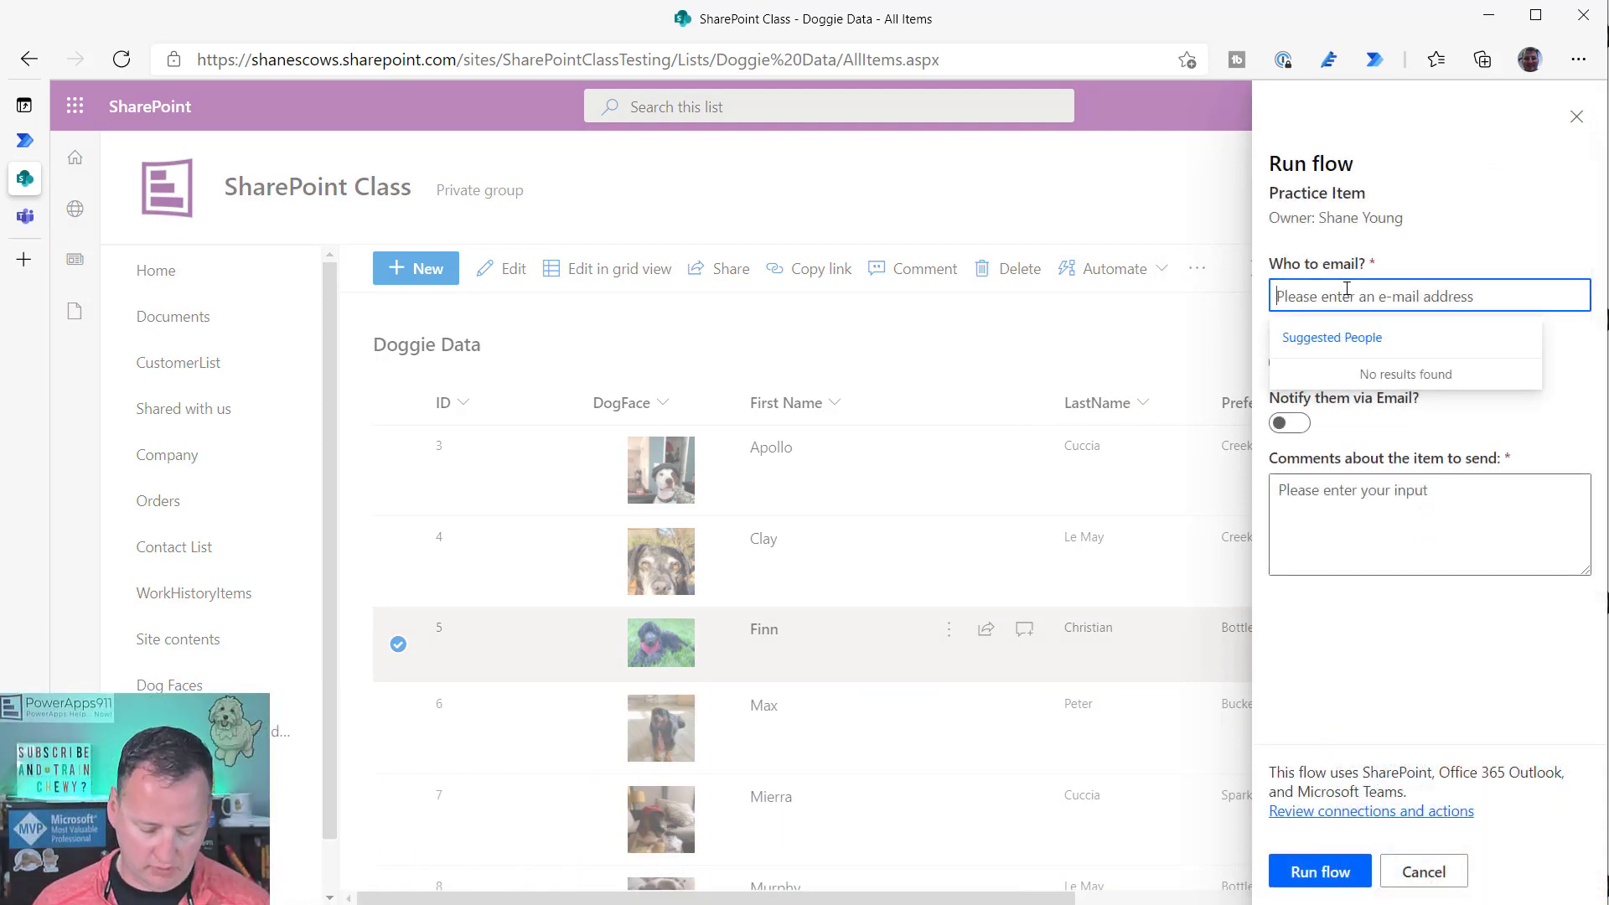
# - Choose the suggested consultant as the e-mail recipient and turn on both the Teams and the Email notifications
pyautogui.write('shane')
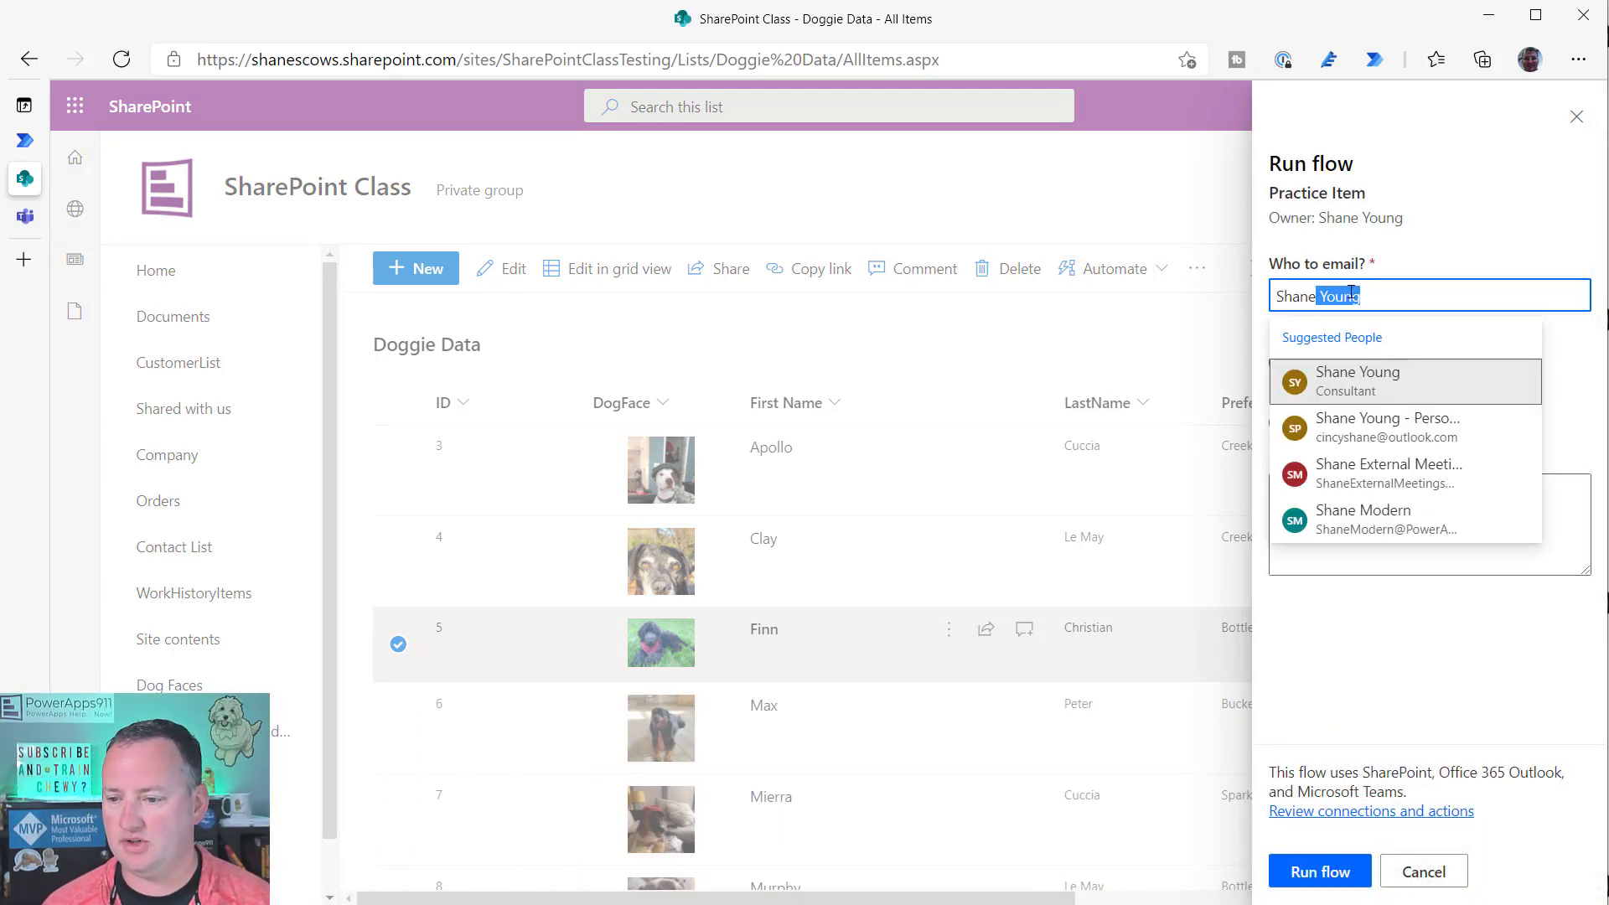
pyautogui.click(1341, 387)
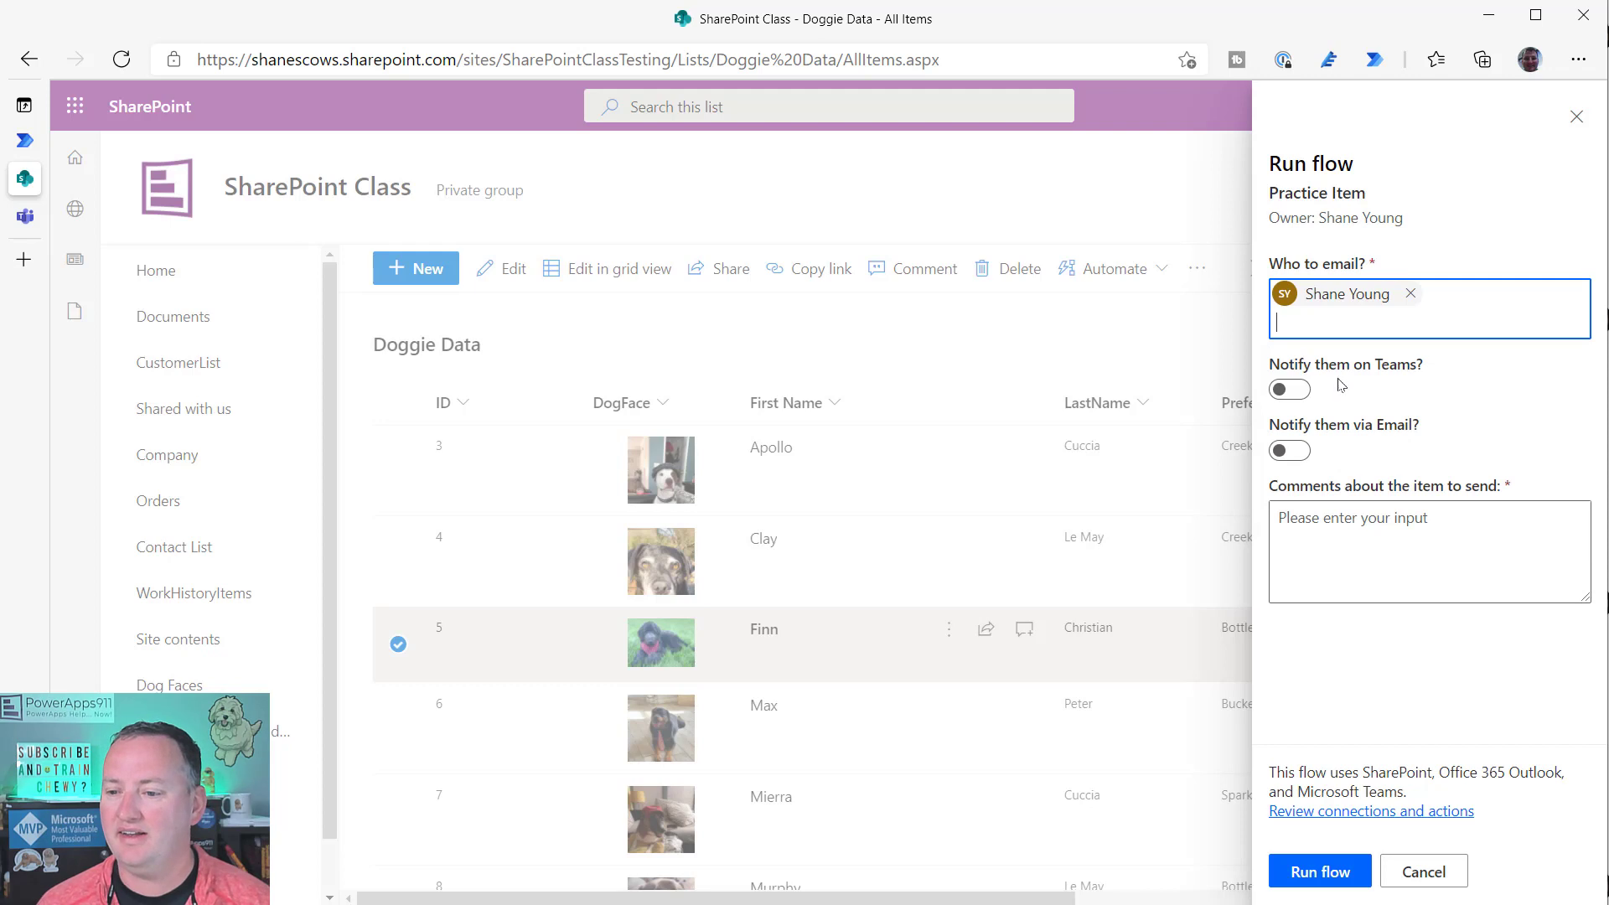
pyautogui.click(1290, 390)
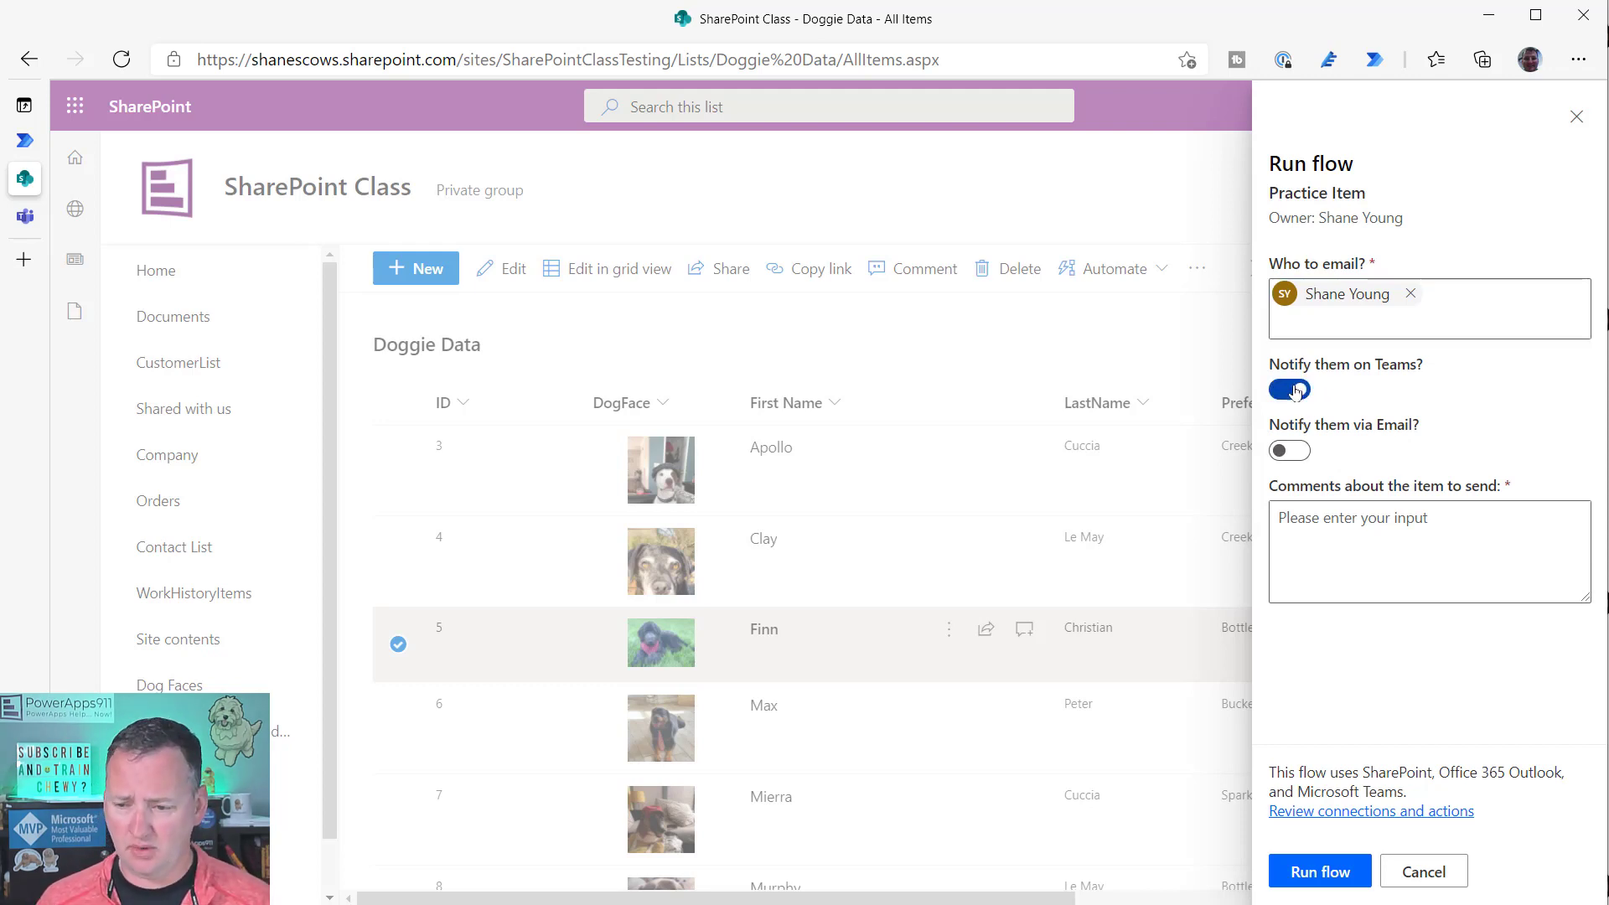
pyautogui.click(1293, 453)
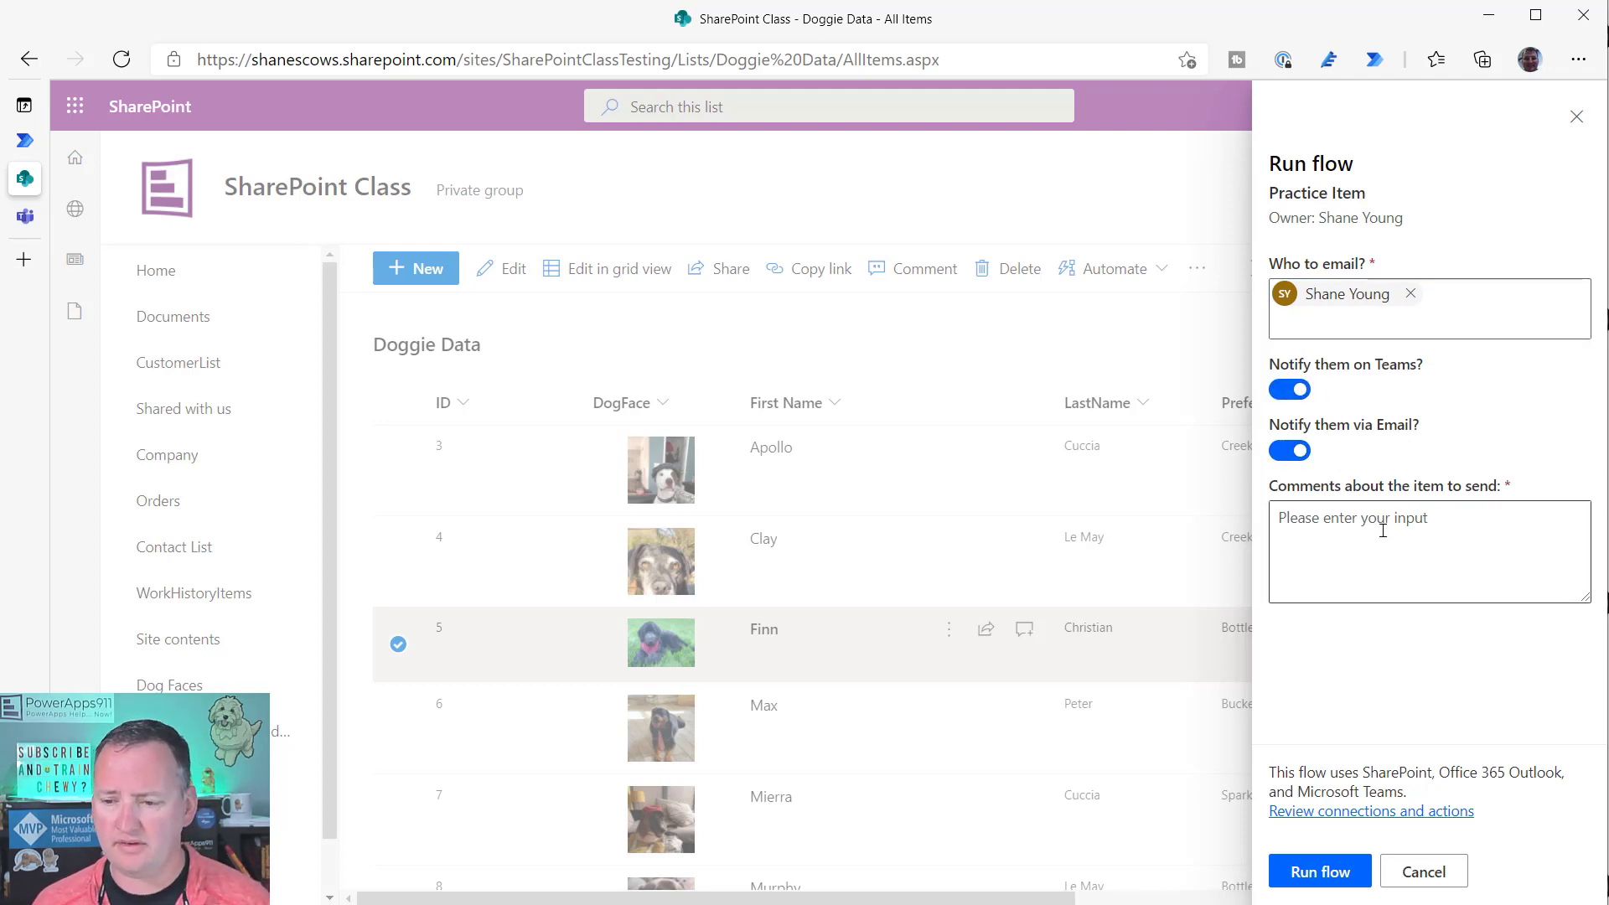
# - Run the flow with the comment "Say hi to the nice viewers!" and switch to Microsoft Teams to check the notification
pyautogui.click(1383, 528)
pyautogui.write('Say')
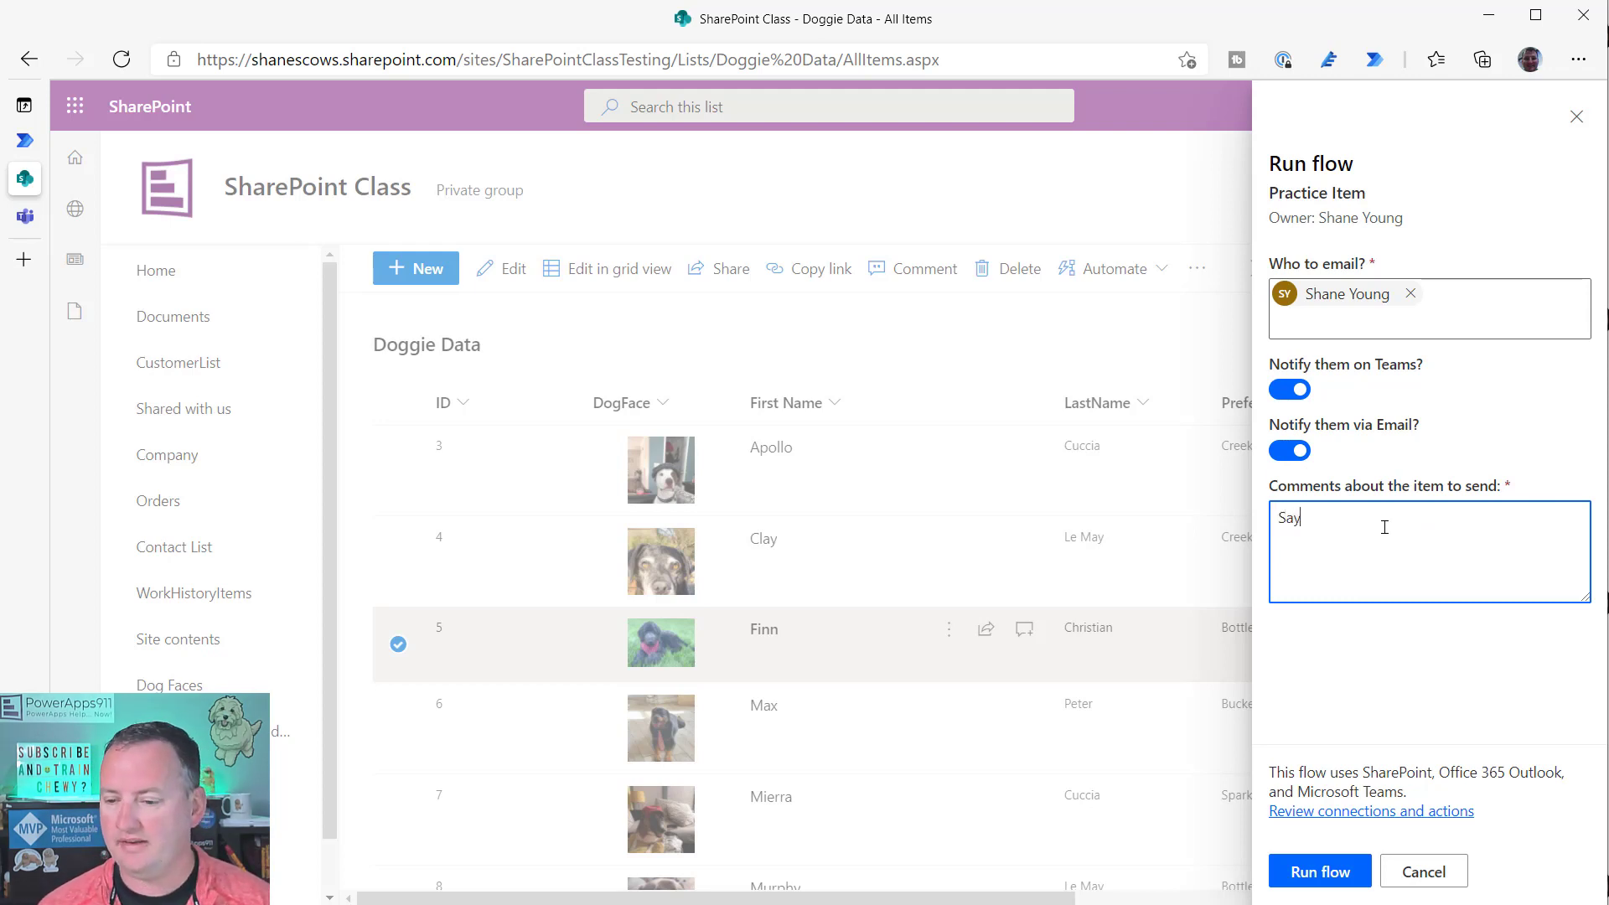
pyautogui.write(' hi to the nic')
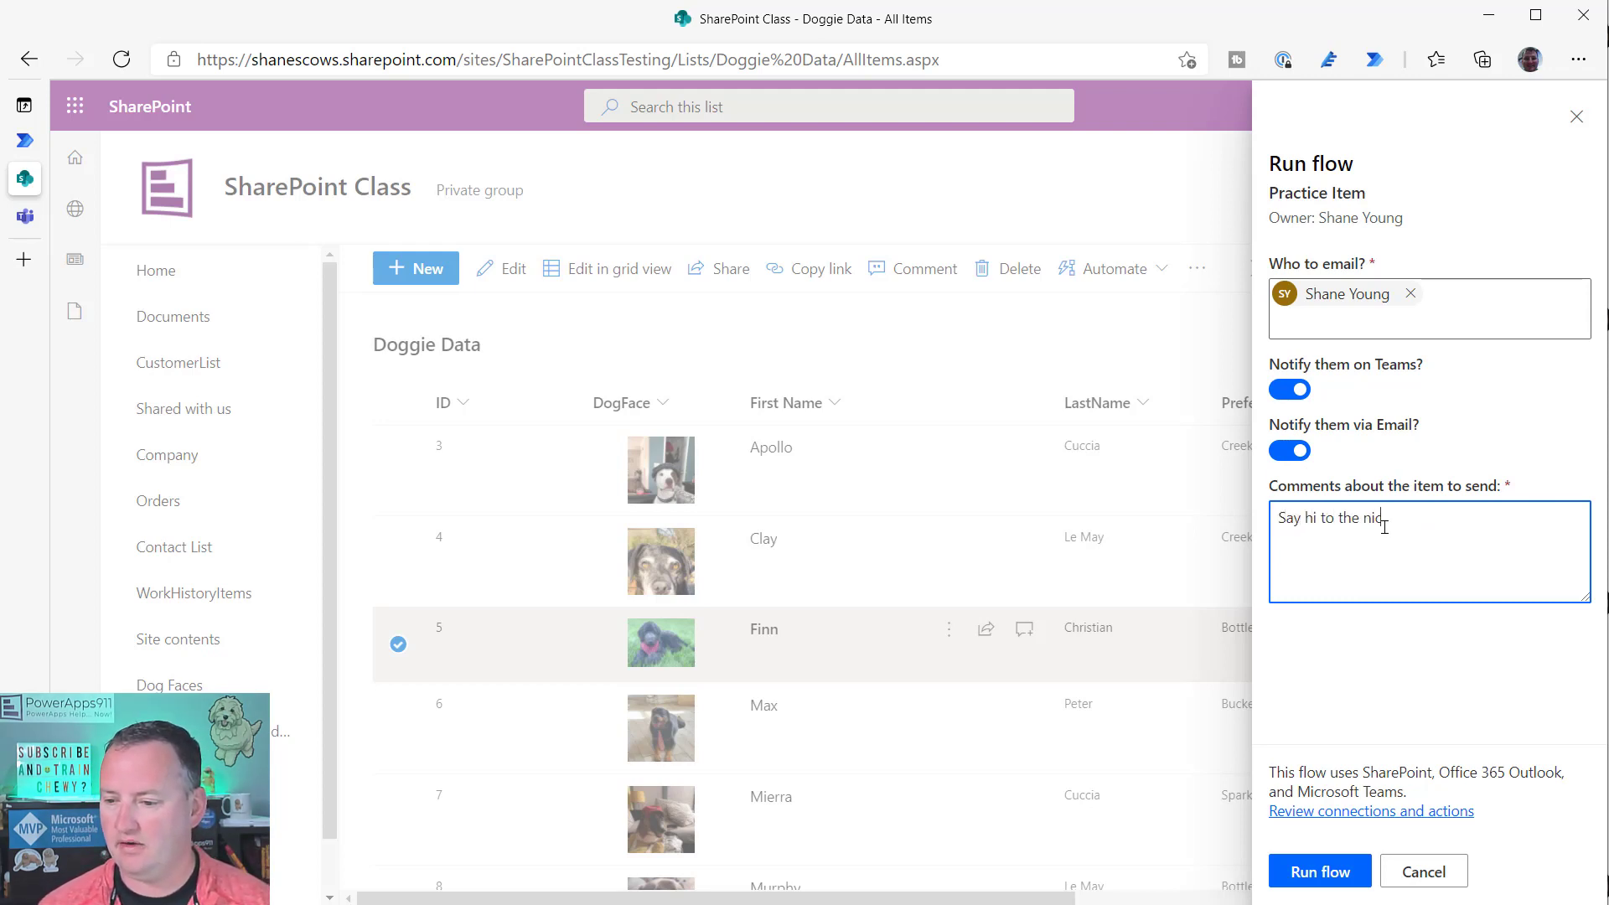
pyautogui.write('e viewers!')
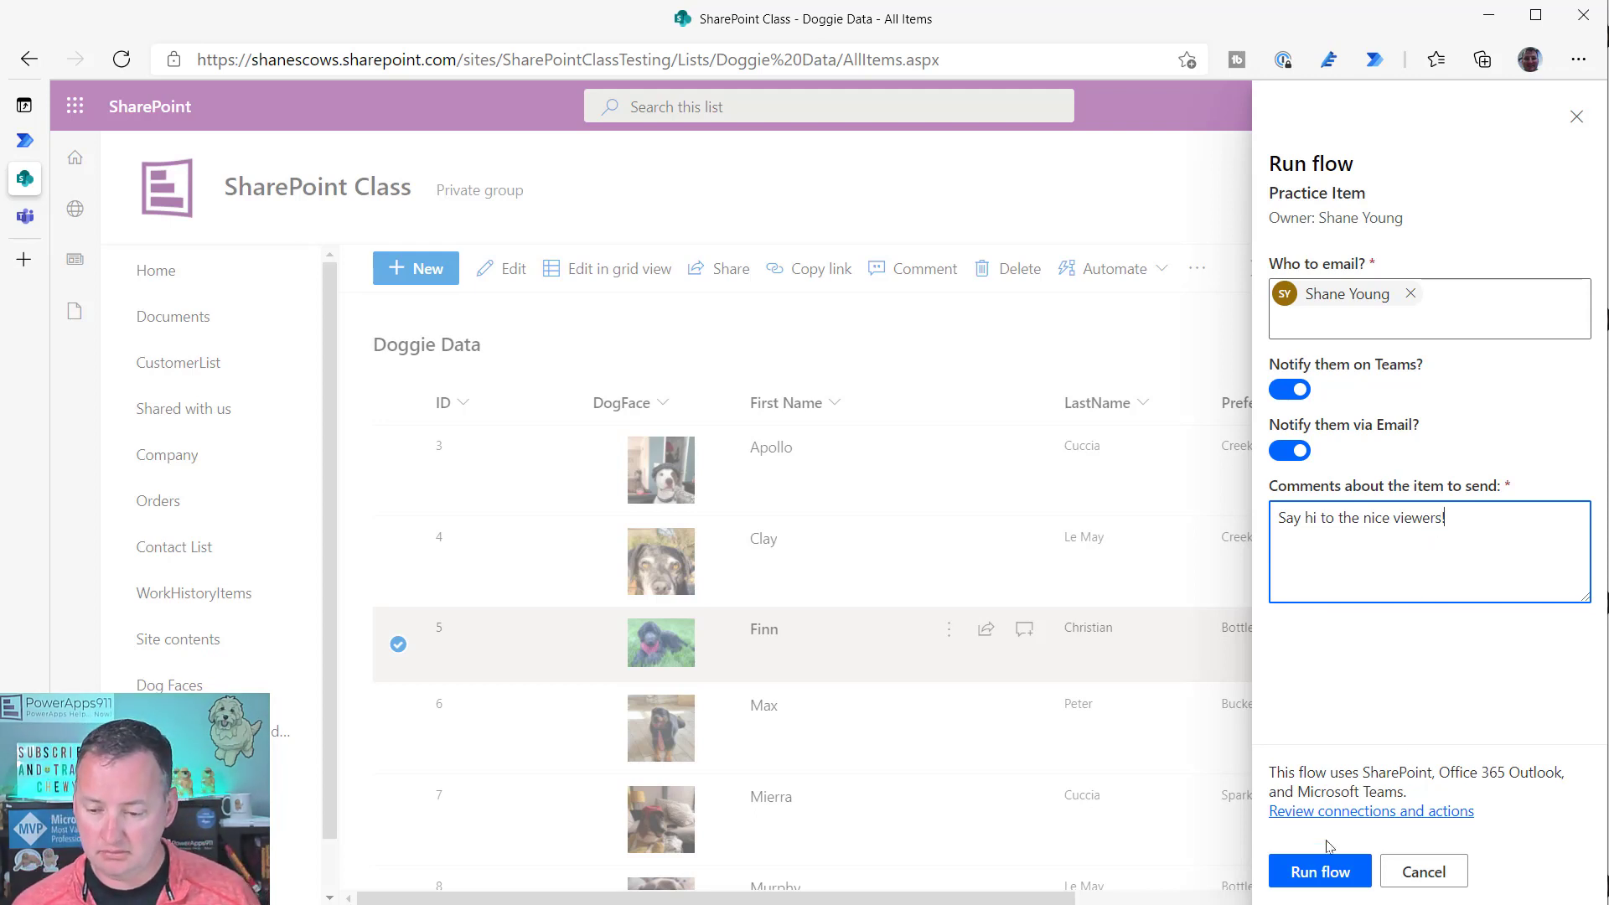
pyautogui.click(1329, 873)
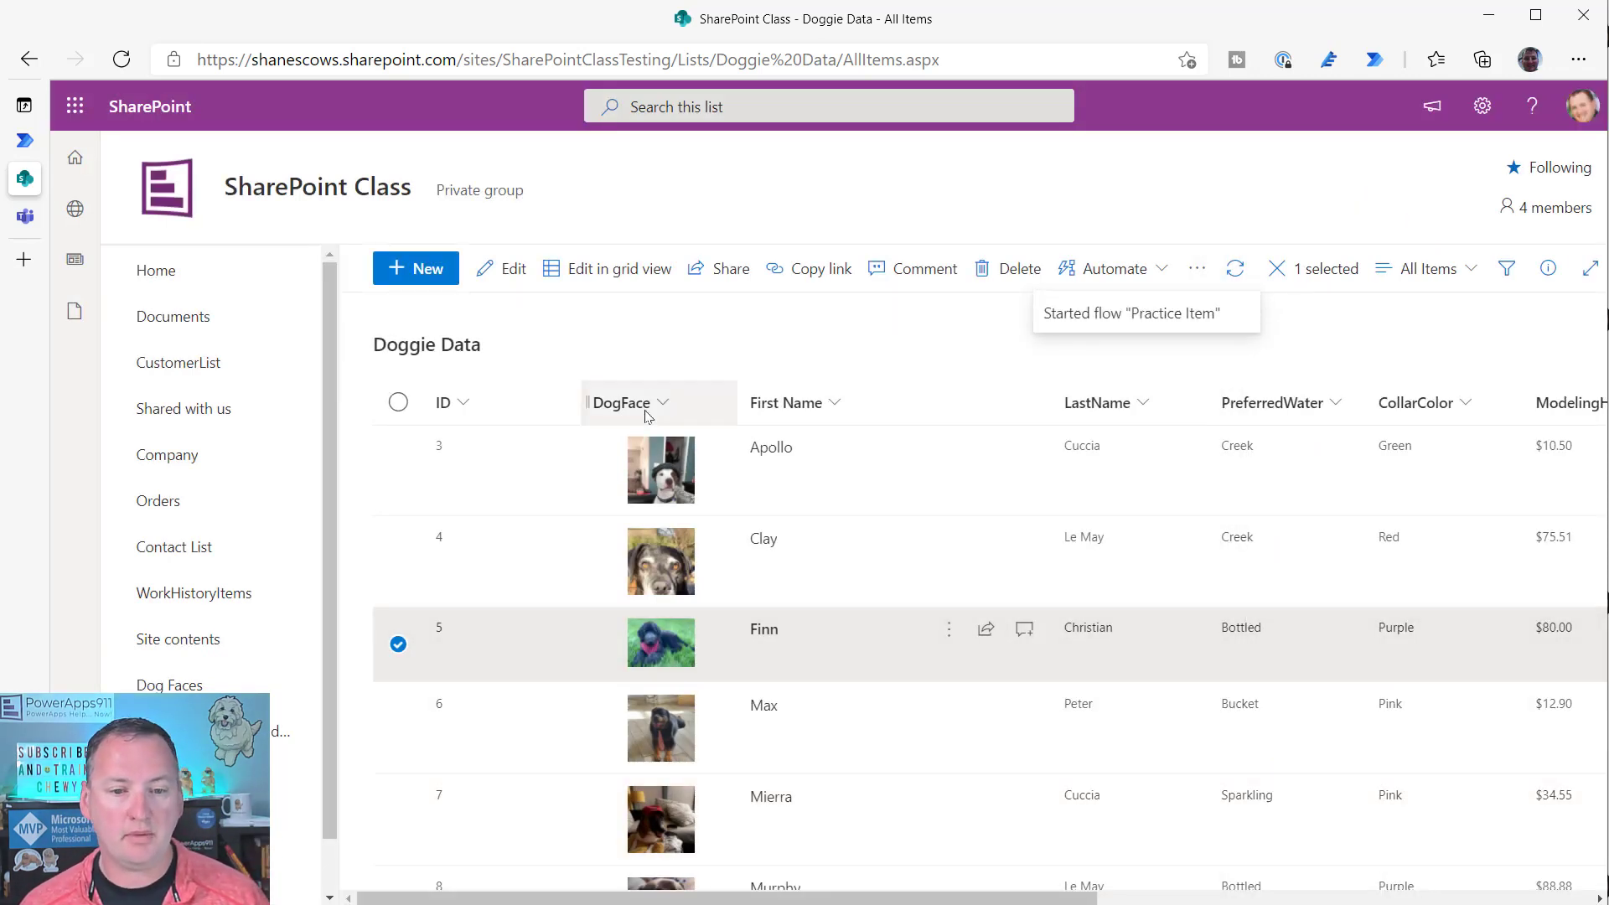
pyautogui.click(26, 217)
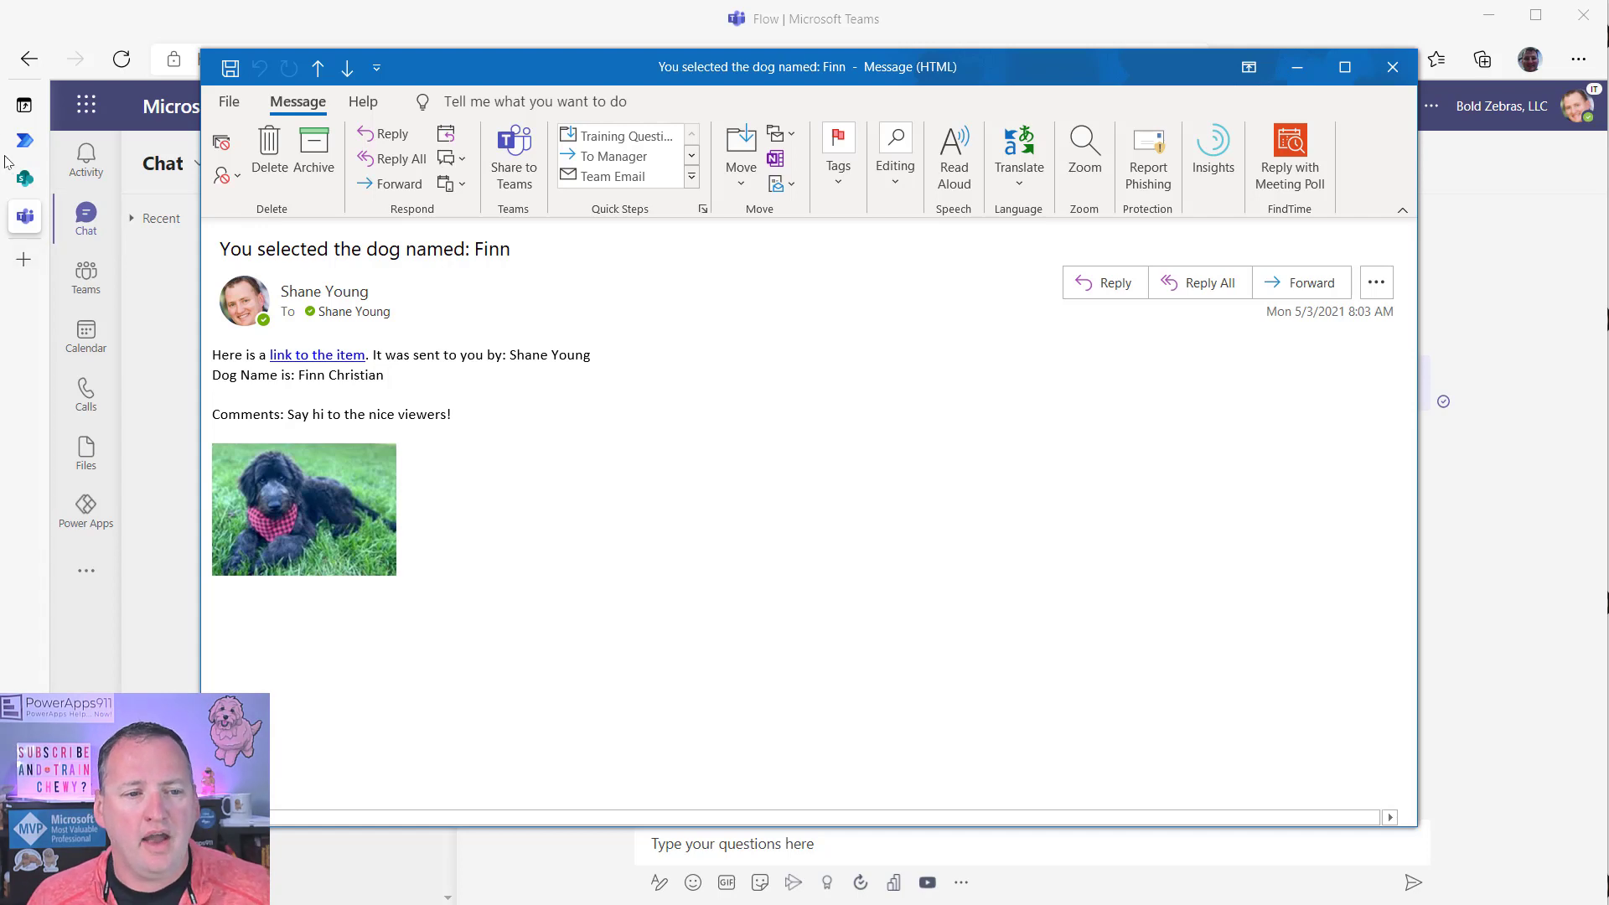
# - Switch to Power Automate and start a new instant cloud flow, skipping the setup dialog, with the SharePoint trigger For a selected item
pyautogui.click(94, 144)
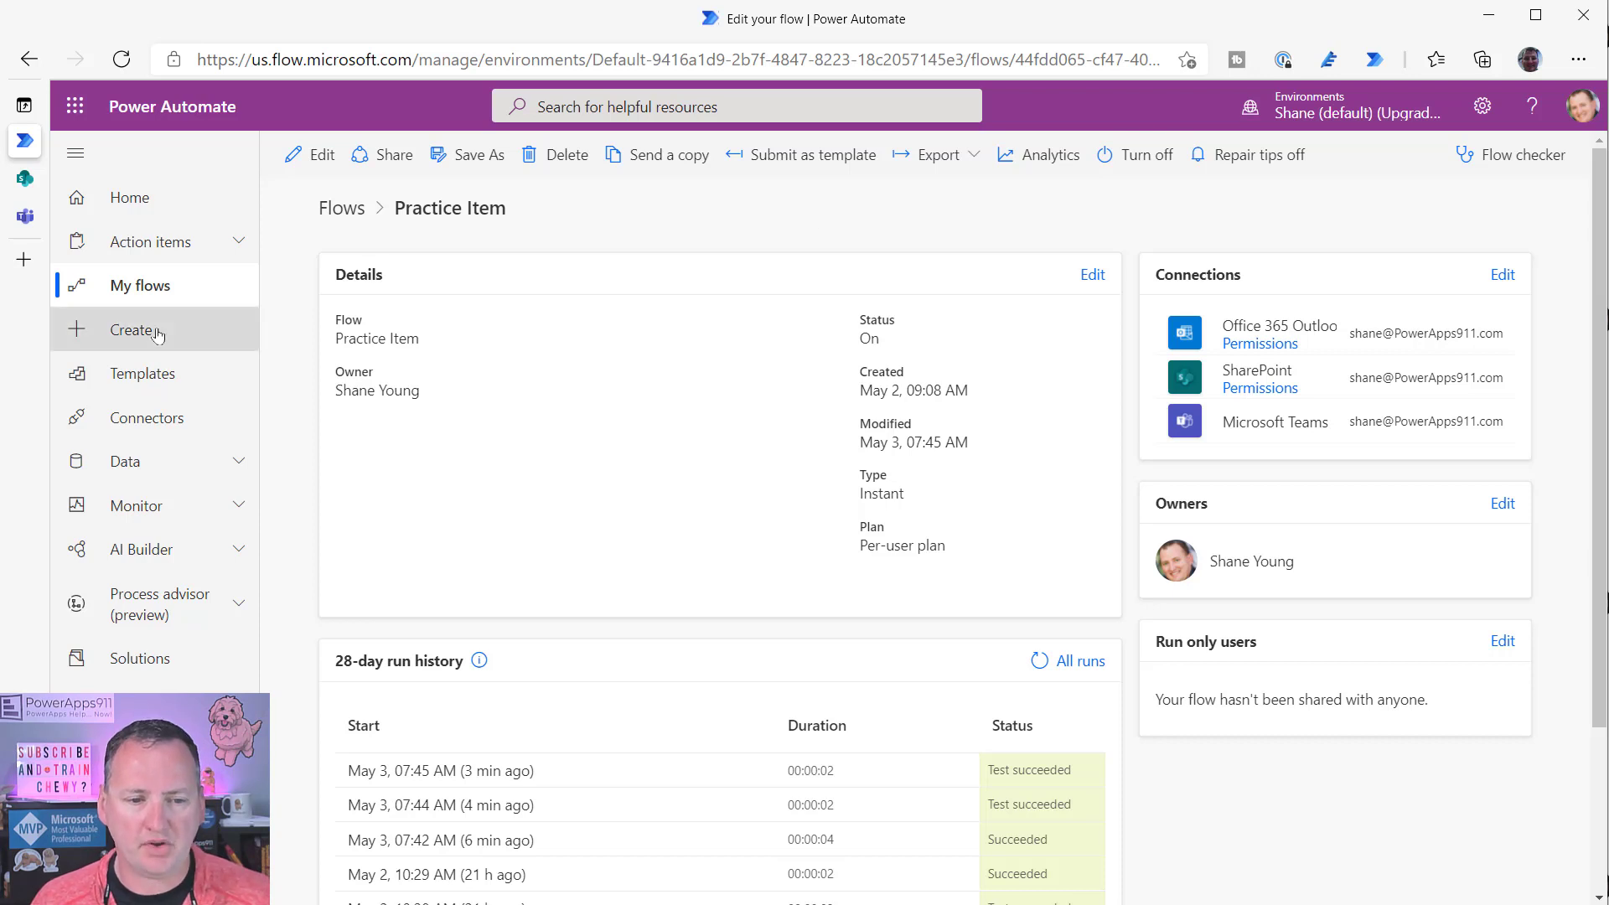
pyautogui.click(130, 334)
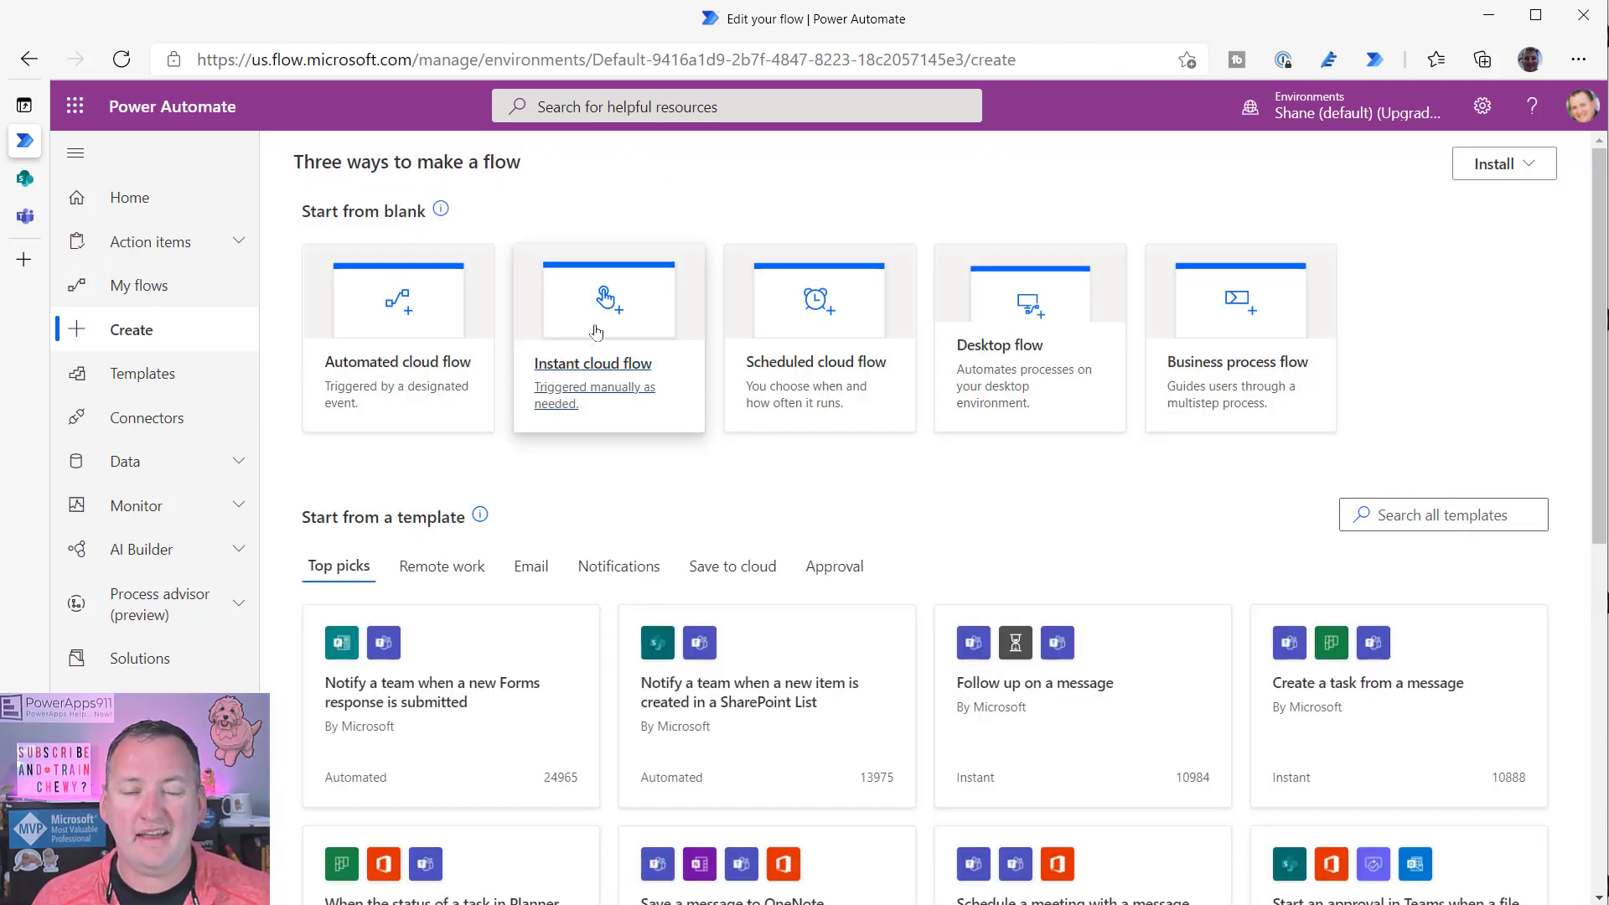
pyautogui.click(624, 328)
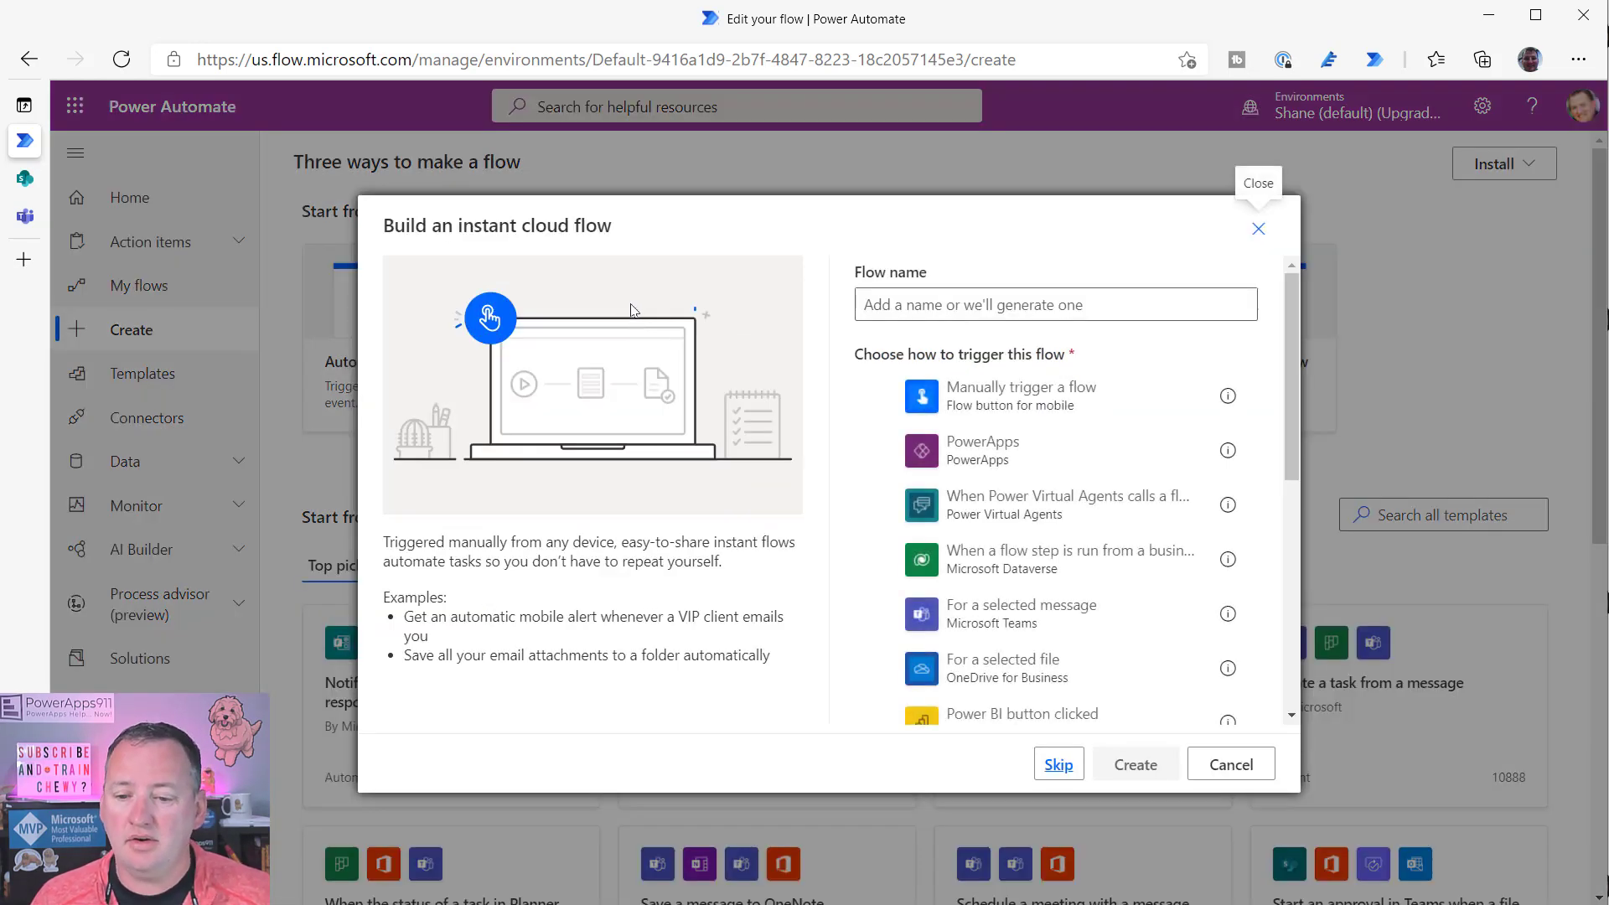
pyautogui.click(1058, 764)
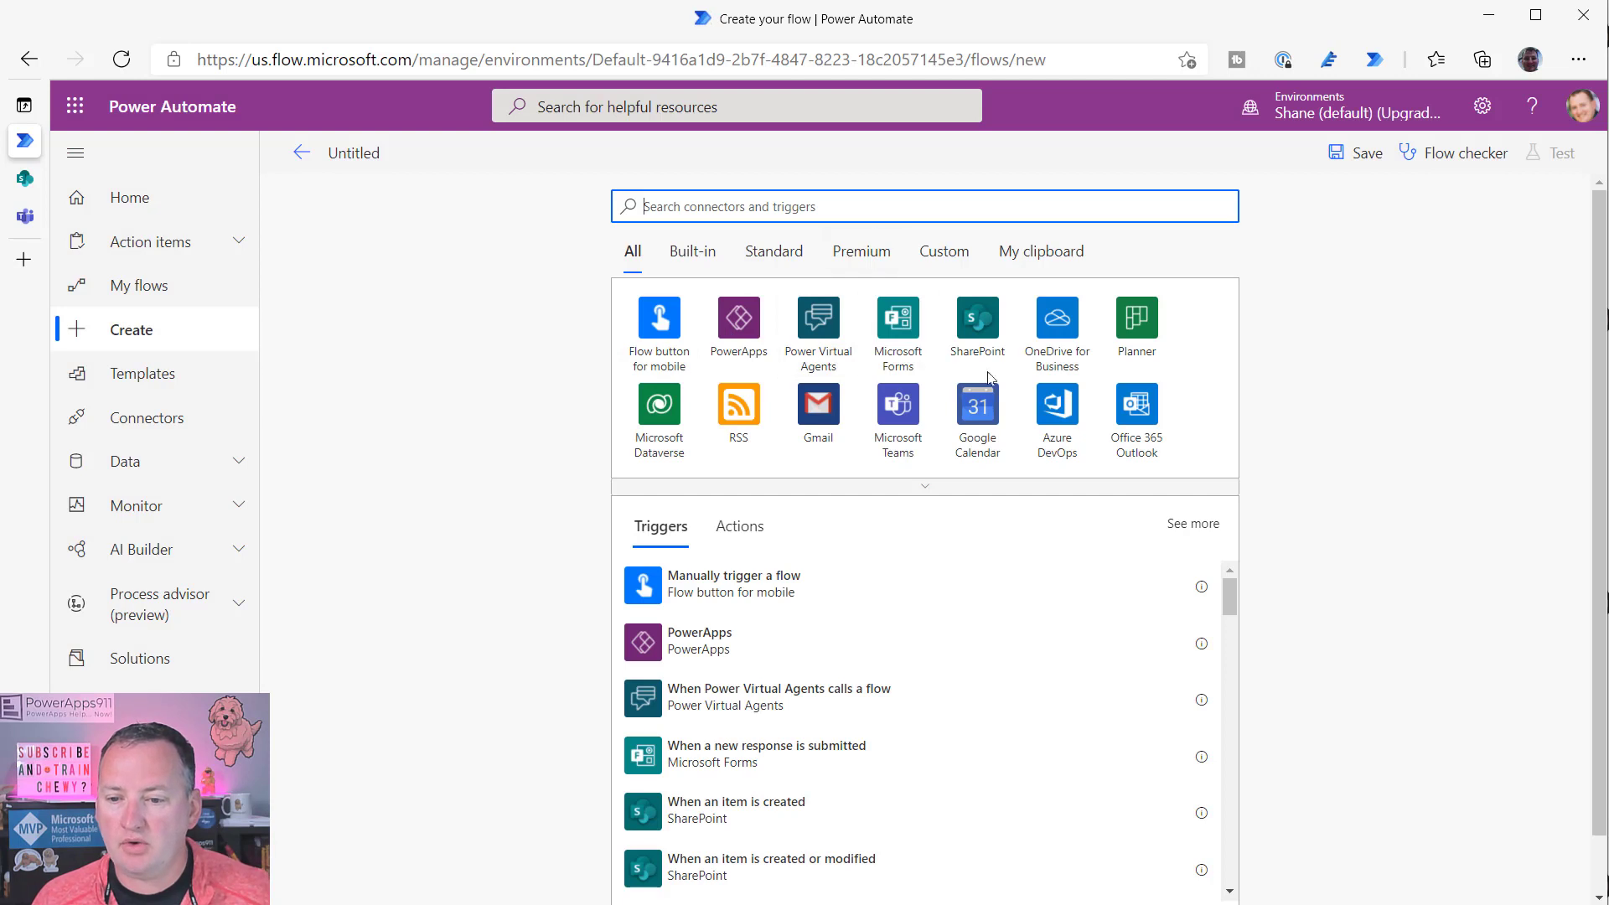
pyautogui.click(964, 323)
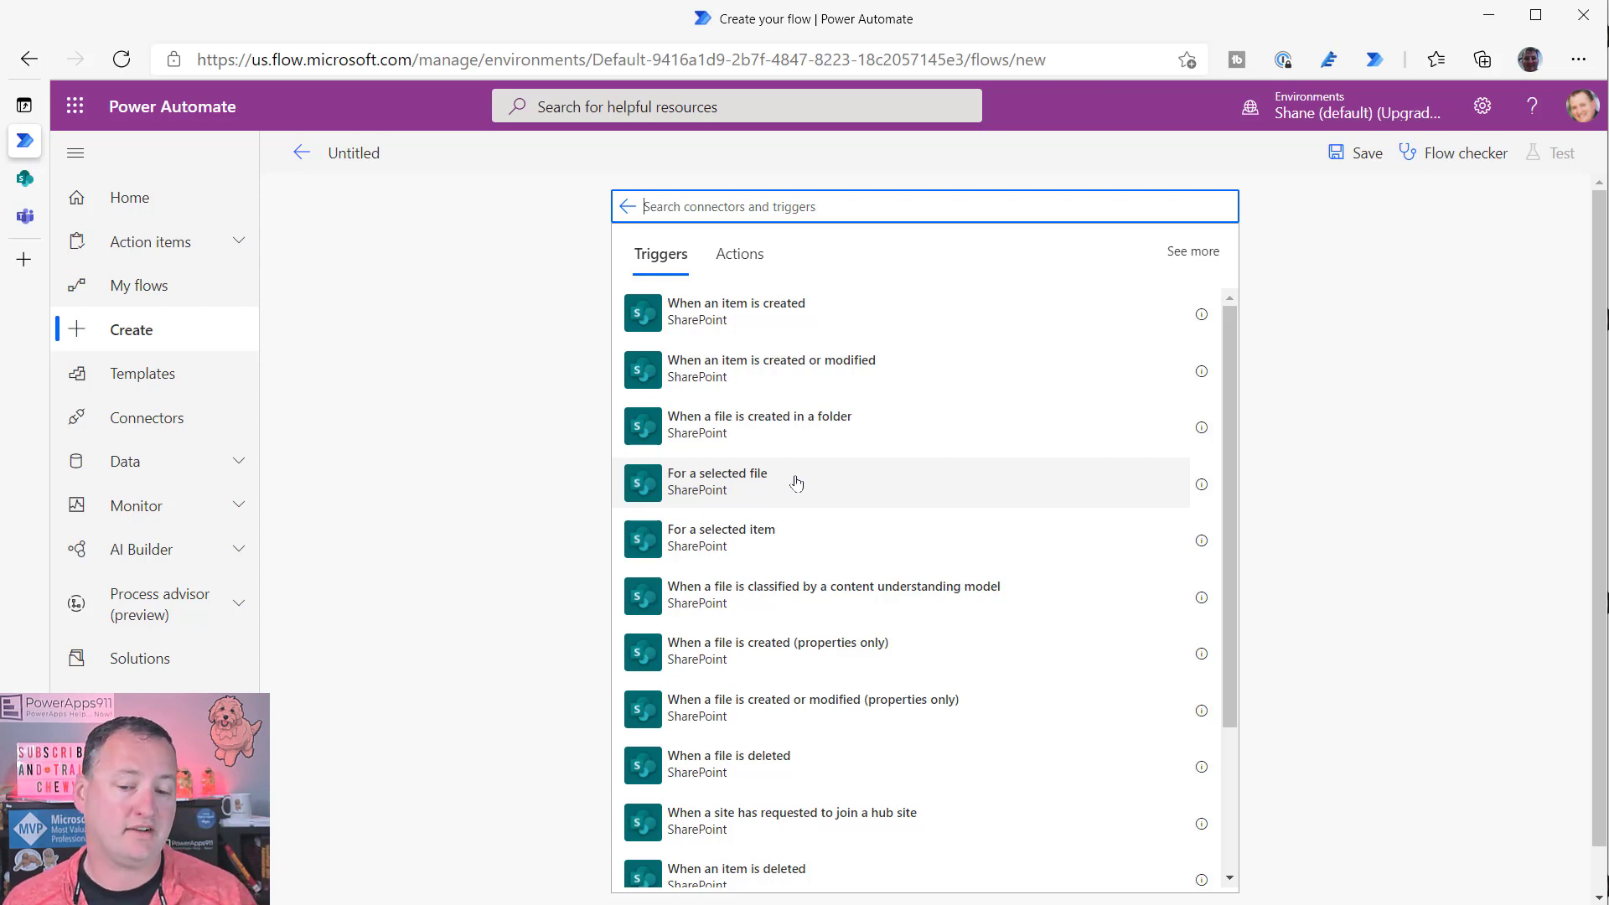
pyautogui.click(787, 553)
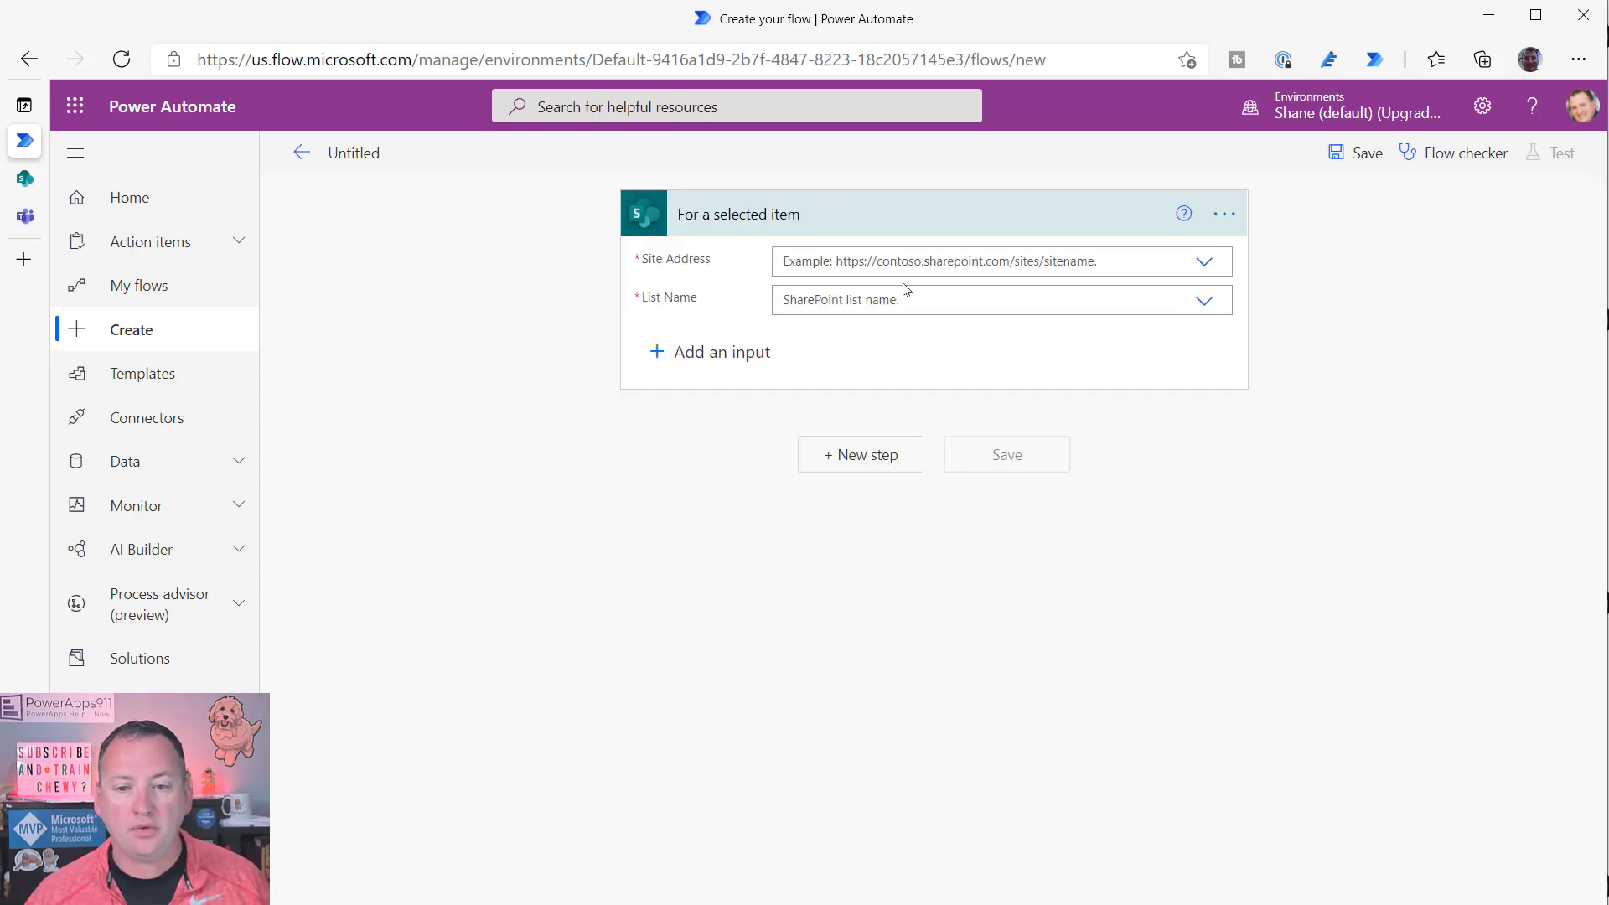
# - Set the trigger's site address to SharePoint Class and its list name to Doggie Data
pyautogui.click(1201, 268)
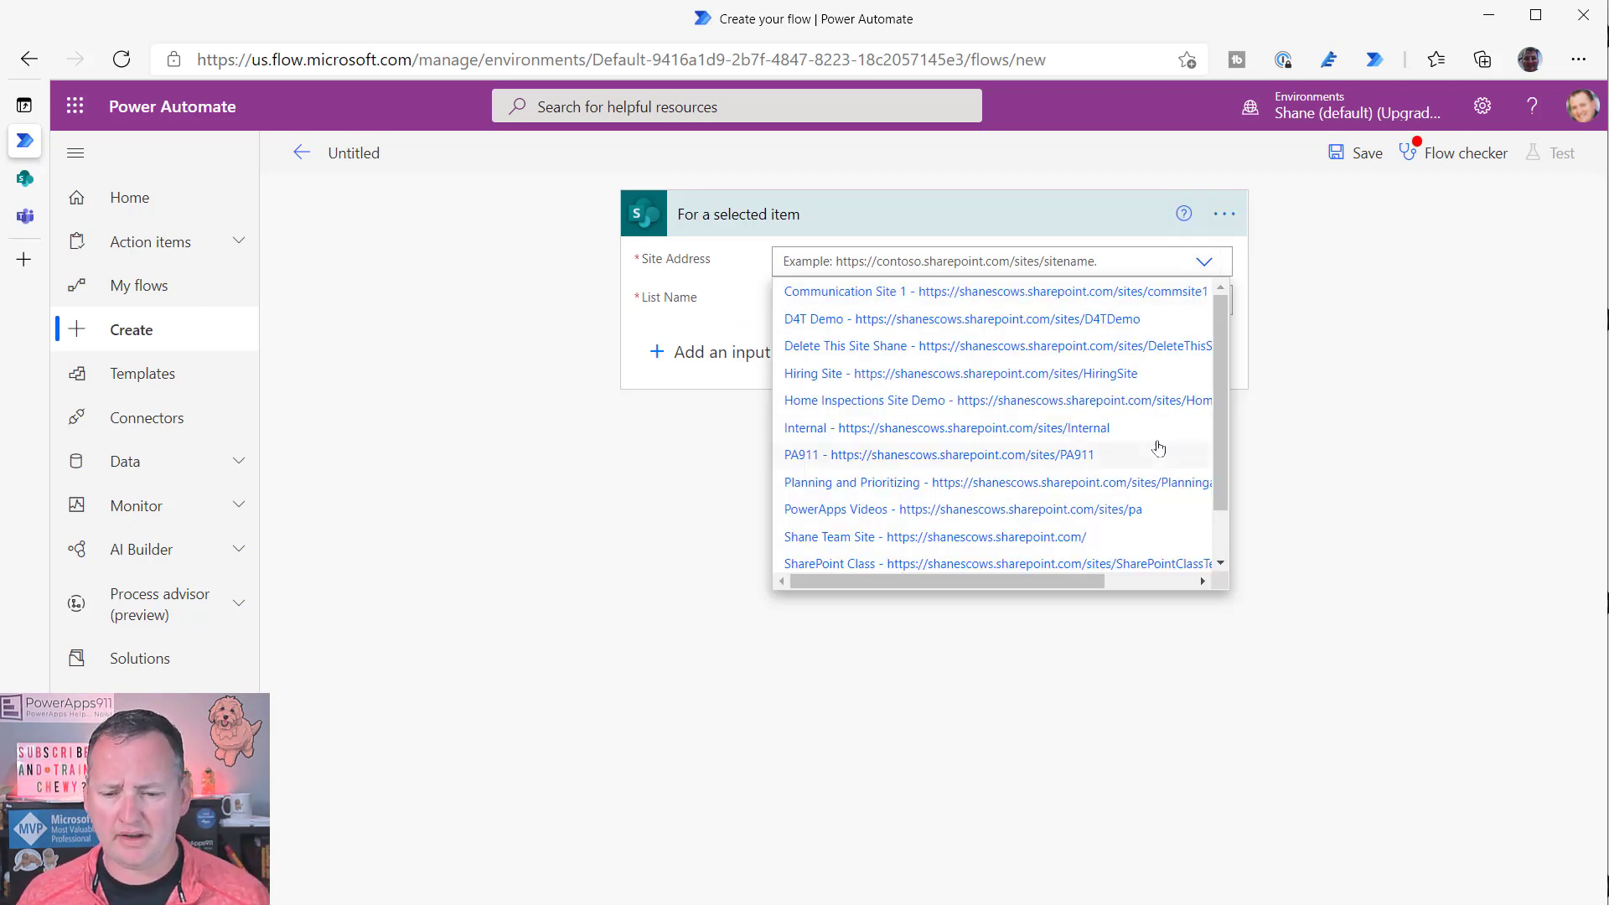
pyautogui.scroll(-1, 1090, 494)
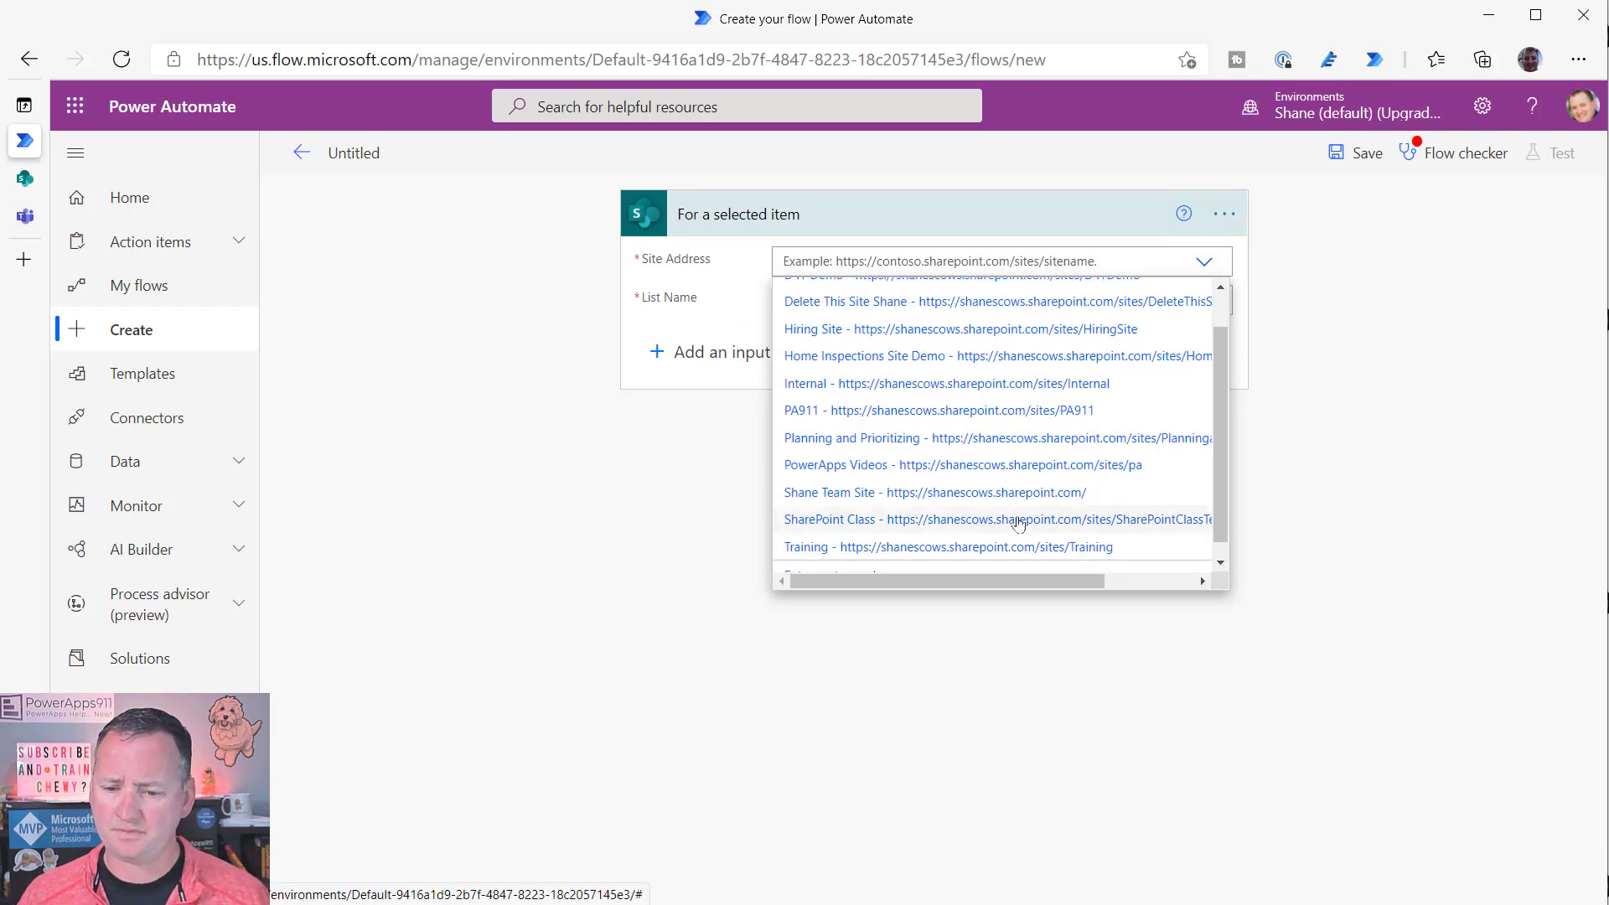
pyautogui.click(1018, 521)
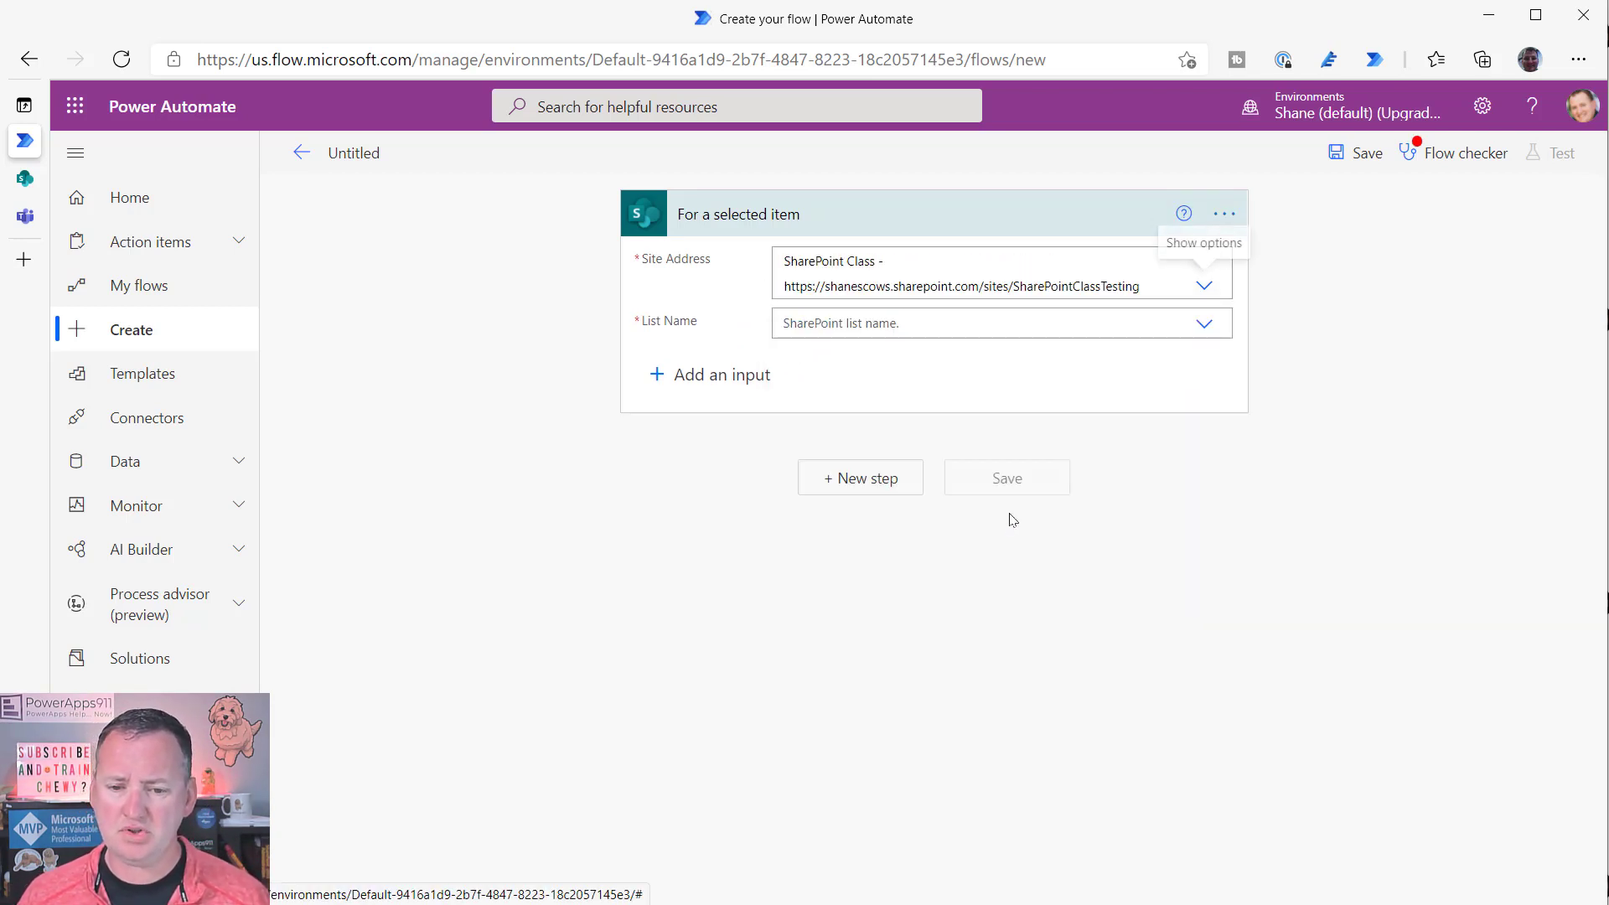
pyautogui.click(1204, 324)
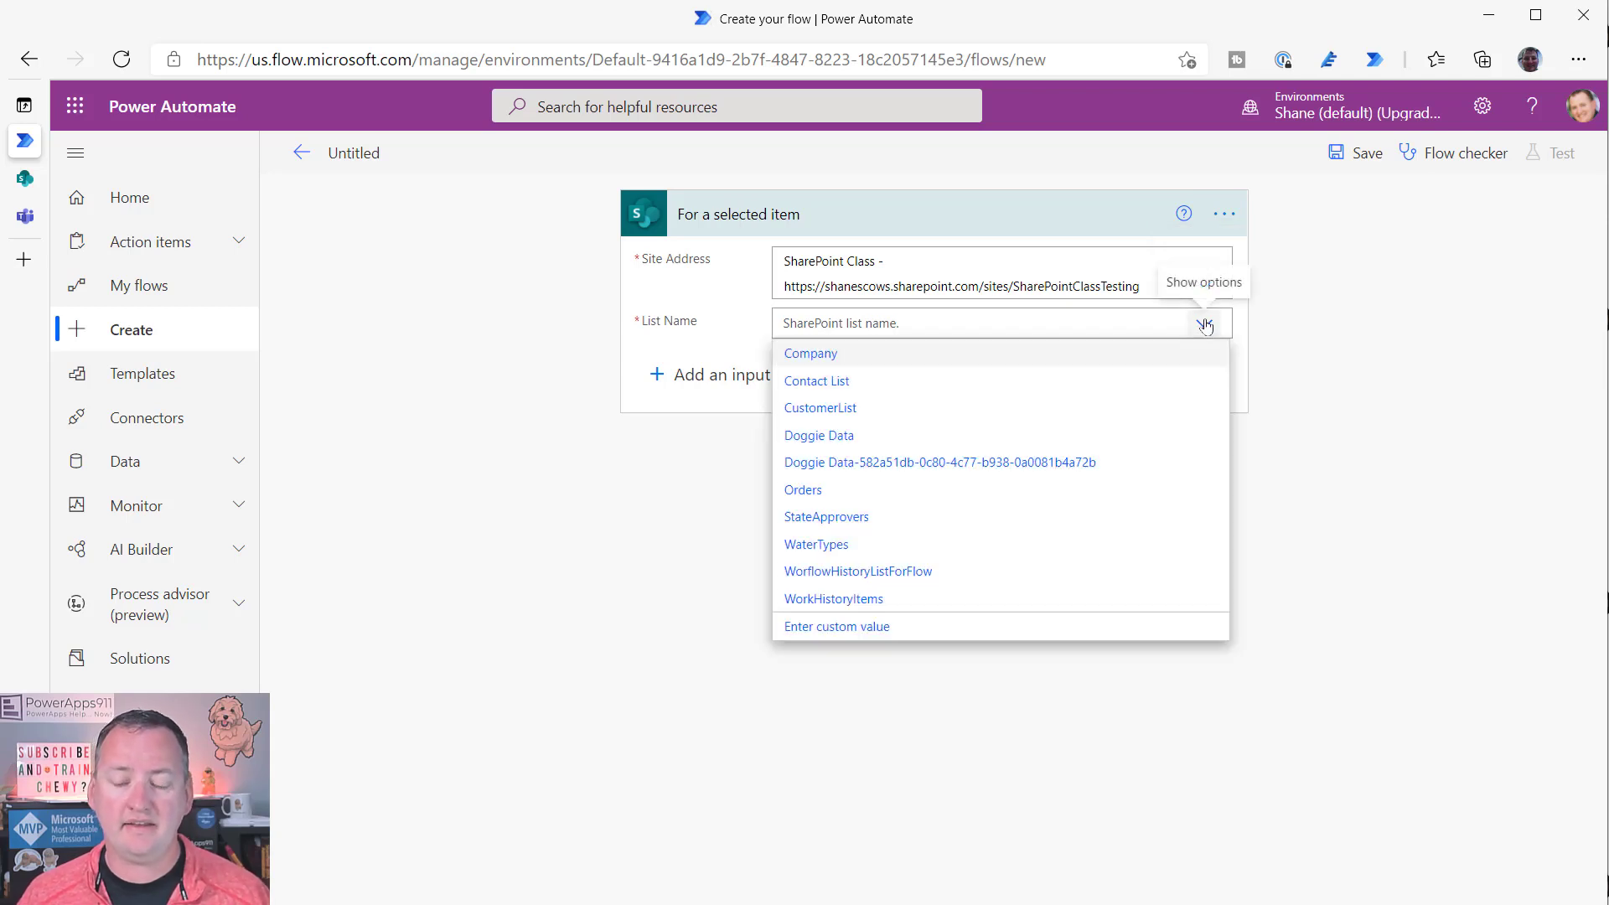
pyautogui.click(848, 444)
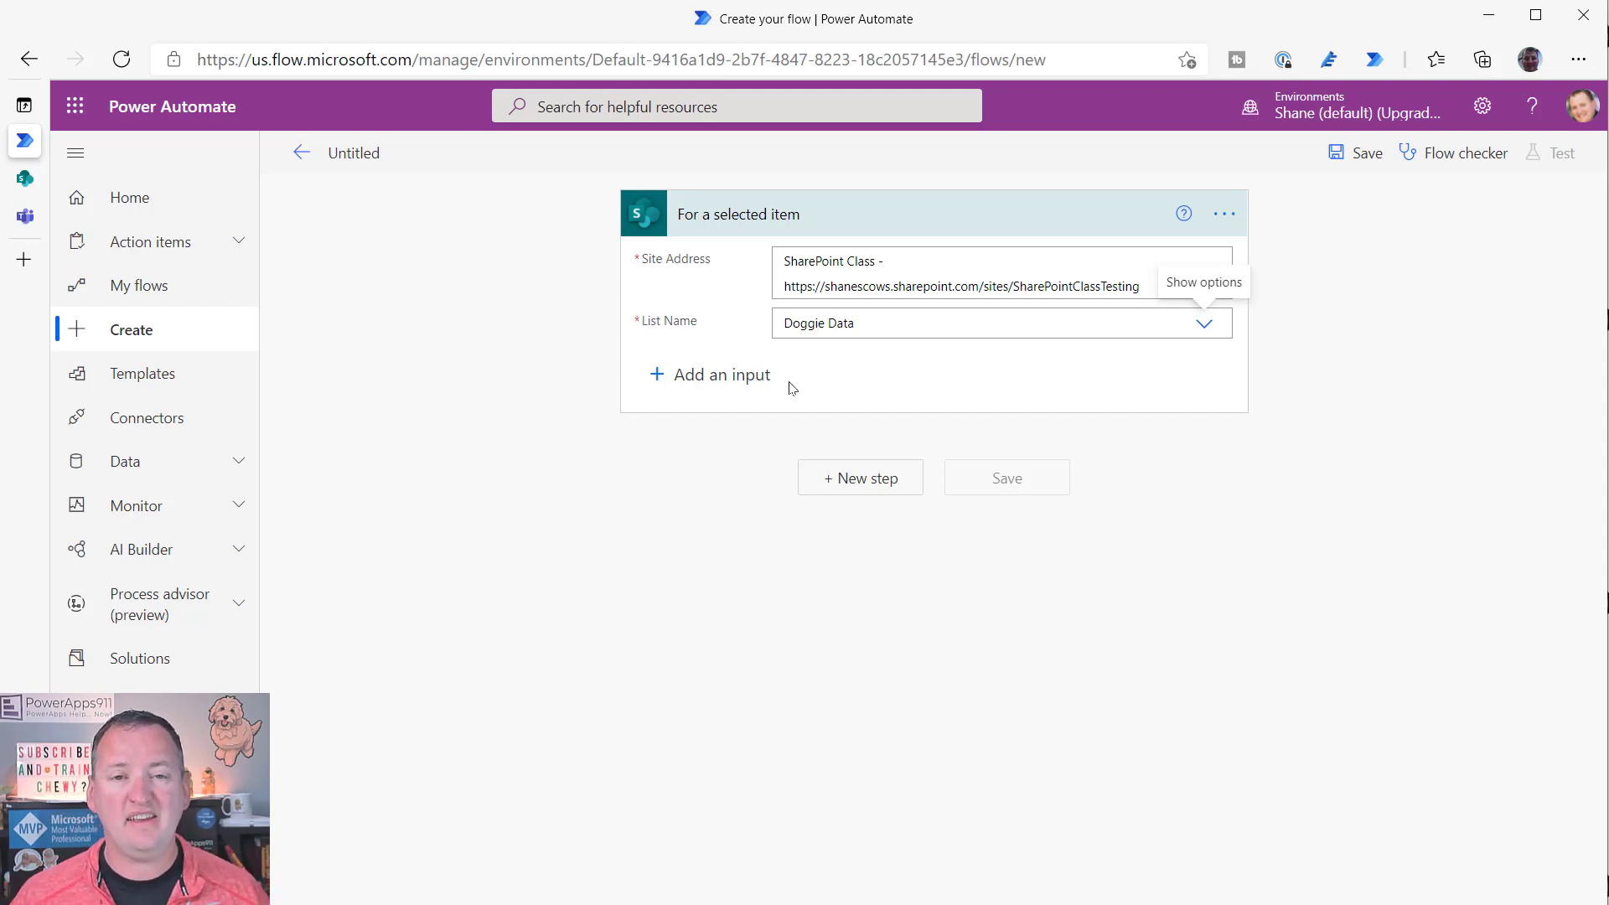
# - Add an Email user input to the For a selected item trigger
pyautogui.click(688, 374)
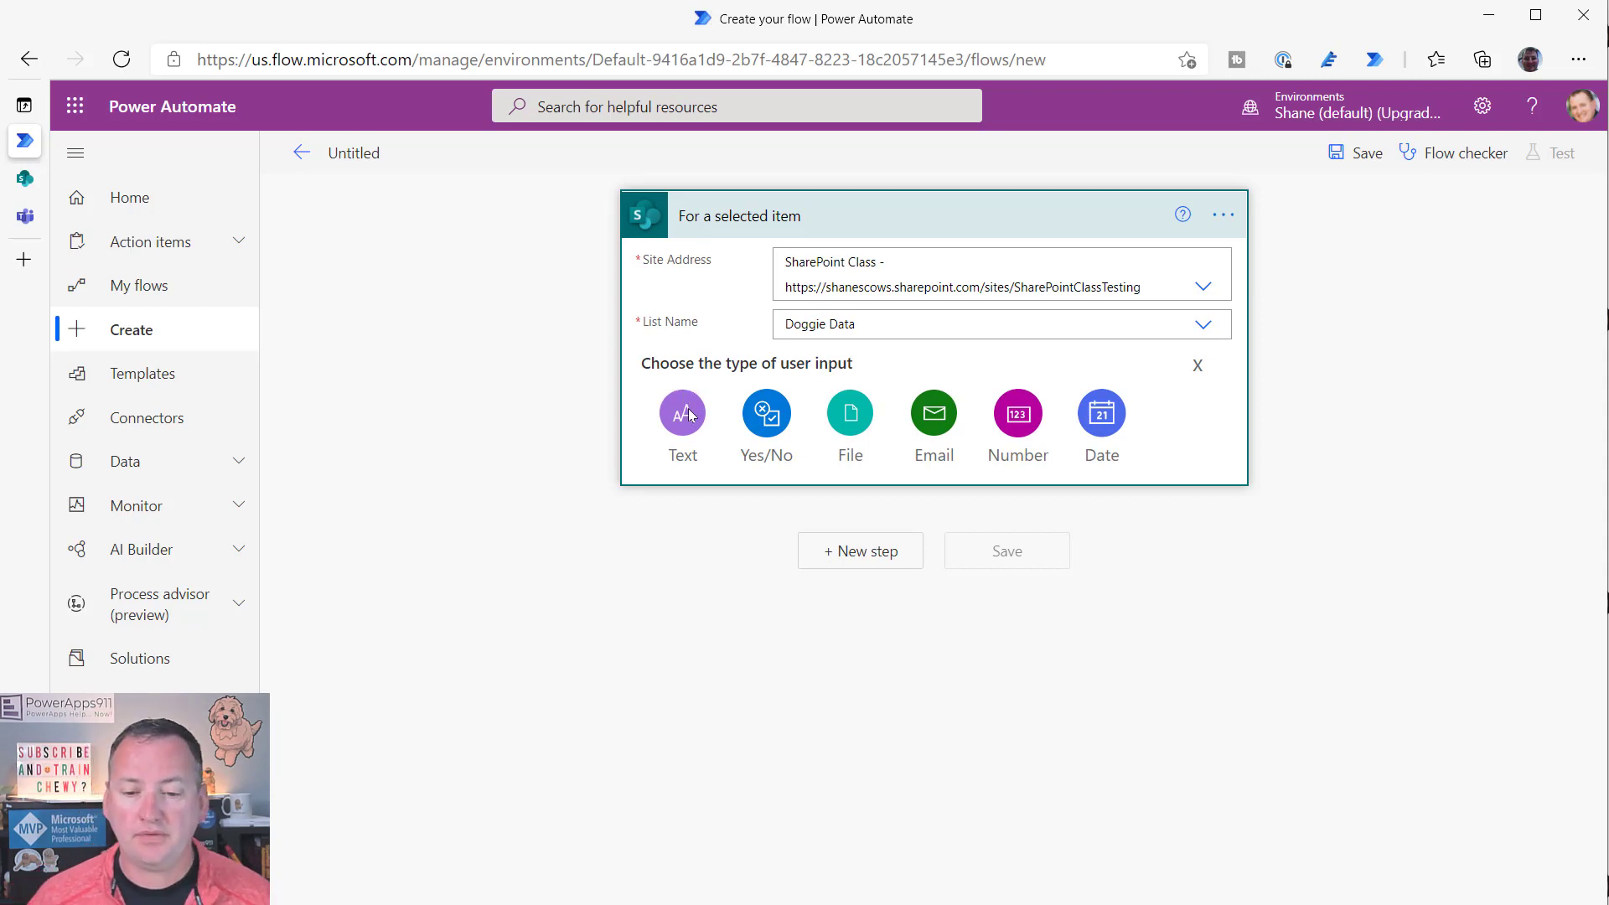
pyautogui.click(932, 414)
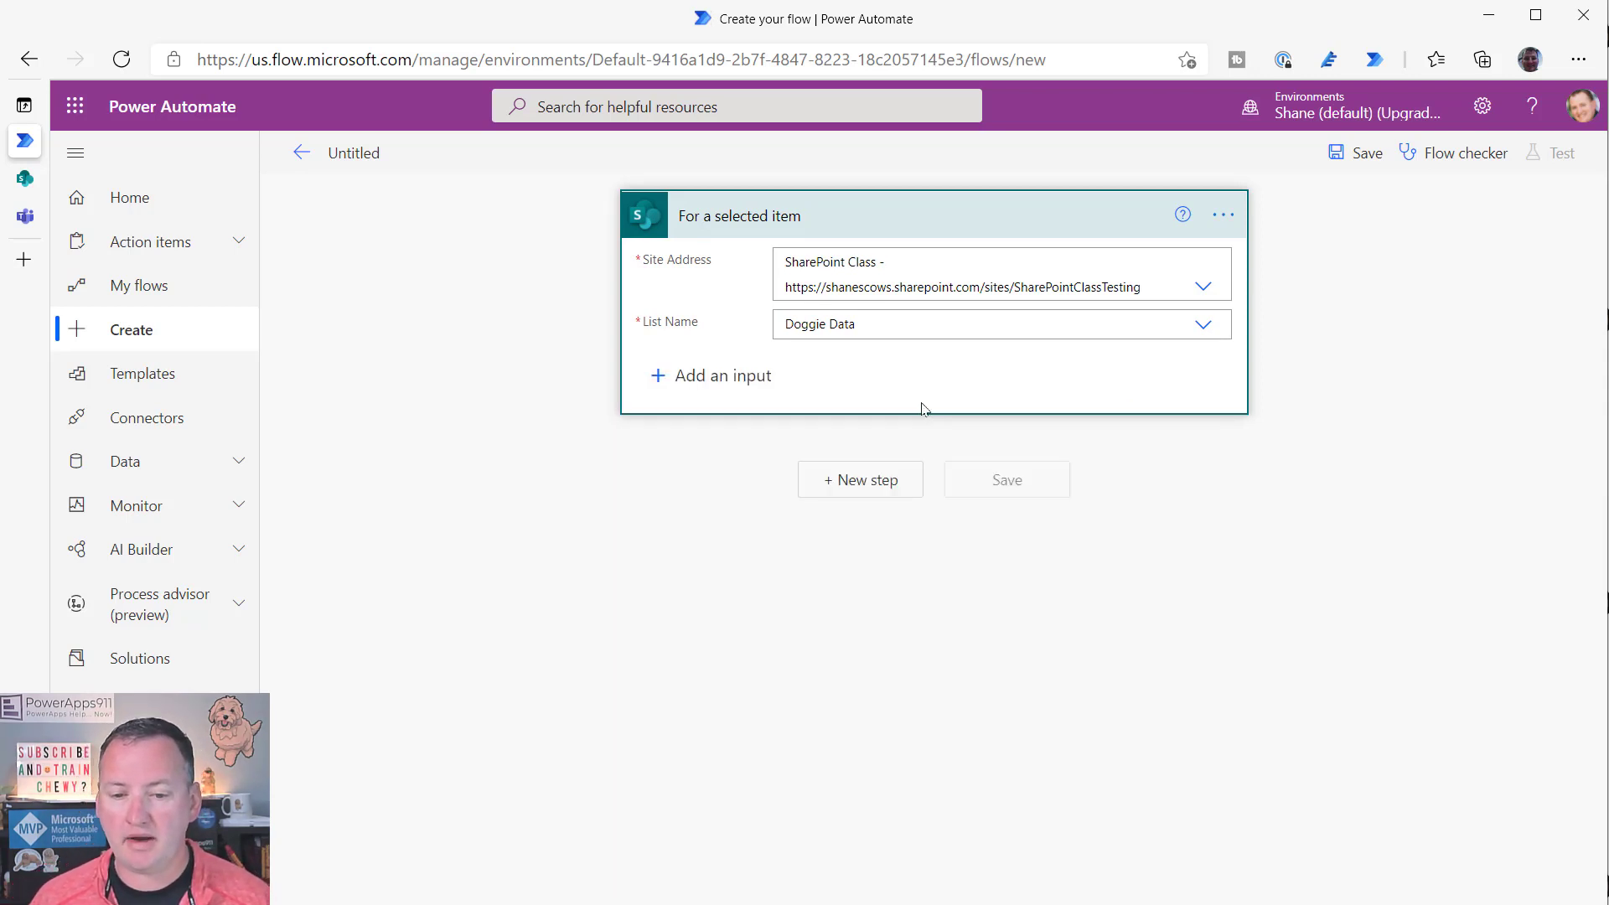
pyautogui.click(787, 378)
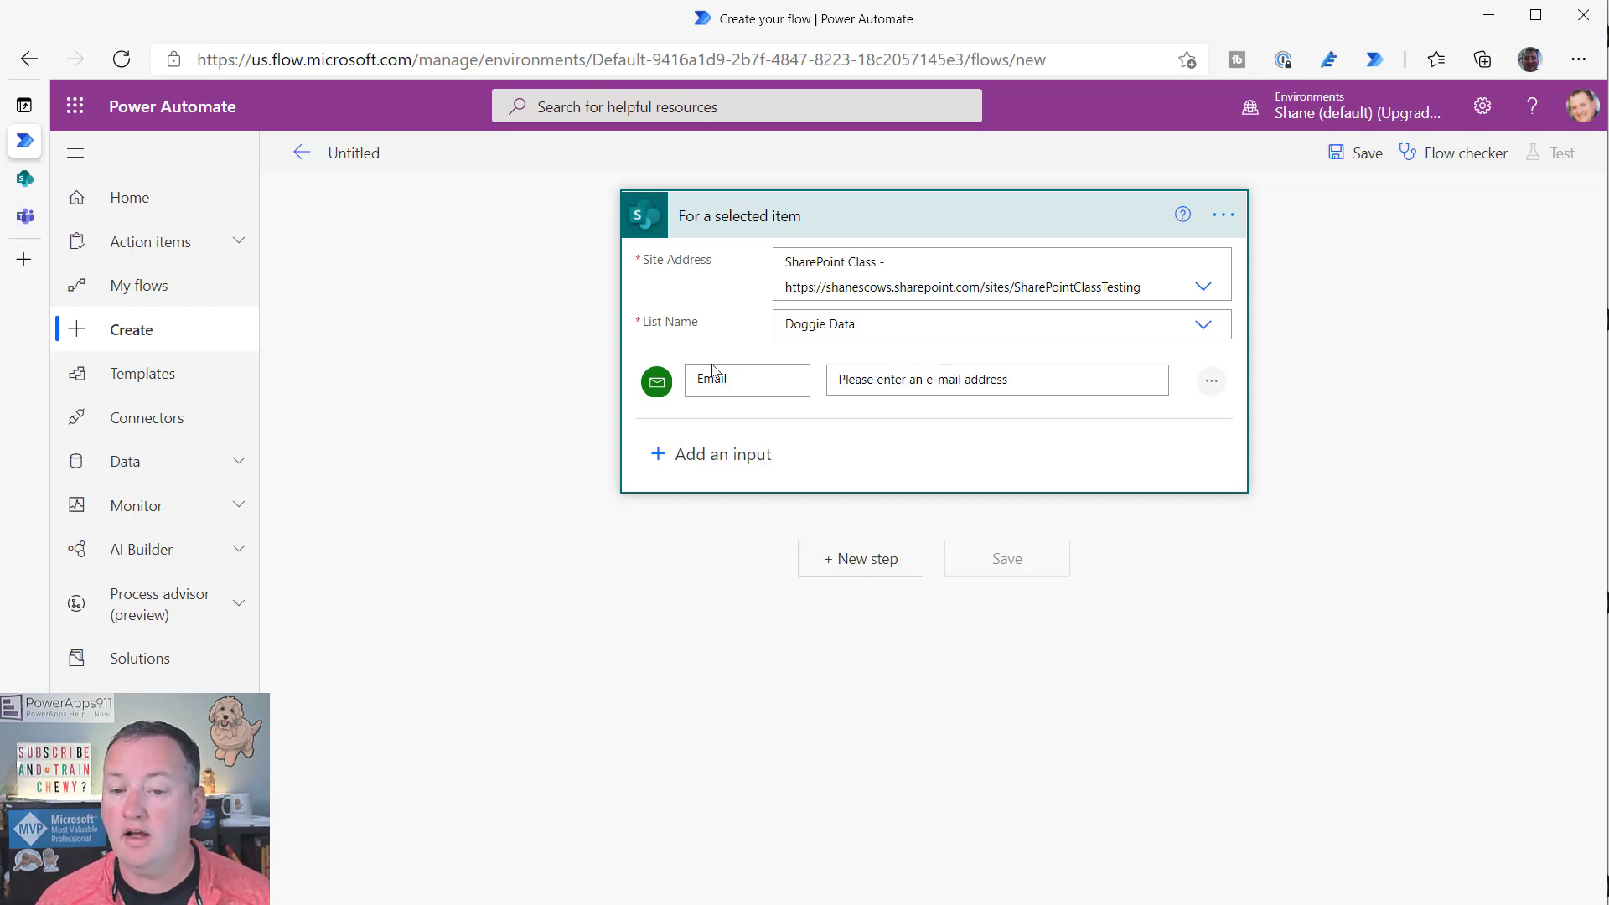
# - Add a Yes/No user input to the trigger and name it "Teams?"
pyautogui.click(658, 453)
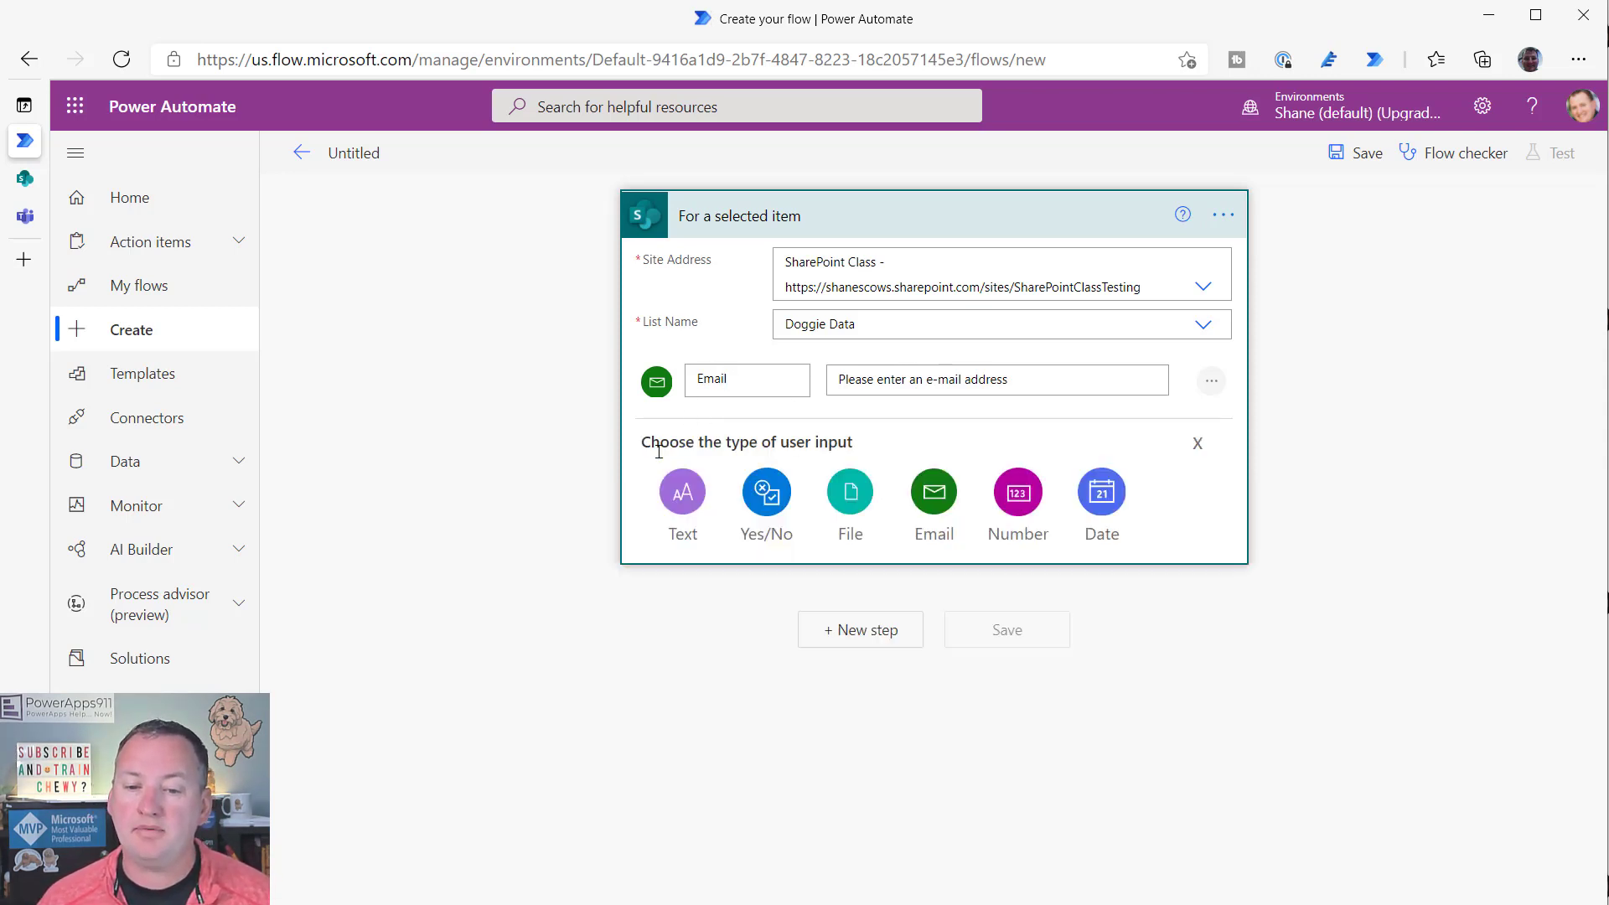
pyautogui.click(765, 489)
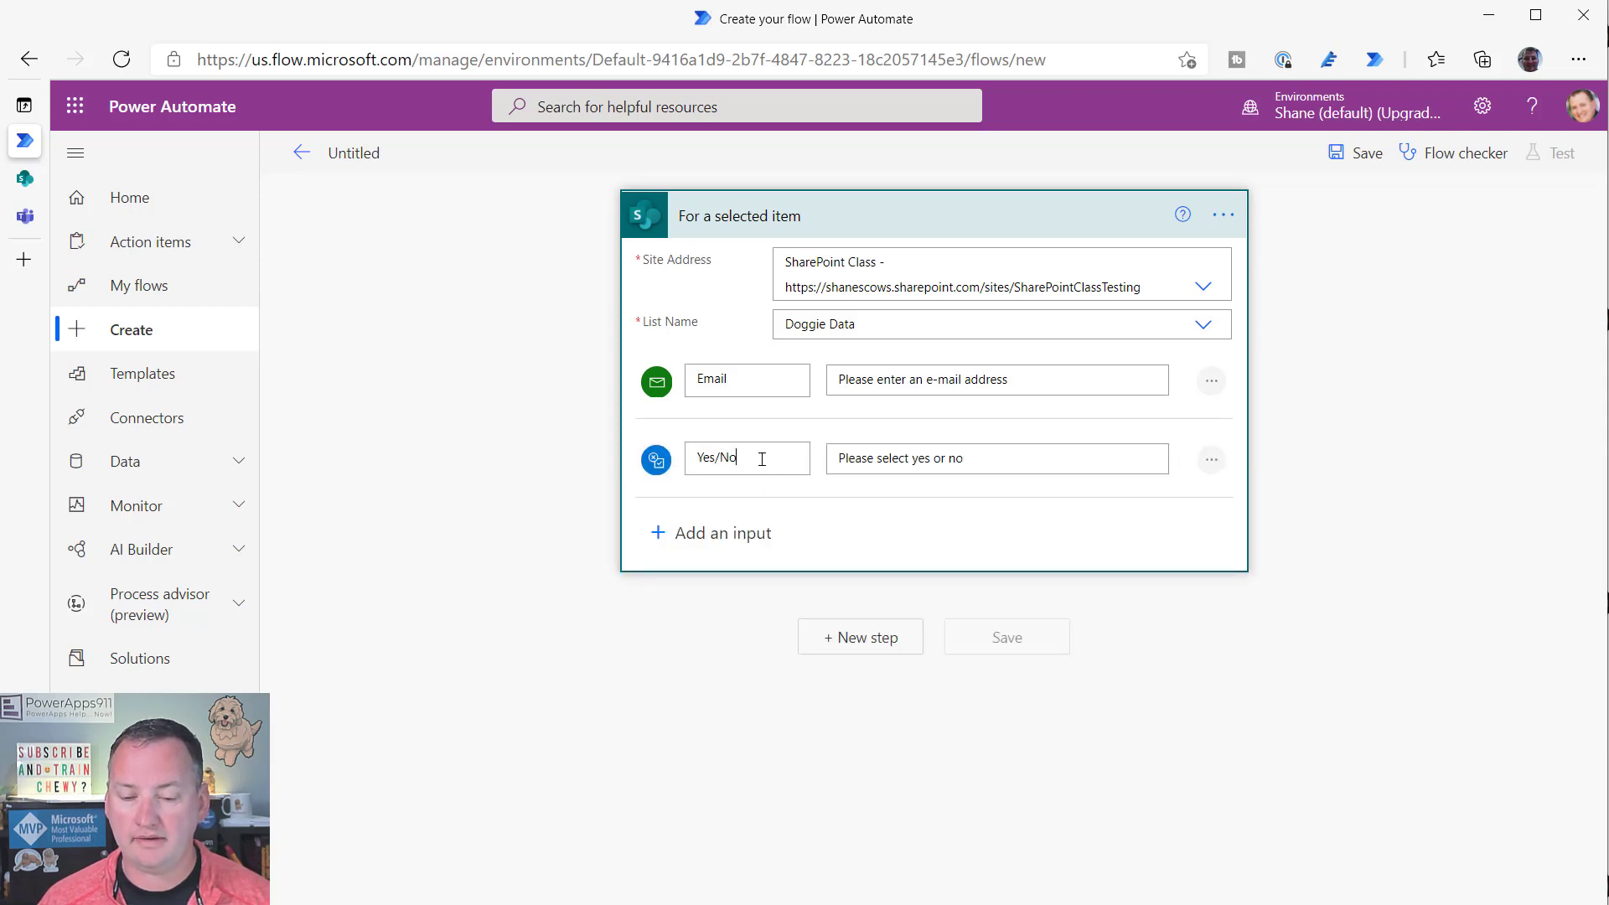
pyautogui.moveTo(761, 459); pyautogui.dragTo(630, 463)
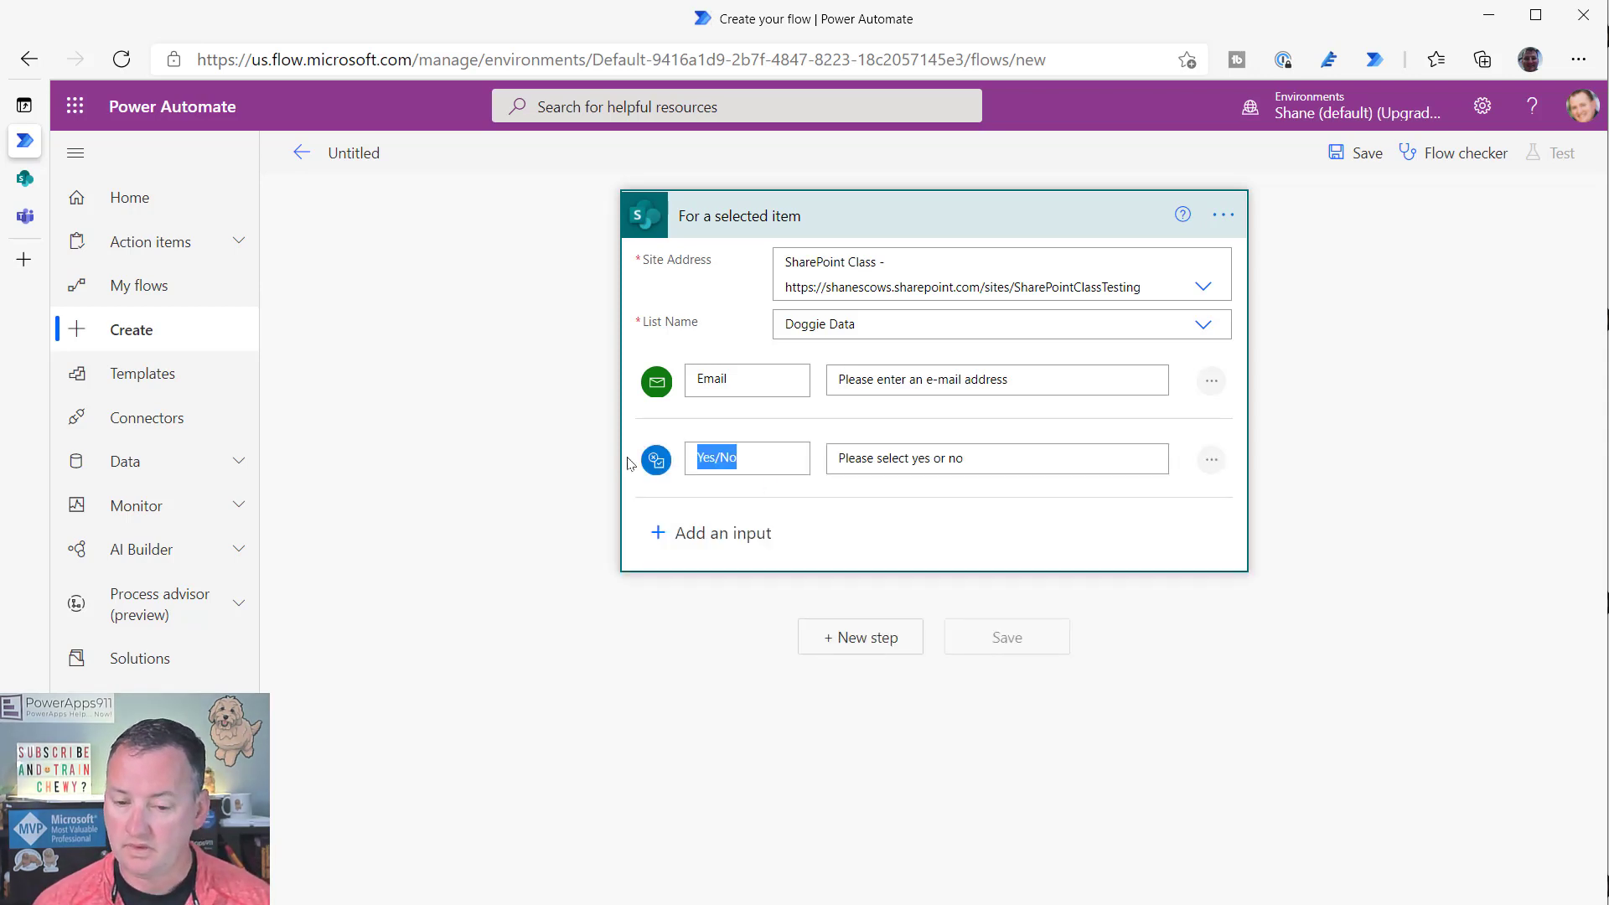
pyautogui.write('Teams?')
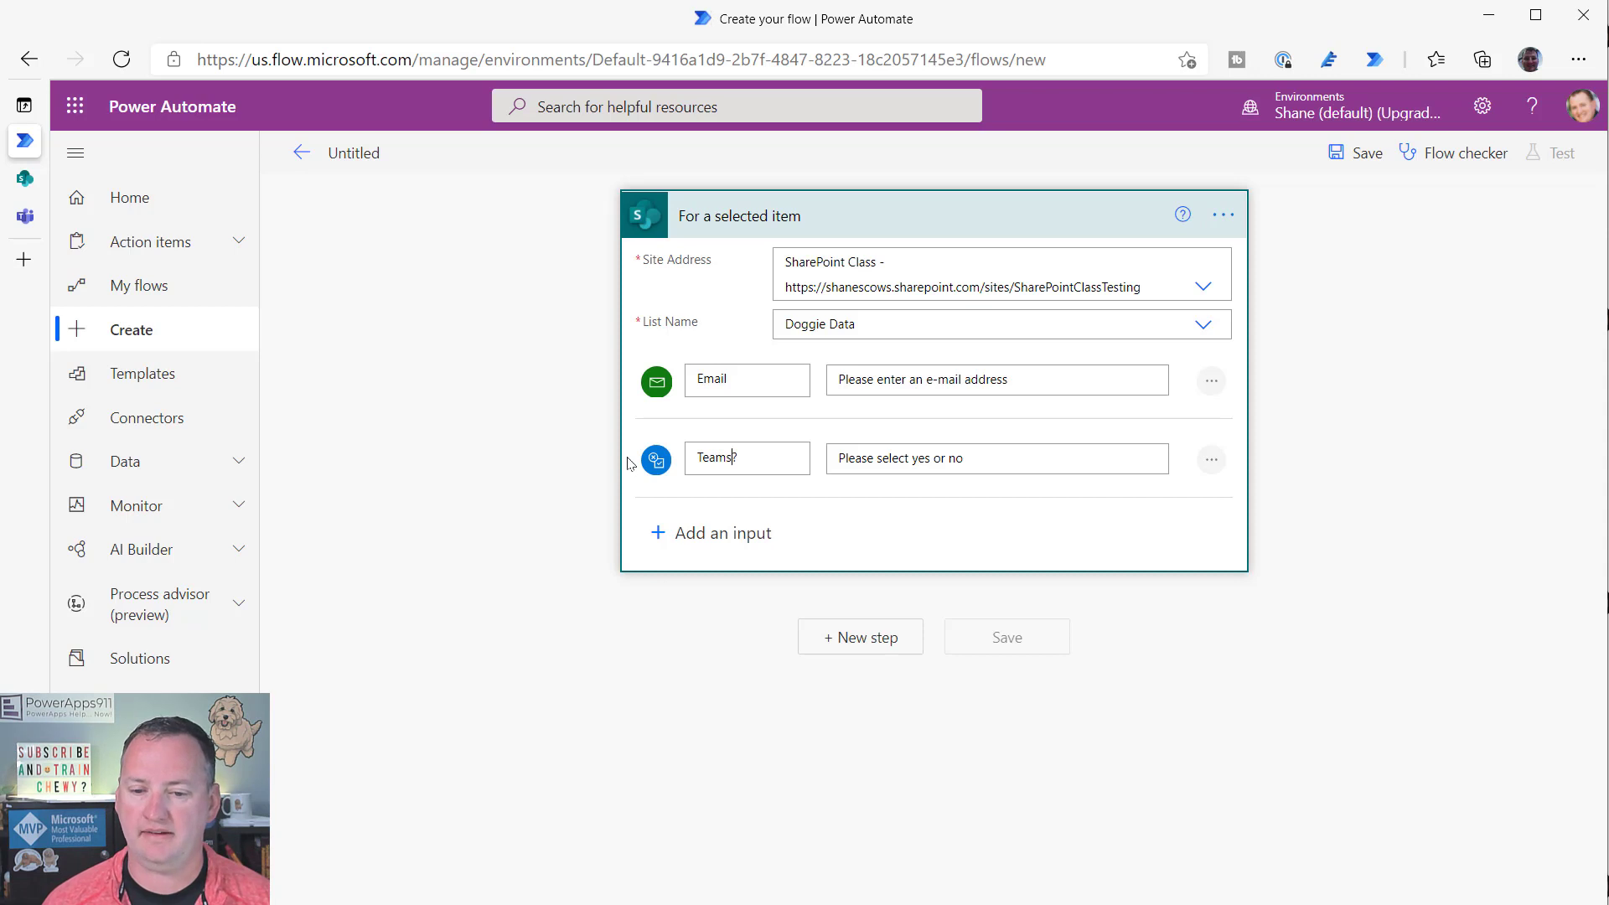
# - Add a second Yes/No user input to the trigger and name it "Email?"
pyautogui.click(716, 536)
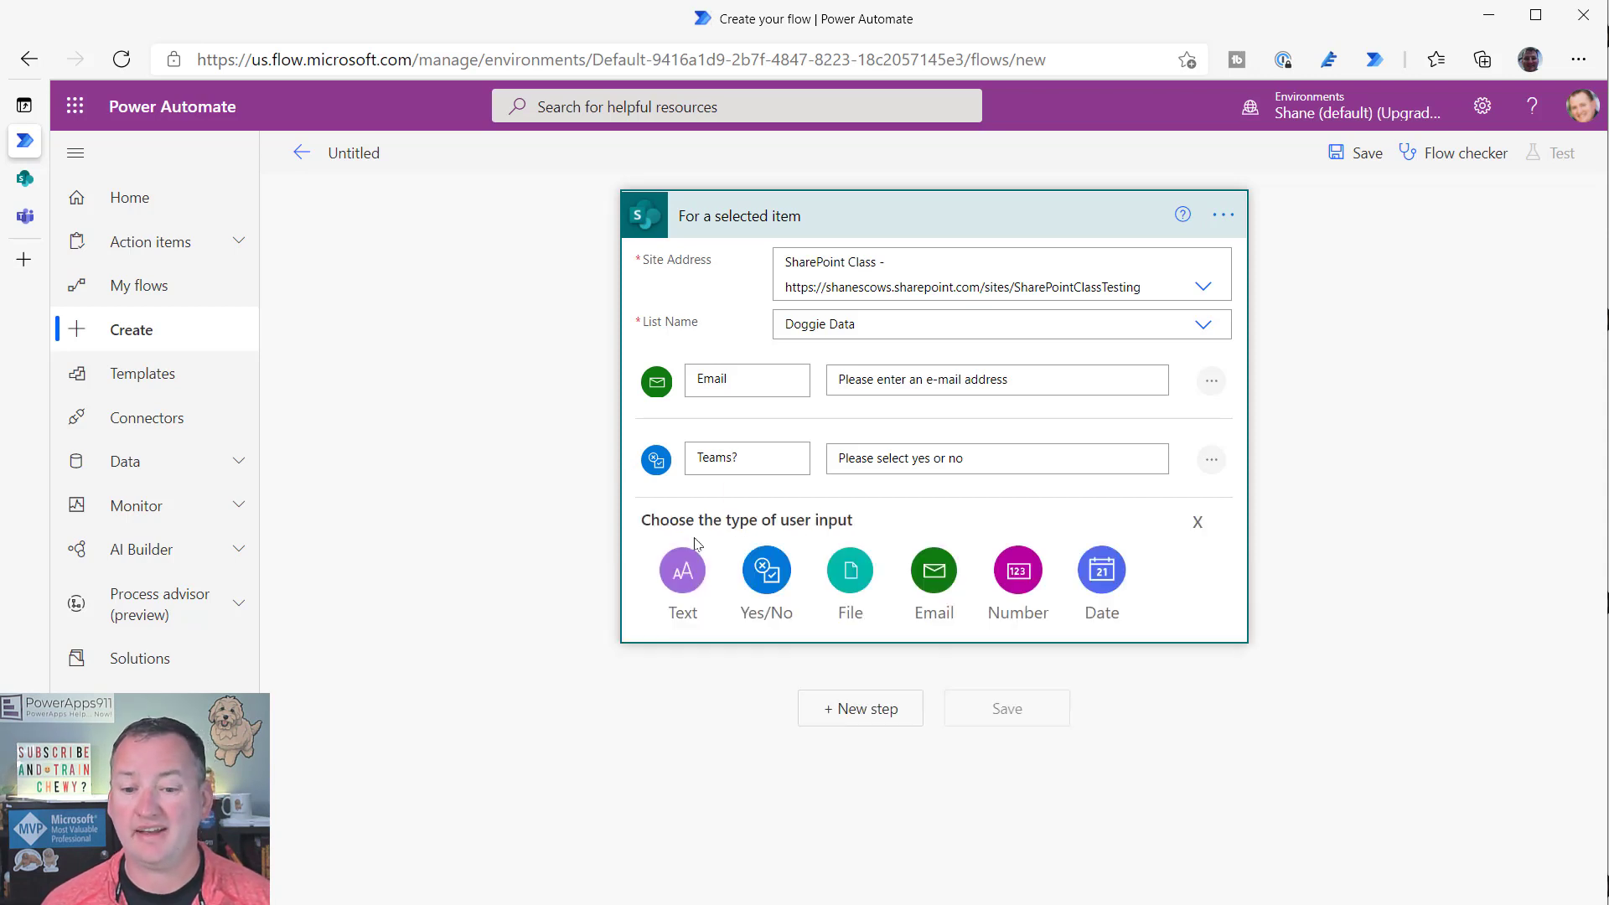
pyautogui.click(766, 571)
pyautogui.moveTo(775, 533); pyautogui.dragTo(659, 538)
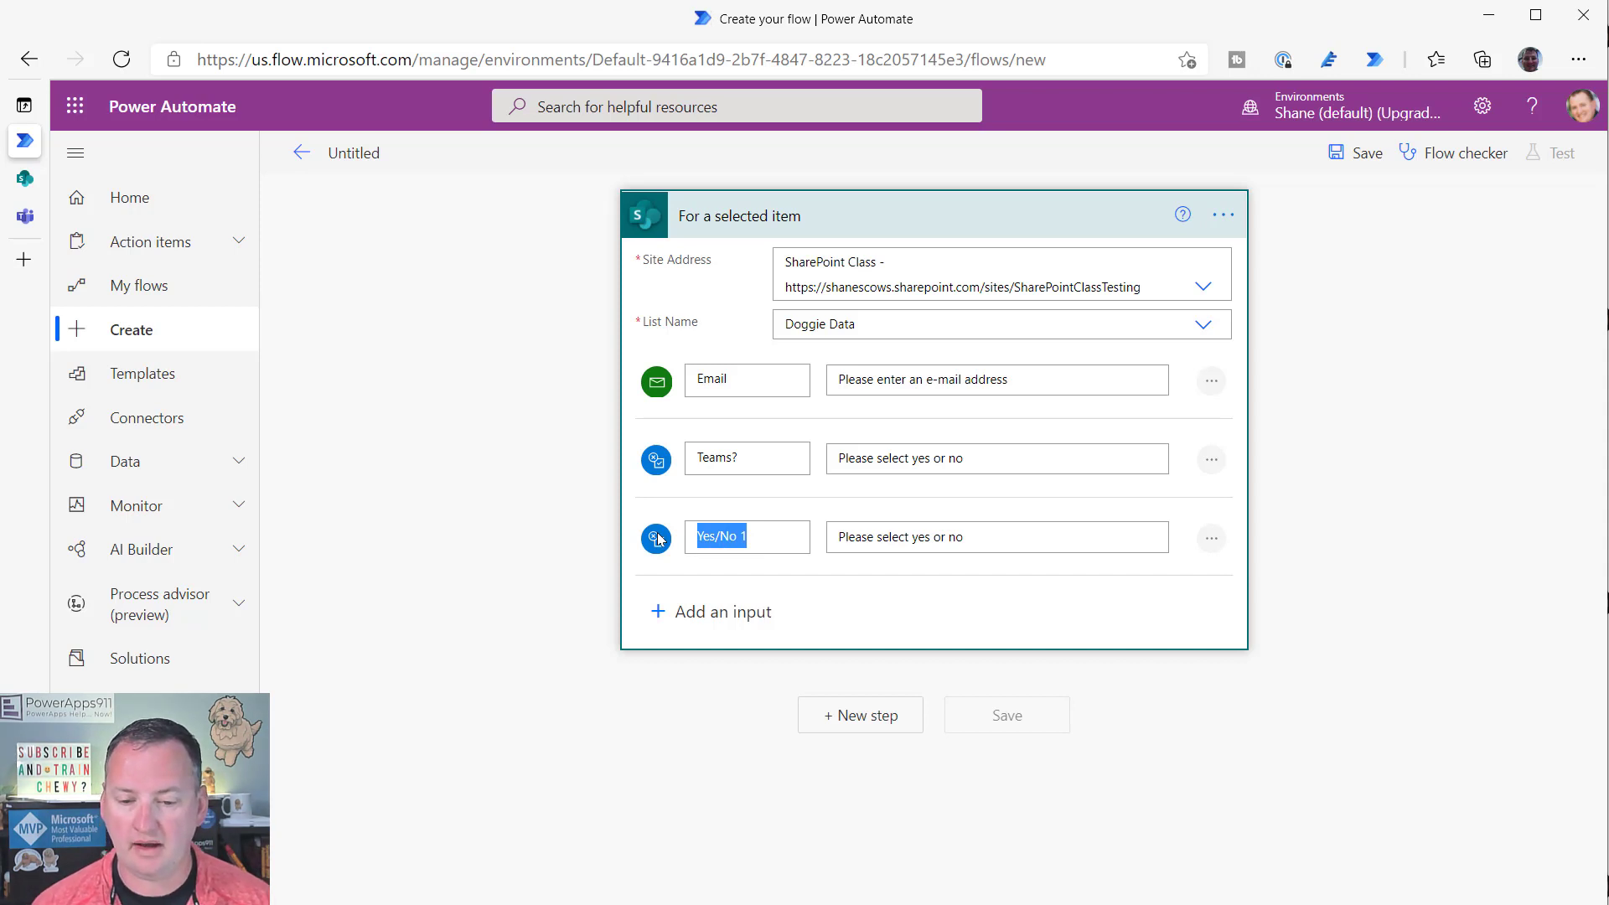
pyautogui.write('Email?')
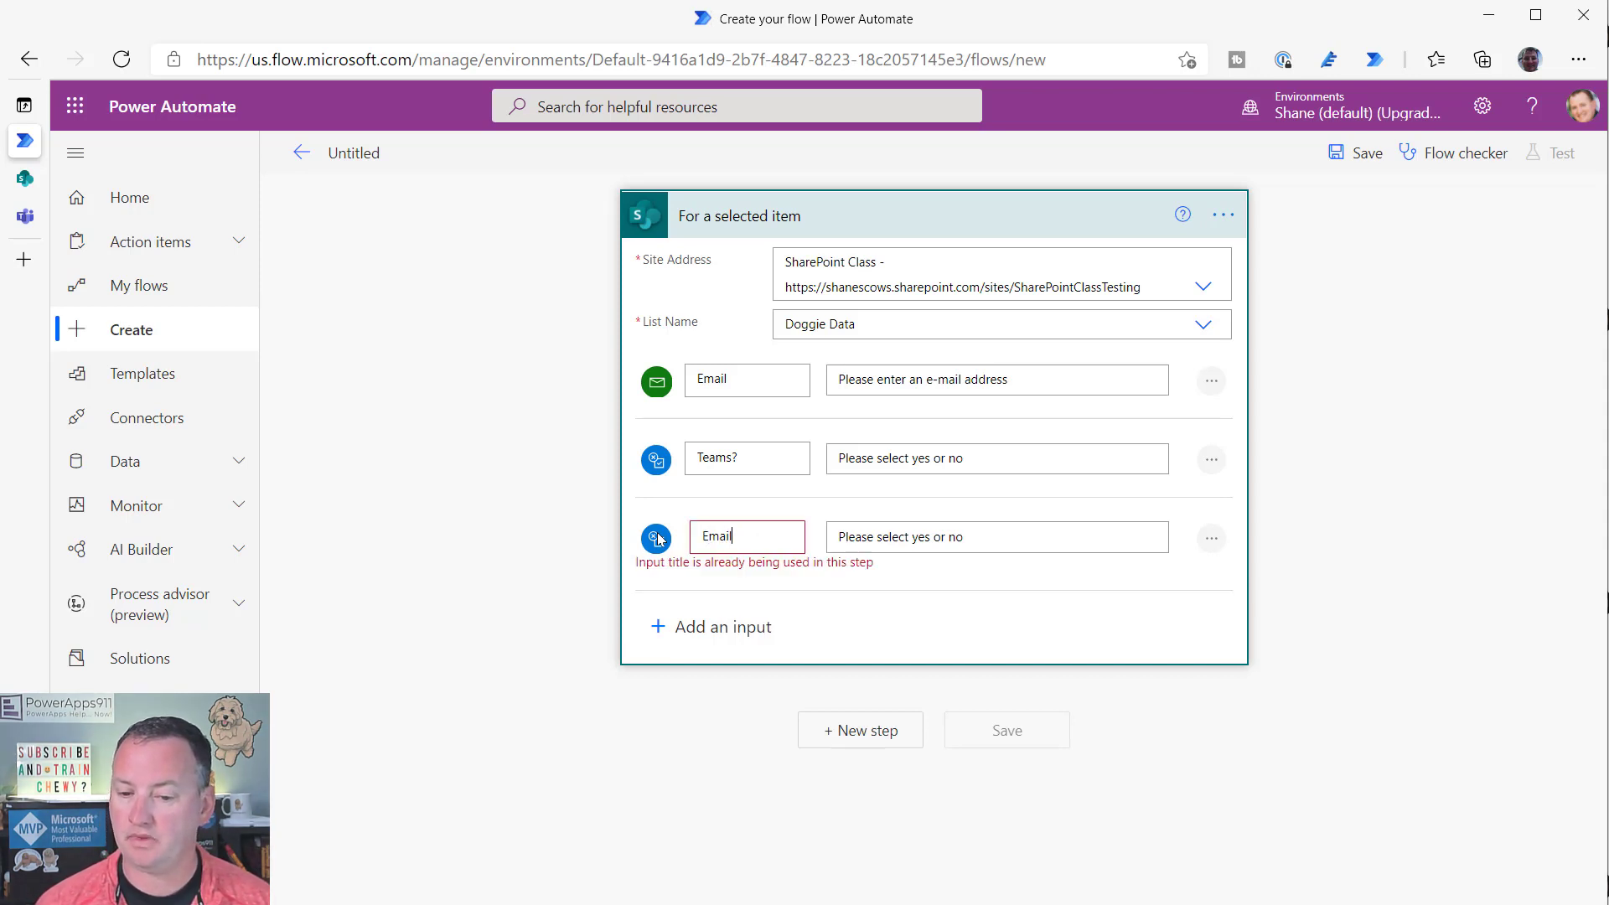
# - Add a Text user input to the trigger and name it "Comments?"
pyautogui.click(665, 612)
pyautogui.click(682, 644)
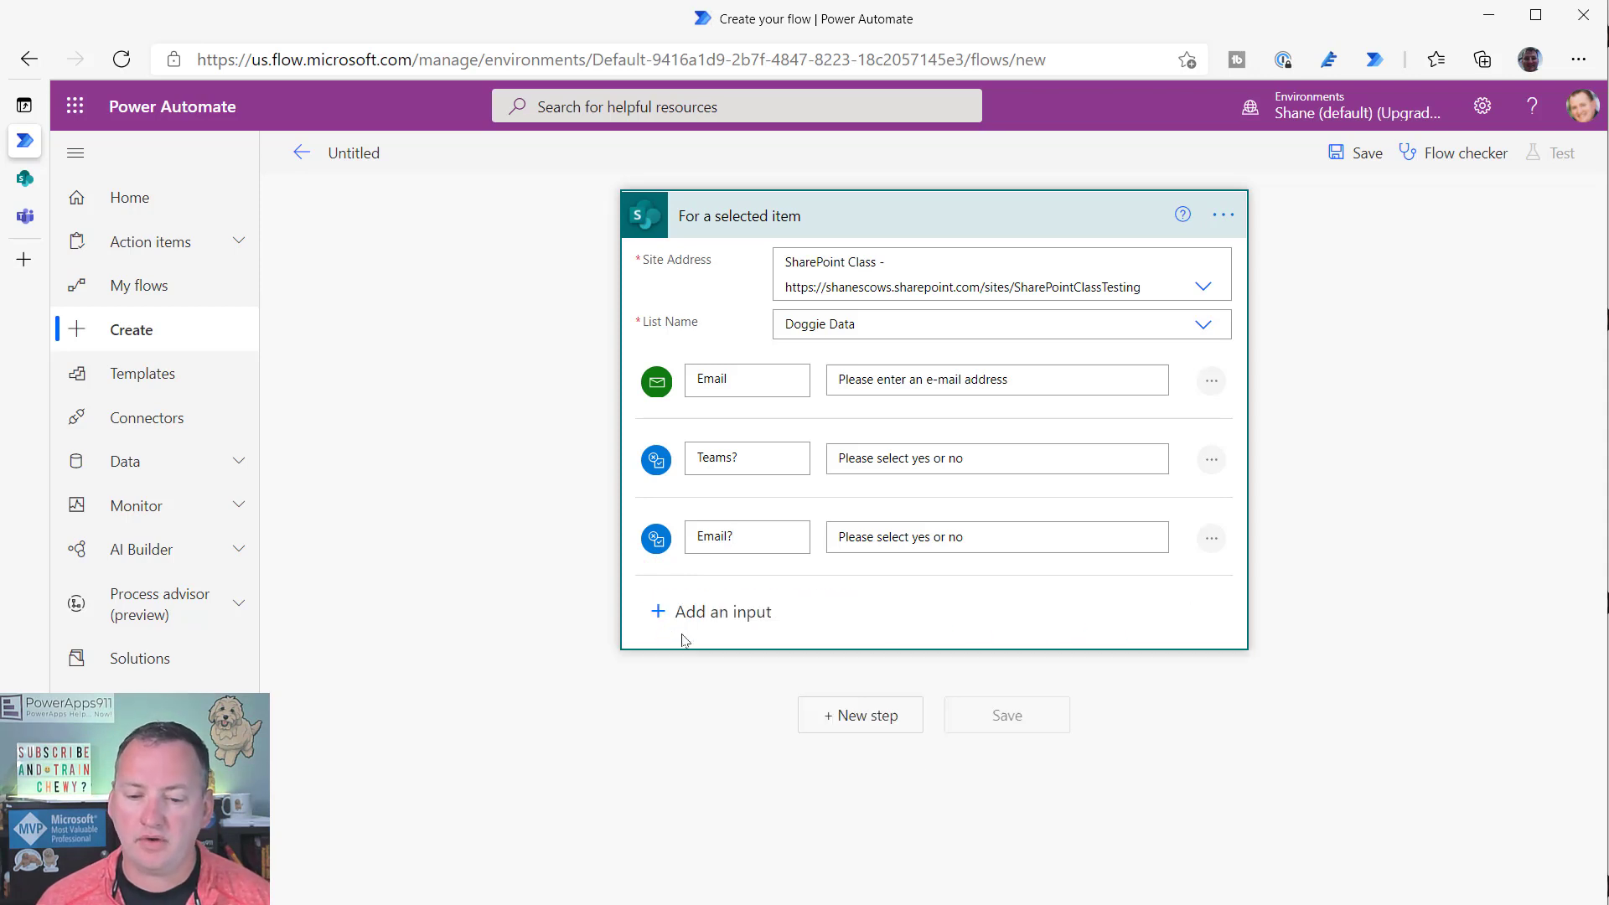
pyautogui.doubleClick(713, 614)
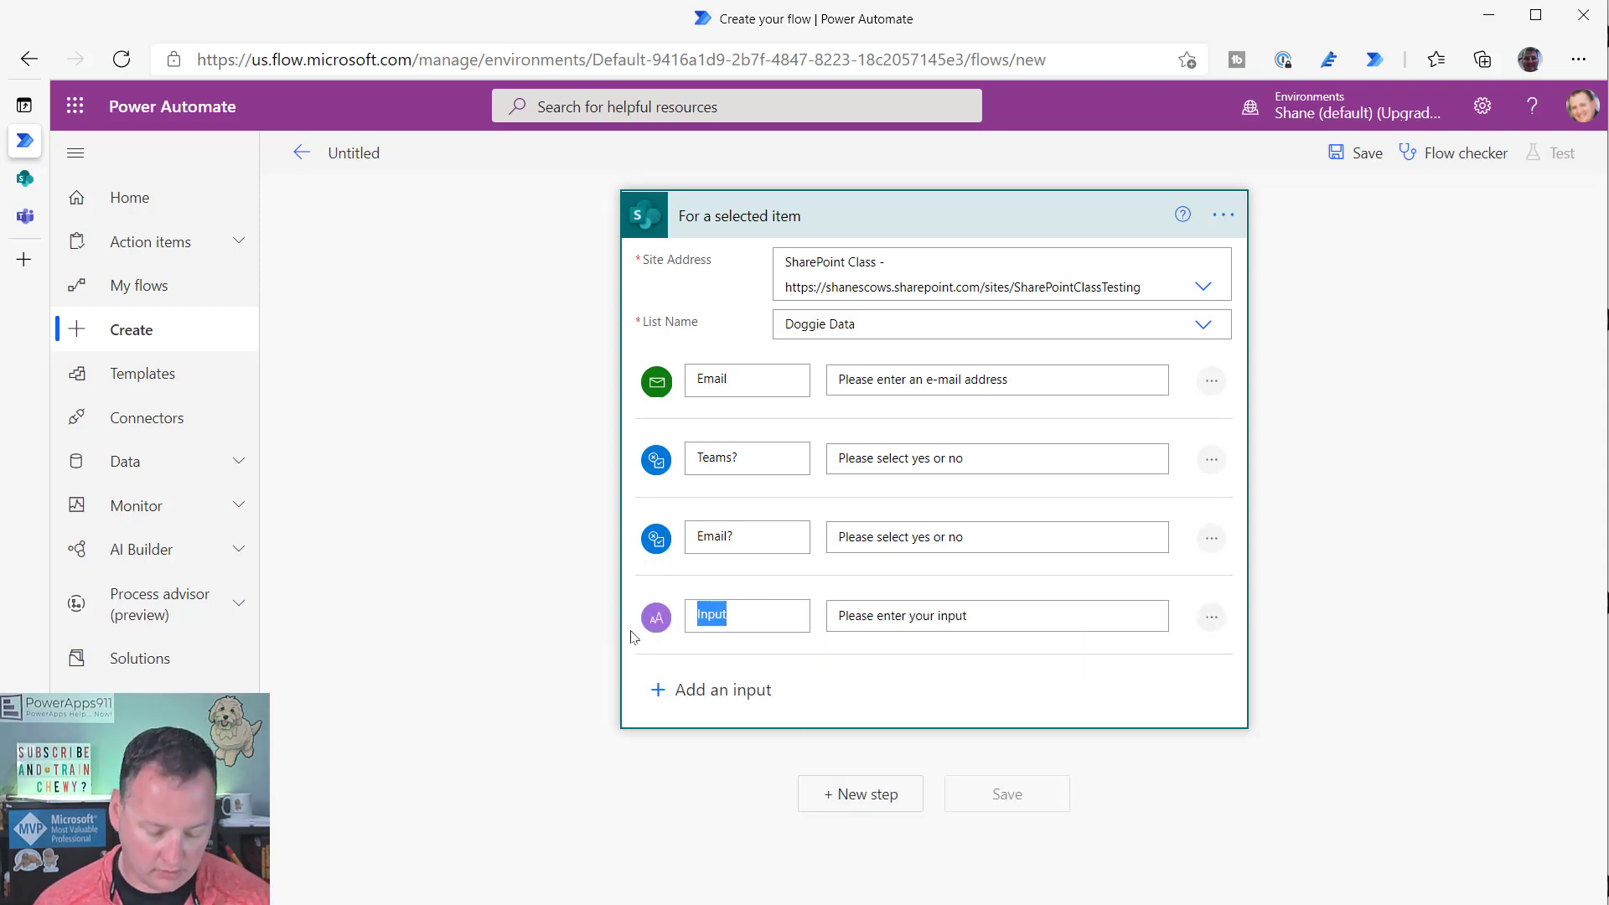
pyautogui.write('Comments?')
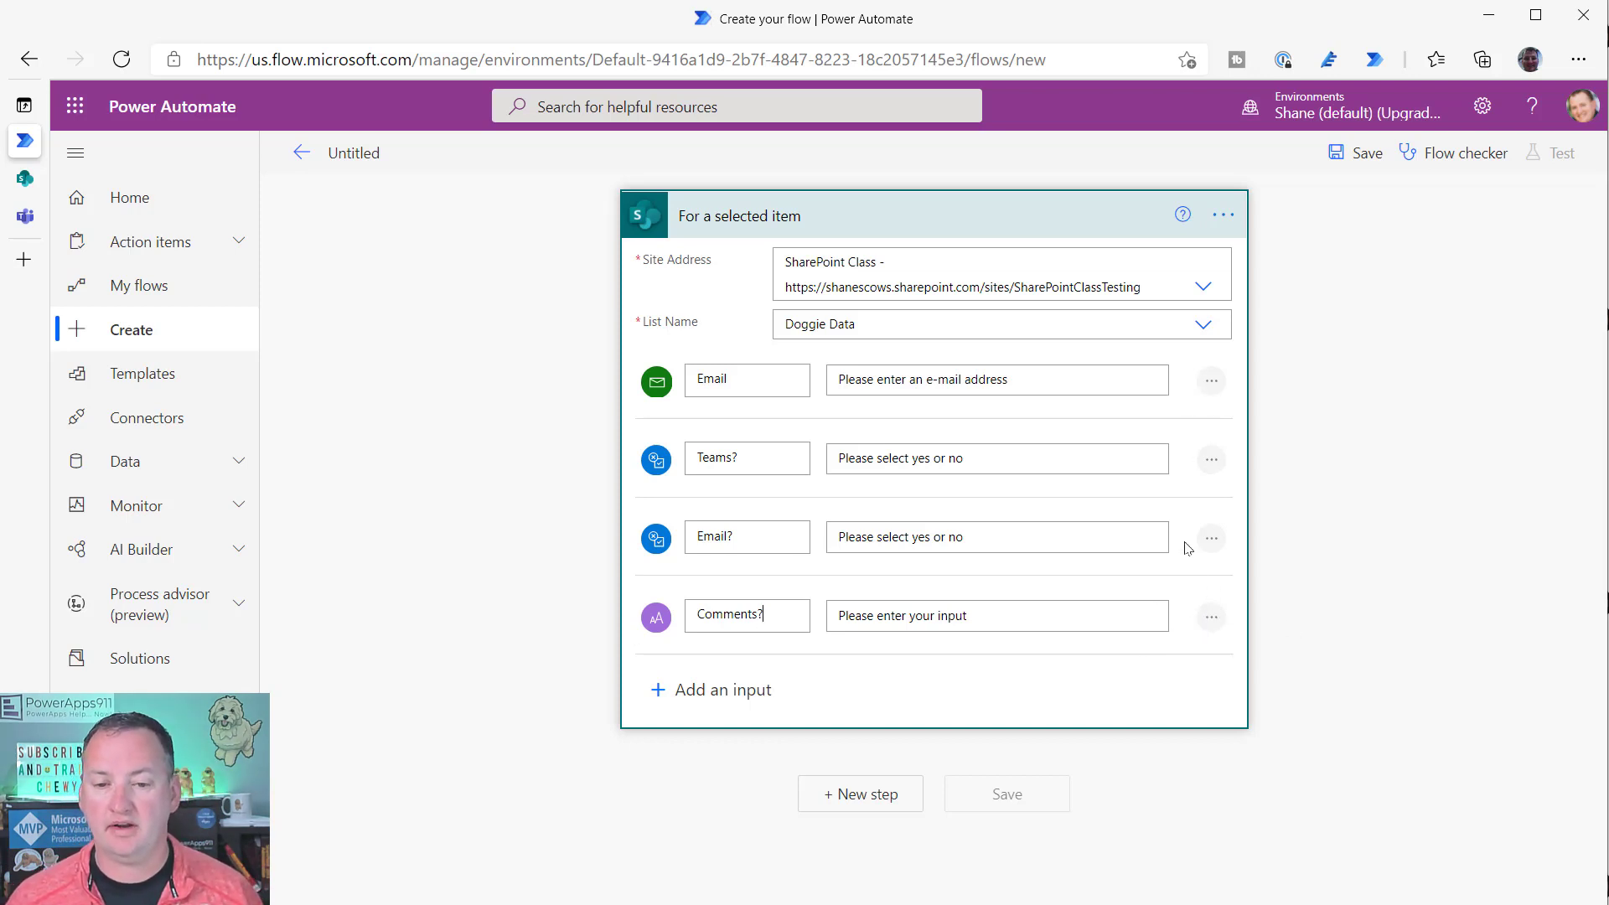
# - Examine the field options of the Comments?, Teams? and Email inputs and the available user input types
pyautogui.click(1212, 617)
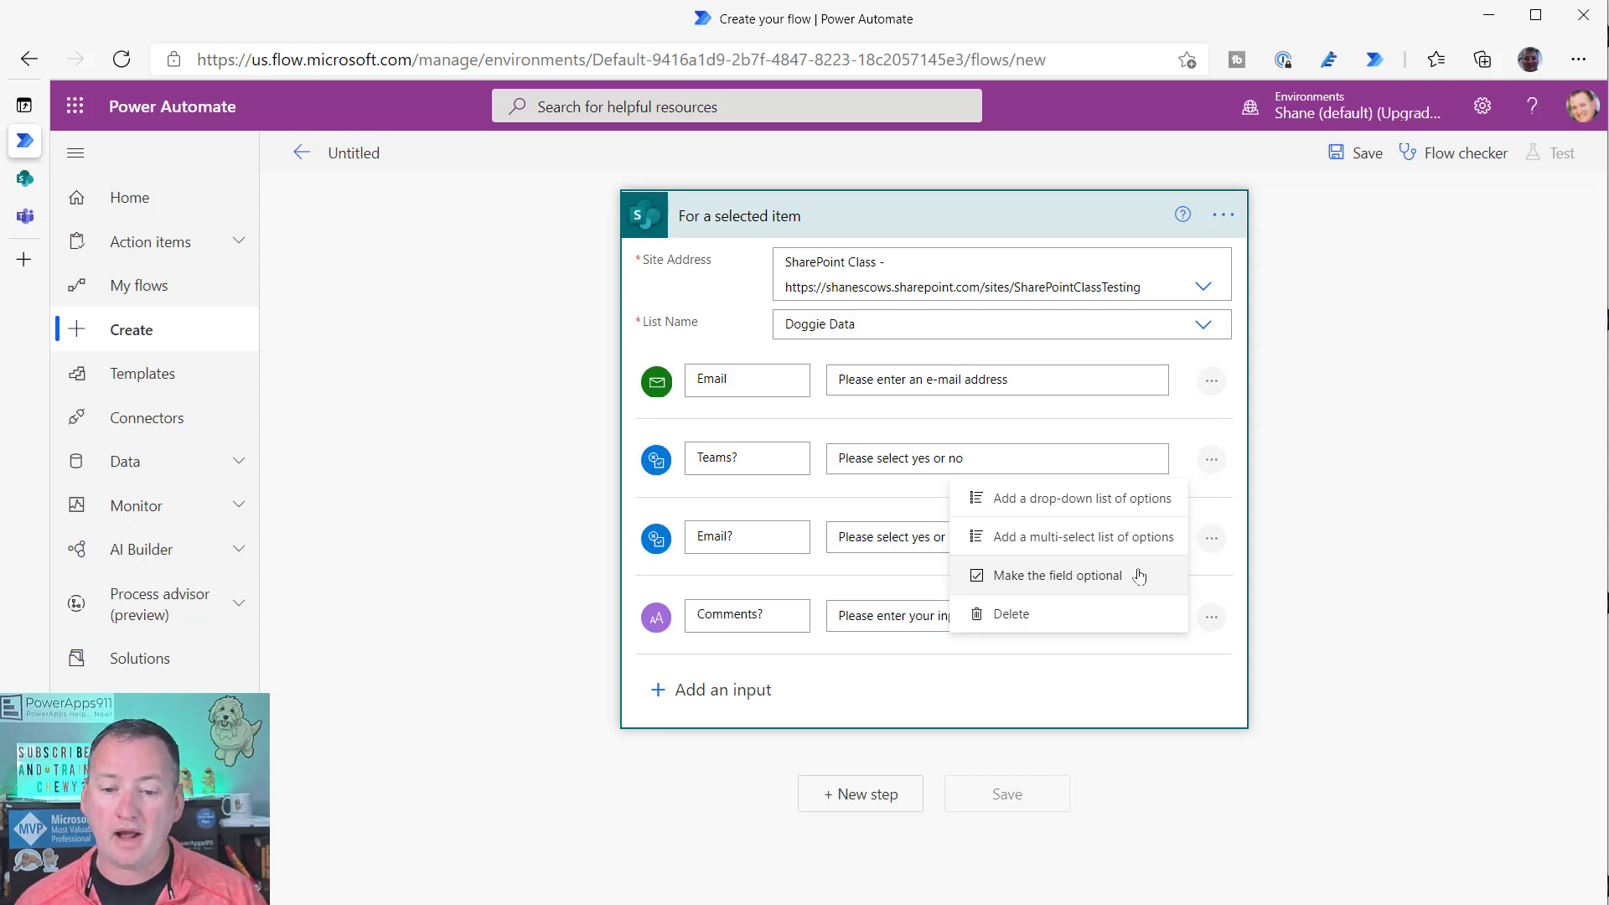
pyautogui.click(1211, 461)
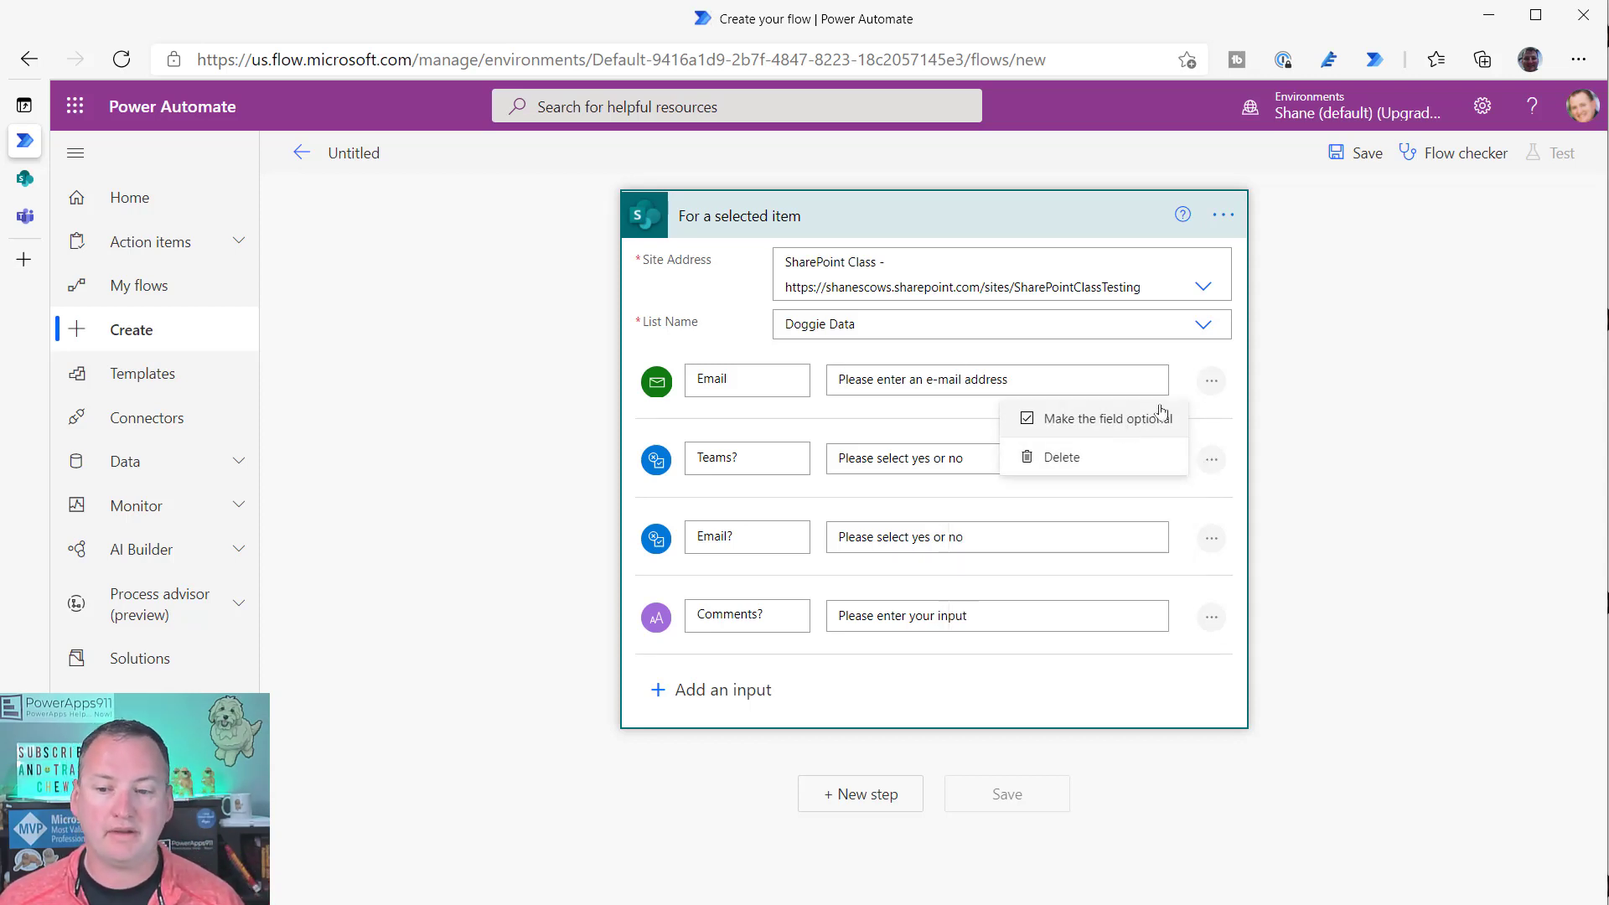
pyautogui.click(1215, 383)
pyautogui.click(1215, 383)
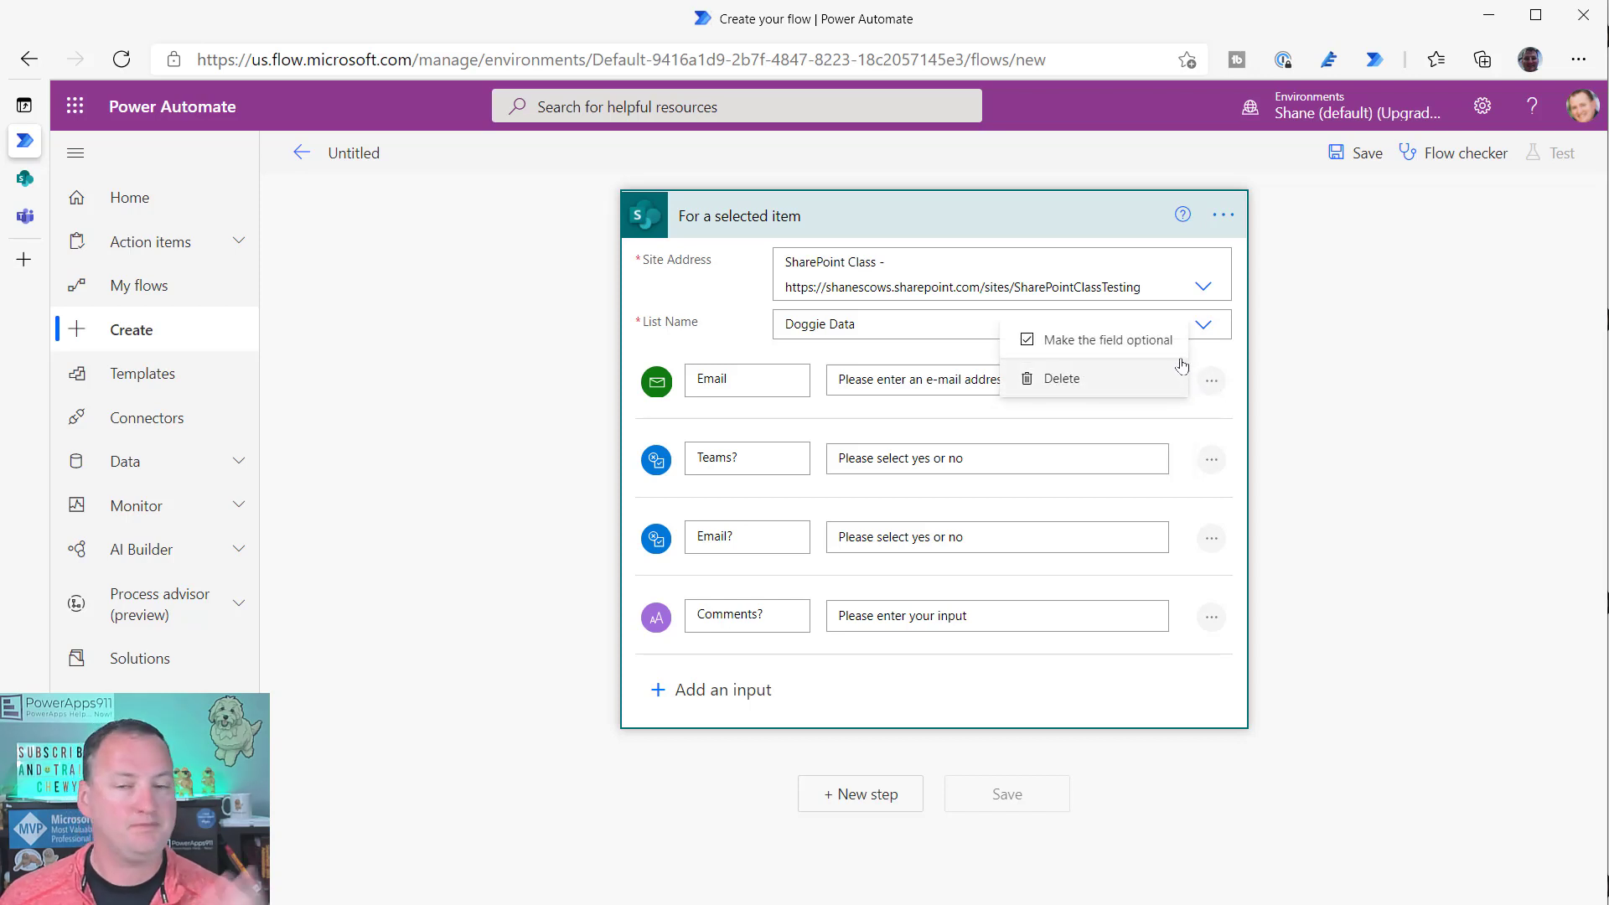
pyautogui.click(1200, 420)
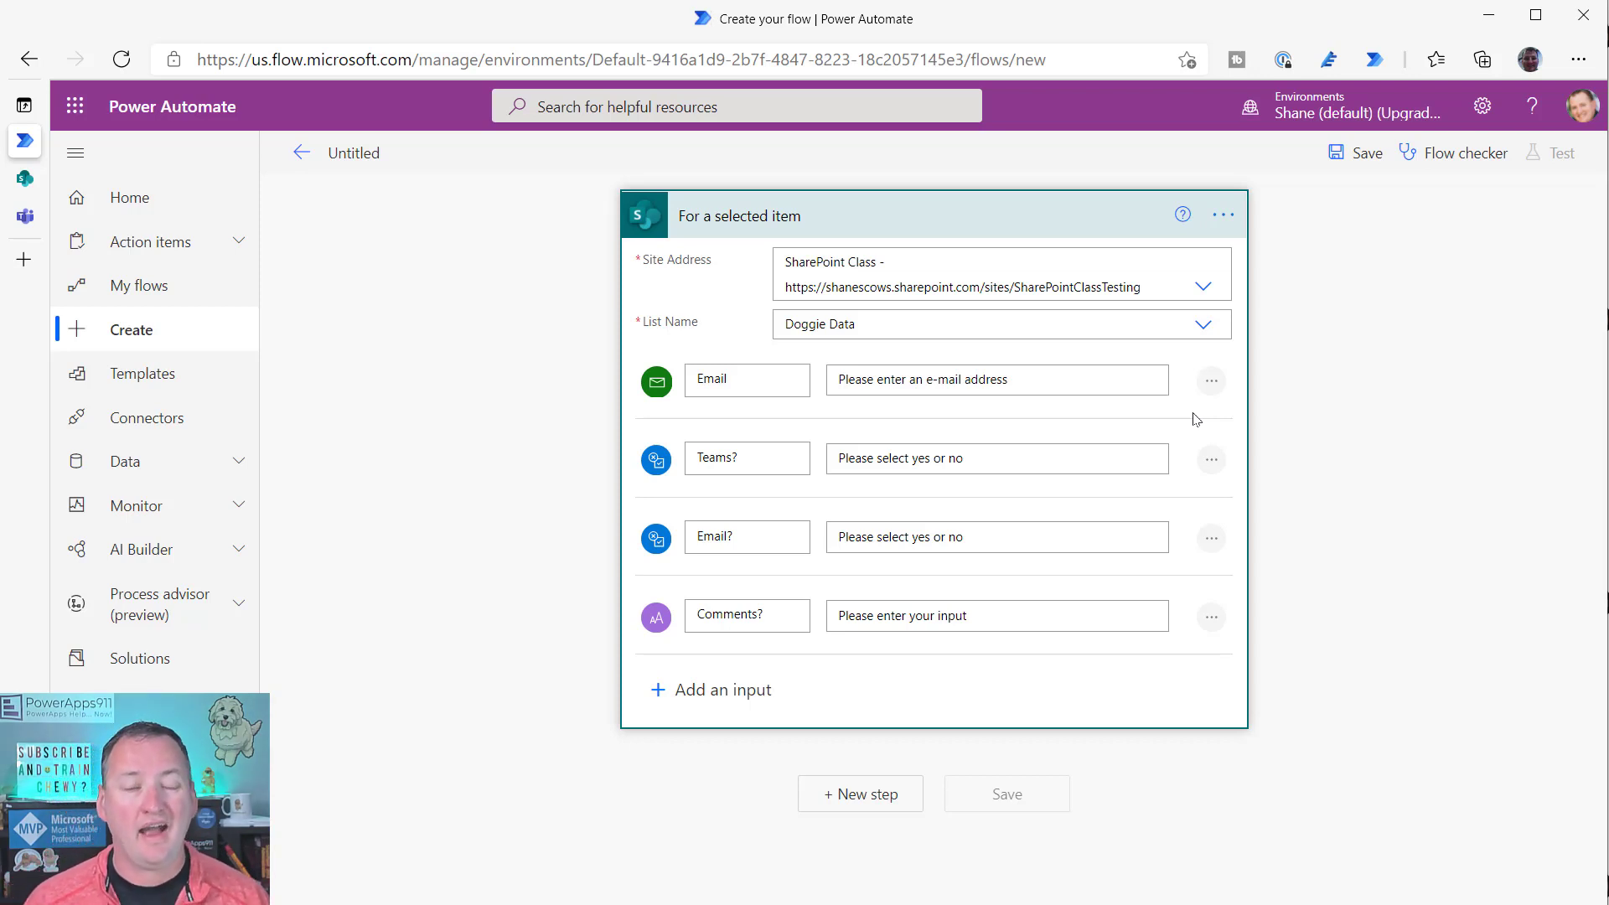
pyautogui.click(658, 690)
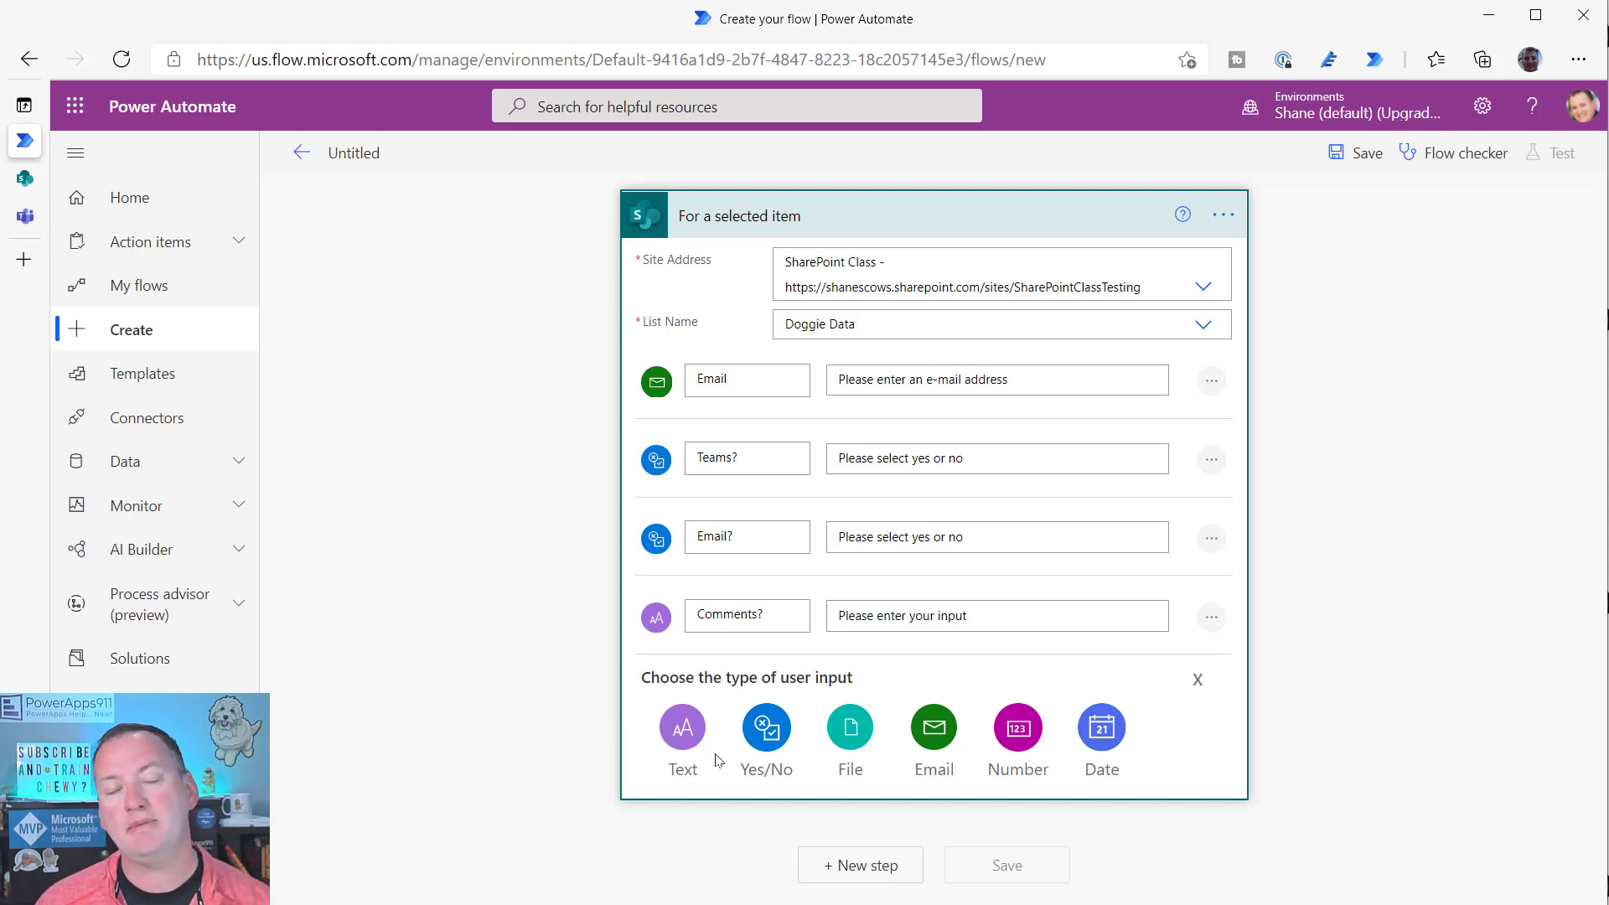
pyautogui.click(1197, 680)
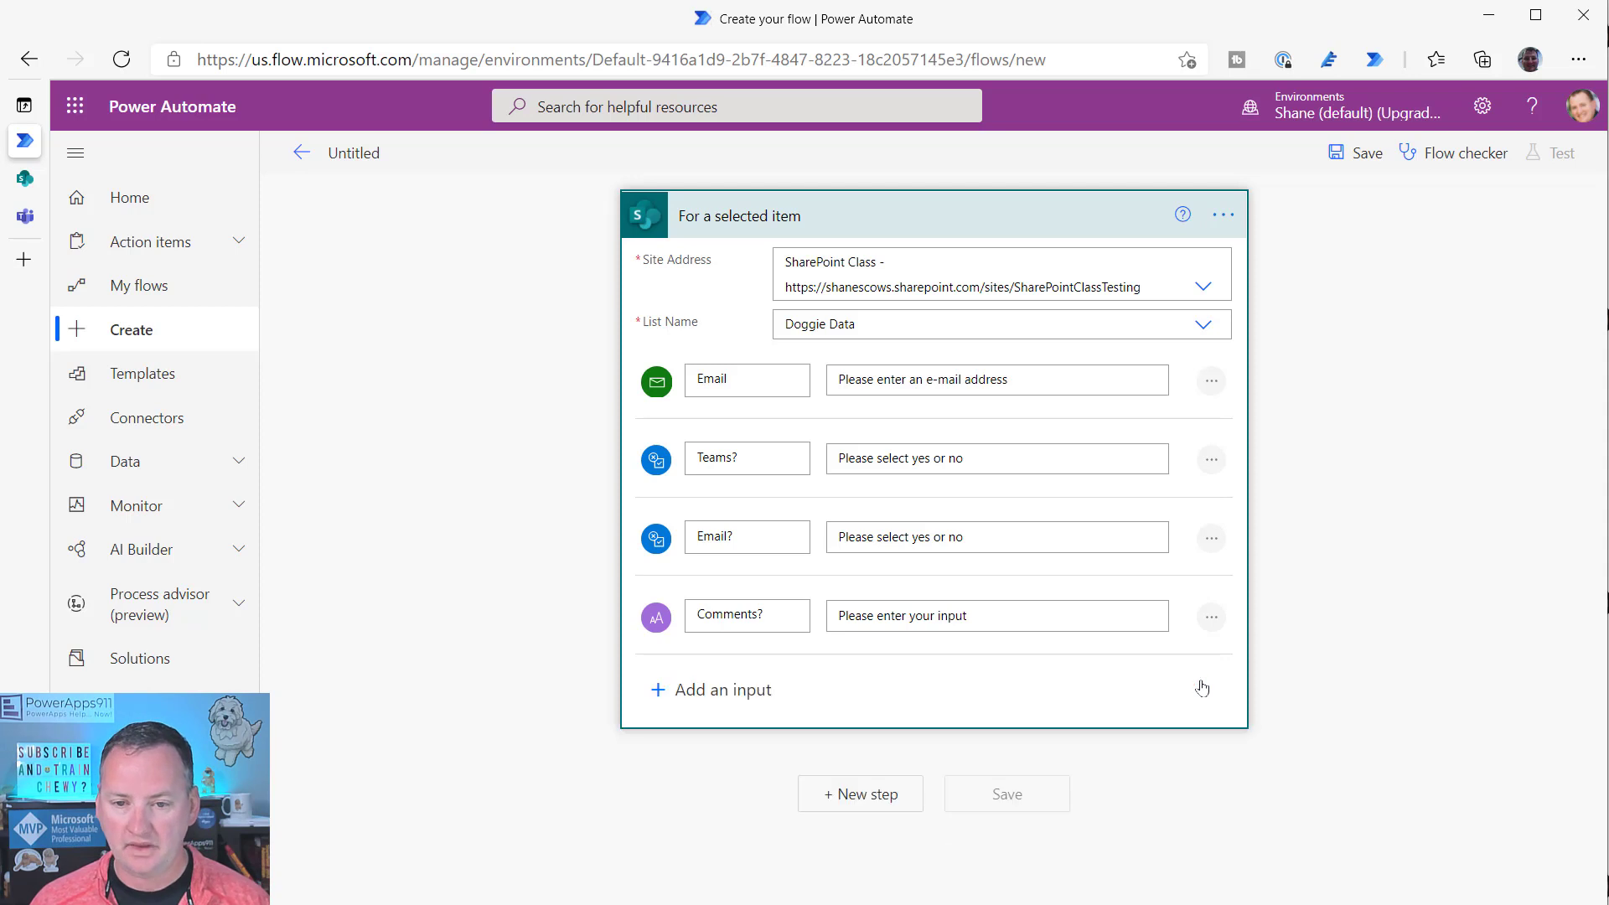
# - Add a Compose action after the trigger and examine the dynamic content available for its inputs
pyautogui.click(896, 220)
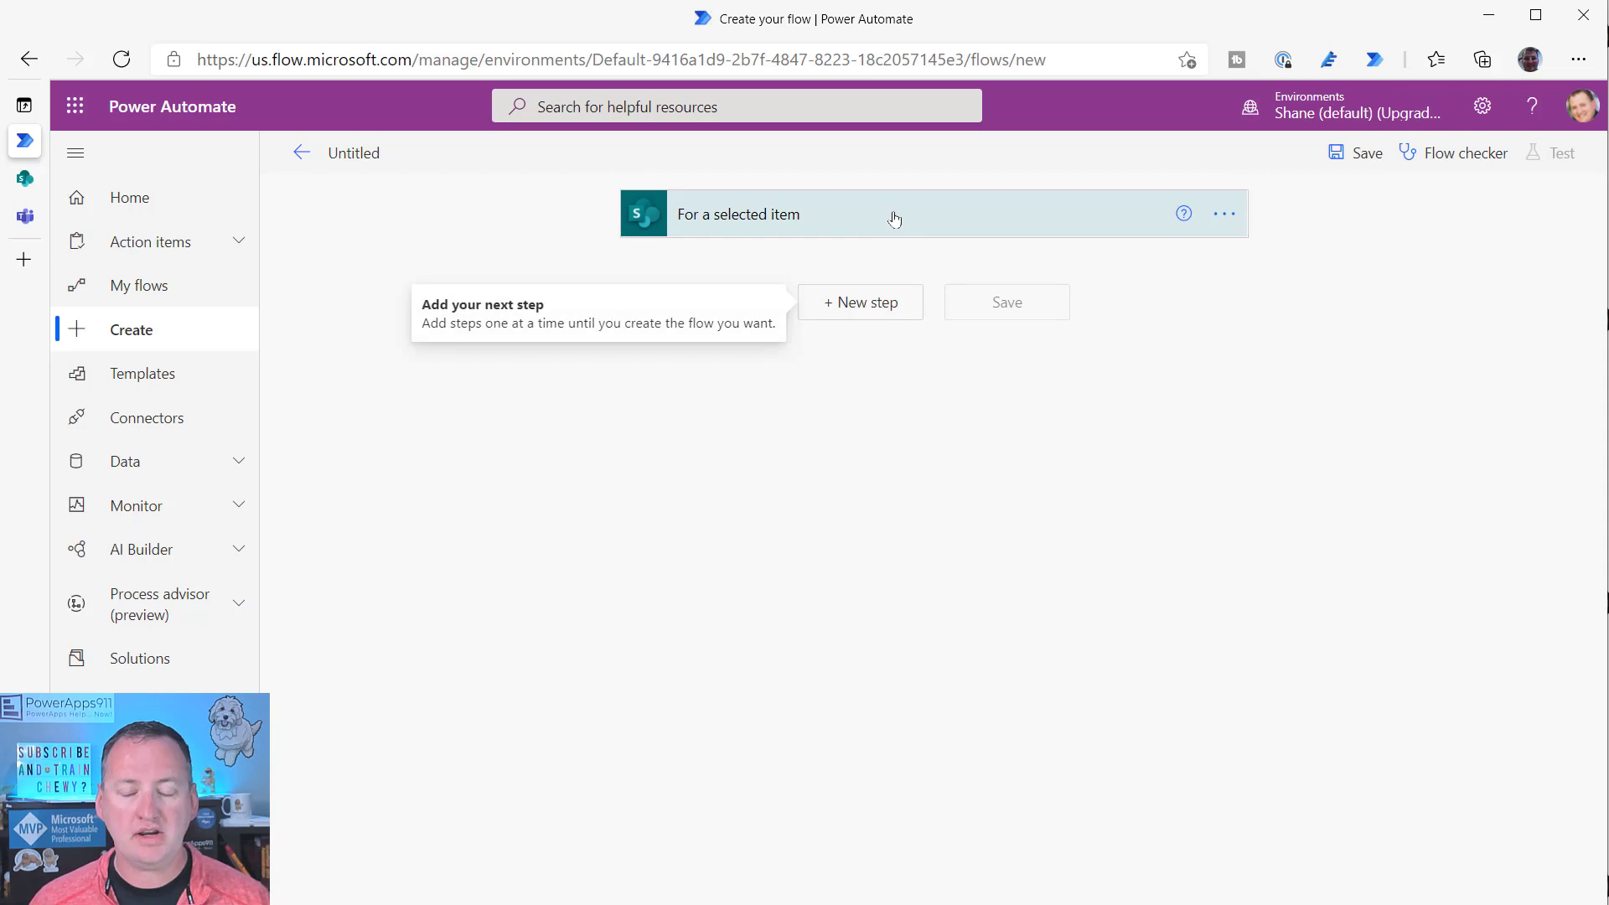
pyautogui.click(860, 304)
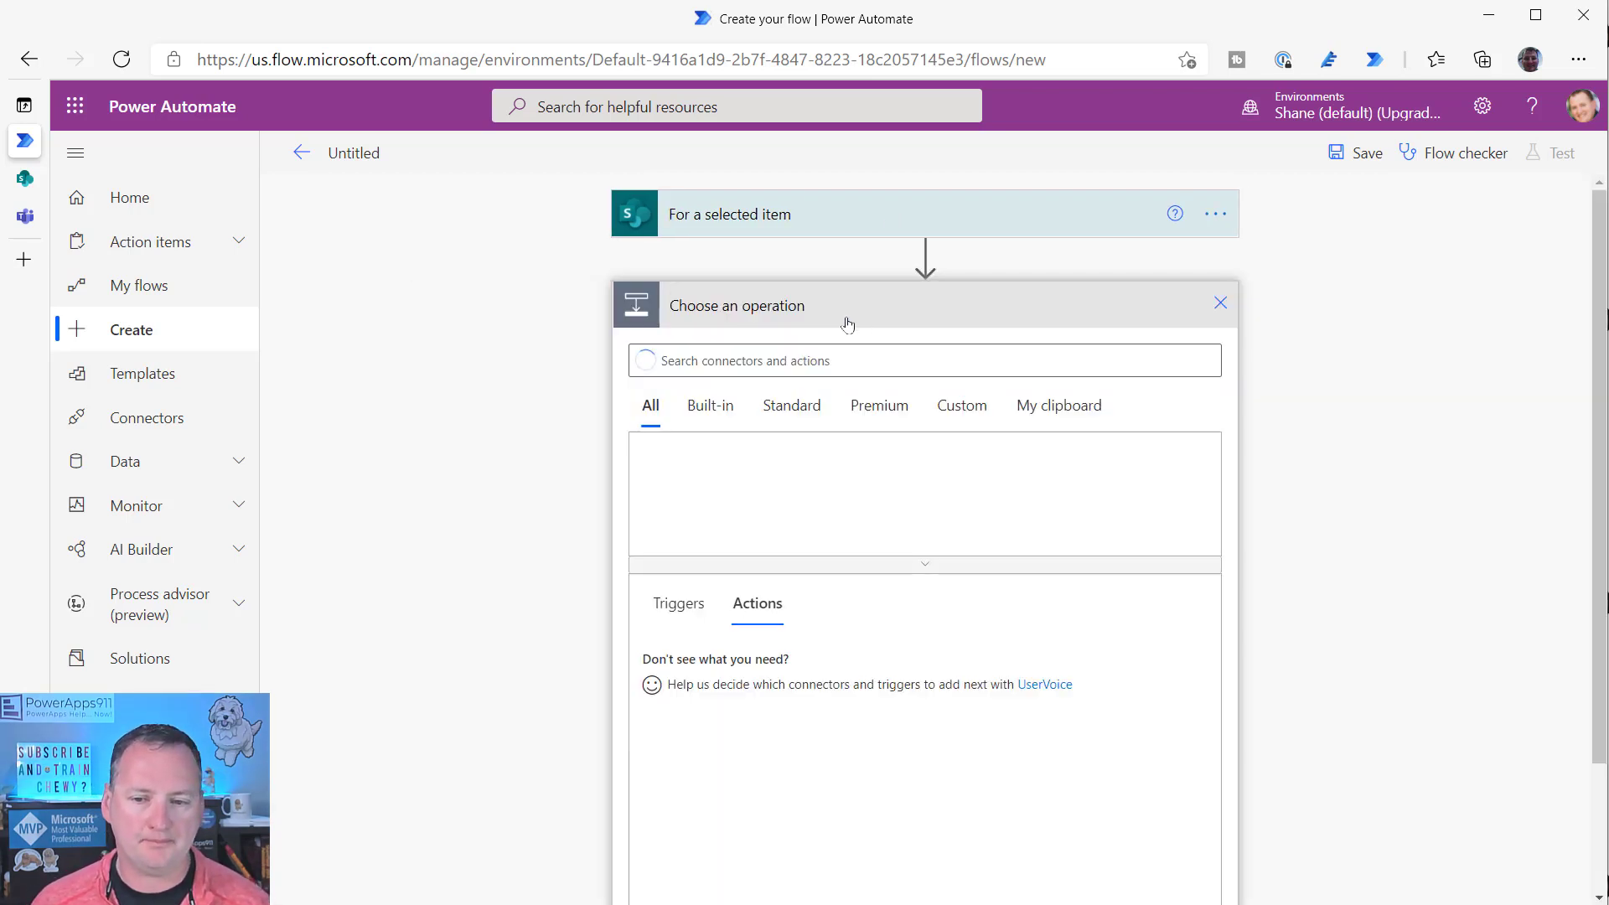
pyautogui.write('compose')
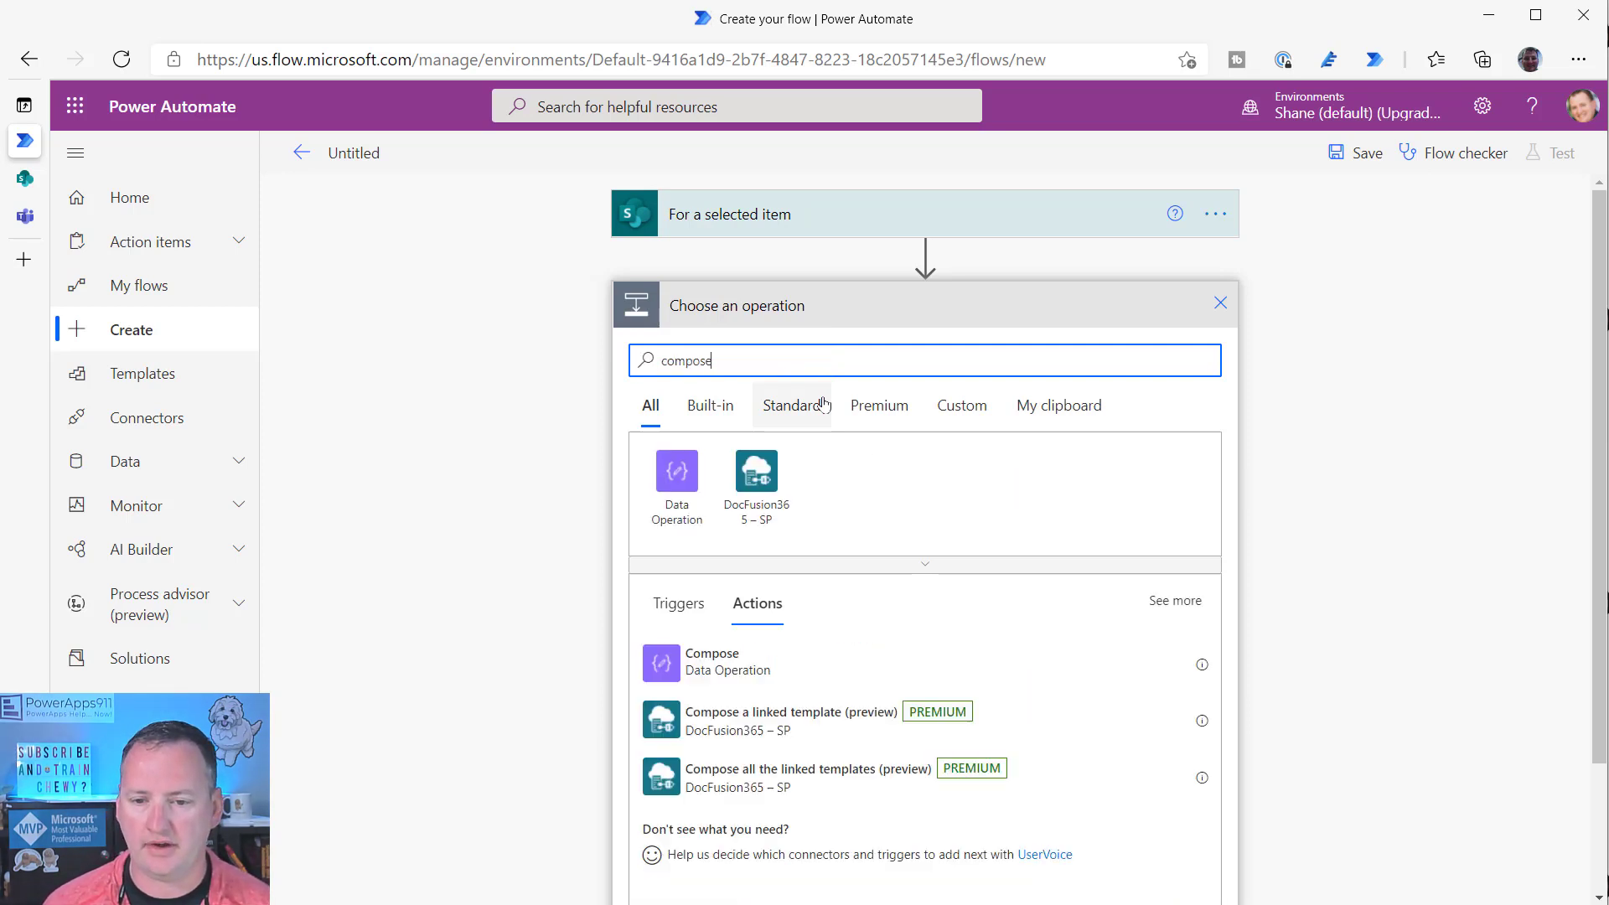
pyautogui.click(729, 680)
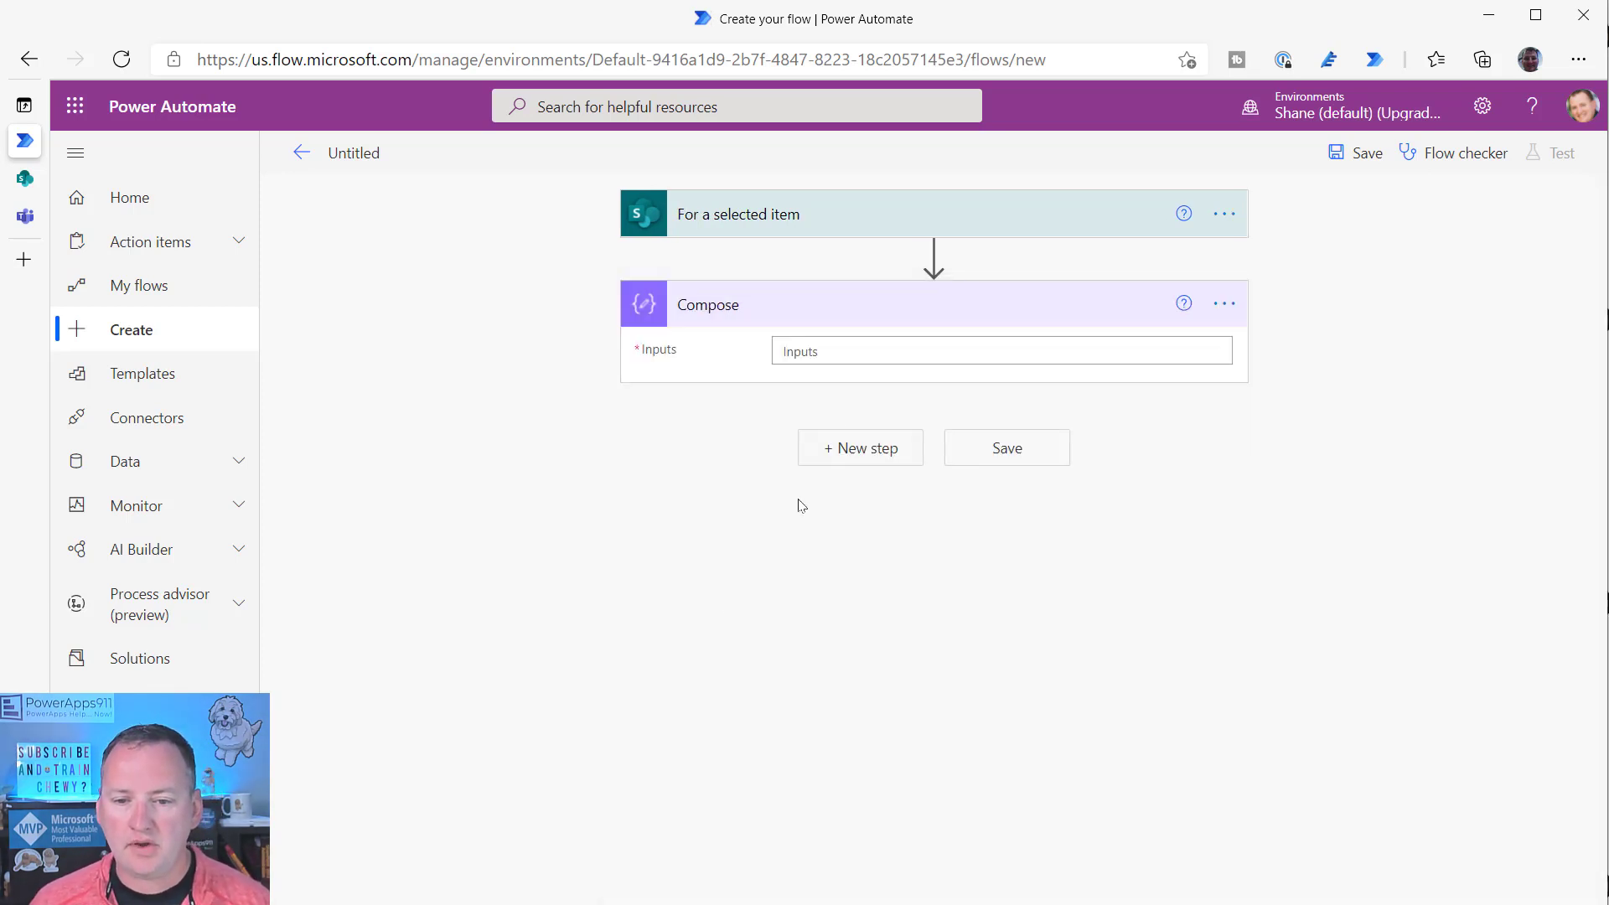
pyautogui.click(870, 346)
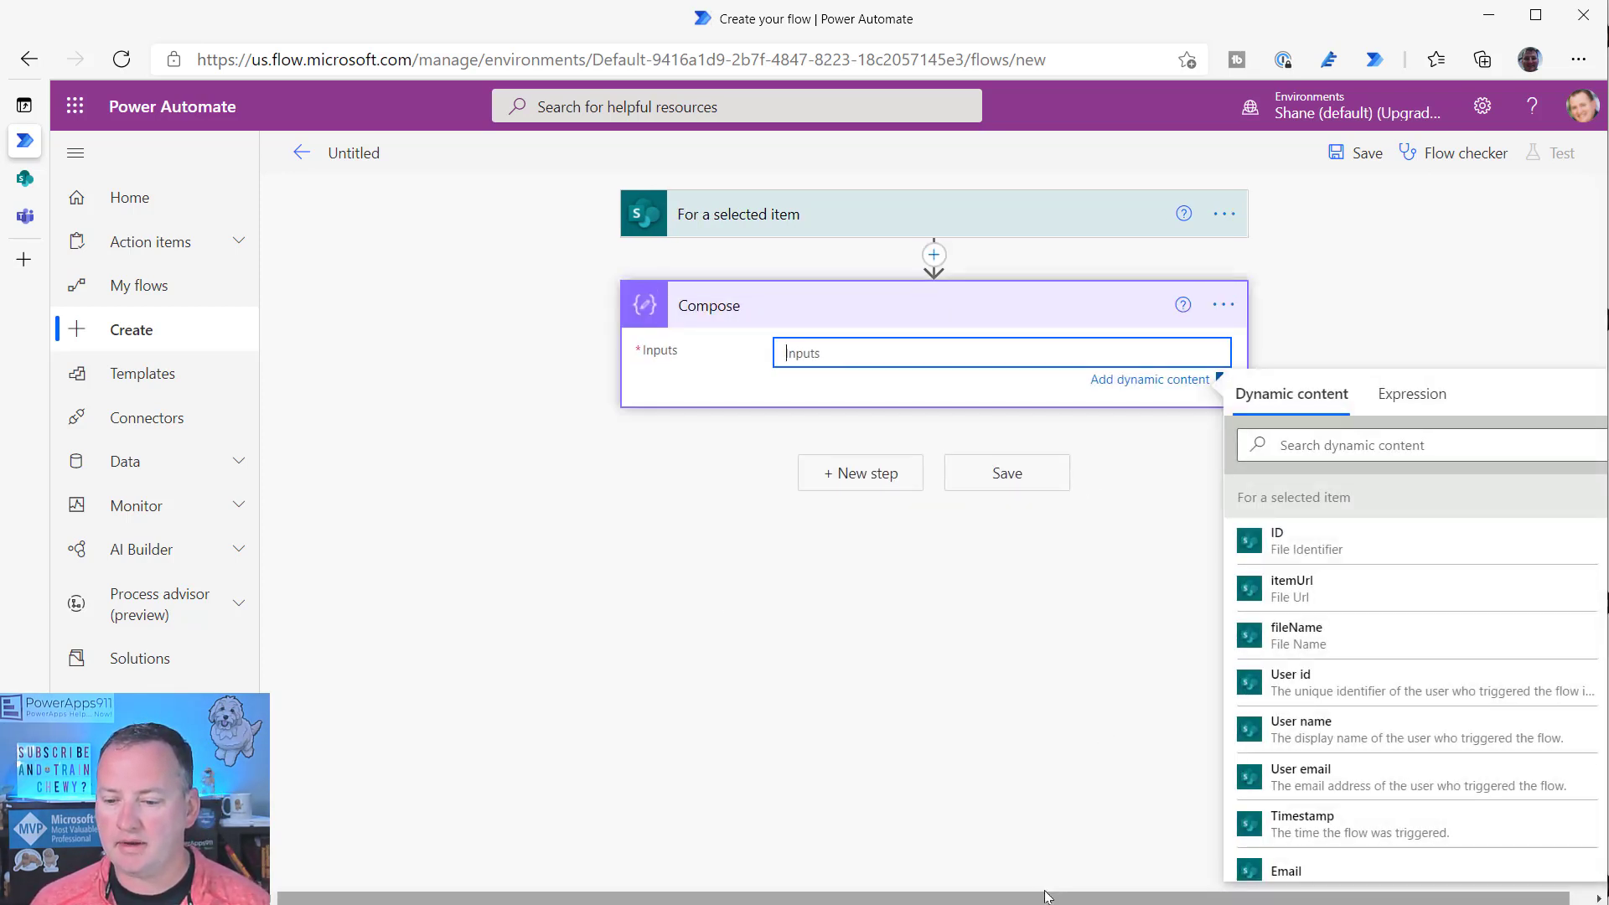
pyautogui.scroll(-1, 1511, 590)
pyautogui.scroll(-2, 1511, 591)
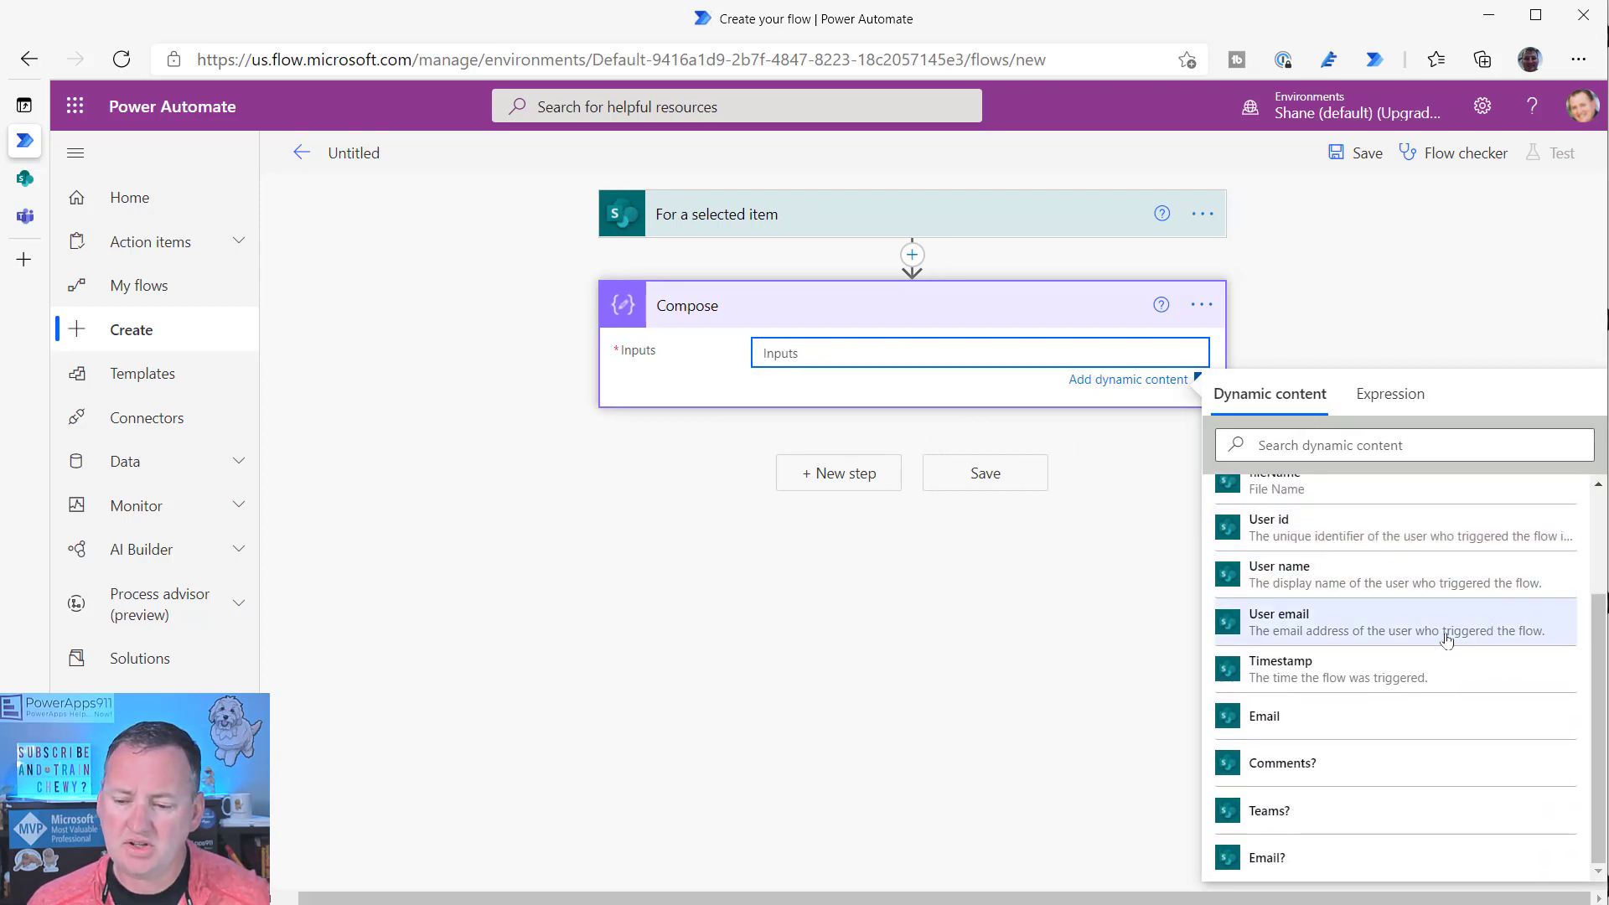
pyautogui.scroll(4, 1454, 629)
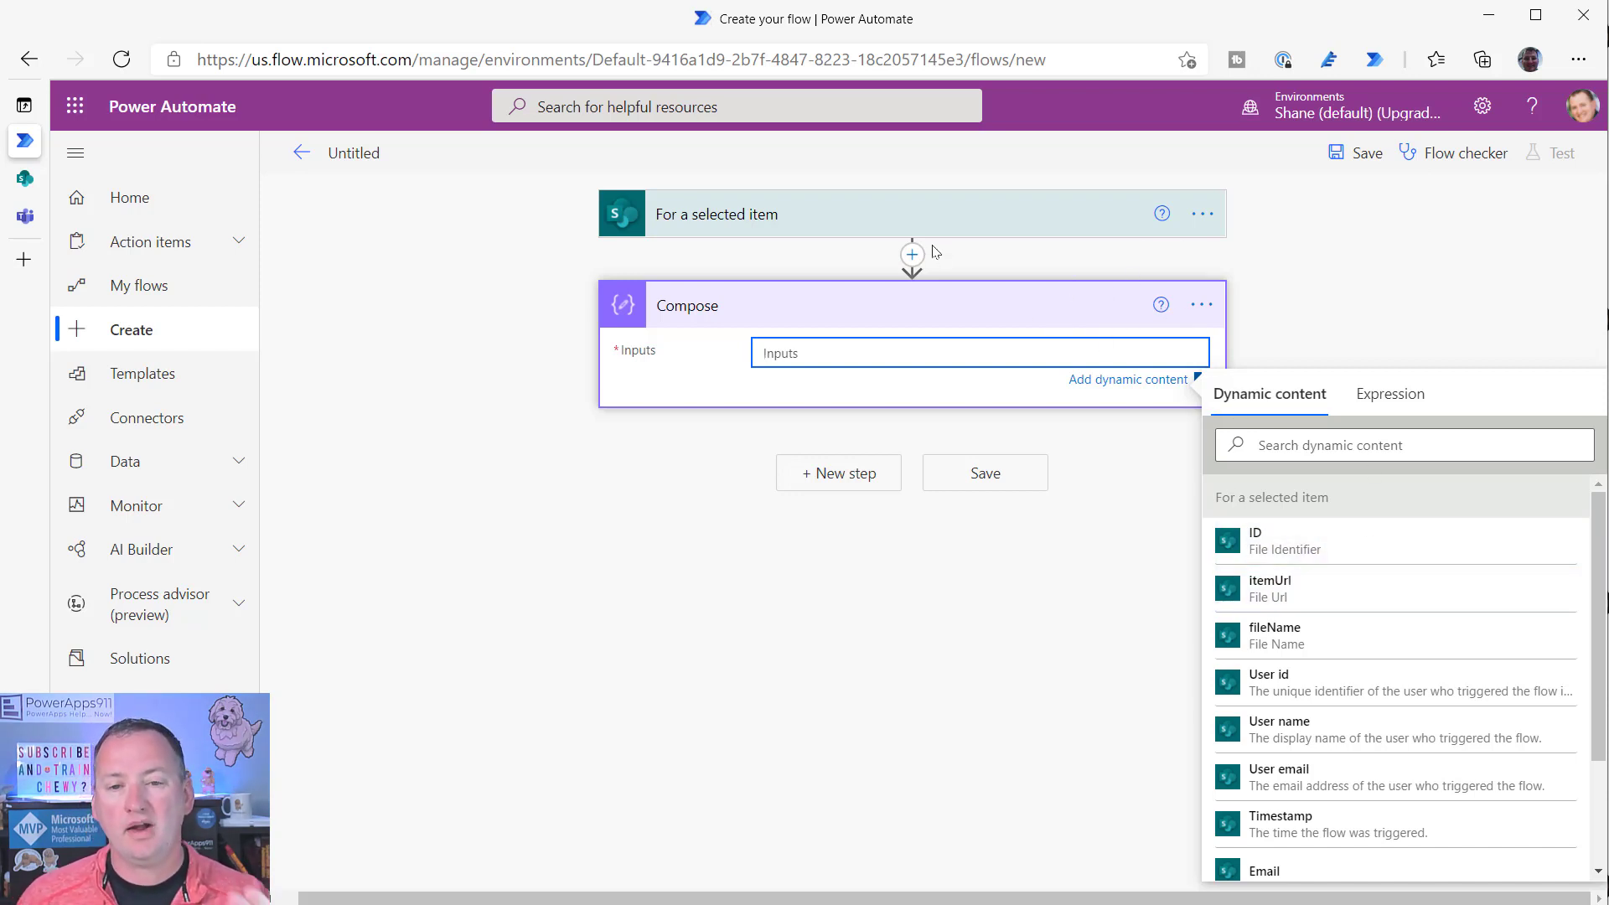
# - Delete the empty Compose action from the flow
pyautogui.click(1208, 316)
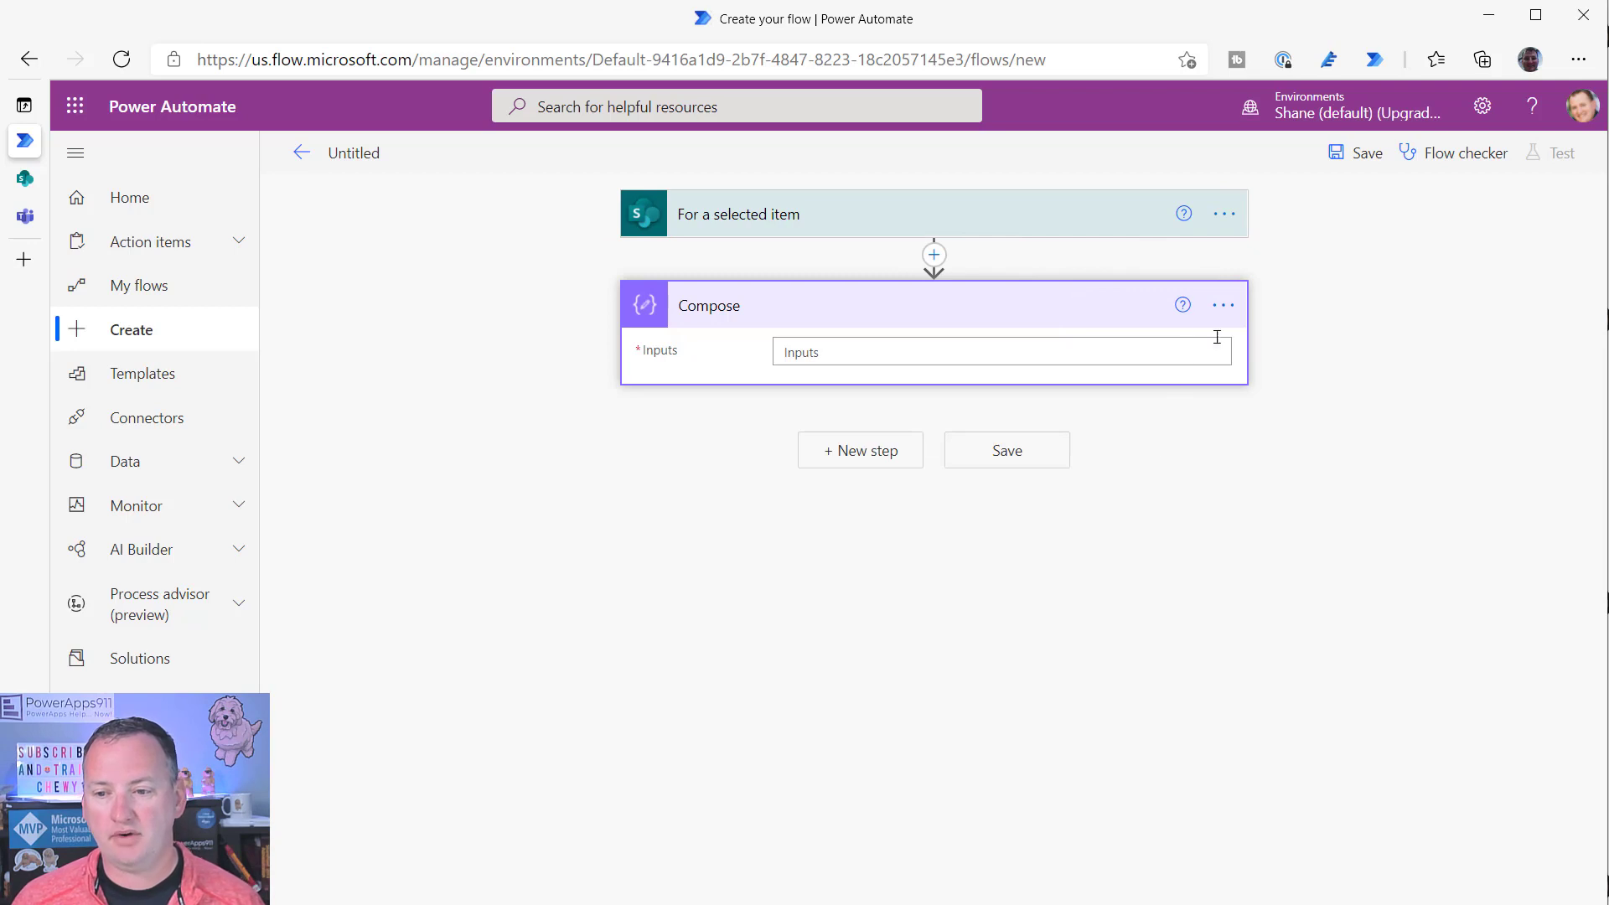
pyautogui.click(1224, 307)
pyautogui.click(1306, 565)
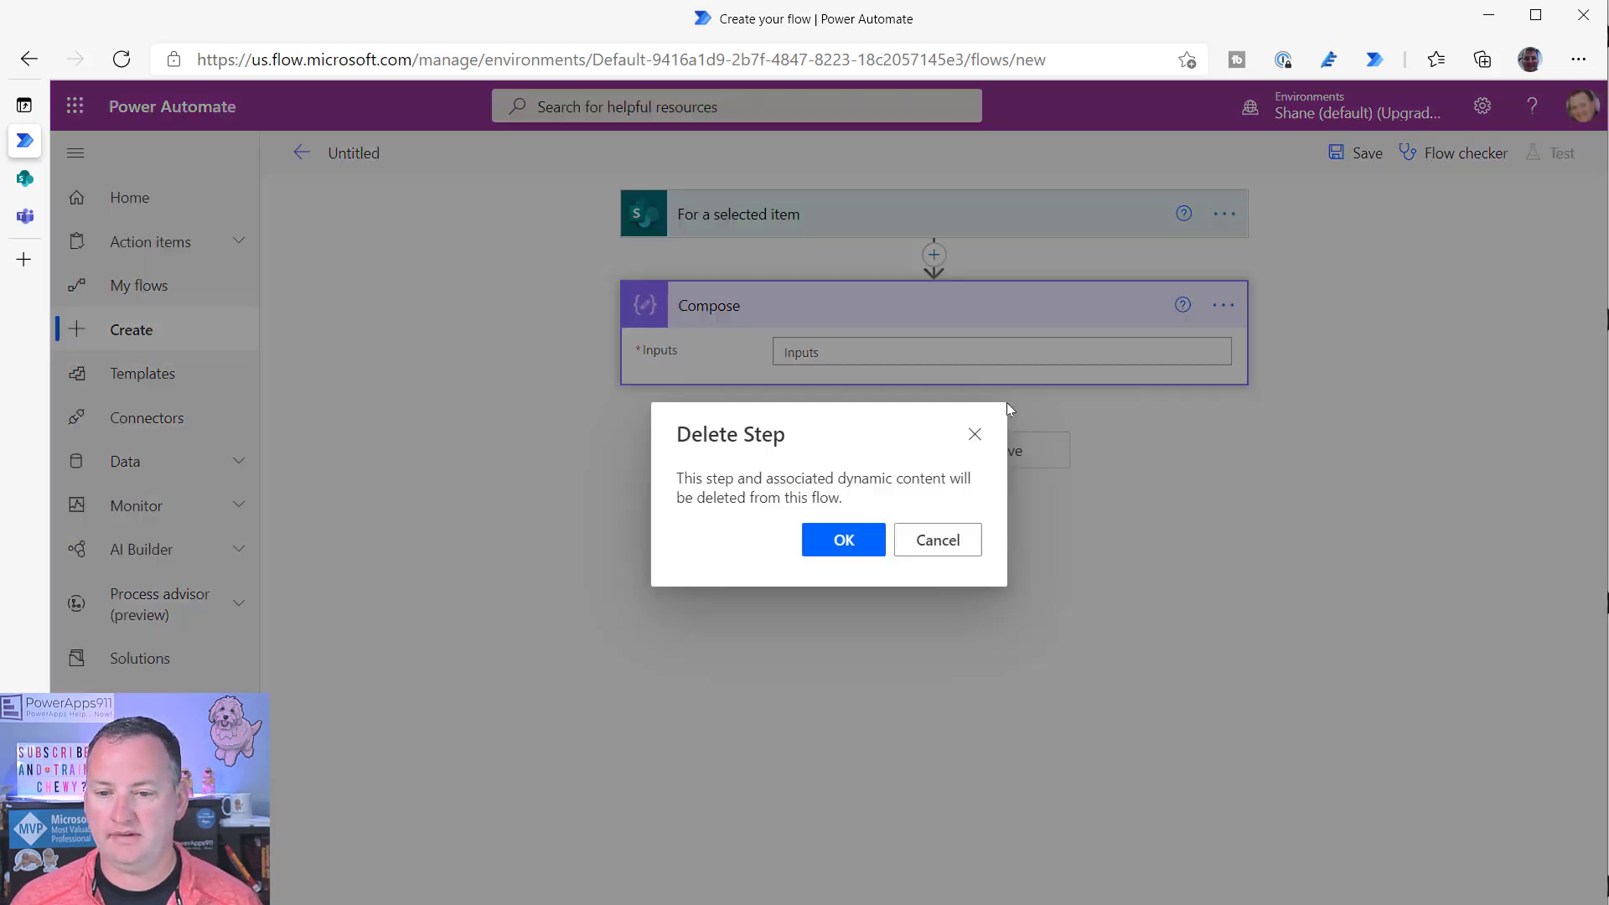
pyautogui.click(842, 540)
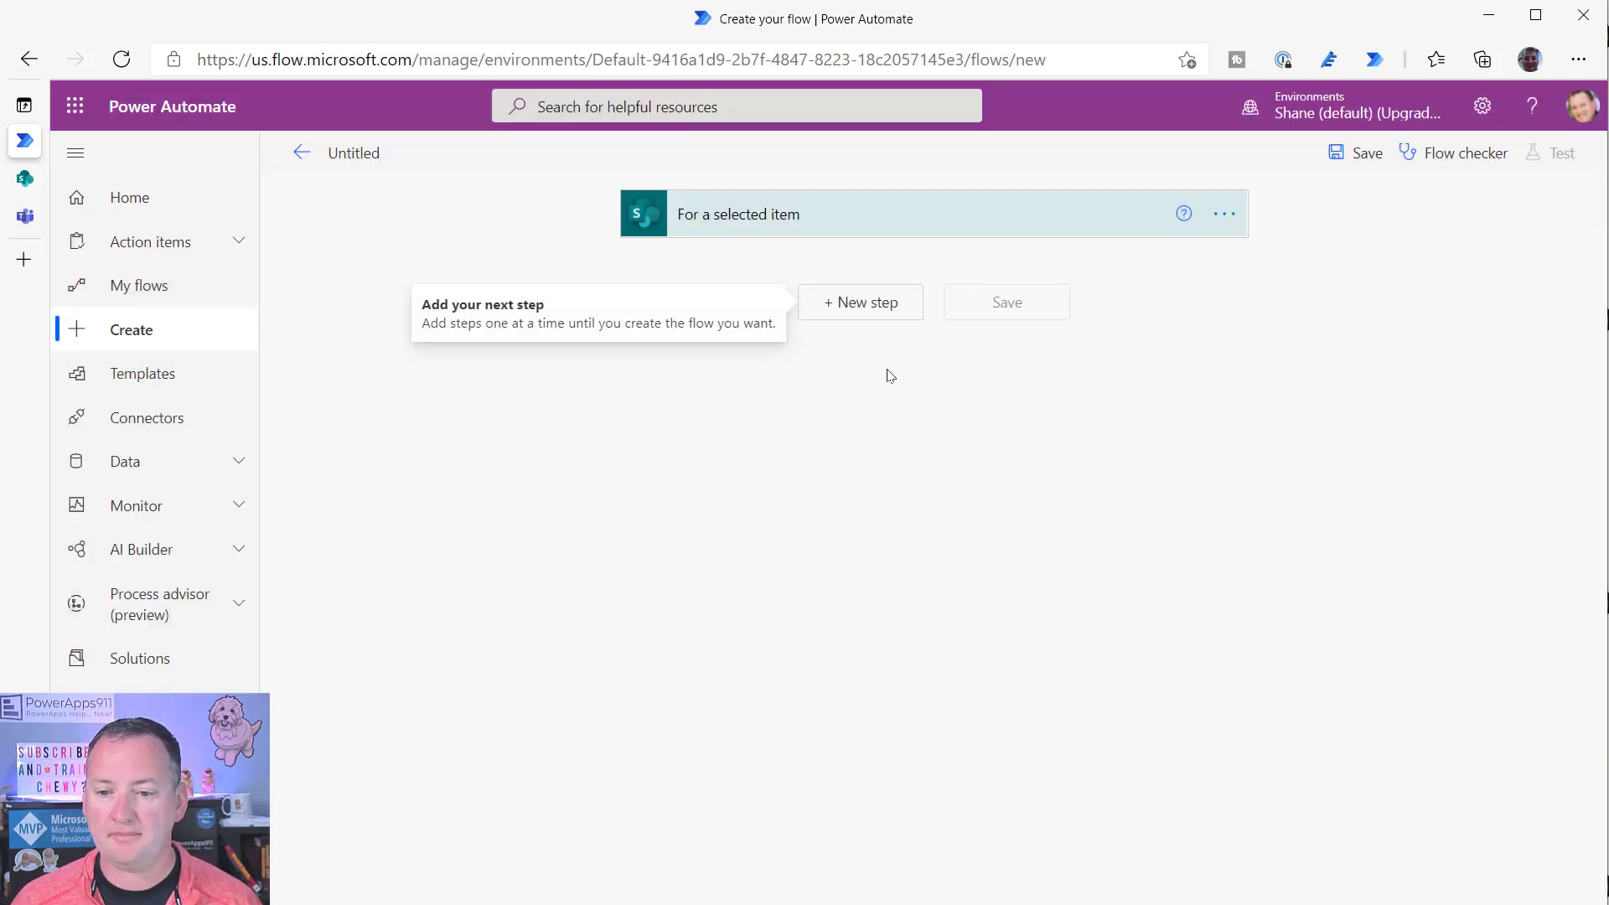
# - Add the SharePoint Get item action after the For a selected item trigger
pyautogui.click(880, 302)
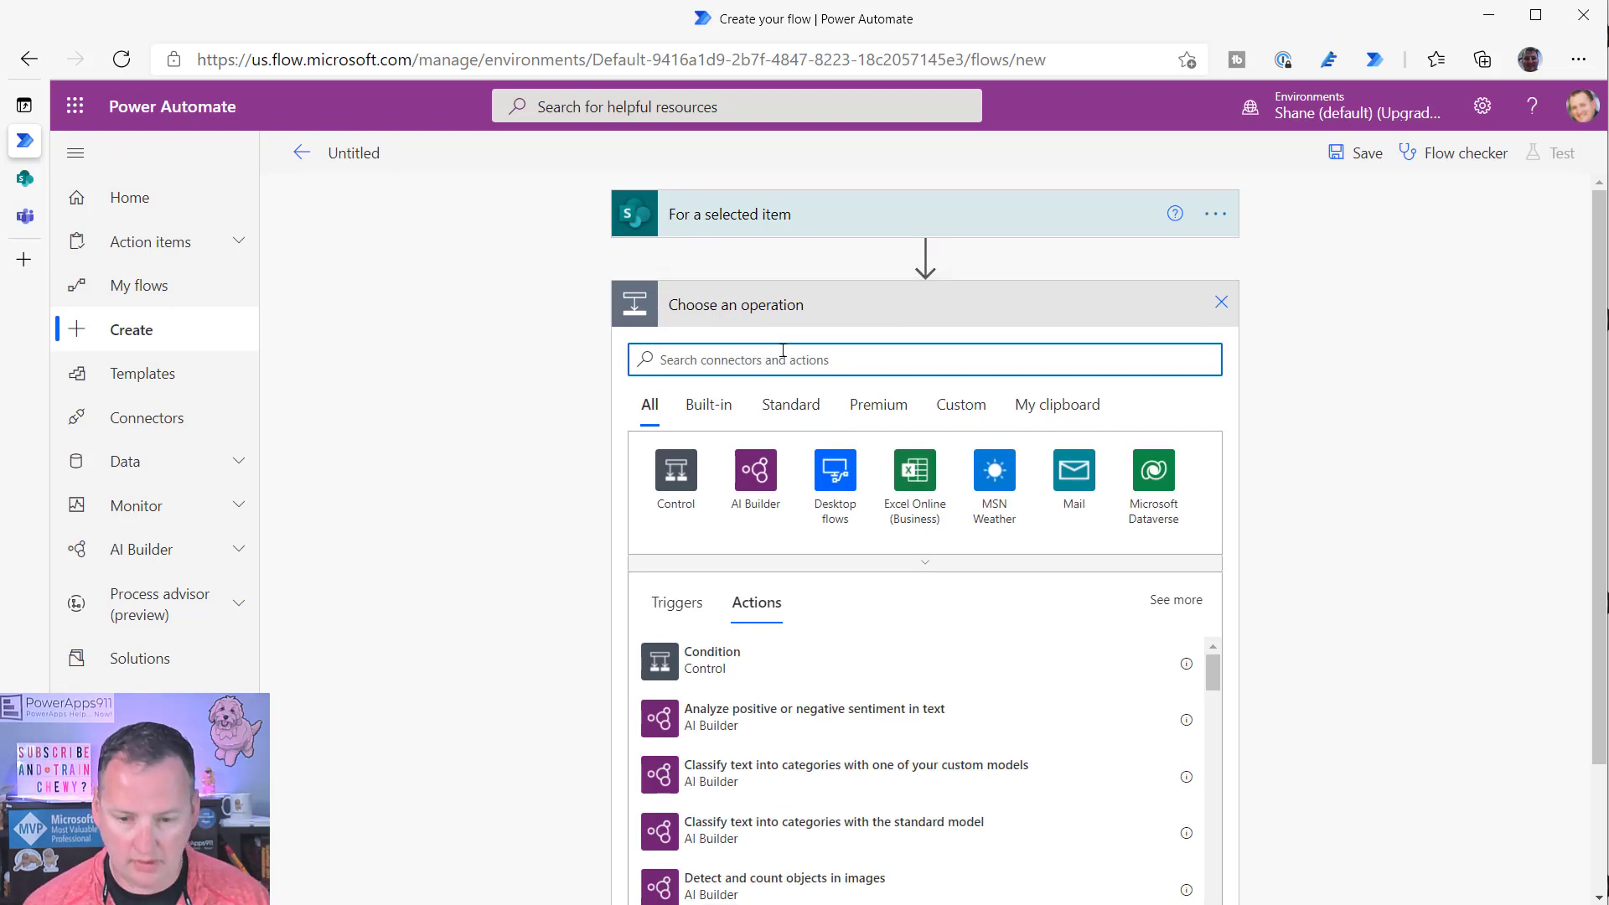
pyautogui.write('sharepoint')
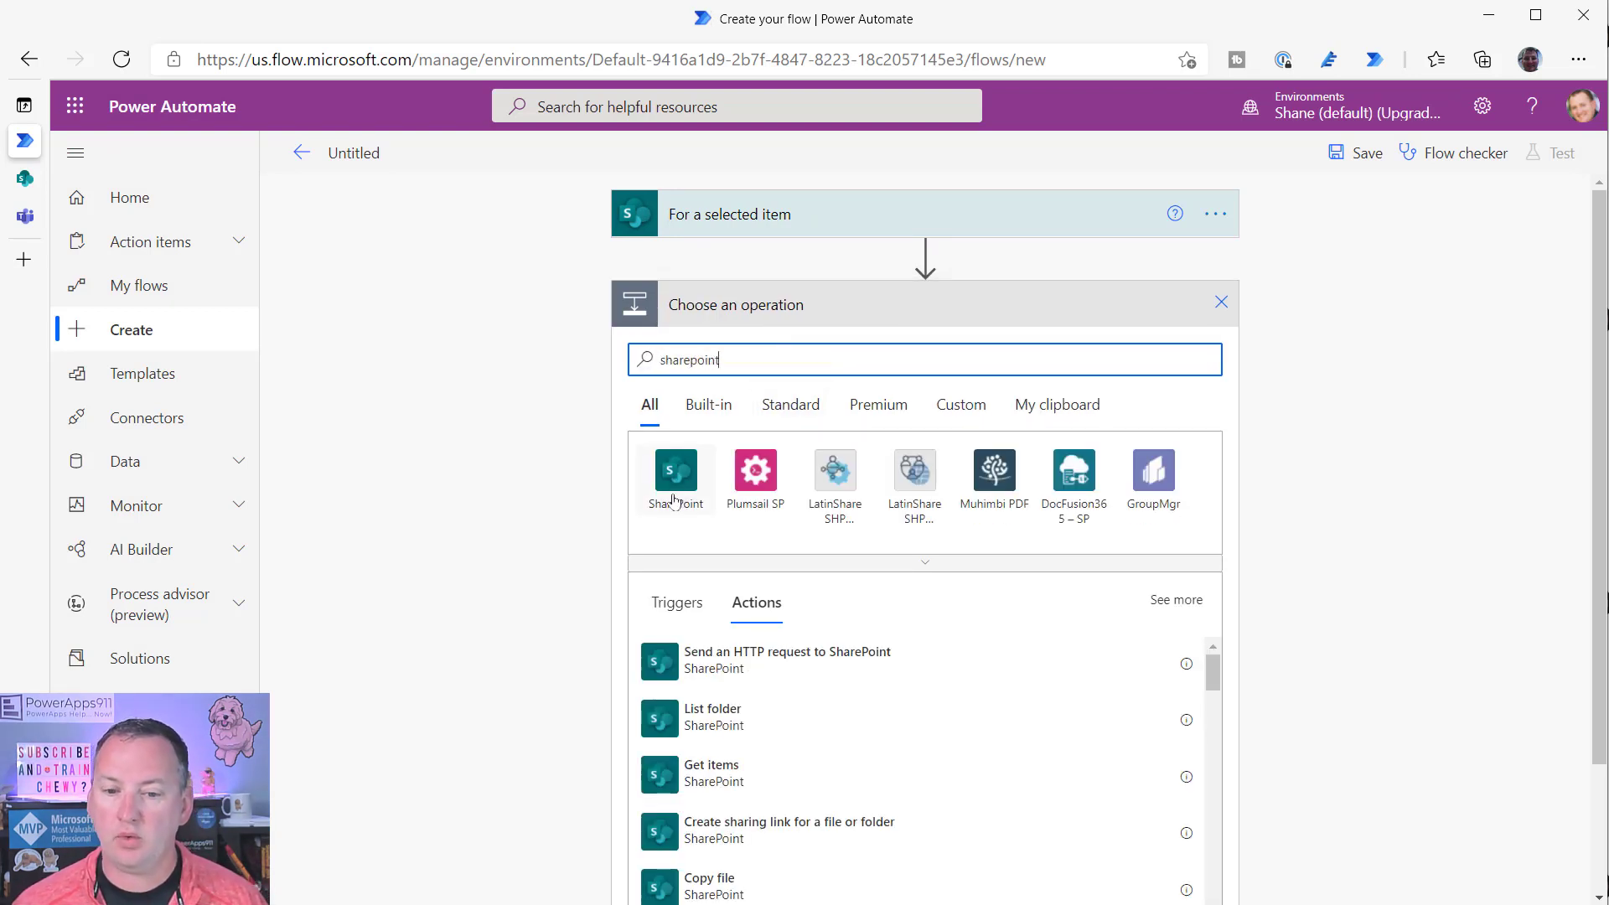
pyautogui.click(675, 486)
pyautogui.write('get item')
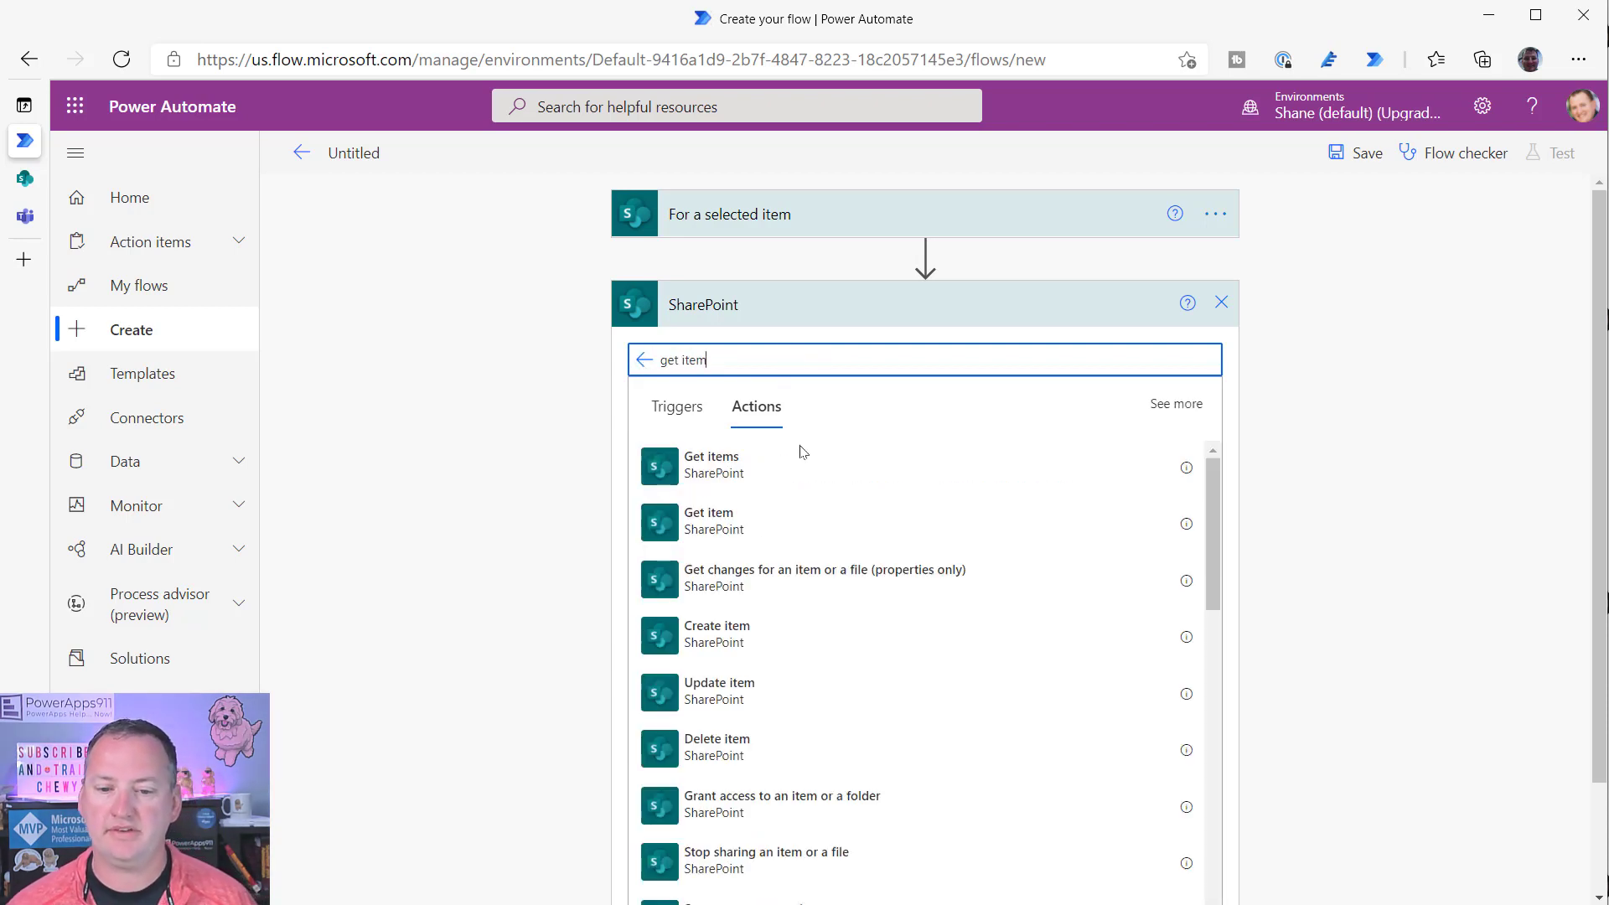
pyautogui.click(746, 552)
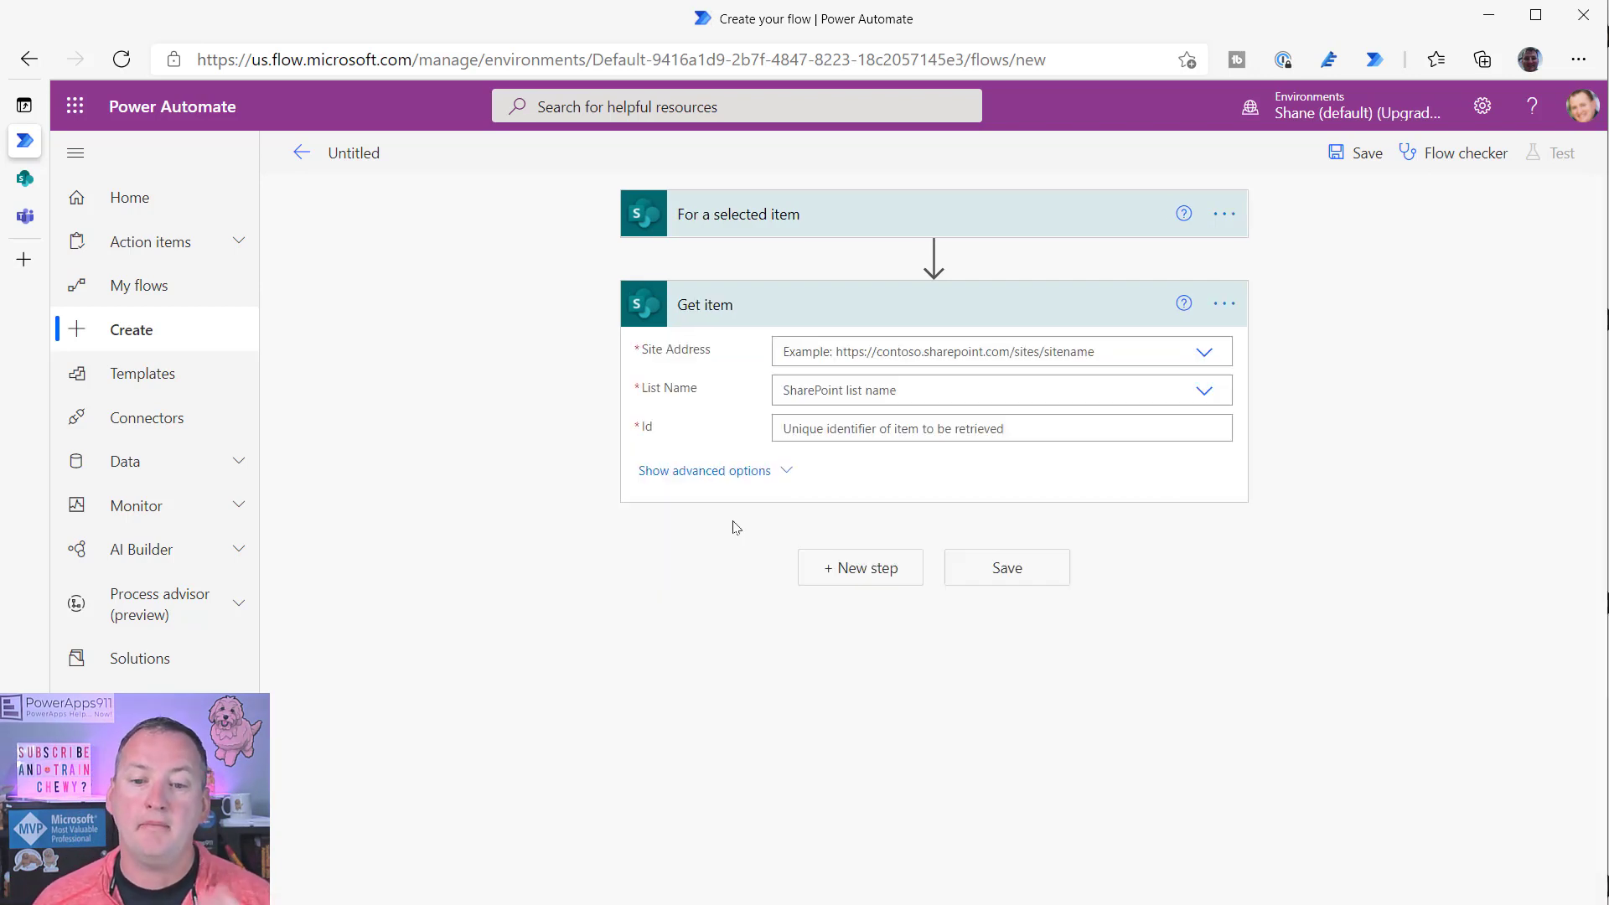
# - Set Get item's site address to SharePoint Class, its list name to Doggie Data, and its Id to the trigger's ID
pyautogui.click(1203, 351)
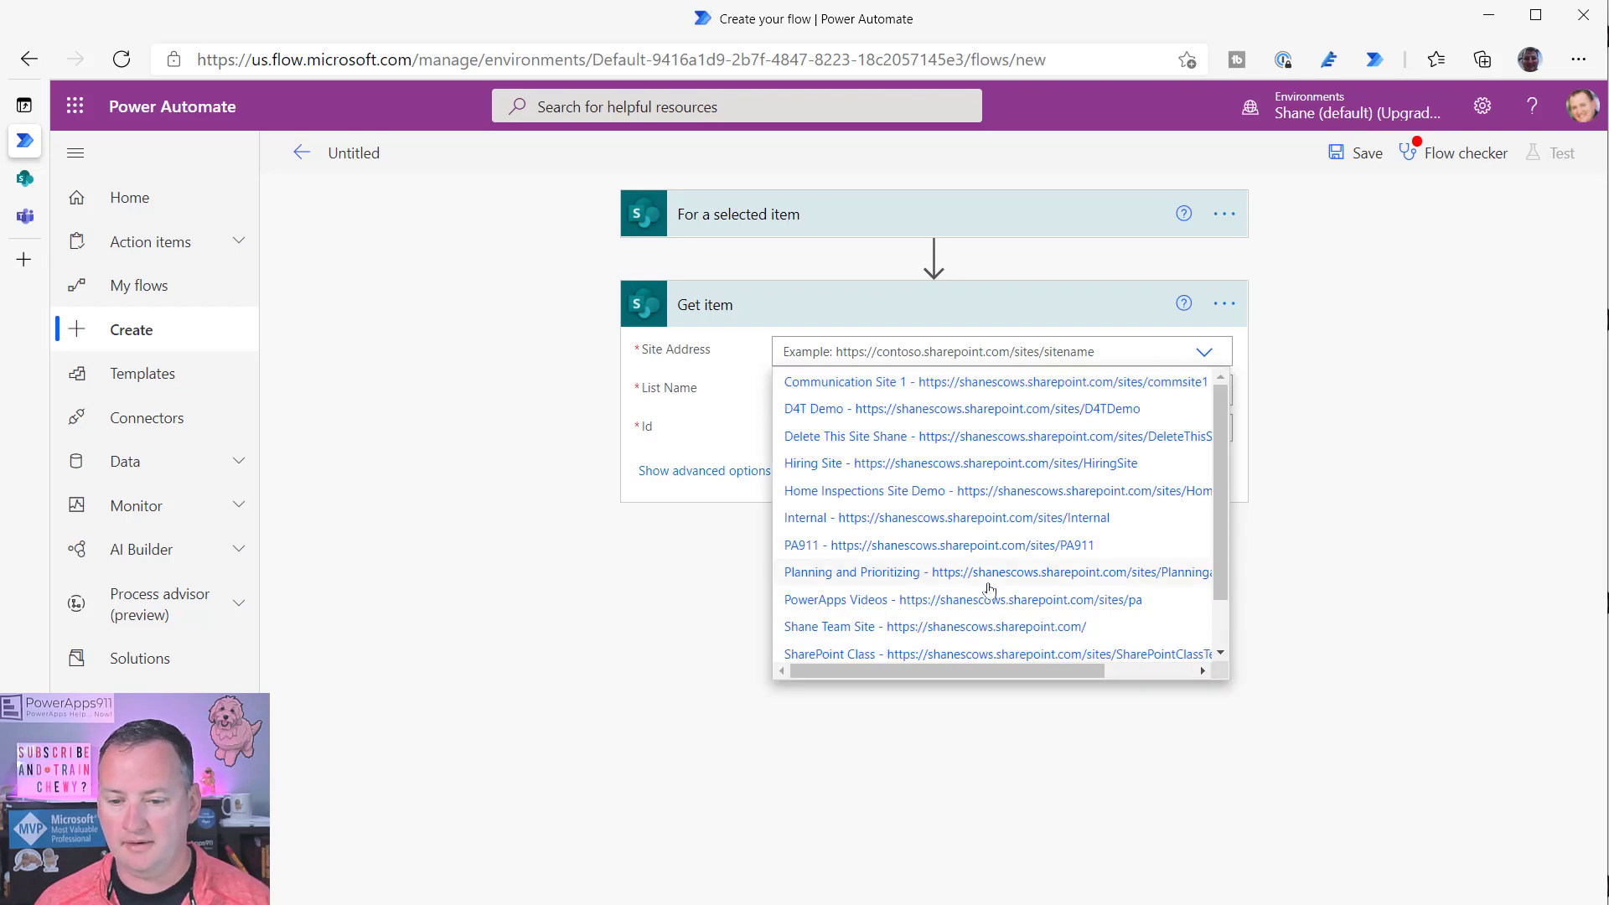
pyautogui.click(979, 659)
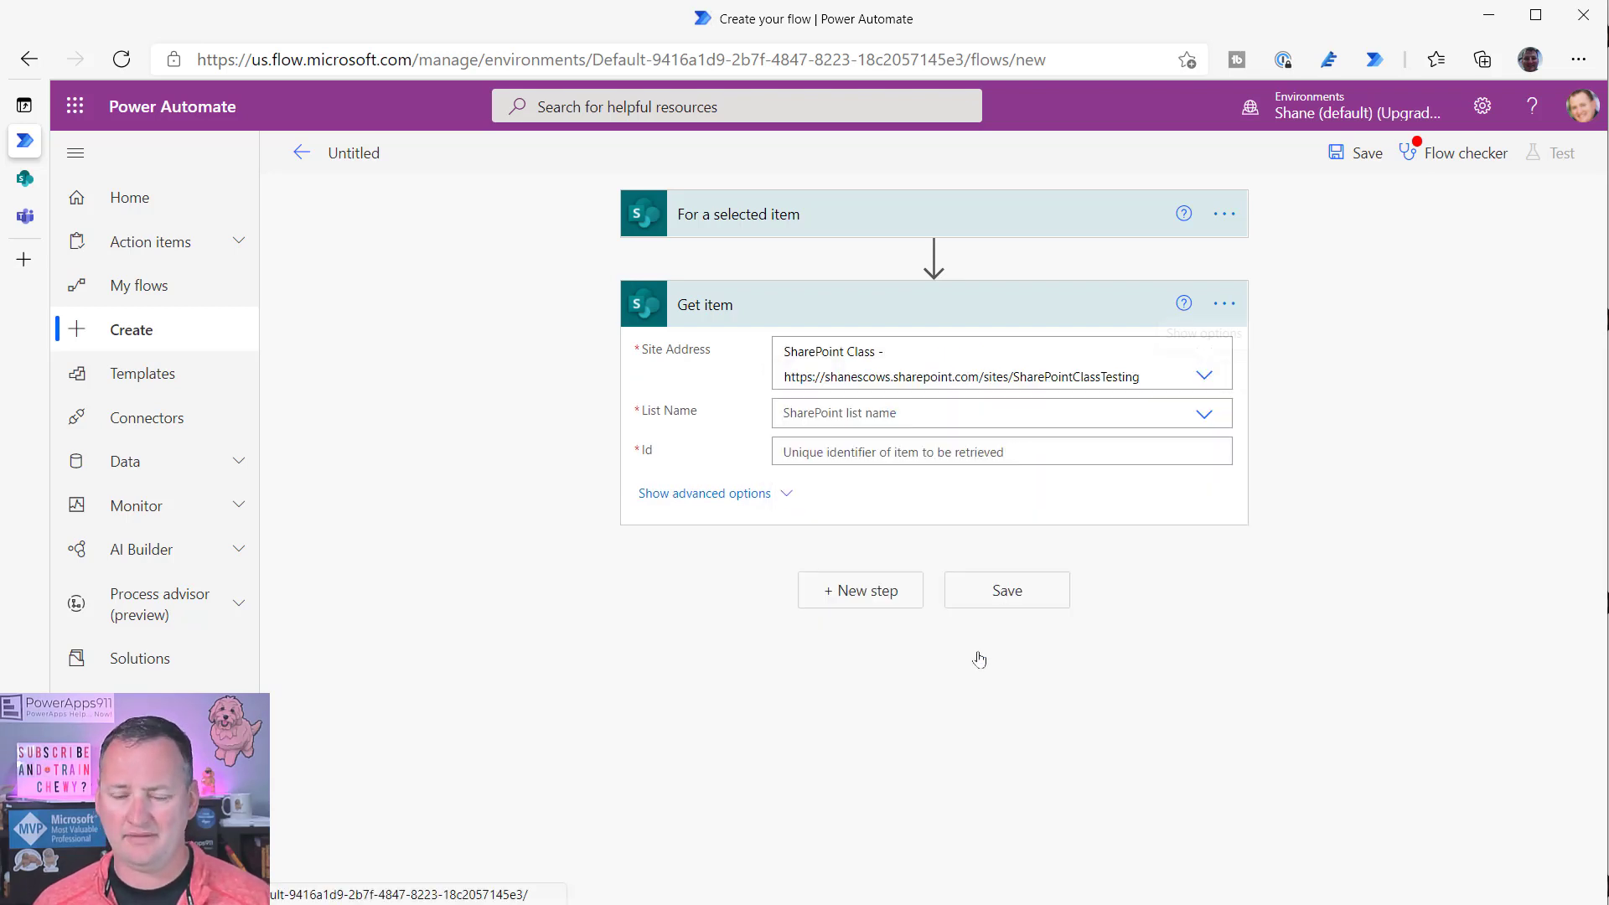
pyautogui.click(1203, 413)
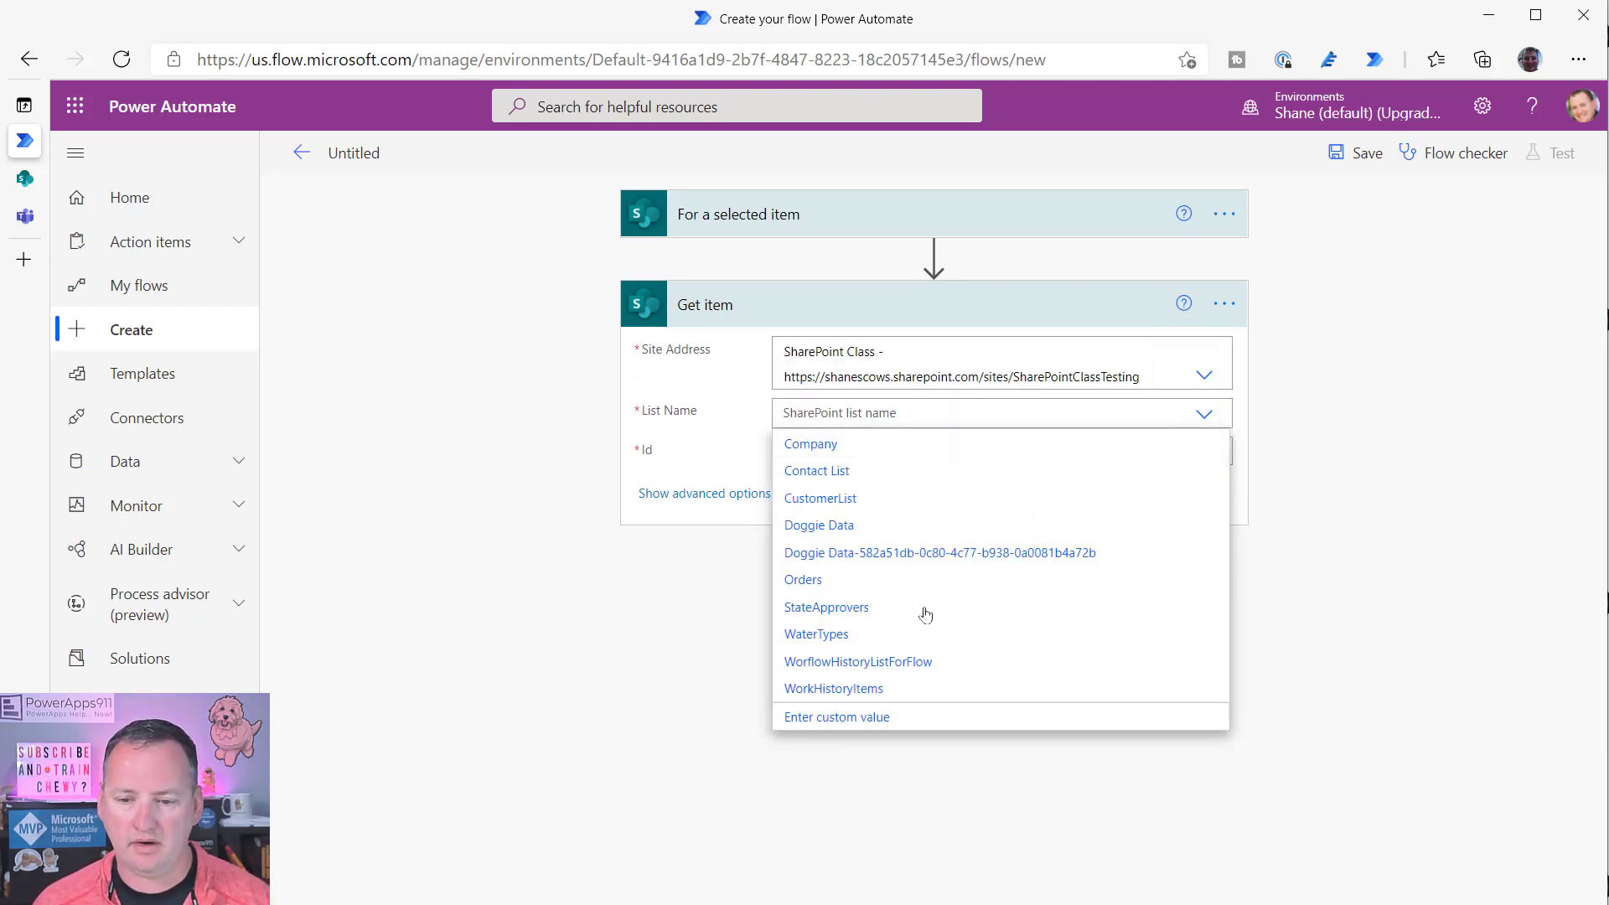
pyautogui.click(855, 530)
pyautogui.click(835, 452)
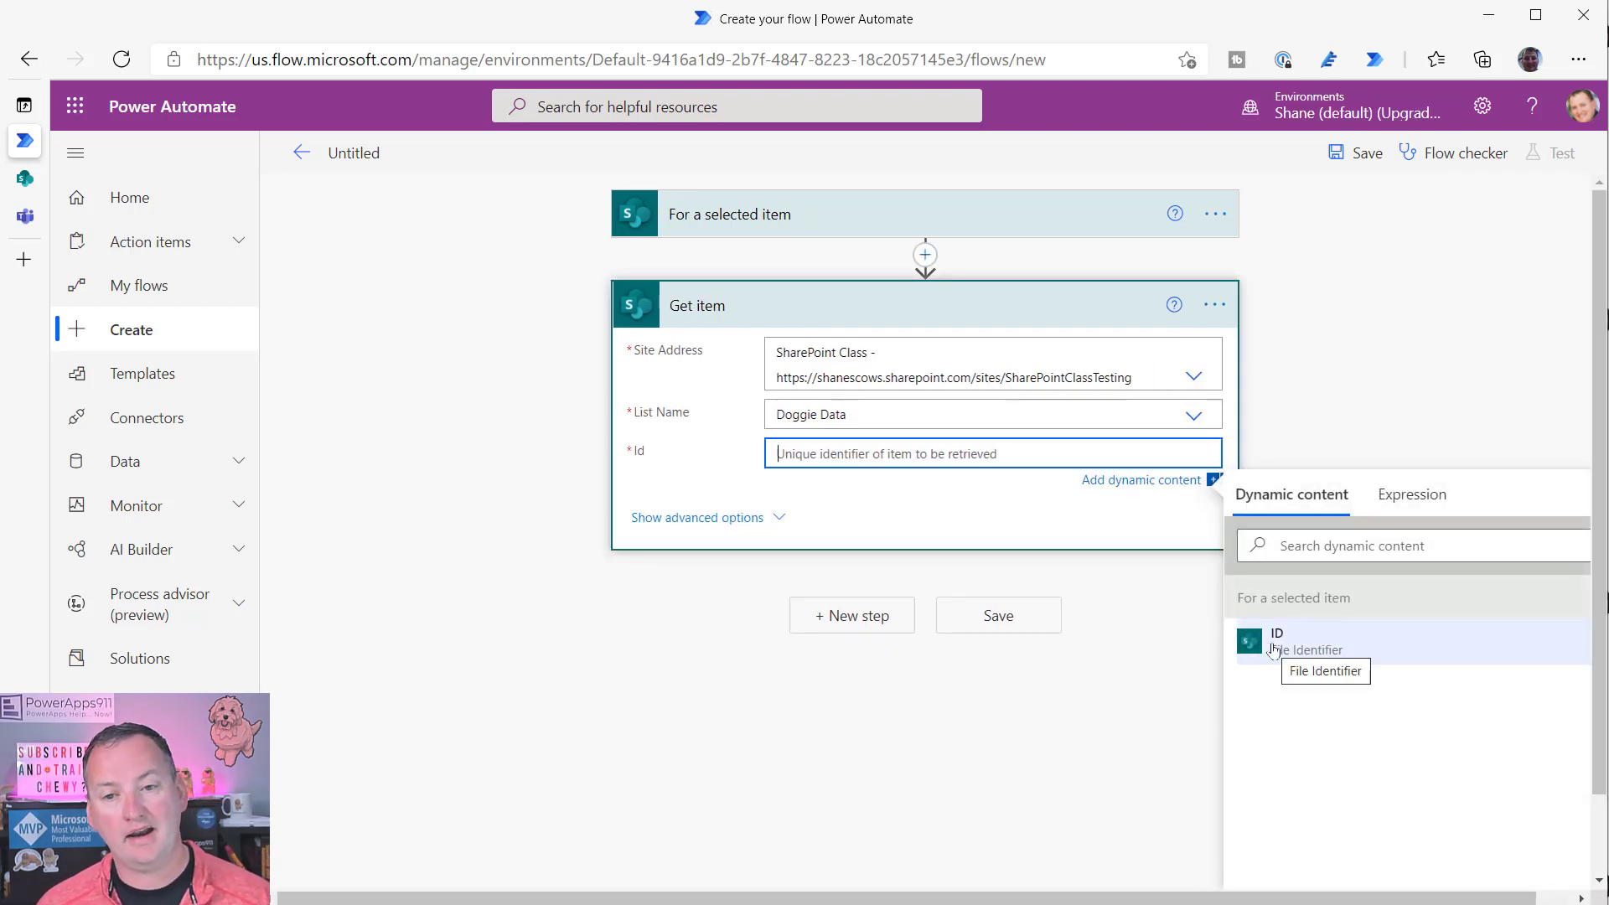
pyautogui.click(1272, 635)
pyautogui.click(1076, 579)
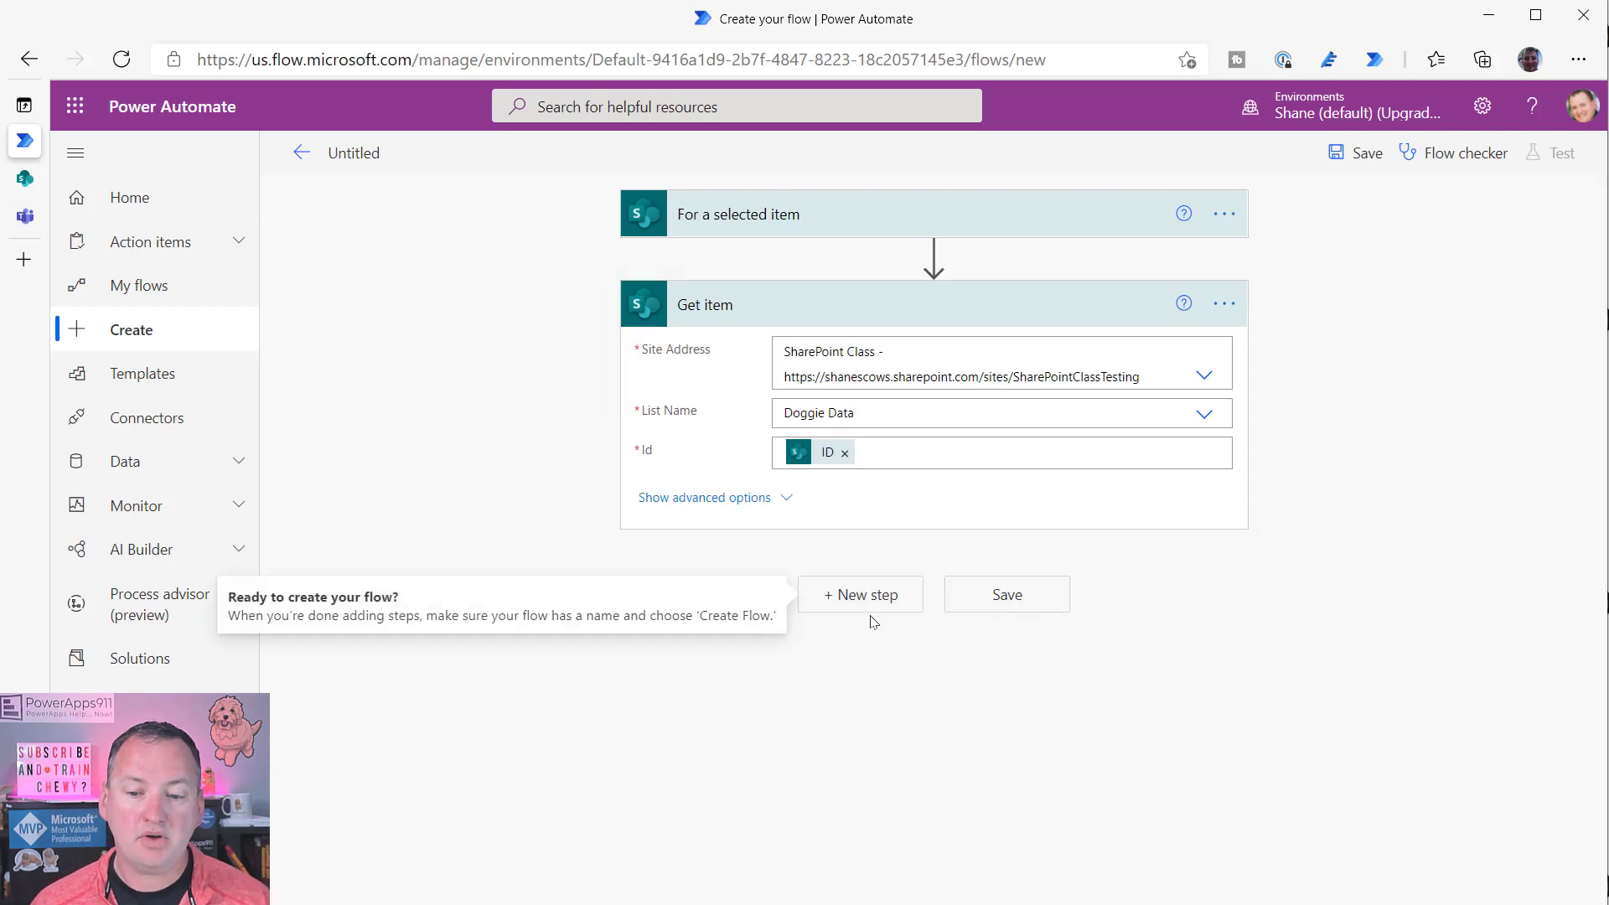
# - Add a Compose action after Get item and examine the dynamic content Get item provides for its inputs
pyautogui.click(871, 597)
pyautogui.write('compose')
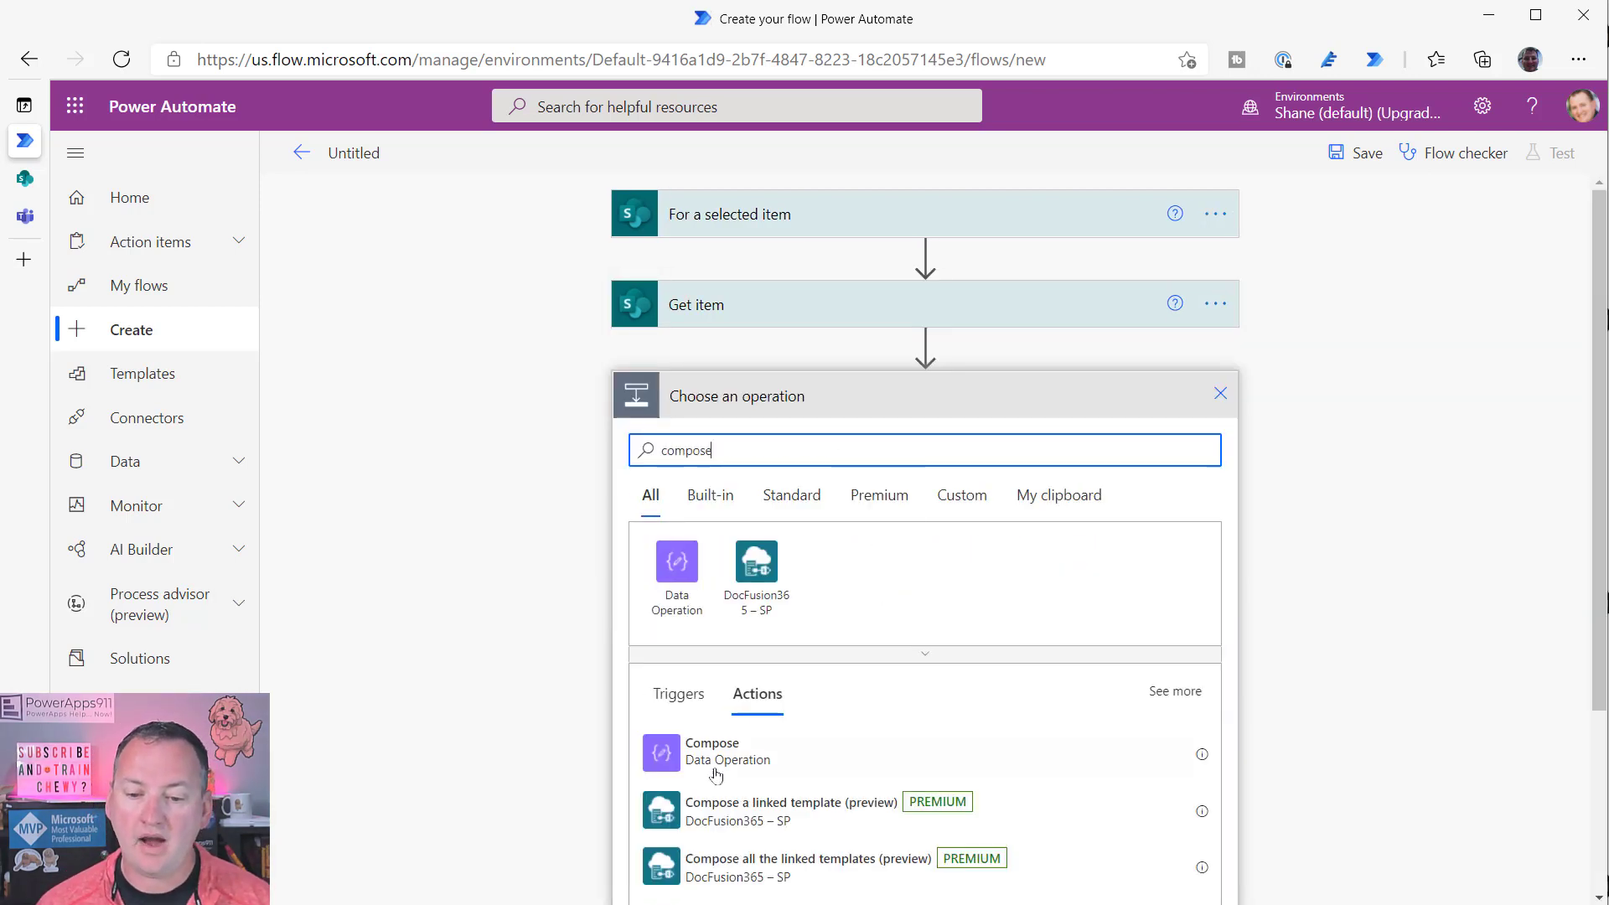
pyautogui.click(715, 754)
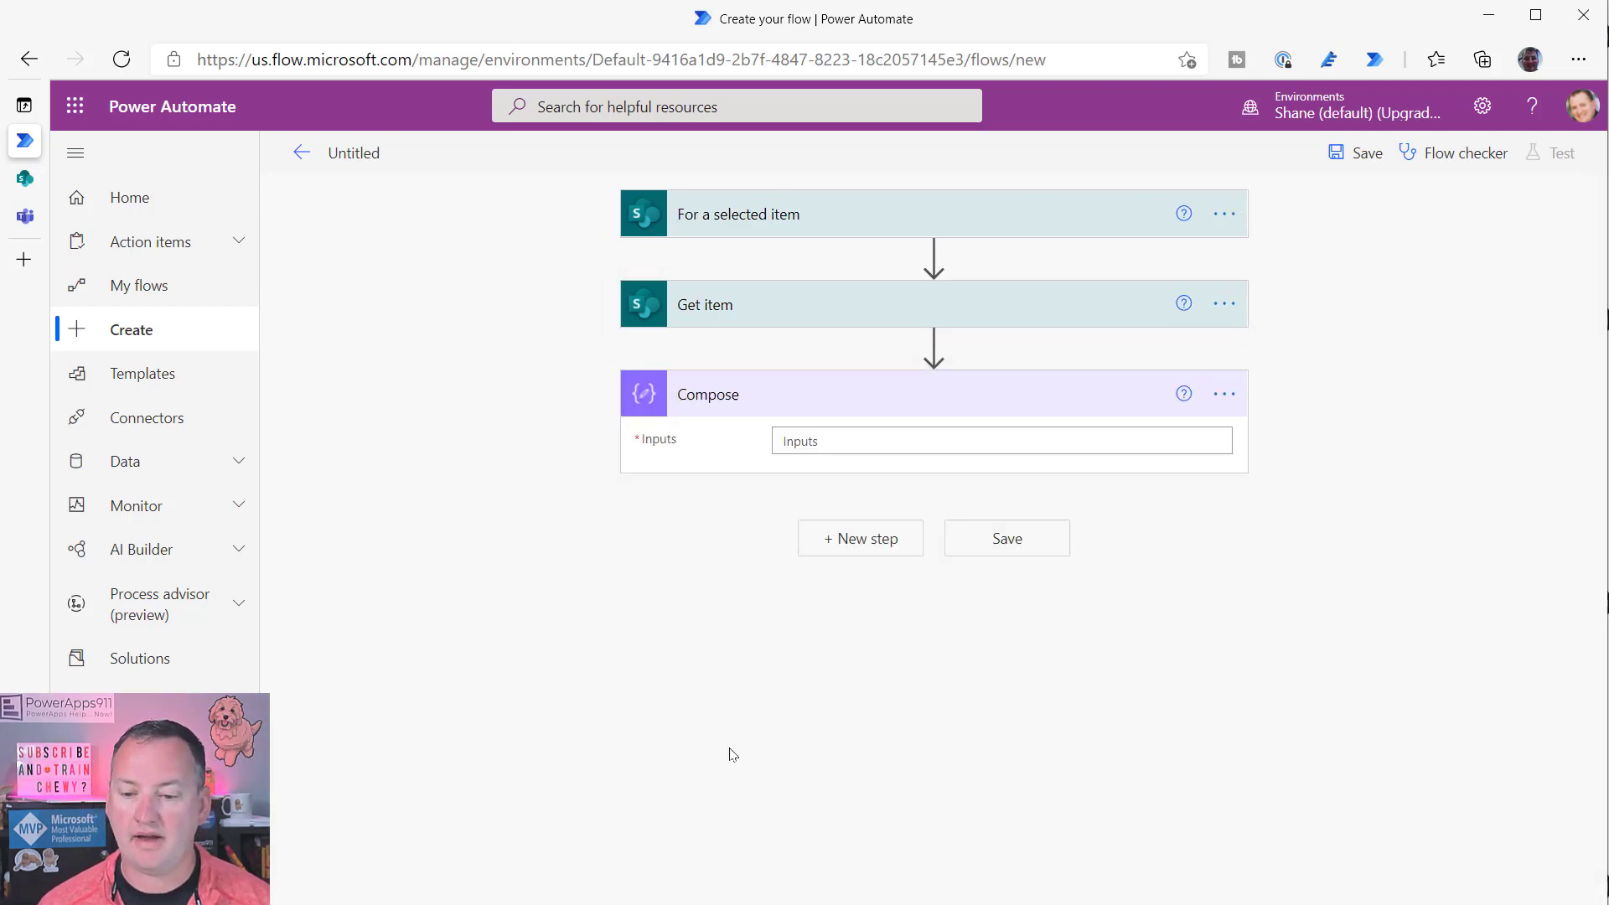
pyautogui.click(853, 442)
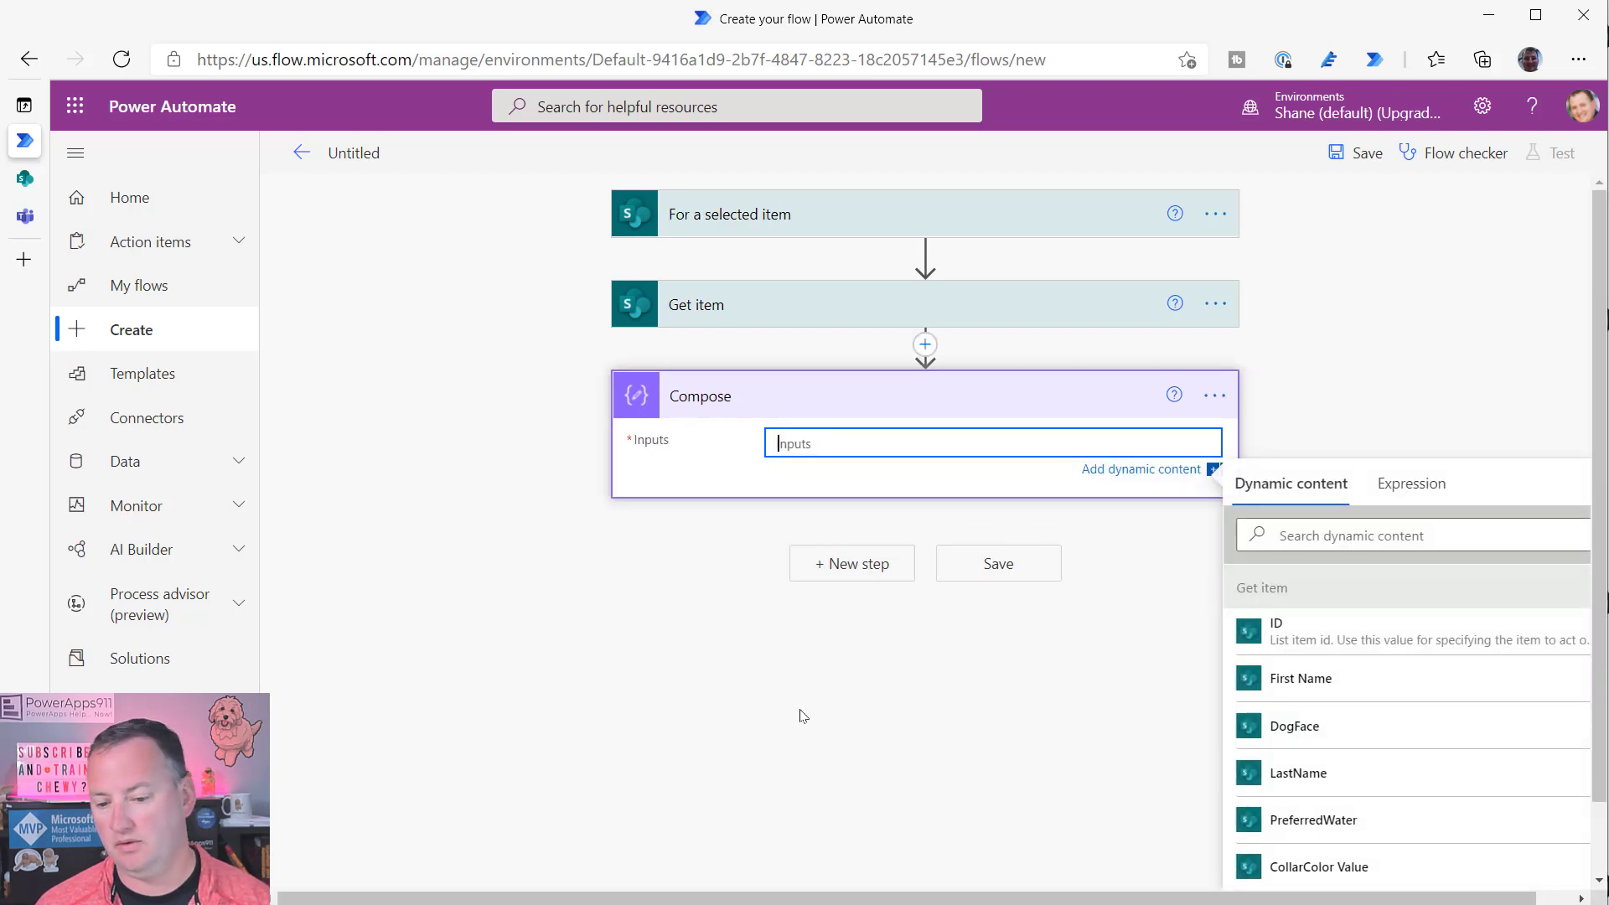
pyautogui.moveTo(940, 896); pyautogui.dragTo(978, 896)
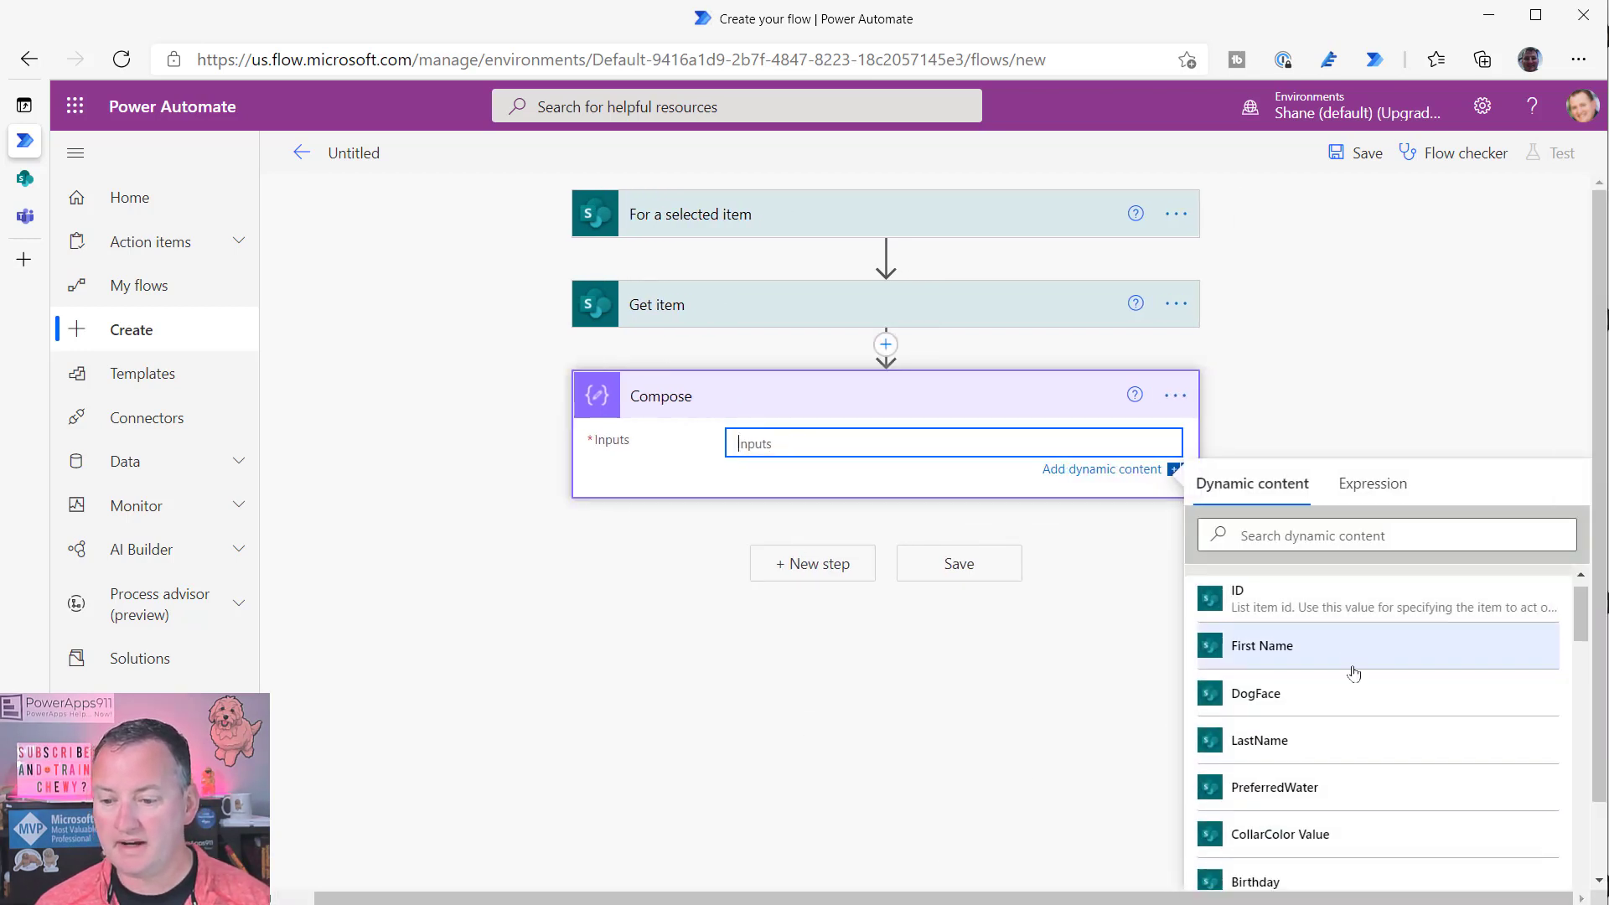
pyautogui.scroll(-1, 1317, 663)
pyautogui.scroll(2, 1290, 668)
pyautogui.scroll(-3, 1261, 680)
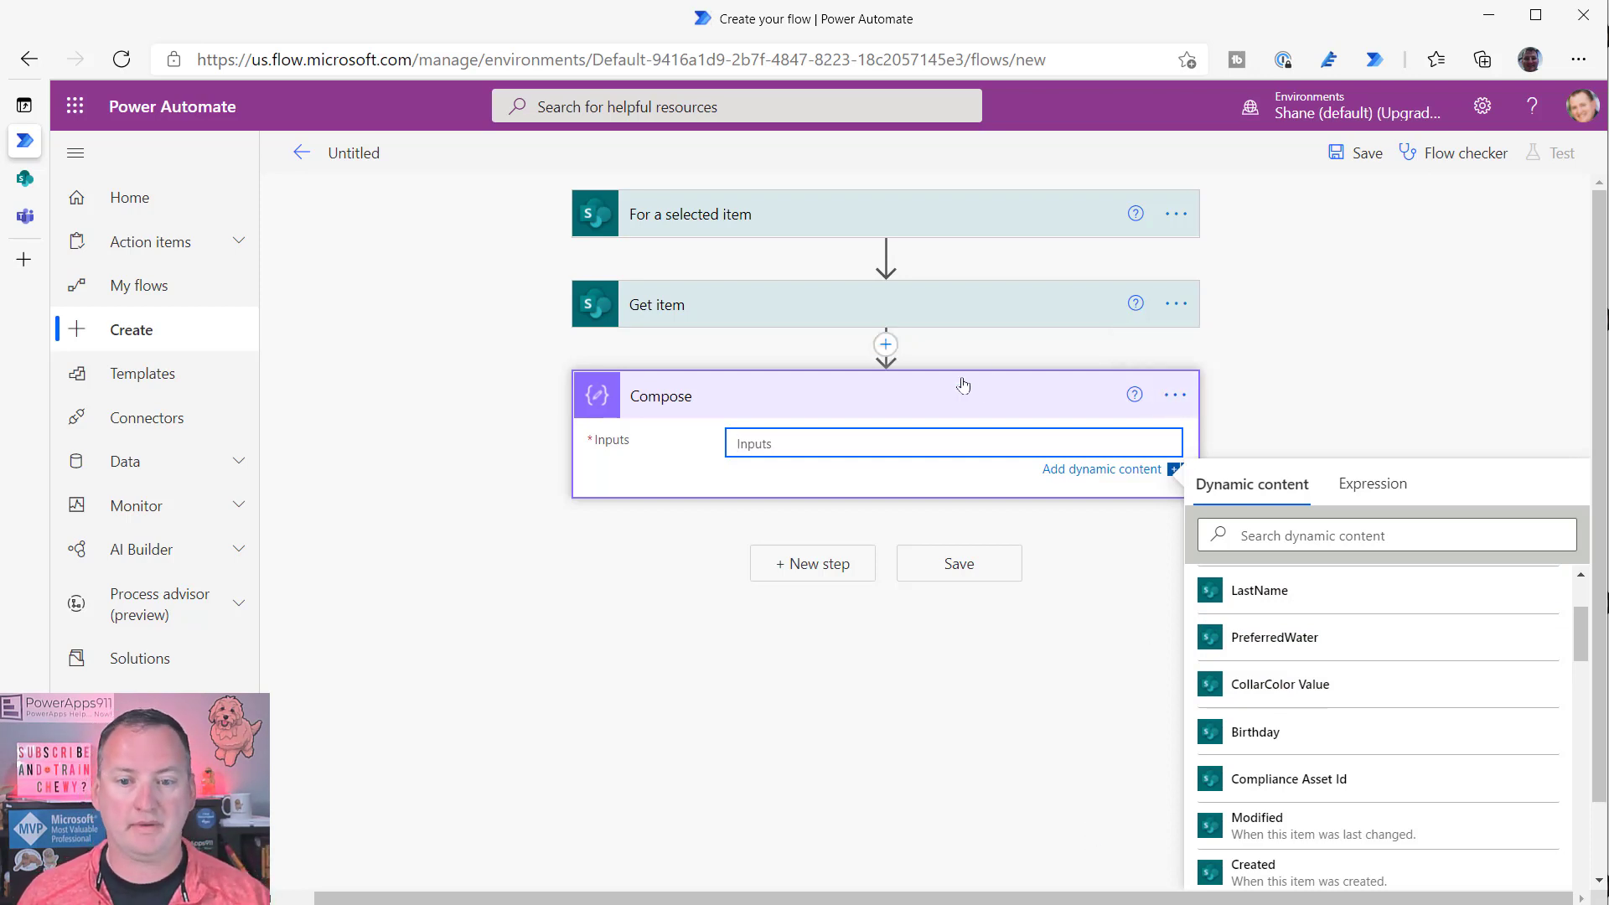
# - Delete the empty Compose action that follows Get item
pyautogui.click(1176, 395)
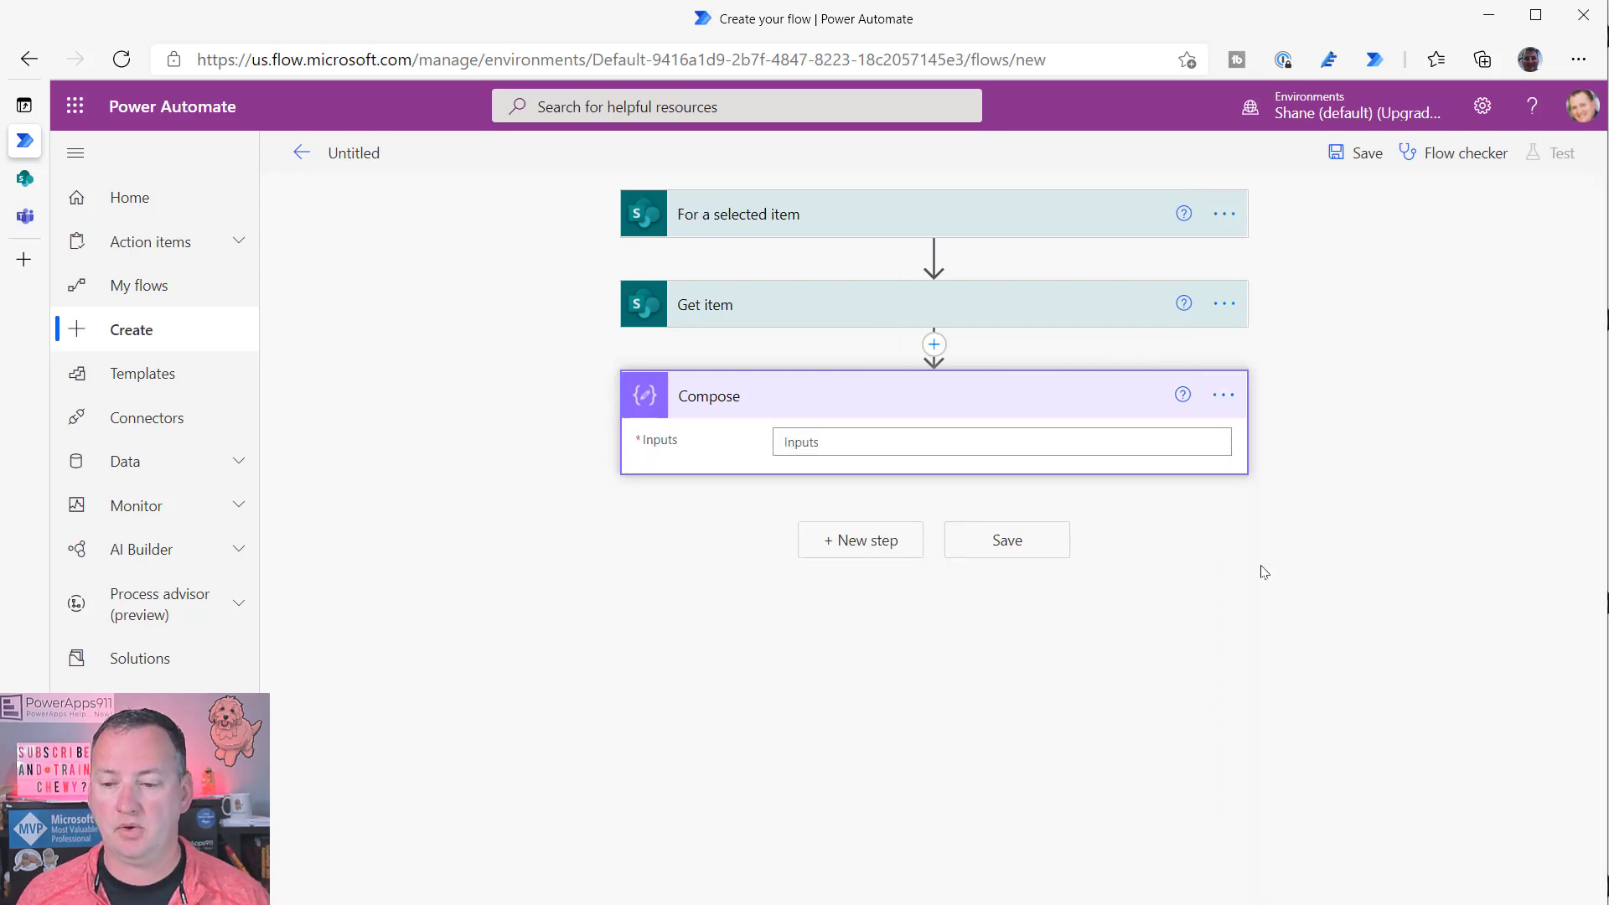
pyautogui.click(1224, 398)
pyautogui.click(1306, 656)
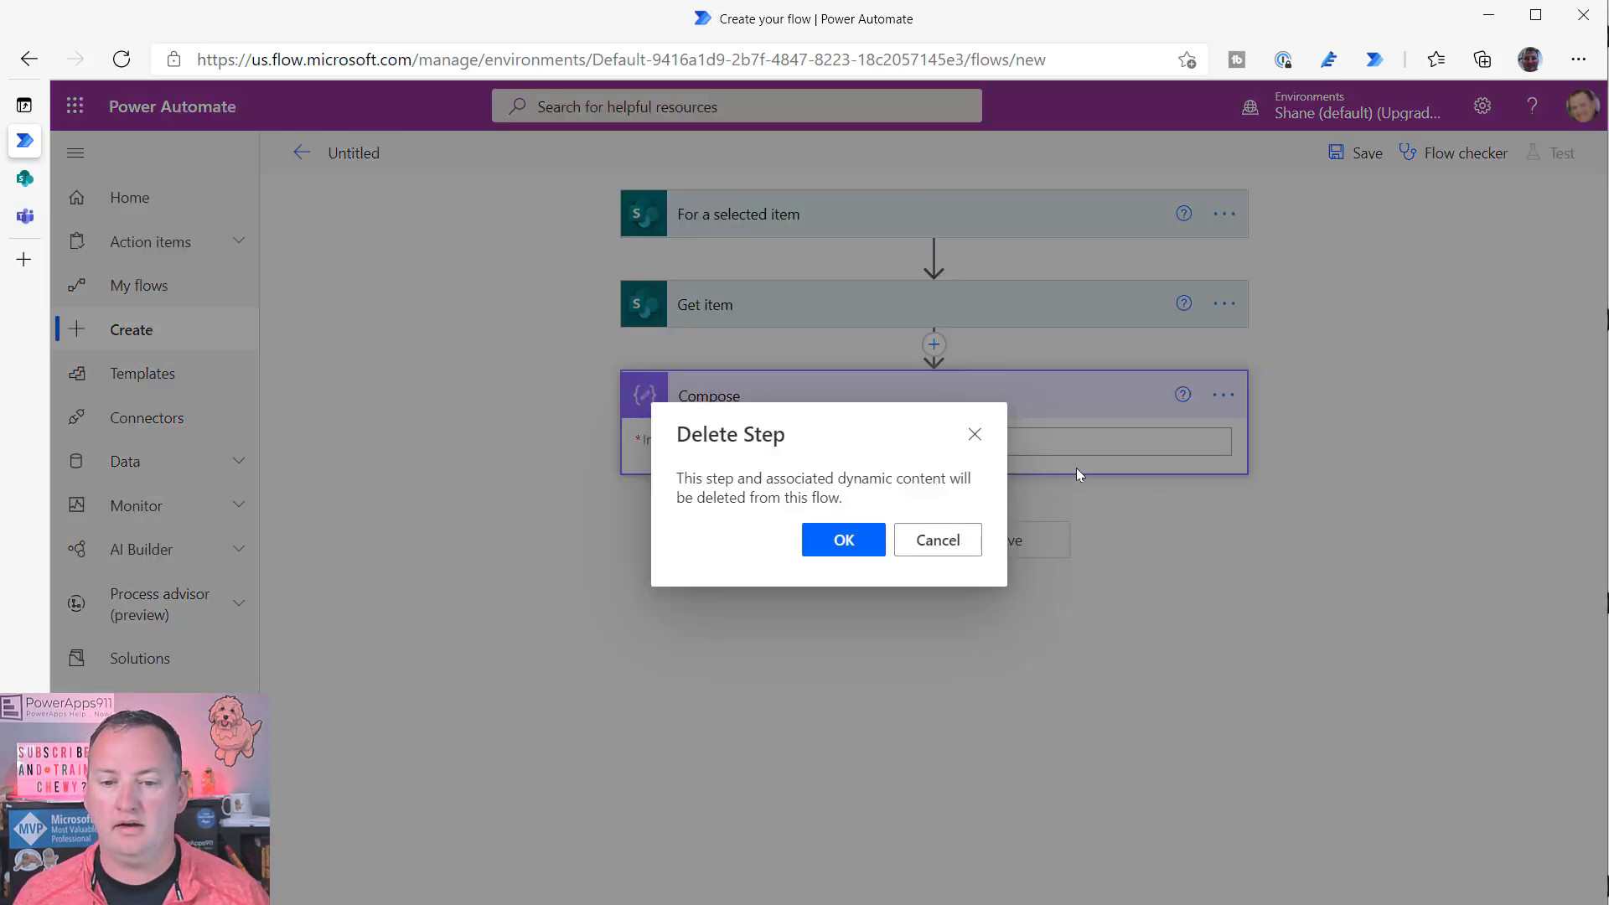
pyautogui.click(866, 549)
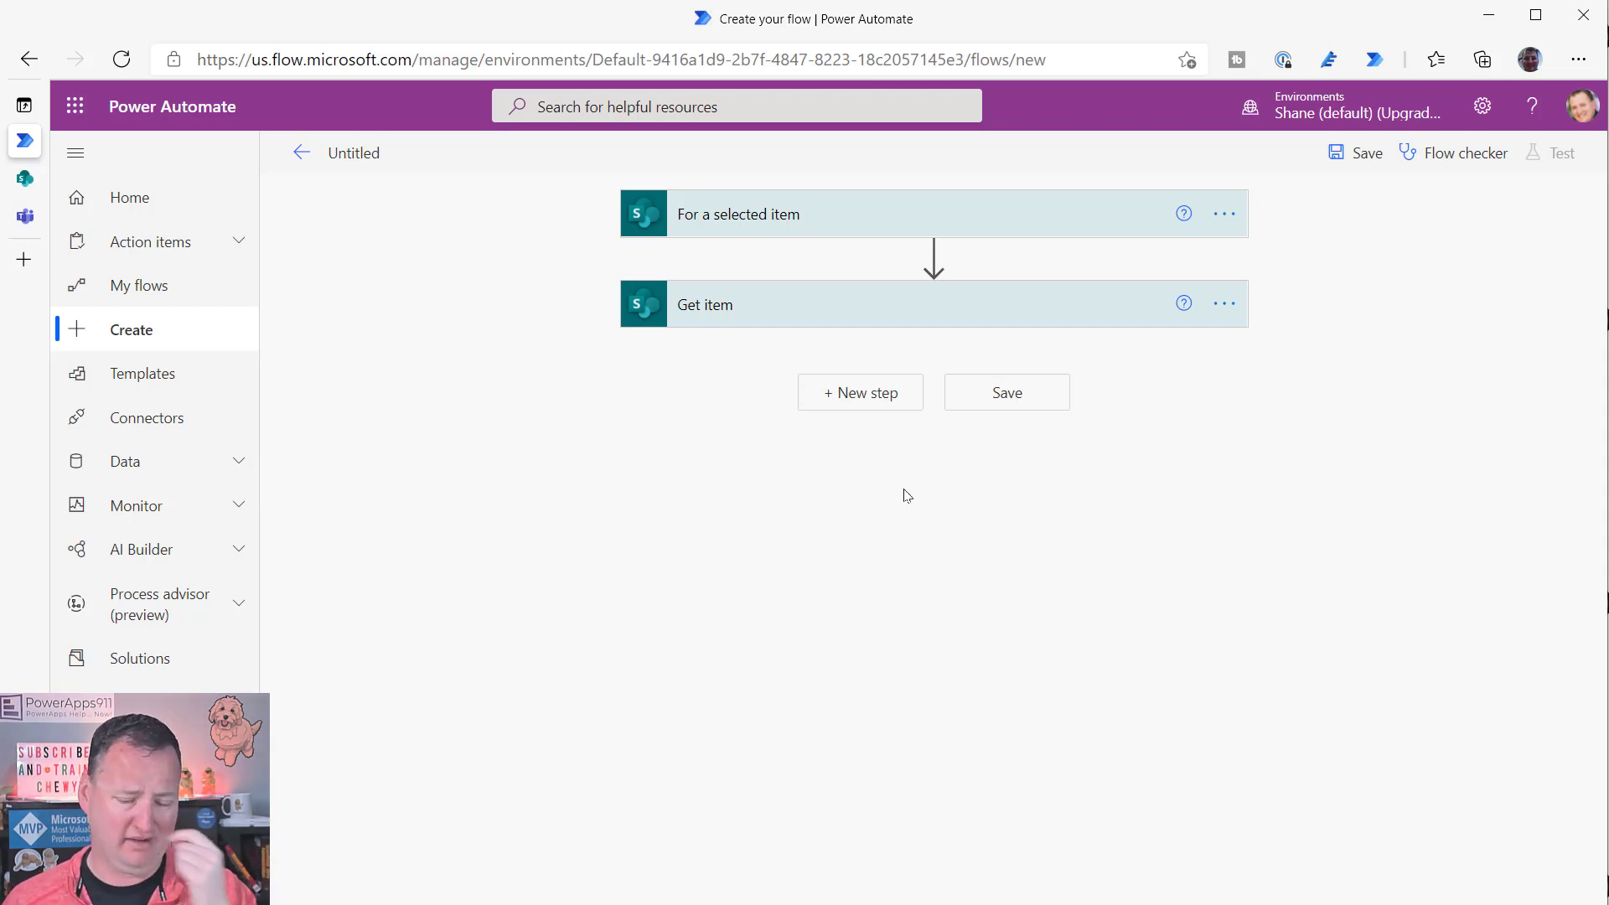
# - Add a Condition after Get item and set its first value to the trigger's Email? input
pyautogui.click(874, 394)
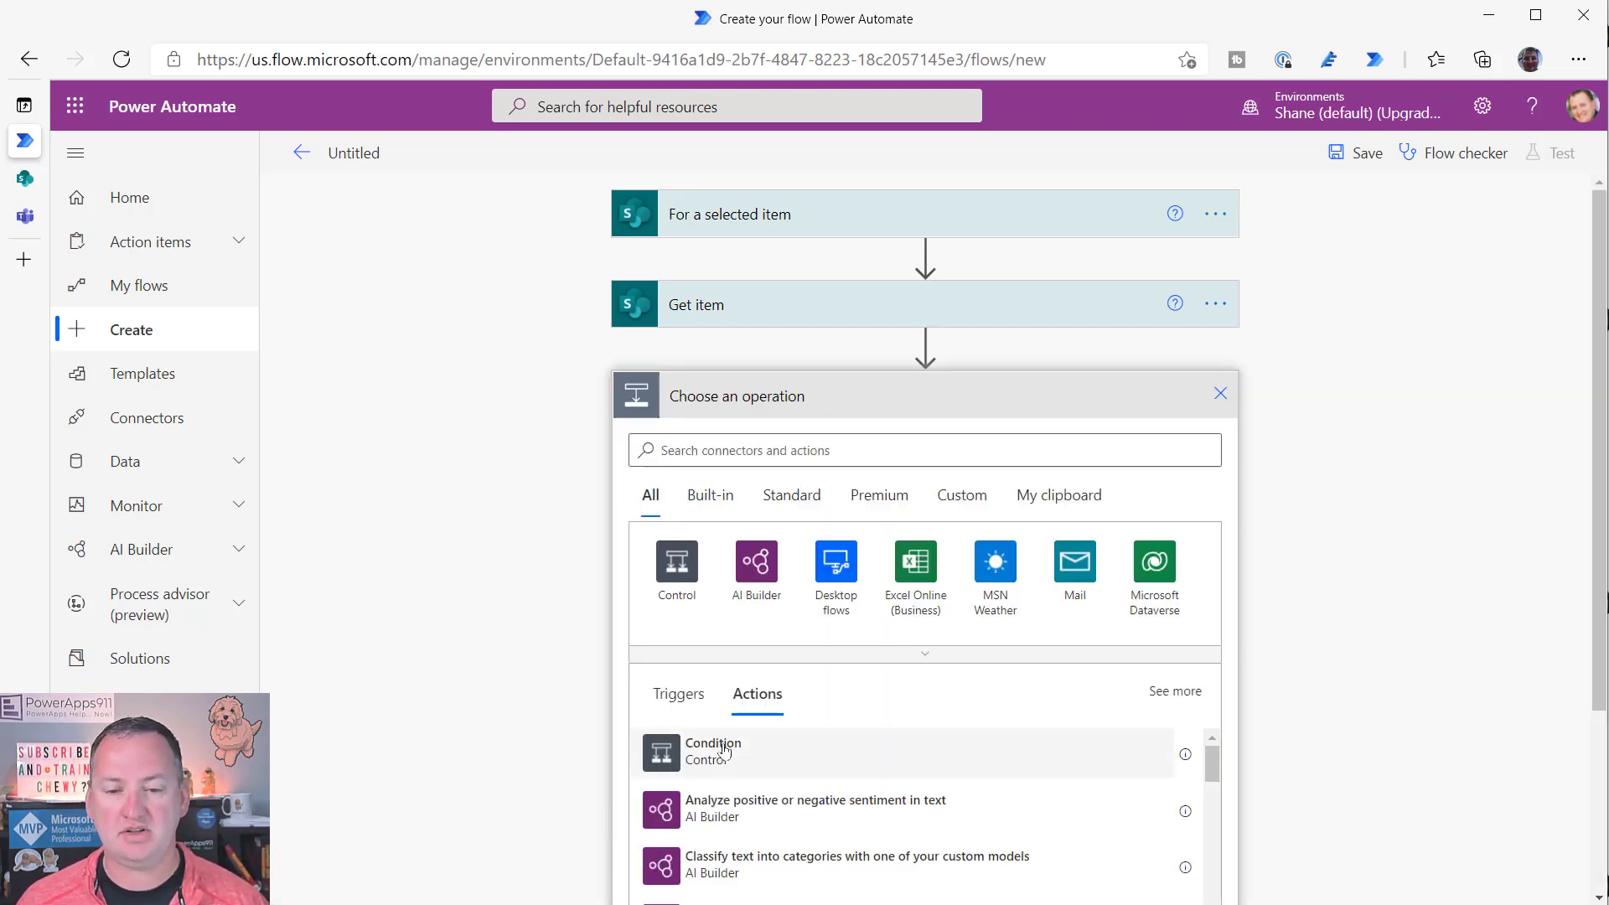
pyautogui.click(721, 758)
pyautogui.click(746, 463)
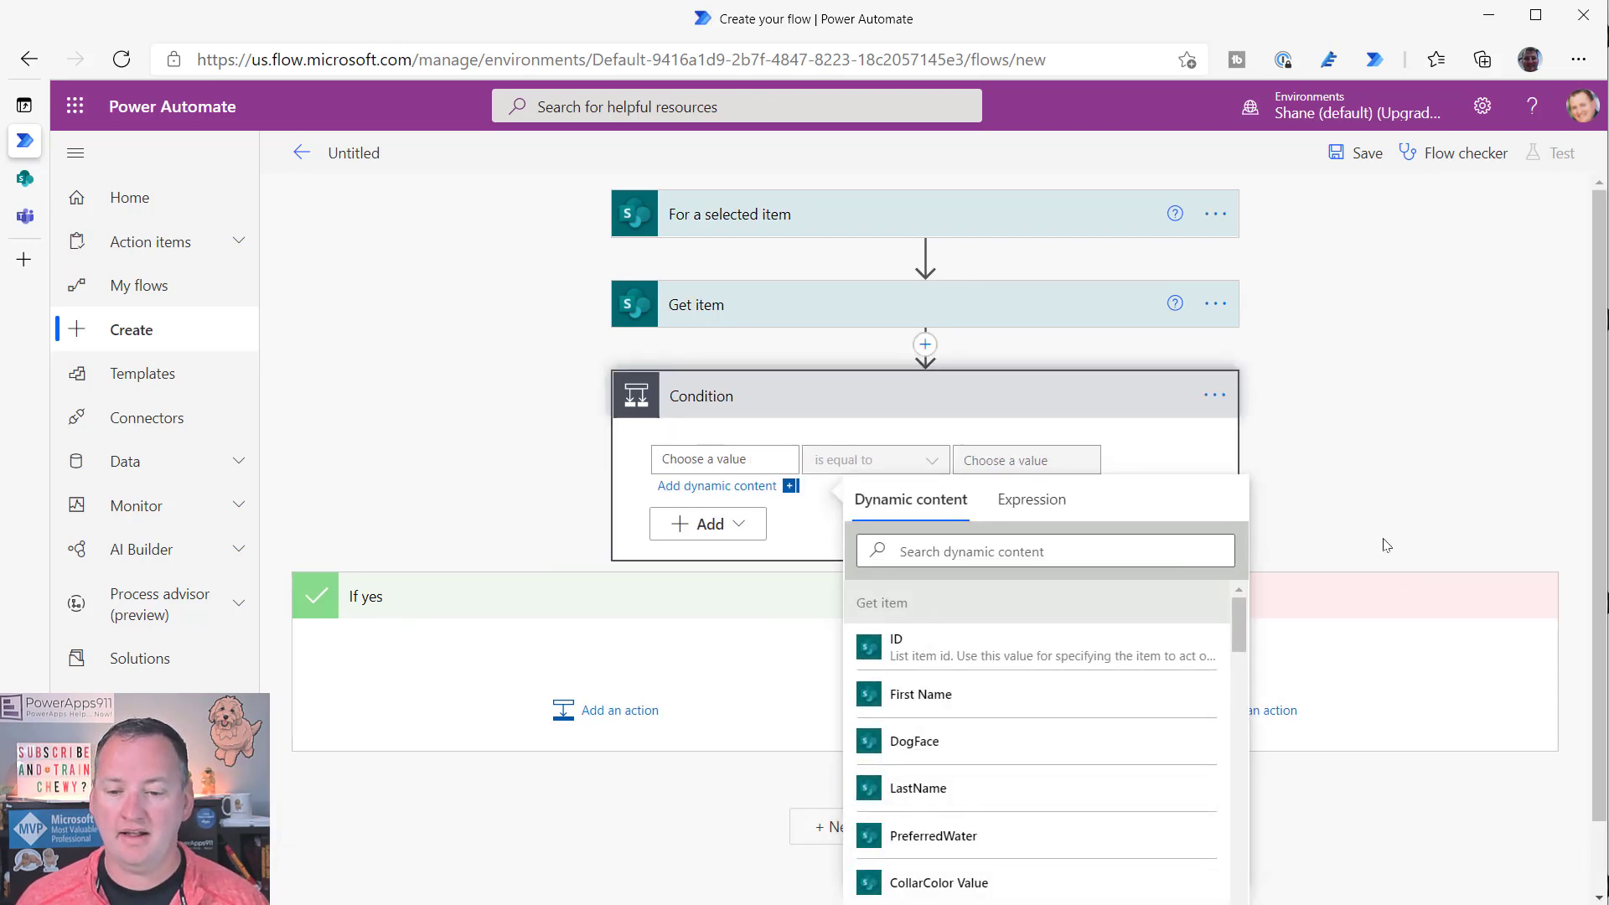
pyautogui.scroll(-3, 1153, 650)
pyautogui.scroll(-15, 1161, 644)
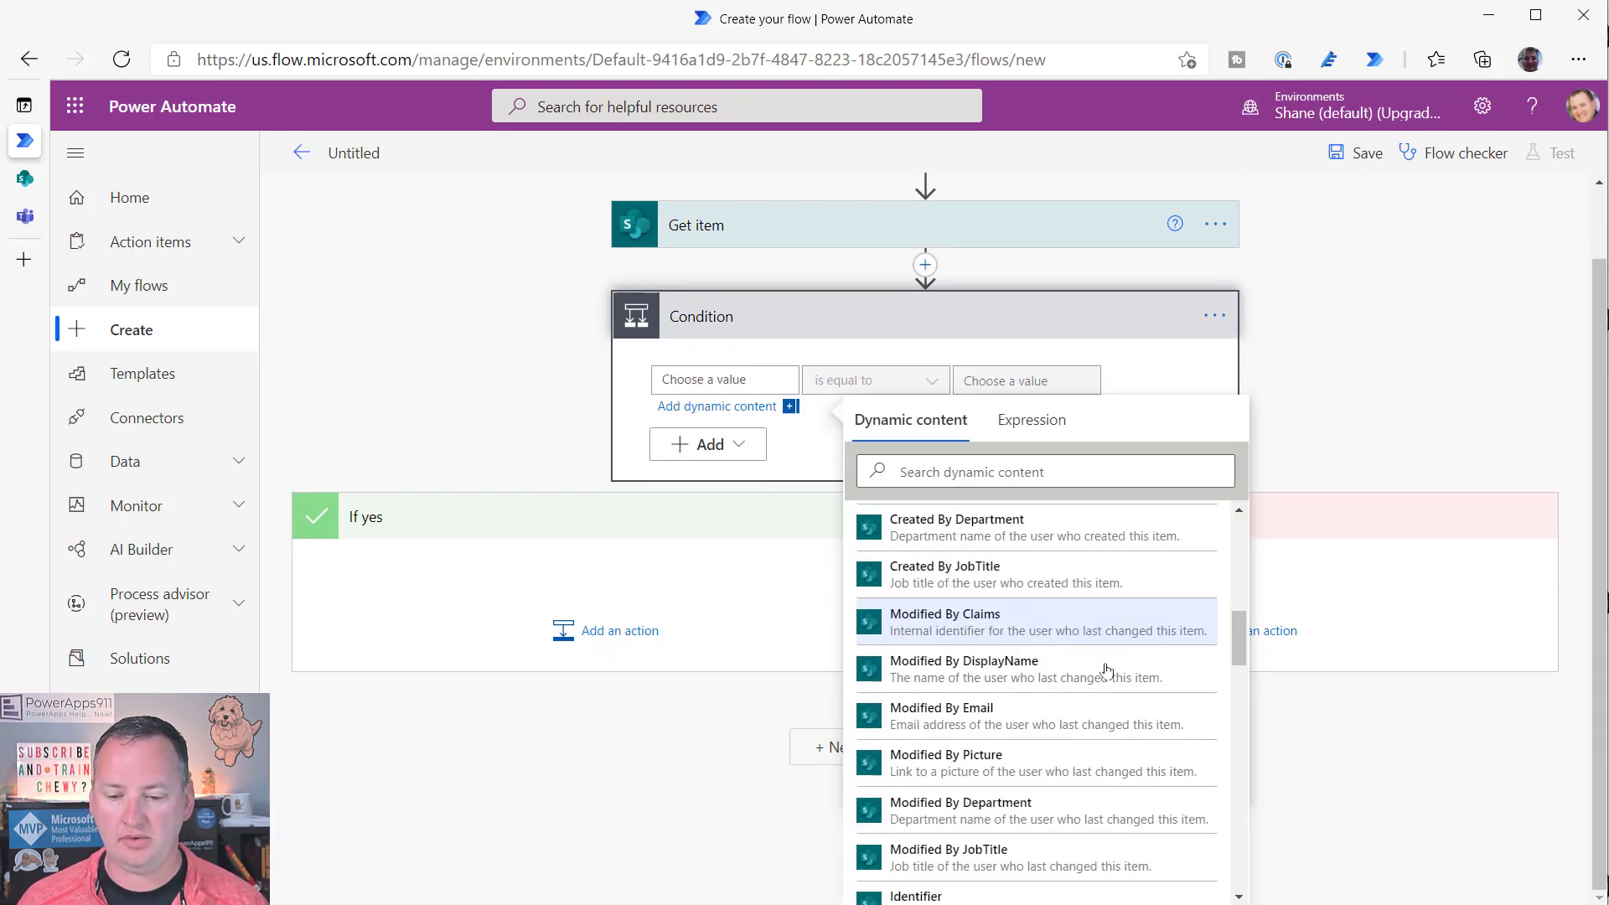
pyautogui.scroll(-5, 1048, 662)
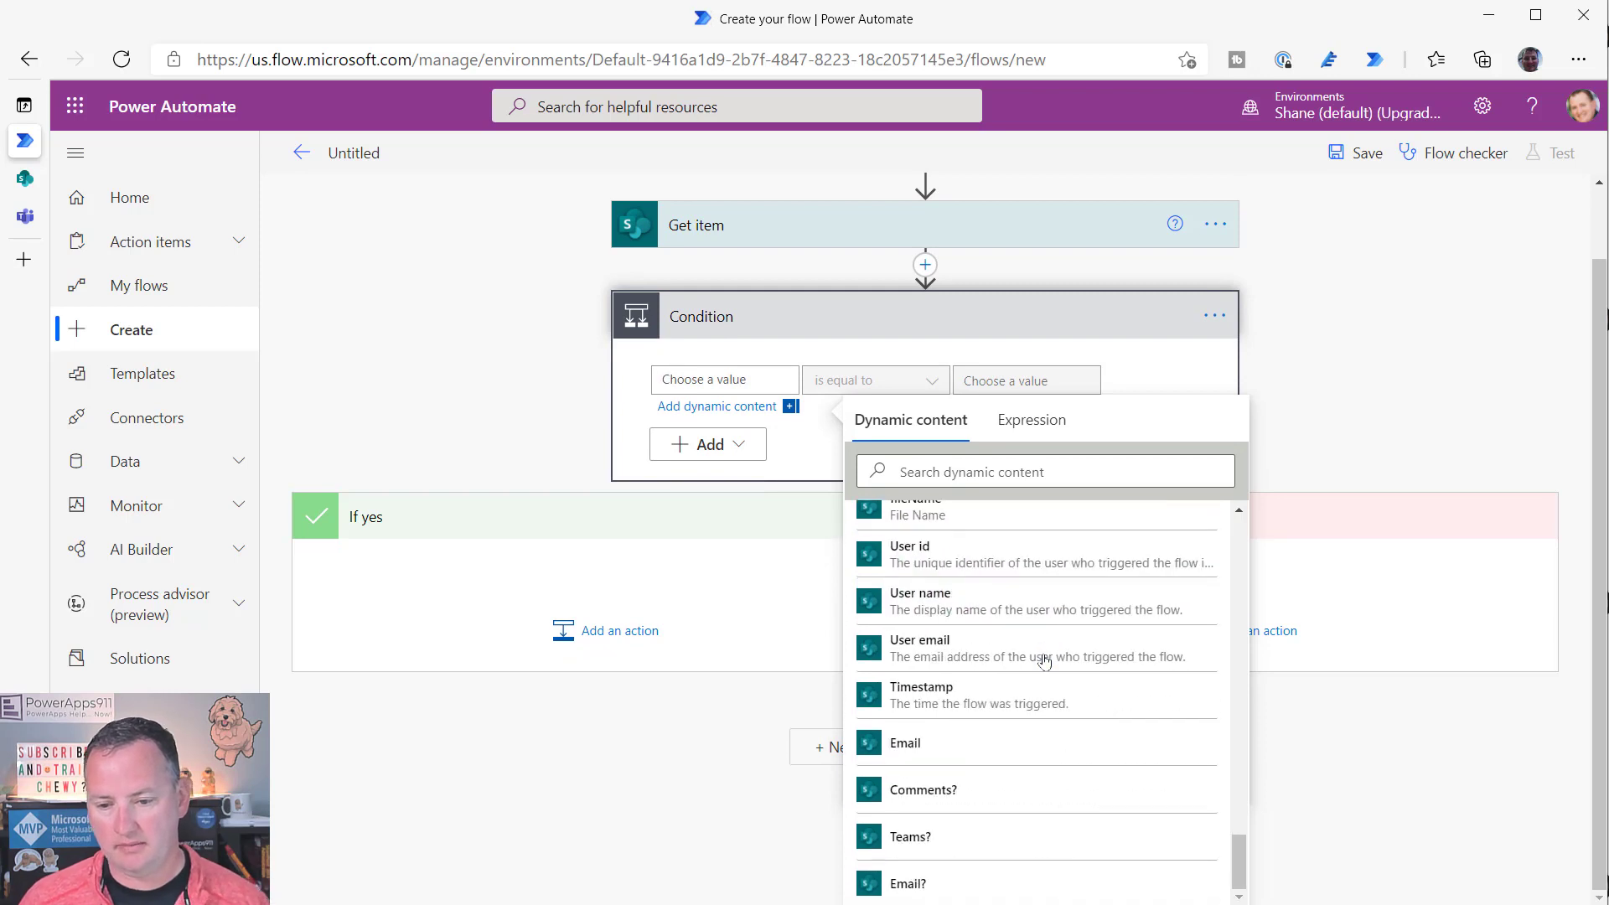
pyautogui.scroll(1, 1046, 660)
pyautogui.scroll(-1, 992, 675)
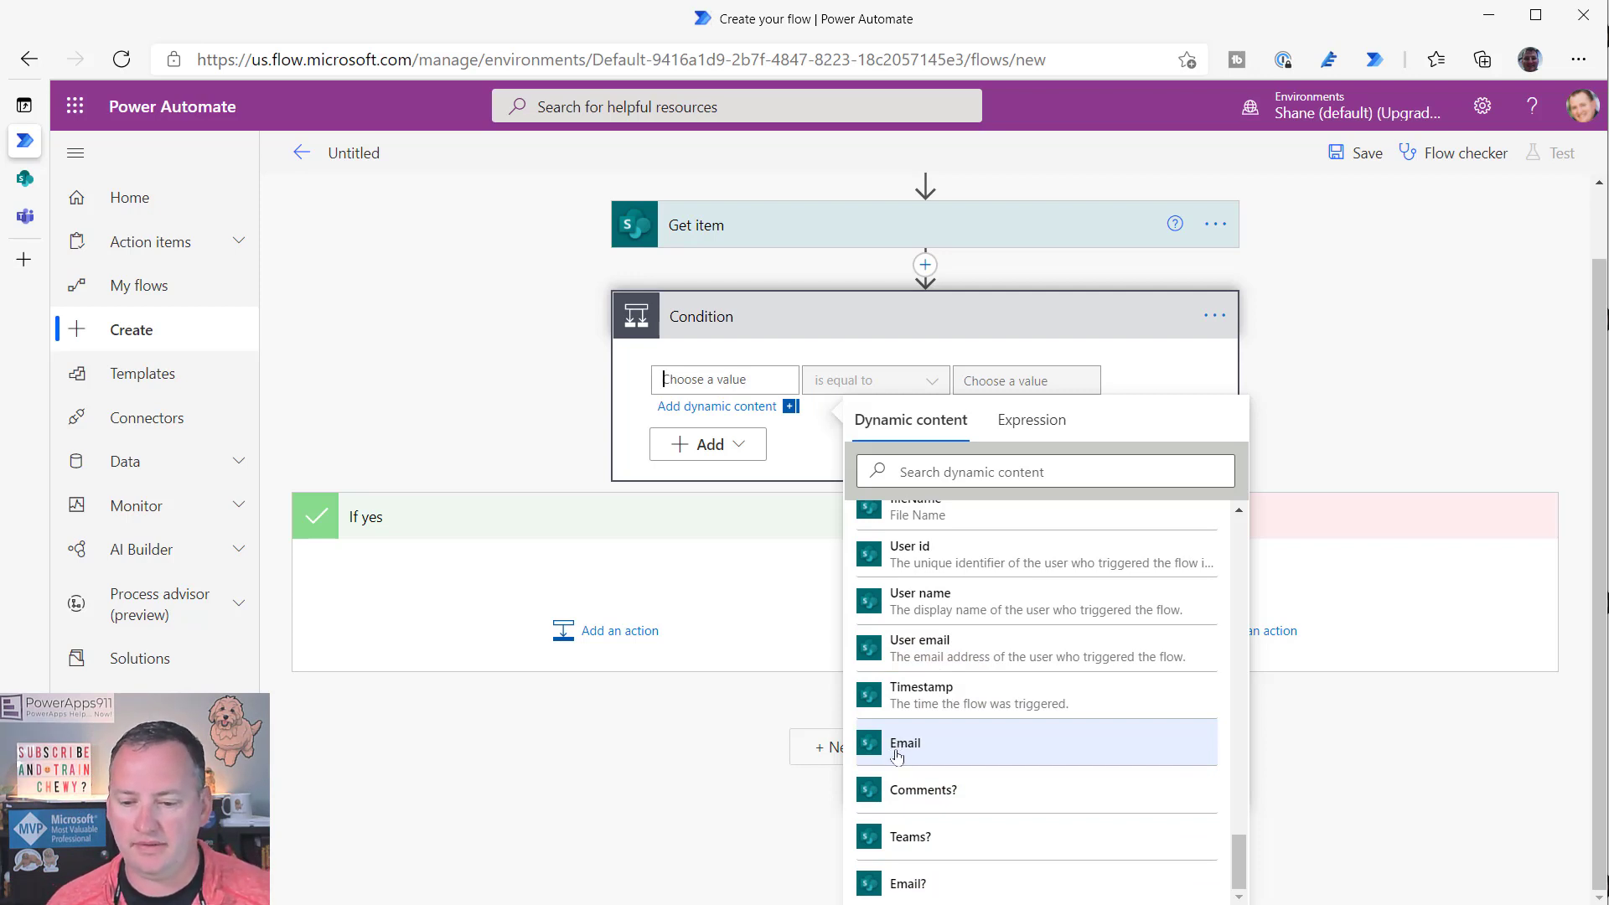
pyautogui.click(927, 886)
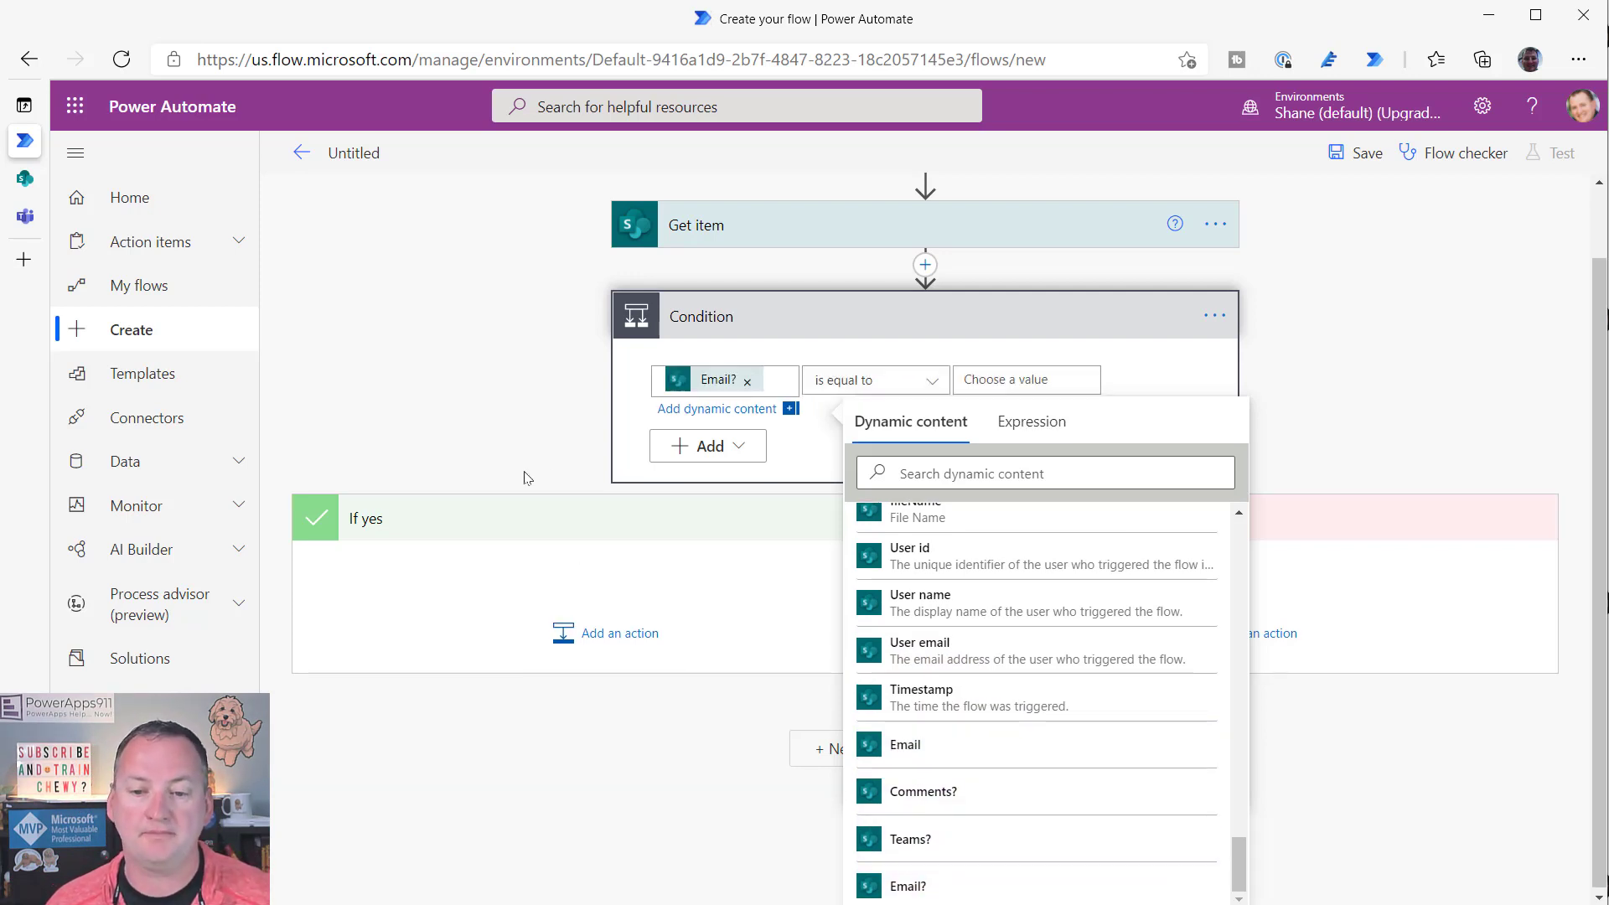
# - Set the Condition's comparison value to true, keeping the is equal to operator
pyautogui.click(869, 331)
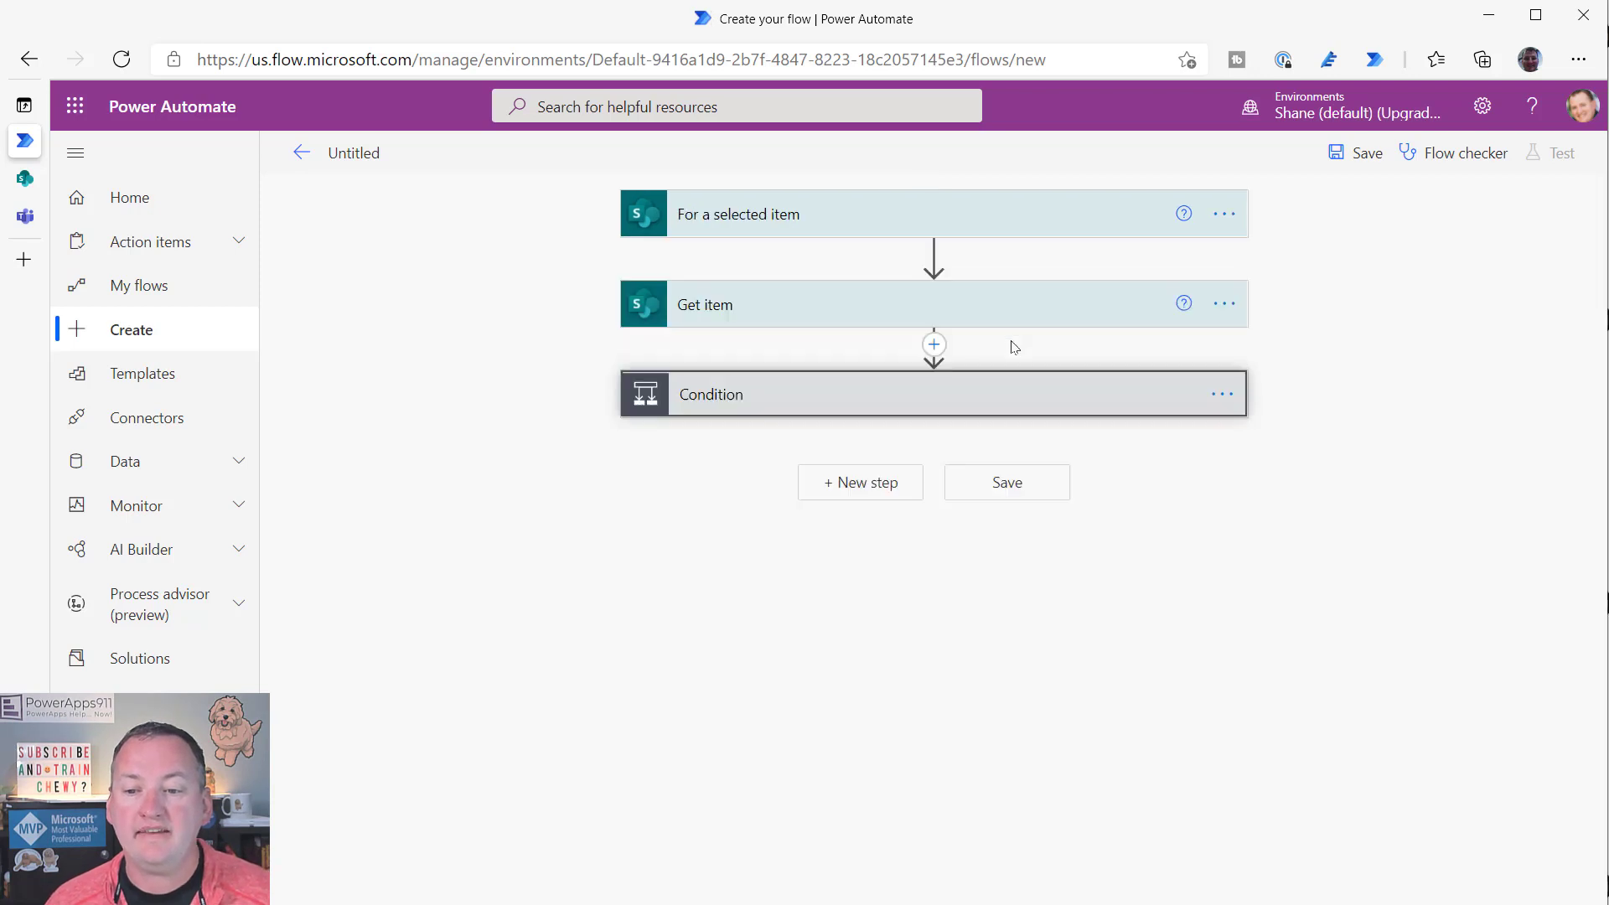
pyautogui.click(863, 395)
pyautogui.click(1029, 458)
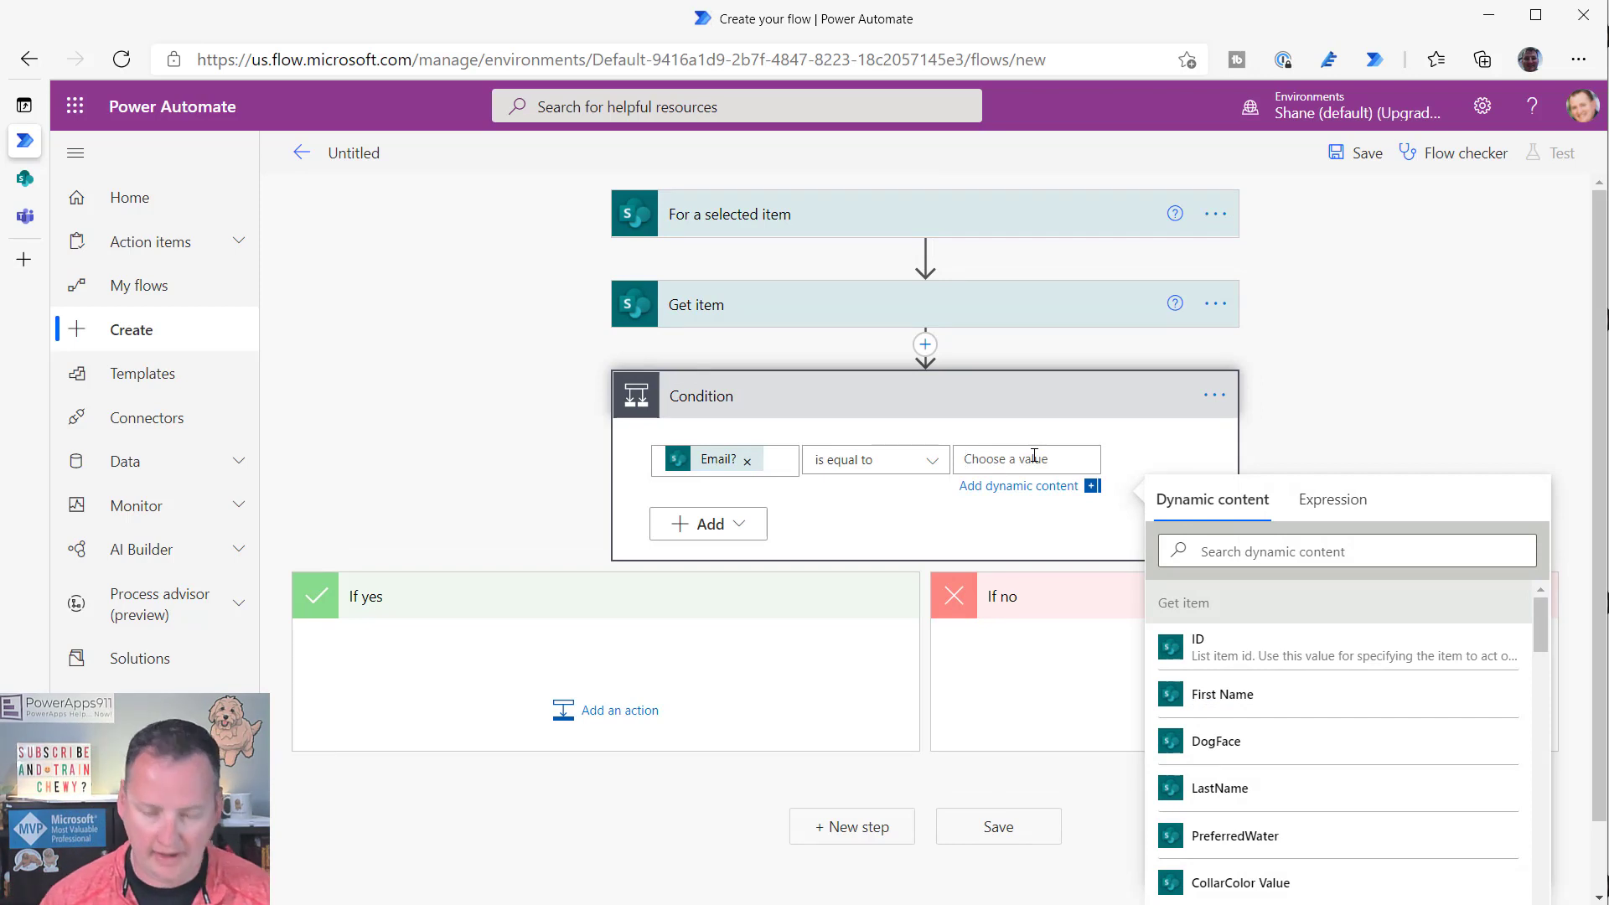
pyautogui.write('true')
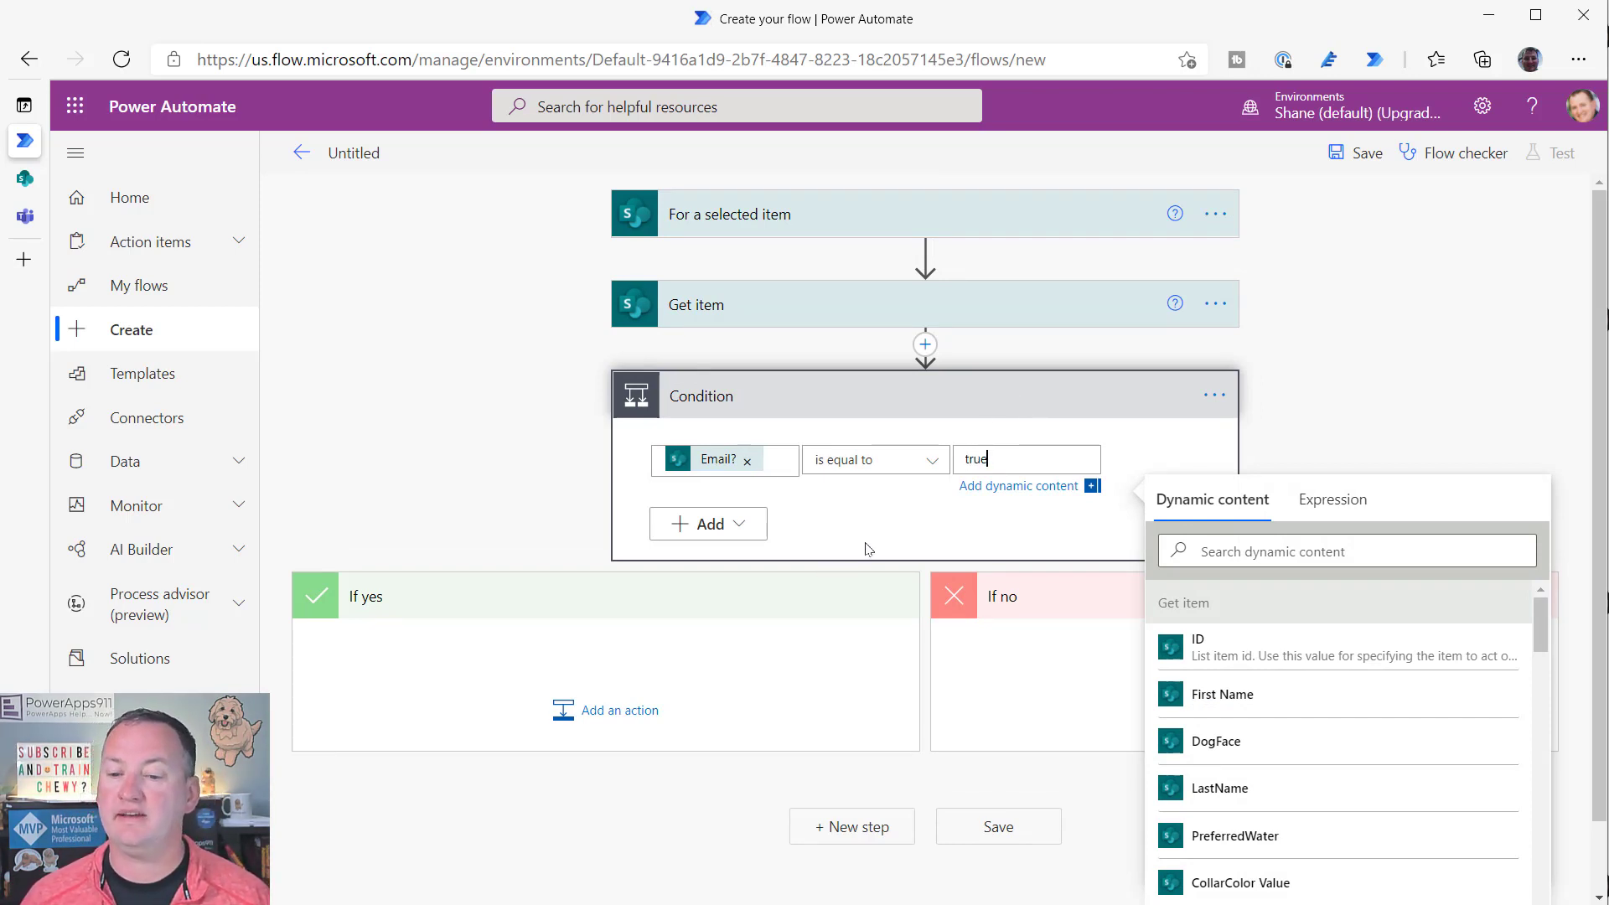
# - Add the Office 365 Outlook Send an email (V2) action to the Condition's If yes branch
pyautogui.click(644, 713)
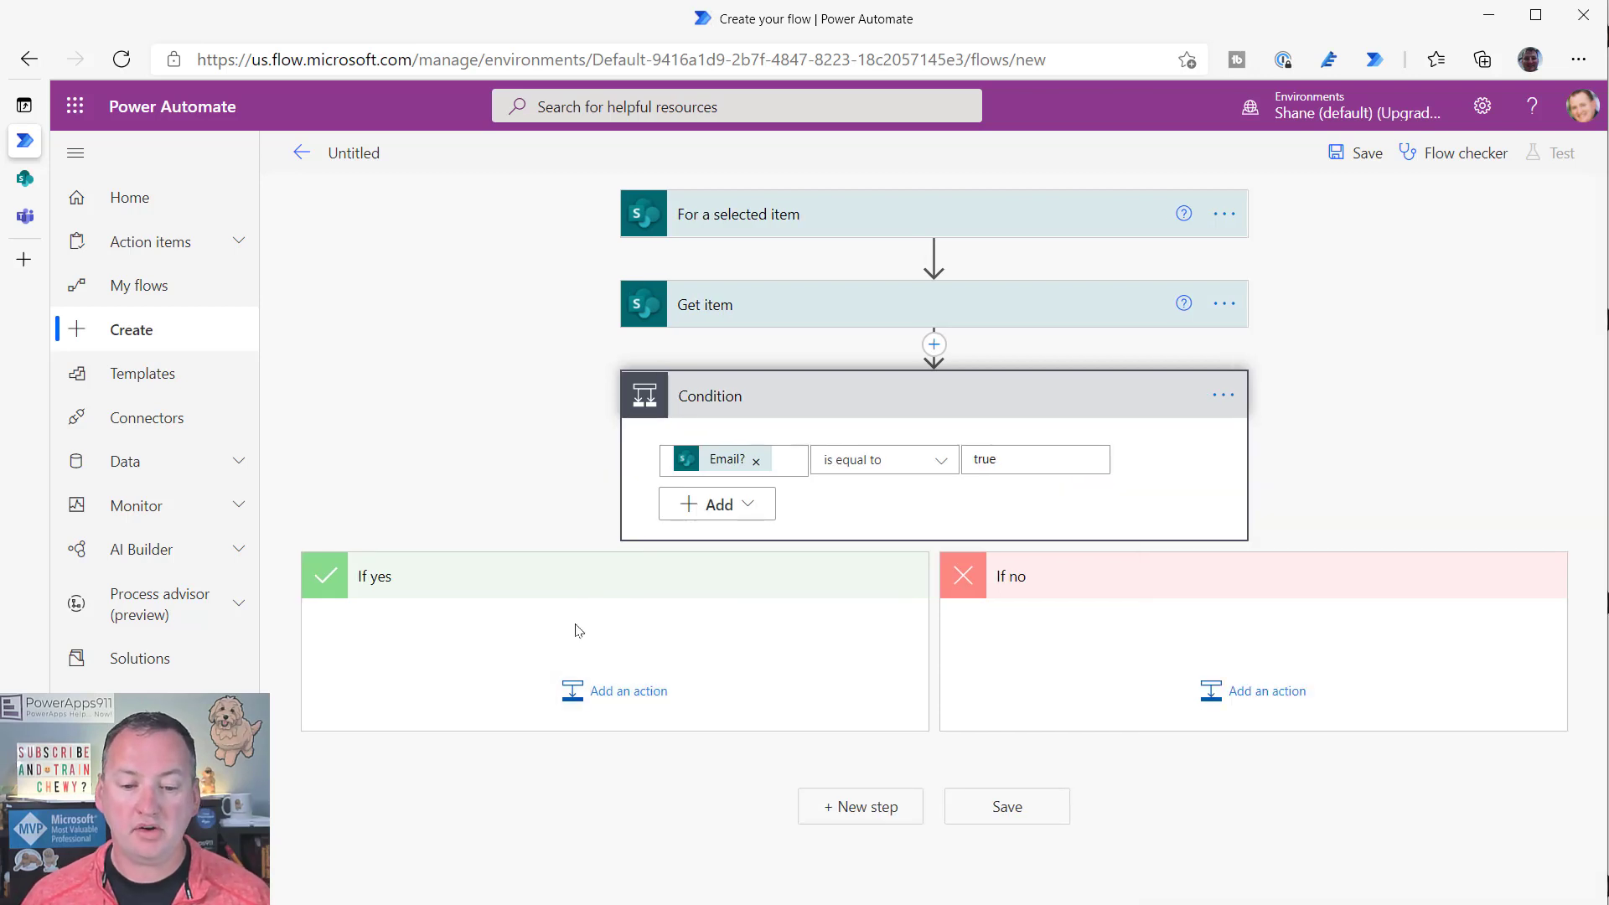
pyautogui.click(618, 681)
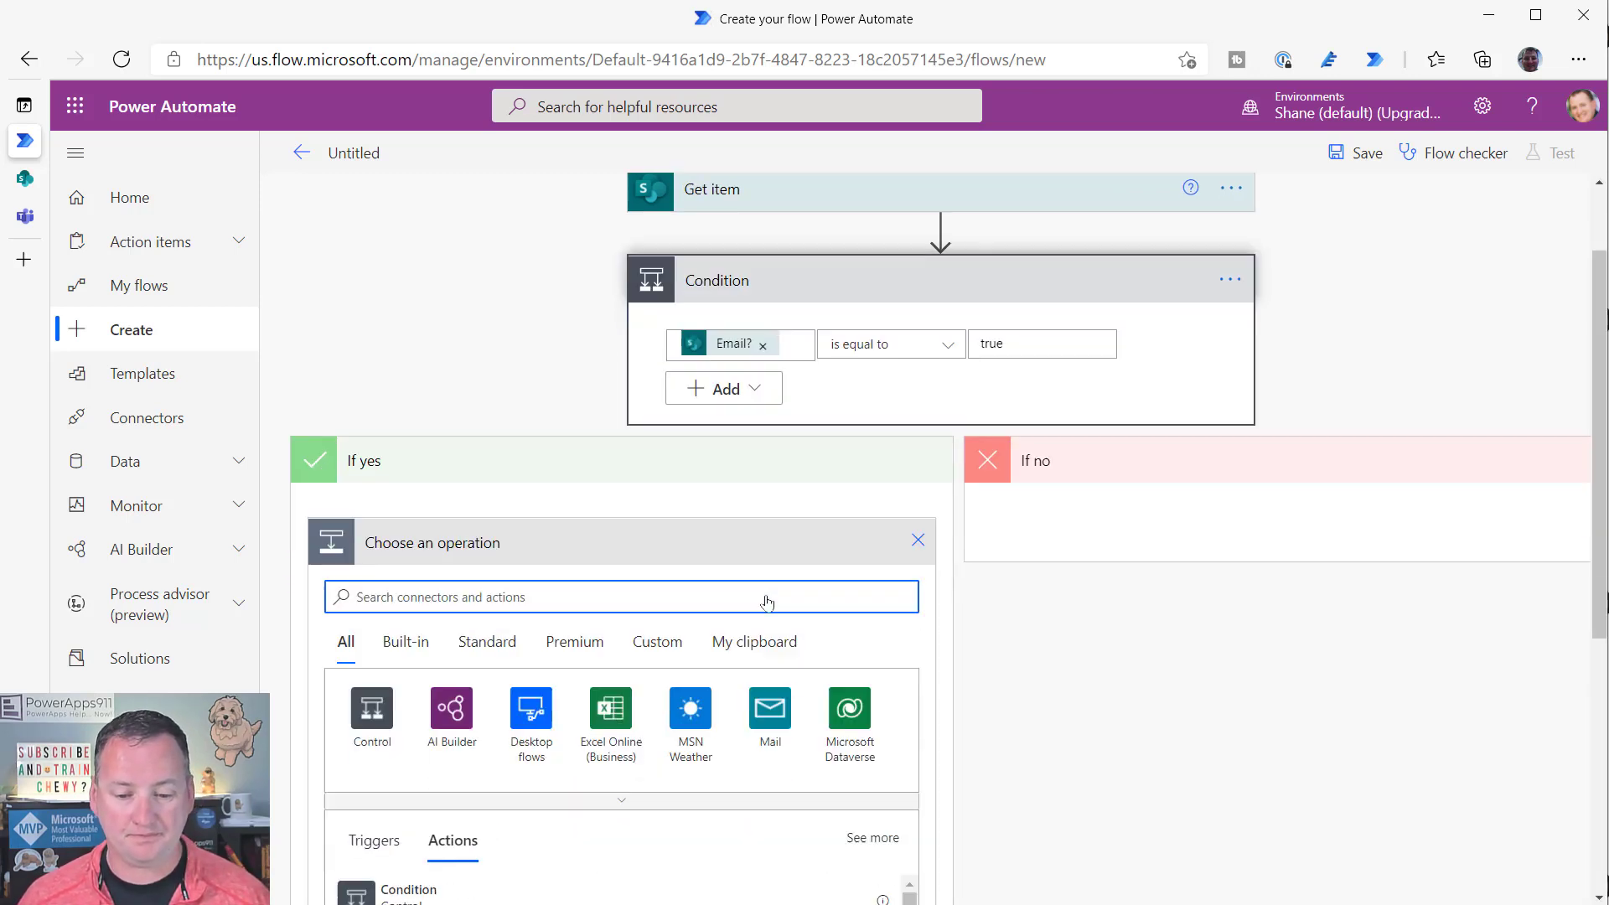
pyautogui.write('outl')
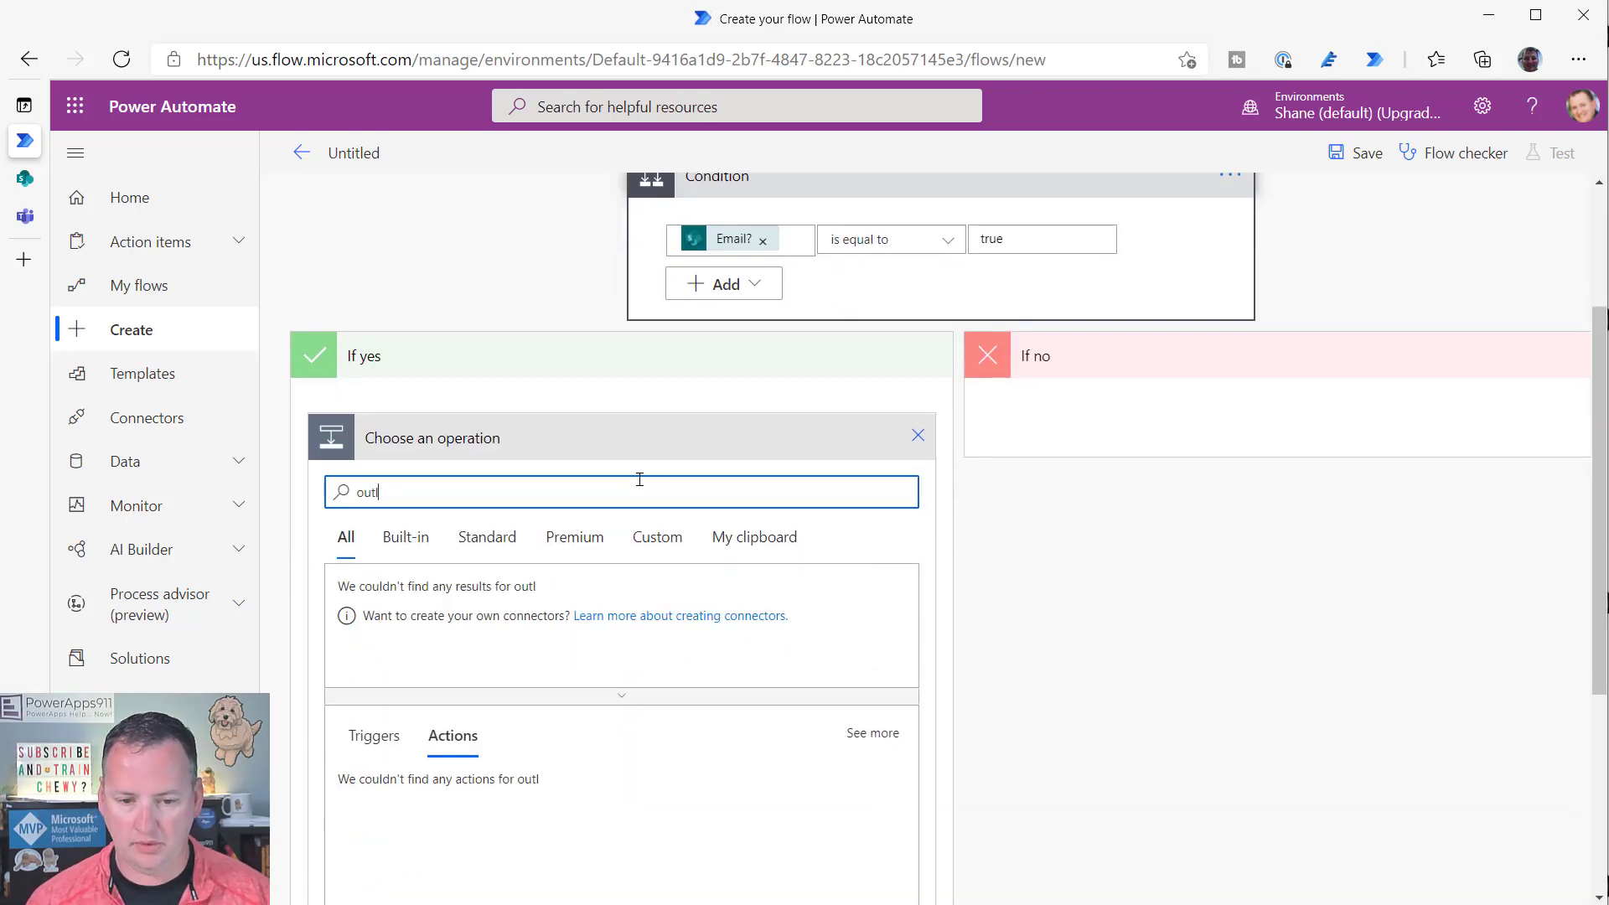
pyautogui.write('ook')
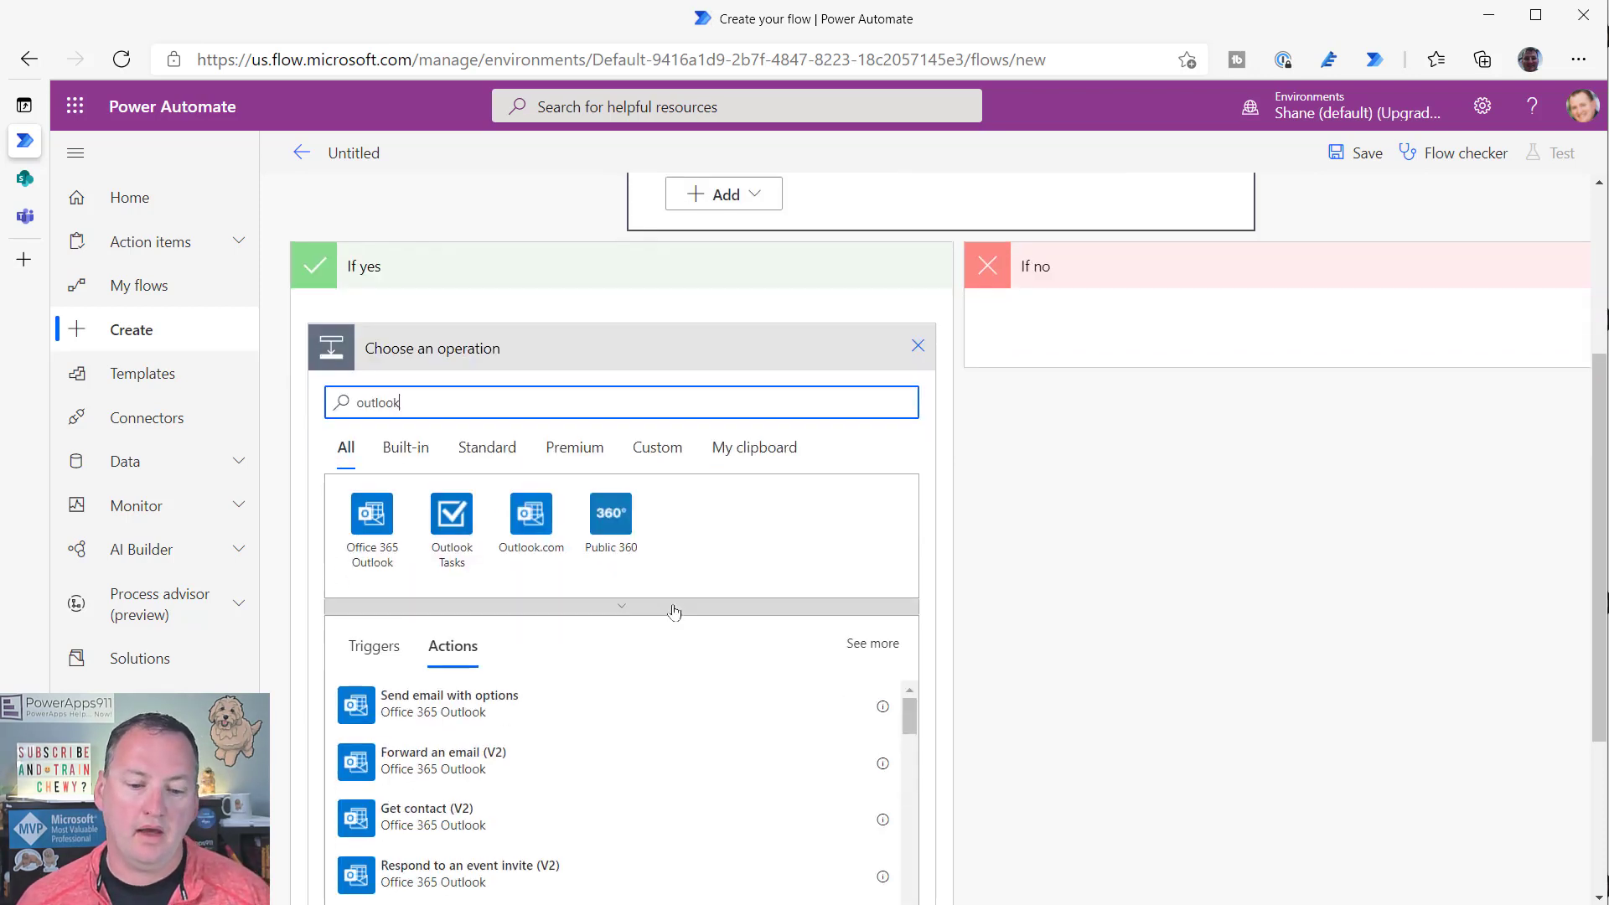
pyautogui.scroll(-2, 548, 689)
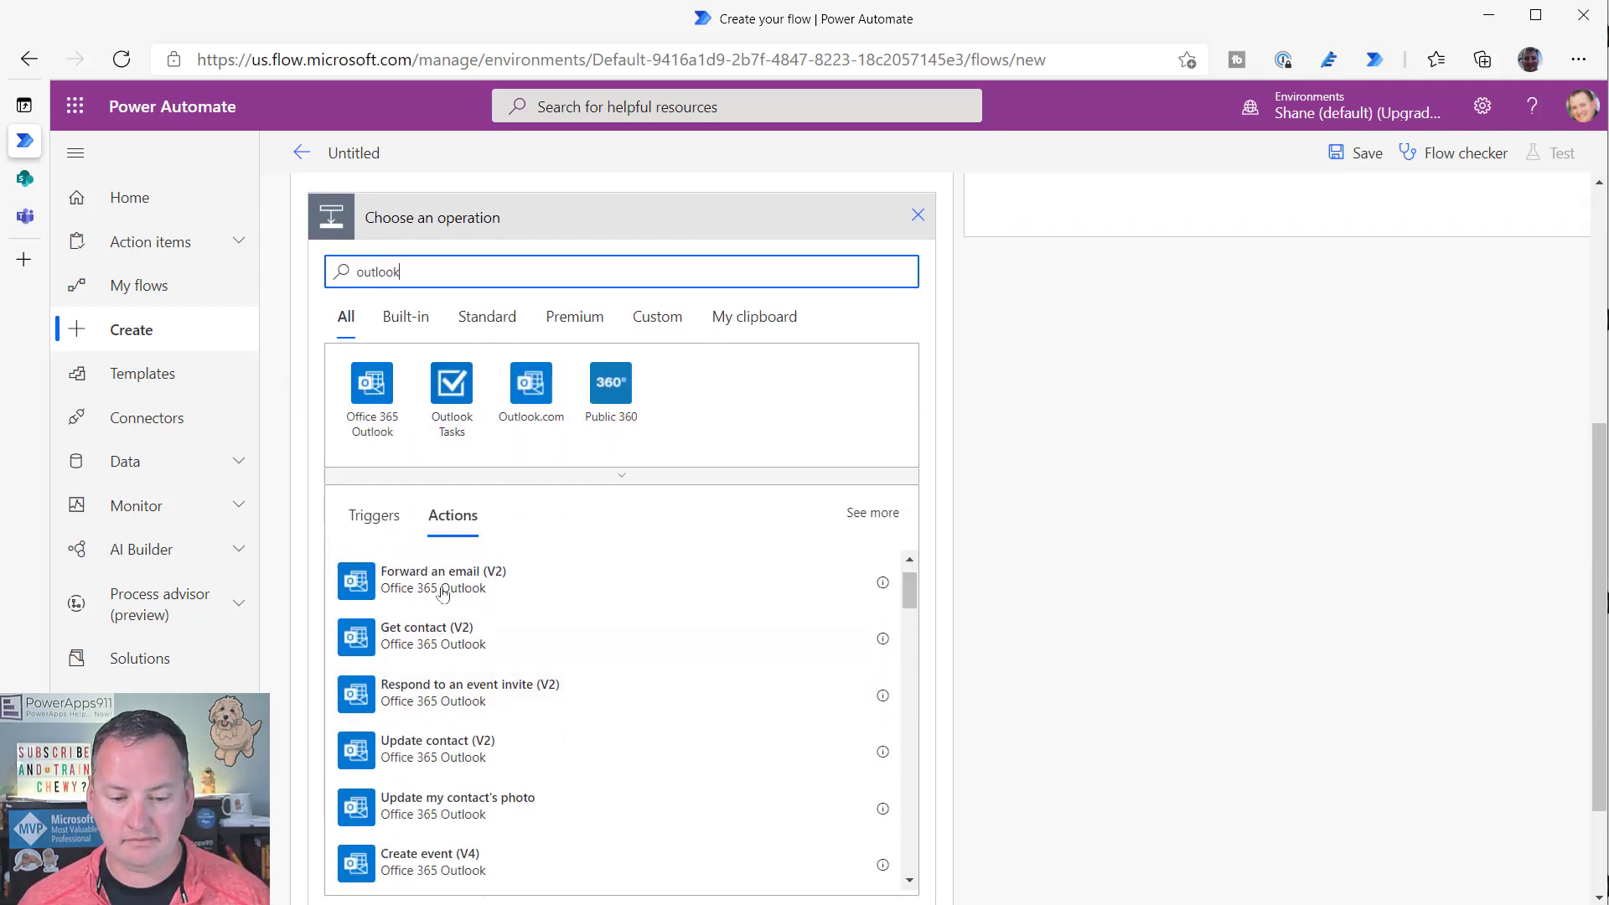
pyautogui.click(374, 405)
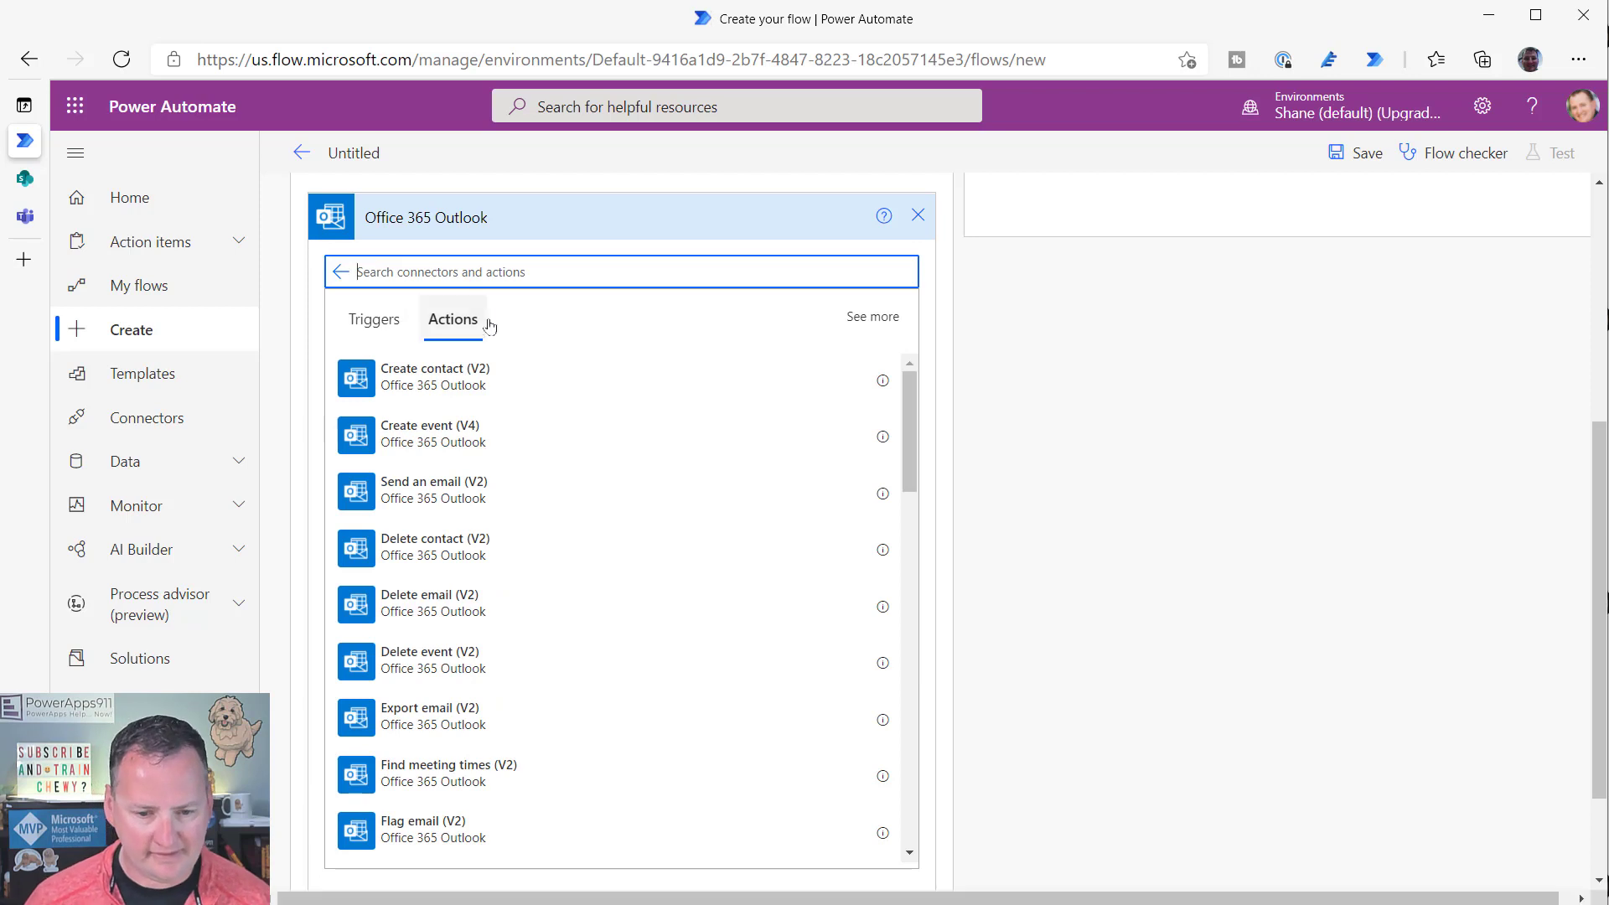
pyautogui.click(453, 498)
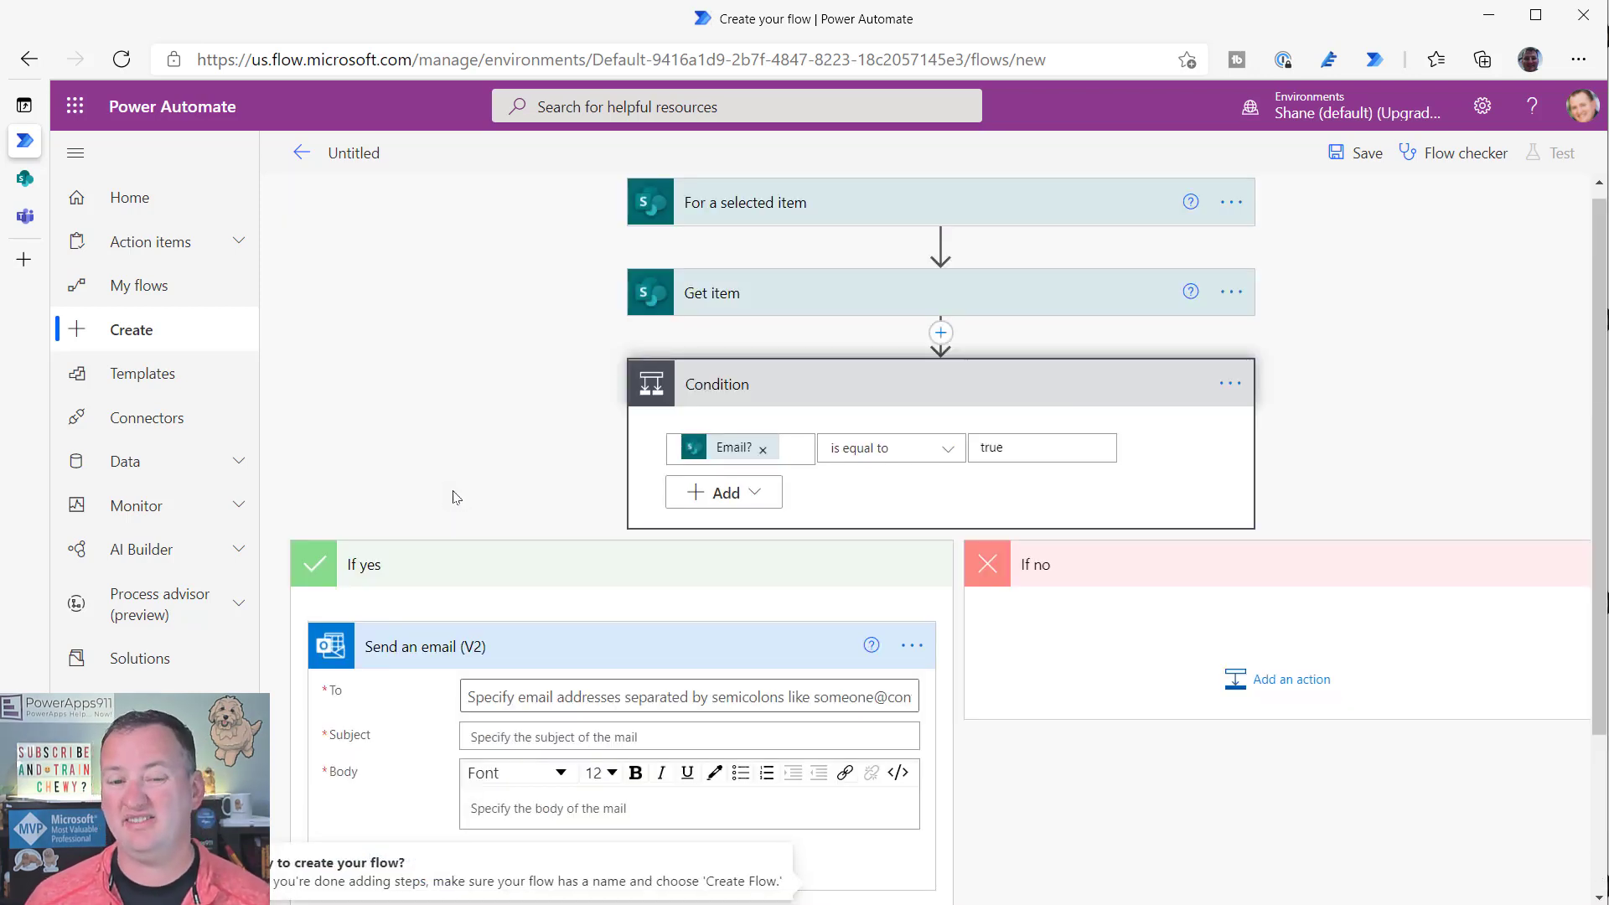
# - Set the recipient of Send an email (V2) to the trigger's Email dynamic value
pyautogui.scroll(-3, 454, 498)
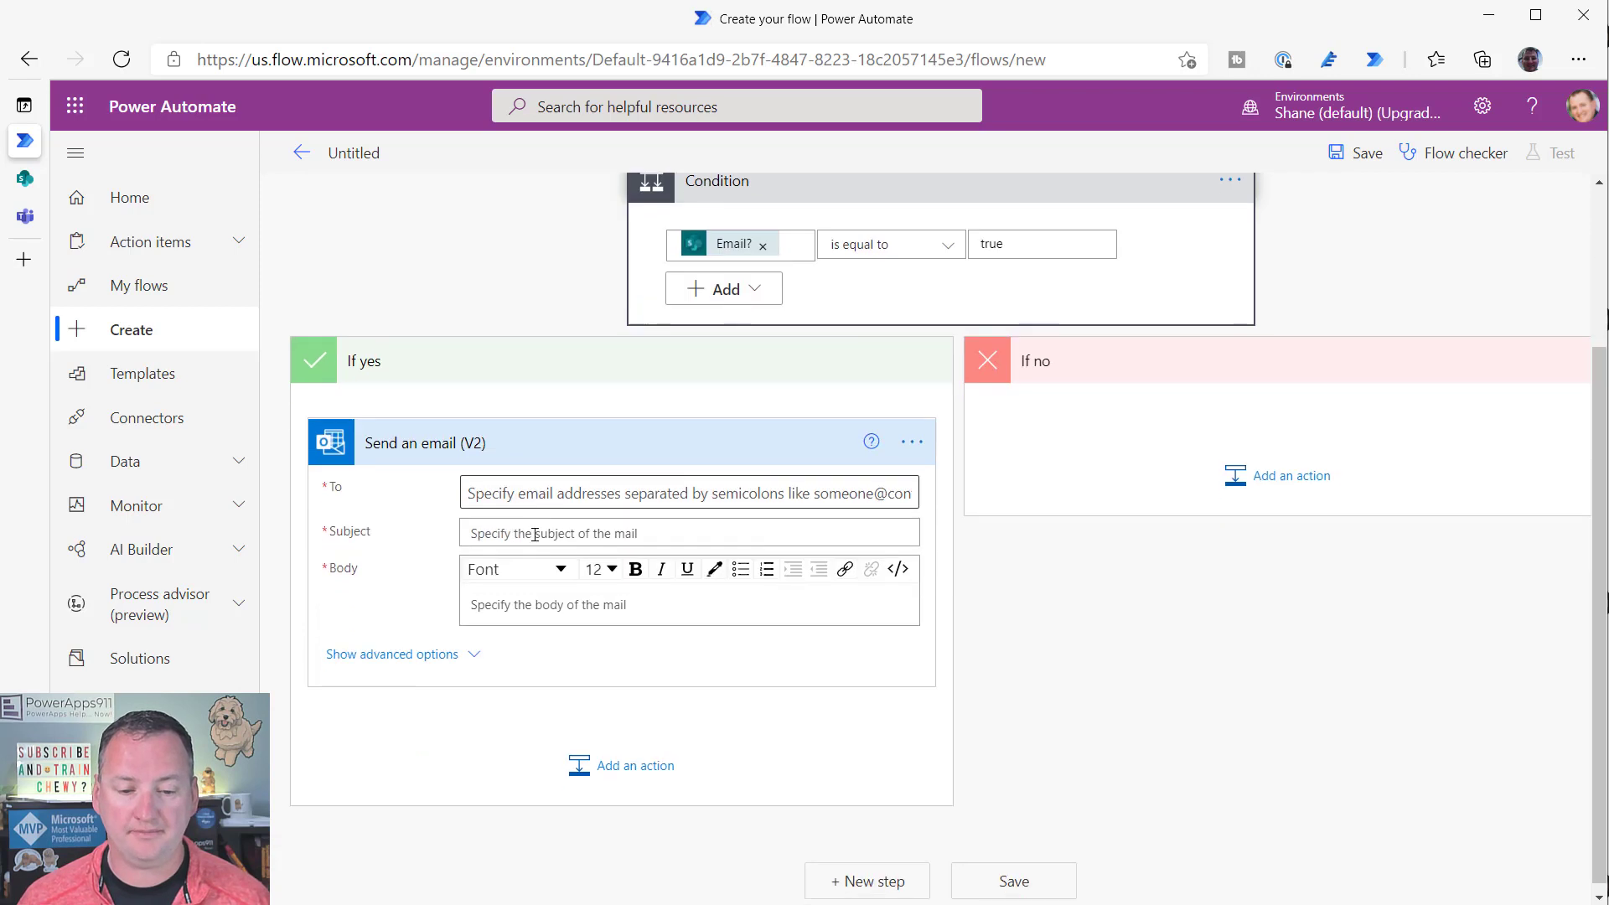
pyautogui.click(533, 484)
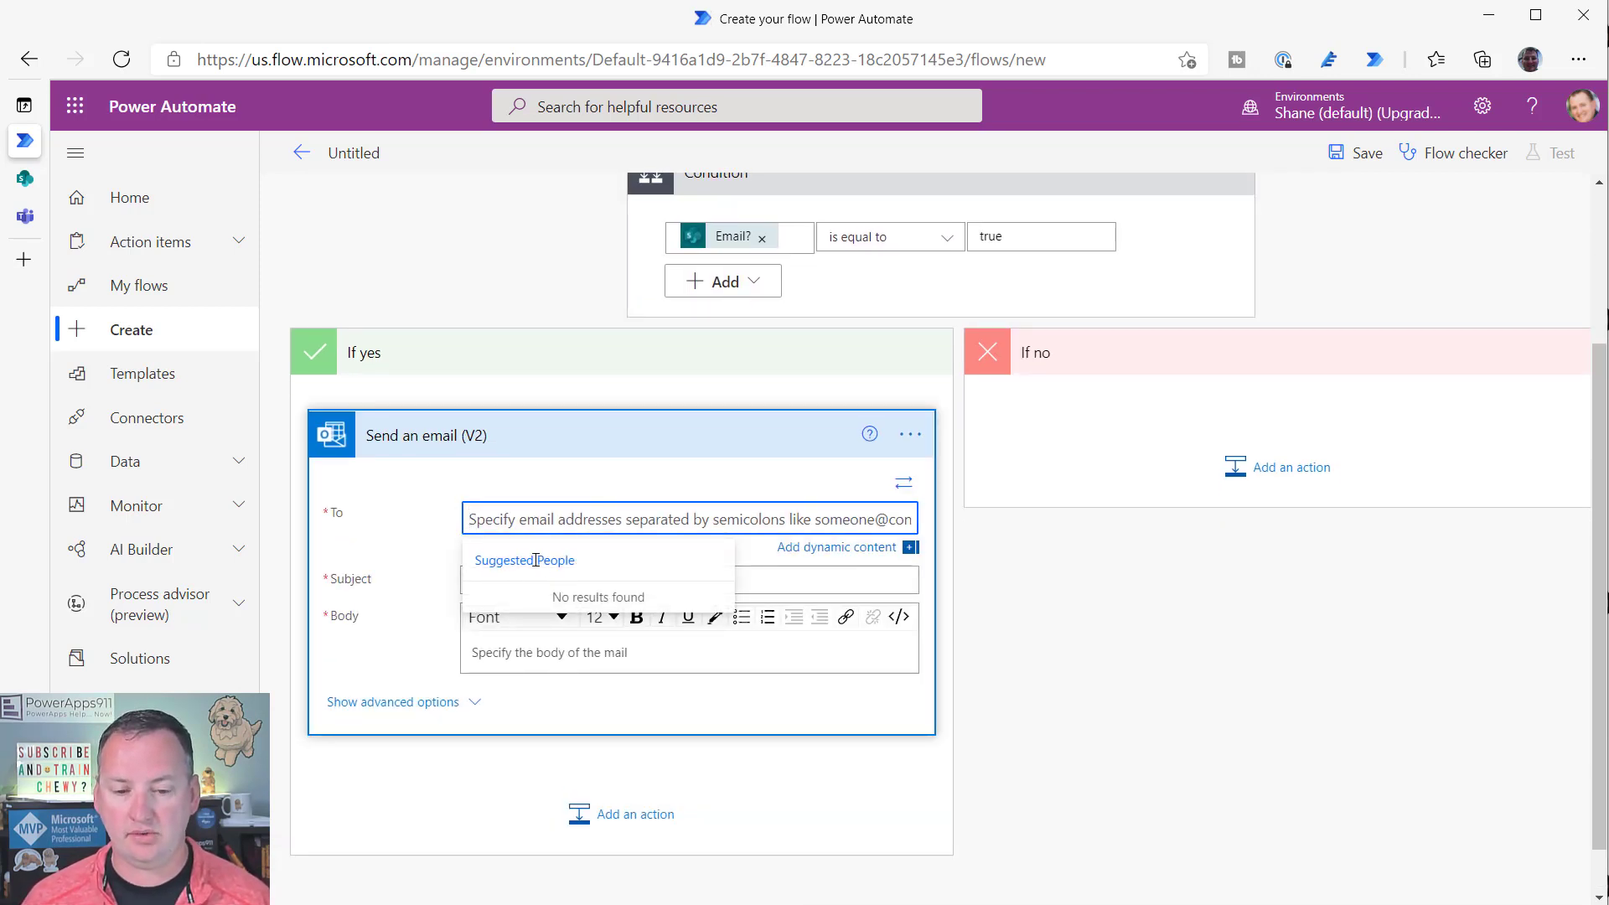
pyautogui.click(821, 549)
pyautogui.scroll(-2, 1523, 651)
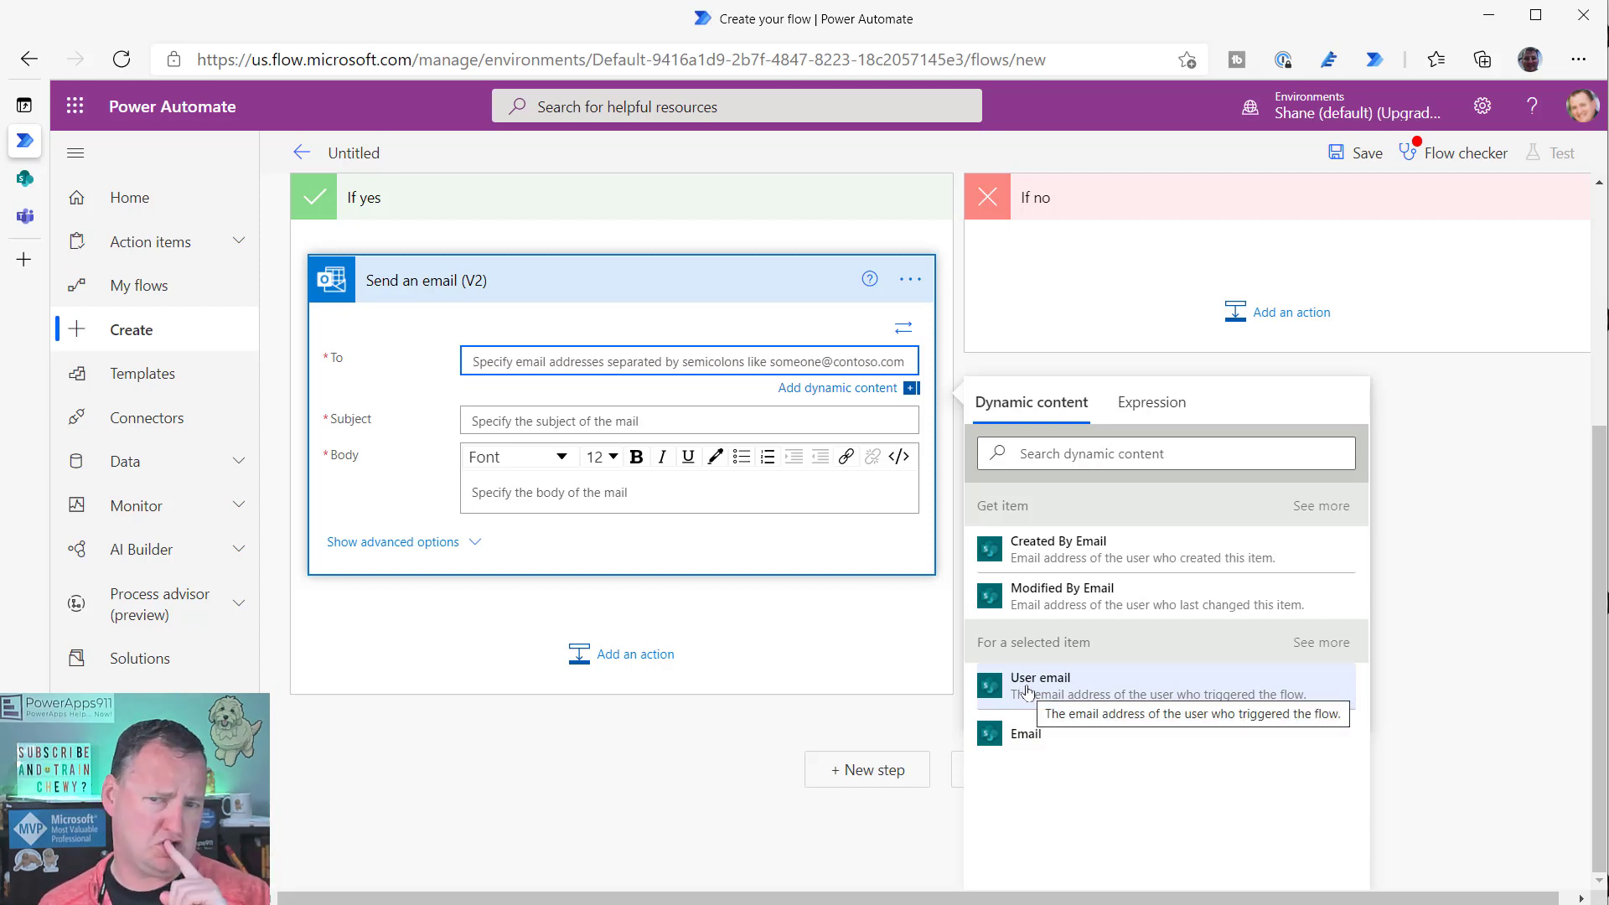
pyautogui.click(1043, 738)
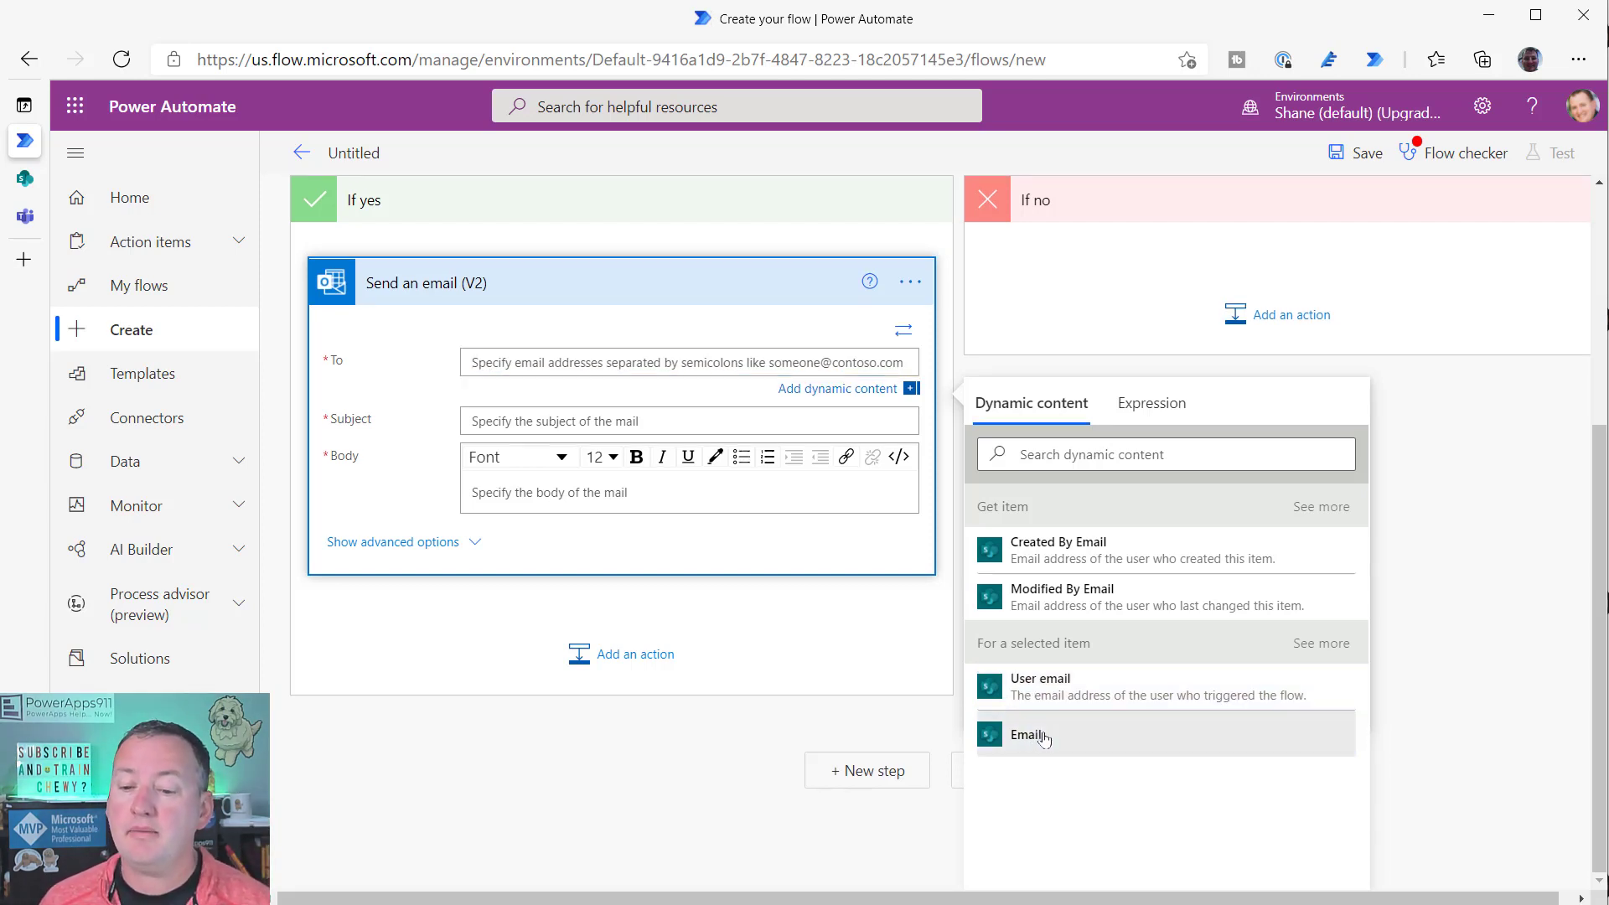
pyautogui.click(1043, 738)
# - Enter "Hey look at the cute pup" as the email's subject
pyautogui.click(586, 422)
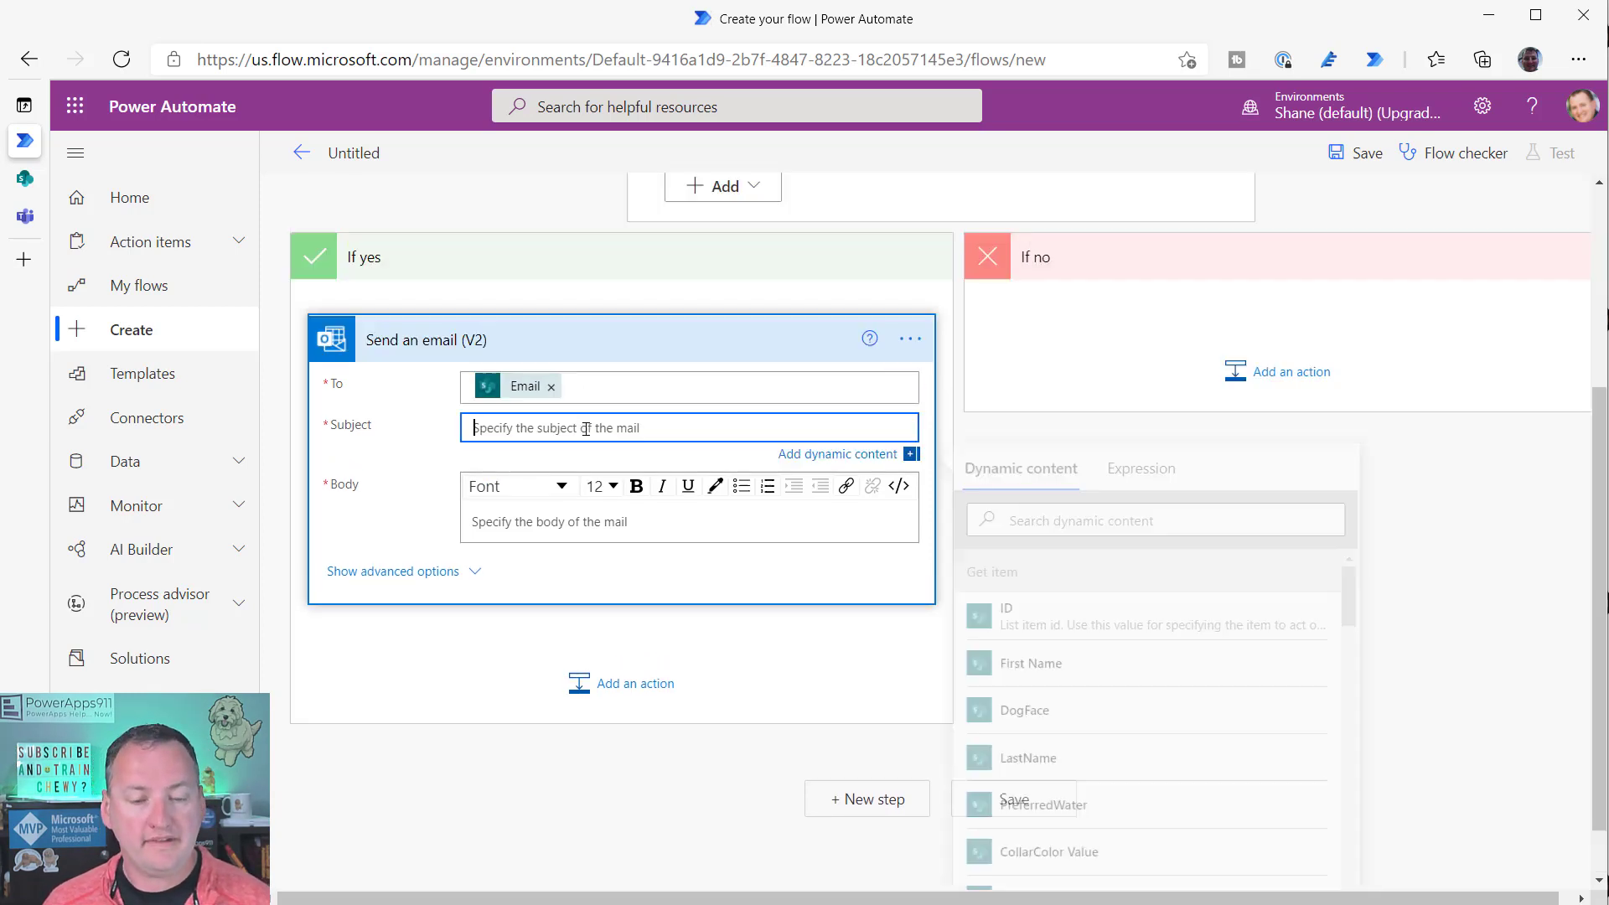
pyautogui.write('H')
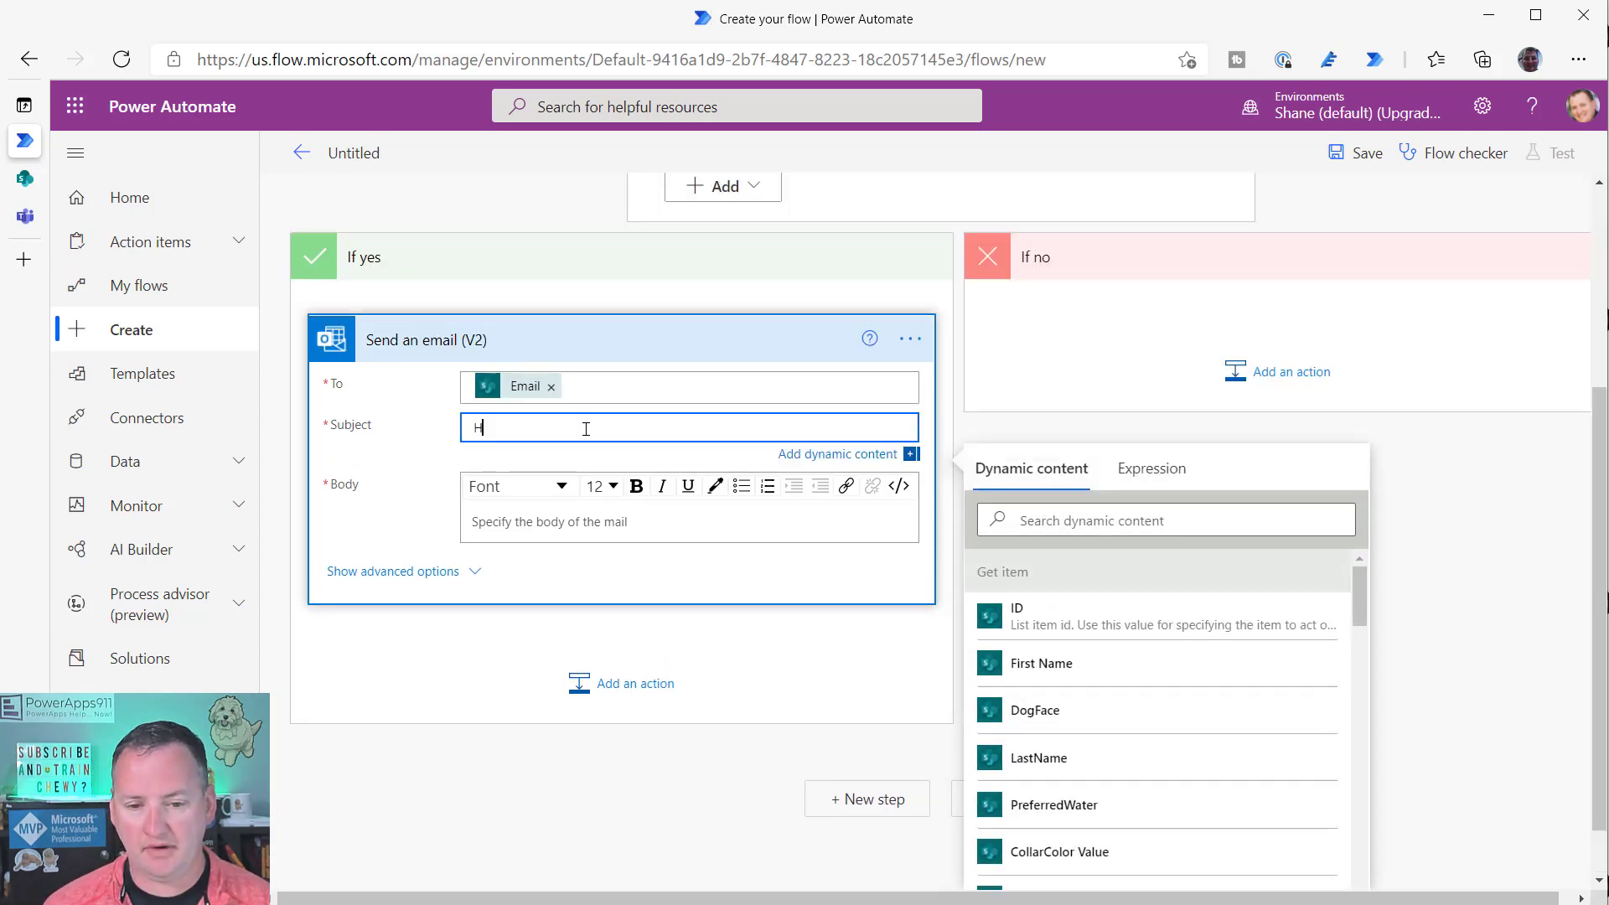
pyautogui.write('ey lo')
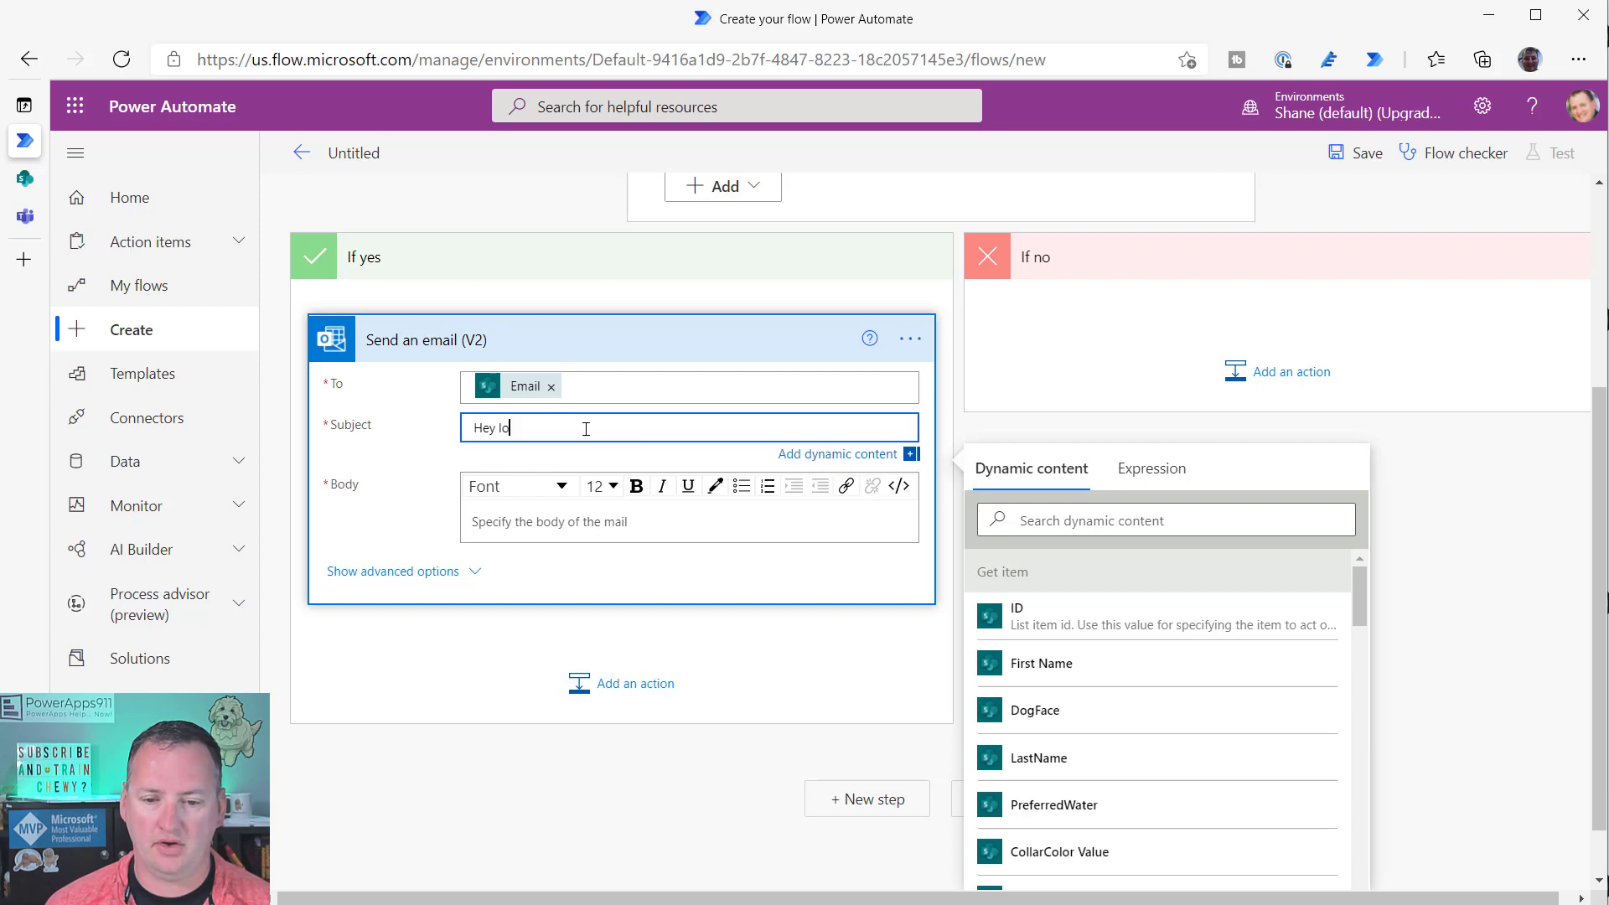
pyautogui.write('ok at the cute pup')
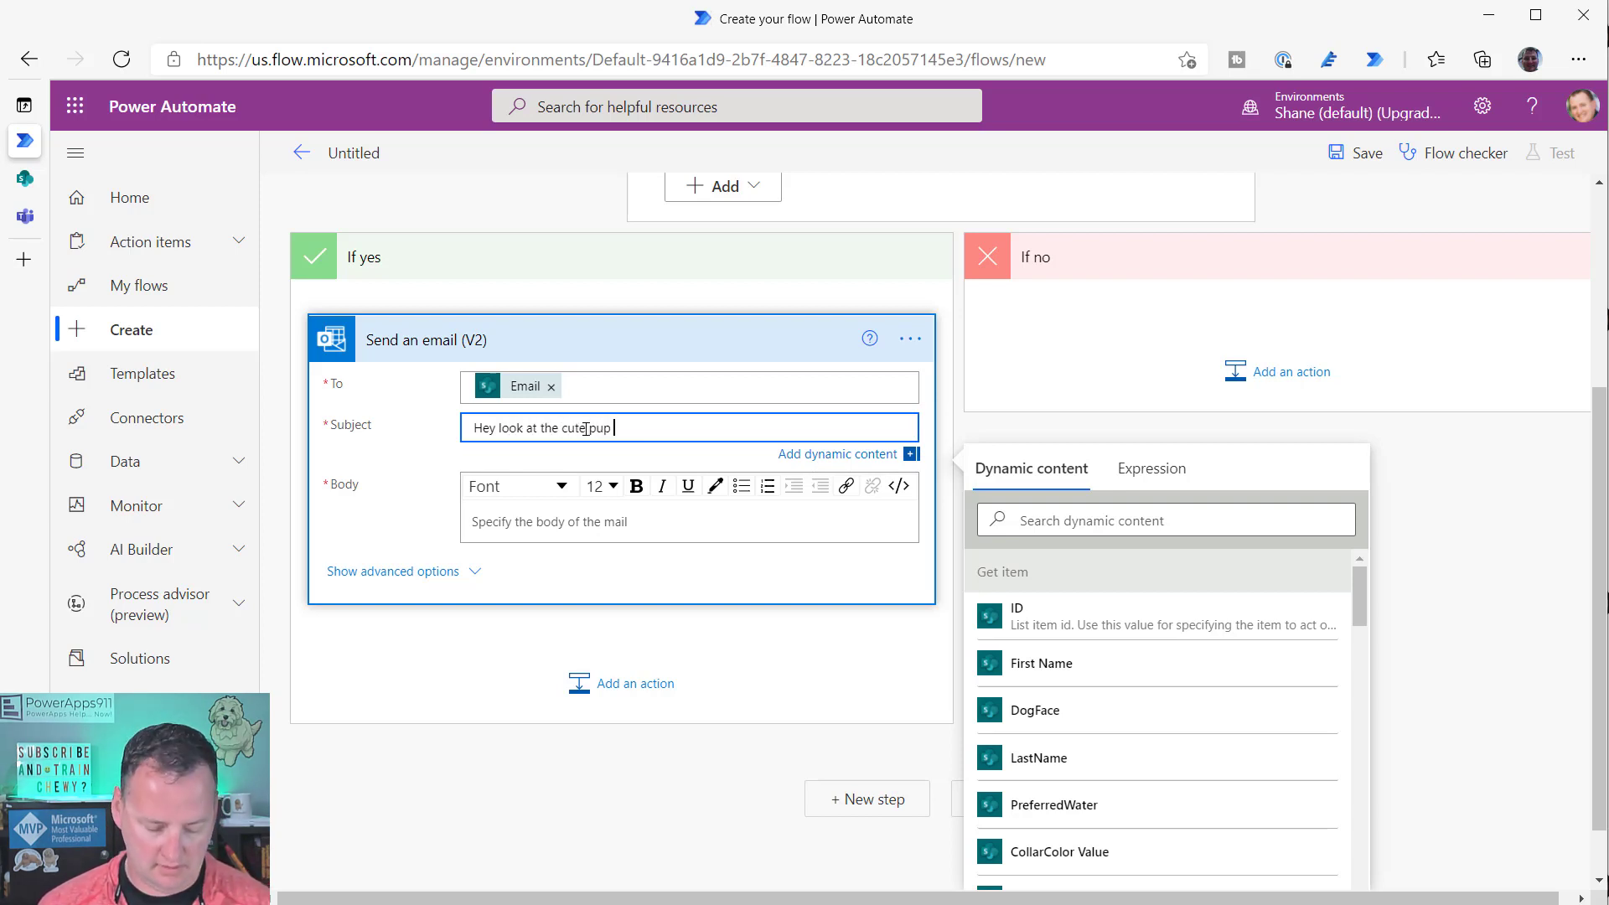
pyautogui.press('super+period')
pyautogui.press('Escape')
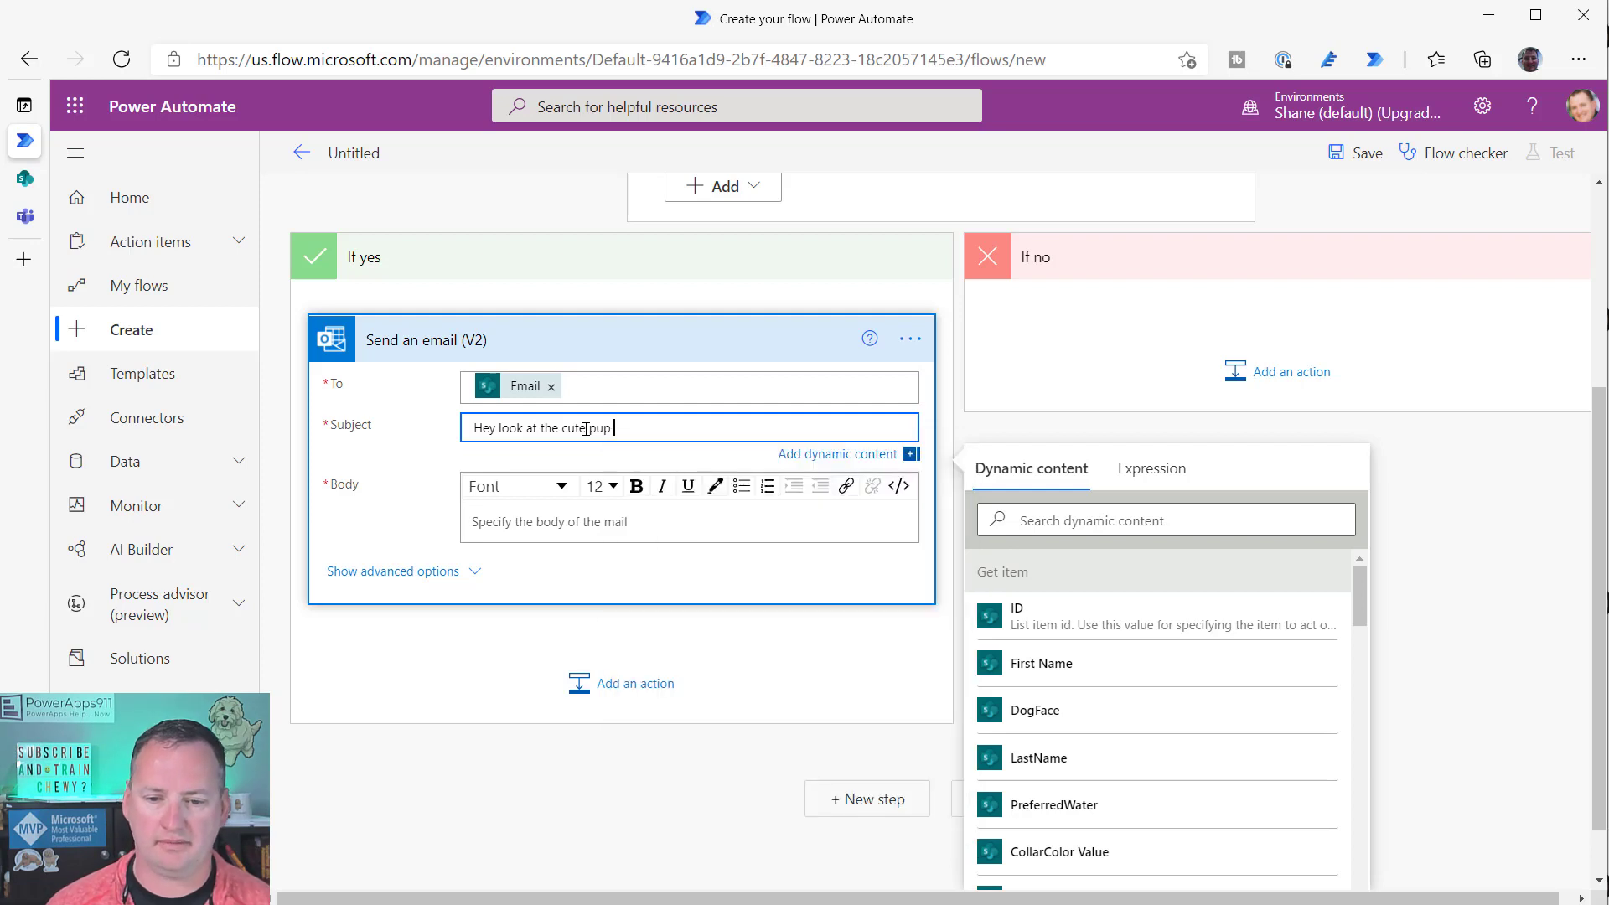
# - Start the email body with "This was sent by:" followed by the trigger's User name dynamic value
pyautogui.click(574, 527)
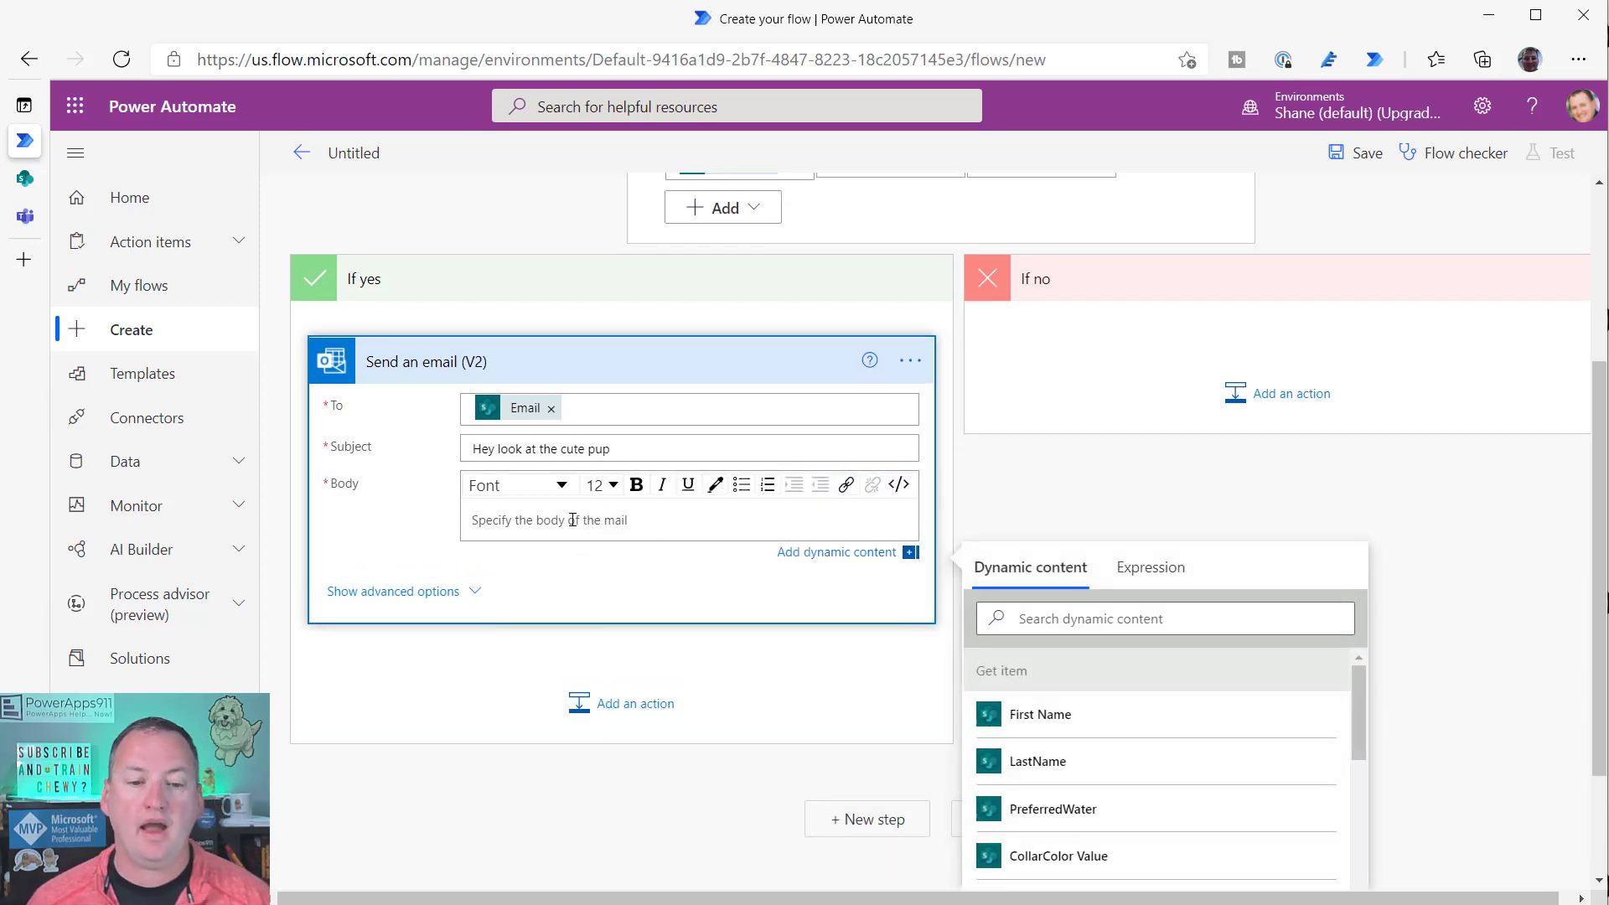
pyautogui.scroll(-1, 744, 514)
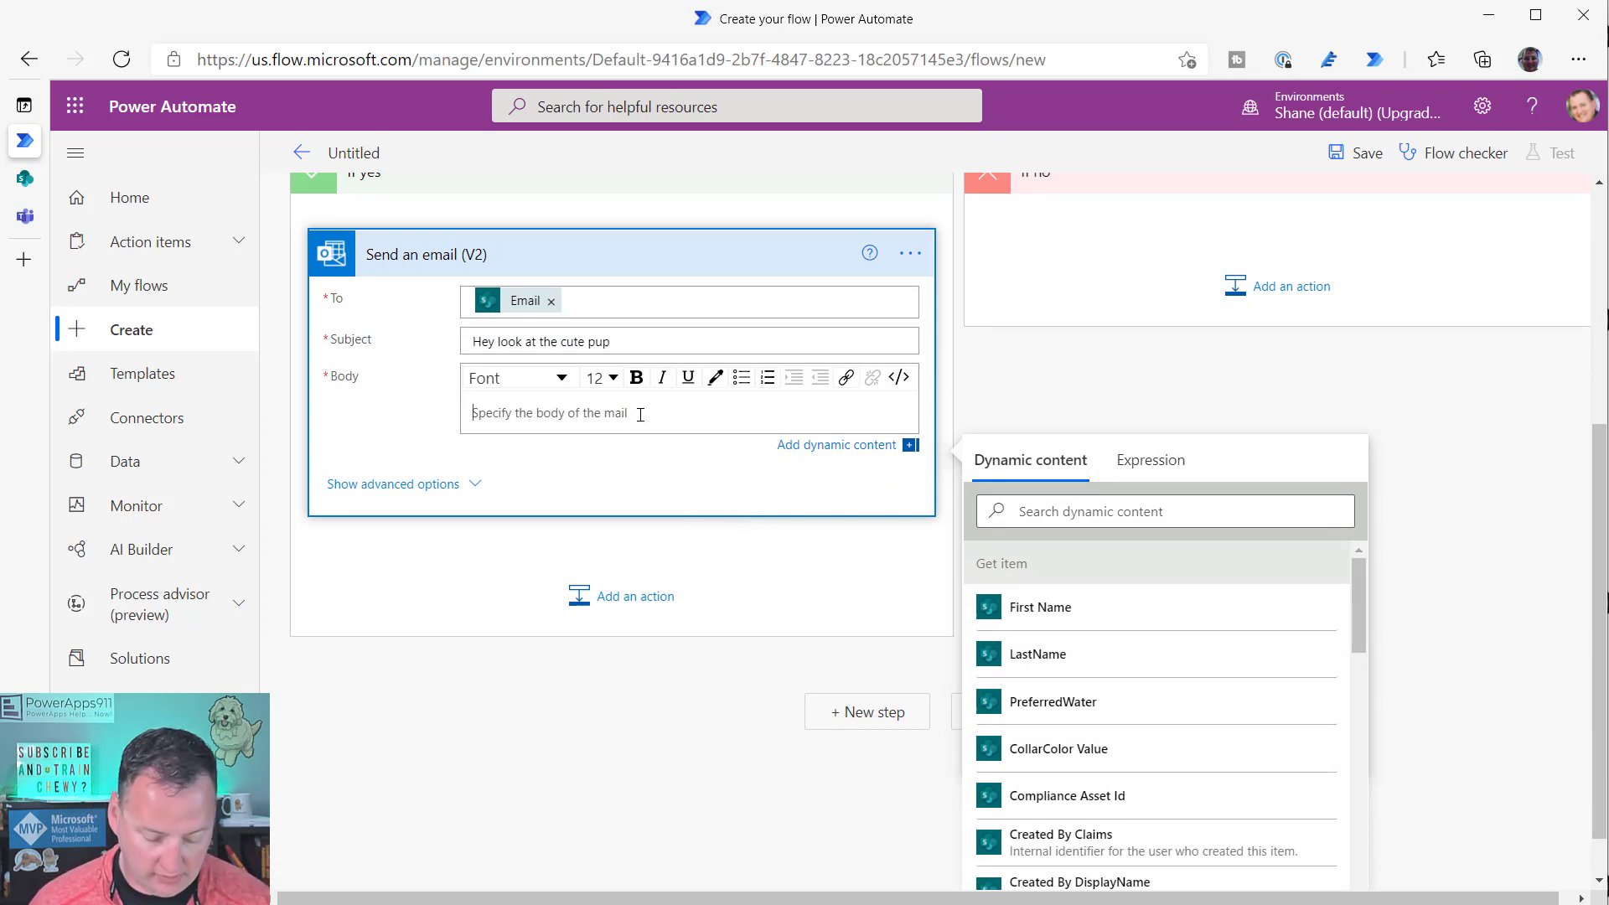
pyautogui.write('THi')
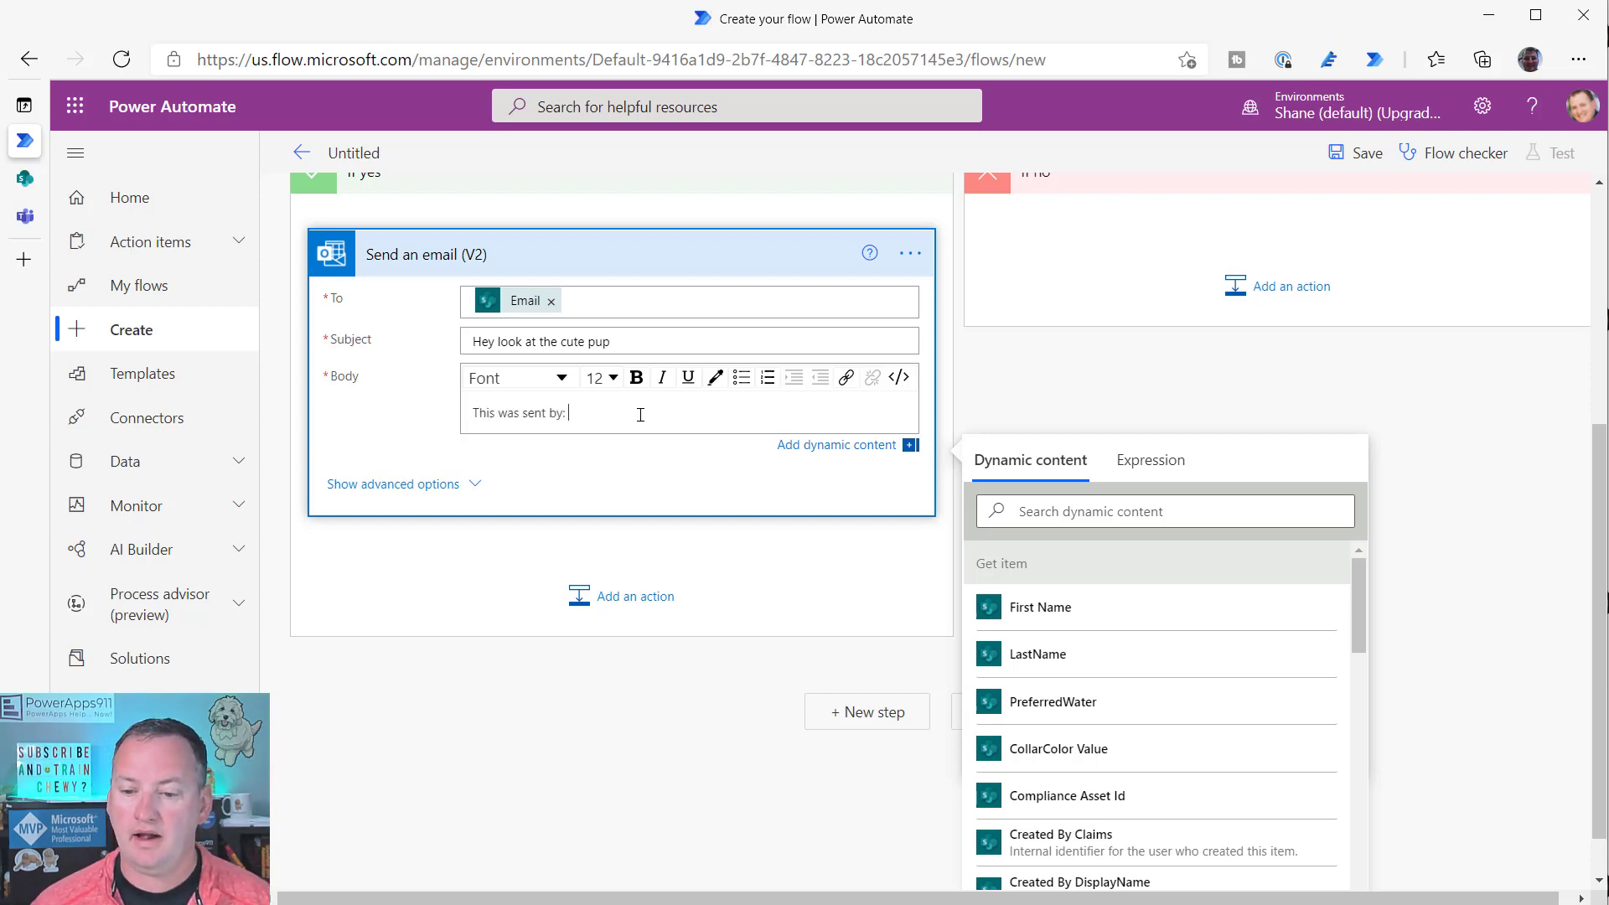
pyautogui.scroll(-1, 1447, 532)
pyautogui.scroll(-10, 1257, 729)
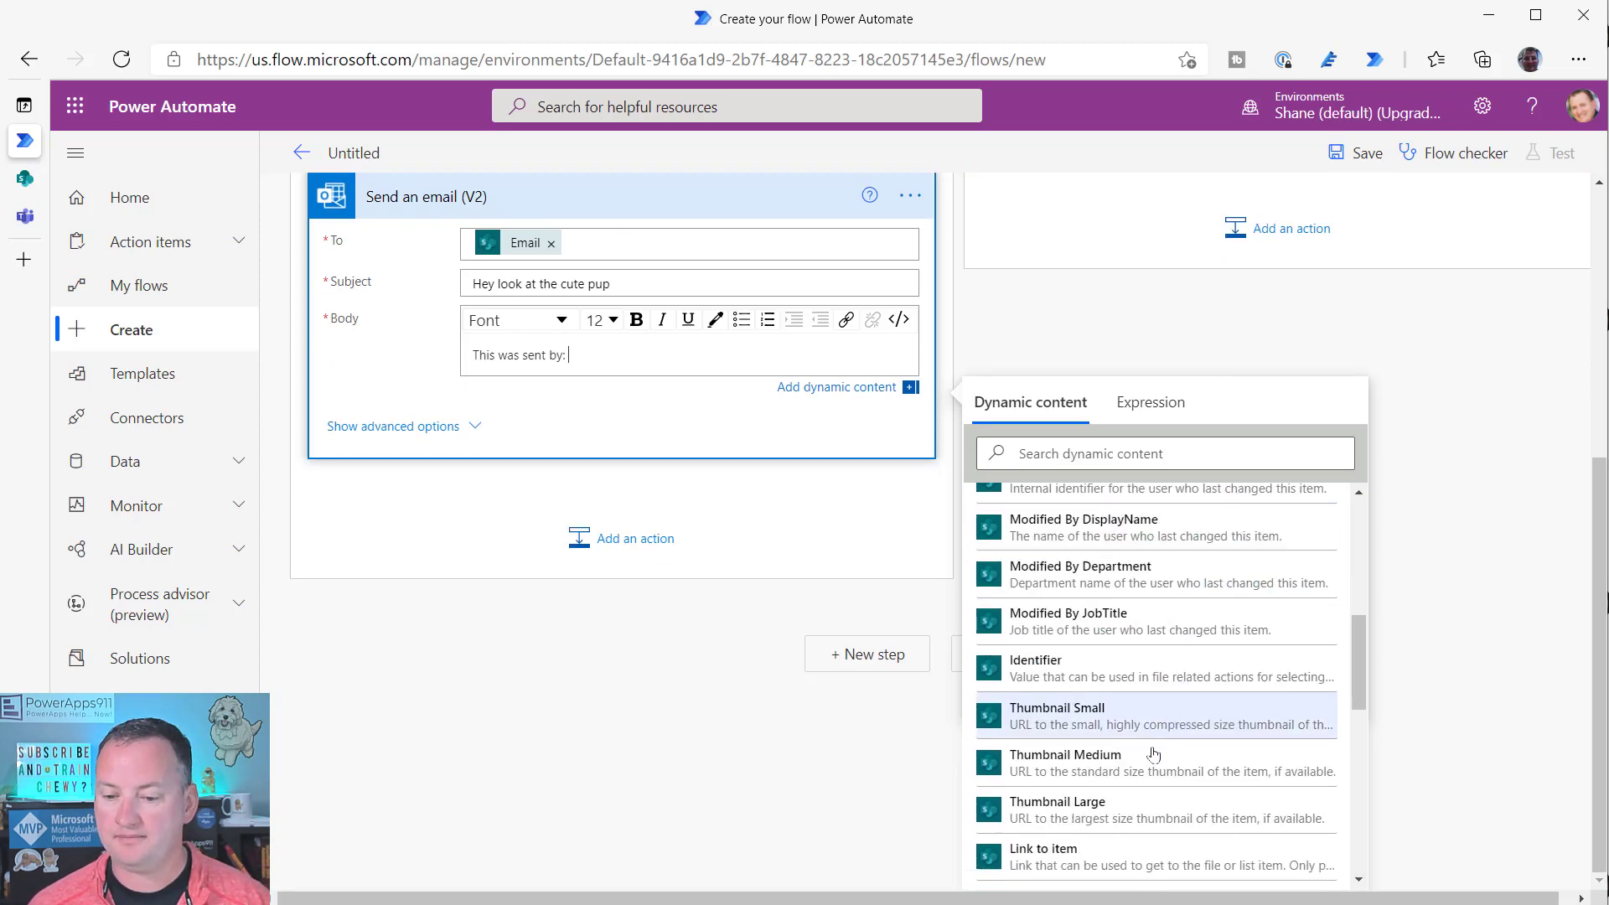
pyautogui.scroll(-1, 1138, 735)
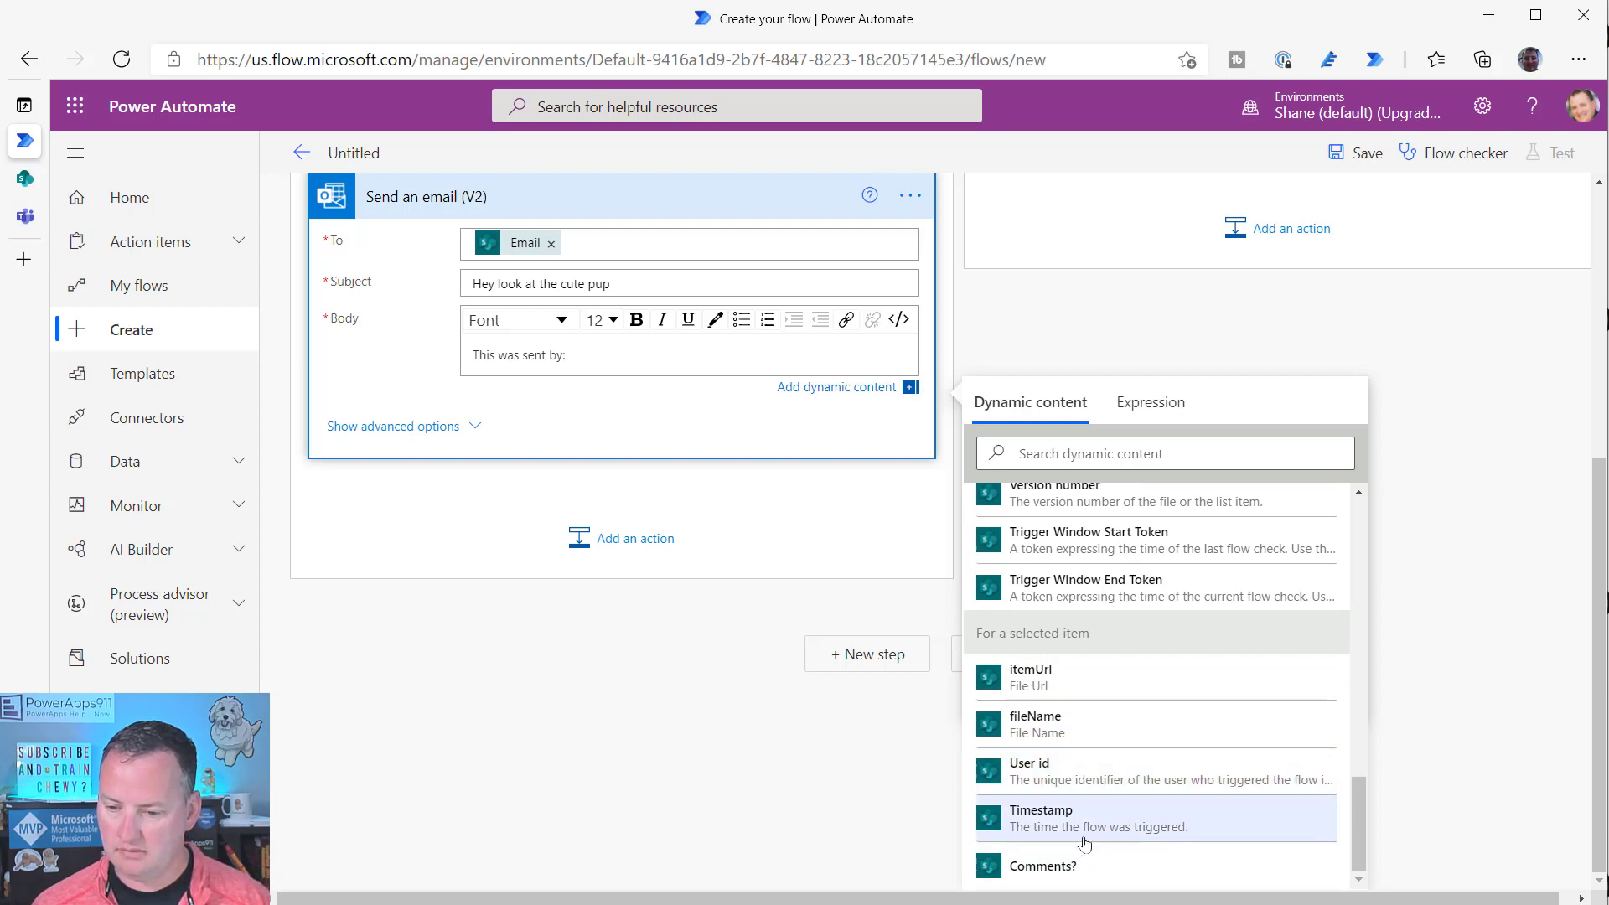
pyautogui.click(1127, 453)
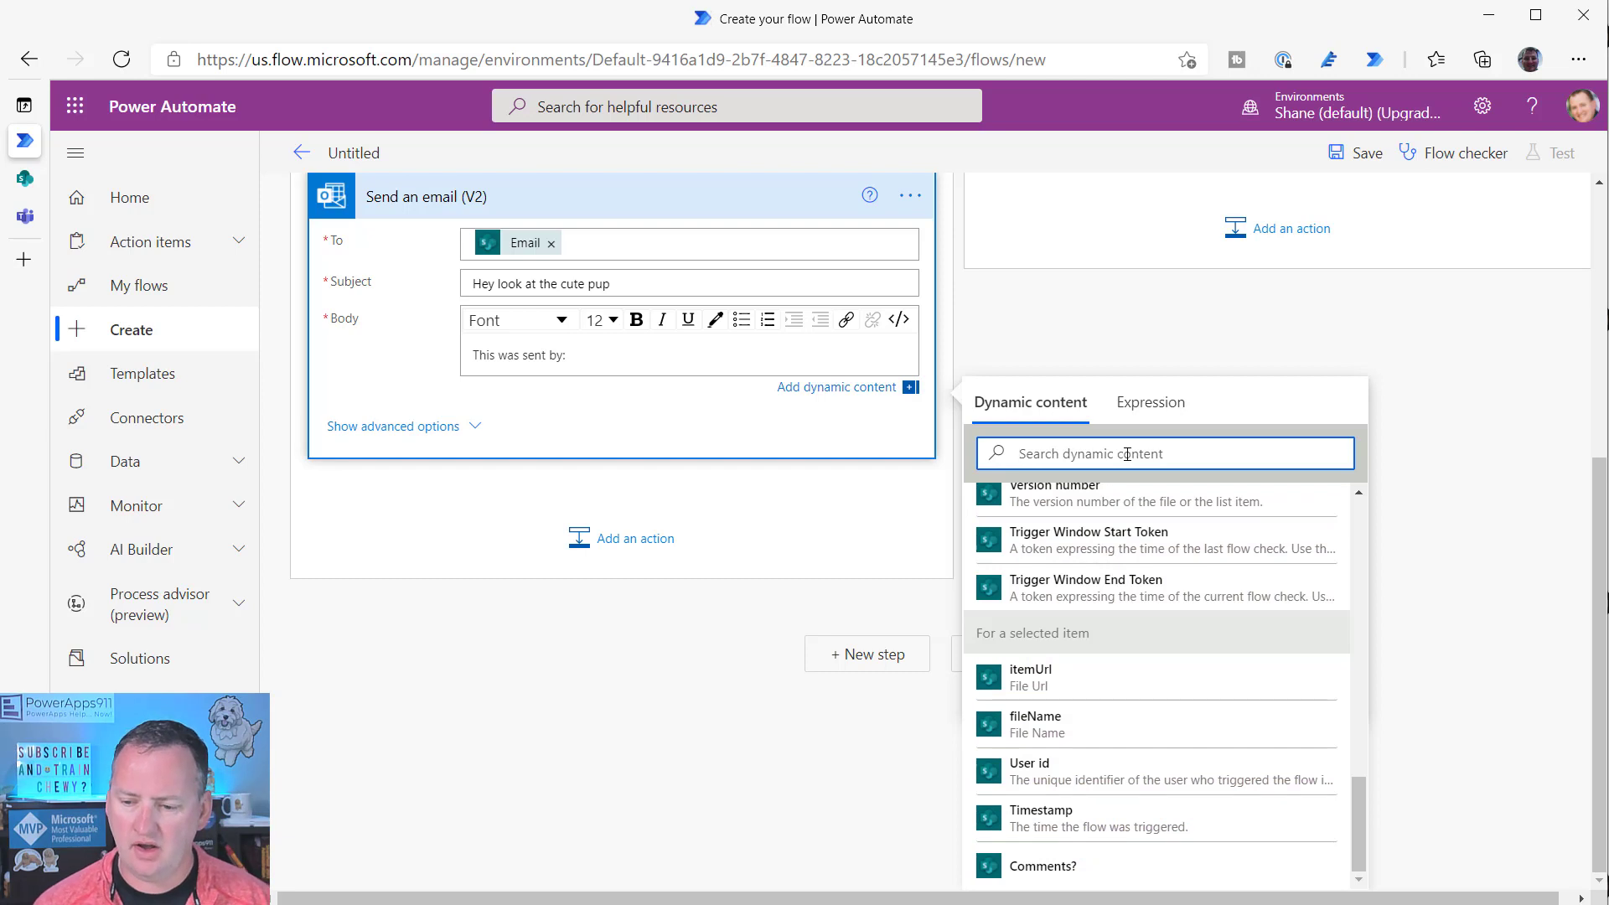
pyautogui.write('user')
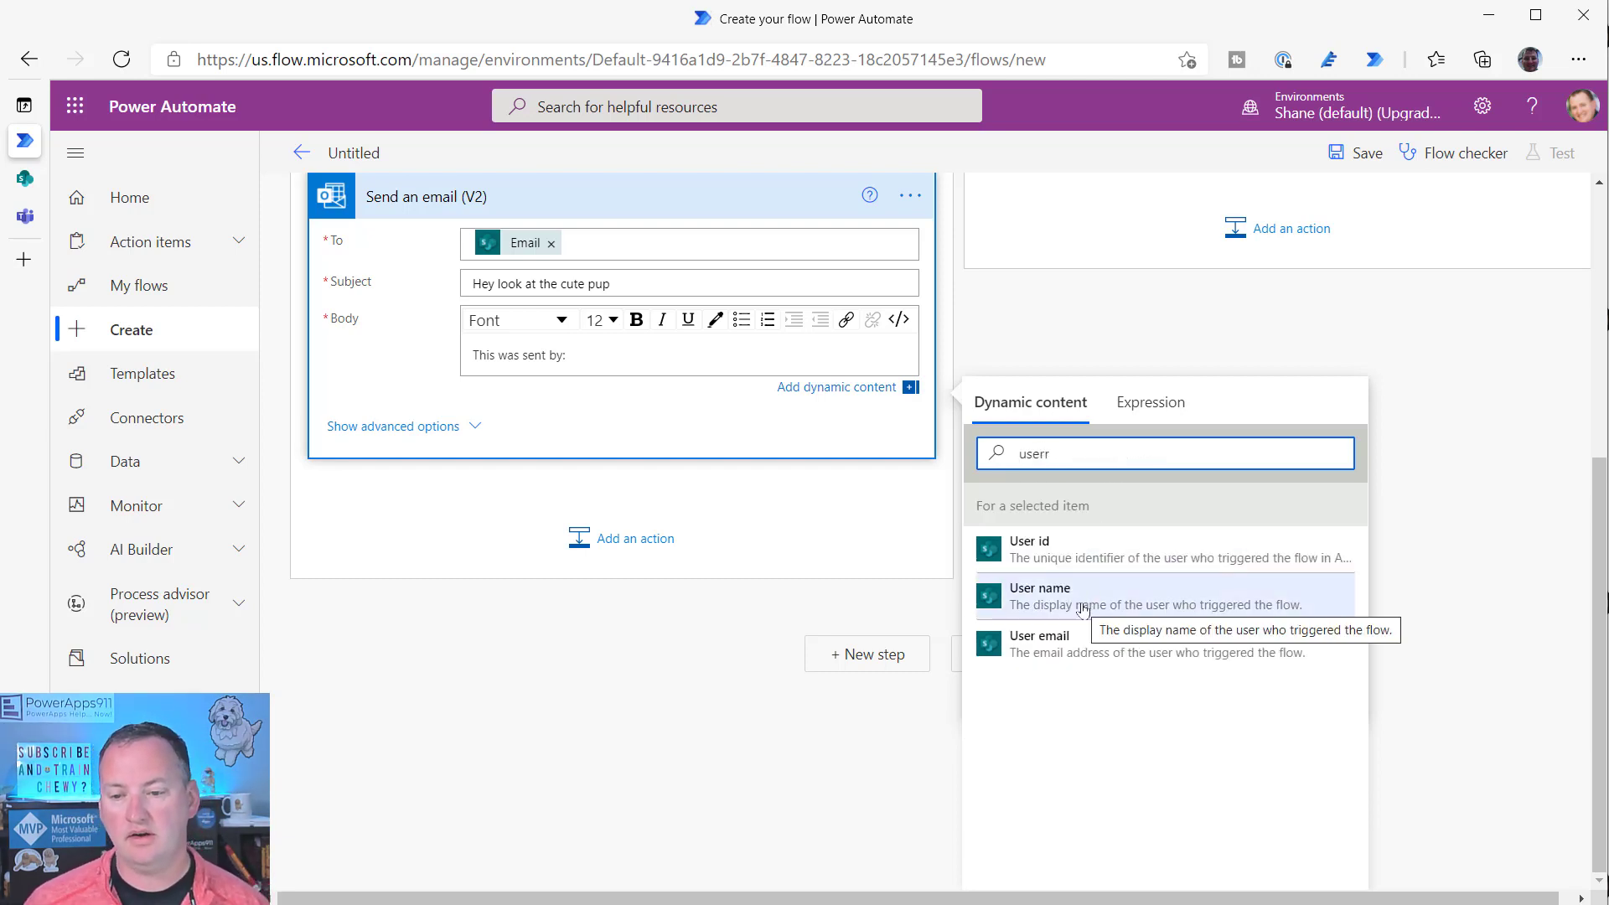
pyautogui.scroll(-2, 1059, 758)
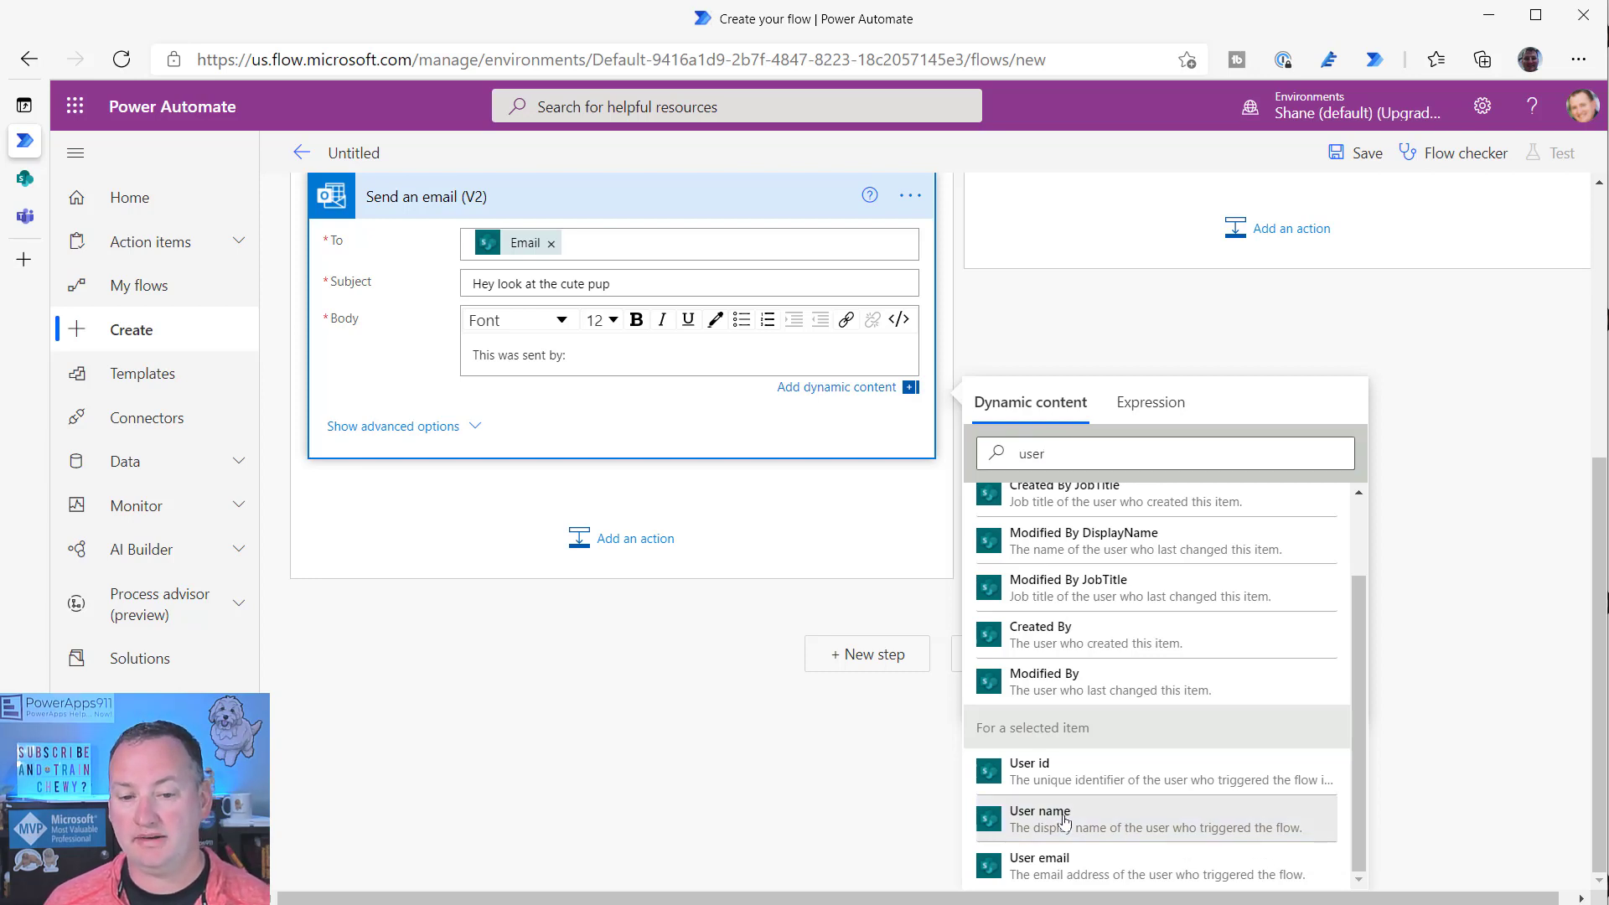
pyautogui.click(1064, 820)
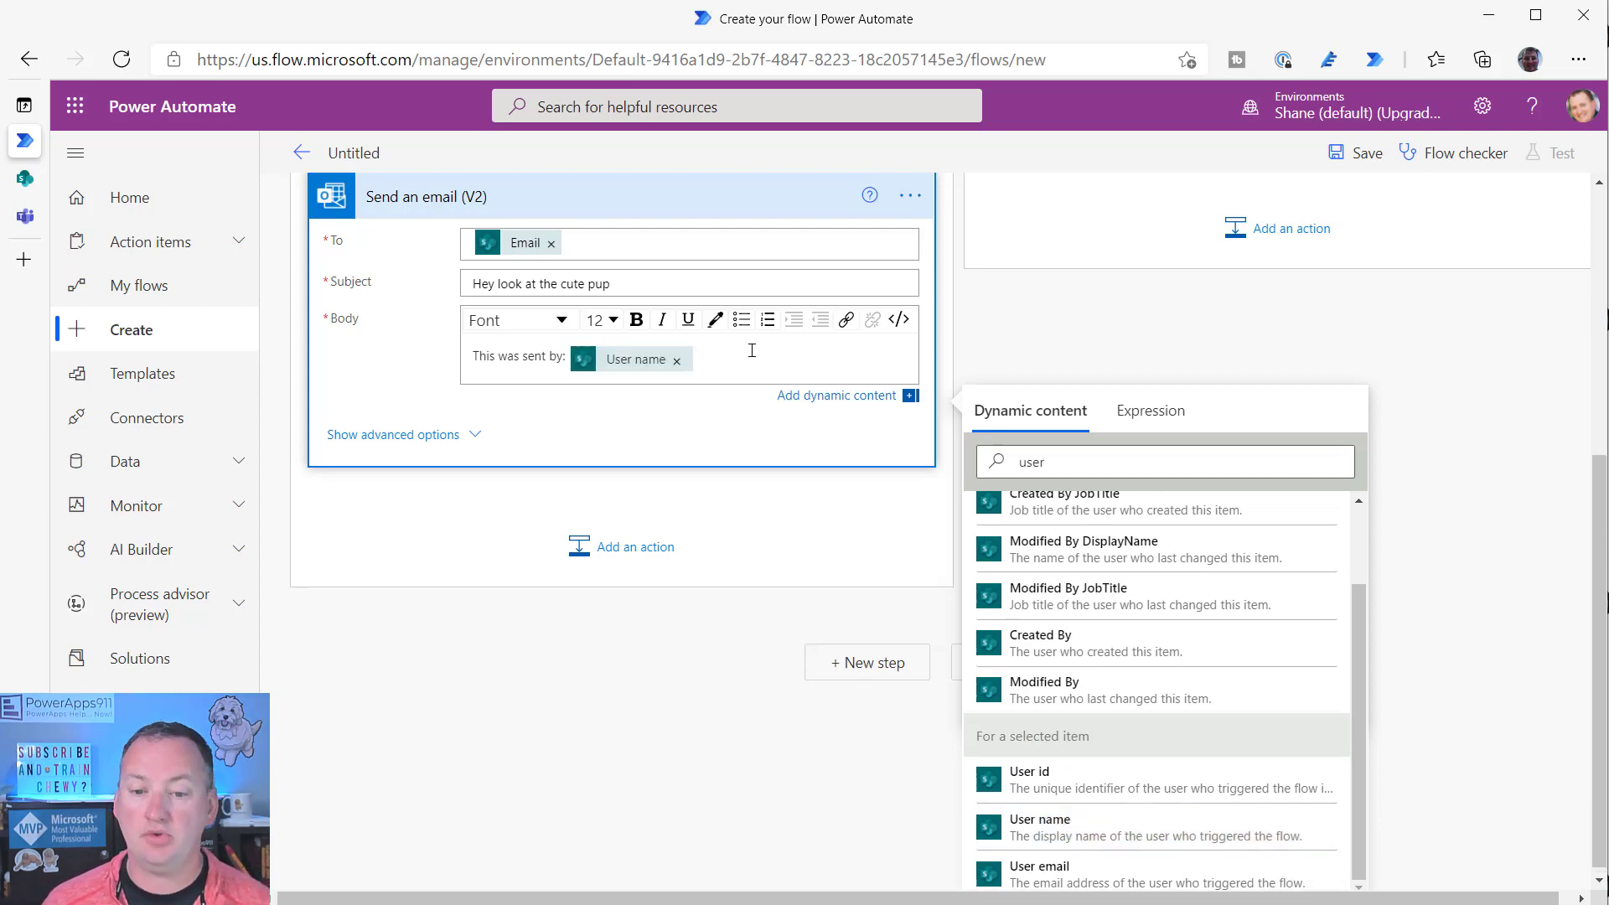
# - Add a body line reading "The pup's name is:" with Get item's First Name and LastName dynamic values separated by a space
pyautogui.press('Return')
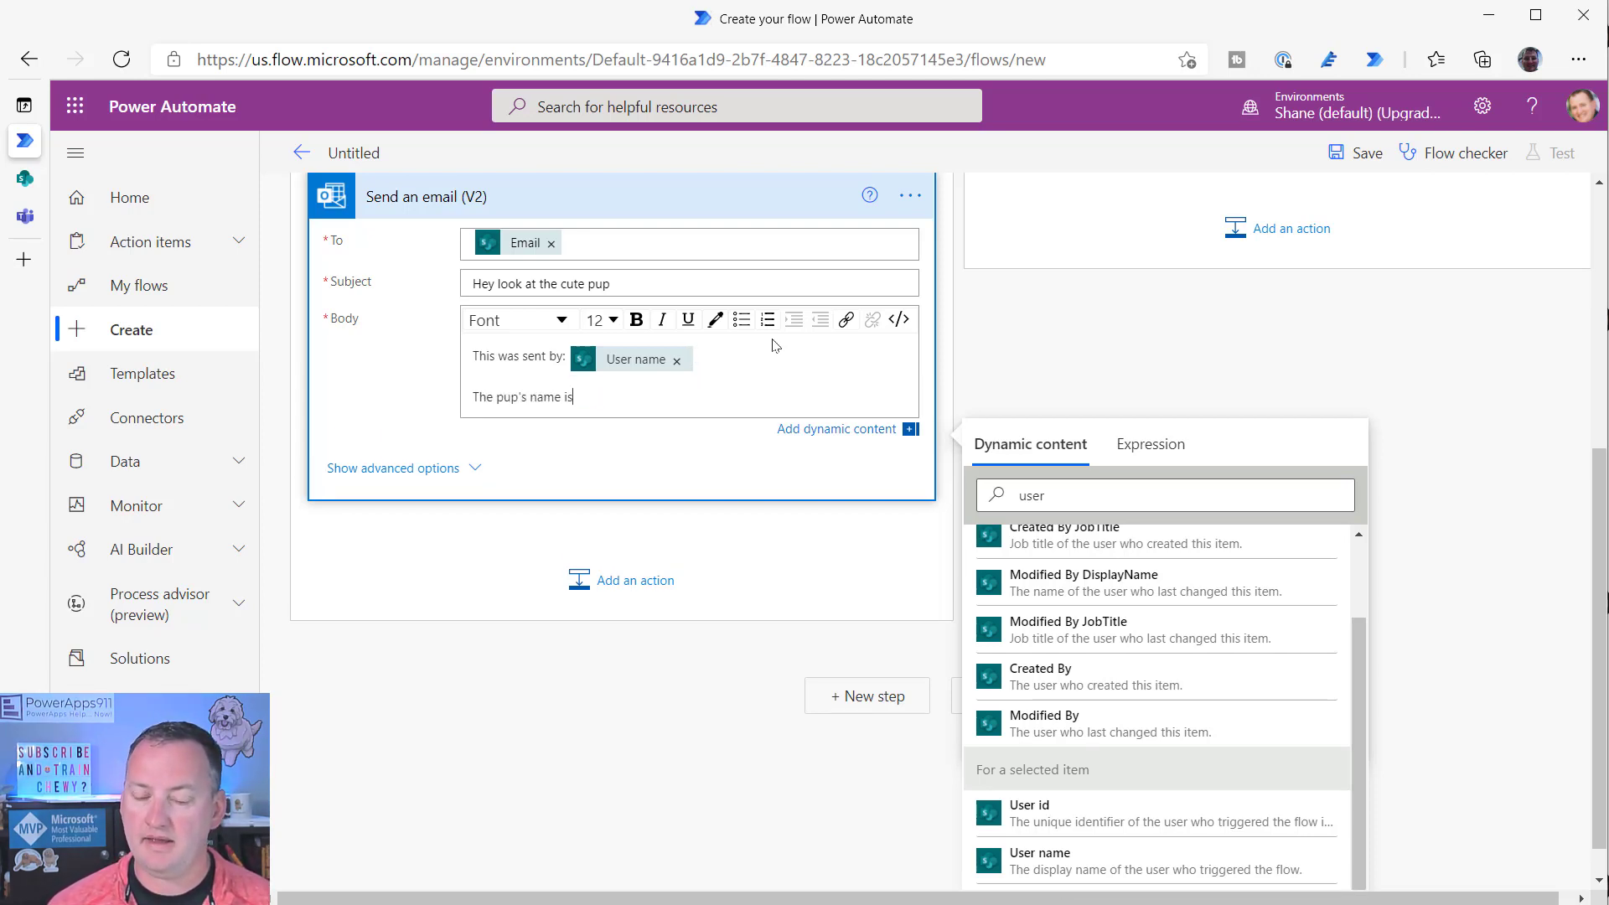
pyautogui.scroll(2, 1149, 570)
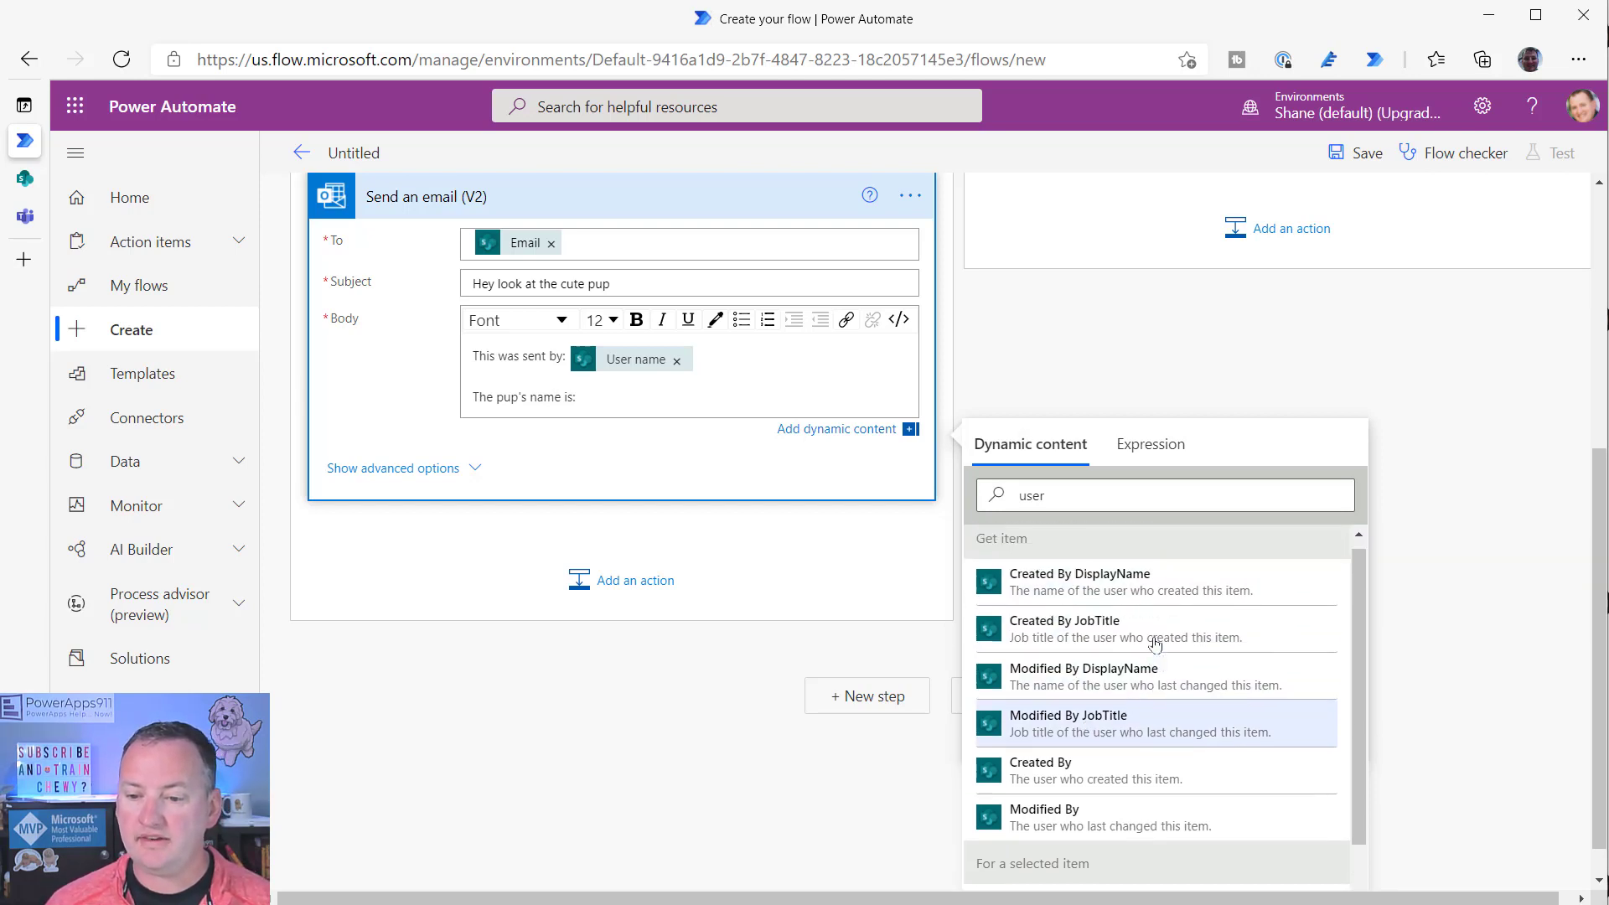
pyautogui.moveTo(1054, 496); pyautogui.dragTo(982, 511)
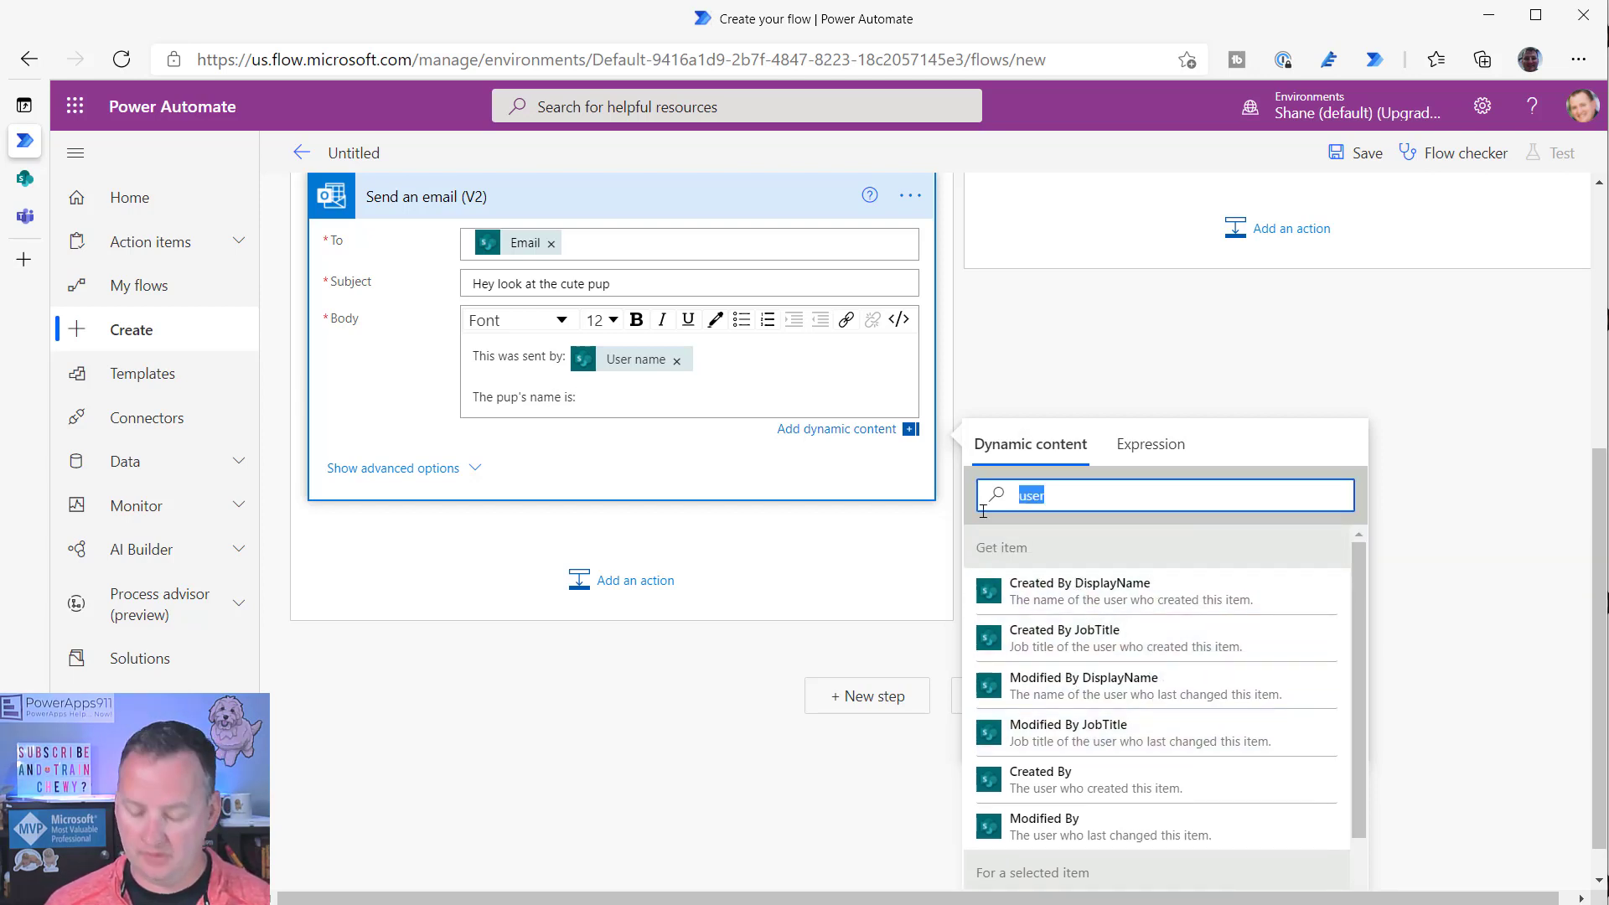
pyautogui.write('nae')
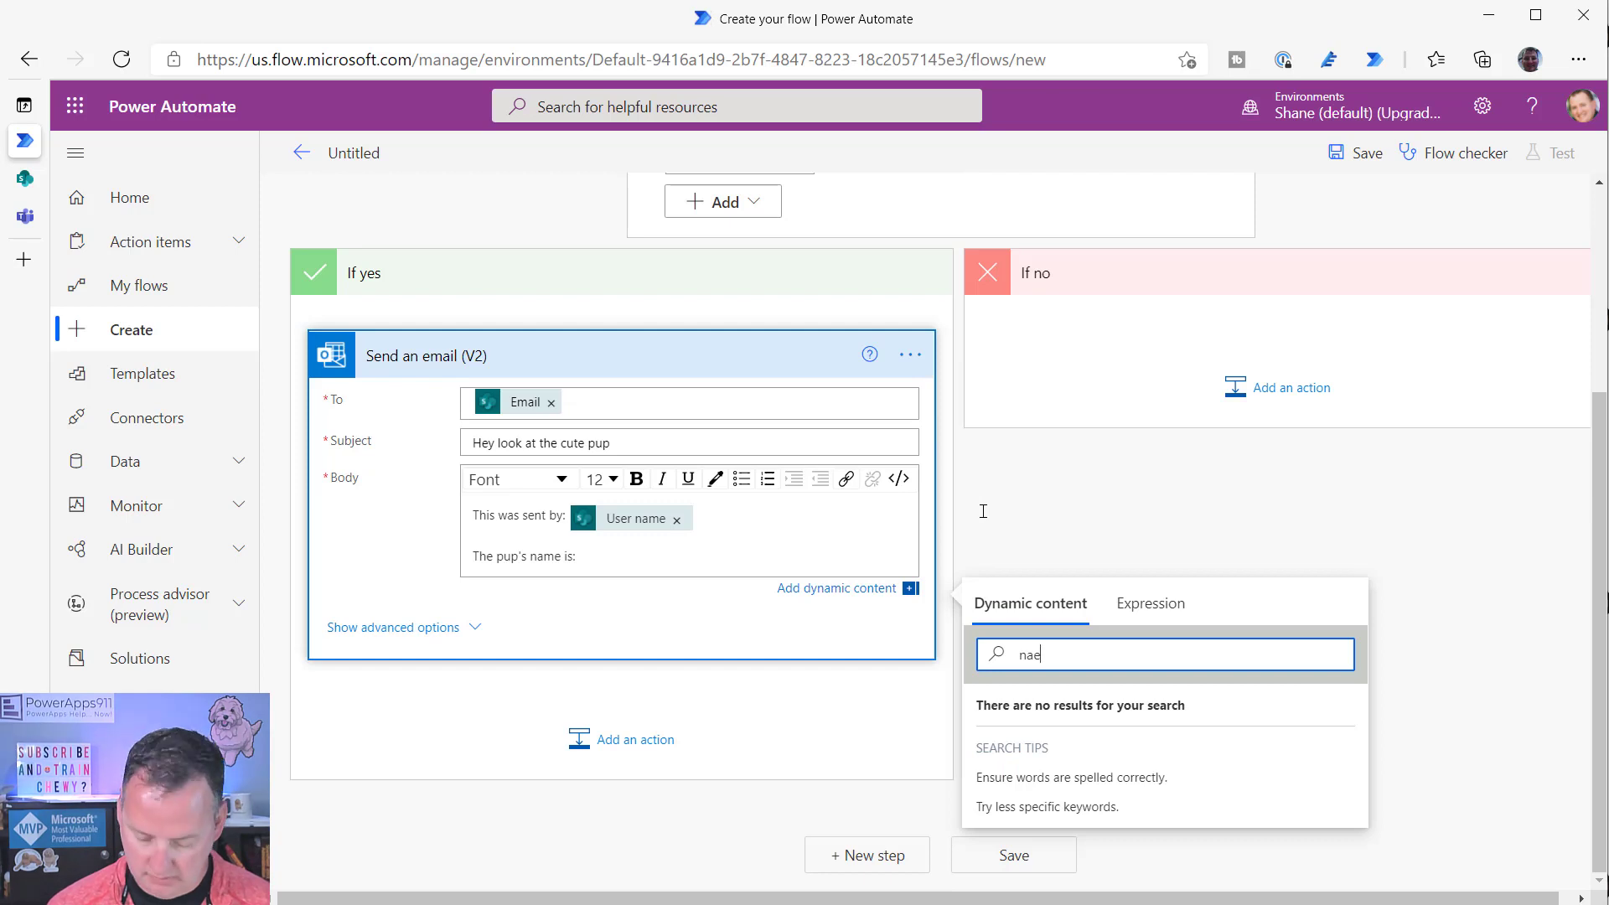
pyautogui.press('BackSpace')
pyautogui.write('me')
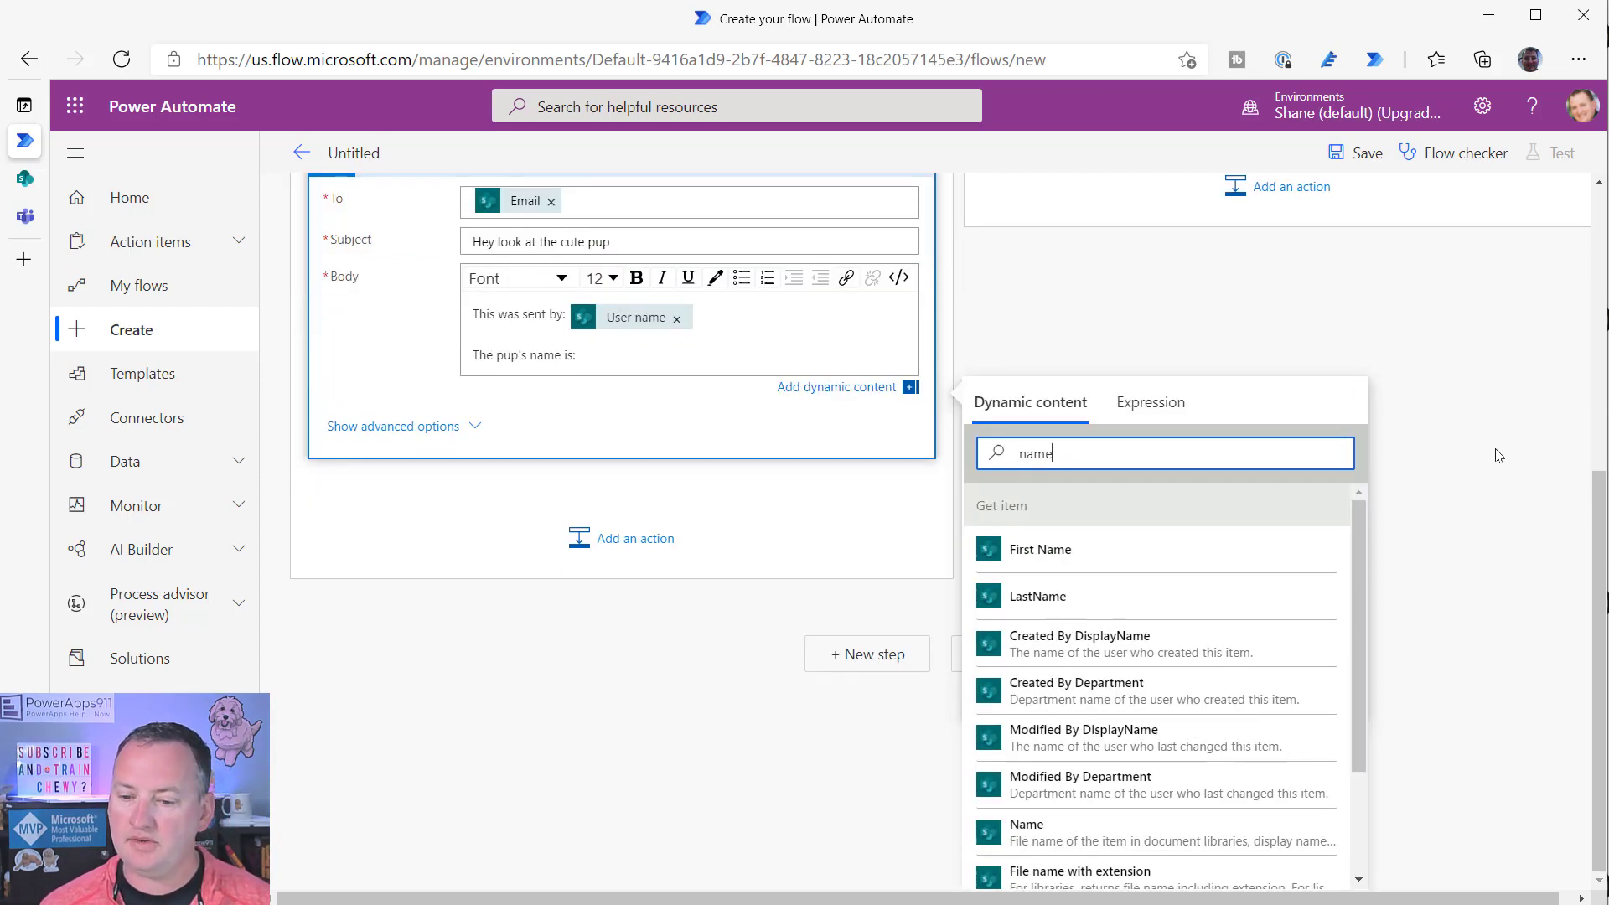
pyautogui.click(1046, 549)
pyautogui.click(1057, 612)
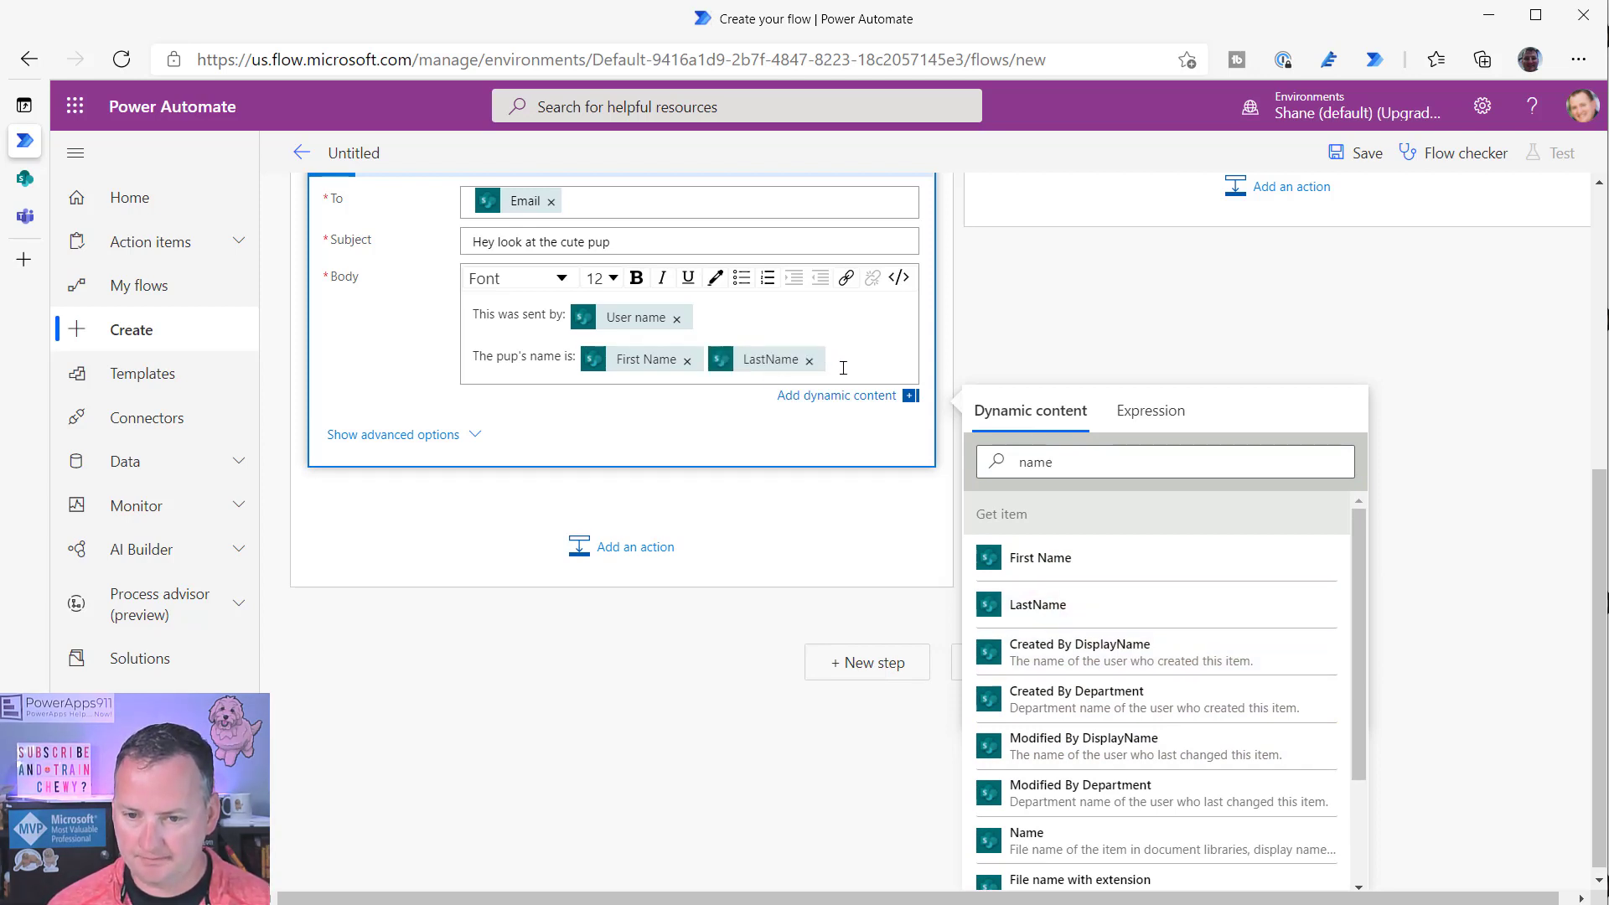
pyautogui.press('Left')
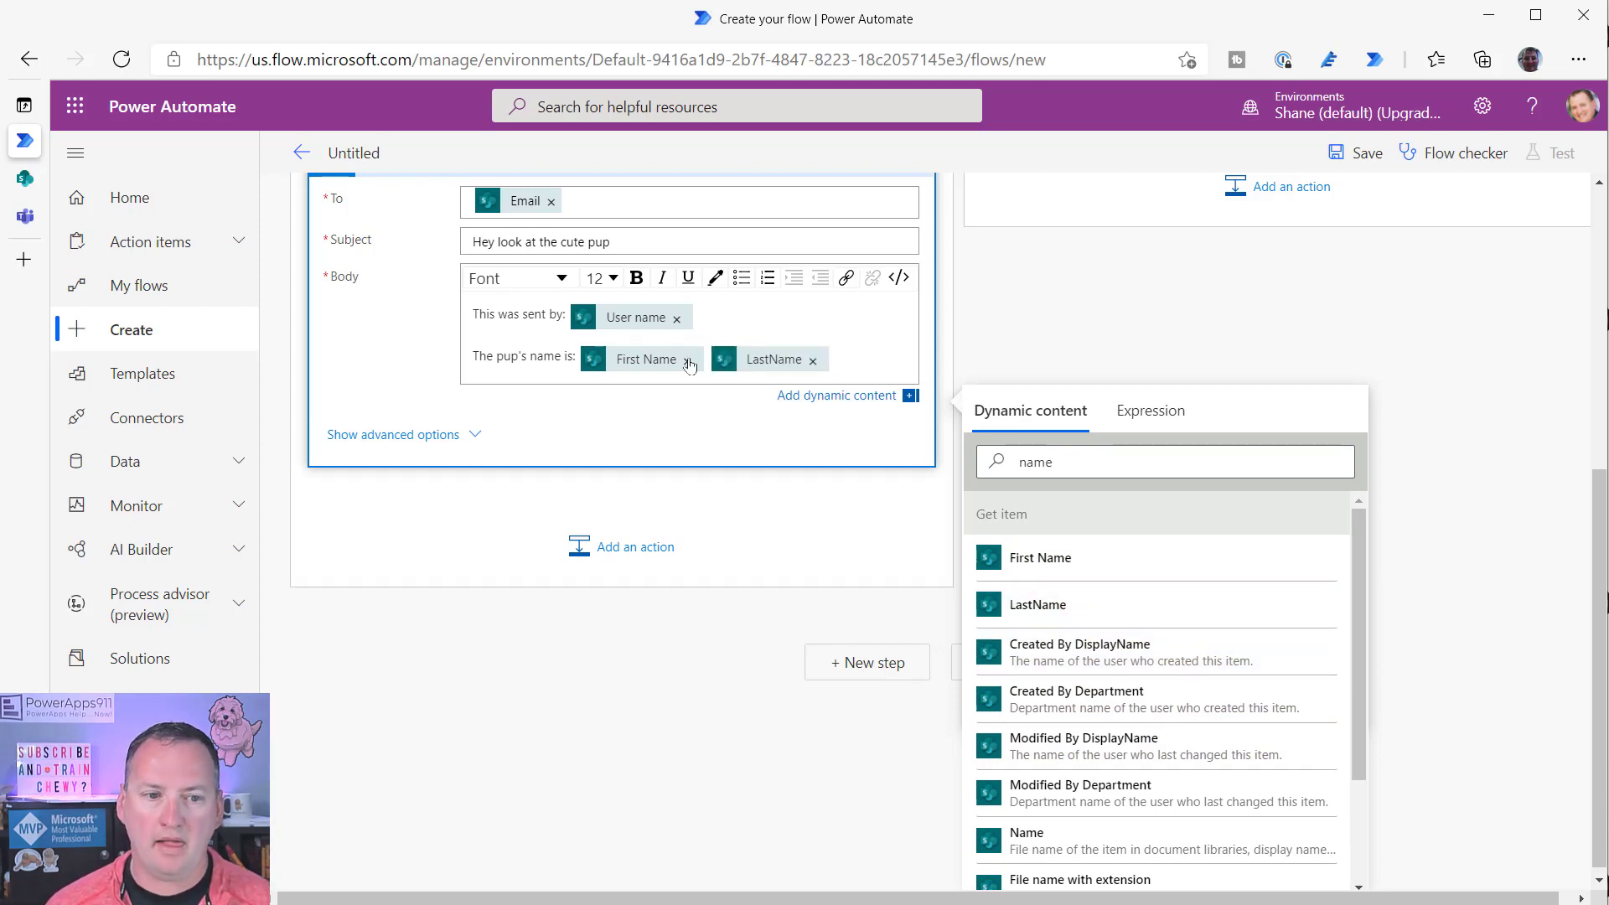
# - Switch to the SharePoint Doggie Data list to check its items and return to the Power Automate flow
pyautogui.click(24, 178)
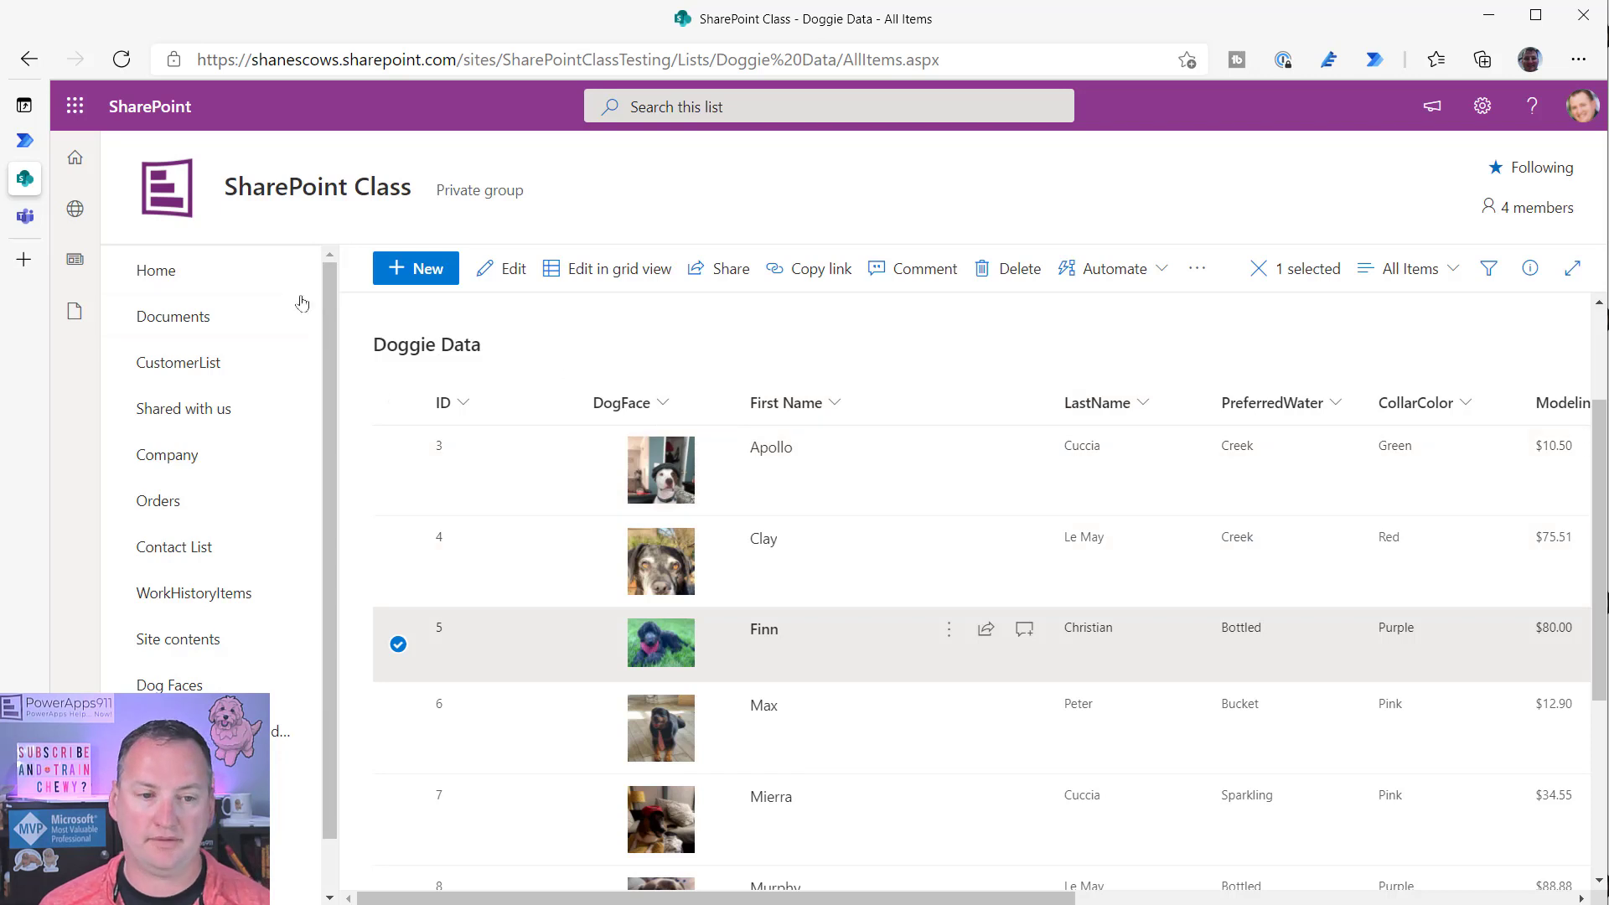
pyautogui.click(27, 145)
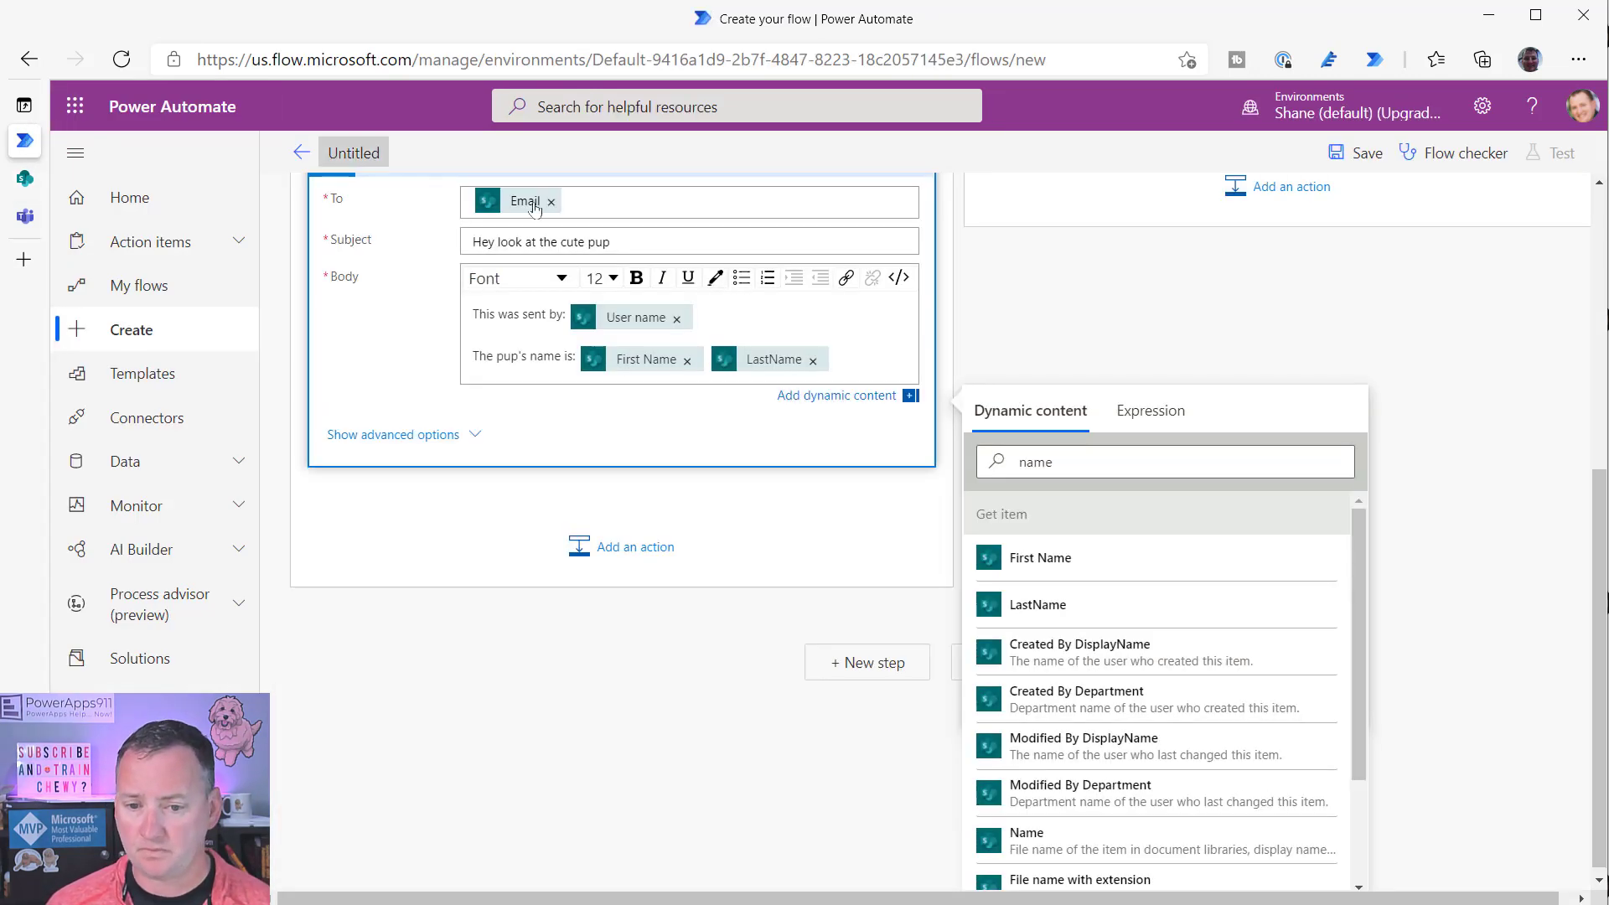
pyautogui.scroll(1, 907, 406)
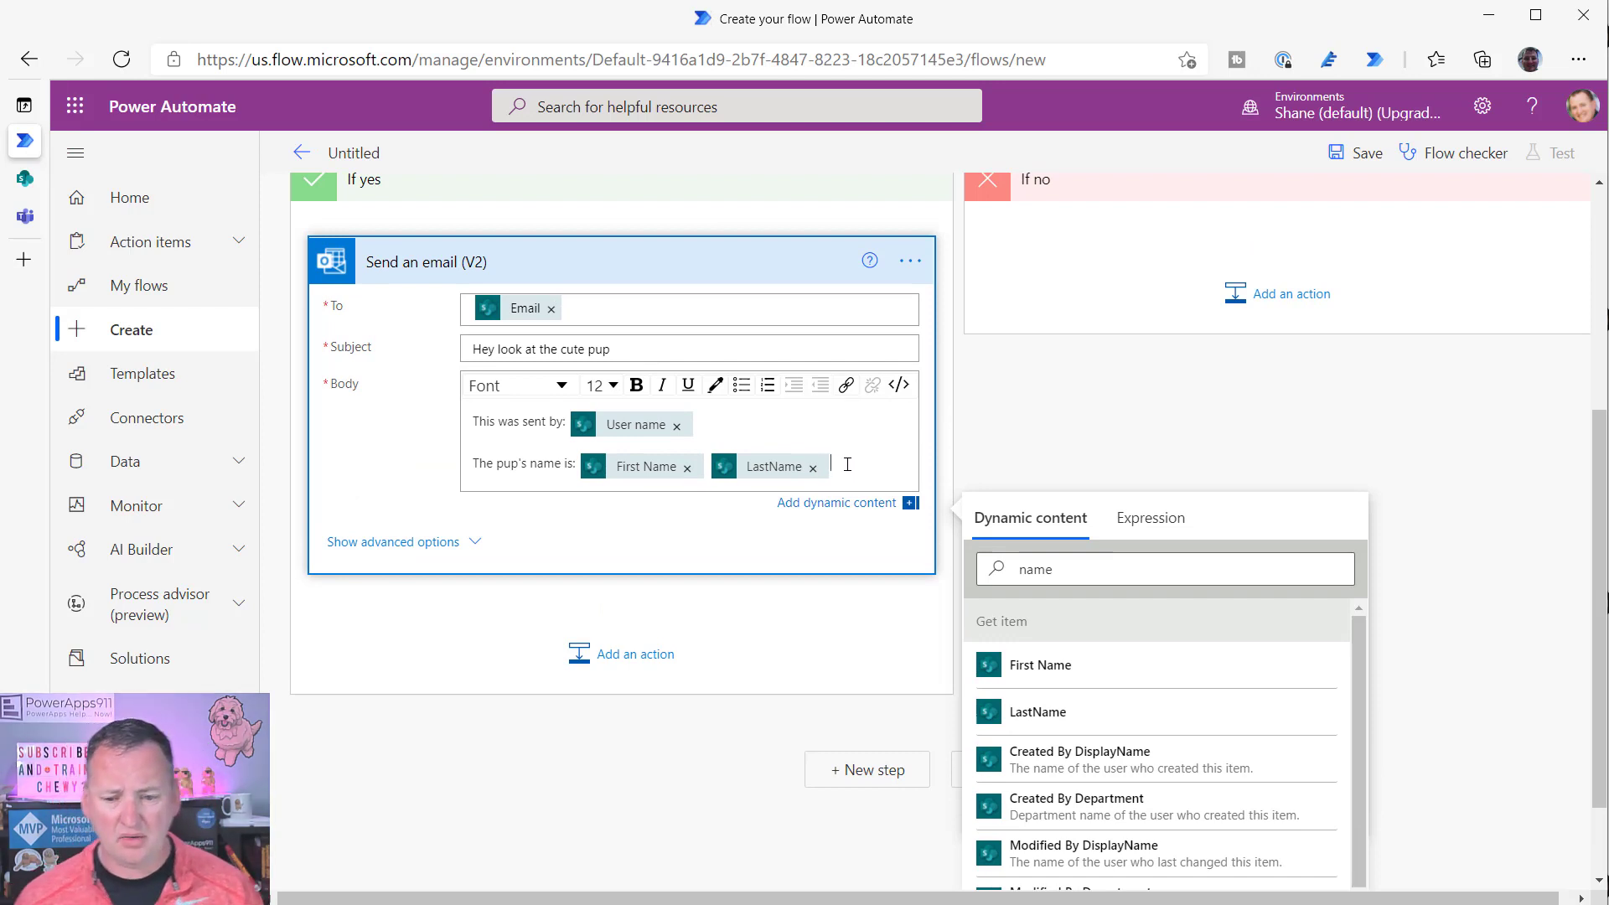
# - Add a body line reading "Link to item:" followed by Get item's Link to item dynamic value
pyautogui.press('Return')
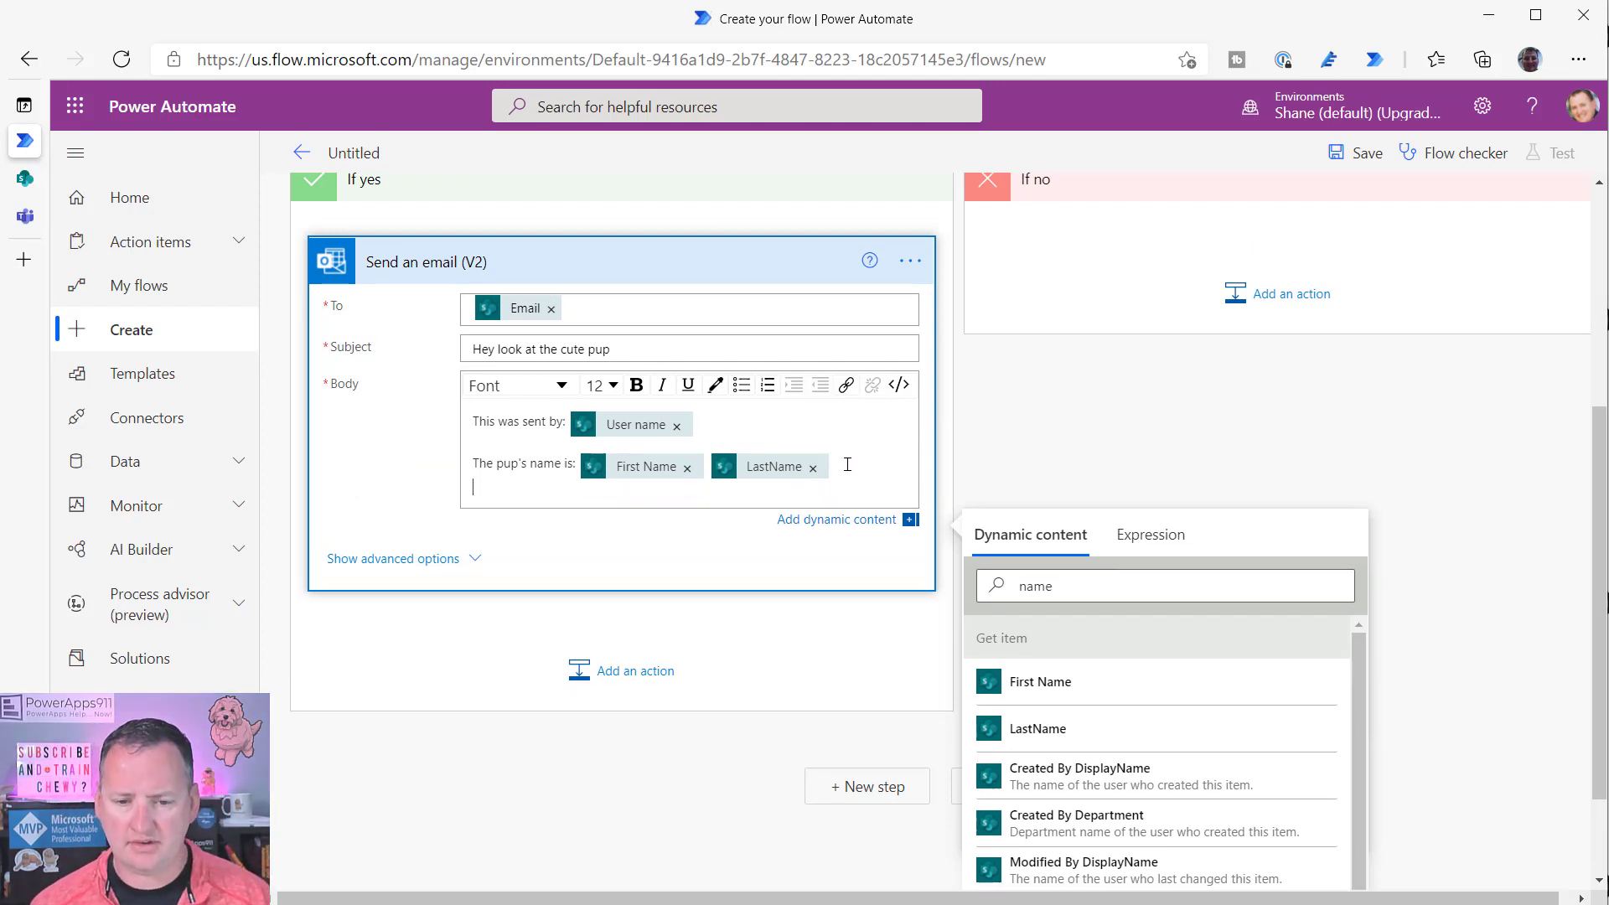
pyautogui.press('Return')
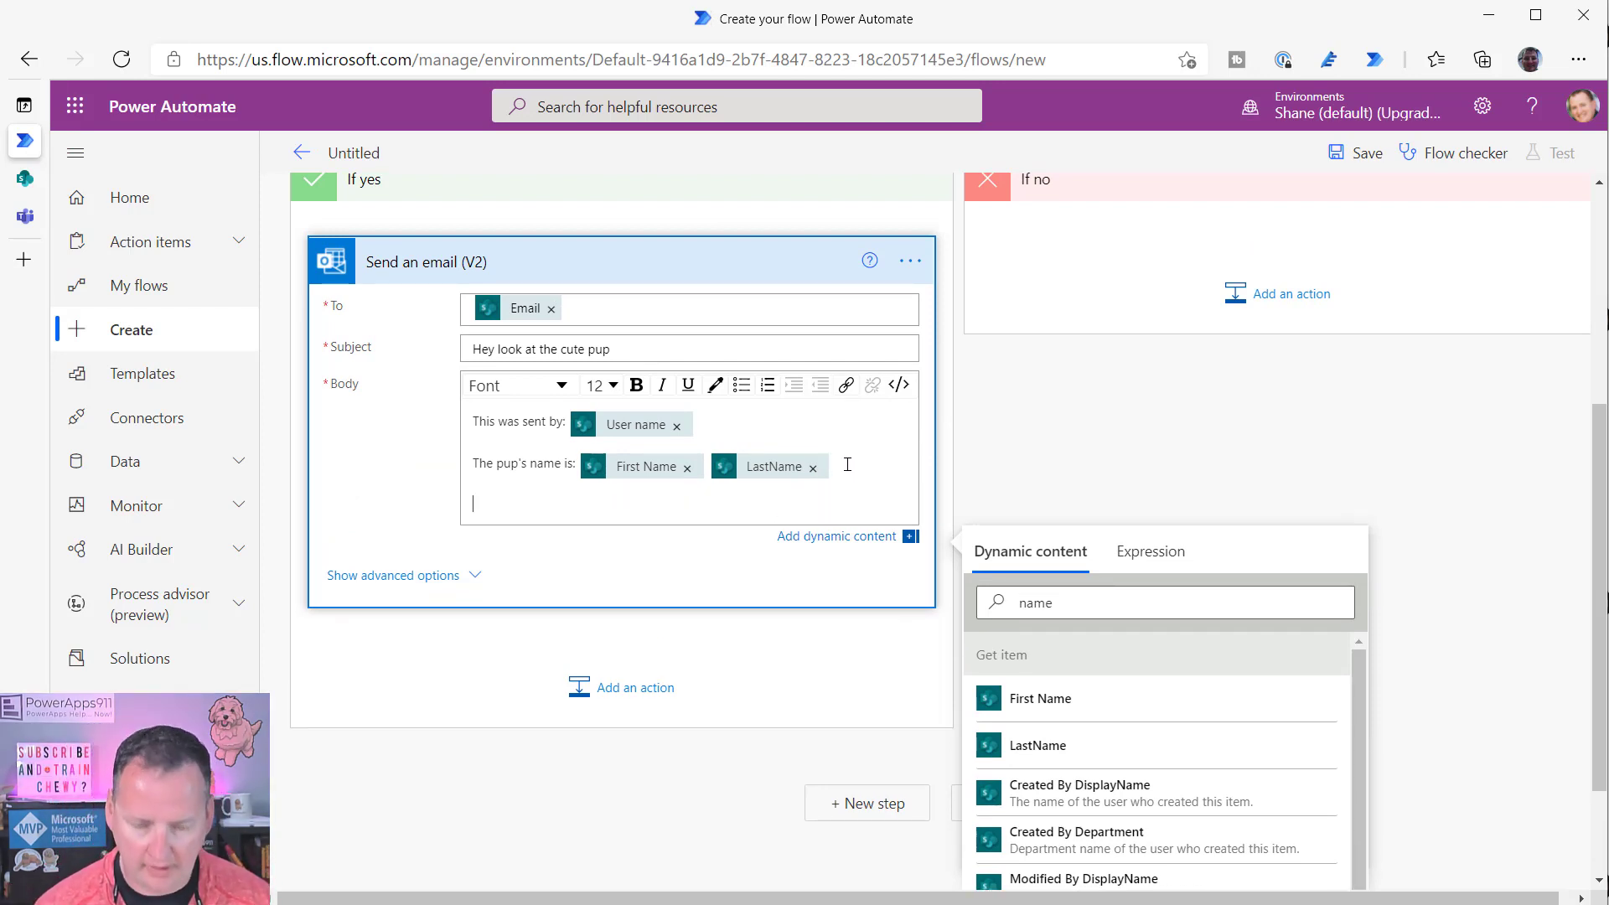
pyautogui.write('Link to item:')
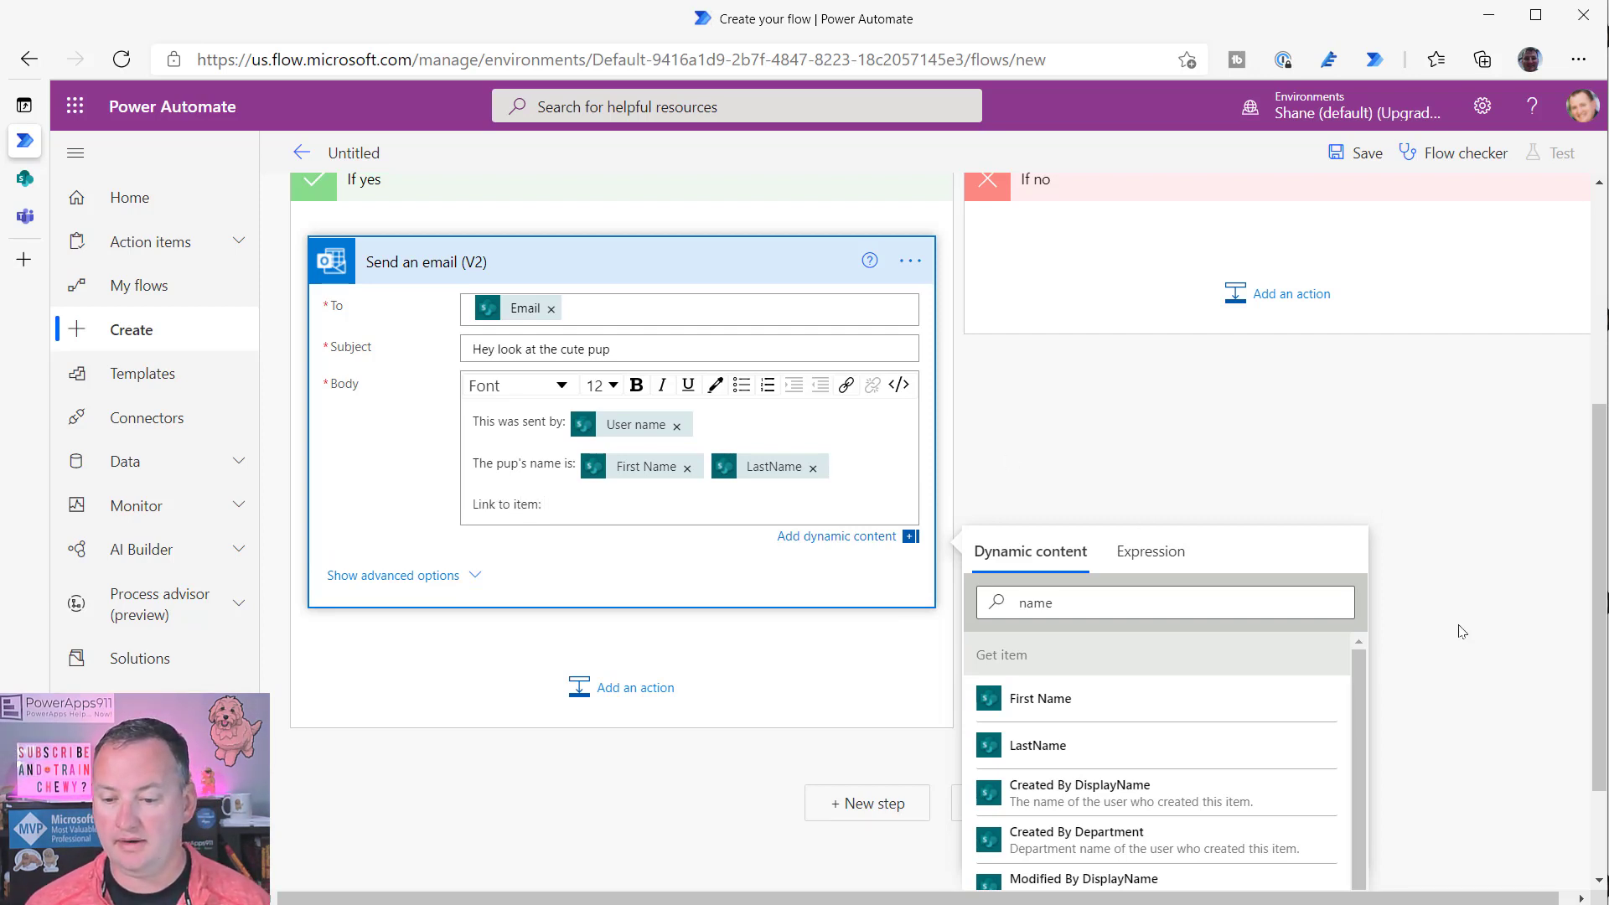
pyautogui.scroll(-2, 1010, 461)
pyautogui.scroll(-2, 1157, 628)
pyautogui.doubleClick(1155, 452)
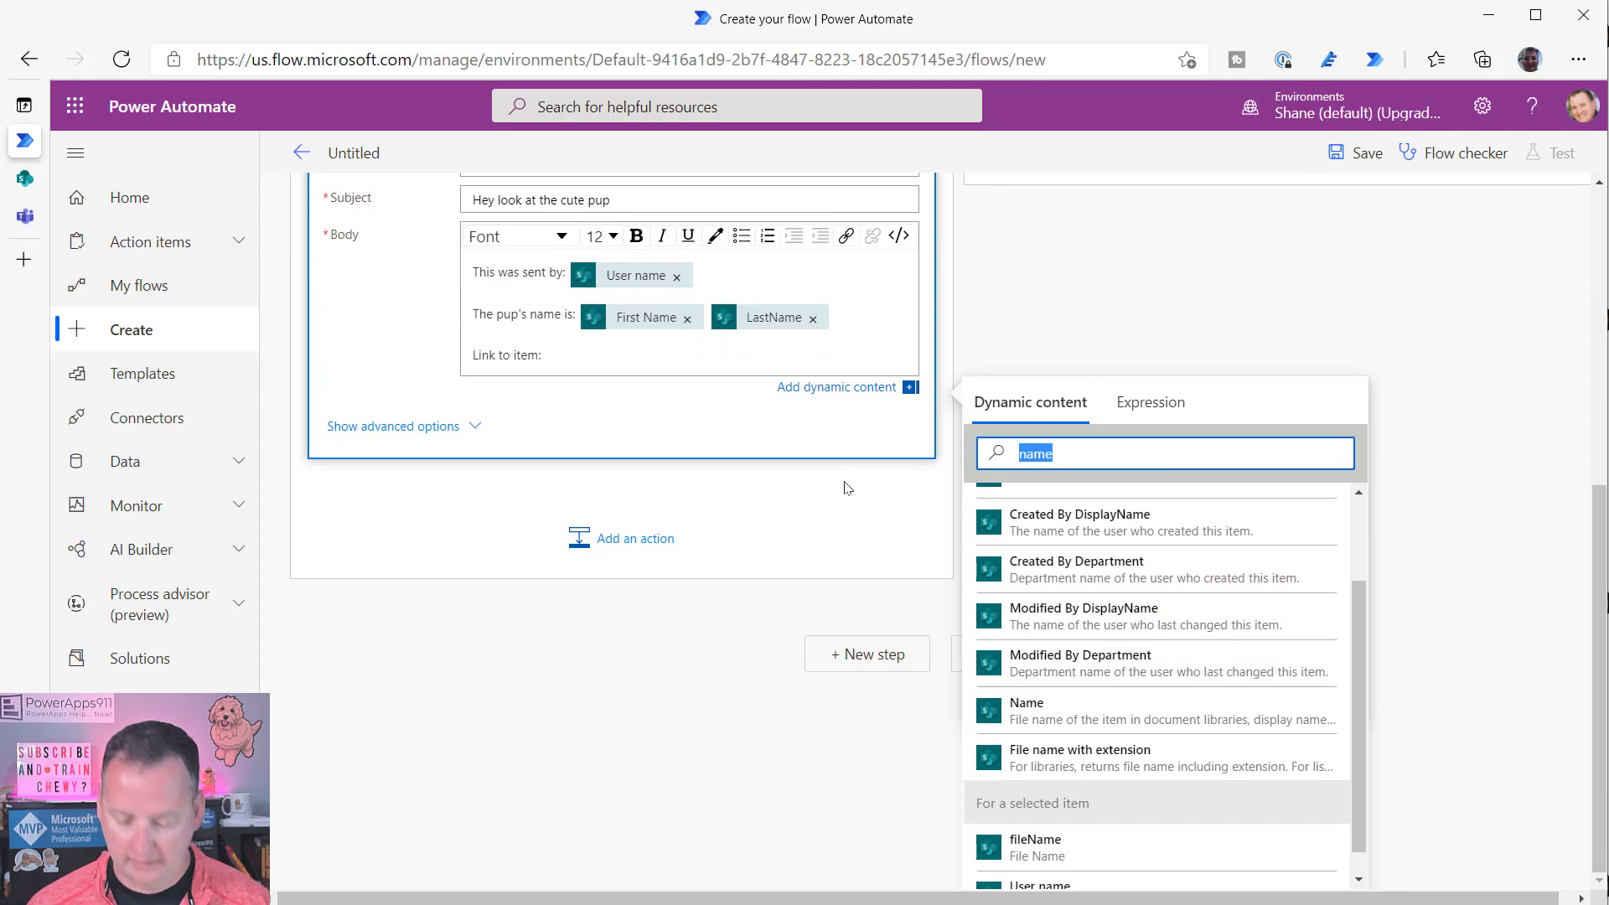
pyautogui.write('link')
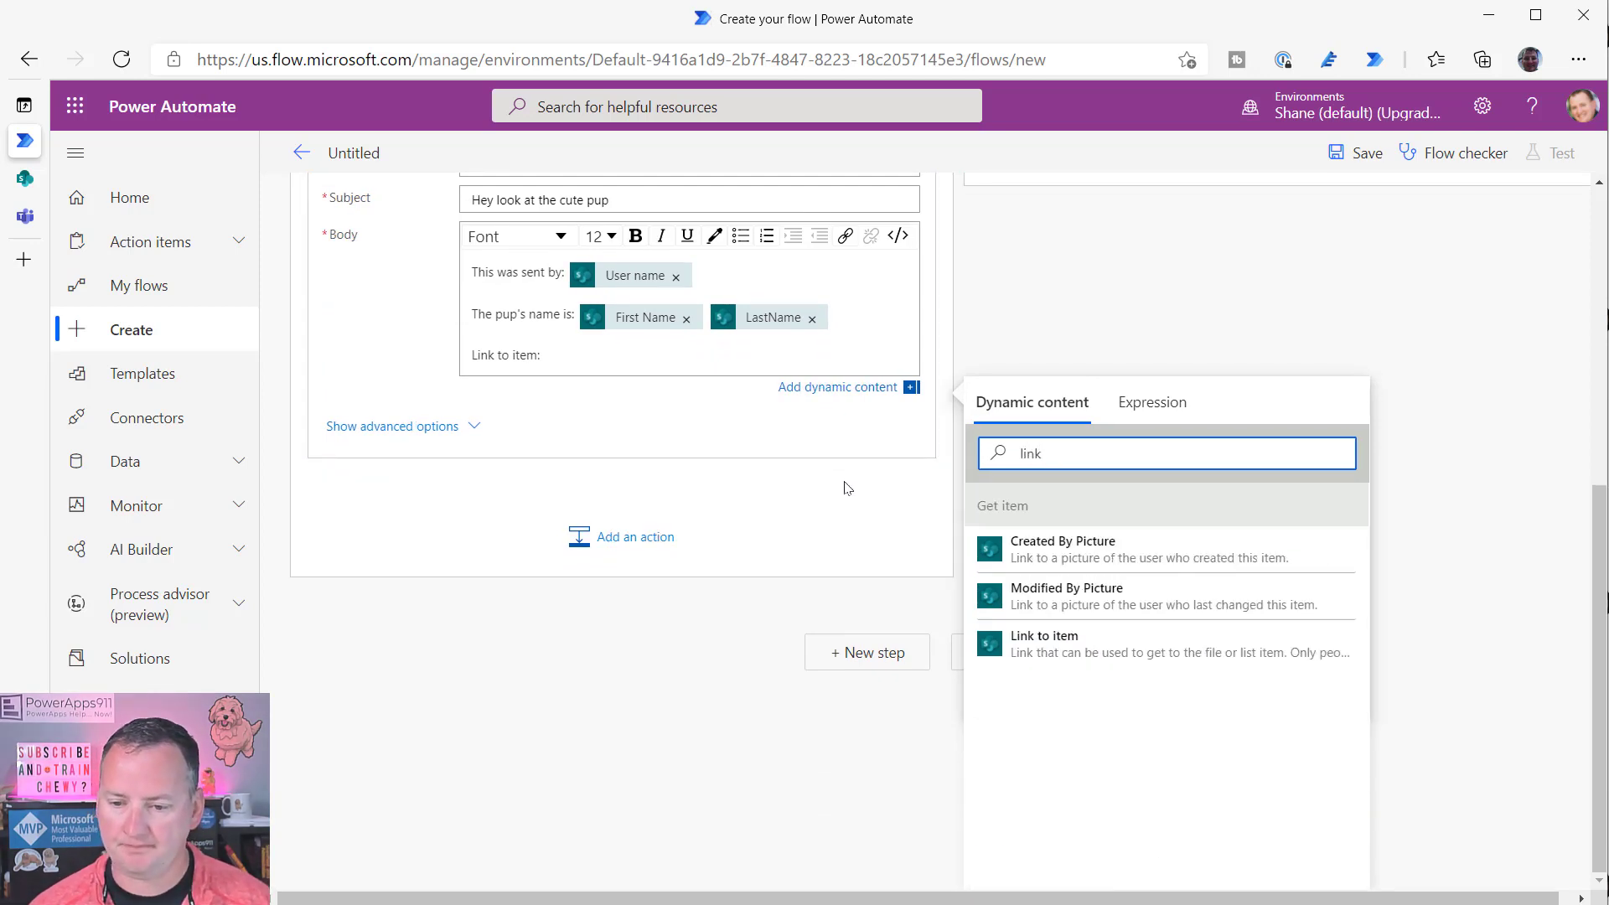
pyautogui.click(1091, 652)
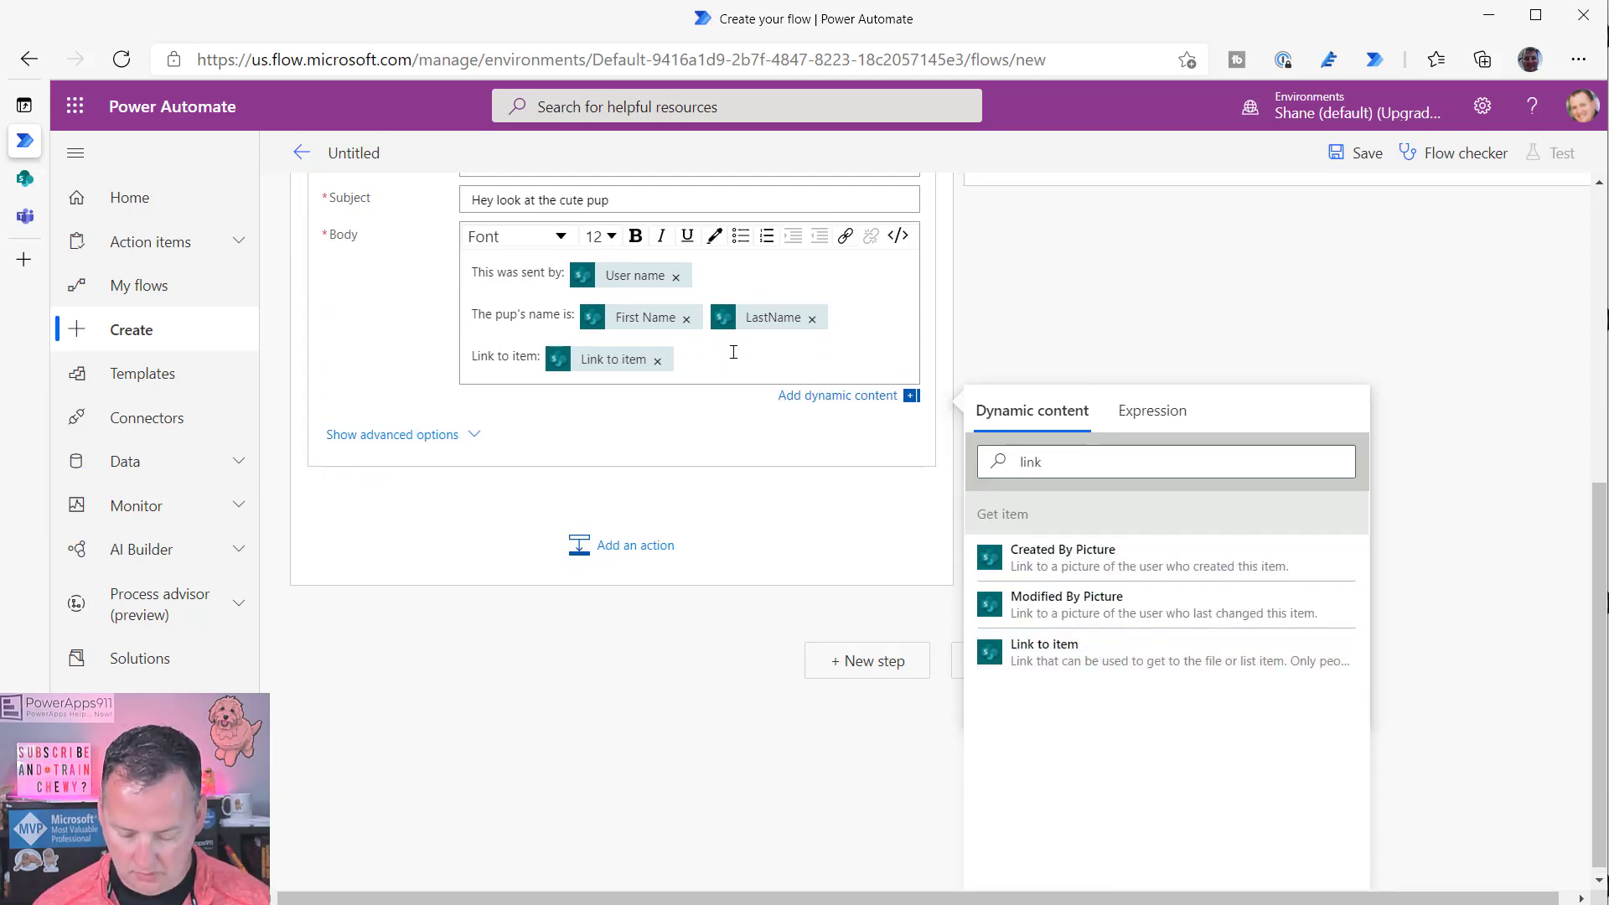
# - Add a body line reading "Link to pup face:" followed by Get item's DogFace dynamic value
pyautogui.press('Return')
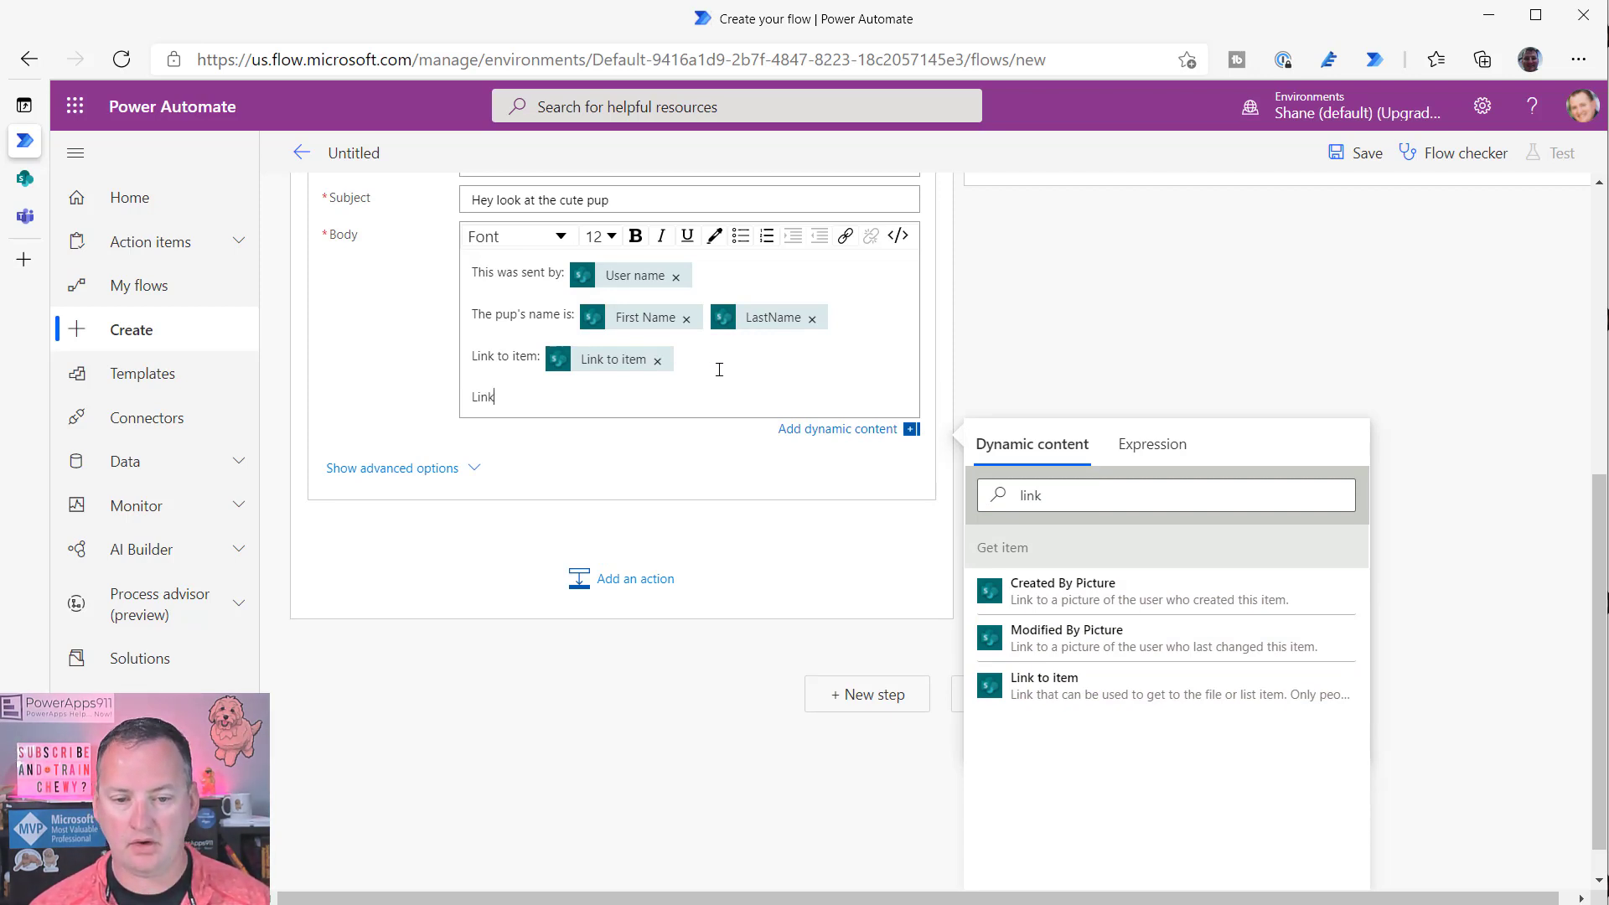
pyautogui.write('Link to pup face:')
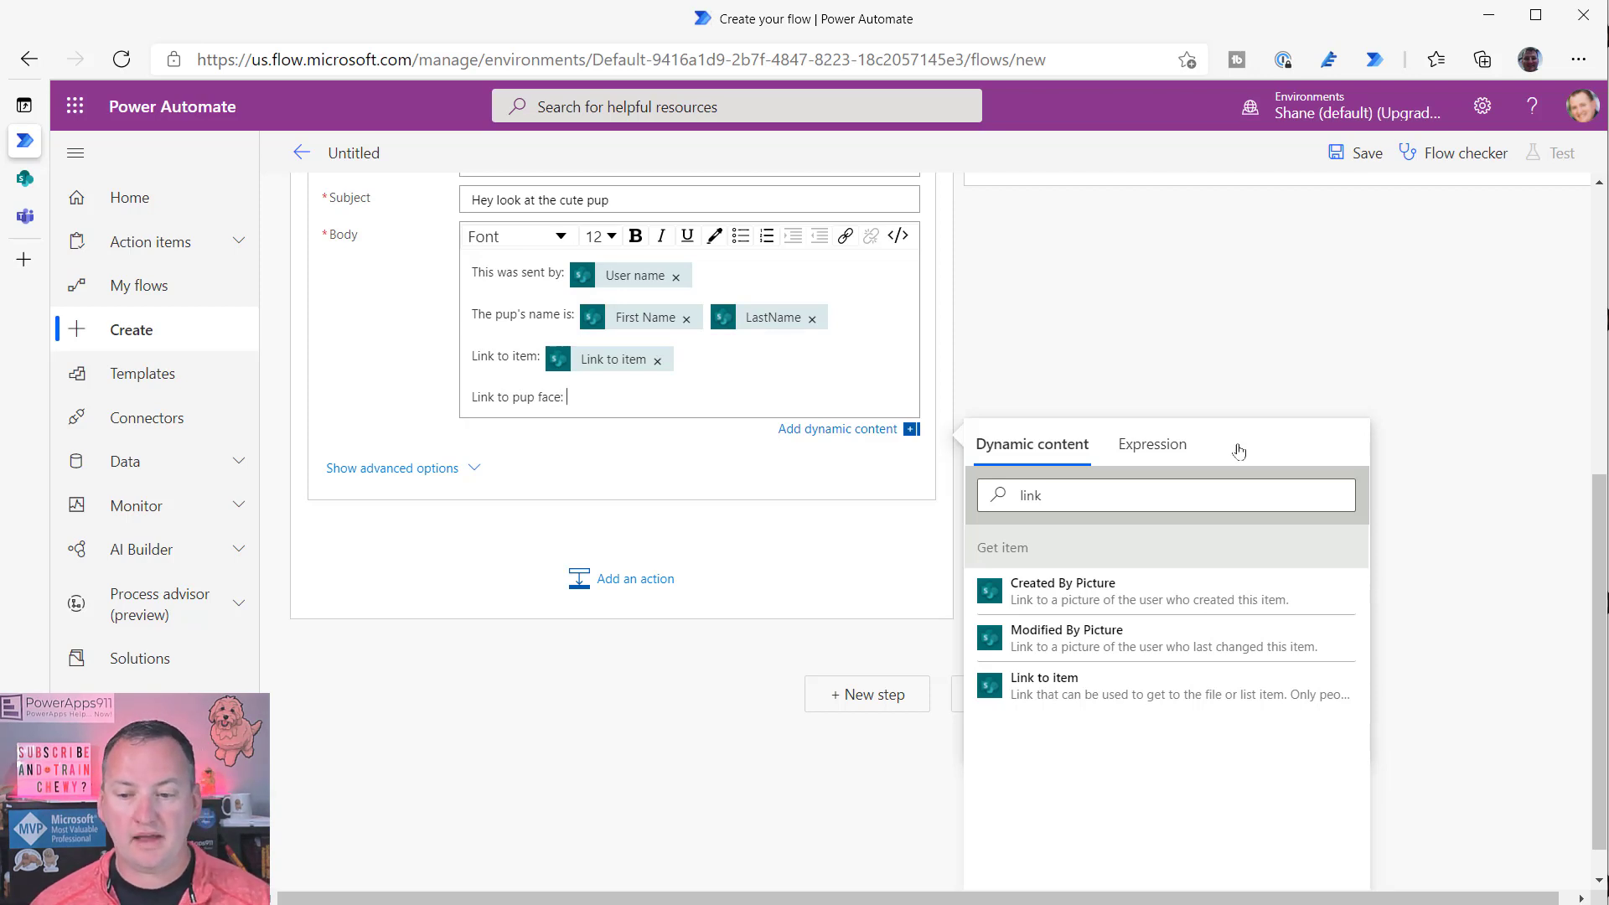
pyautogui.click(999, 505)
pyautogui.write('face')
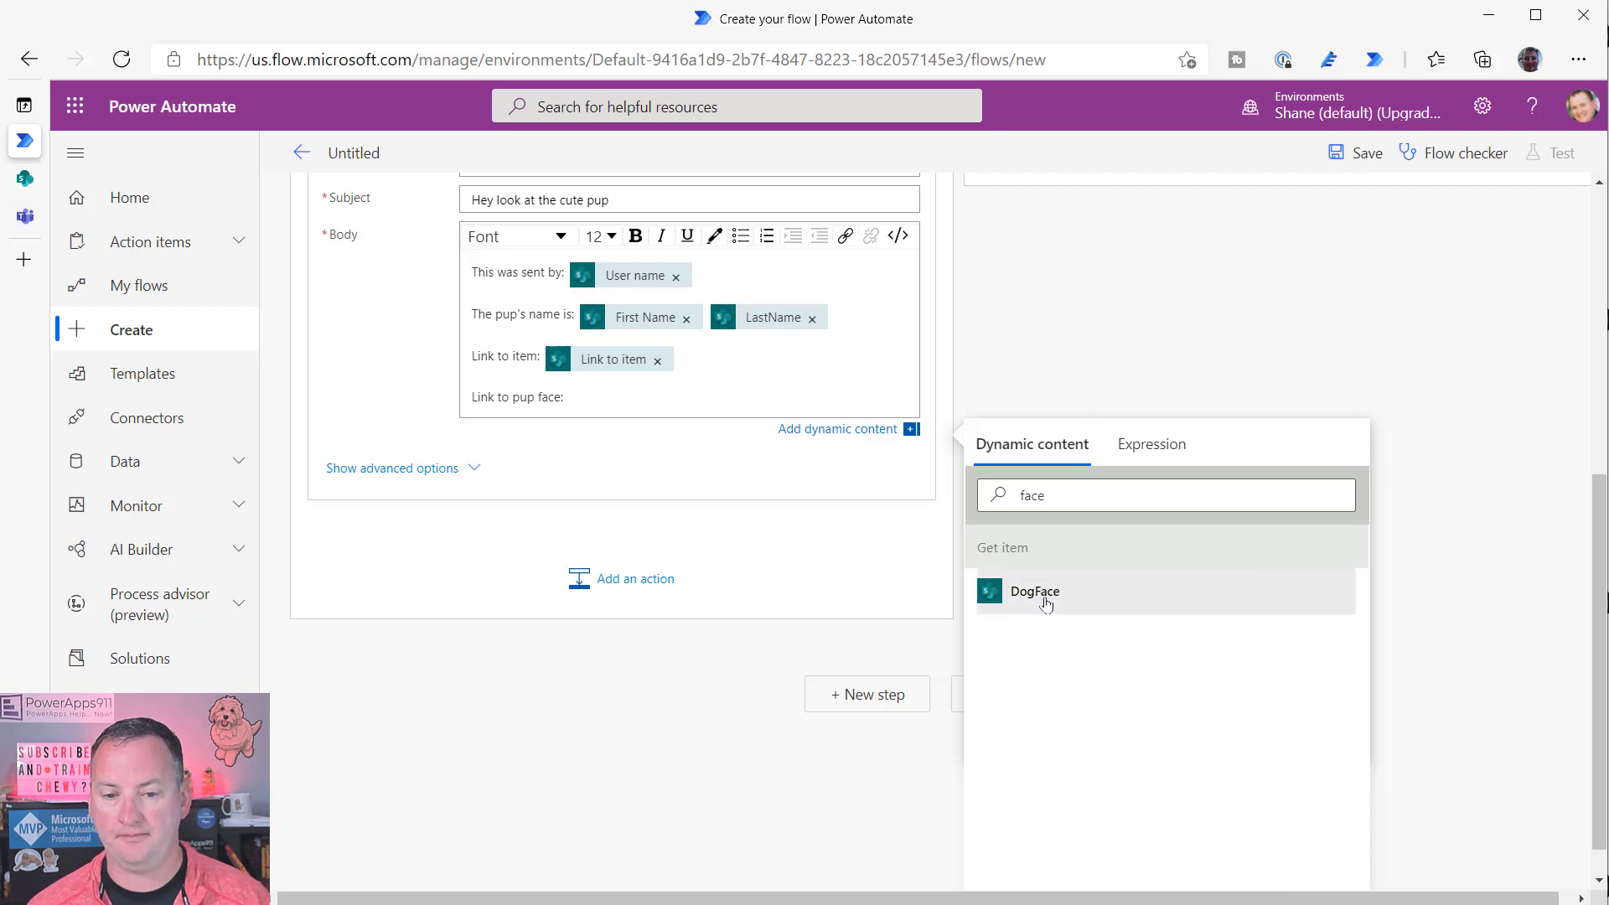
pyautogui.click(1042, 602)
# - Name the flow "Send a pup pic" and save it
pyautogui.scroll(1, 807, 538)
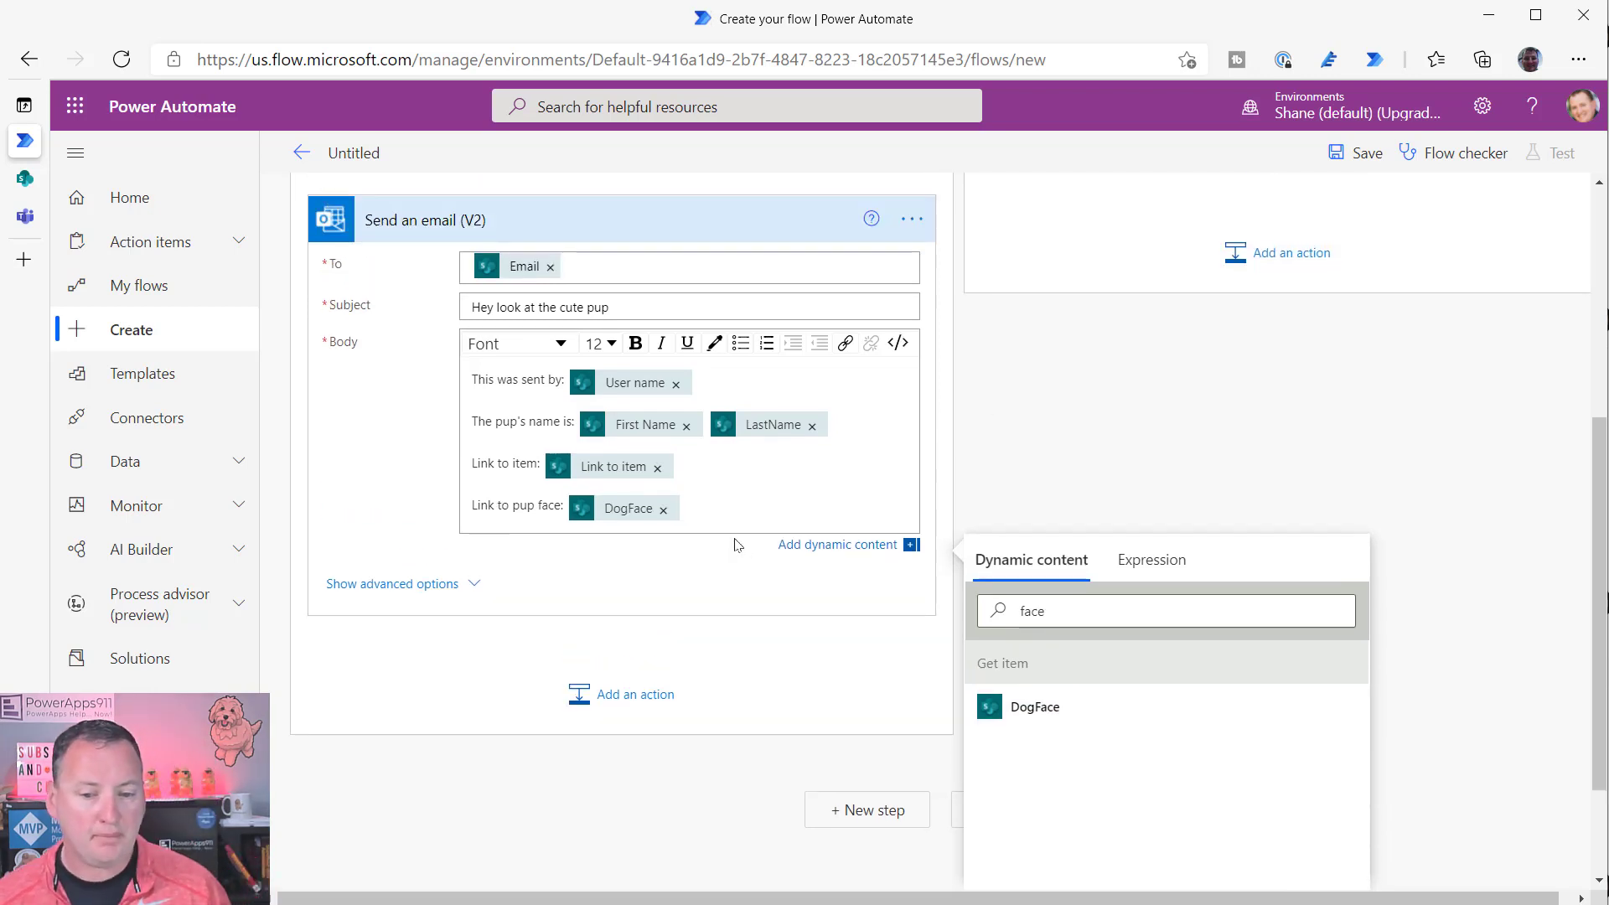
pyautogui.scroll(2, 1086, 430)
pyautogui.scroll(1, 1085, 429)
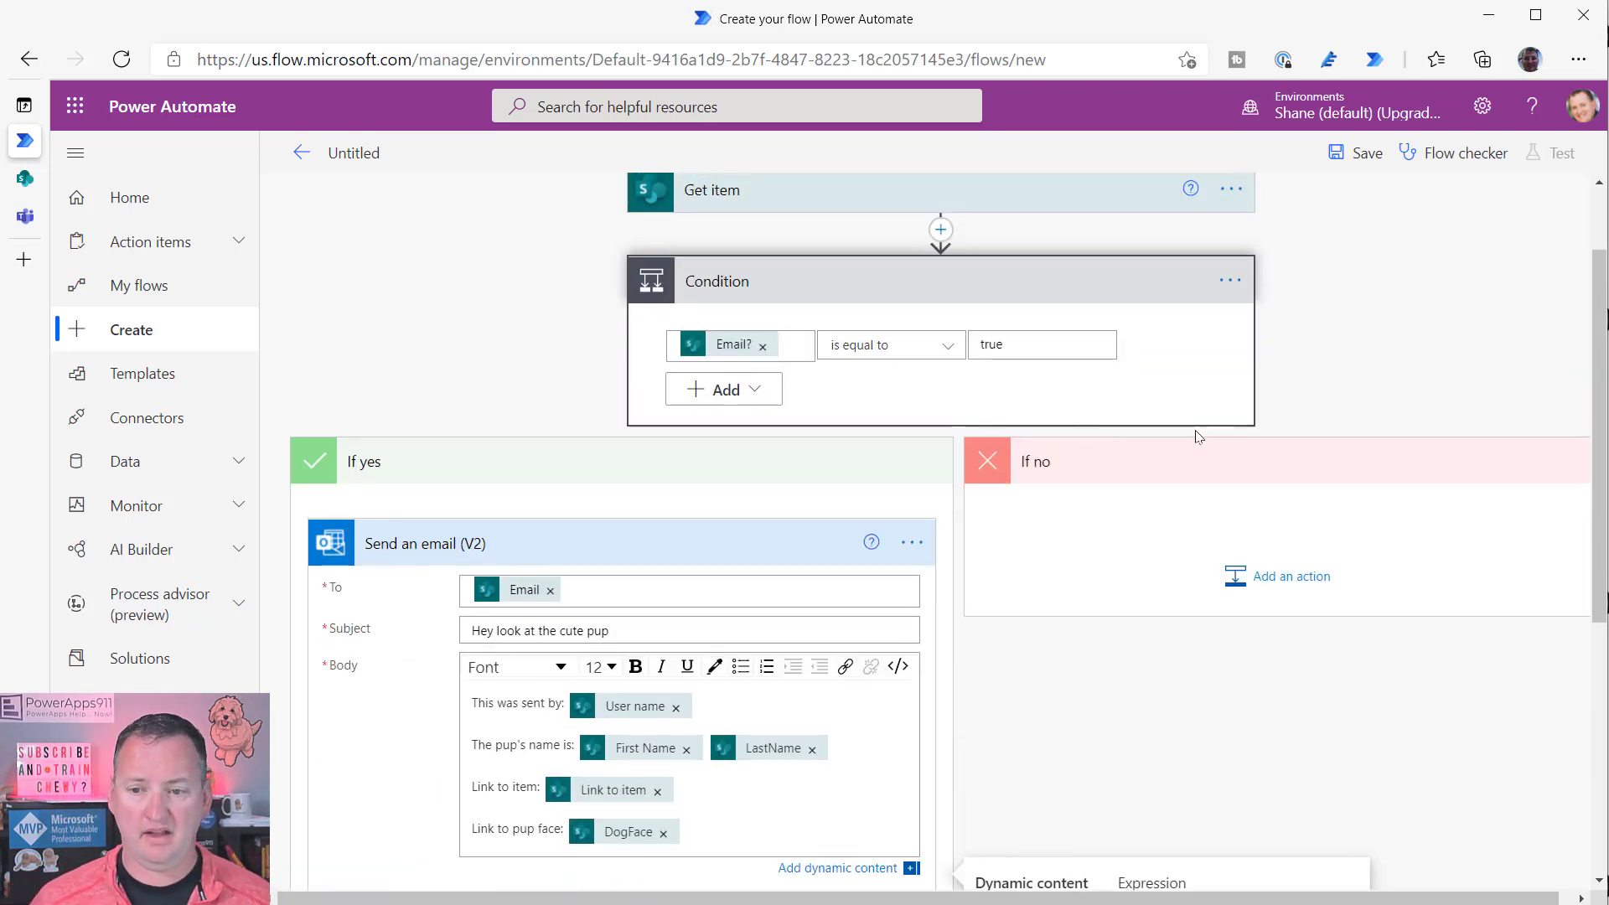
pyautogui.scroll(1, 1199, 427)
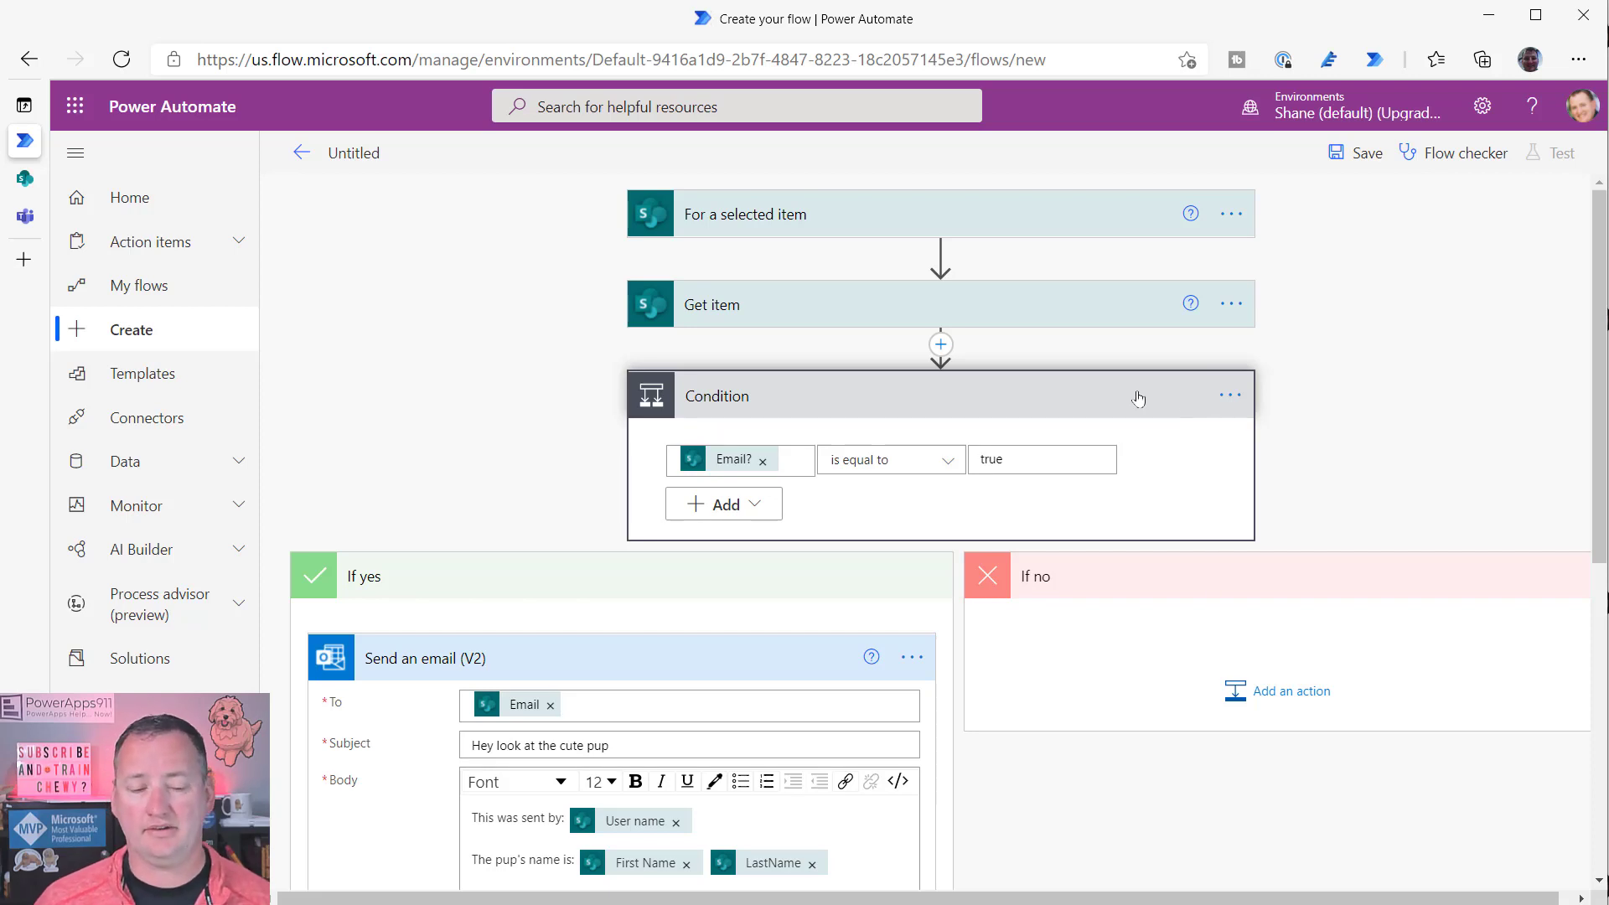
pyautogui.click(378, 151)
pyautogui.scroll(-2, 822, 632)
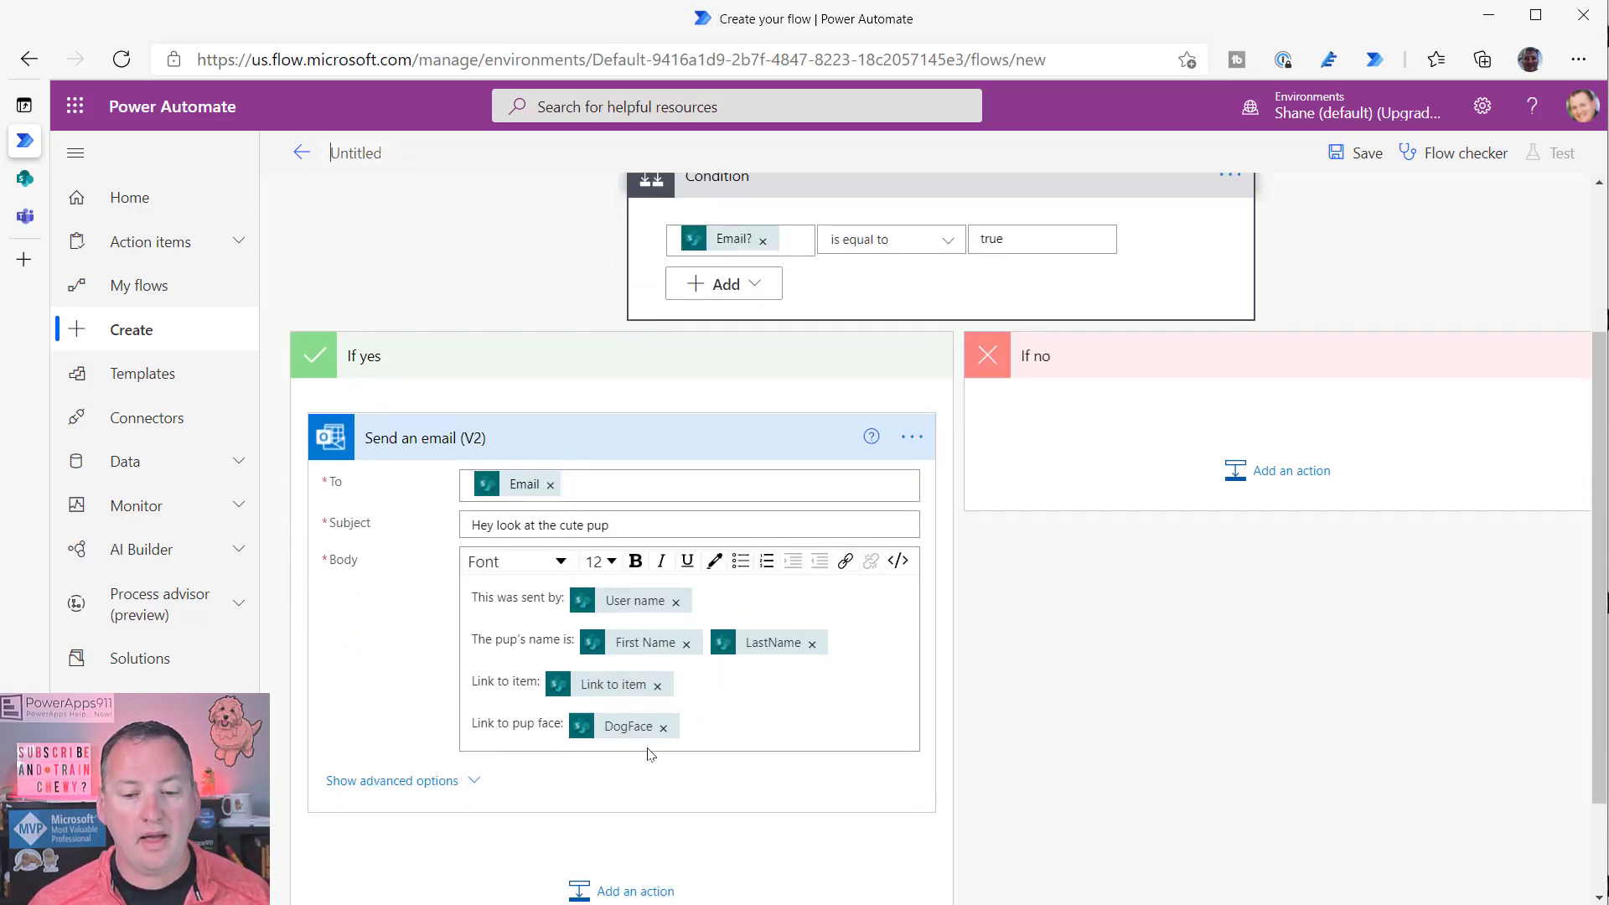
pyautogui.moveTo(646, 643)
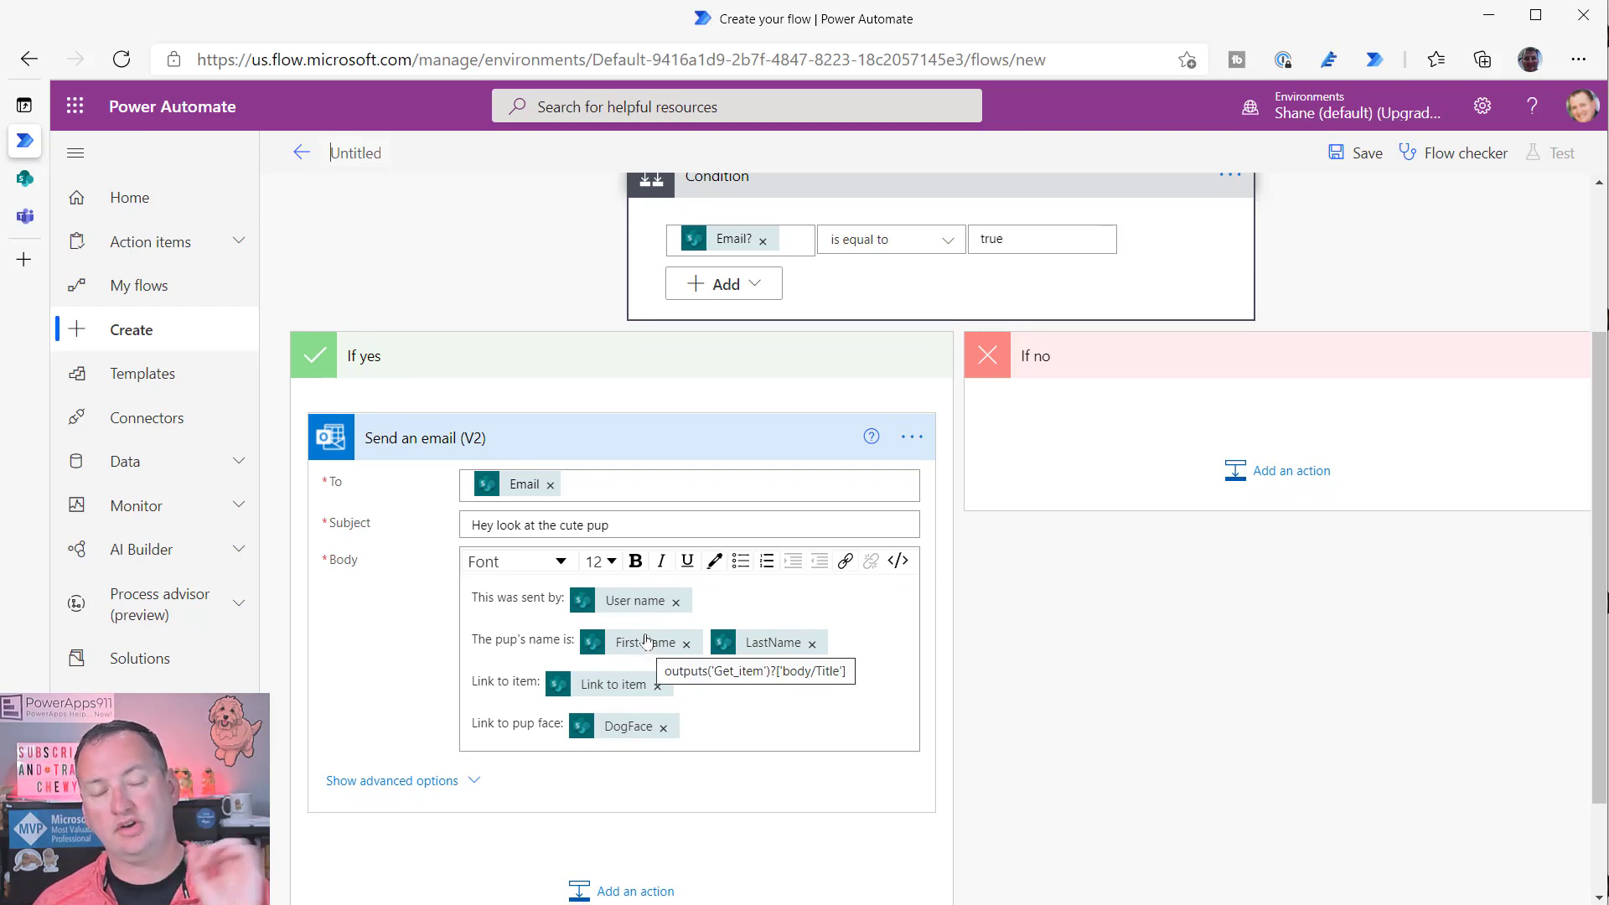
pyautogui.scroll(2, 654, 620)
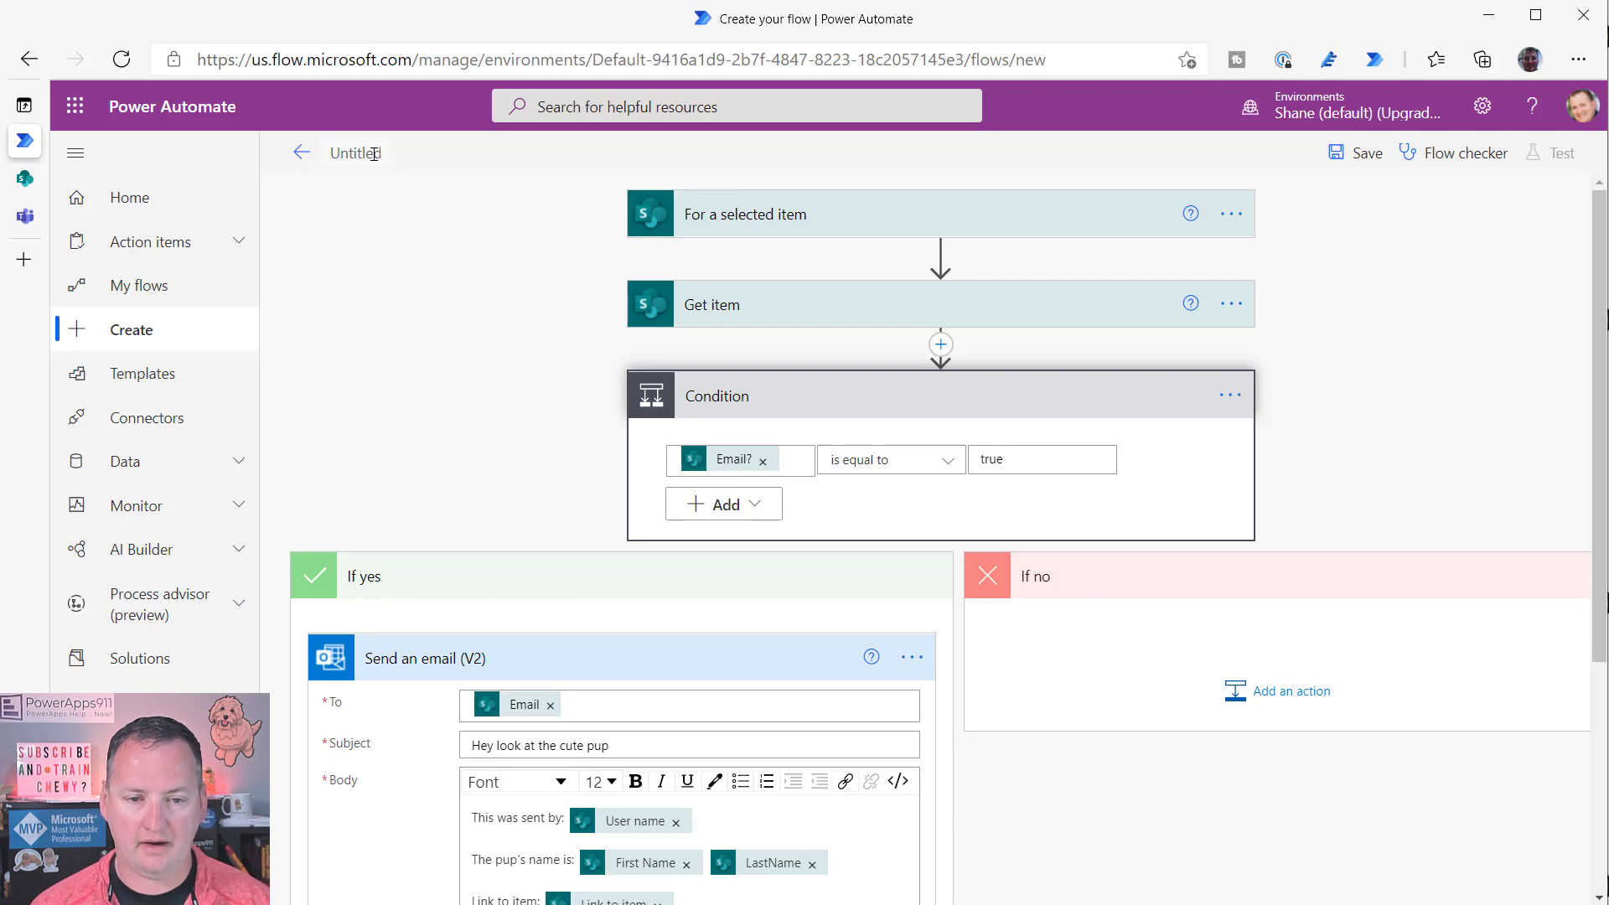
pyautogui.hotkey('ctrl', 'a')
pyautogui.write('Send a pup pi')
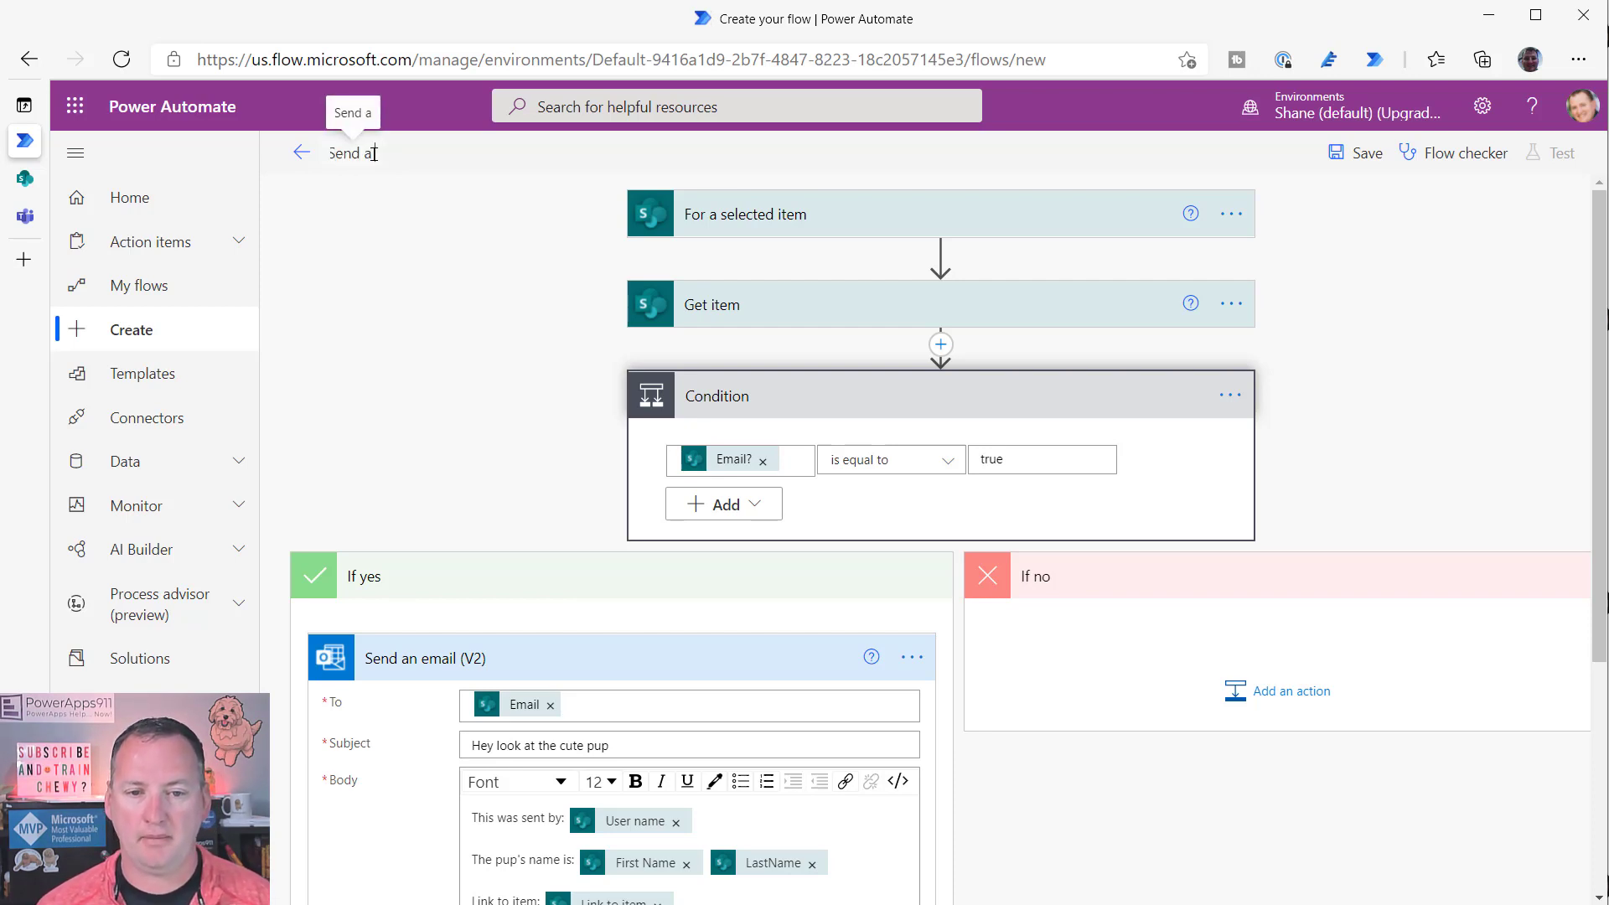
pyautogui.write('c')
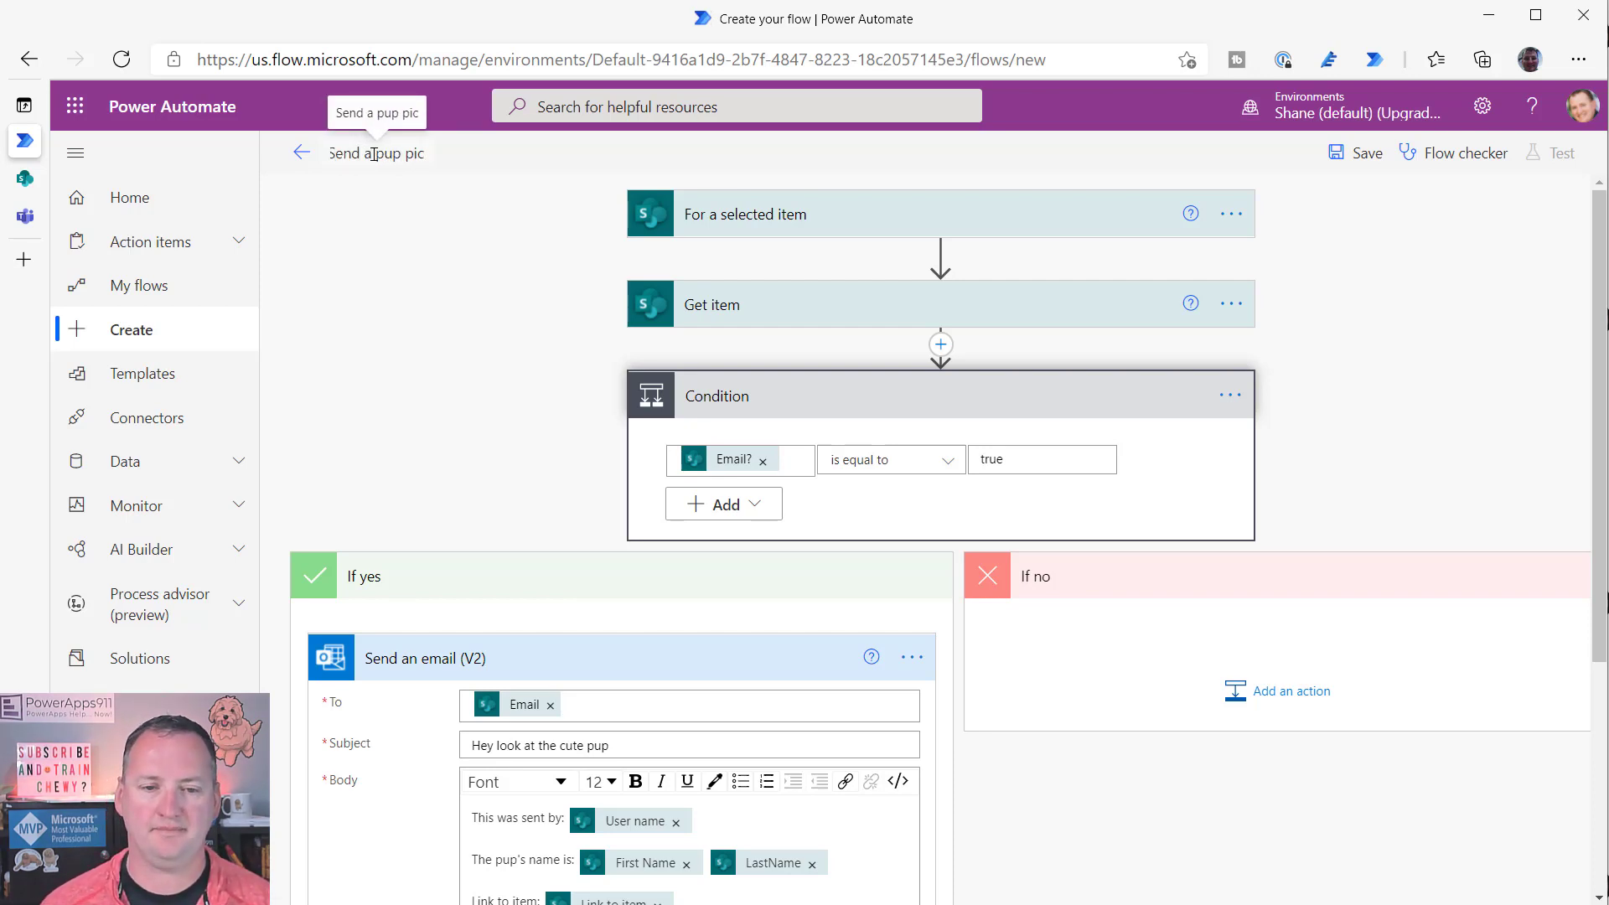
pyautogui.click(1366, 155)
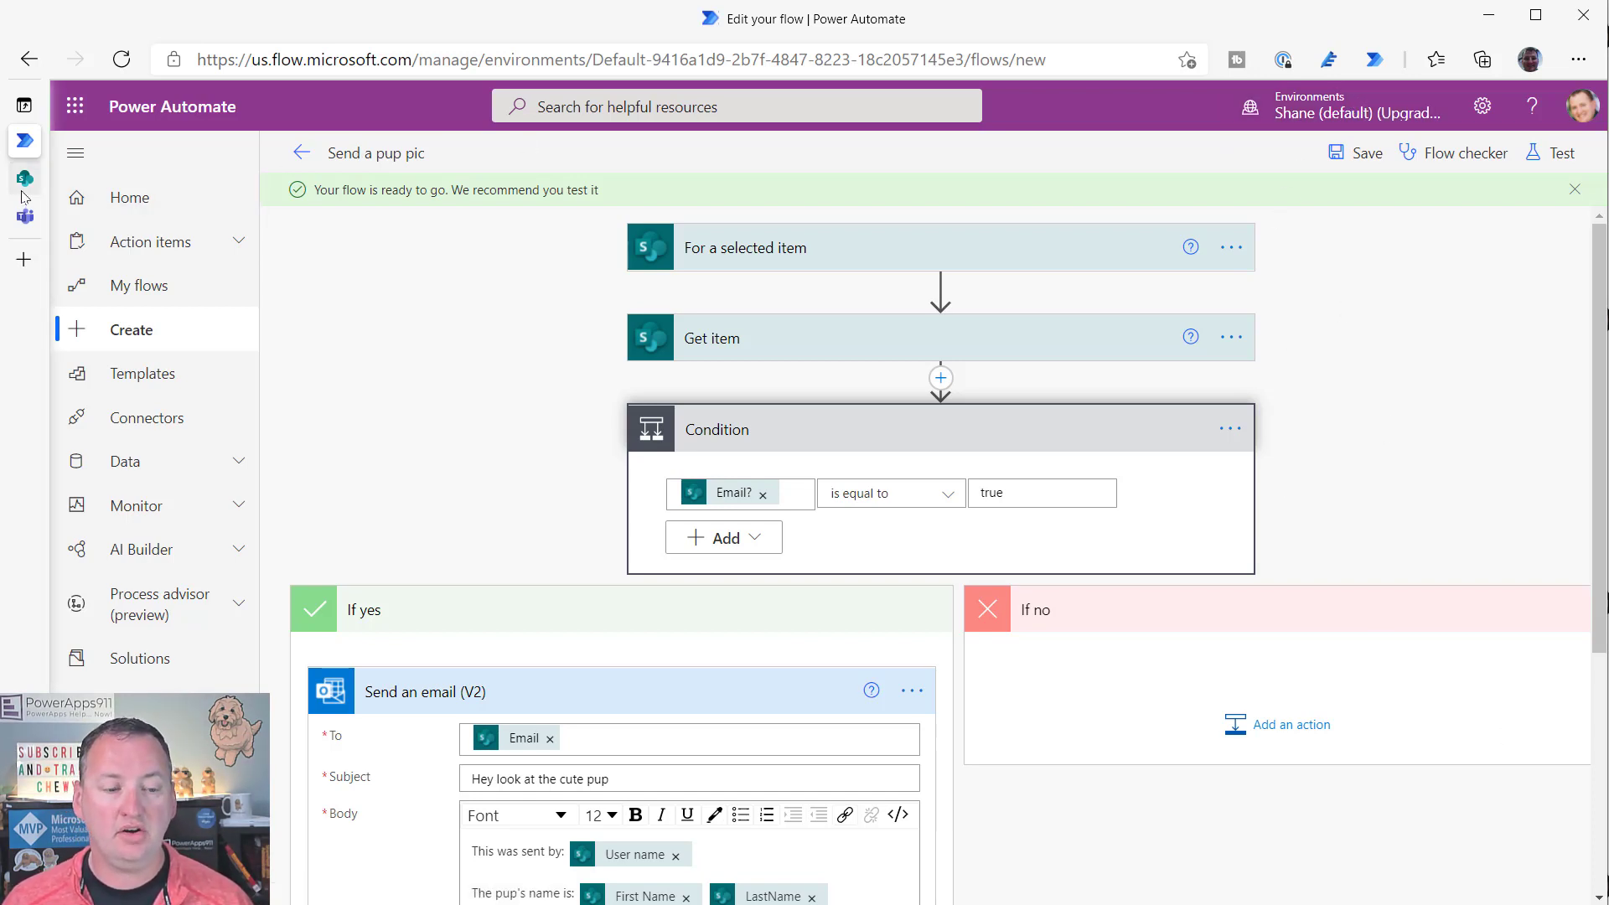
# - Switch to the SharePoint Doggie Data list, reload it, and start the Send a pup pic flow for item ID 2, continuing to its input form
pyautogui.click(126, 177)
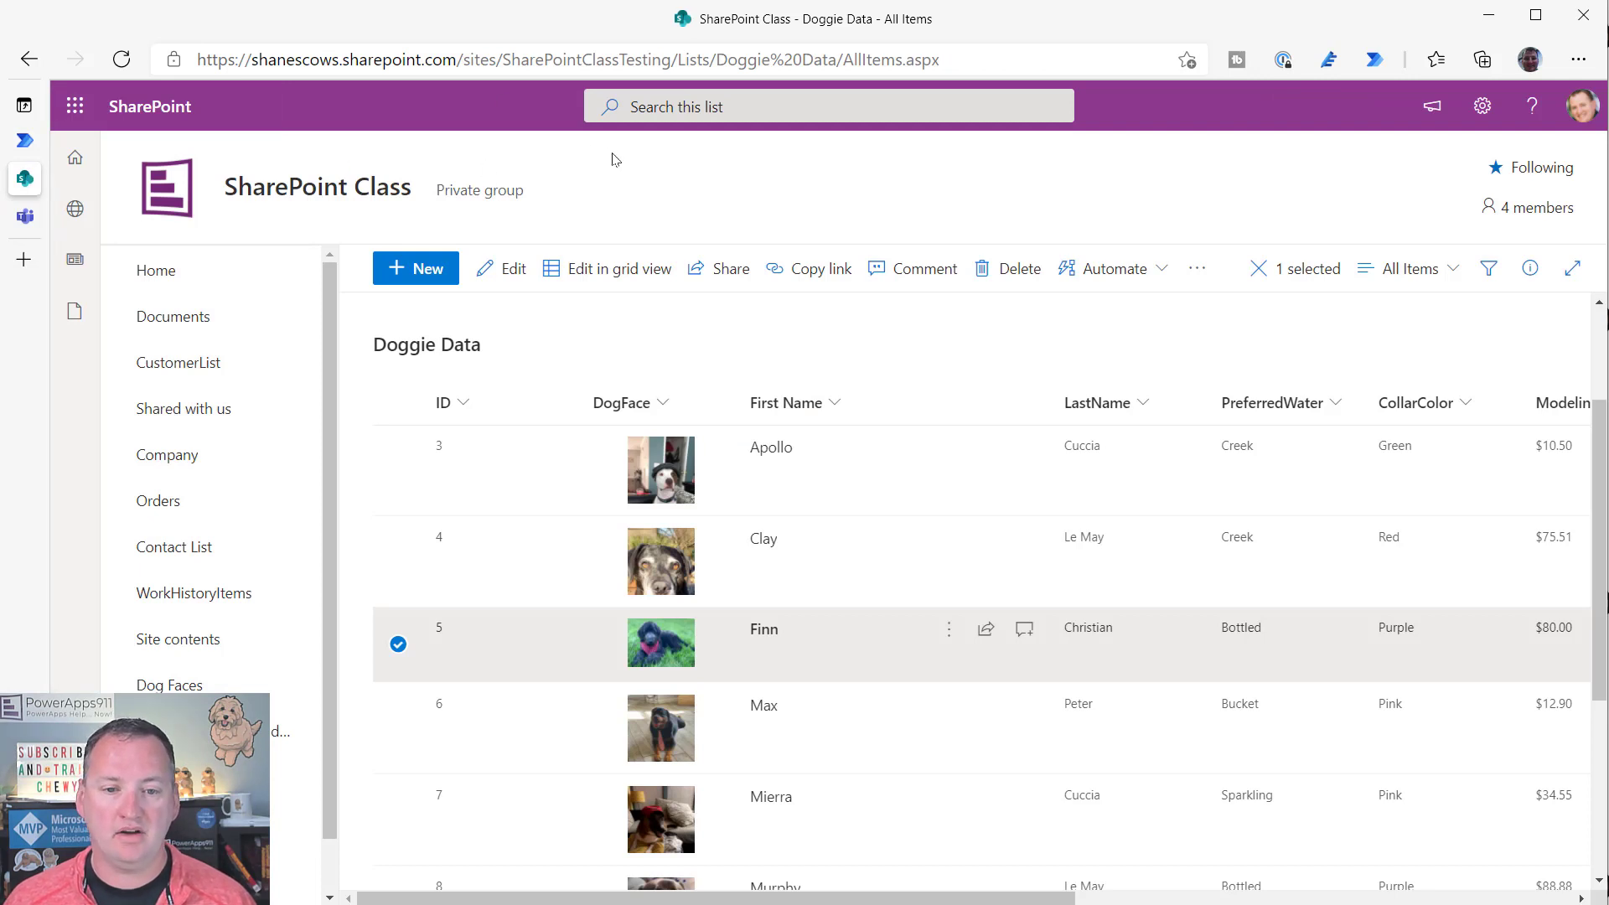
pyautogui.click(121, 57)
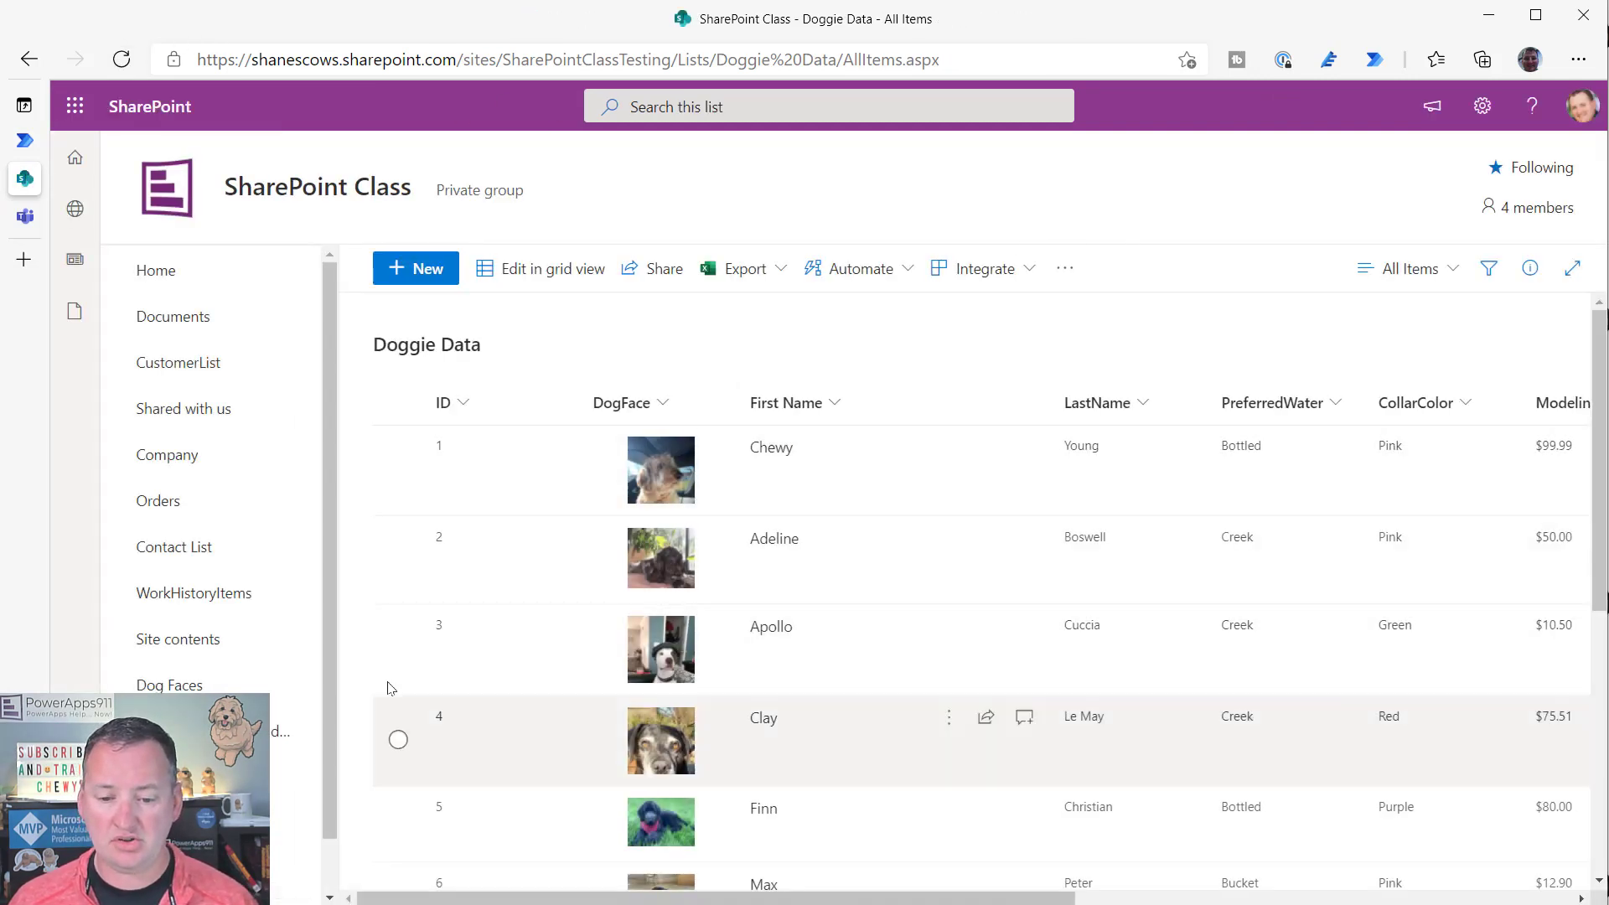
pyautogui.click(400, 559)
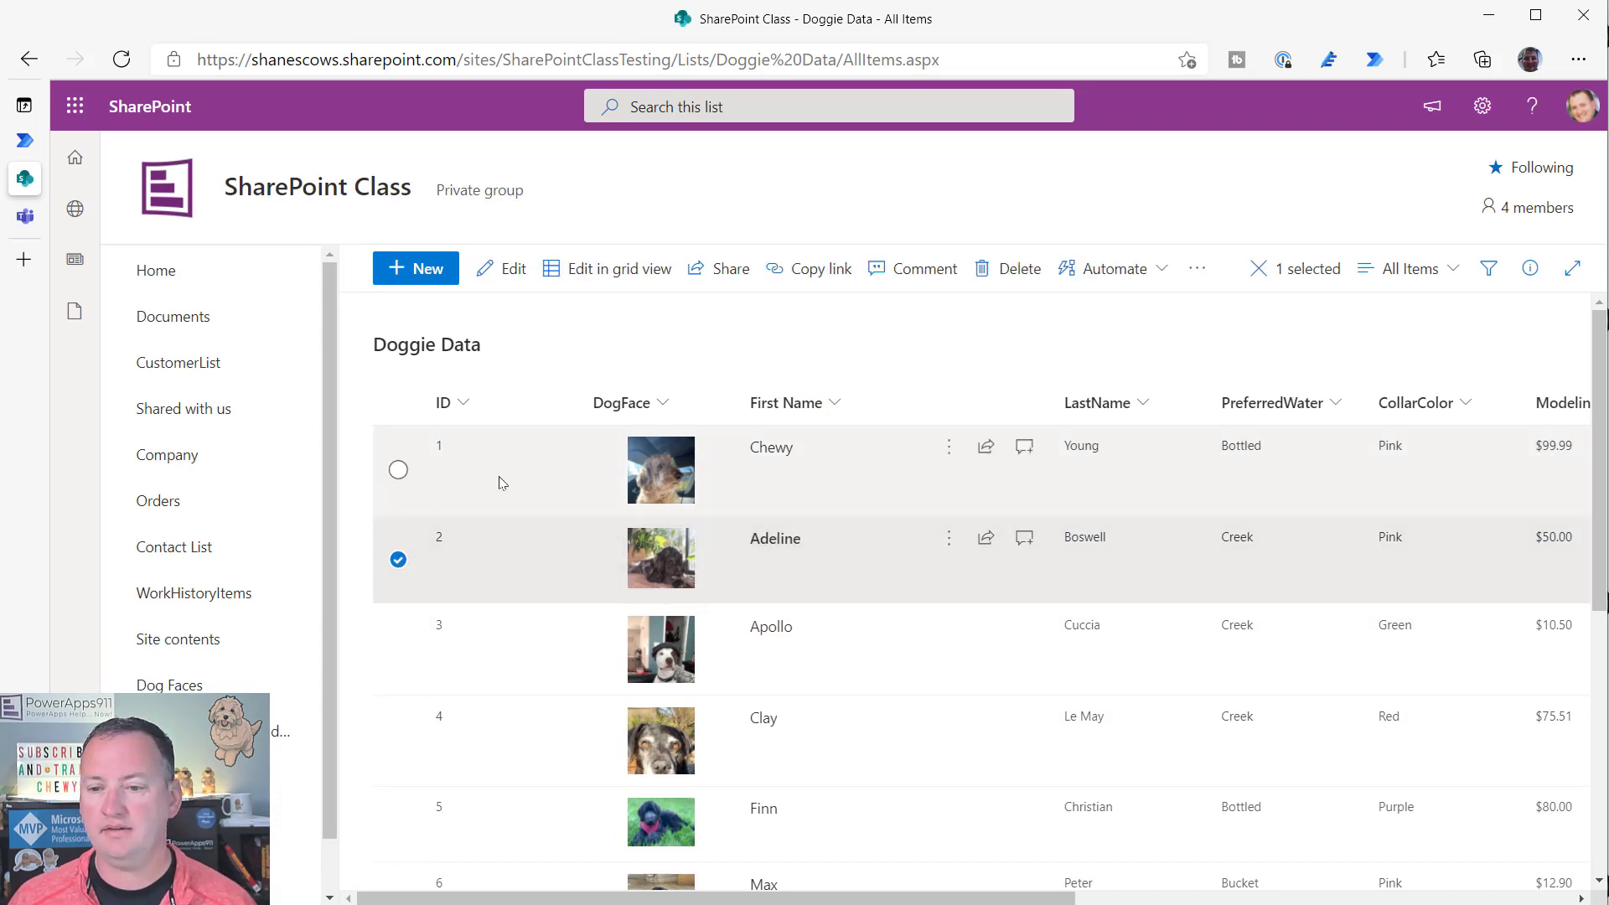
pyautogui.click(1161, 273)
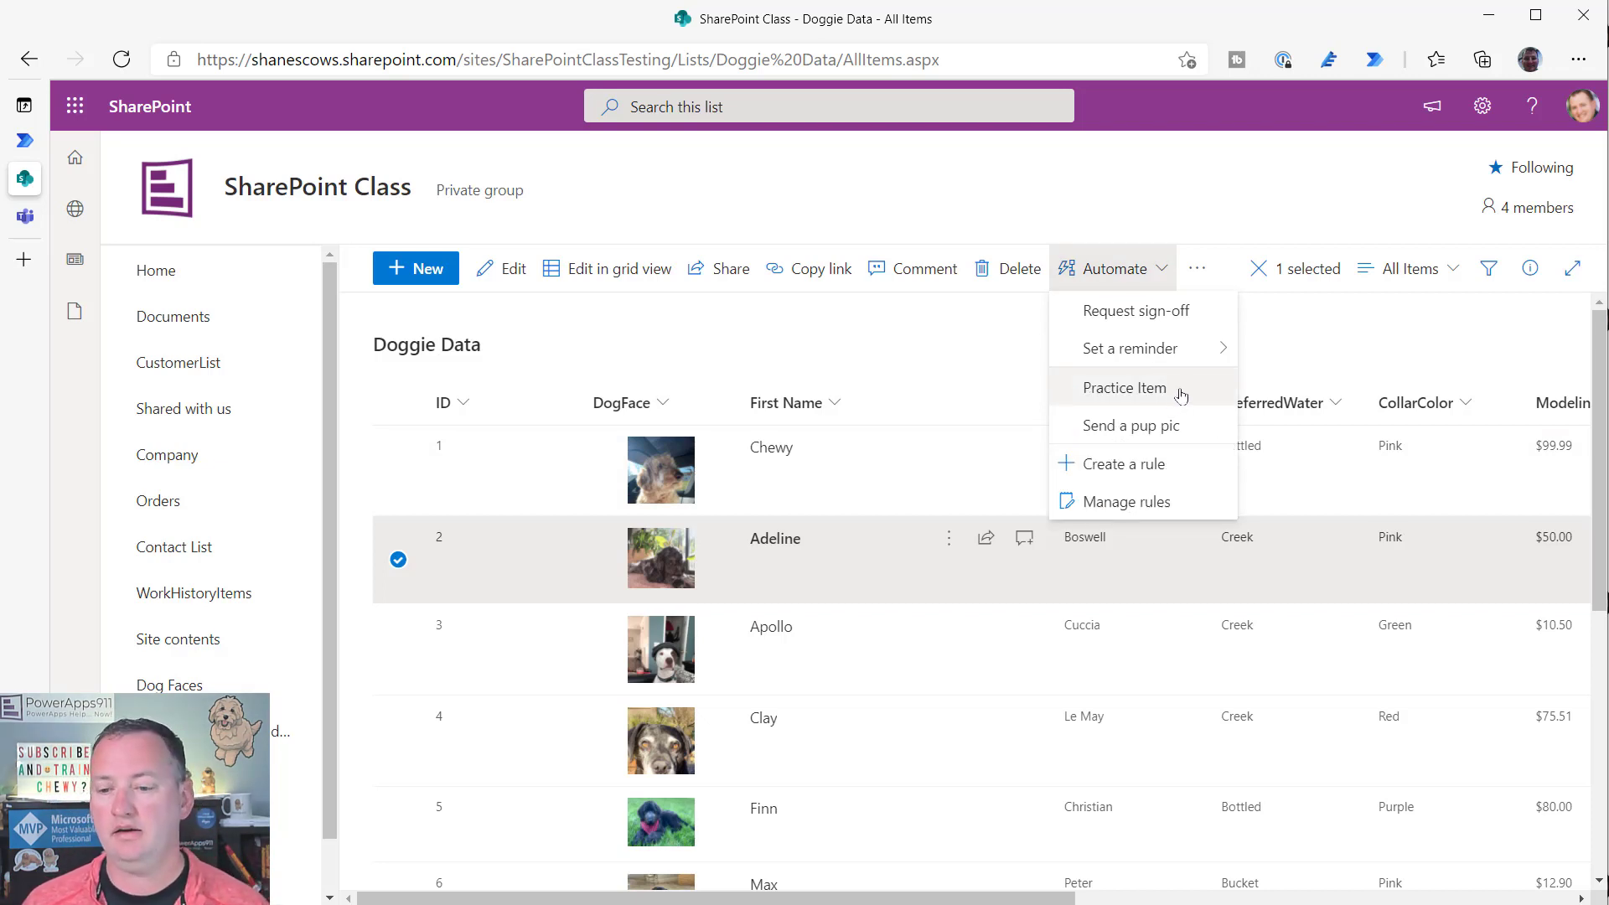
pyautogui.click(1157, 426)
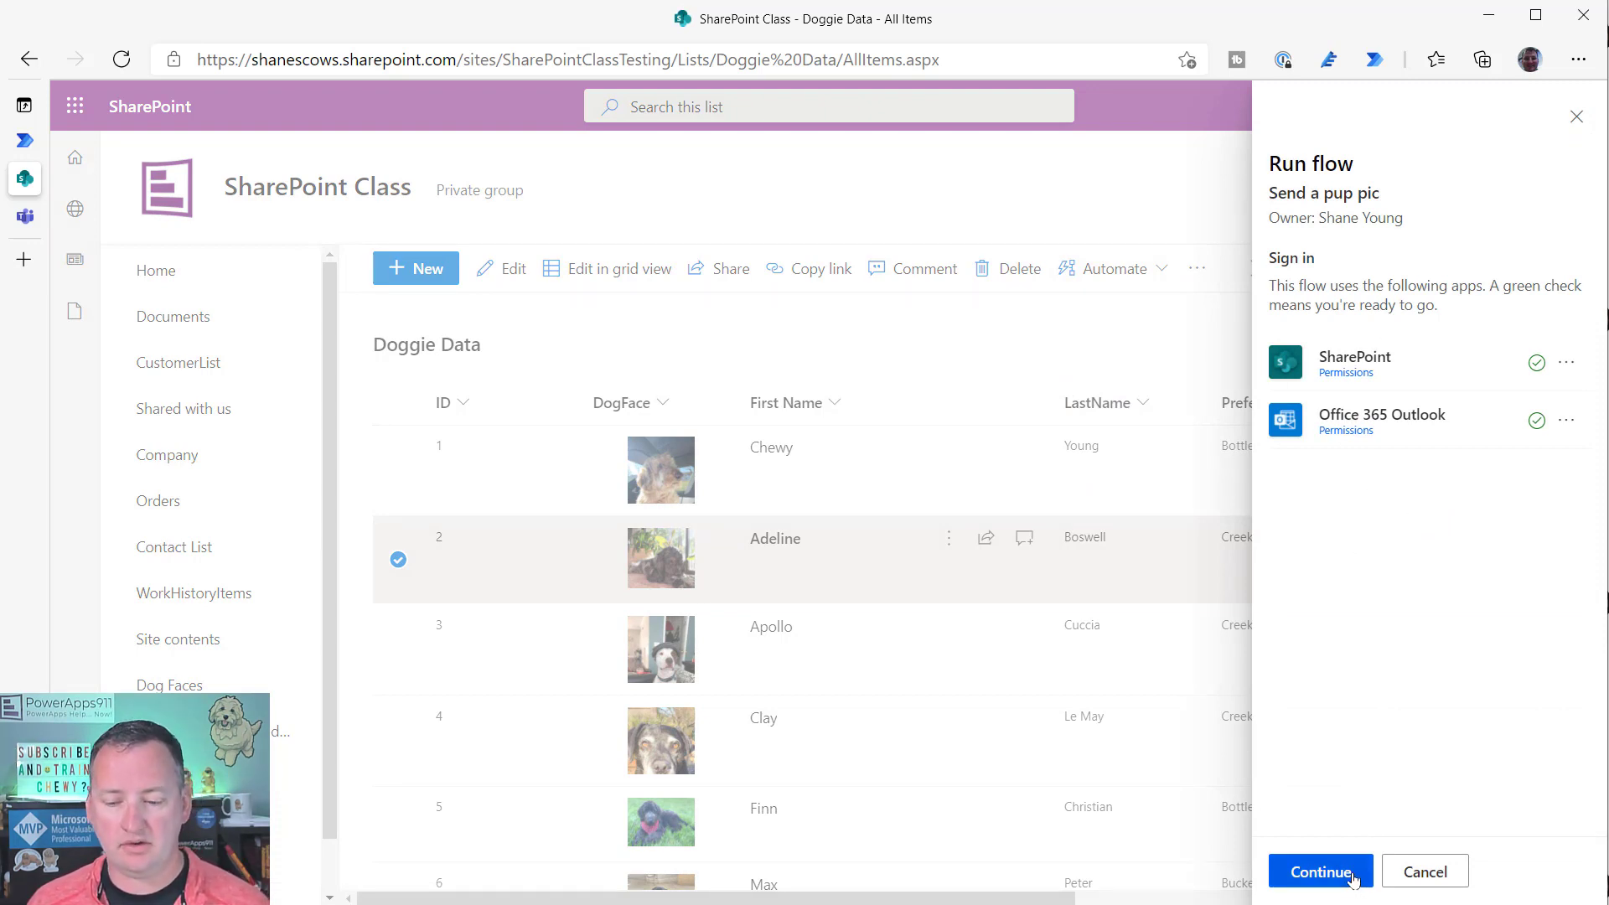
pyautogui.click(1321, 871)
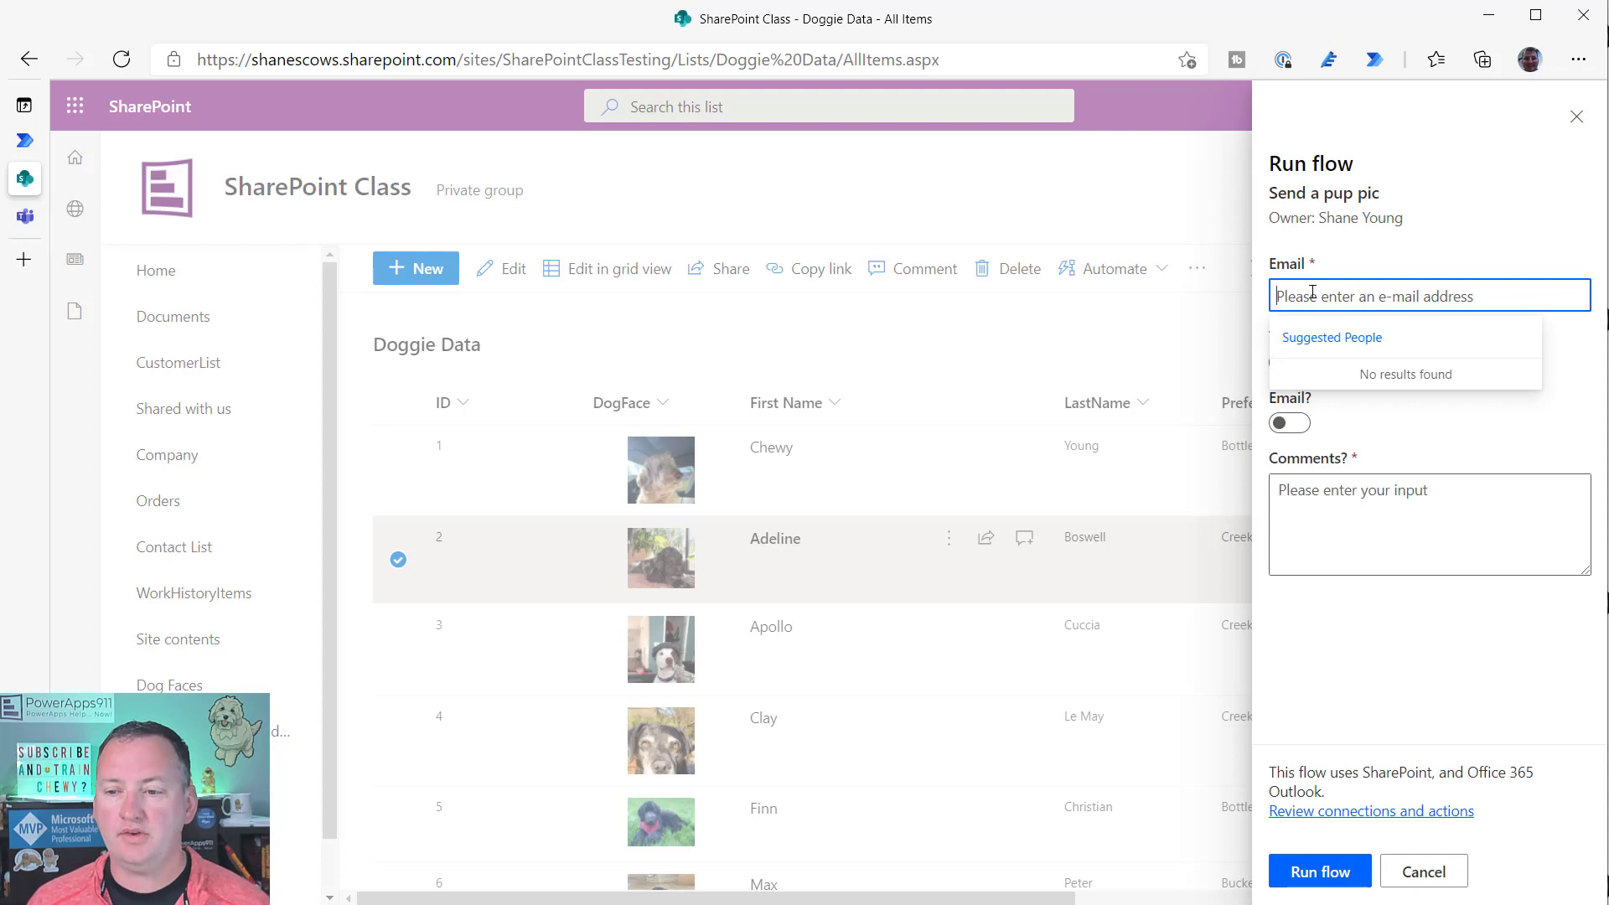
# - Add the flow owner's account and the Chewy The Dog account as recipients in the Email input
pyautogui.write('Shane Young')
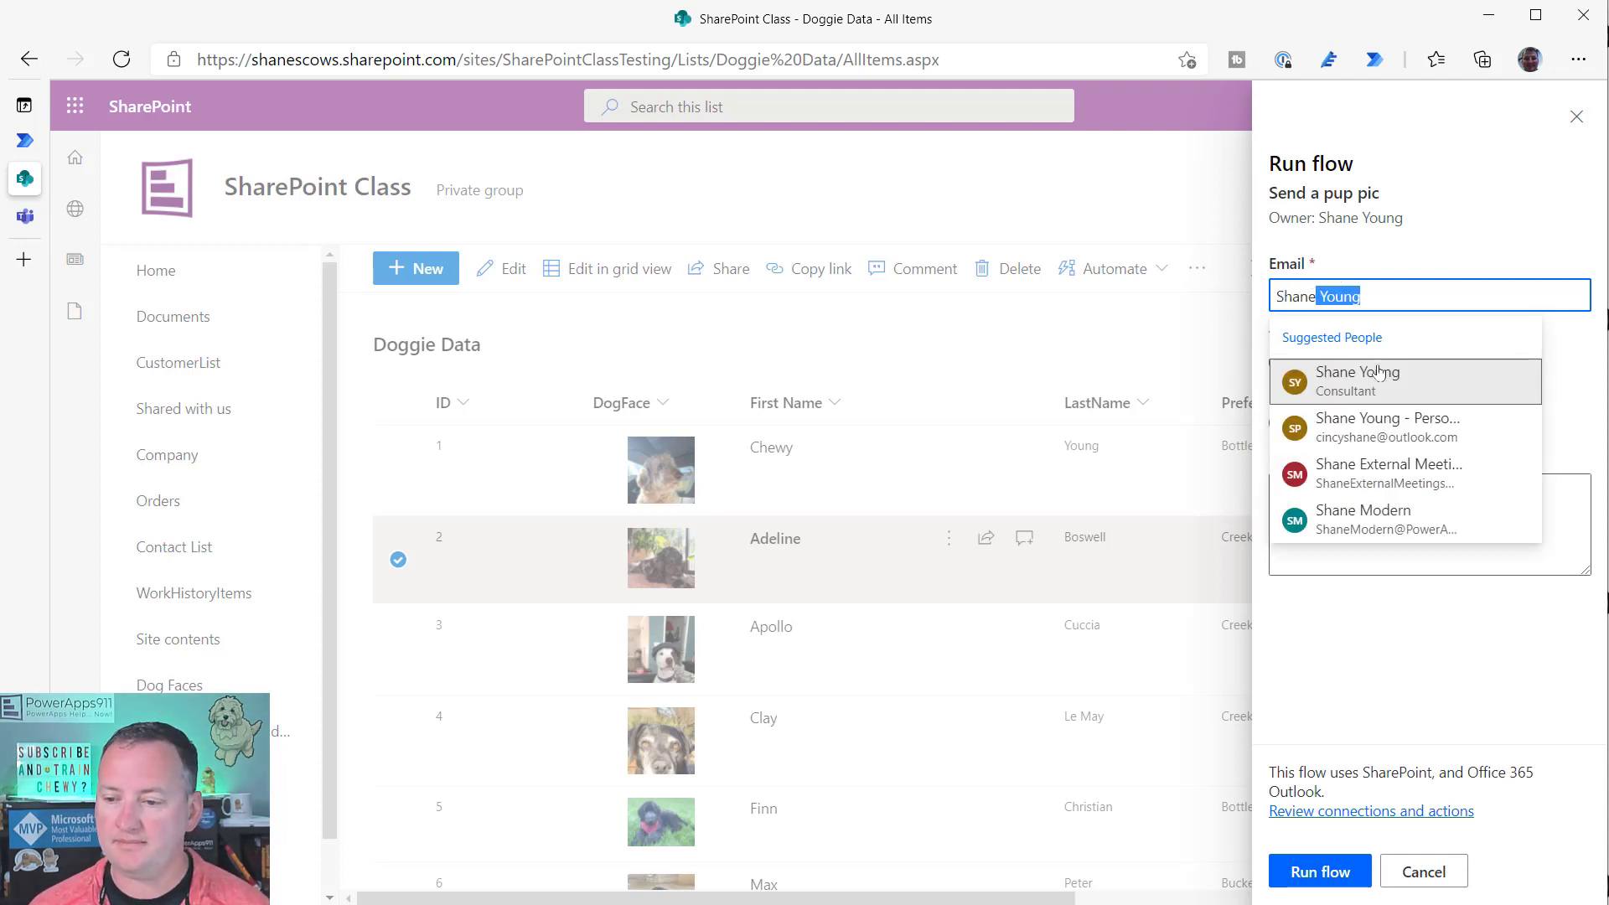
pyautogui.click(1376, 375)
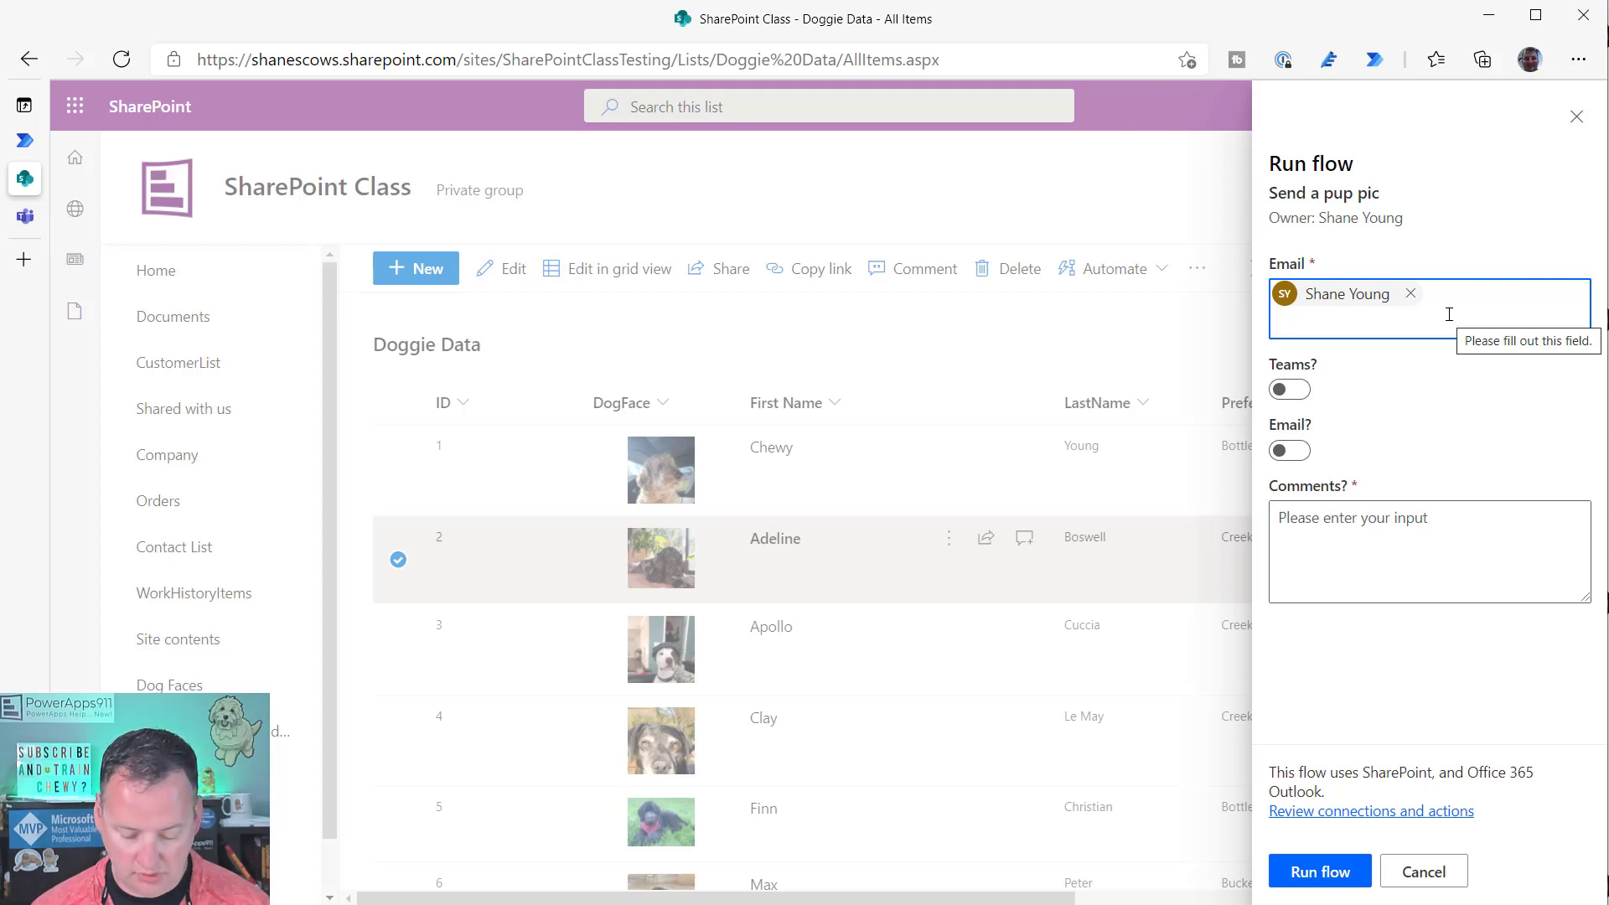
pyautogui.write('chewy')
pyautogui.click(1374, 406)
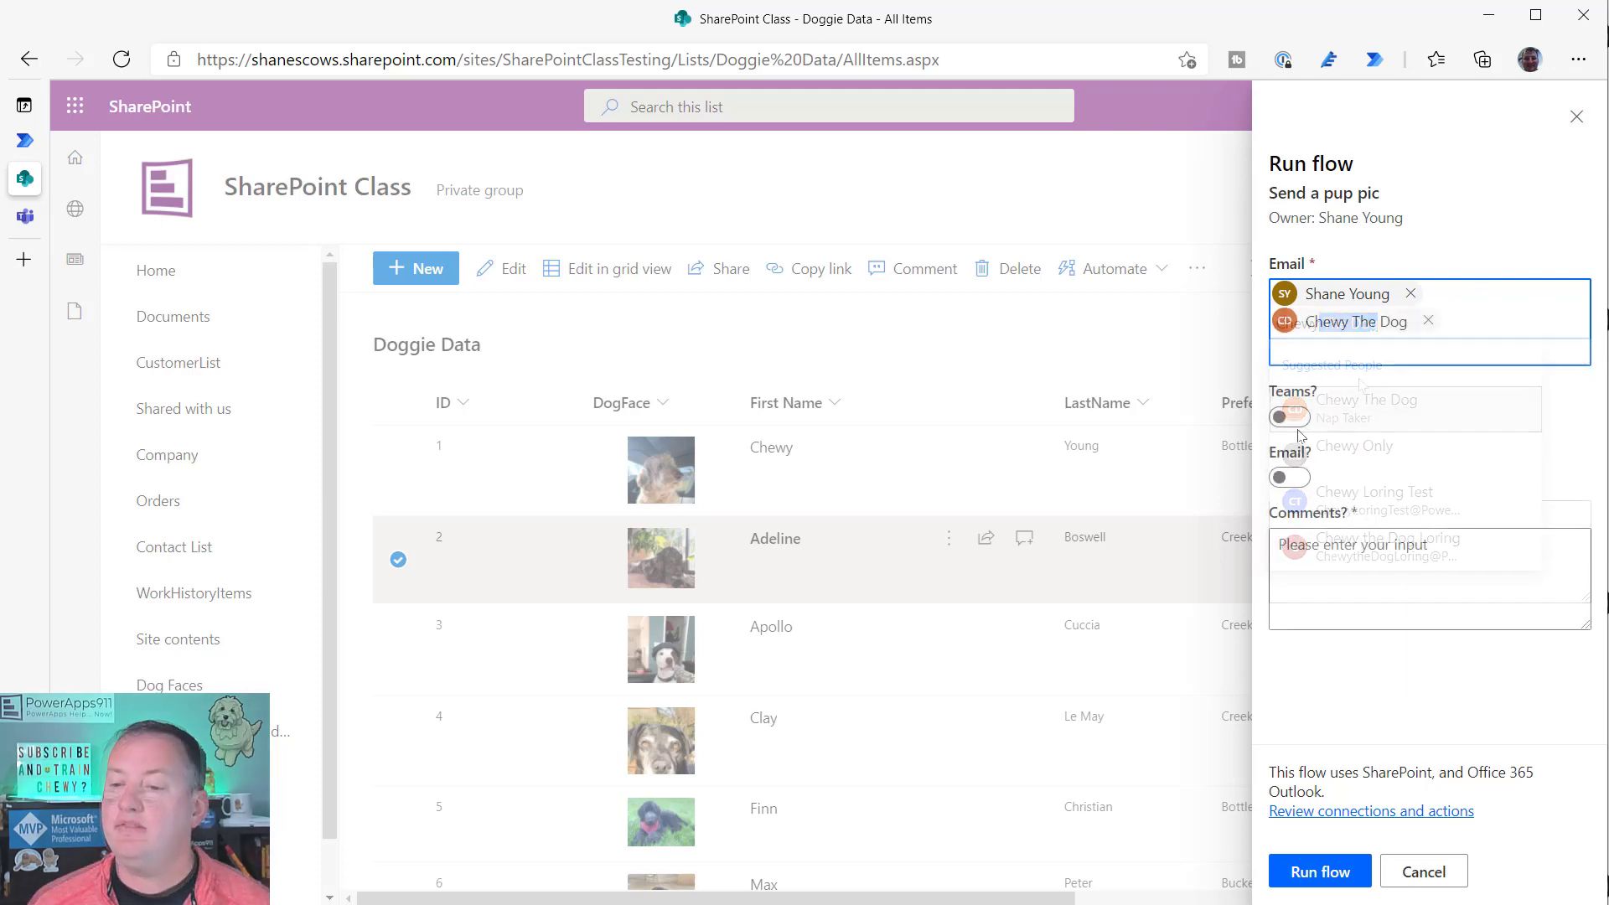
# - Enable both Teams? and Email?, enter the comment "YOu didn't show this", and run the flow
pyautogui.click(1298, 423)
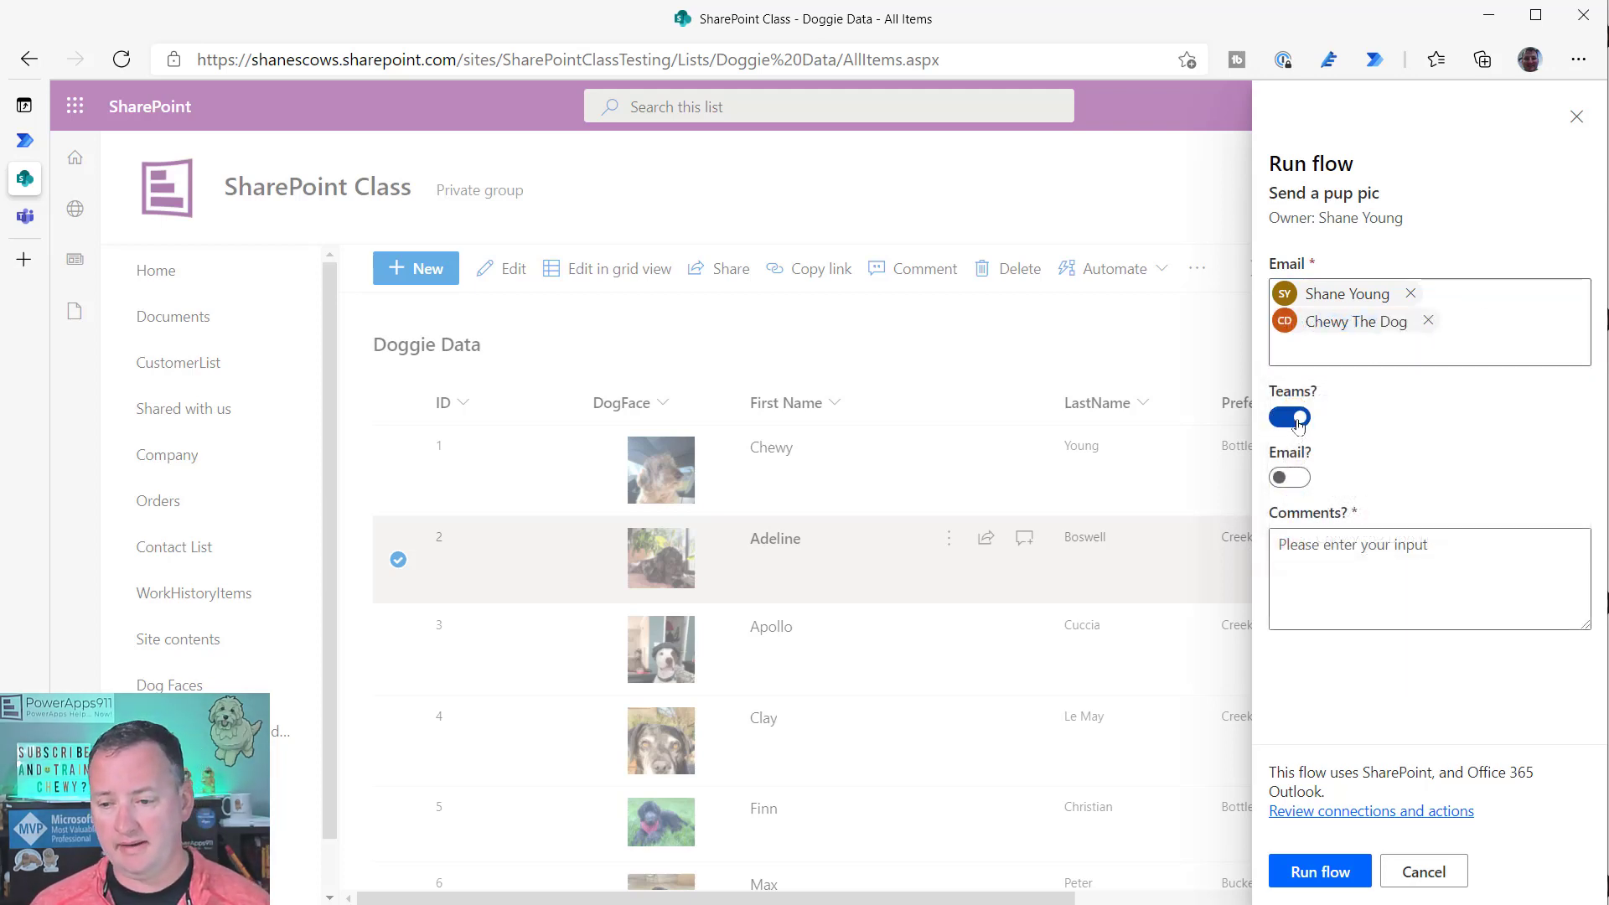
pyautogui.click(1297, 423)
pyautogui.click(1297, 423)
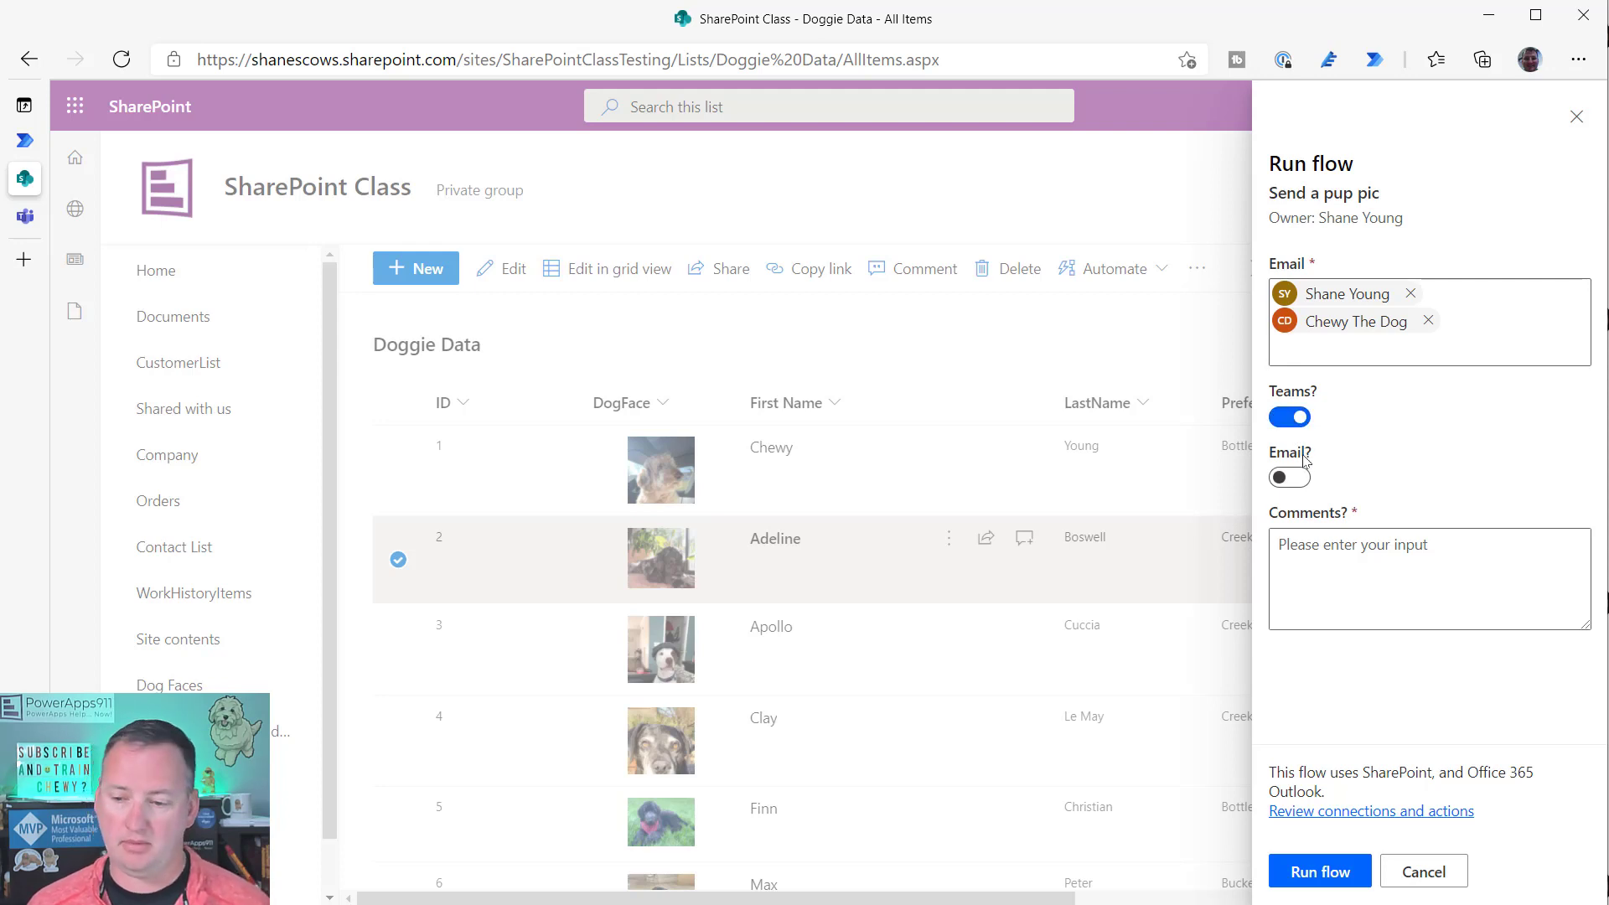
pyautogui.click(1293, 477)
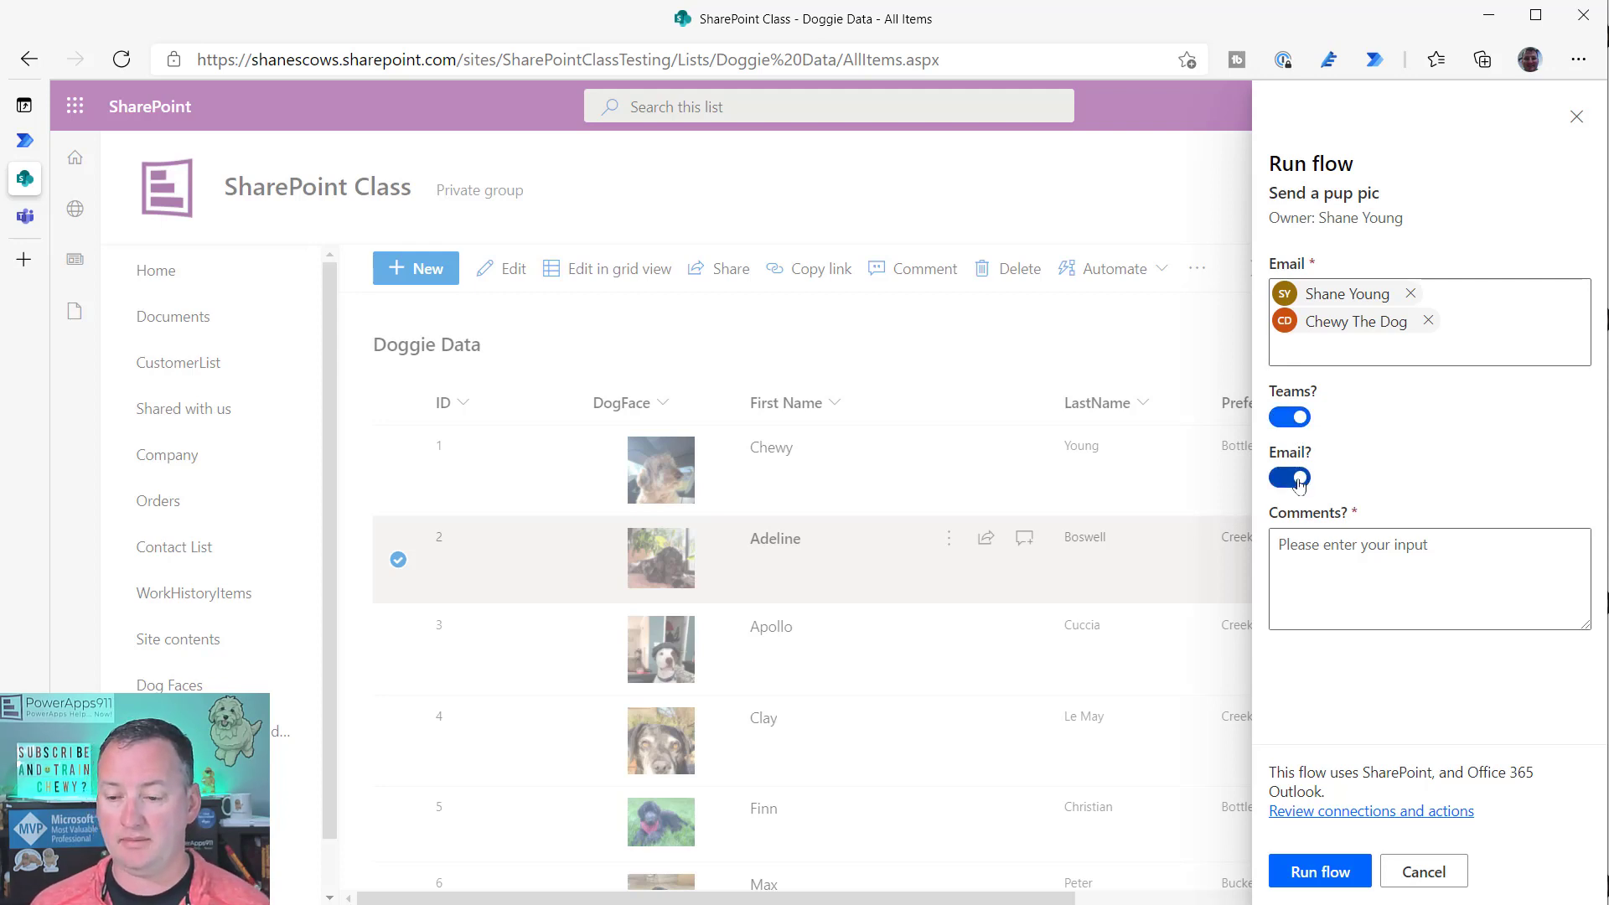
pyautogui.click(1359, 561)
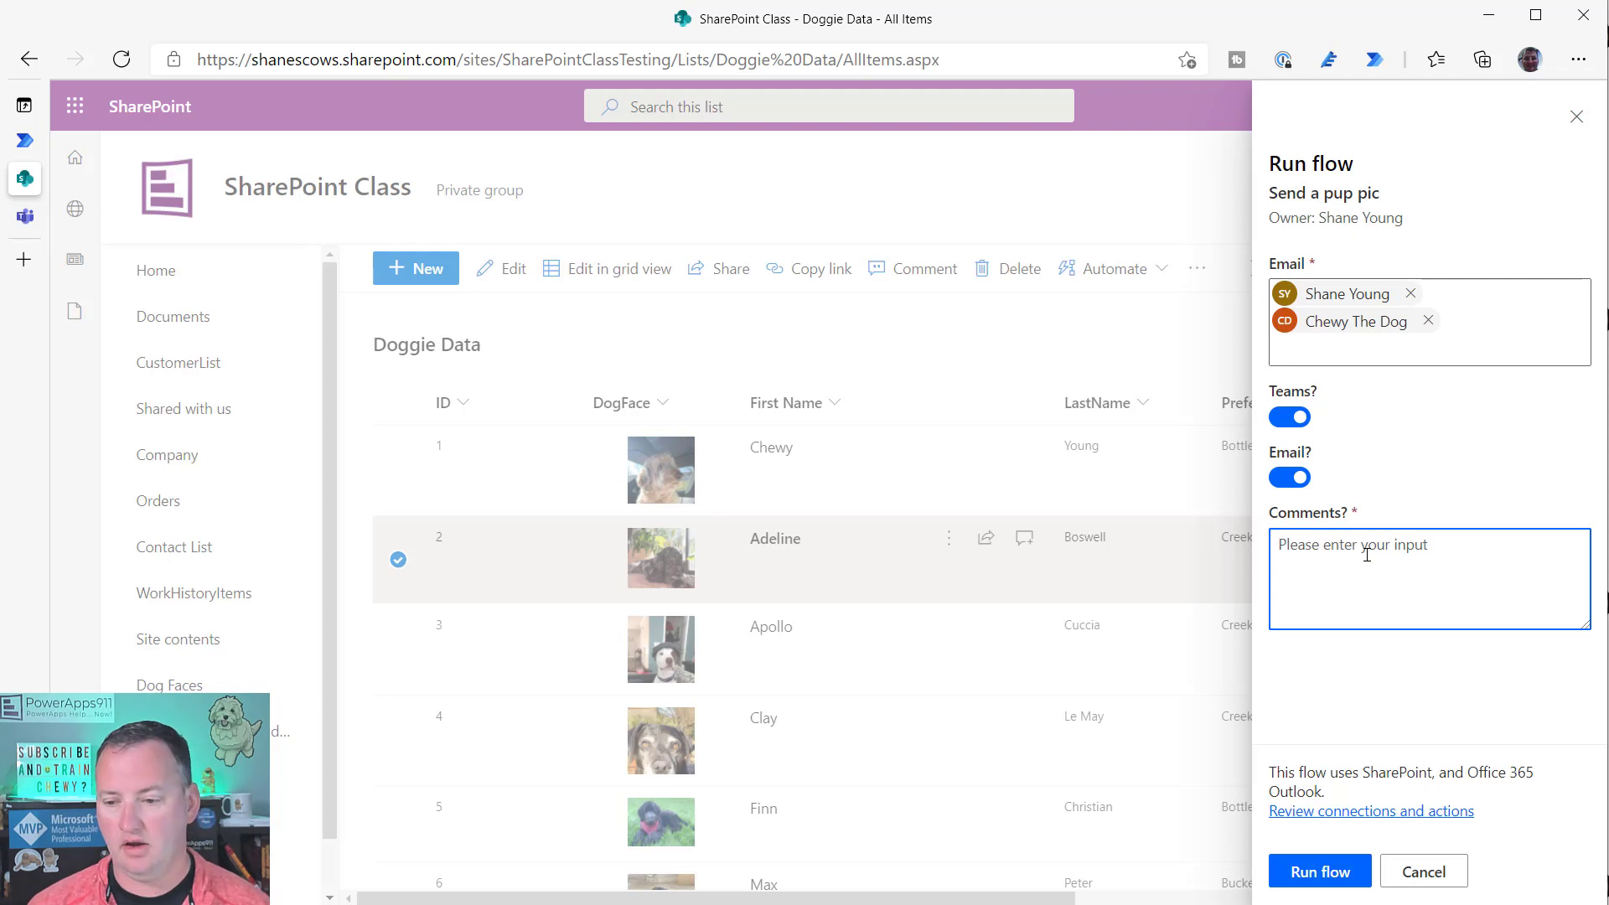
pyautogui.write("YOu didn't show this")
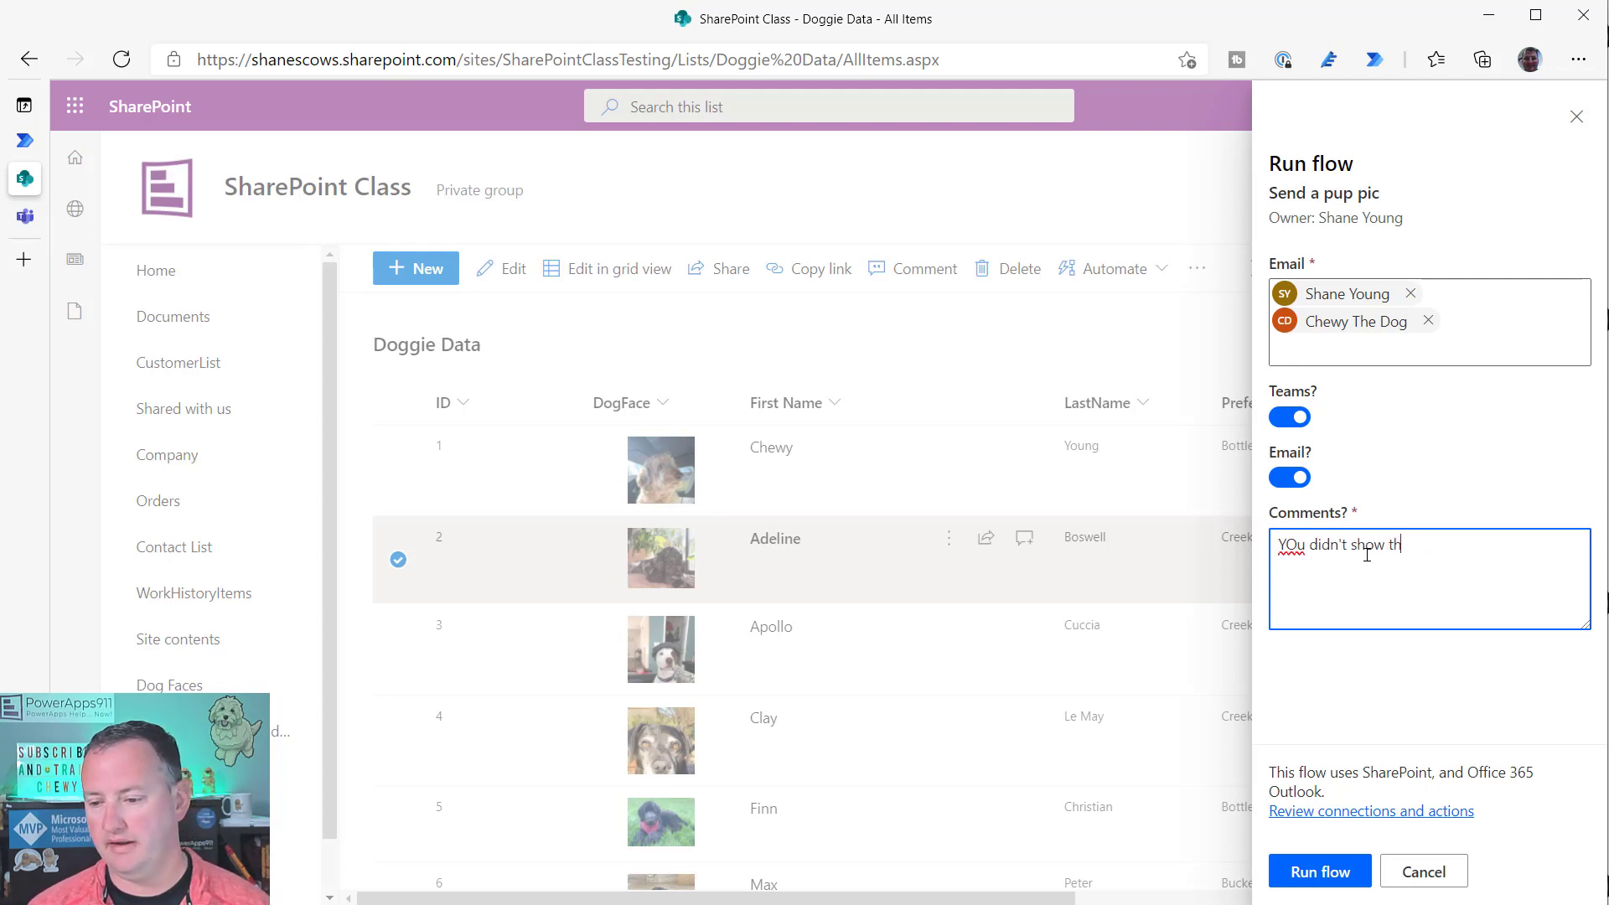
pyautogui.click(1316, 874)
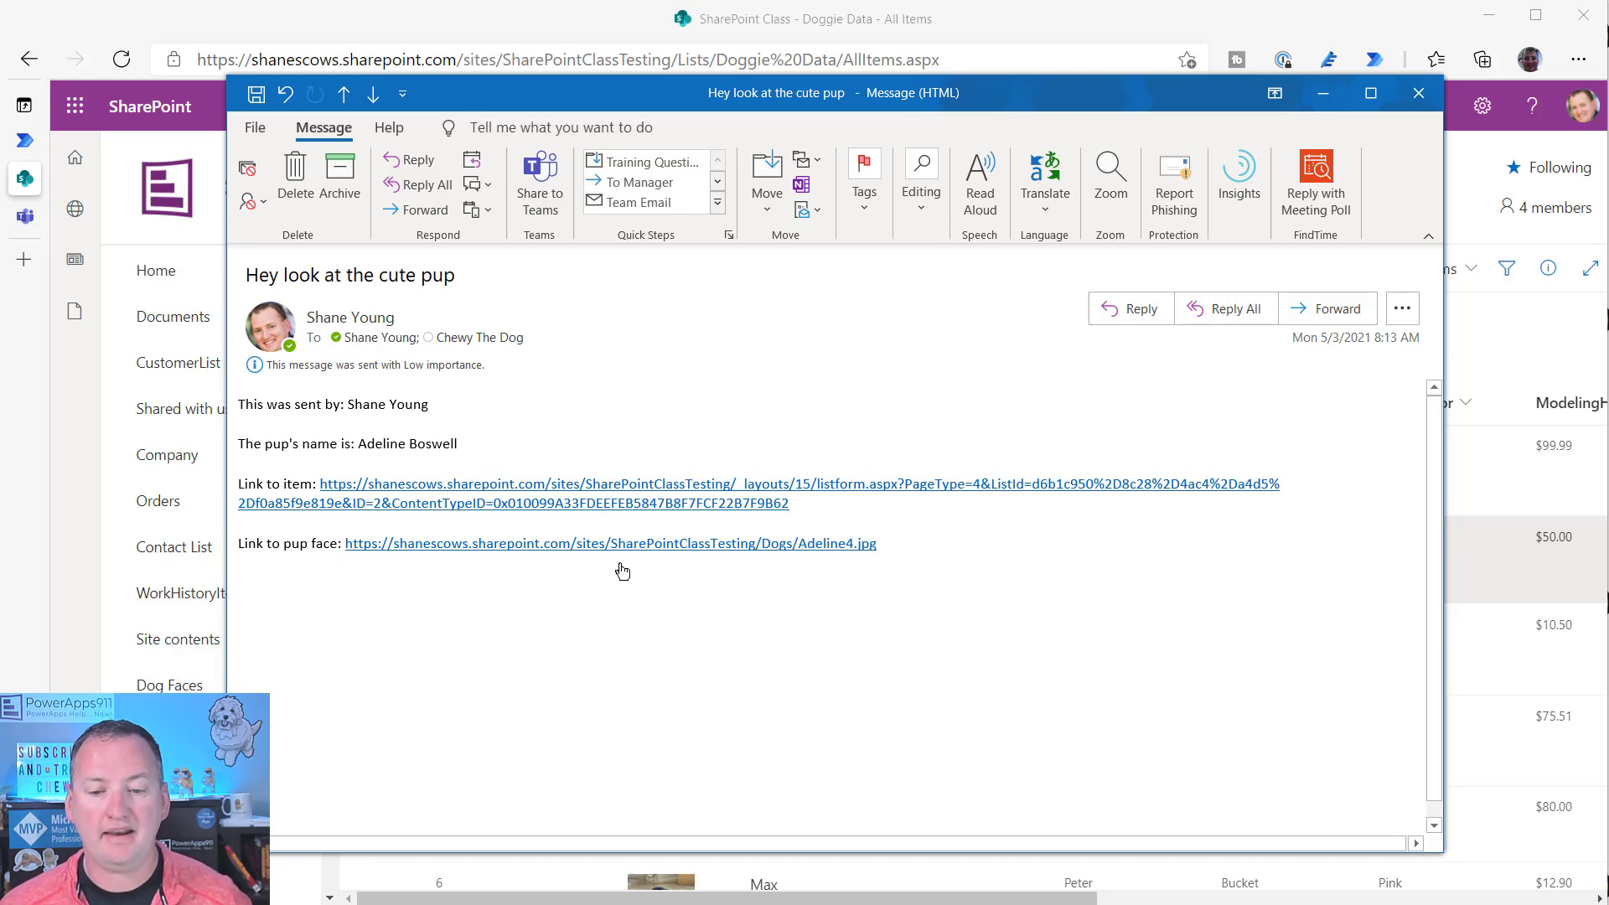
# - View the pup face image linked in the received email, close it, and return to the Power Automate flow
pyautogui.click(653, 544)
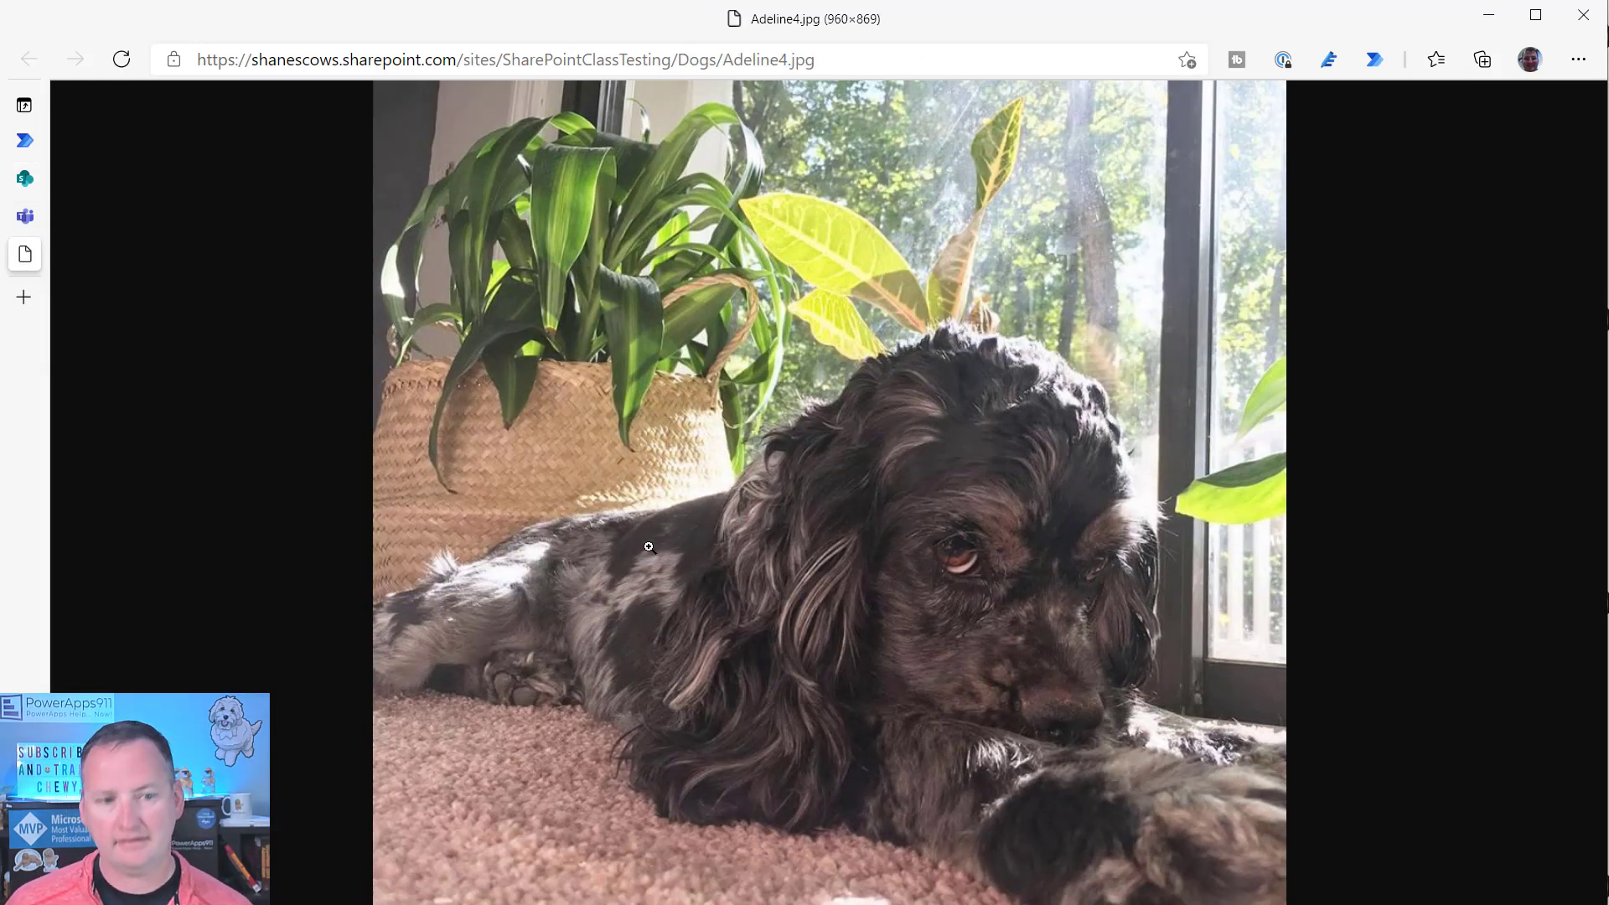
pyautogui.moveTo(25, 216)
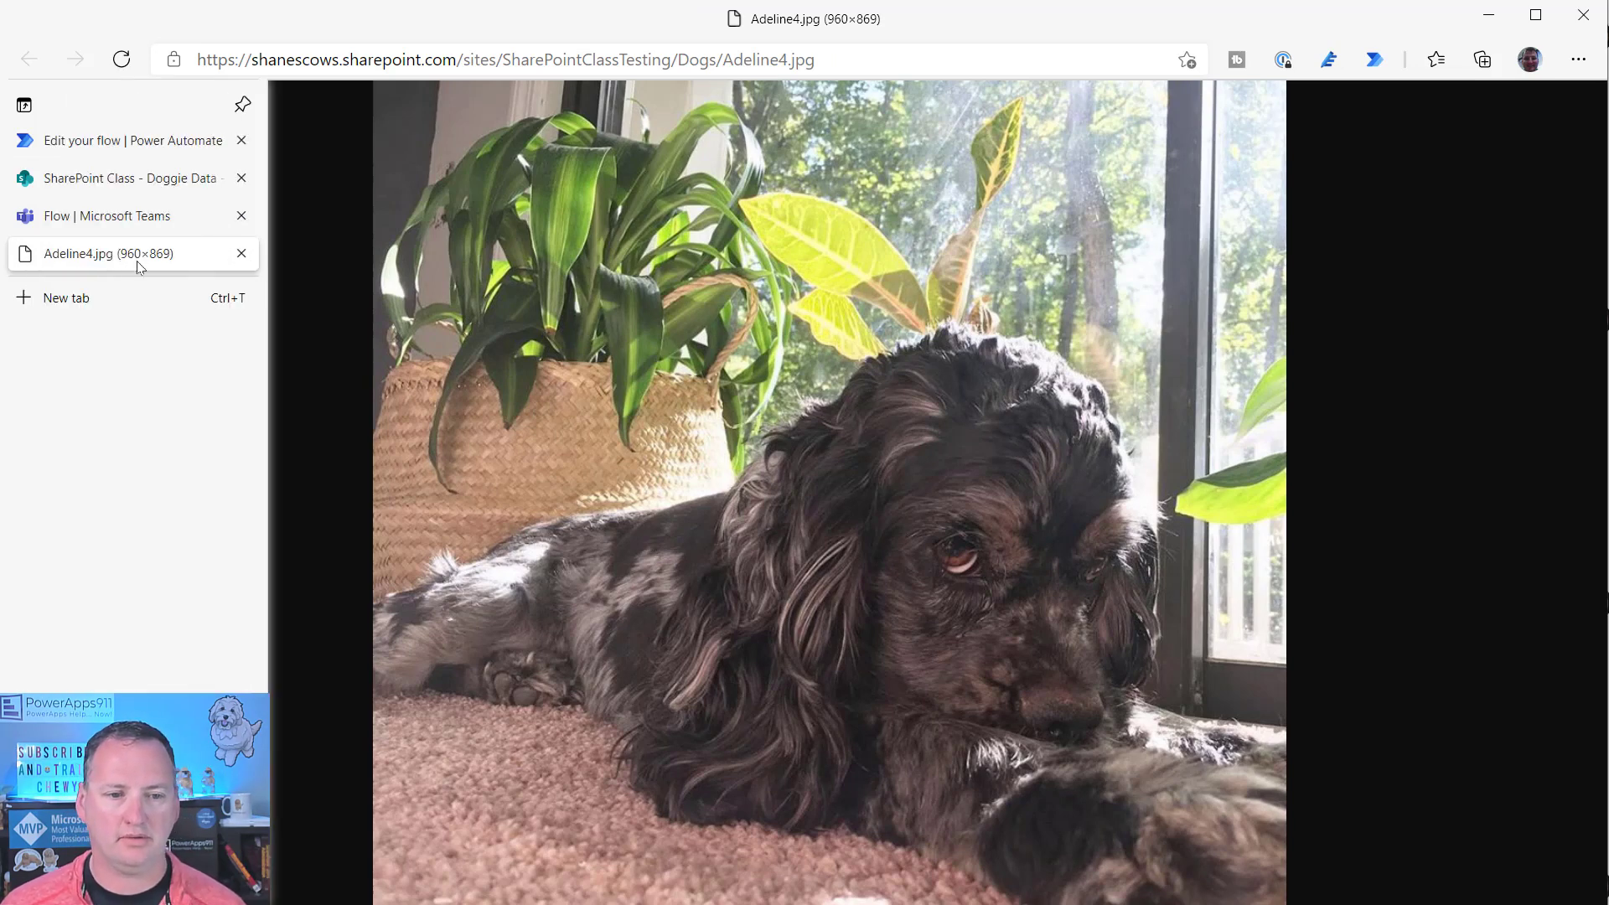
pyautogui.click(238, 256)
pyautogui.click(154, 191)
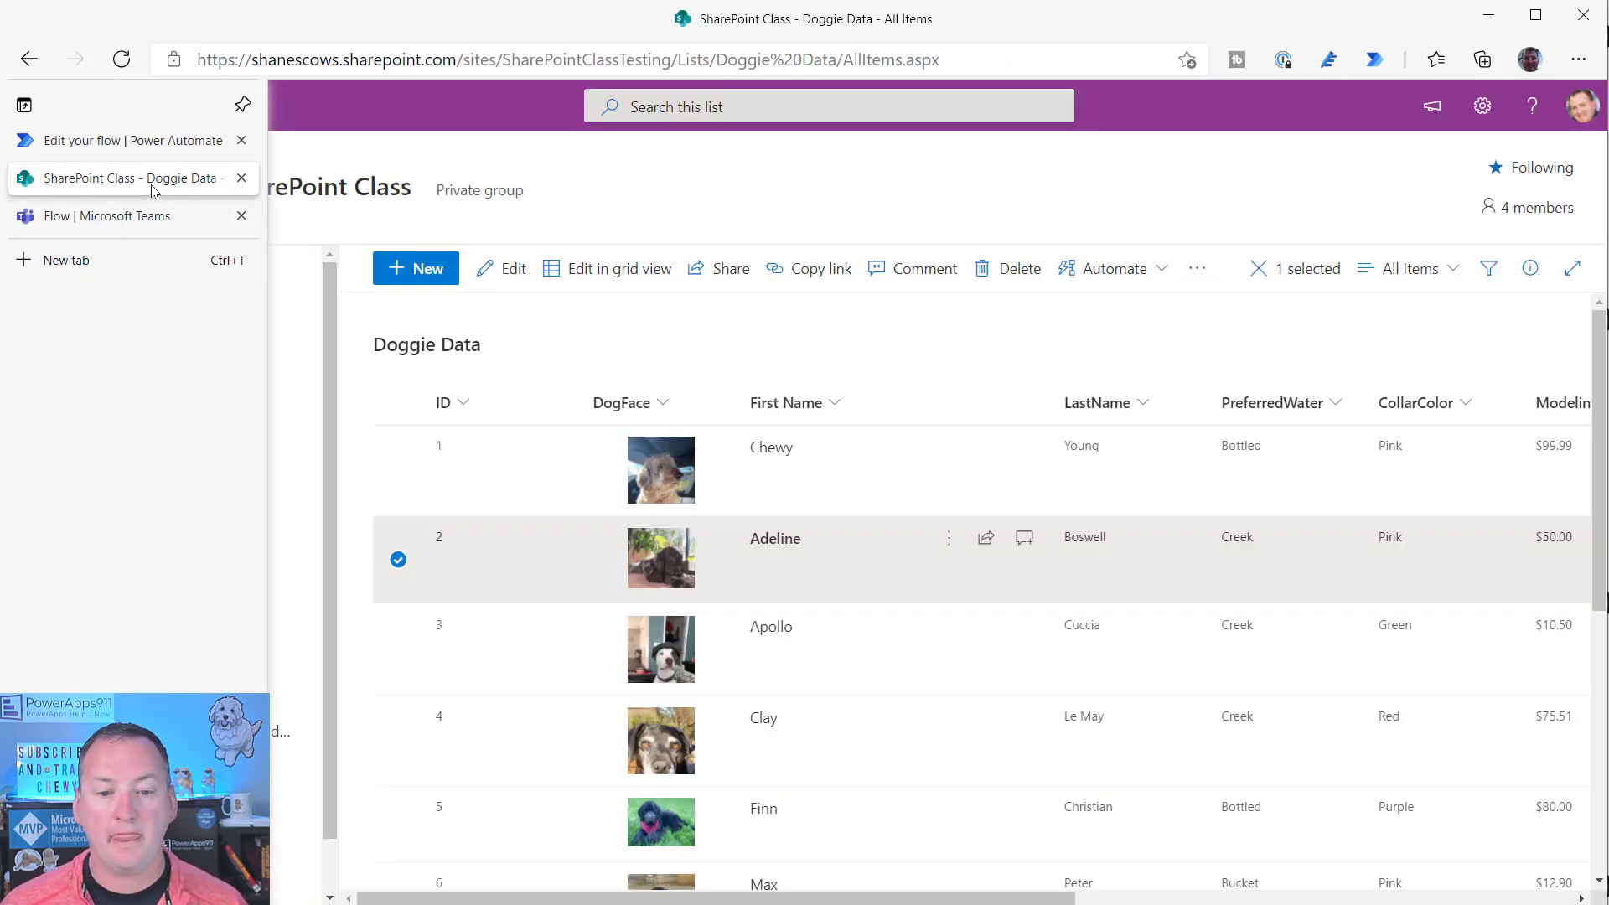
pyautogui.click(134, 141)
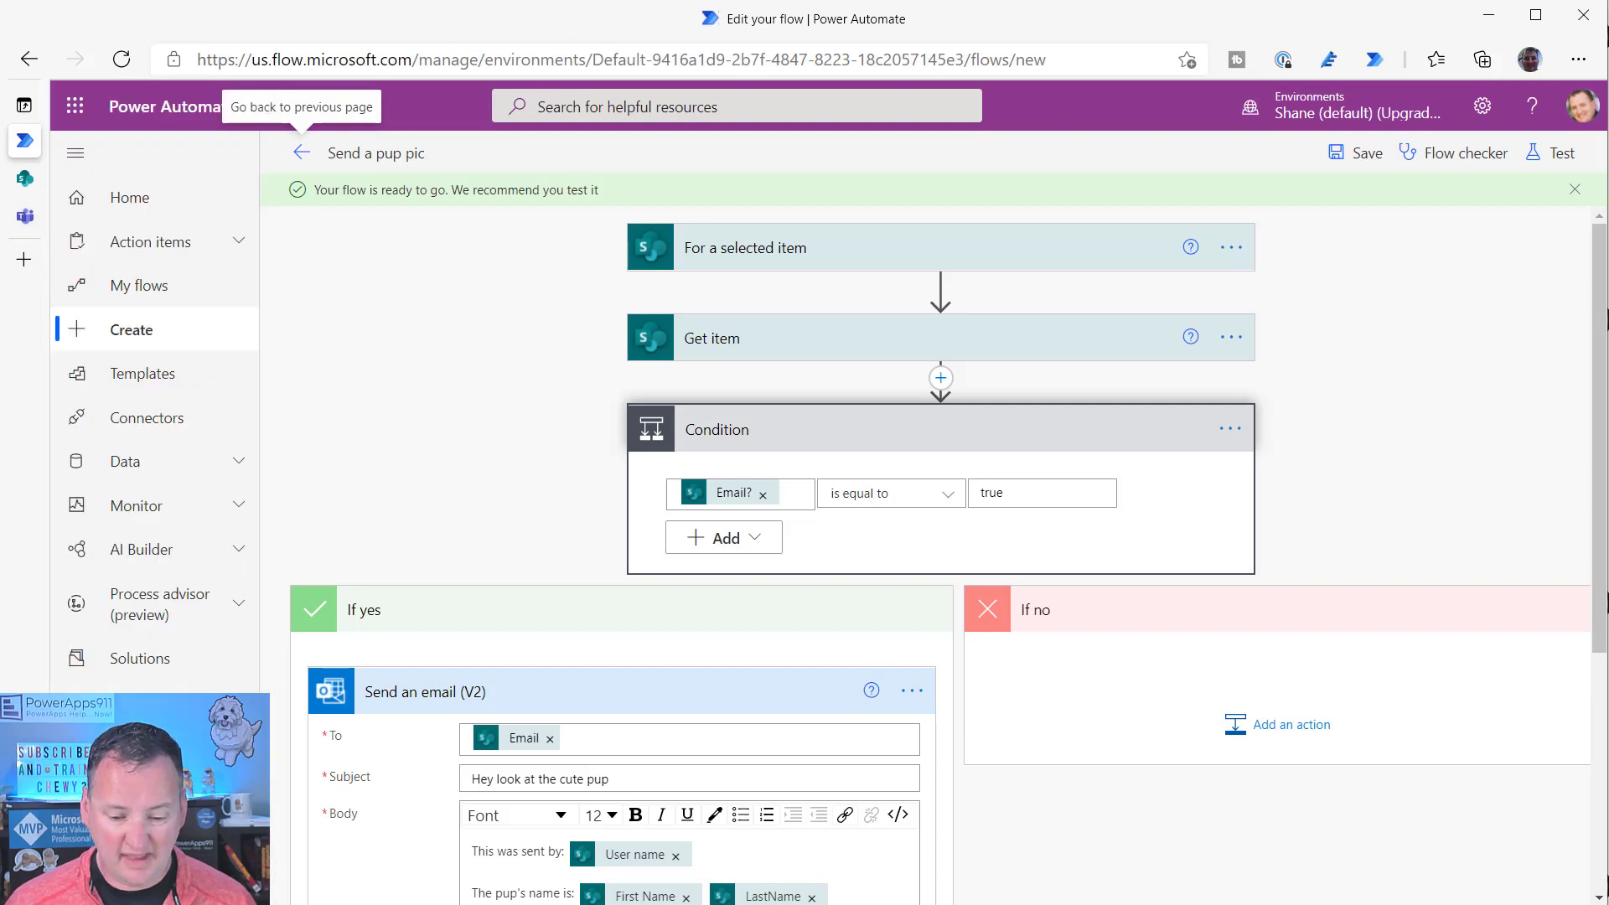
# - Review the received email in Outlook again, return to the Power Automate flow, and dismiss its notification
pyautogui.hotkey('alt', 'Tab')
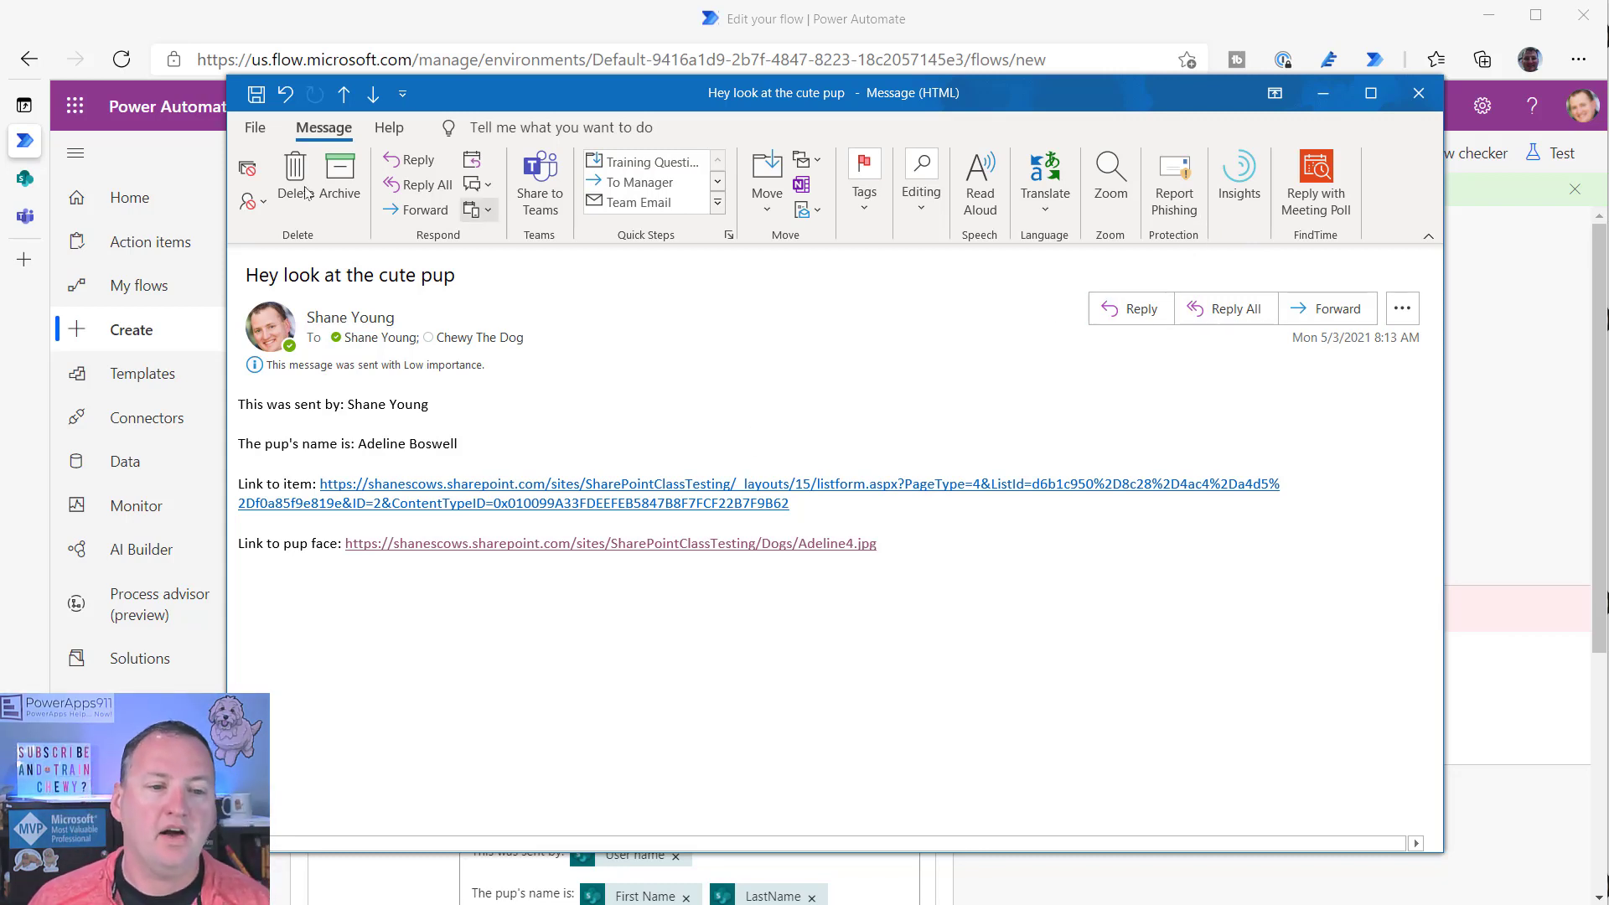
pyautogui.moveTo(29, 181)
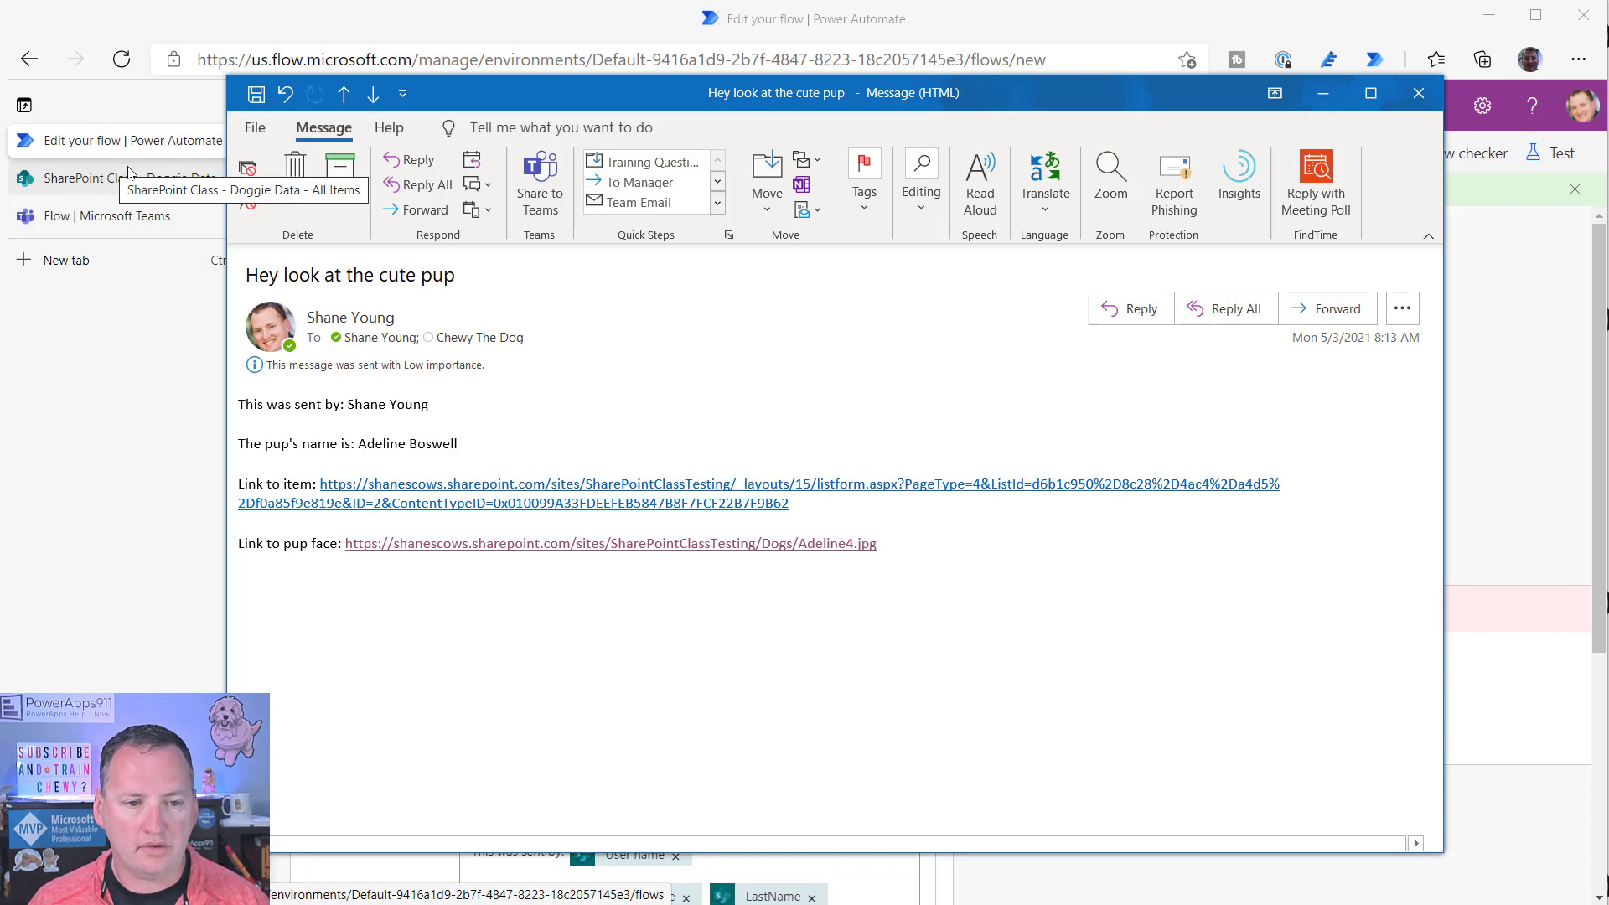
pyautogui.click(190, 144)
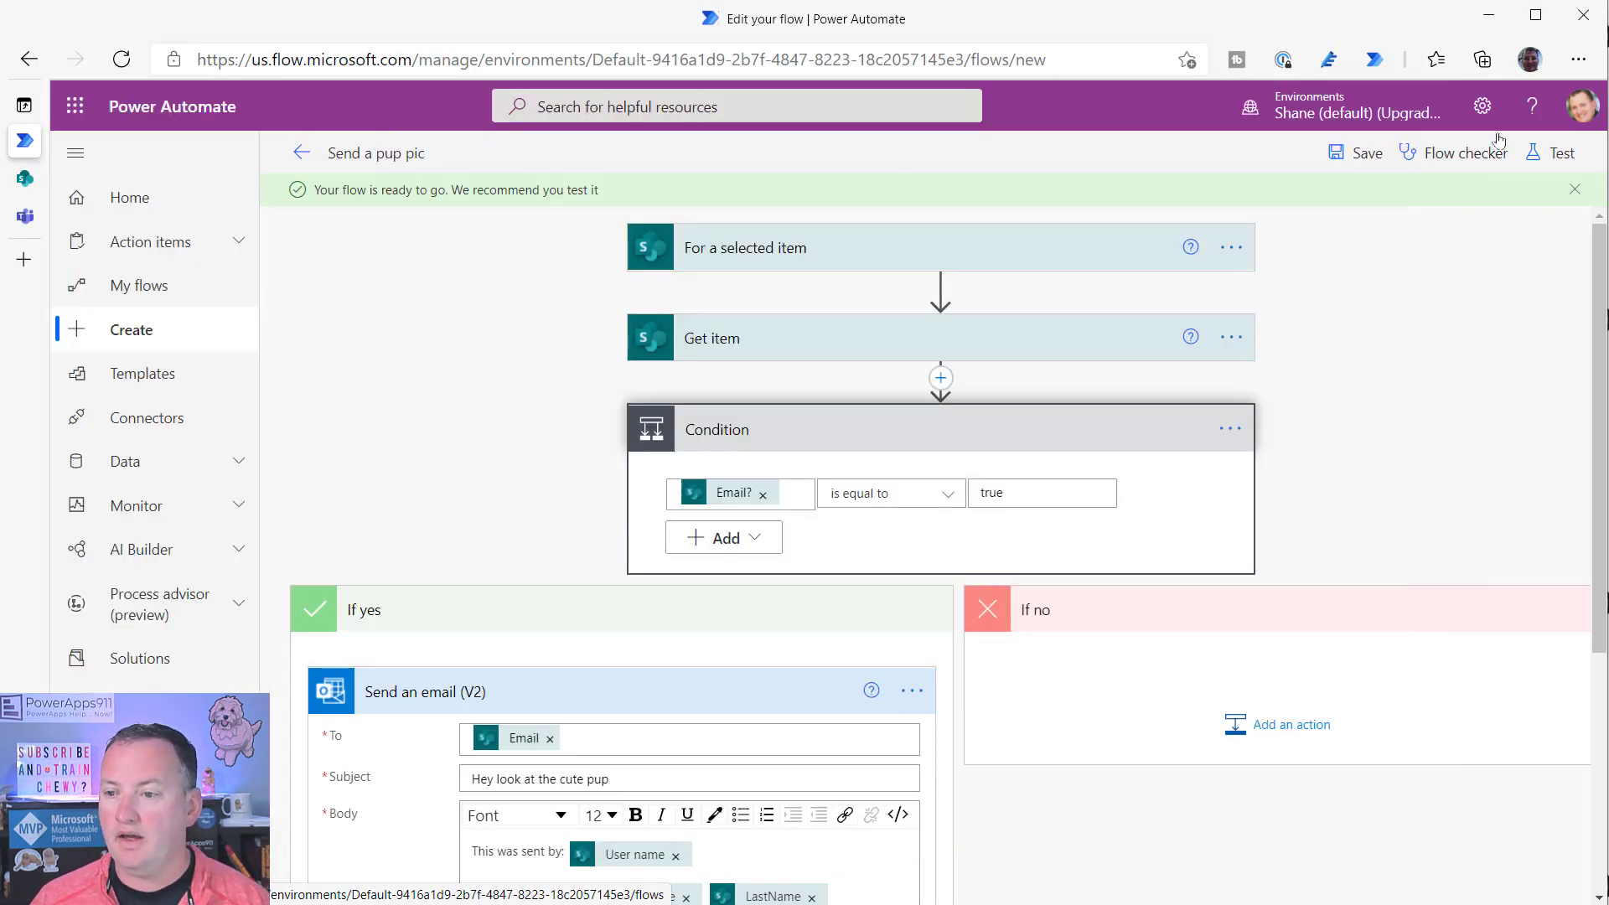
pyautogui.click(1366, 339)
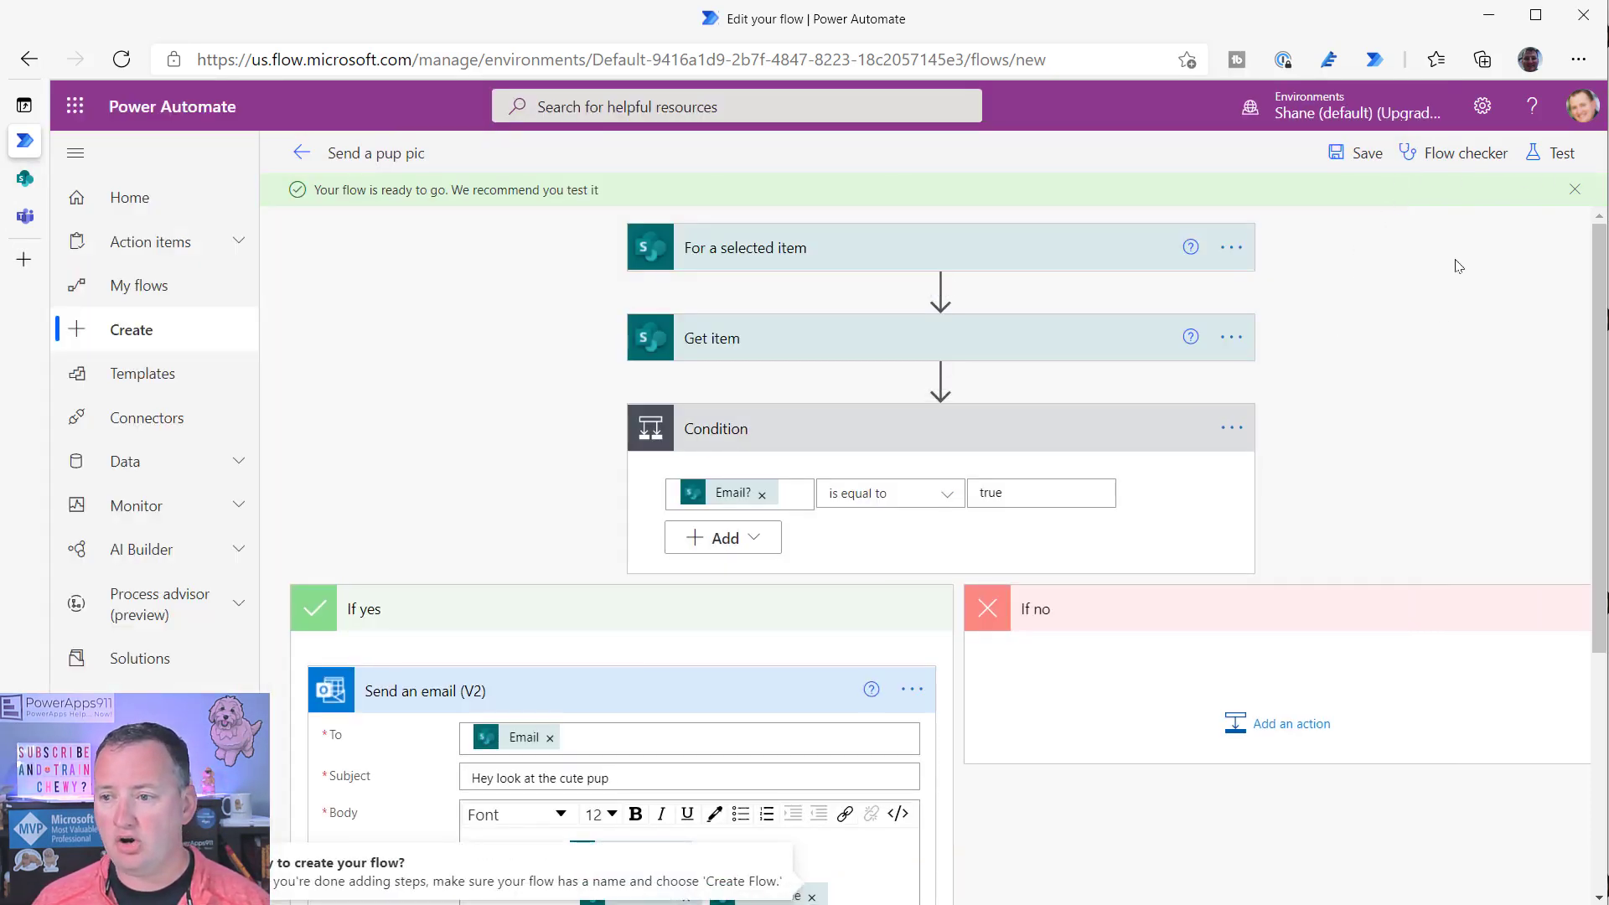
pyautogui.click(1574, 189)
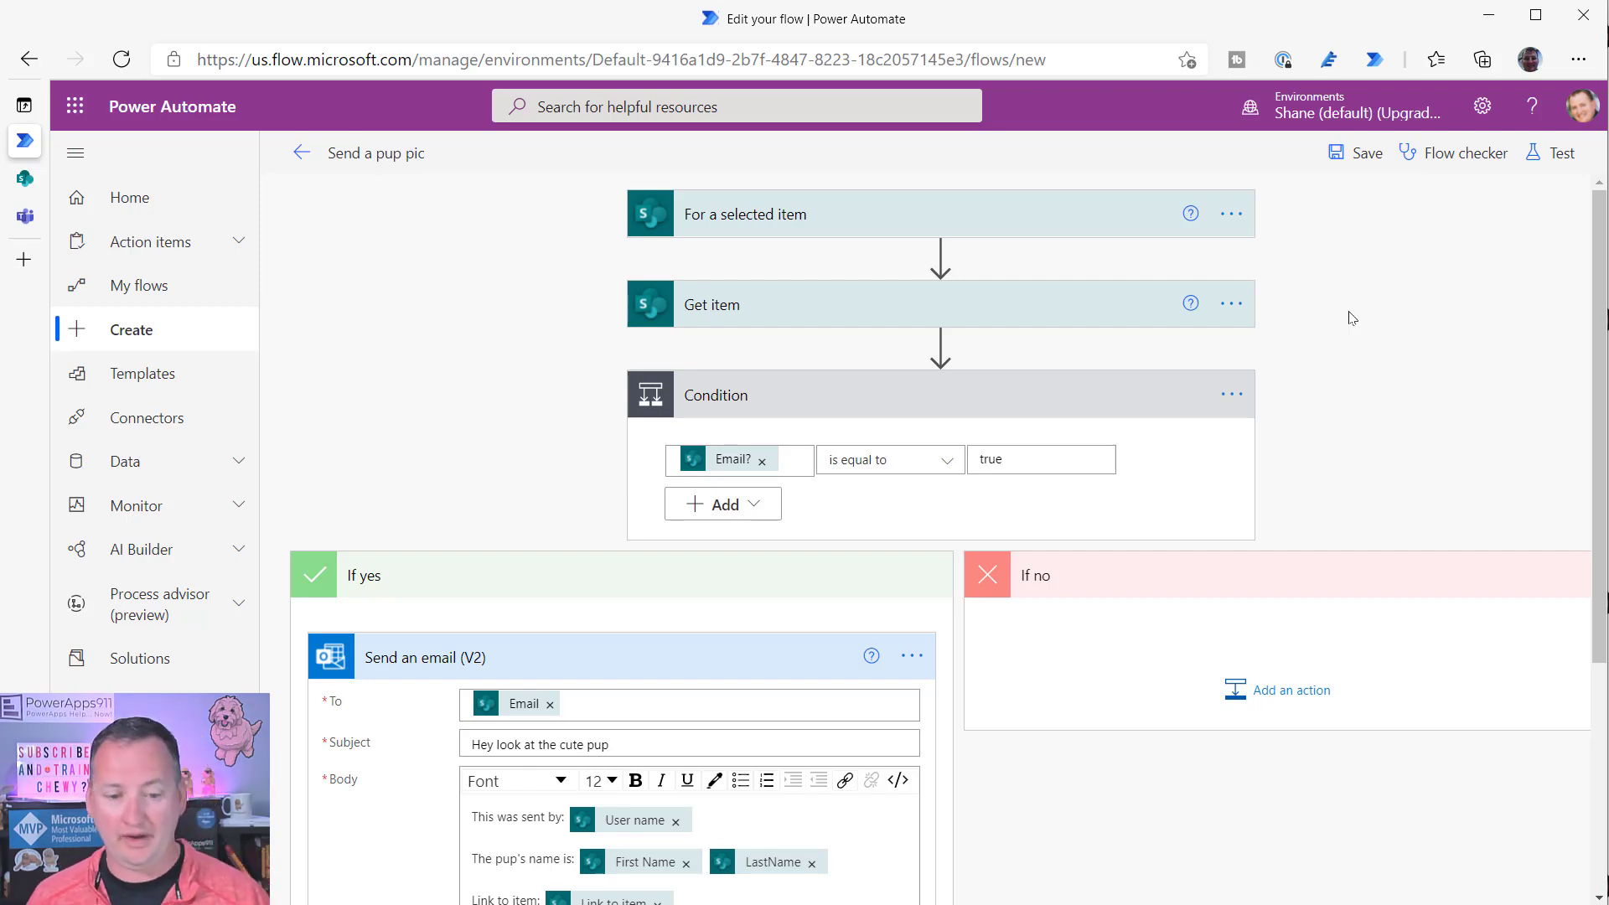
# - Add a new line reading "Comments:" below the pup face link in the email body
pyautogui.scroll(-3, 1349, 318)
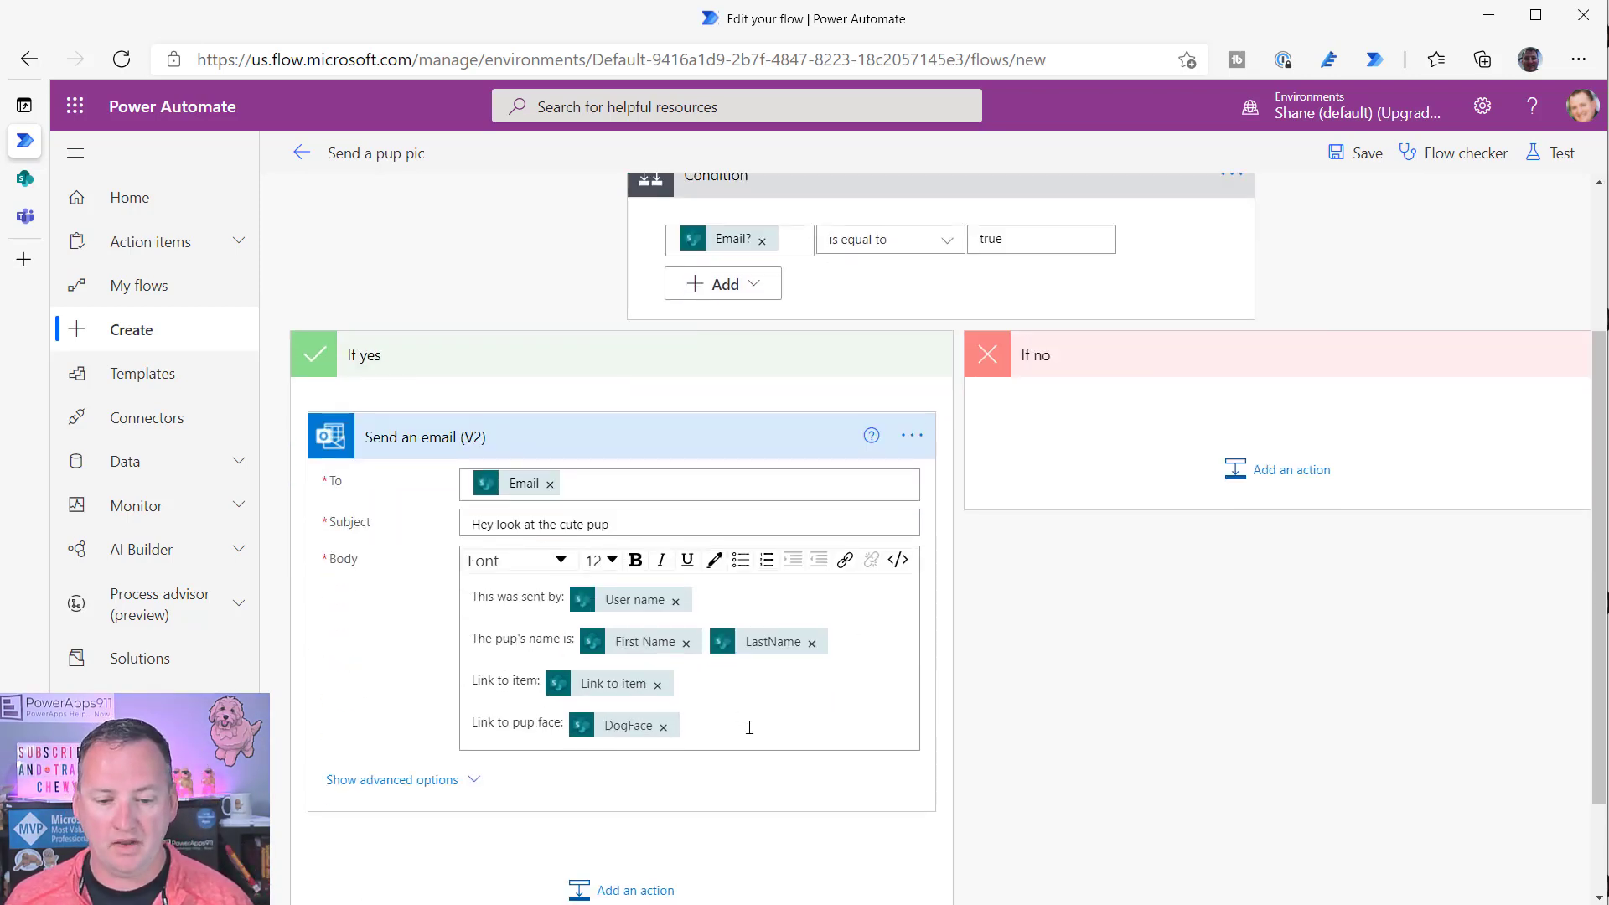
pyautogui.click(749, 728)
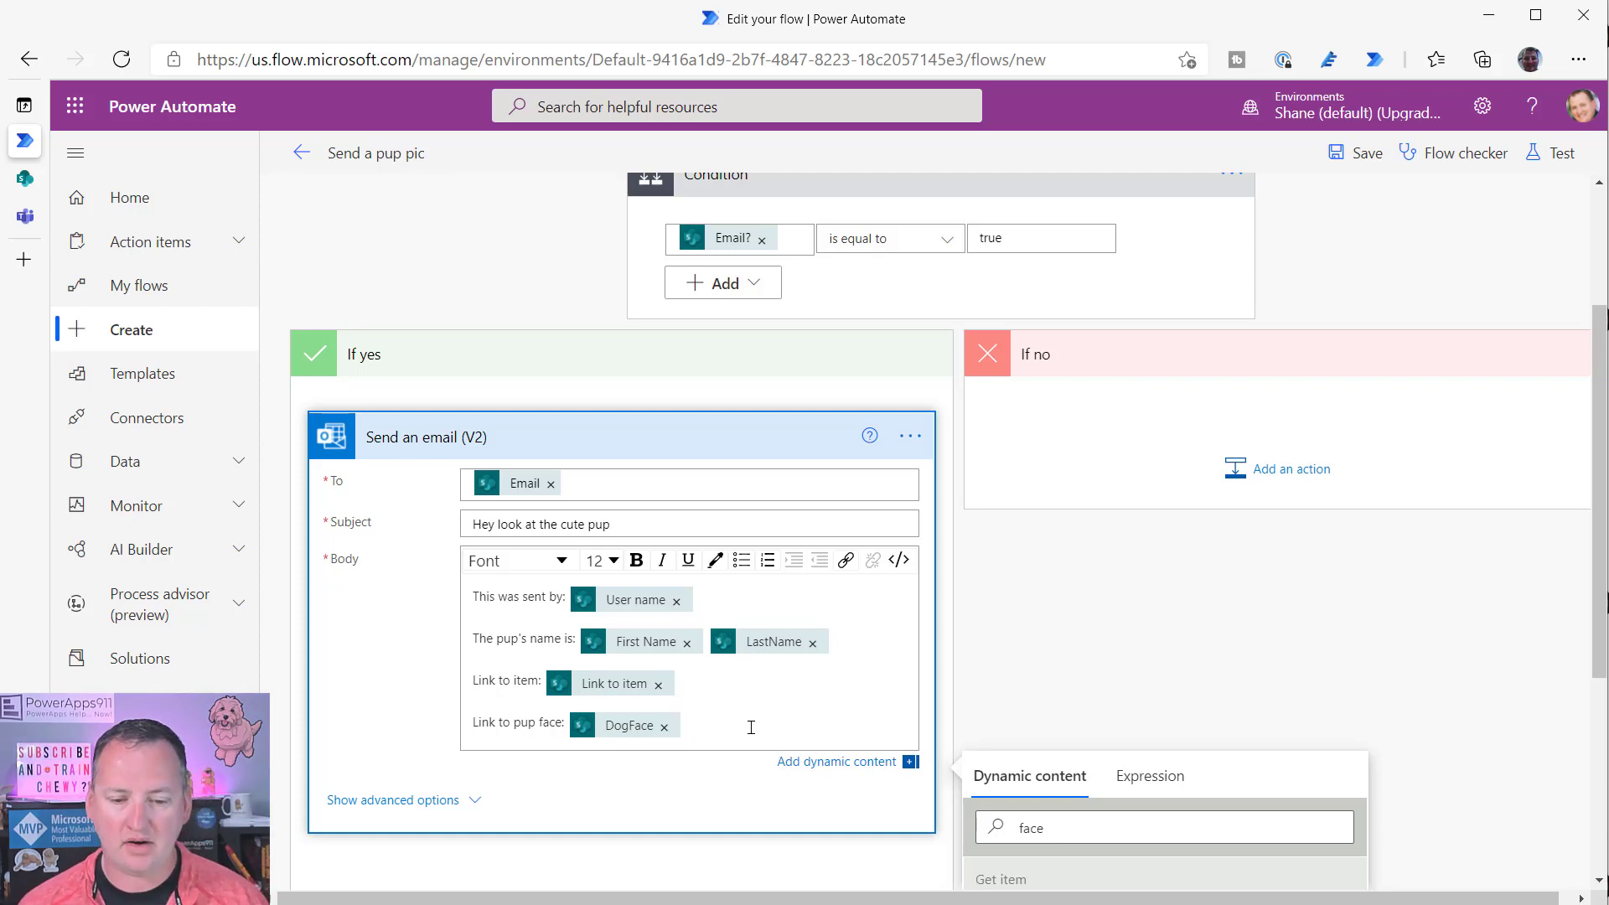
pyautogui.press('Return')
pyautogui.write('Comments:')
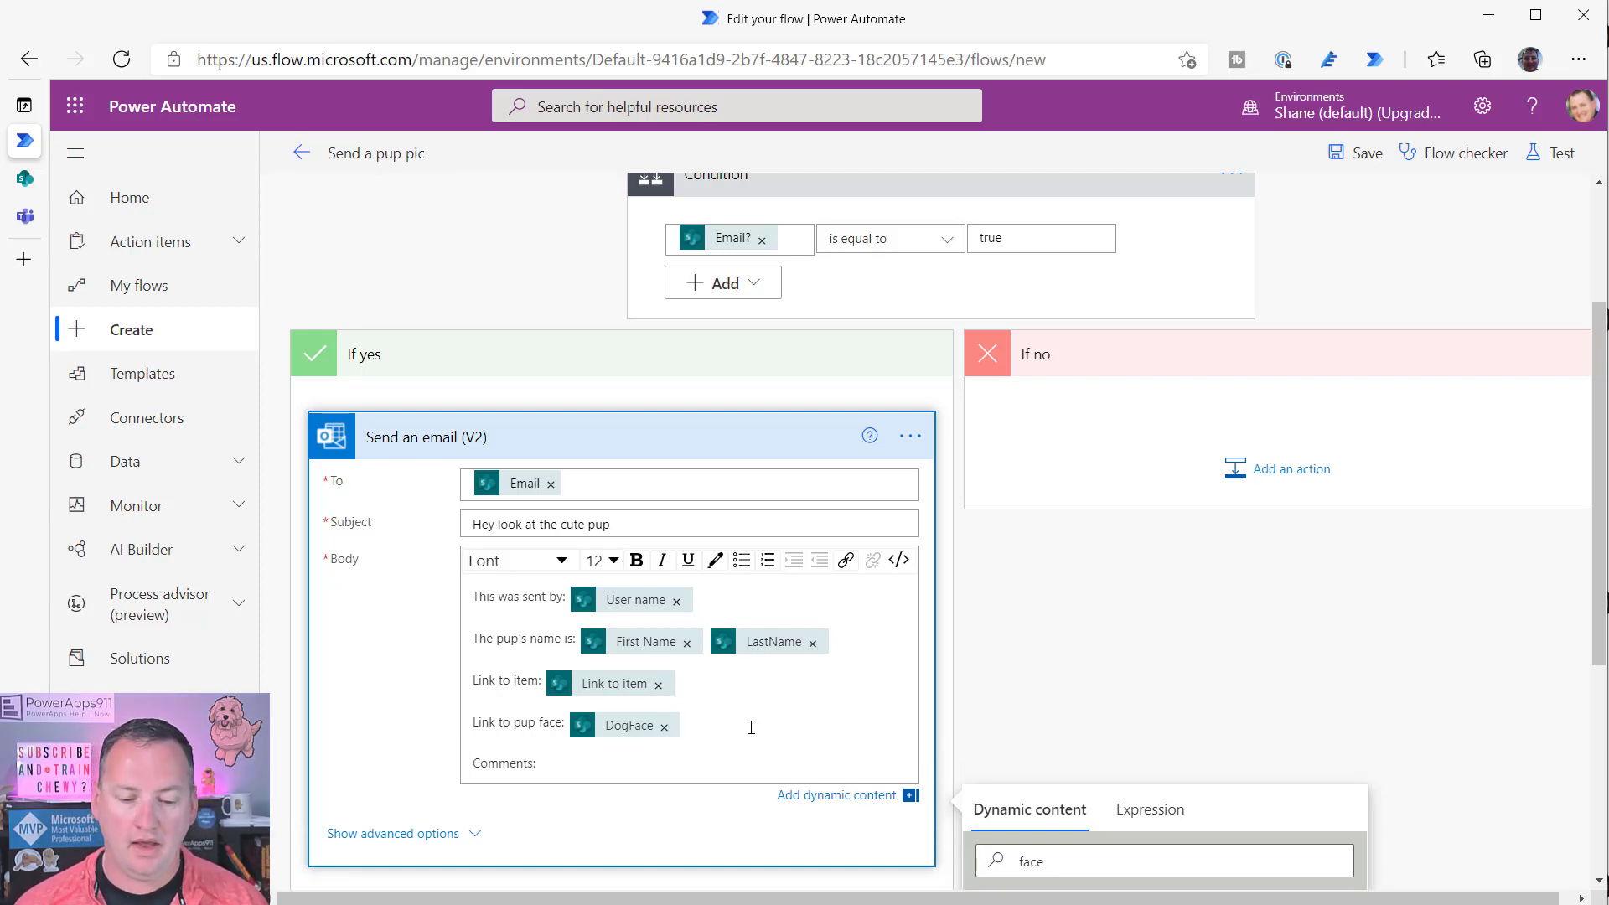
# - Insert the Comments? dynamic value from the selected-item trigger after the "Comments:" label in the email body
pyautogui.scroll(-5, 1439, 661)
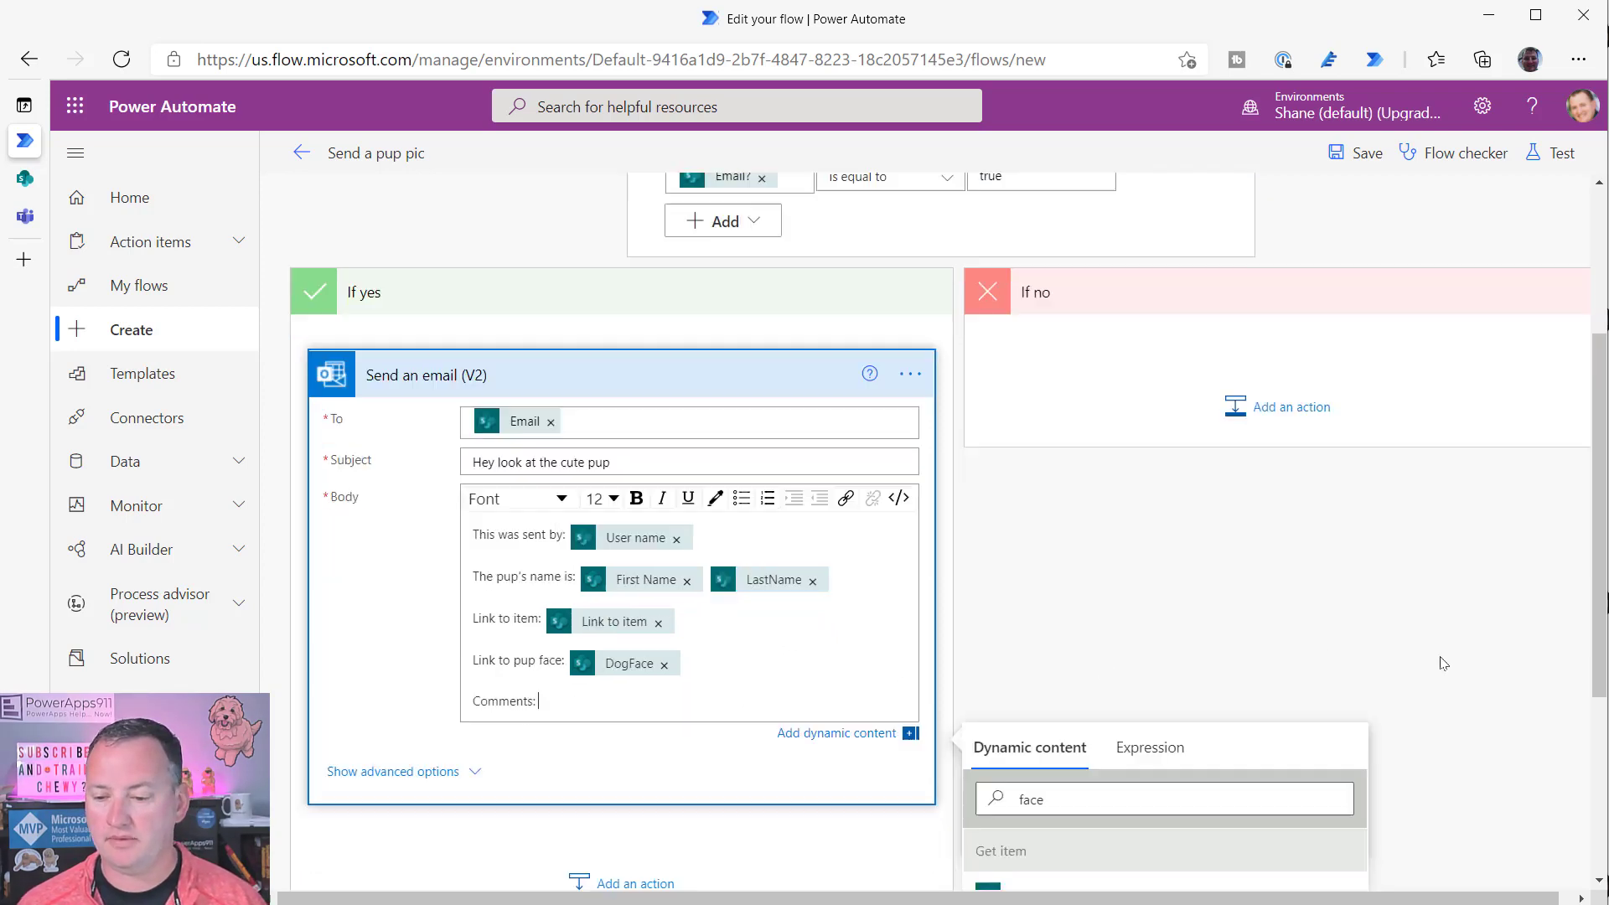
pyautogui.moveTo(1045, 453); pyautogui.dragTo(973, 469)
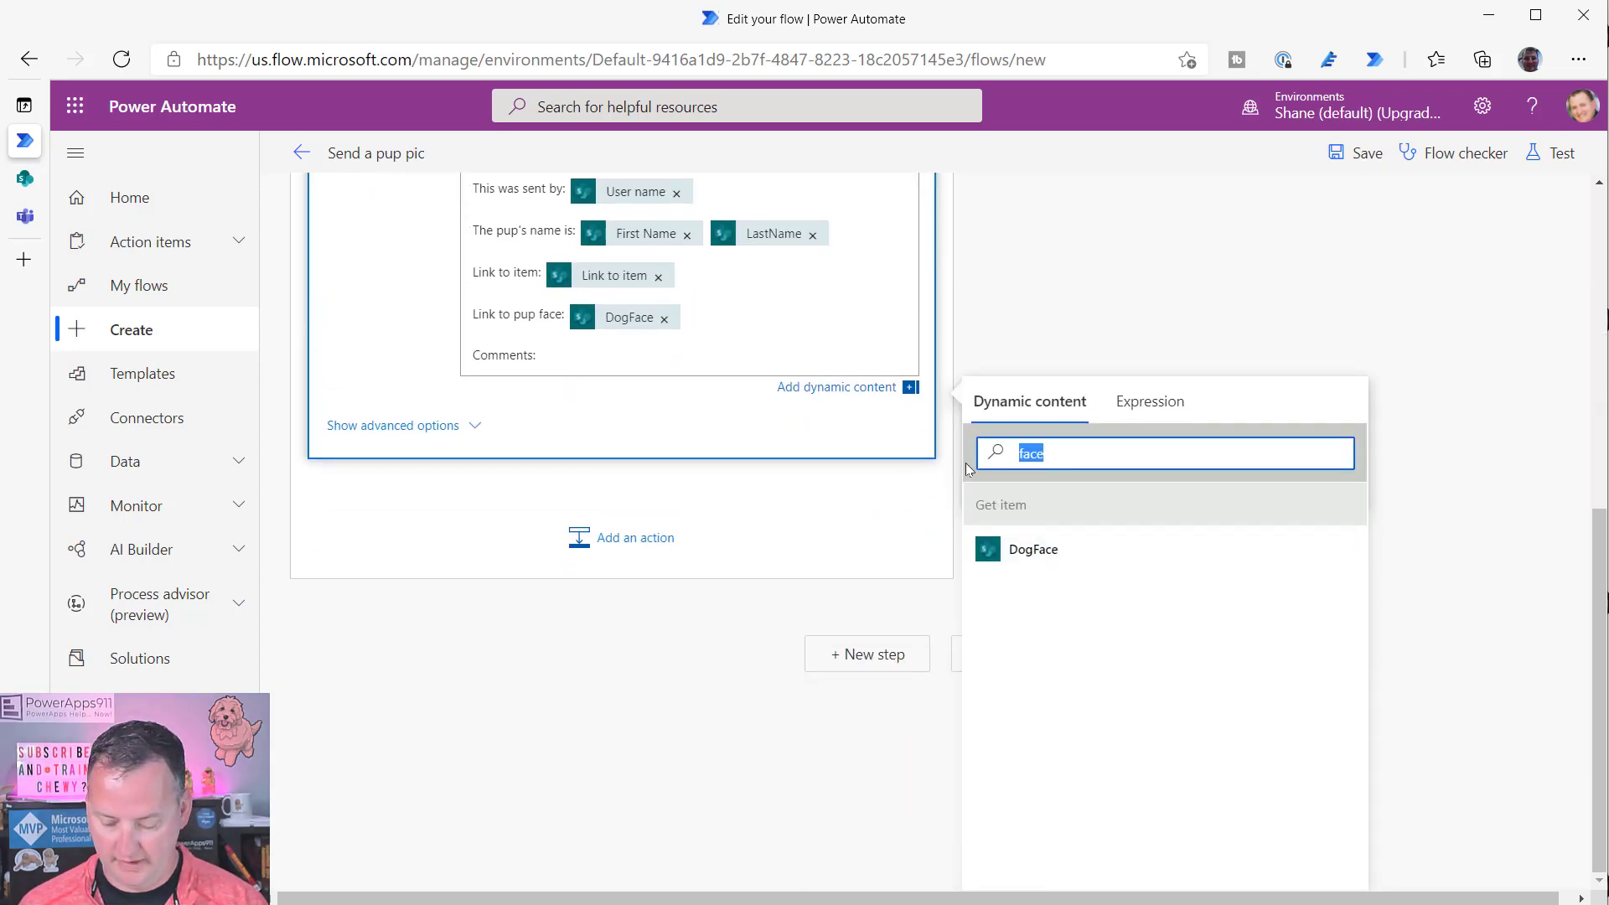
pyautogui.press('BackSpace')
pyautogui.scroll(-2, 1216, 688)
pyautogui.scroll(-6, 1191, 700)
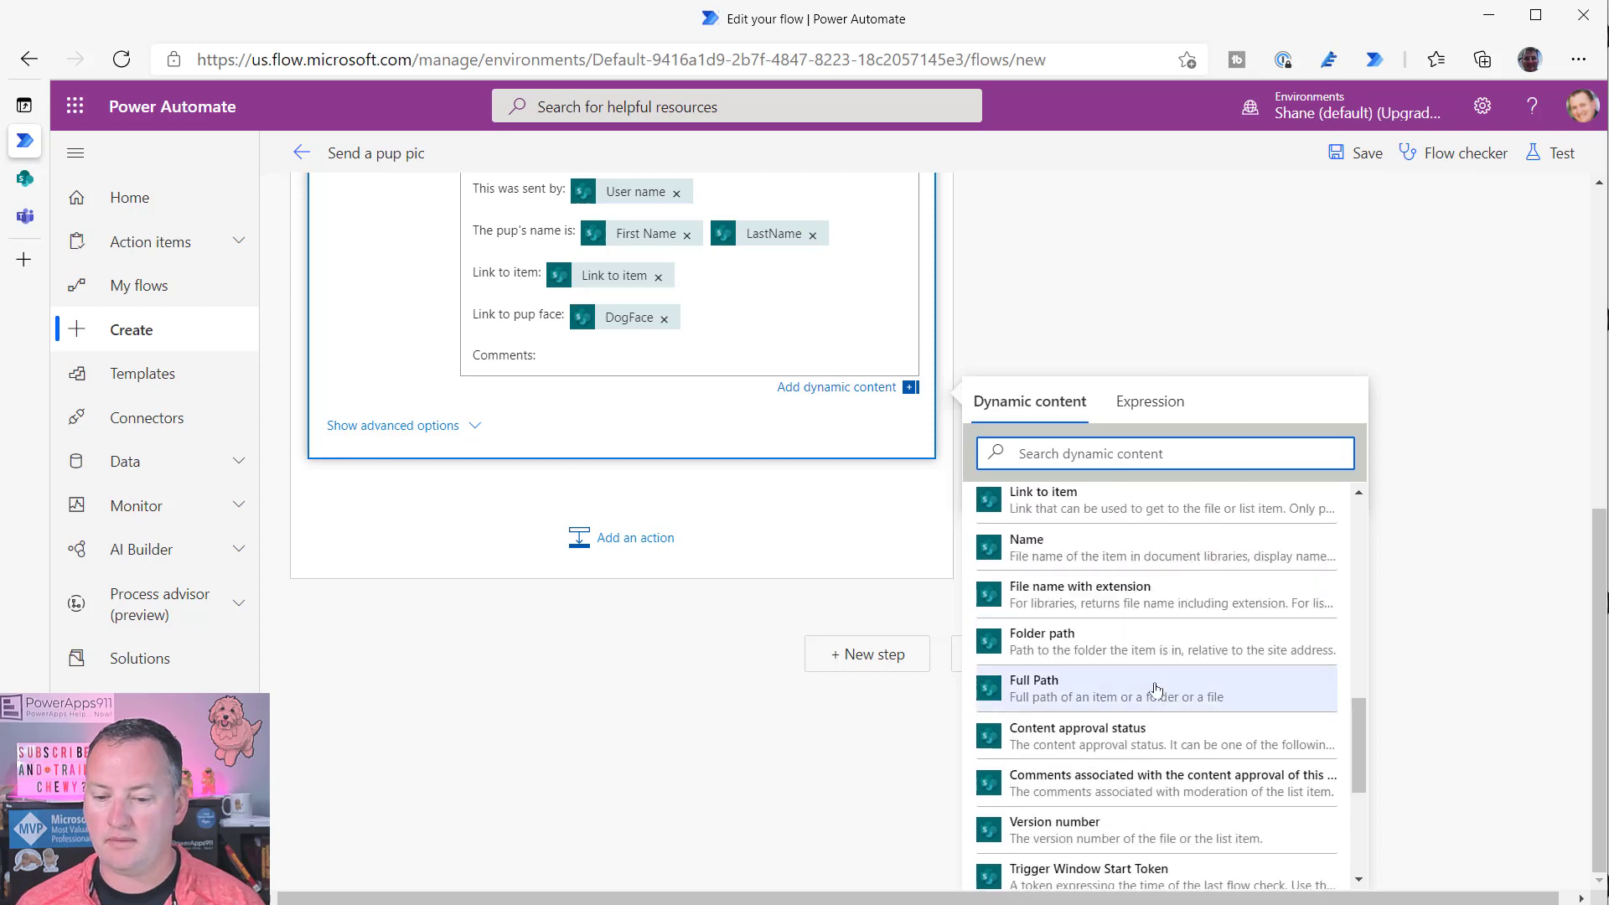
pyautogui.click(1065, 876)
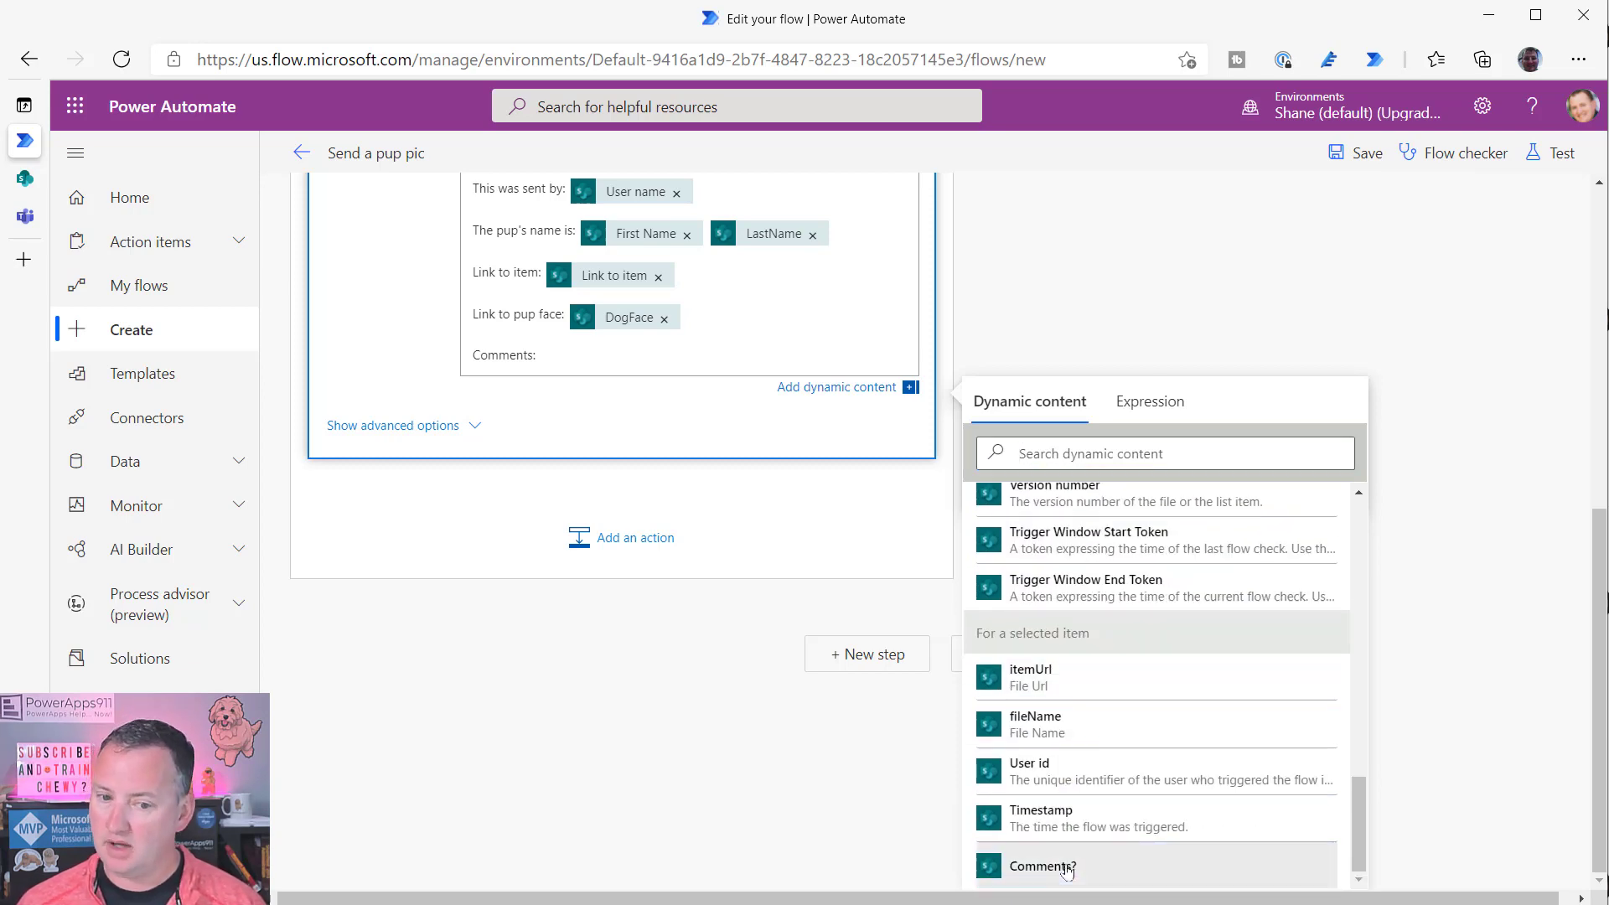
pyautogui.scroll(5, 825, 346)
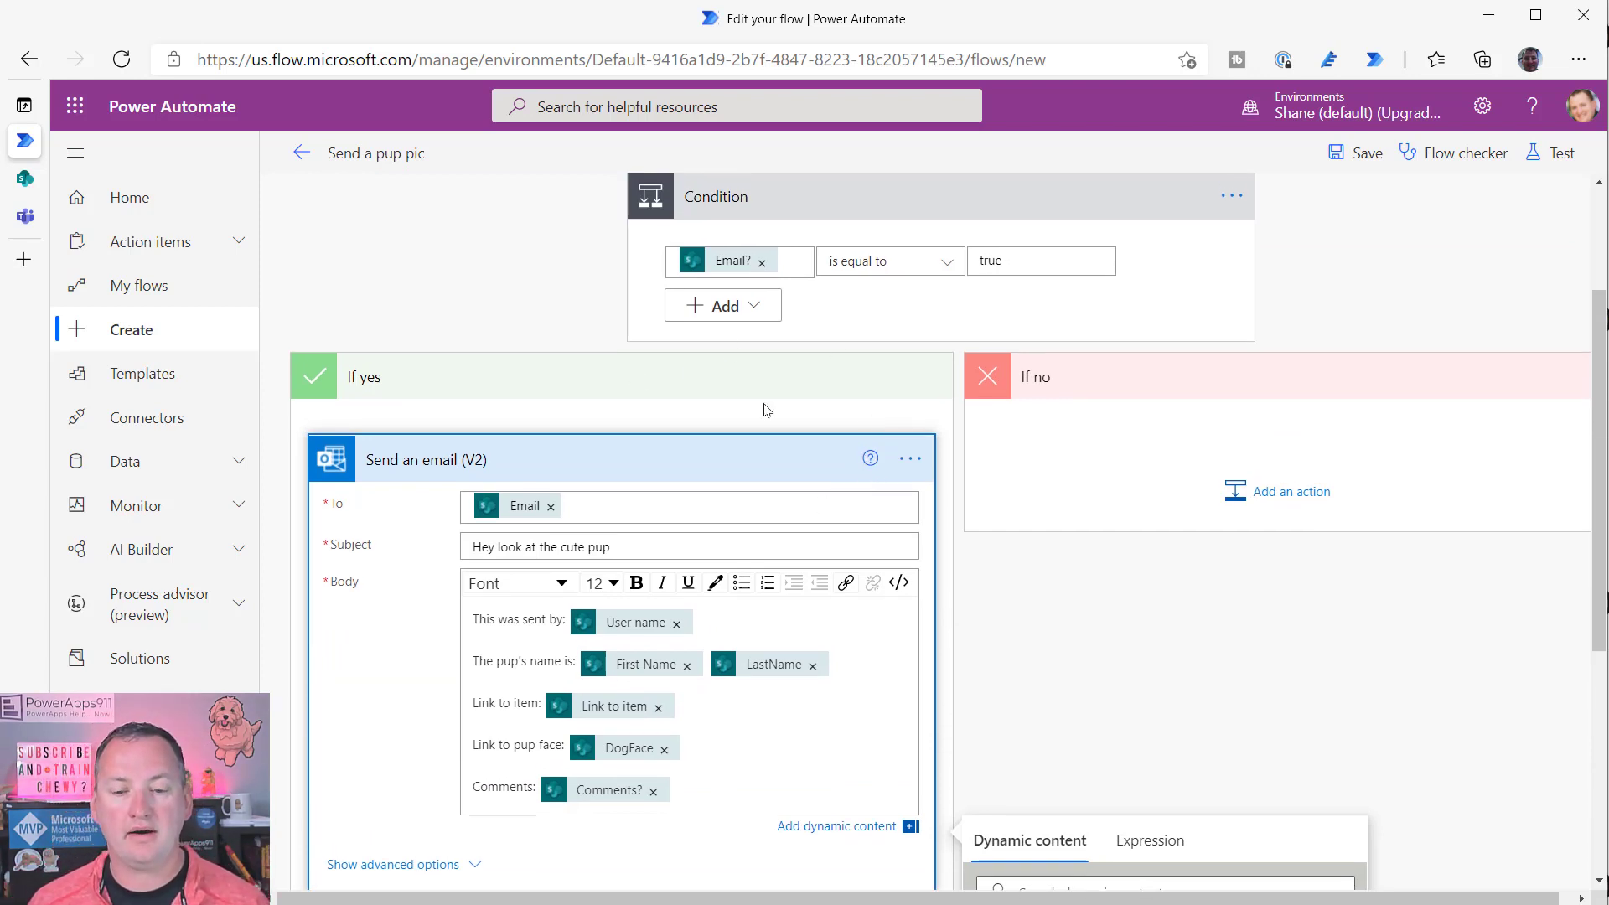
pyautogui.scroll(-4, 951, 445)
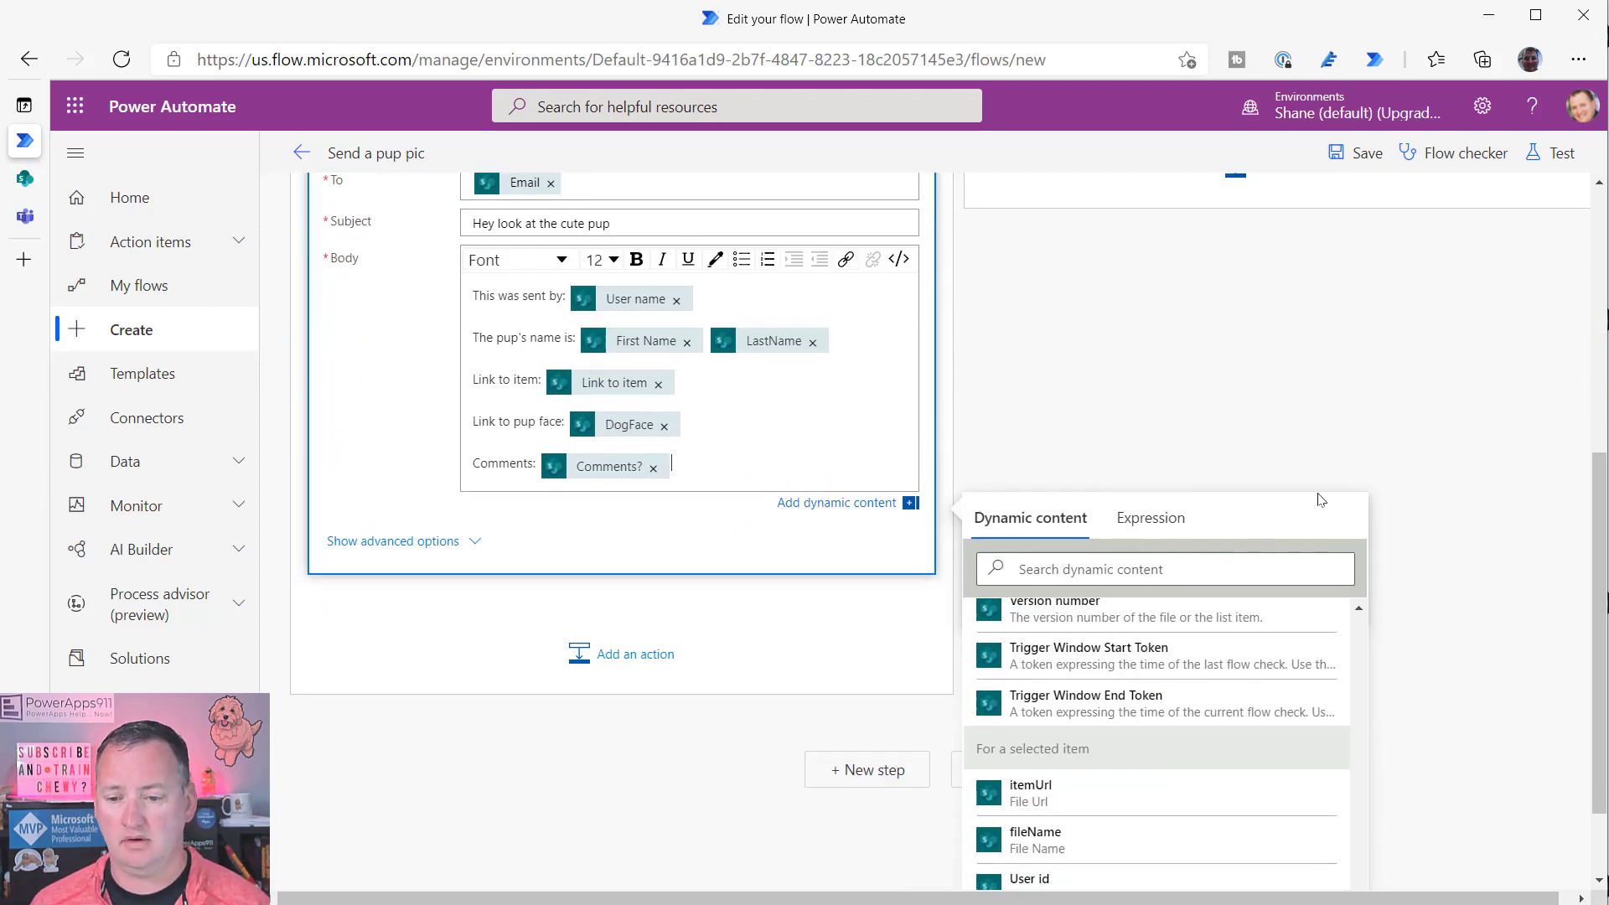
# - Collapse the email condition's If yes and If no branches and add a second Condition control below it
pyautogui.click(1333, 391)
pyautogui.scroll(4, 1068, 536)
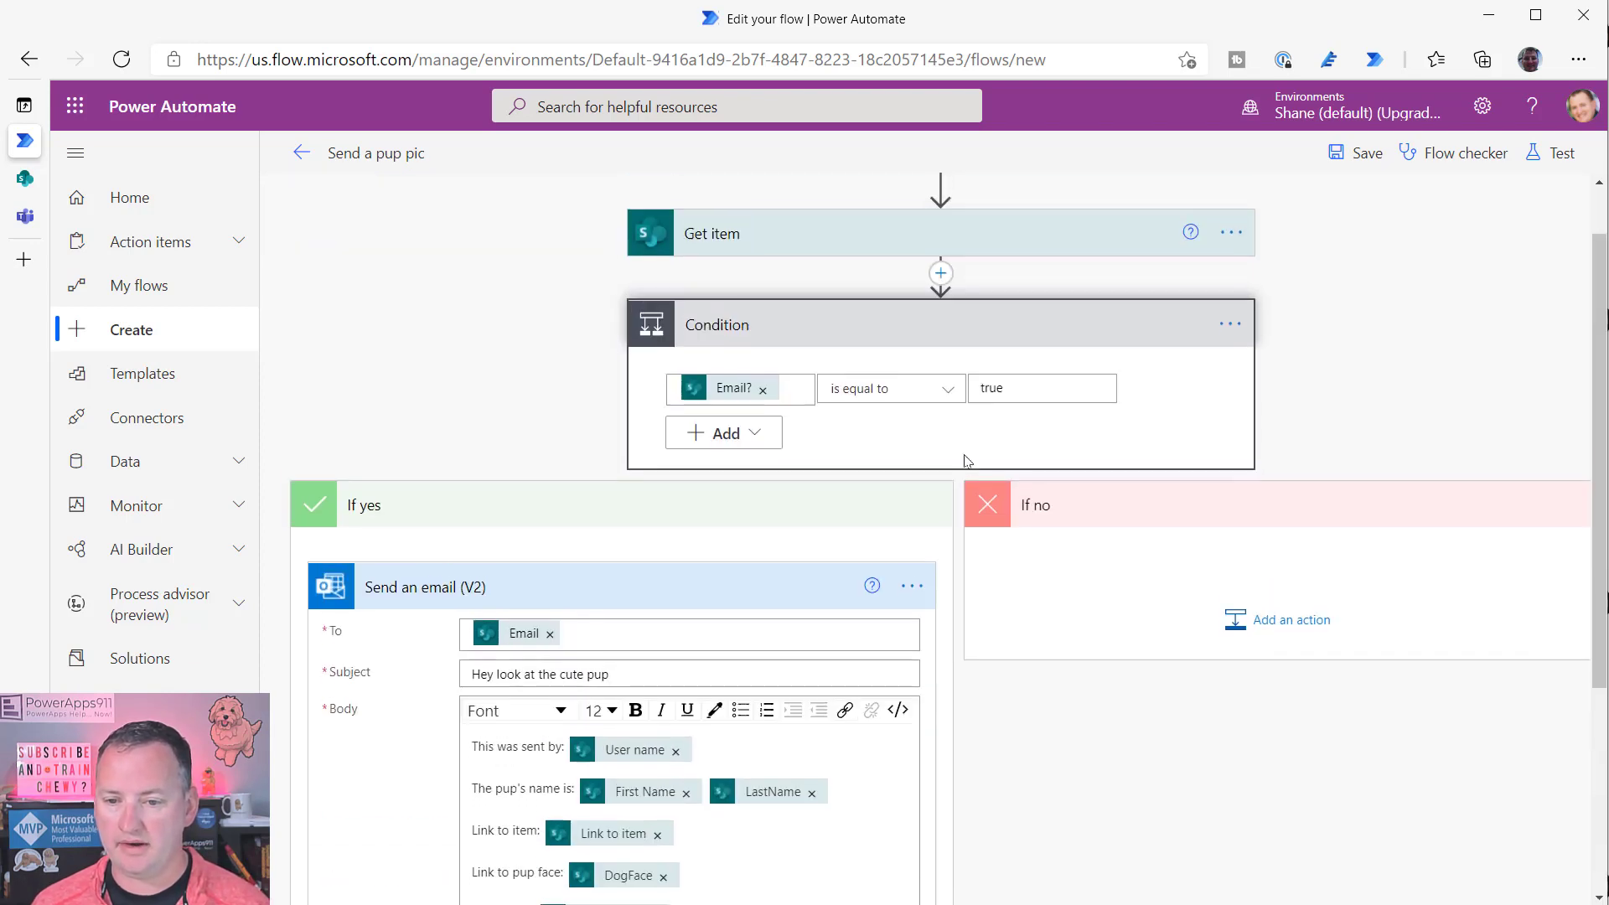
pyautogui.click(835, 516)
pyautogui.click(1066, 575)
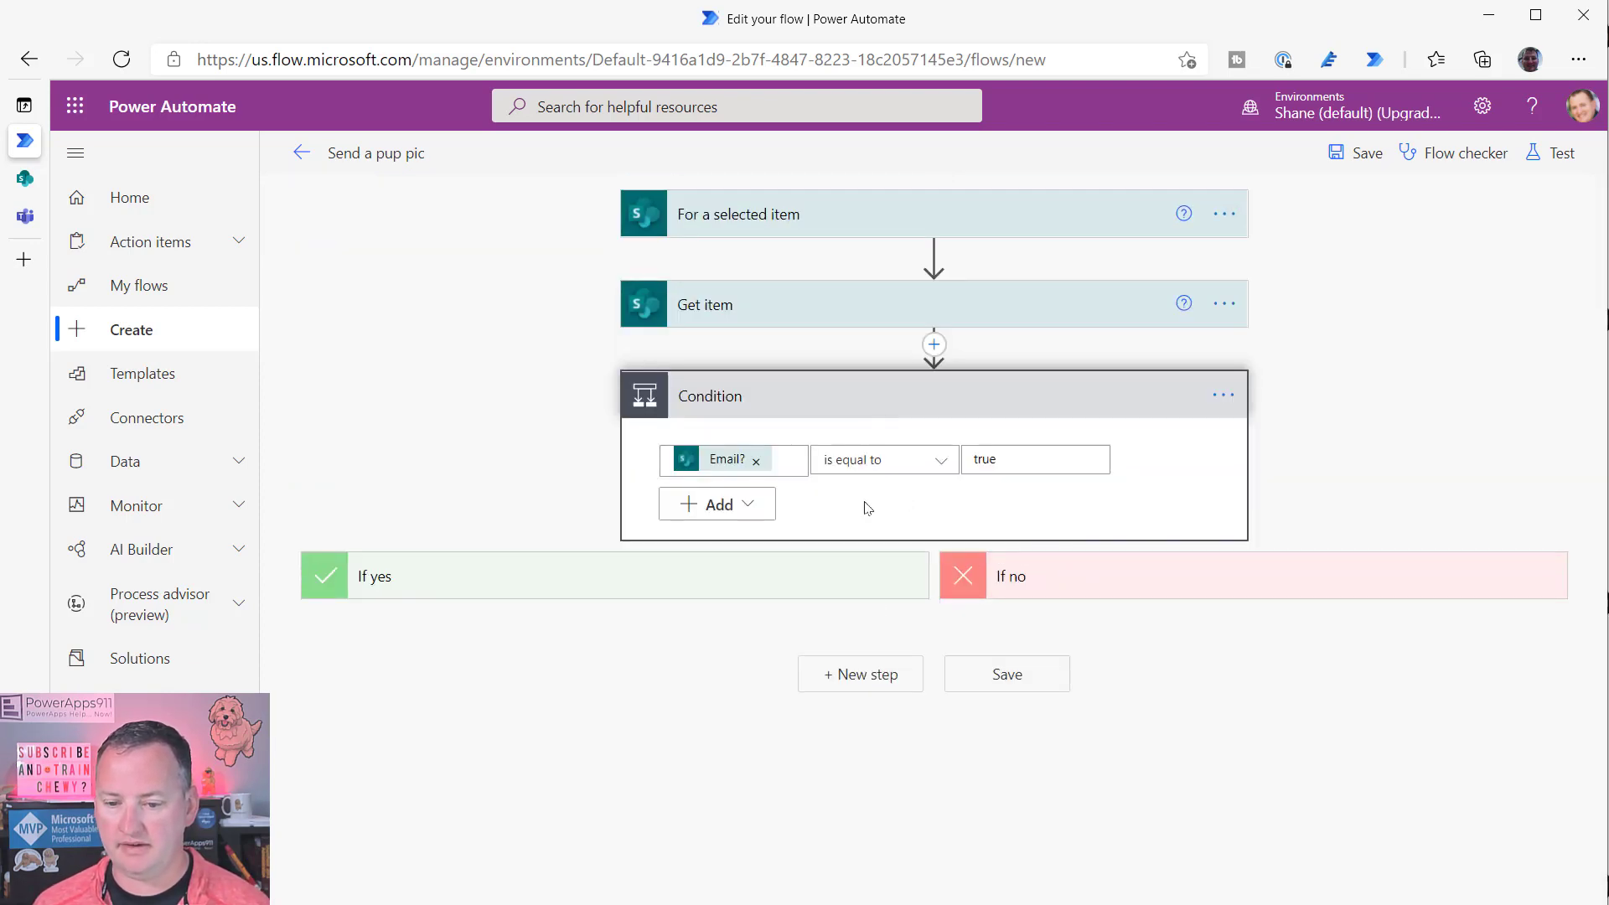
pyautogui.click(884, 680)
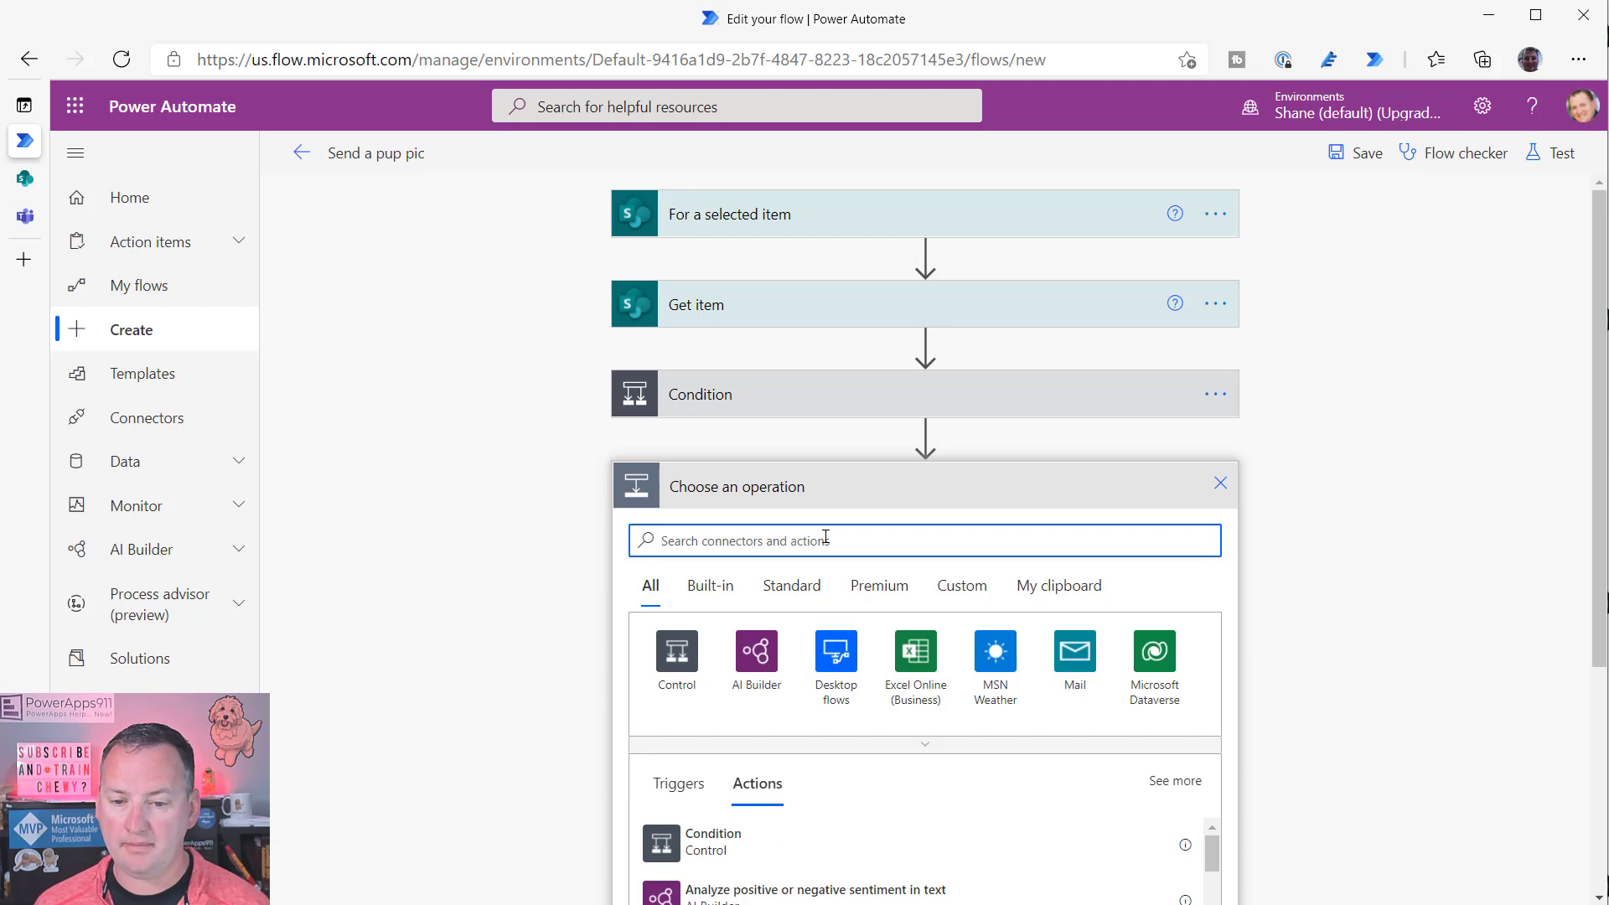
pyautogui.click(668, 659)
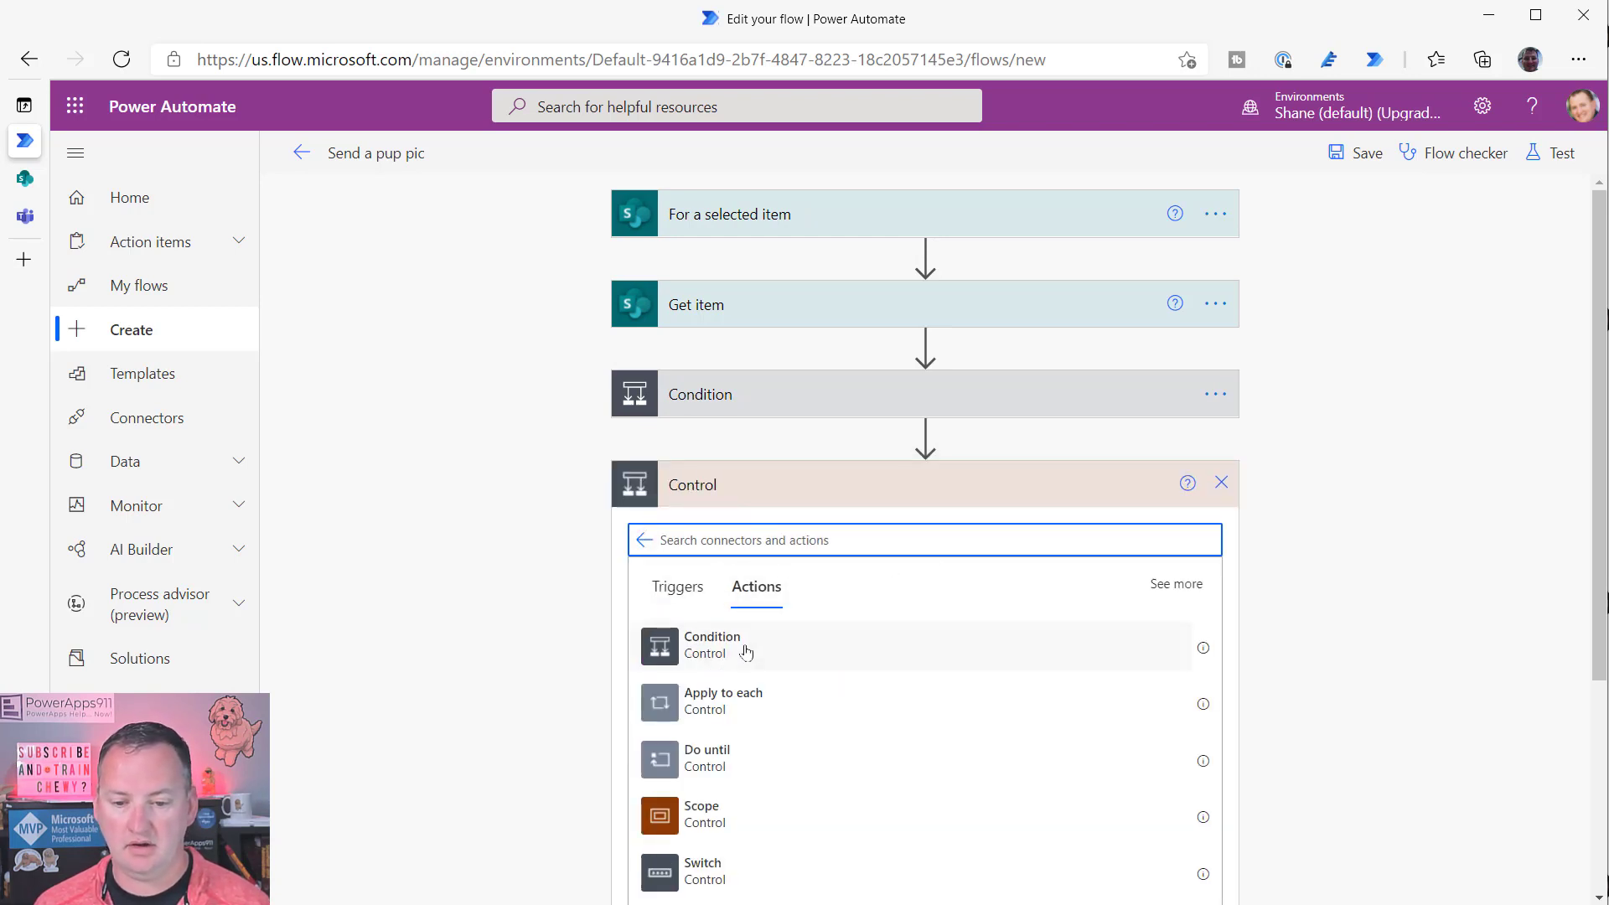
pyautogui.click(745, 650)
# - Set Condition 2 to check that the trigger's Teams? value is equal to true
pyautogui.click(729, 548)
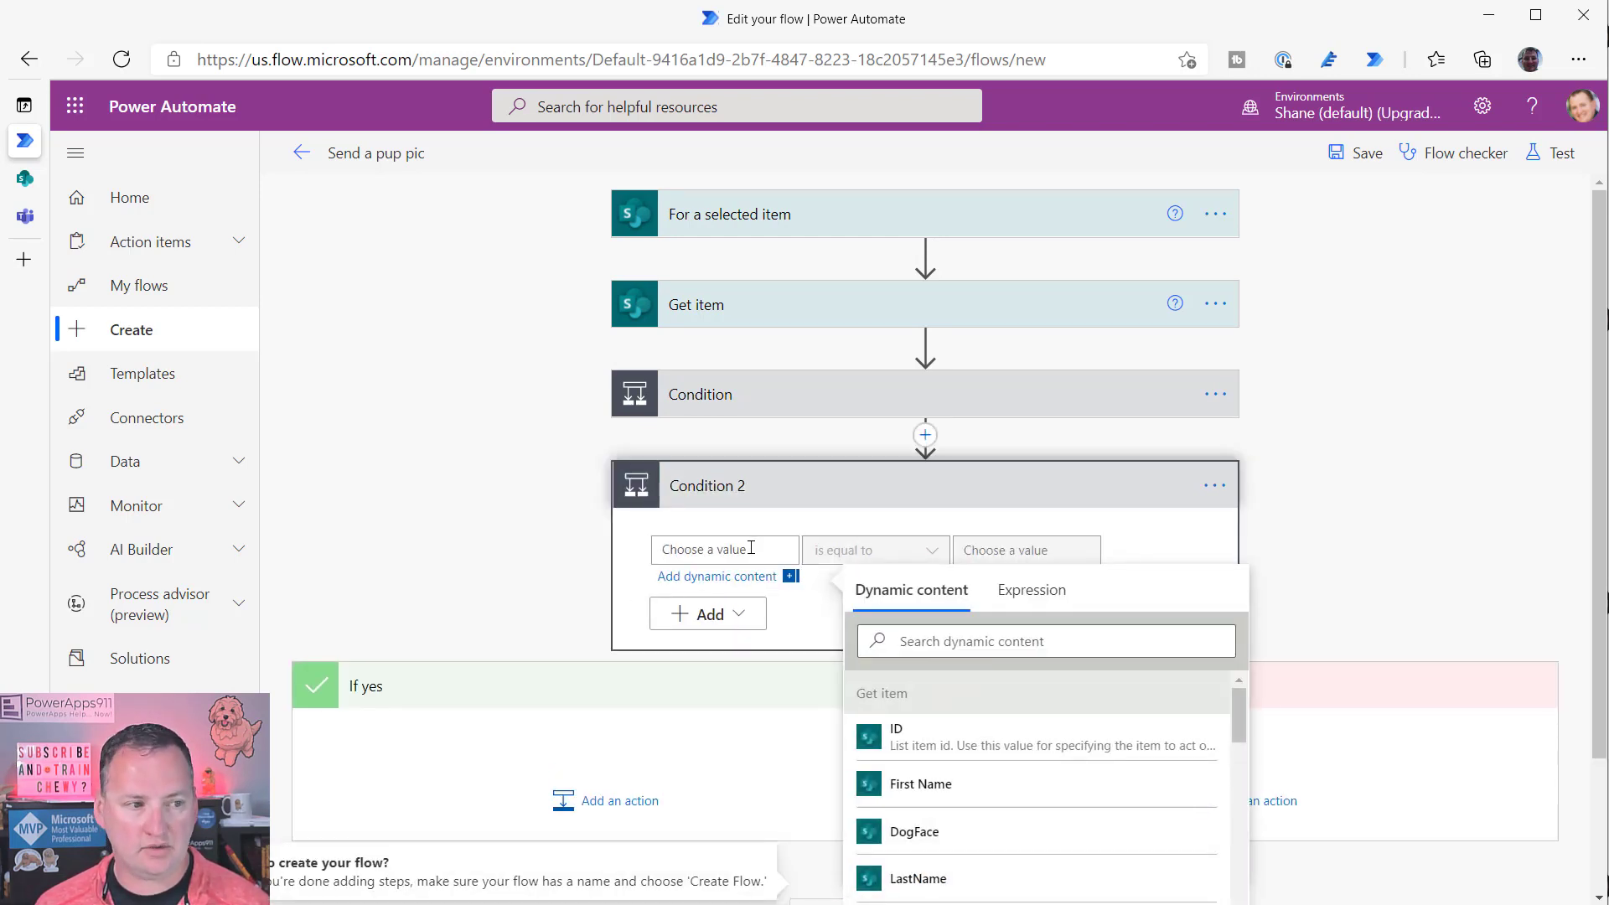
pyautogui.scroll(-2, 1398, 656)
pyautogui.scroll(-10, 963, 712)
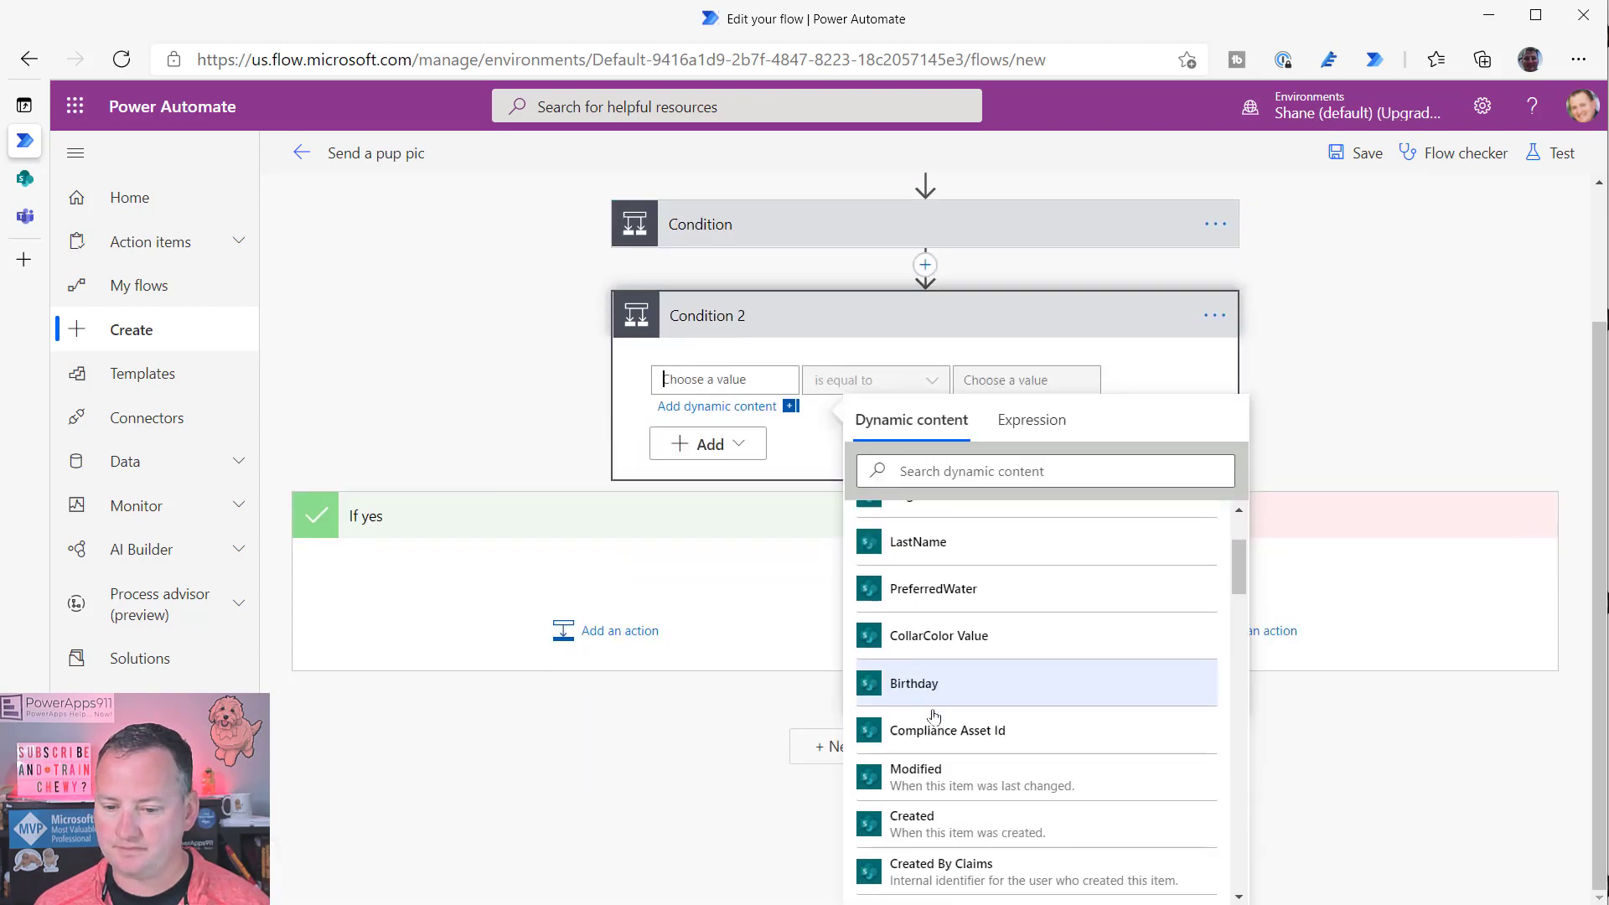
pyautogui.scroll(-15, 966, 695)
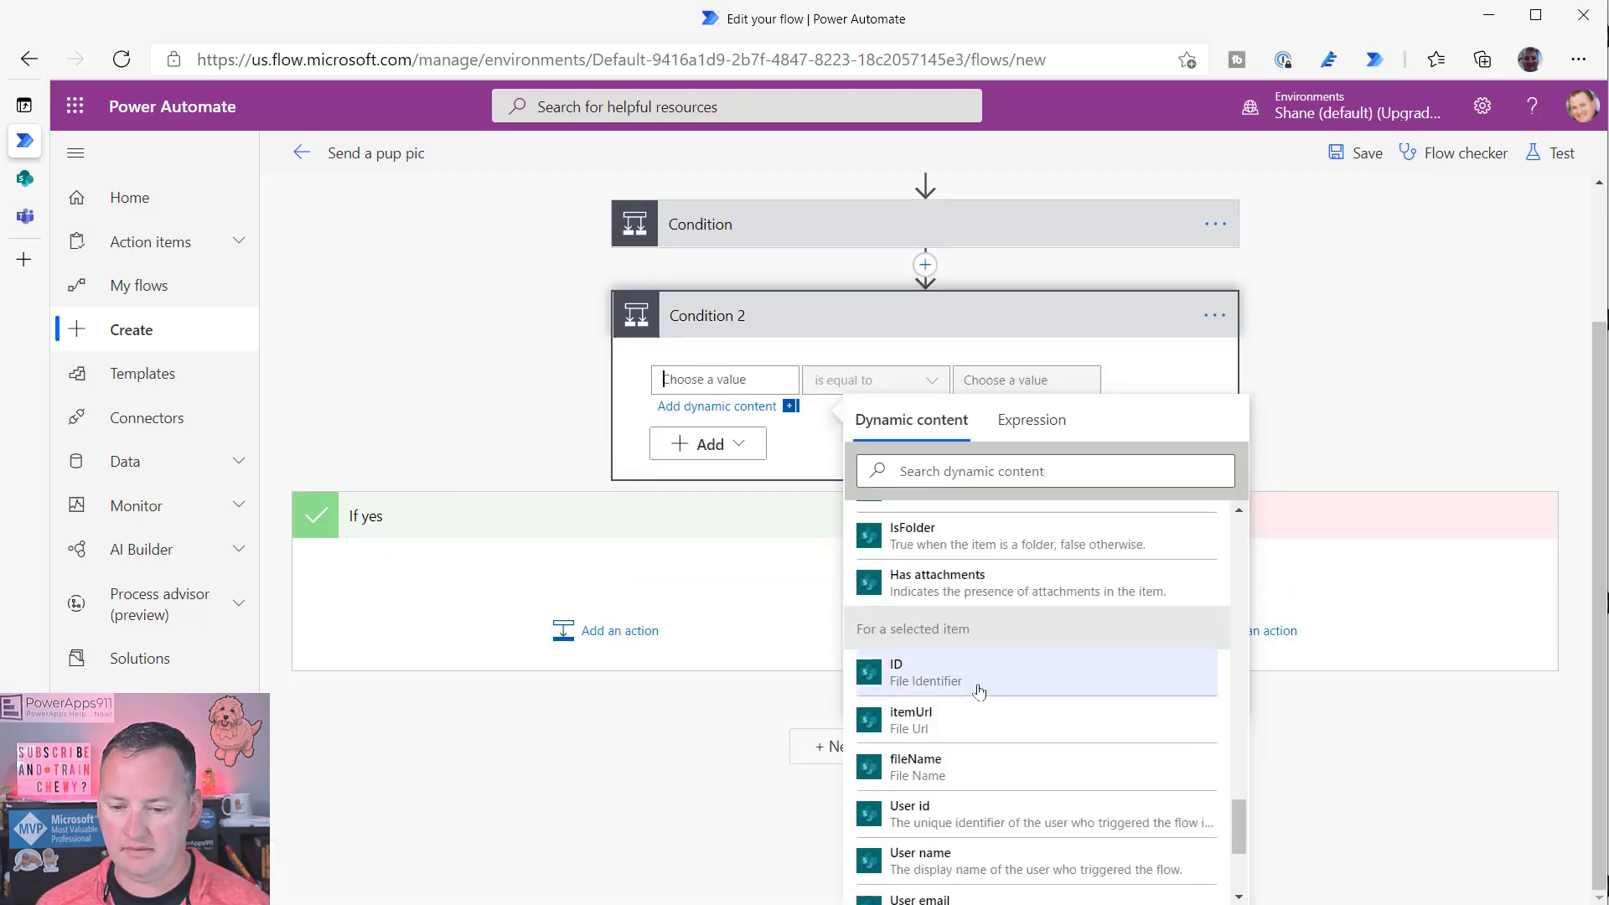
pyautogui.click(909, 838)
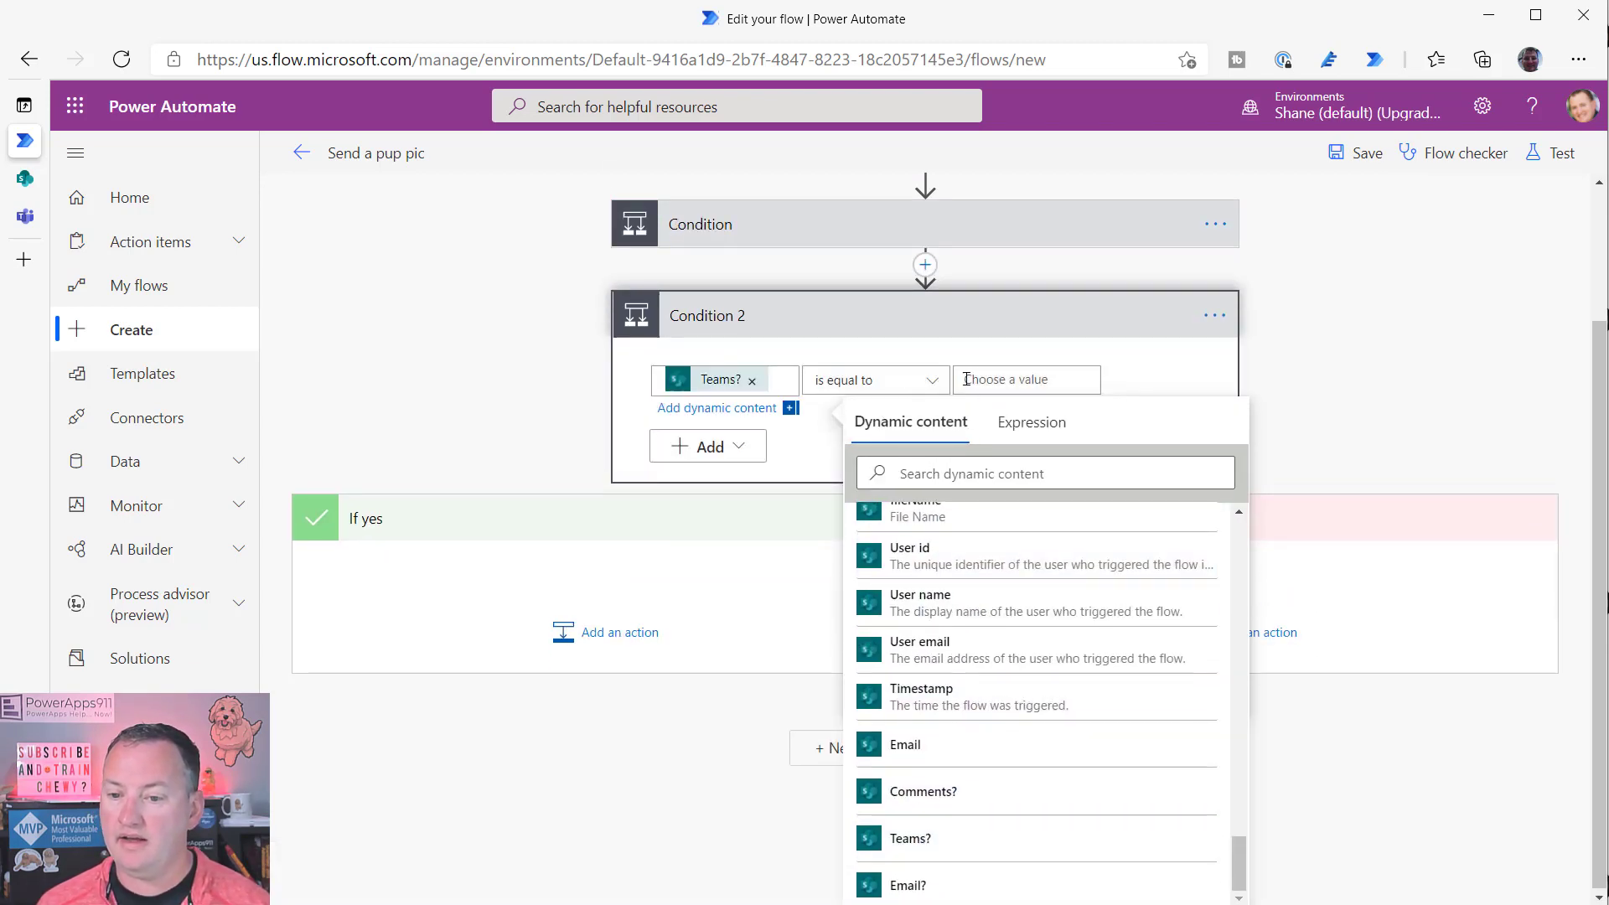
pyautogui.click(1011, 379)
pyautogui.write('true')
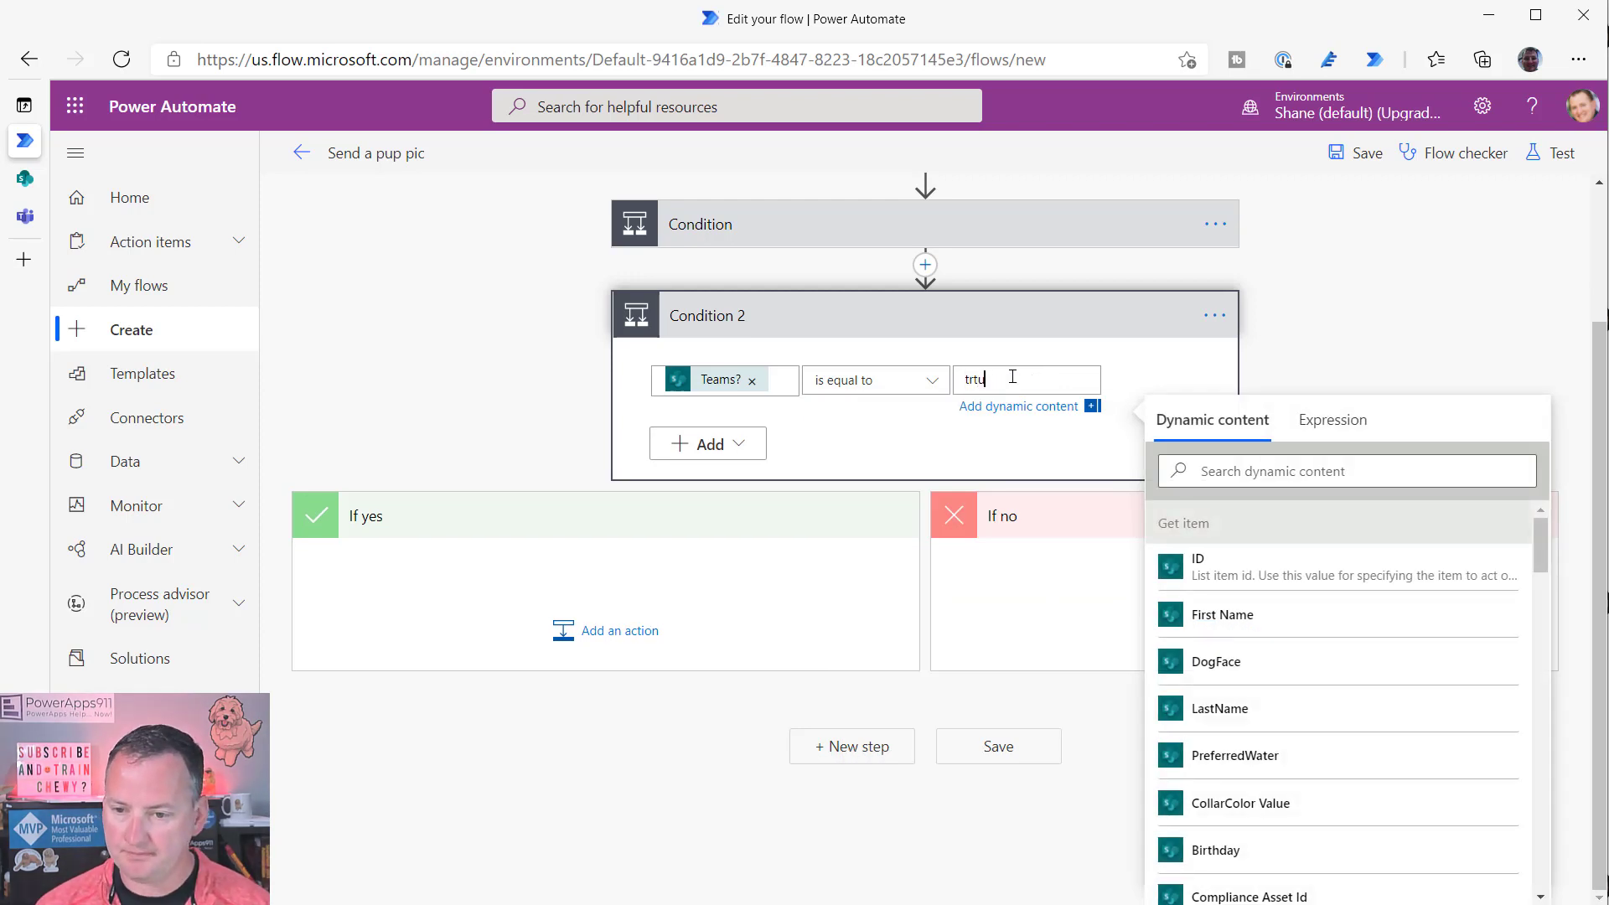
# - Add the Microsoft Teams action "Post message in a chat or channel (preview)" to the If yes branch of Condition 2
pyautogui.click(654, 545)
pyautogui.click(621, 757)
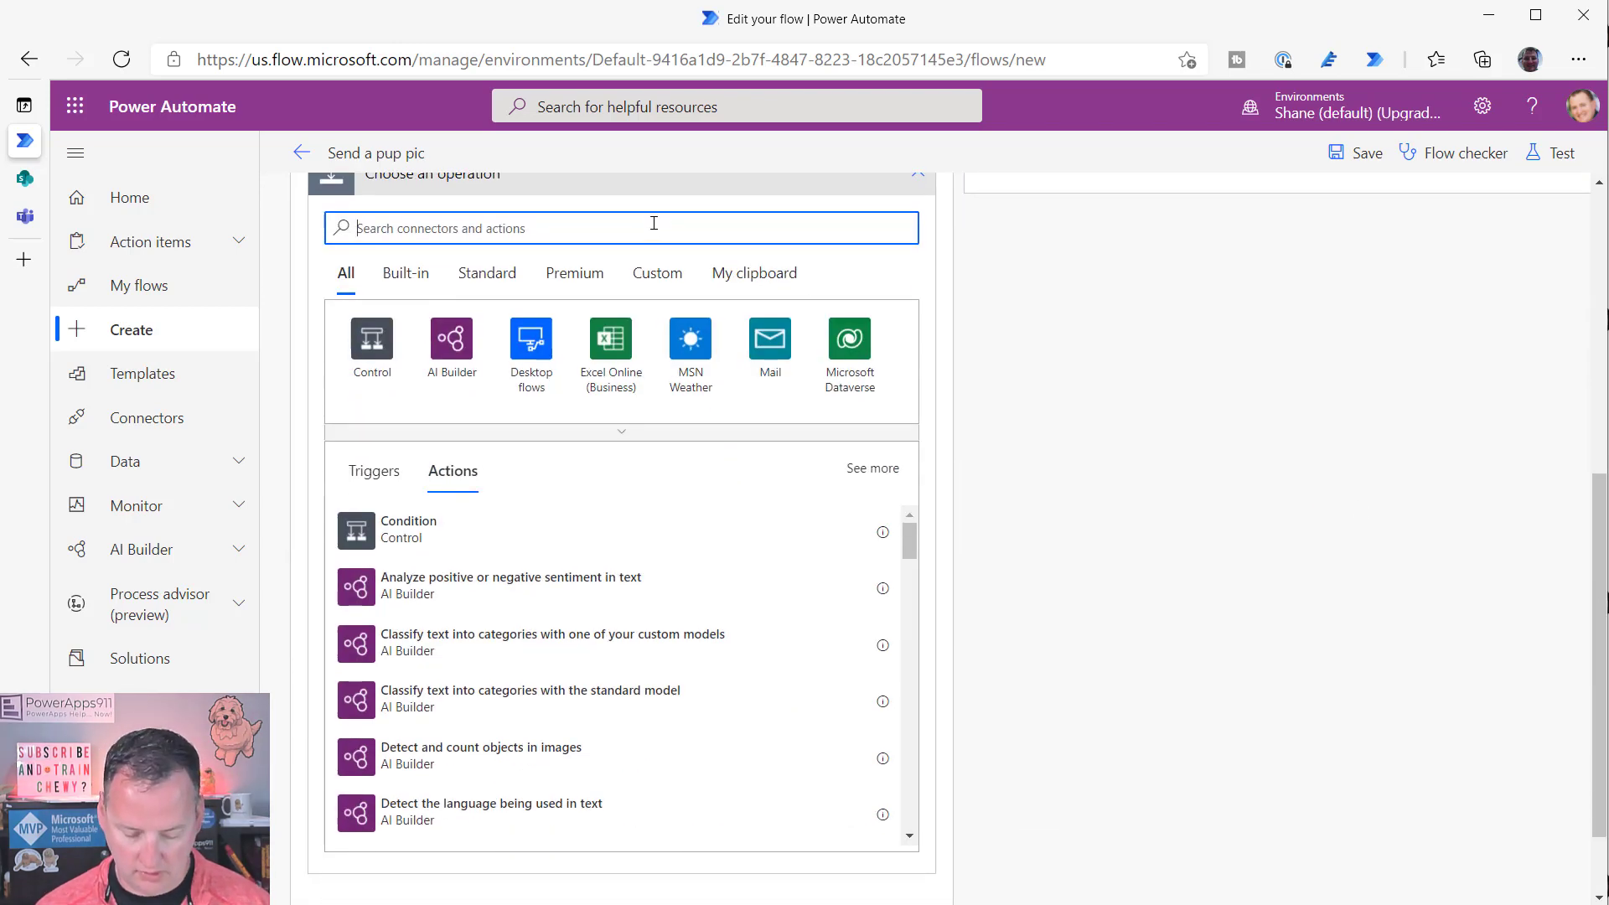
pyautogui.write('teams')
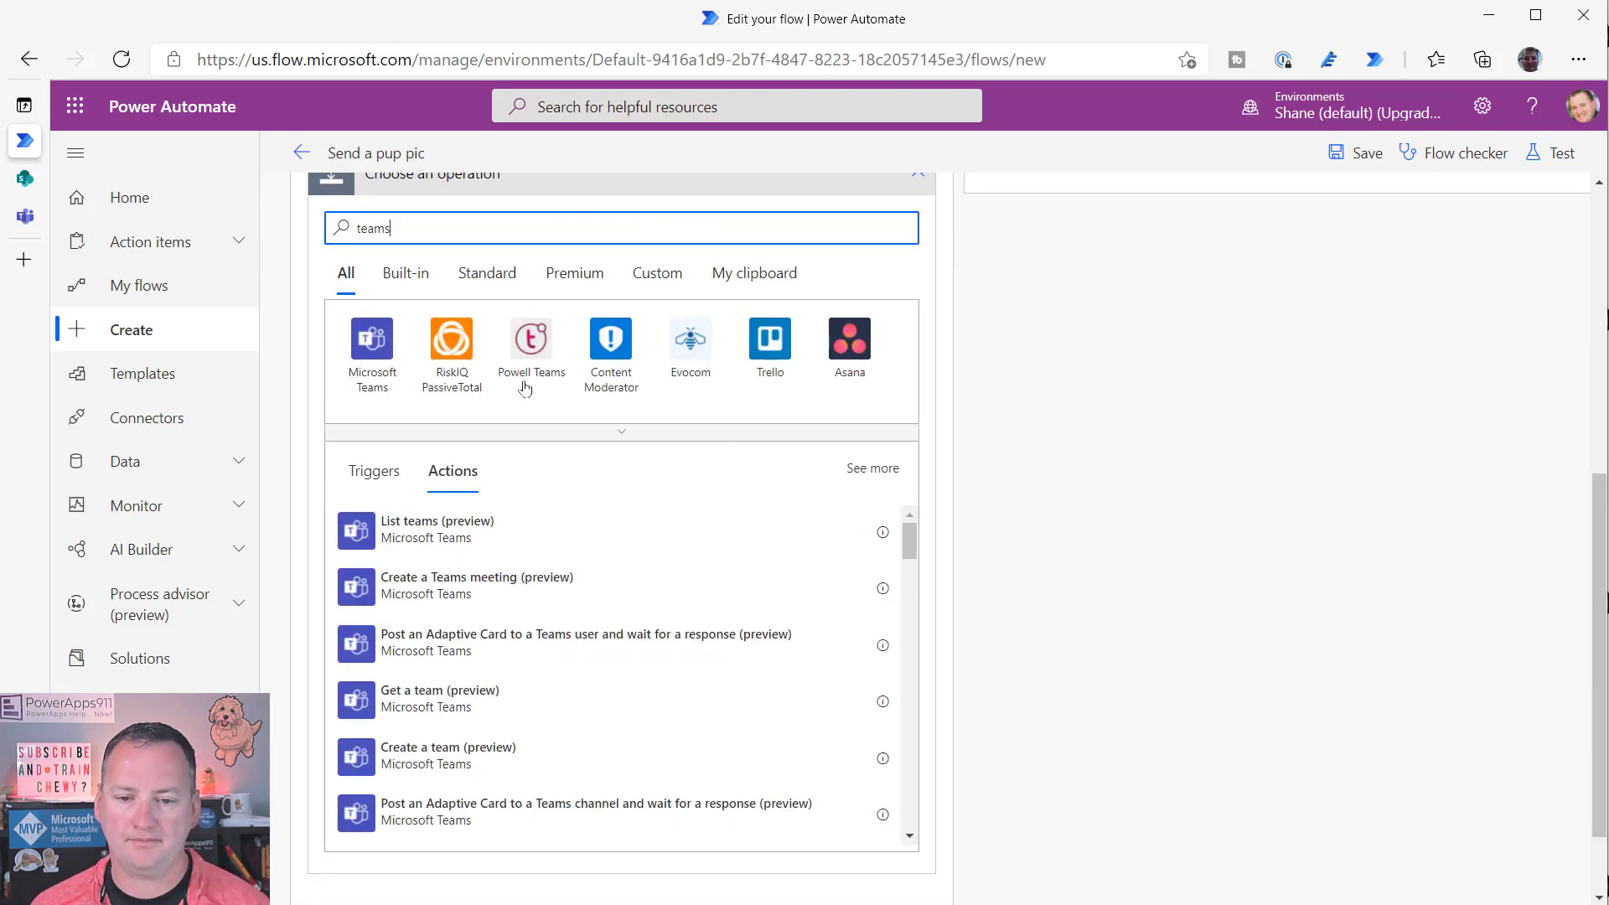
pyautogui.click(369, 348)
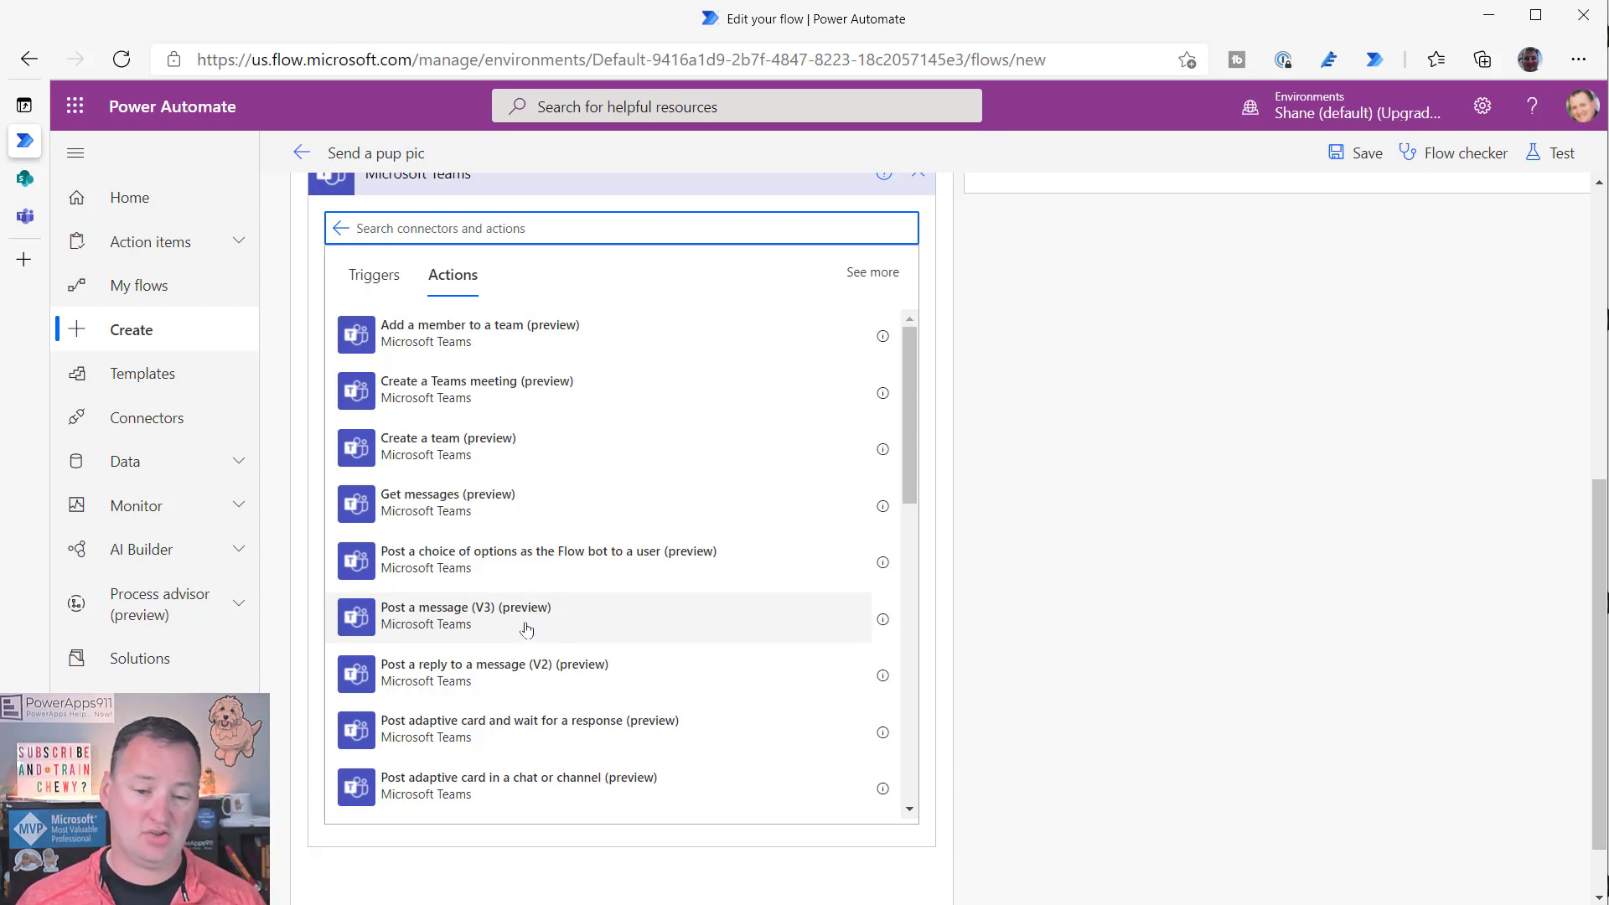
pyautogui.scroll(-5, 526, 629)
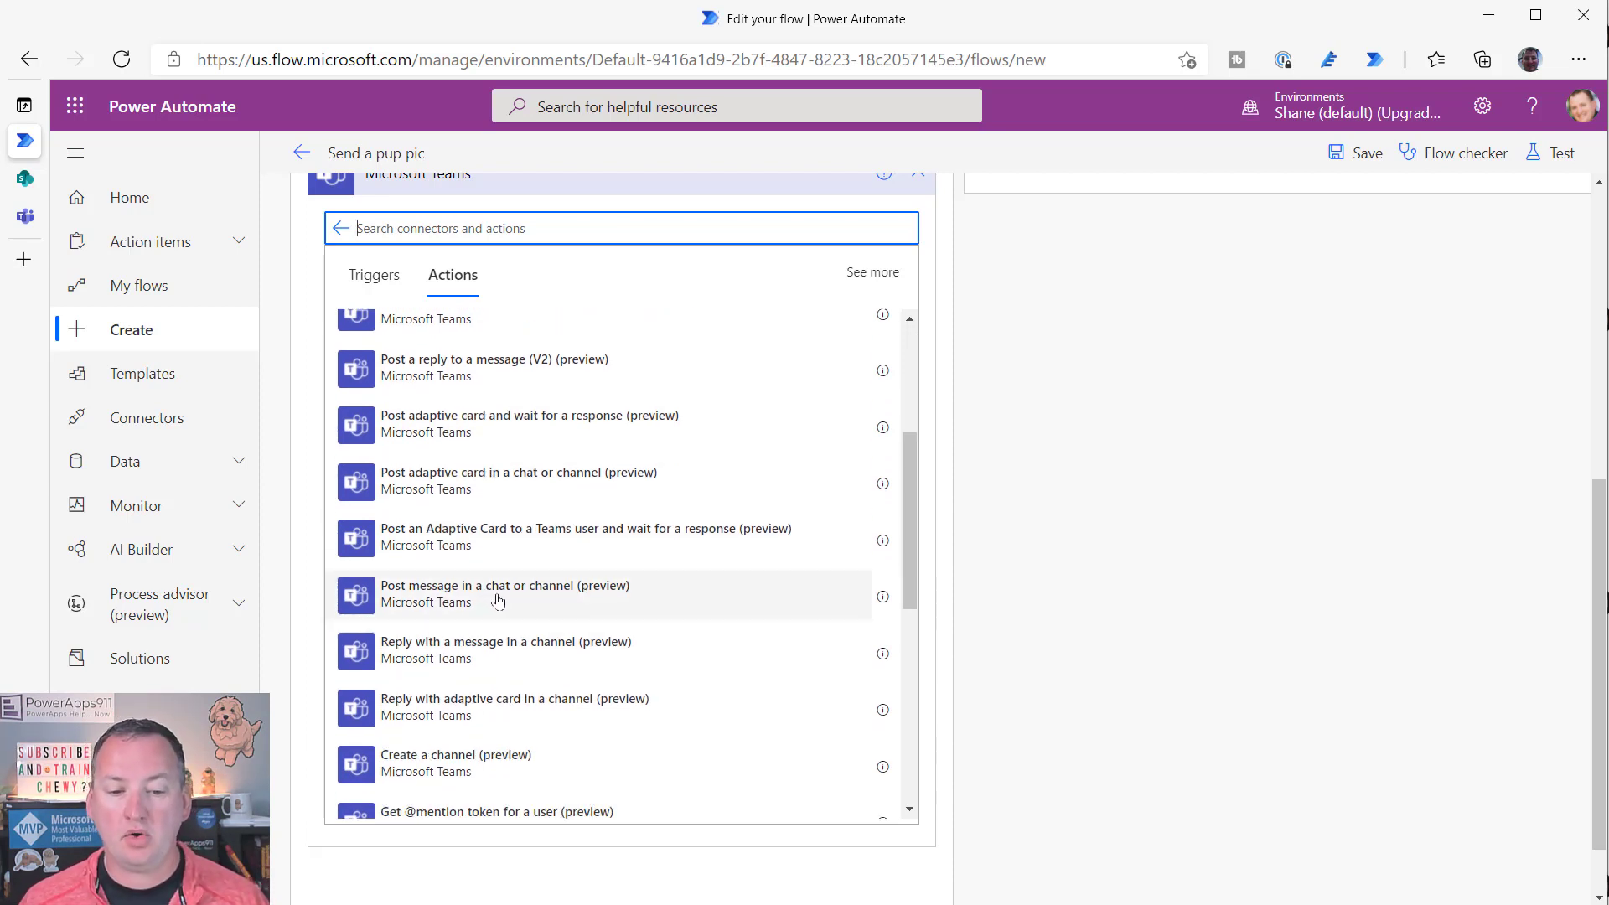
pyautogui.scroll(1, 498, 600)
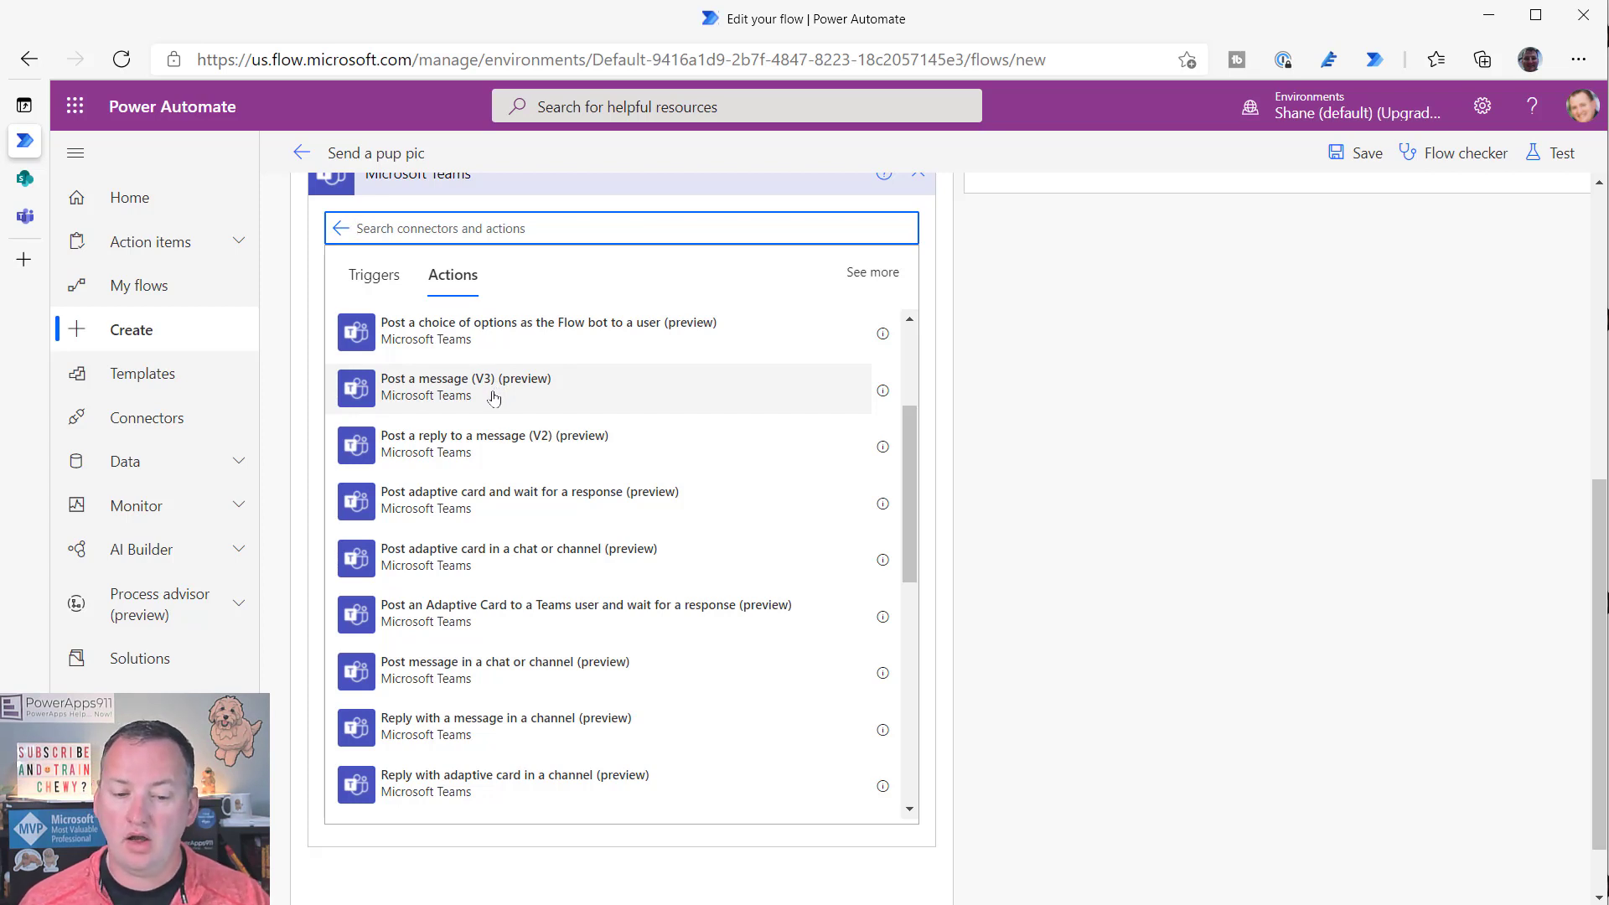
pyautogui.click(556, 672)
pyautogui.scroll(-1, 484, 560)
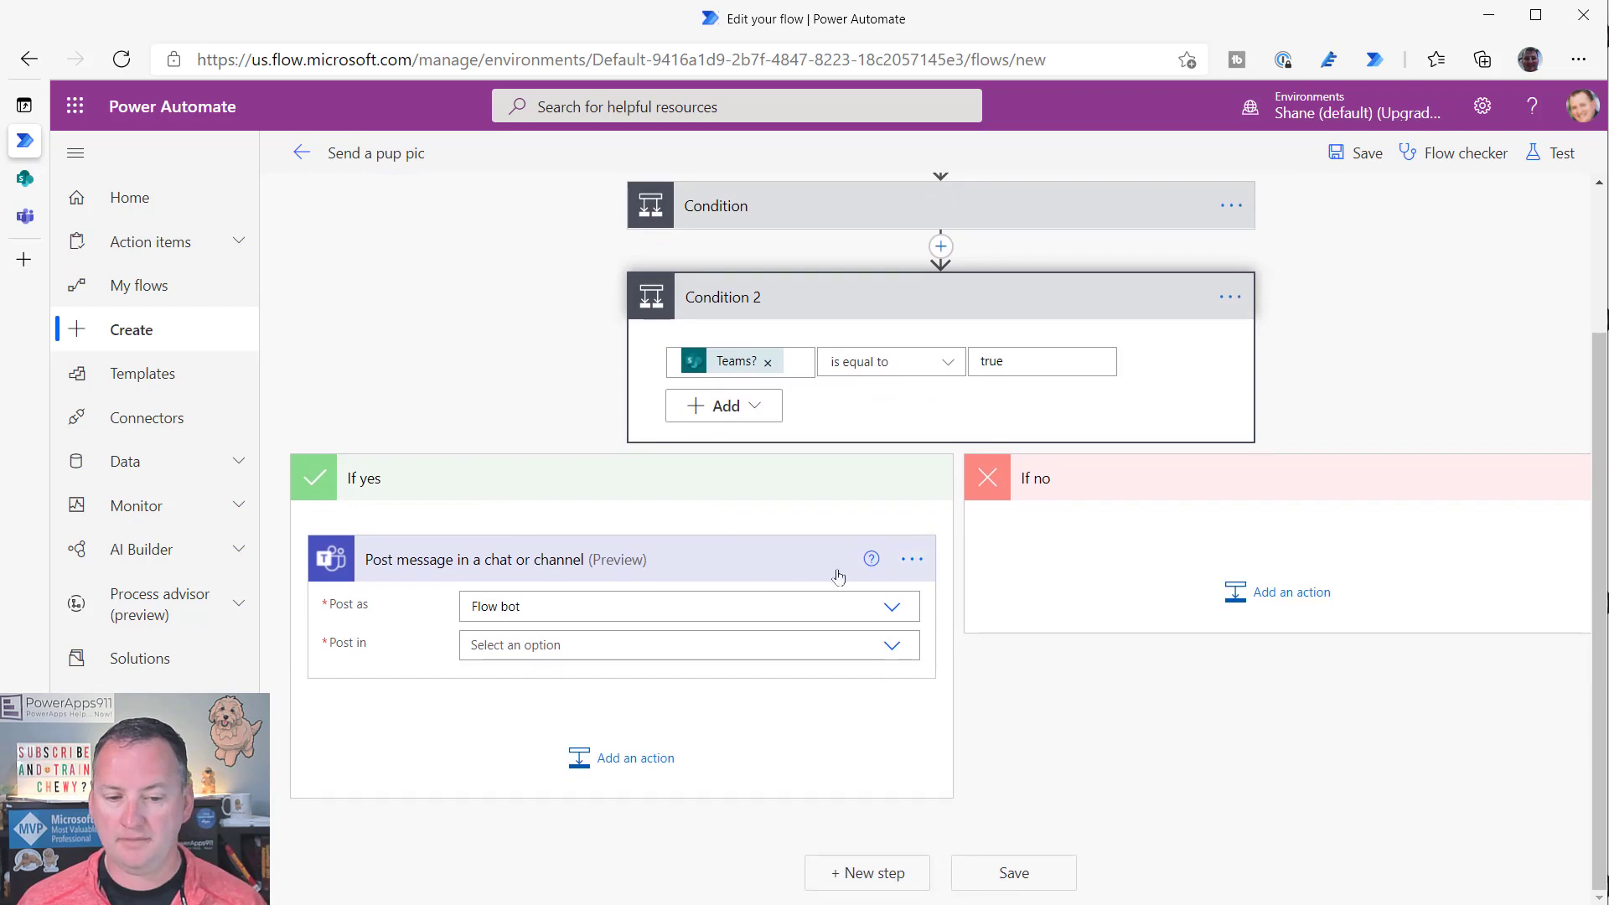
# - Set the Teams message to post as Flow bot and to post in Chat with Flow bot
pyautogui.click(893, 611)
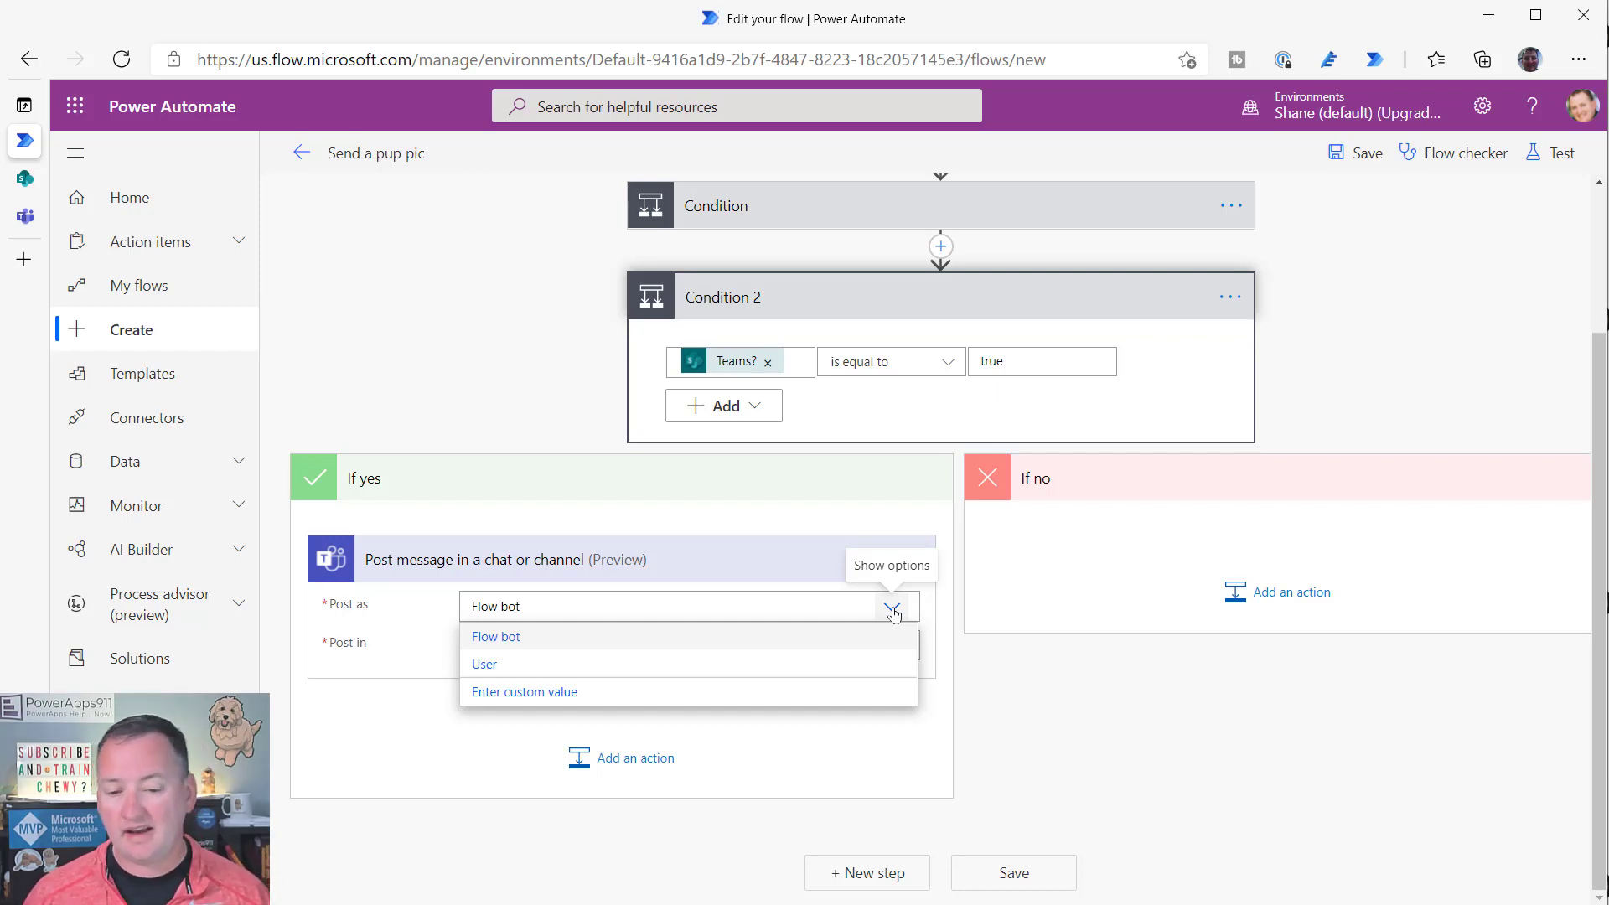
pyautogui.click(515, 643)
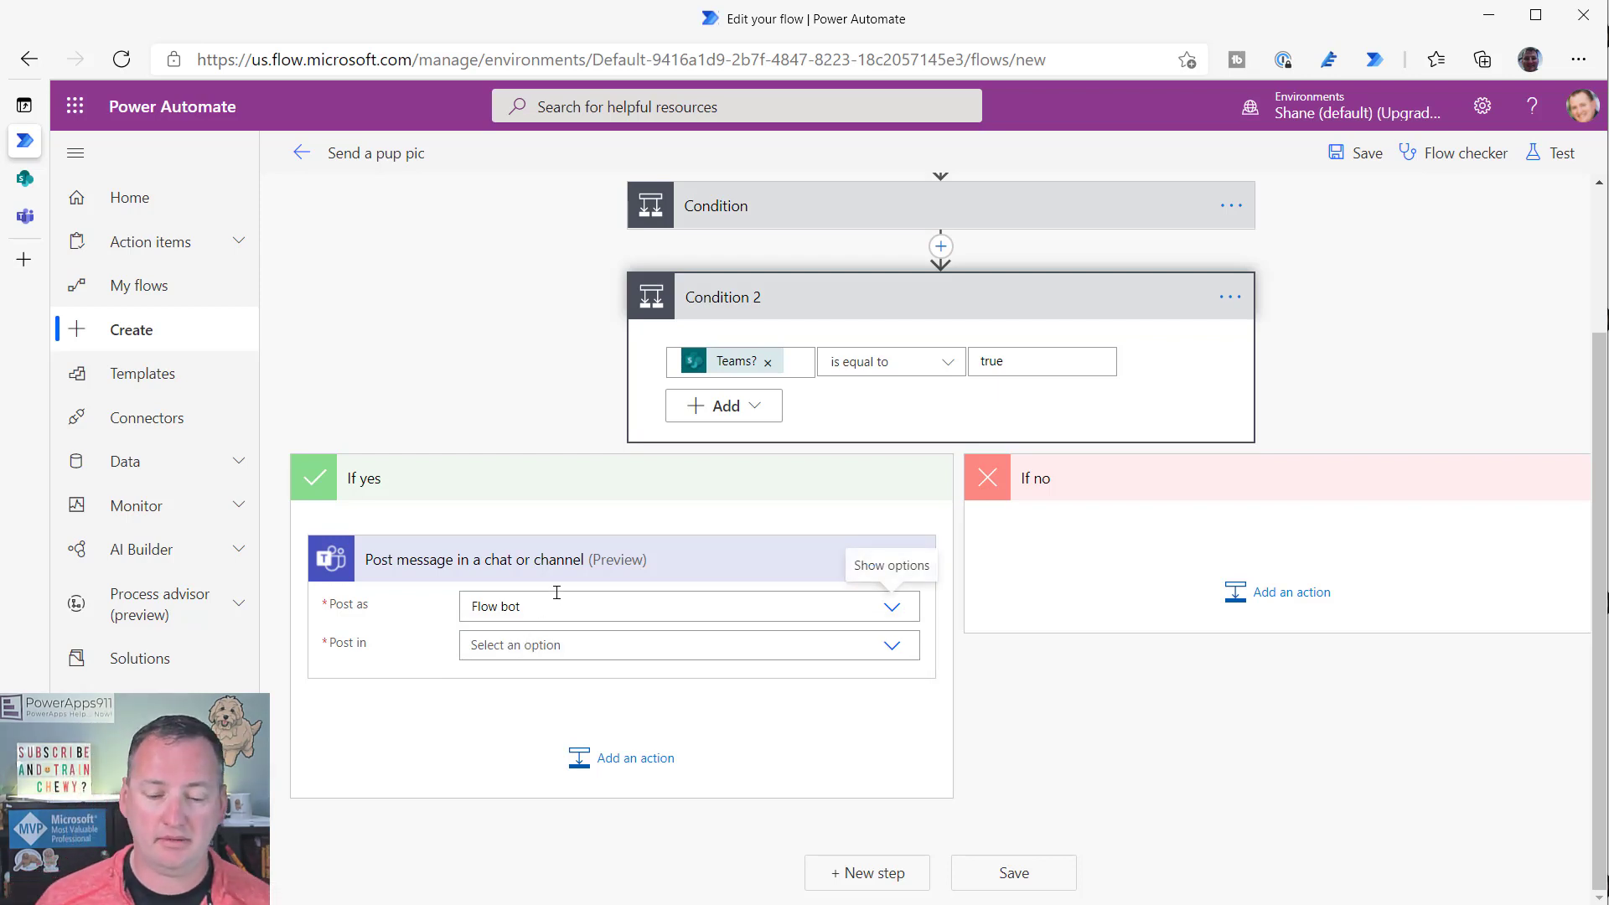
pyautogui.click(891, 648)
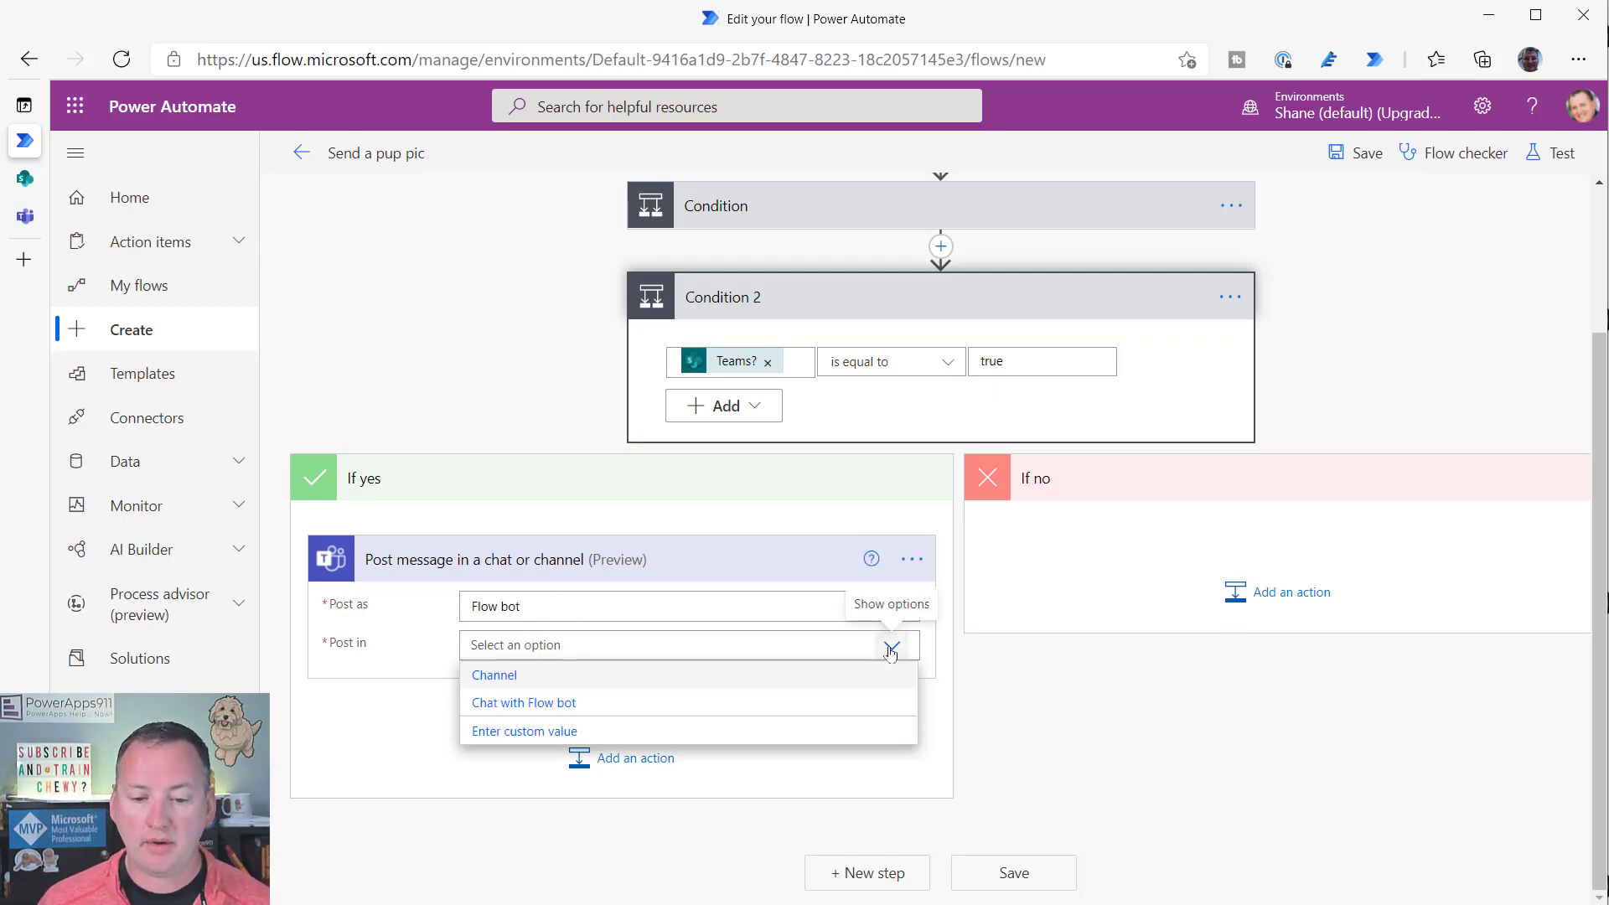
pyautogui.click(571, 708)
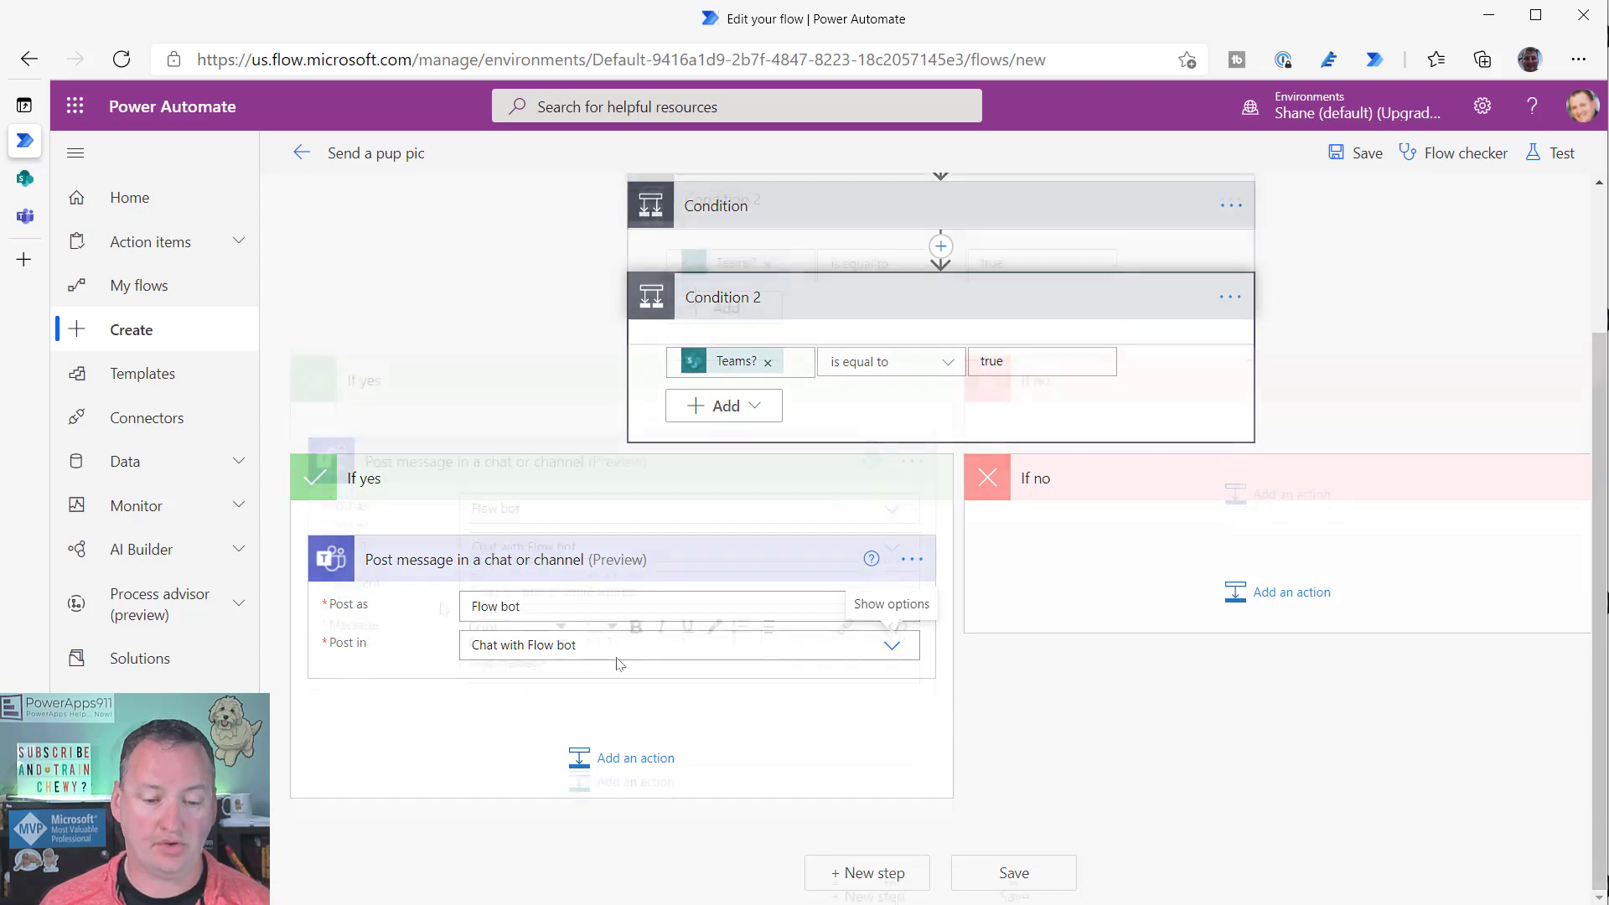
# - Set the Teams message's recipient to the Email dynamic value from the selected-item trigger
pyautogui.scroll(-1, 597, 587)
pyautogui.click(538, 577)
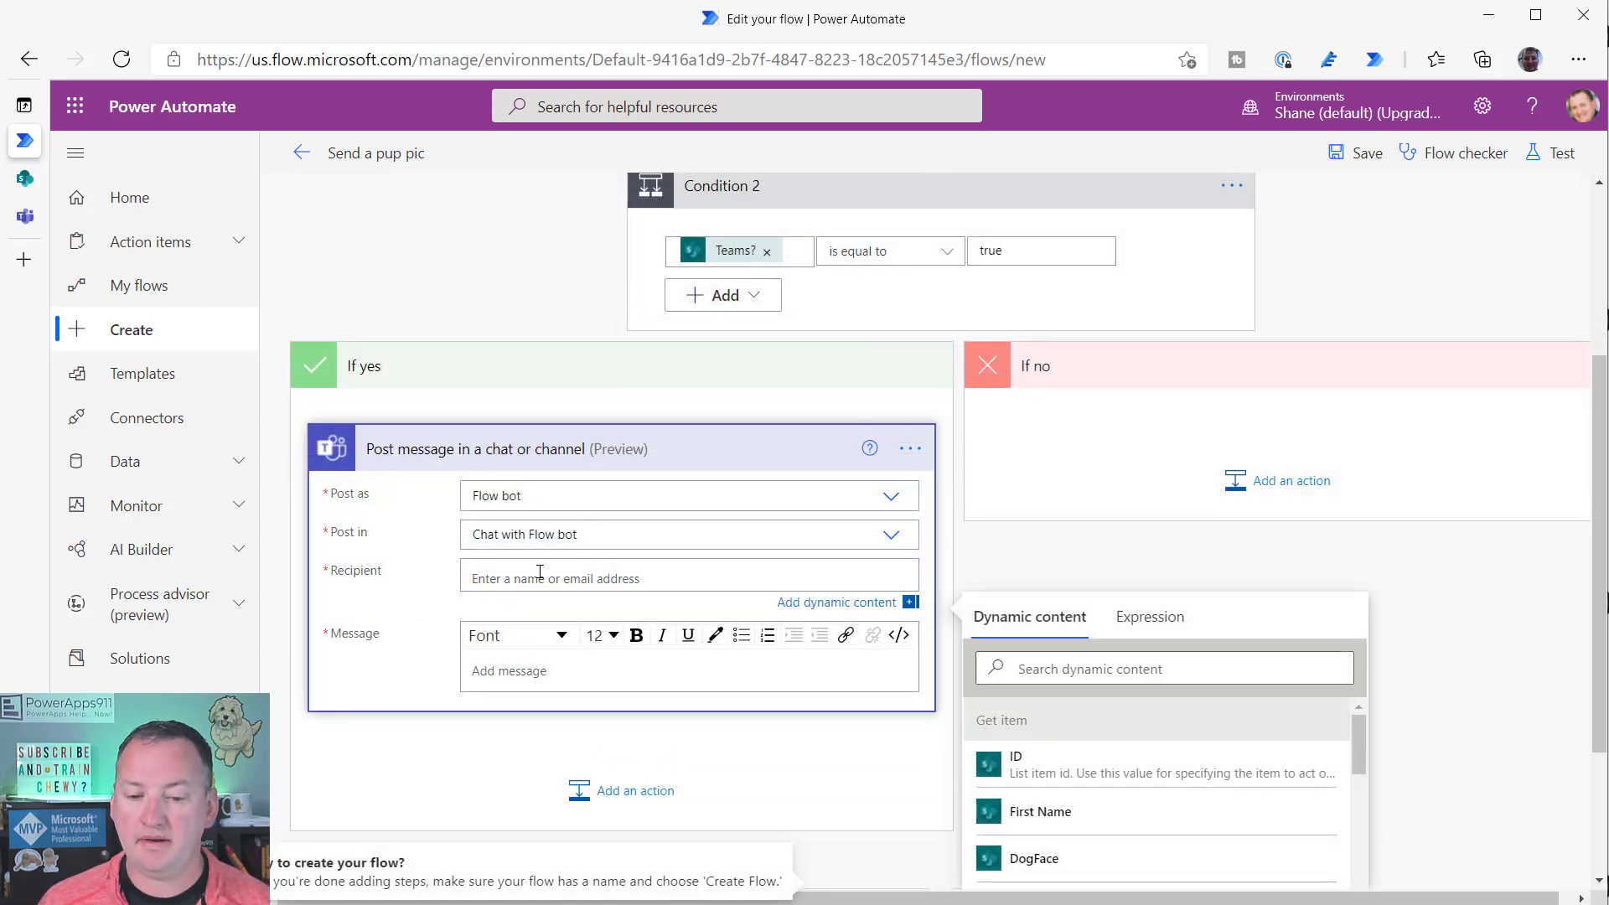
pyautogui.scroll(-2, 616, 412)
pyautogui.scroll(-10, 1018, 620)
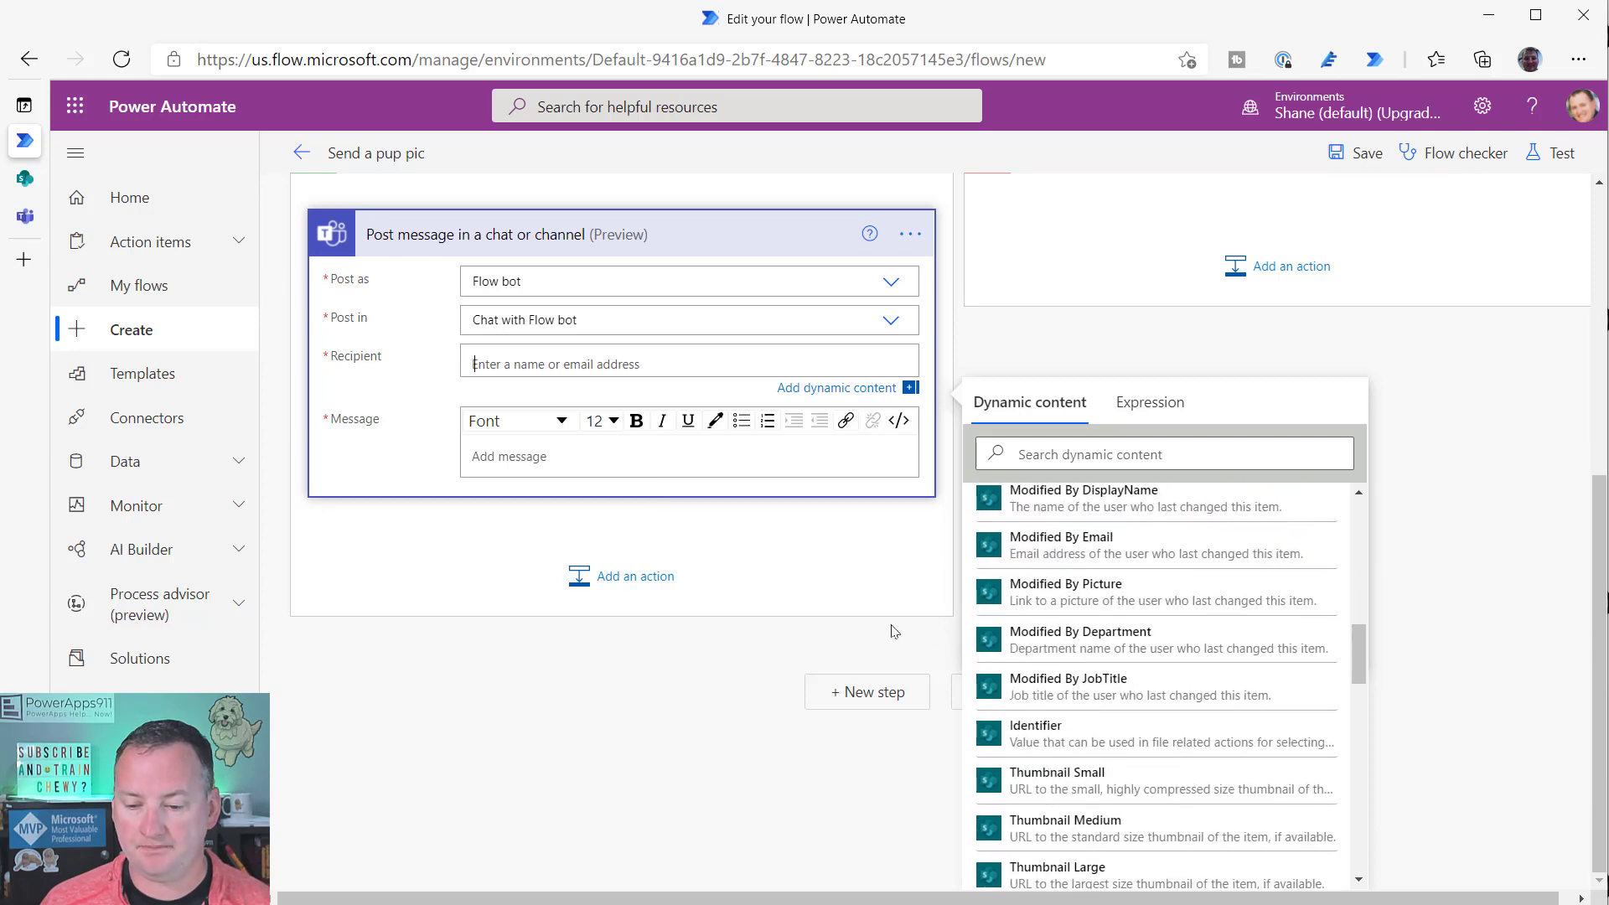
pyautogui.scroll(-5, 1123, 664)
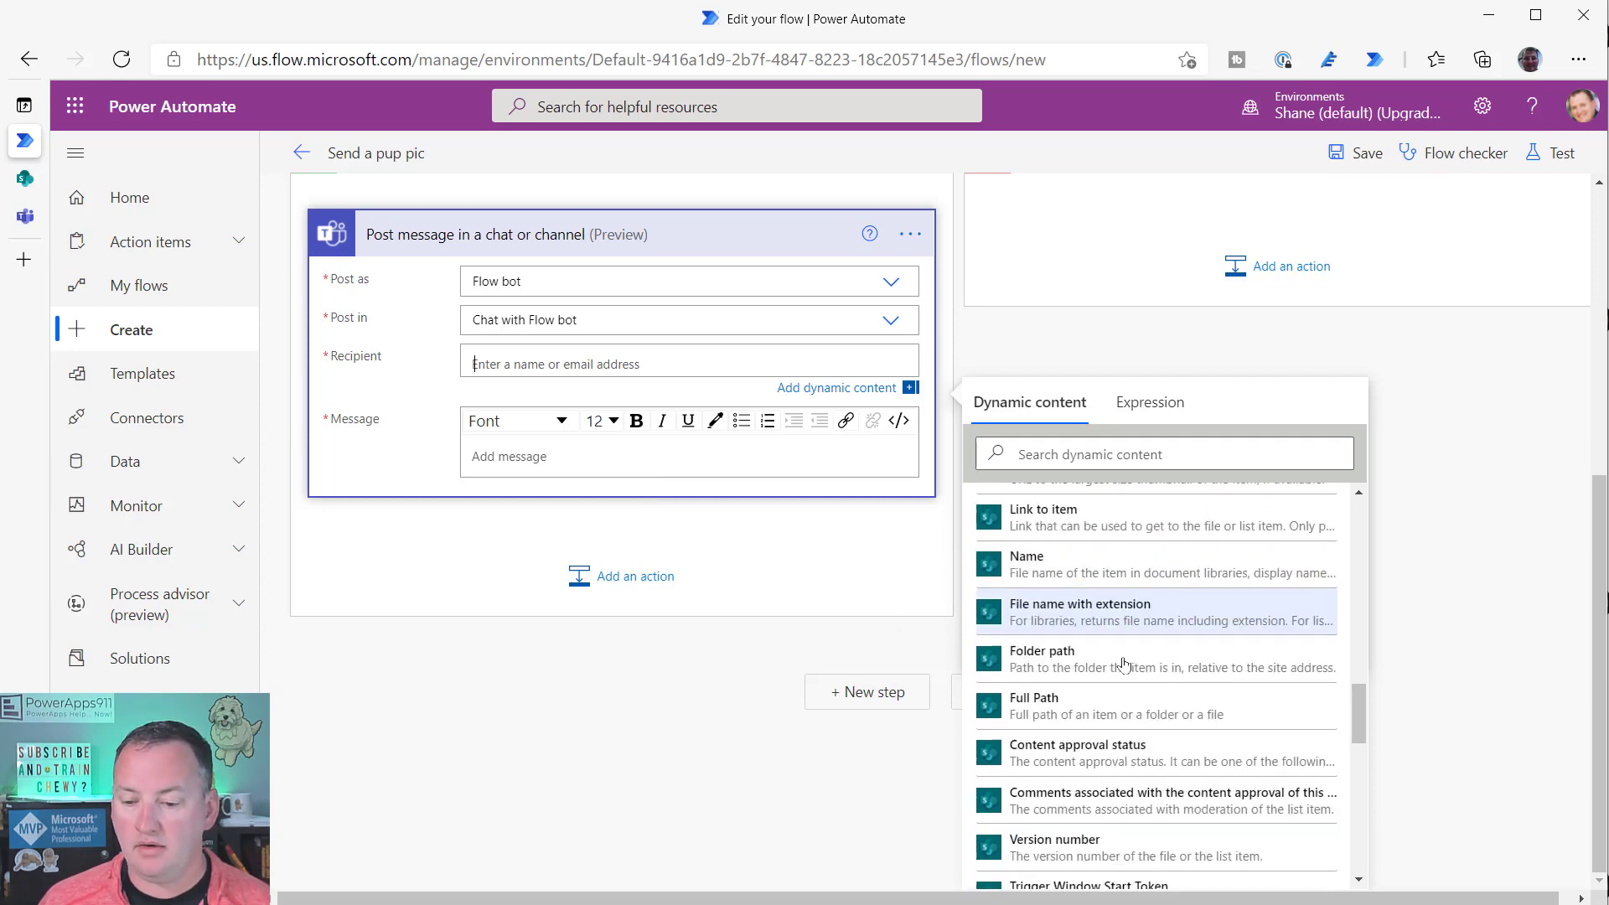
pyautogui.scroll(-8, 1123, 663)
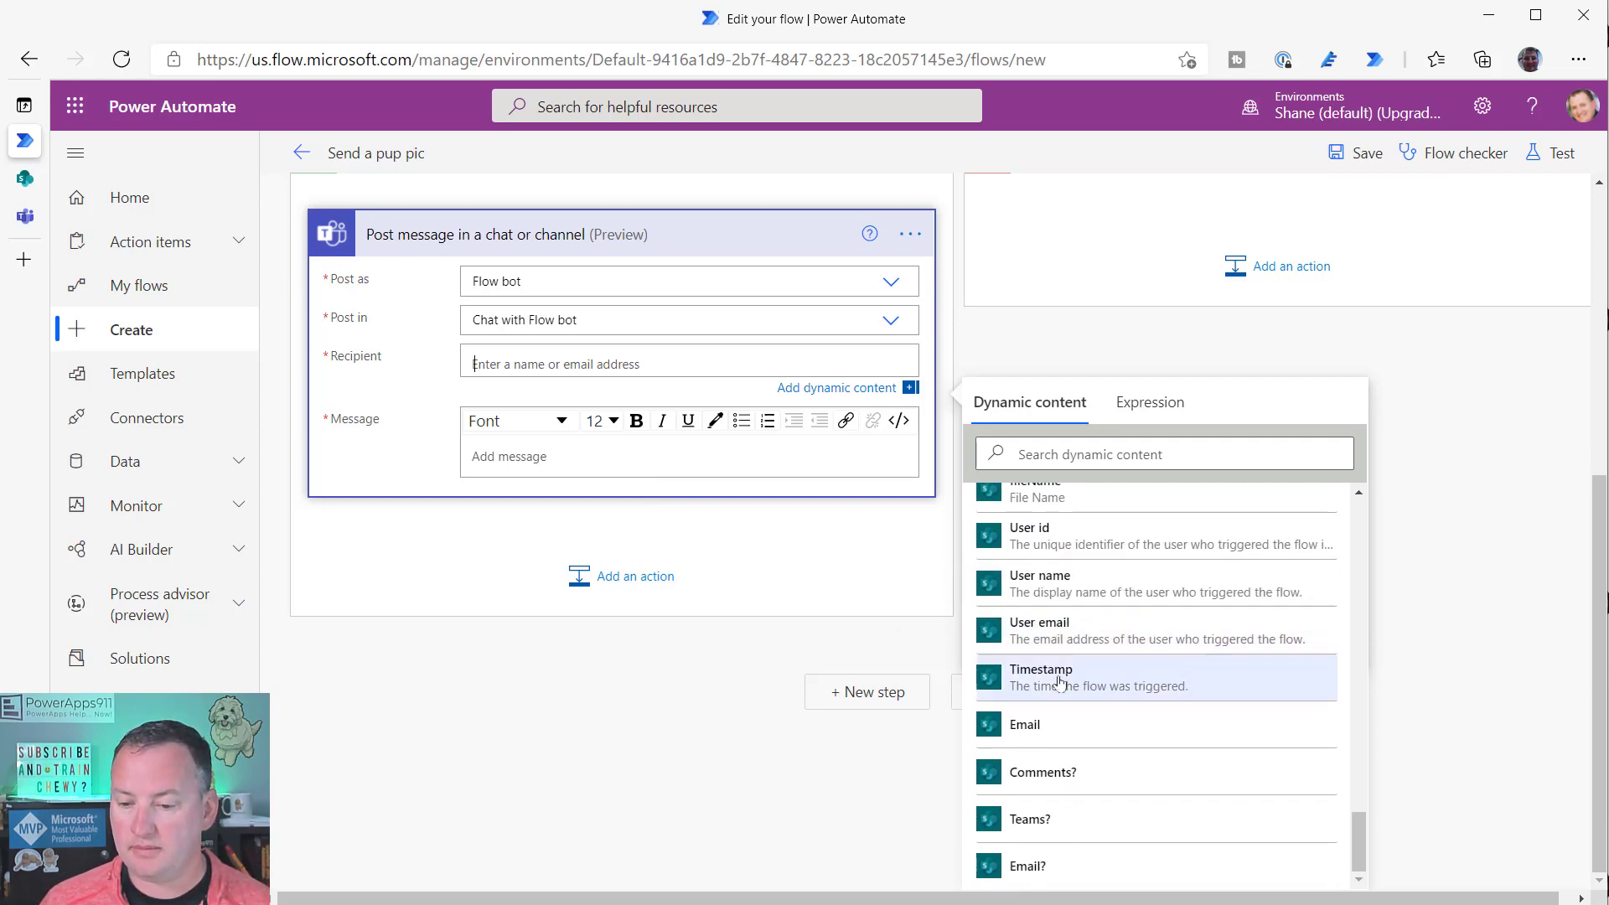
pyautogui.click(1036, 725)
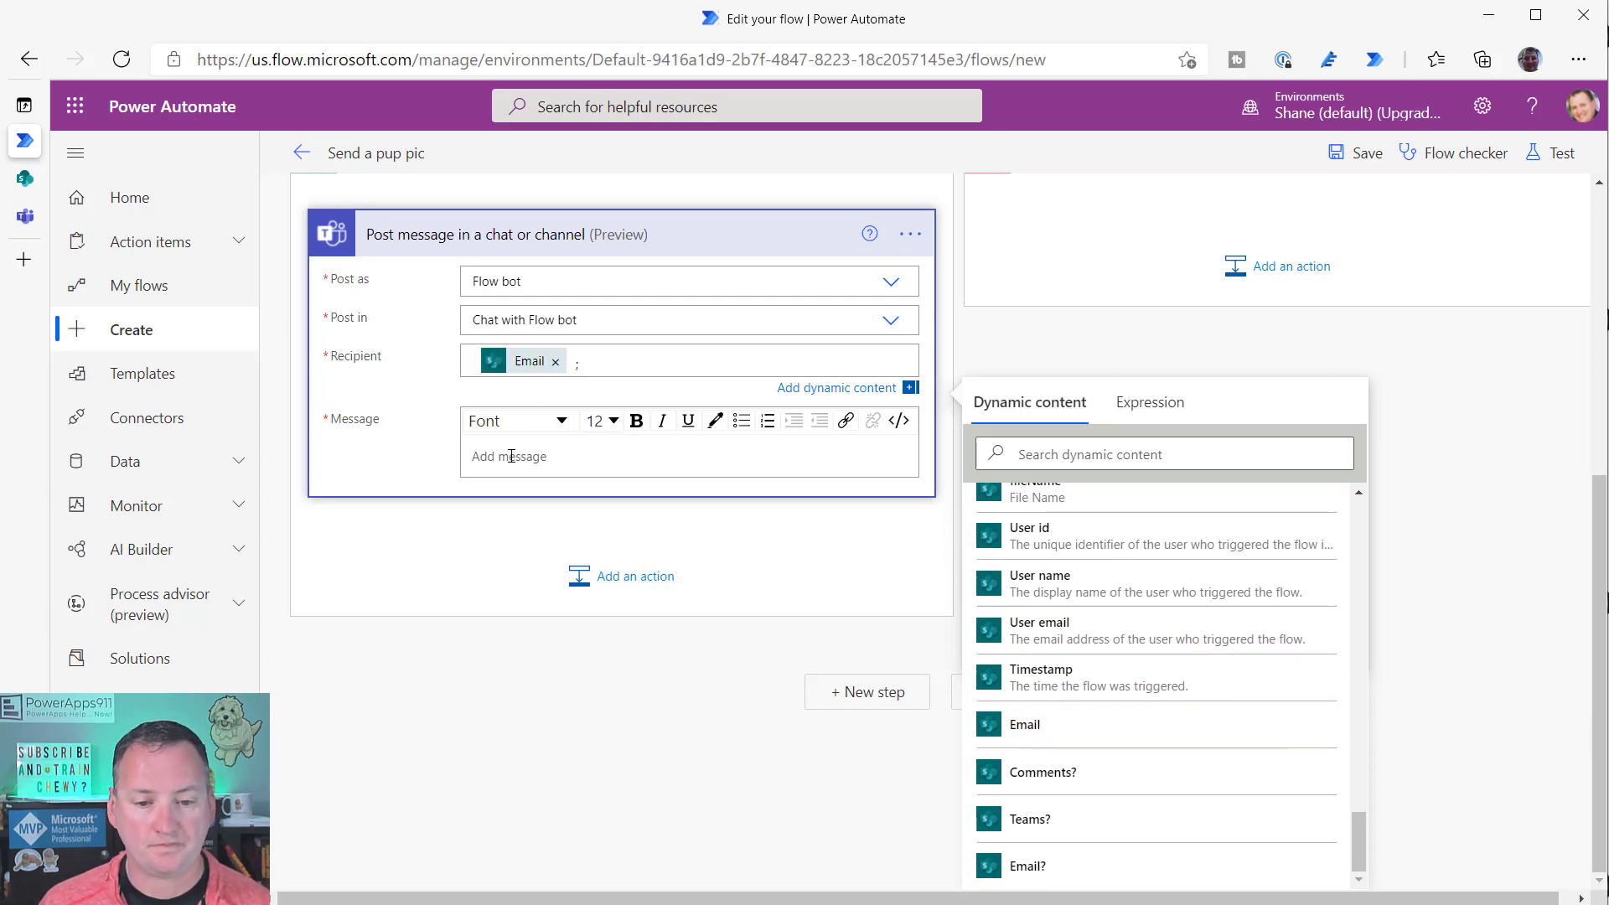
# - Copy the entire body text of the Send an email (V2) action in the If yes branch of the first Condition
pyautogui.click(587, 457)
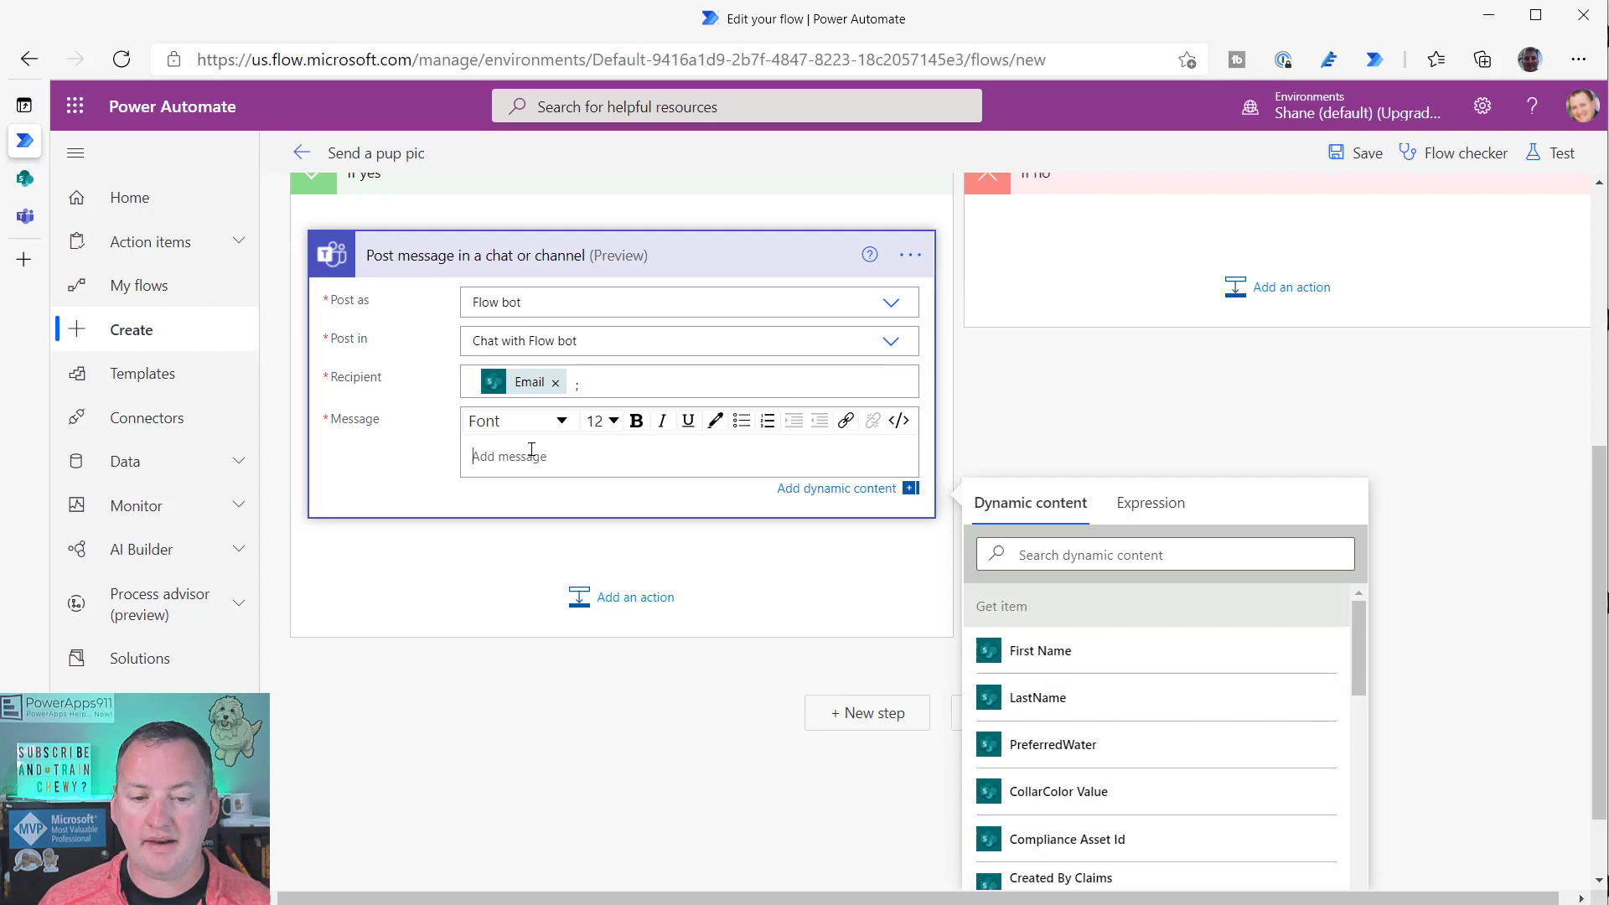
pyautogui.scroll(5, 895, 458)
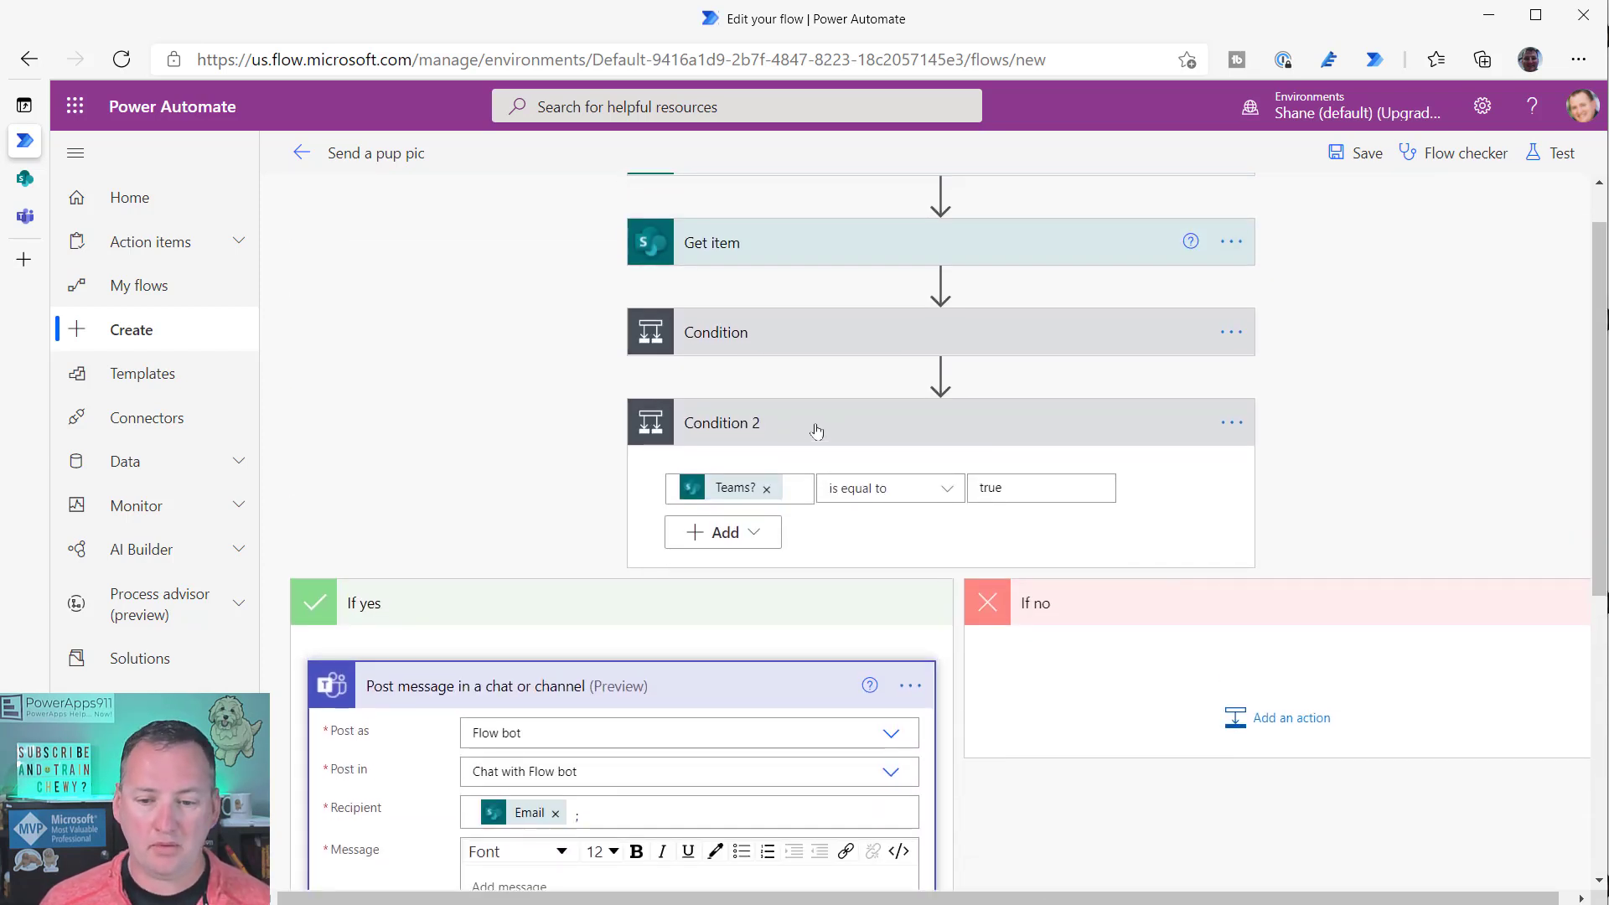
pyautogui.click(833, 347)
pyautogui.scroll(-5, 744, 584)
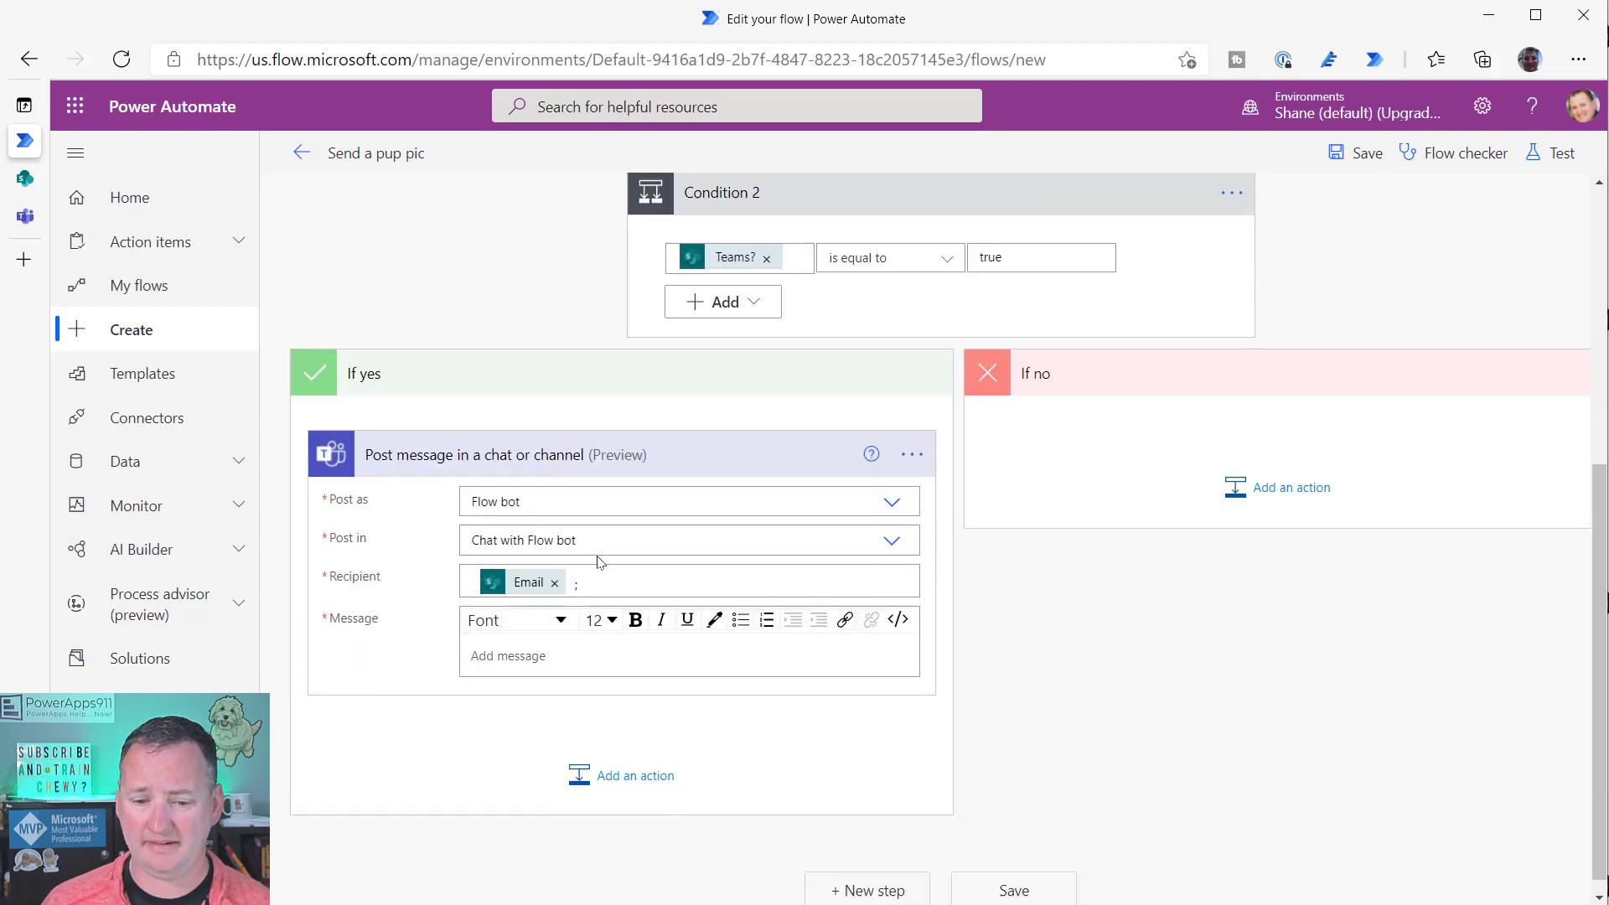
pyautogui.scroll(4, 770, 306)
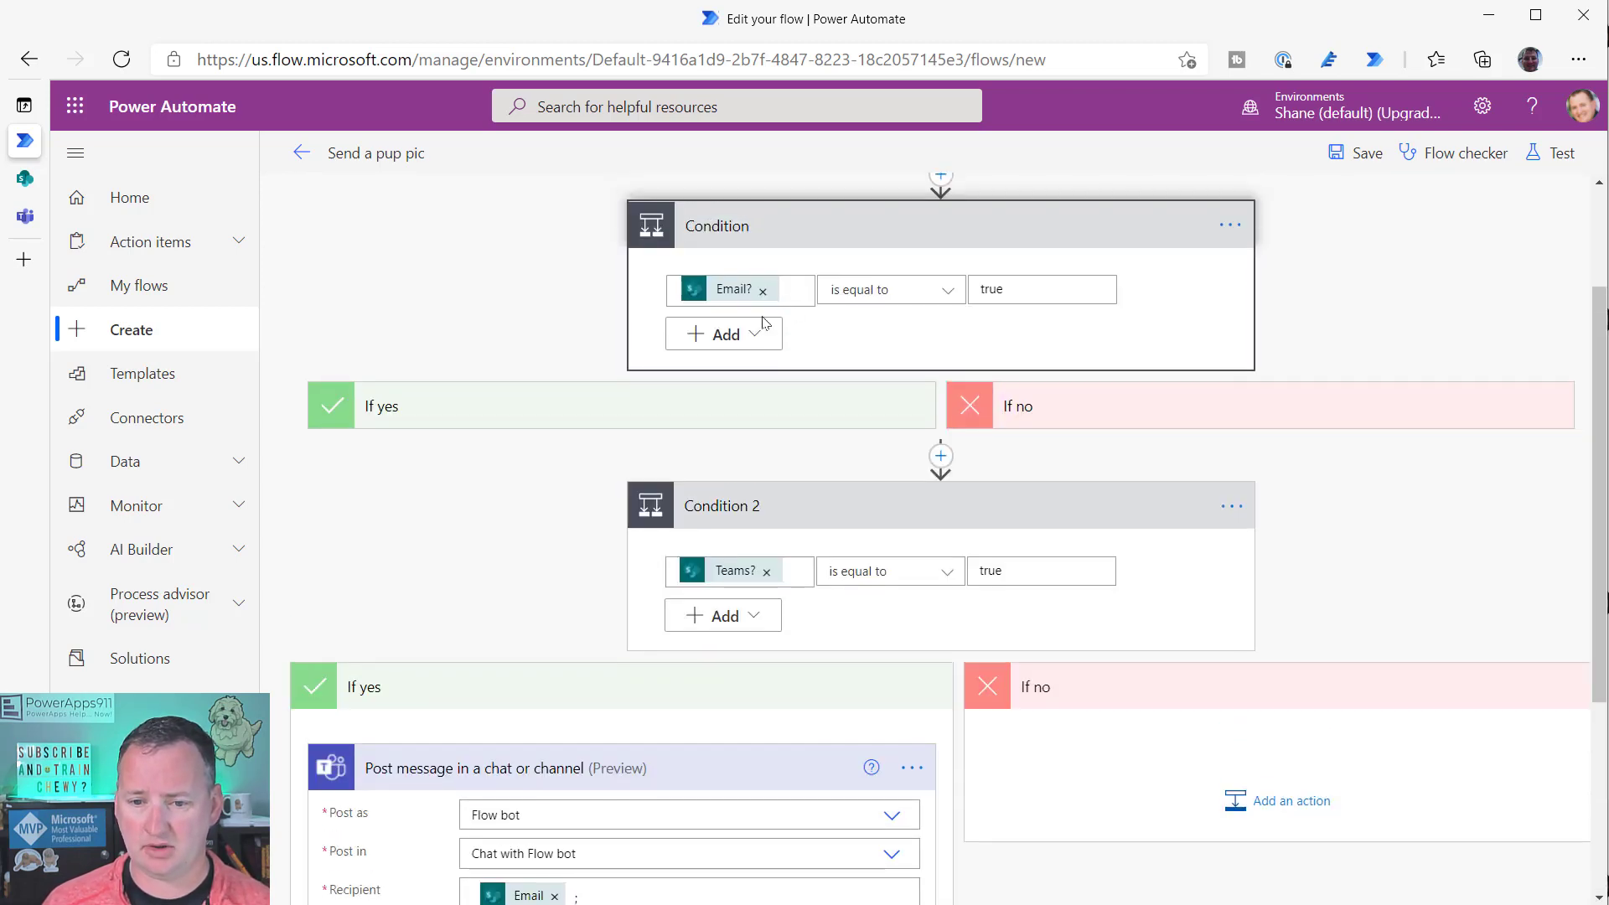
pyautogui.click(668, 411)
pyautogui.click(581, 494)
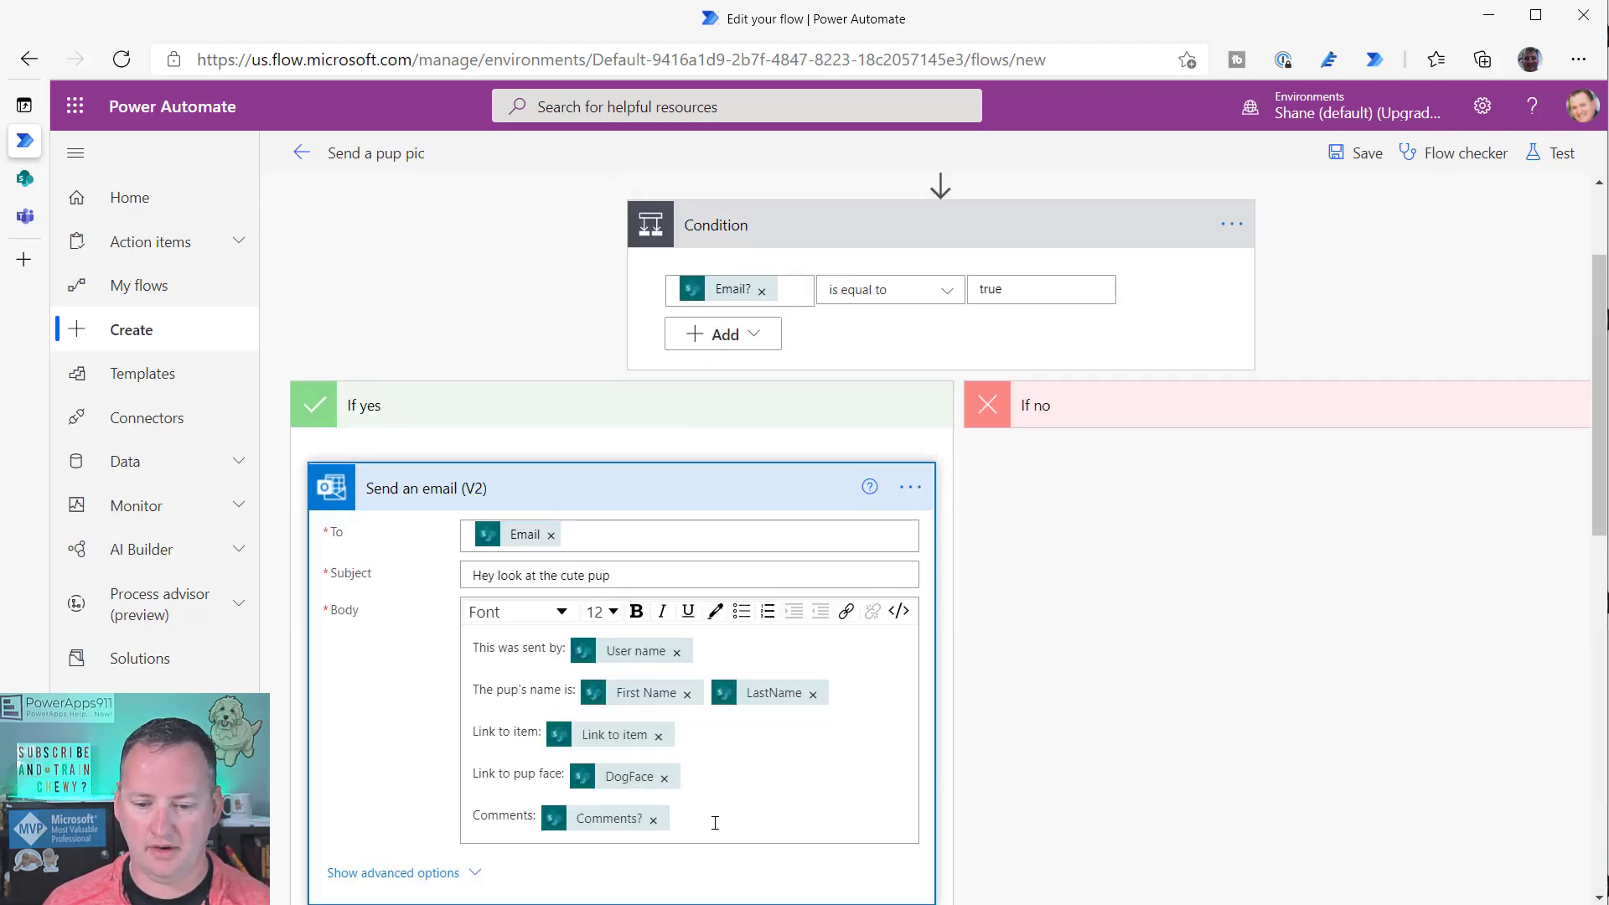
pyautogui.moveTo(714, 822); pyautogui.dragTo(464, 646)
pyautogui.hotkey('ctrl', 'c')
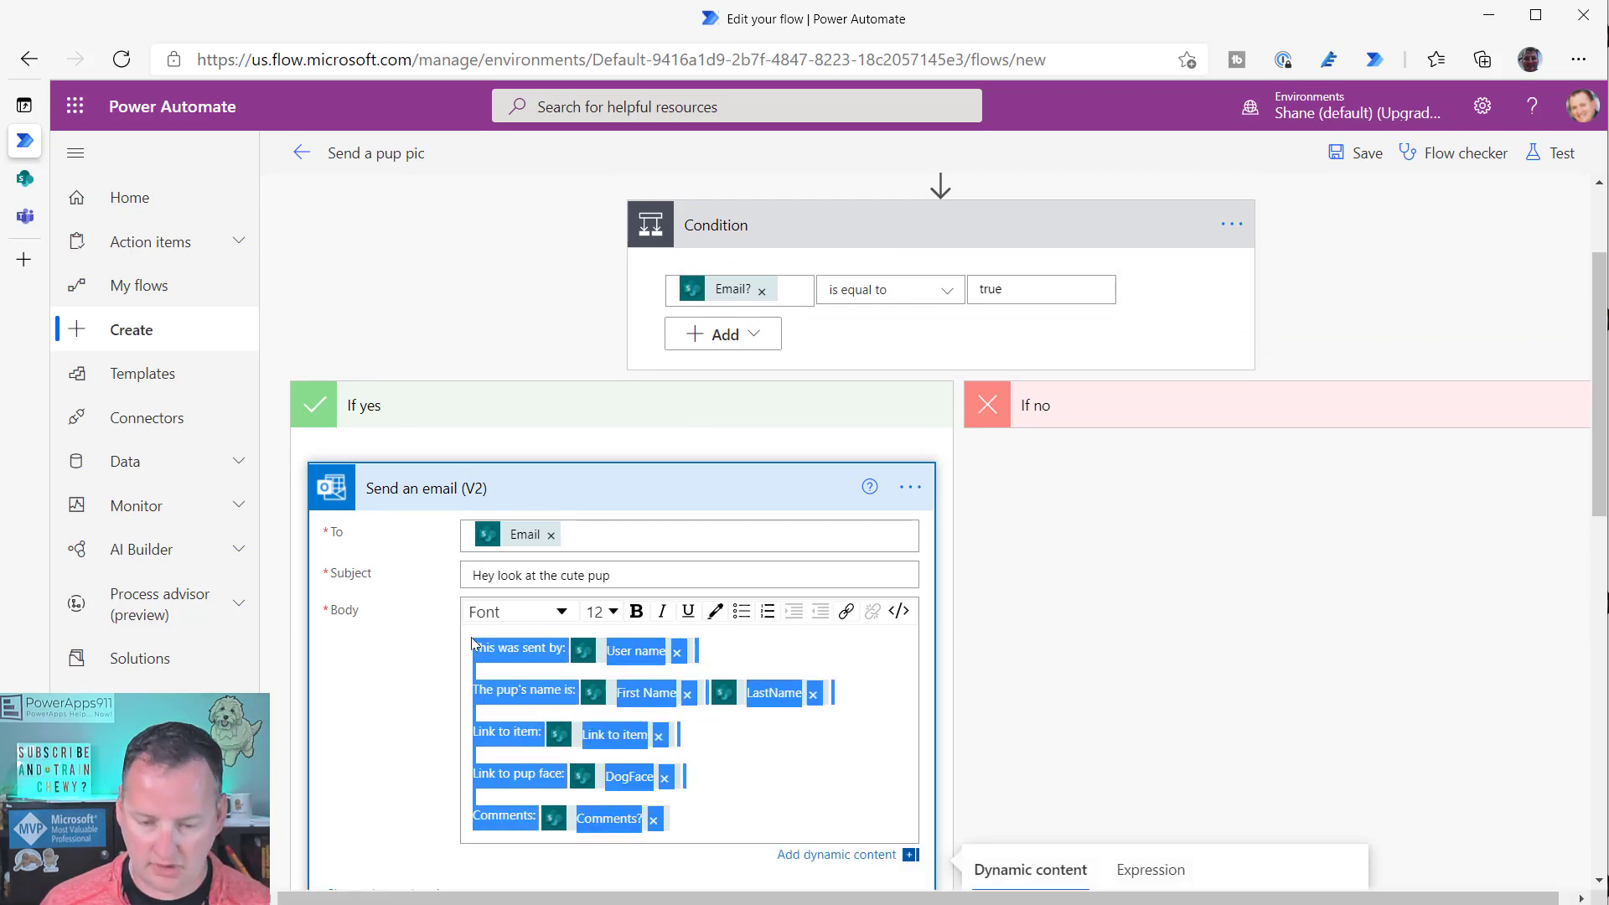
# - Paste the copied email body with its dynamic values into the message of the Teams post action under Condition 2
pyautogui.scroll(-10, 506, 645)
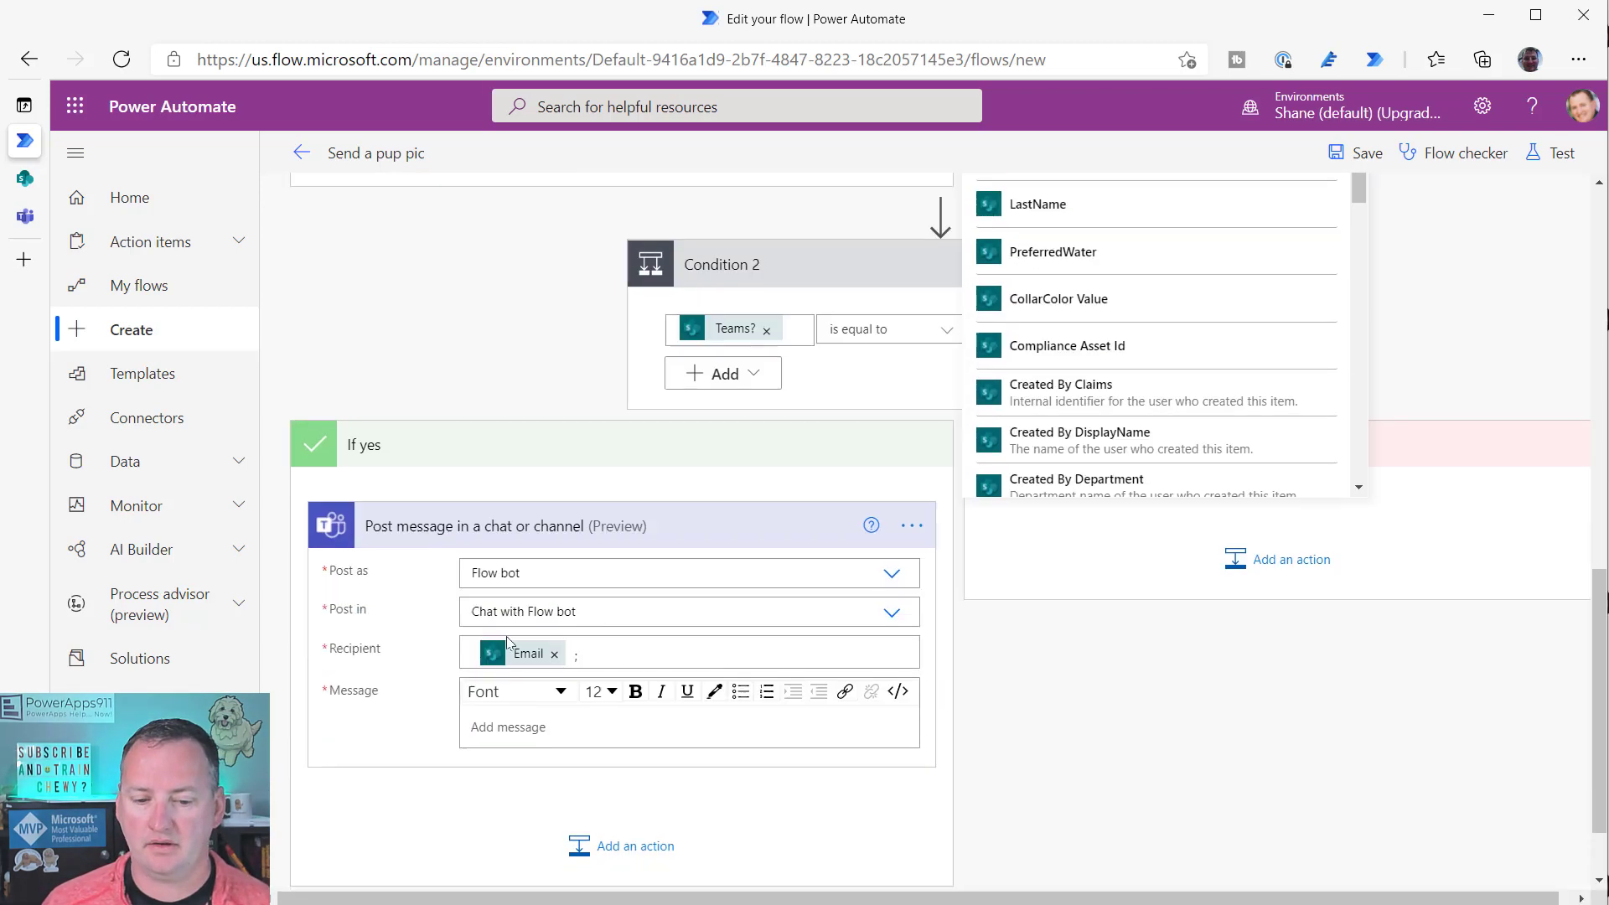
pyautogui.click(606, 725)
pyautogui.hotkey('ctrl', 'v')
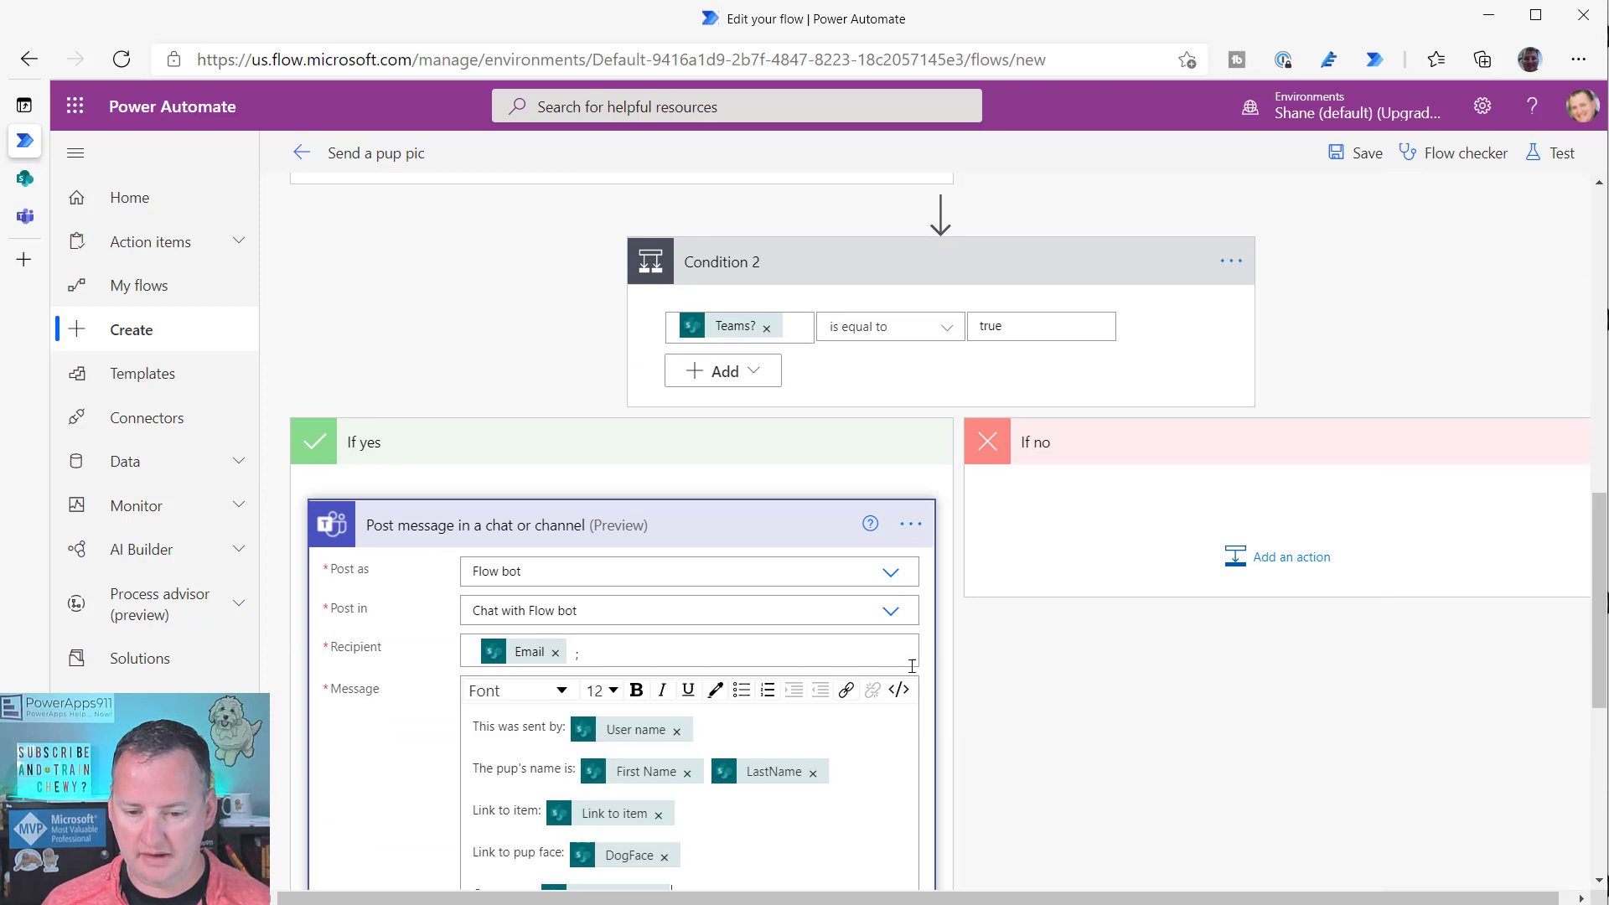
pyautogui.scroll(-3, 911, 662)
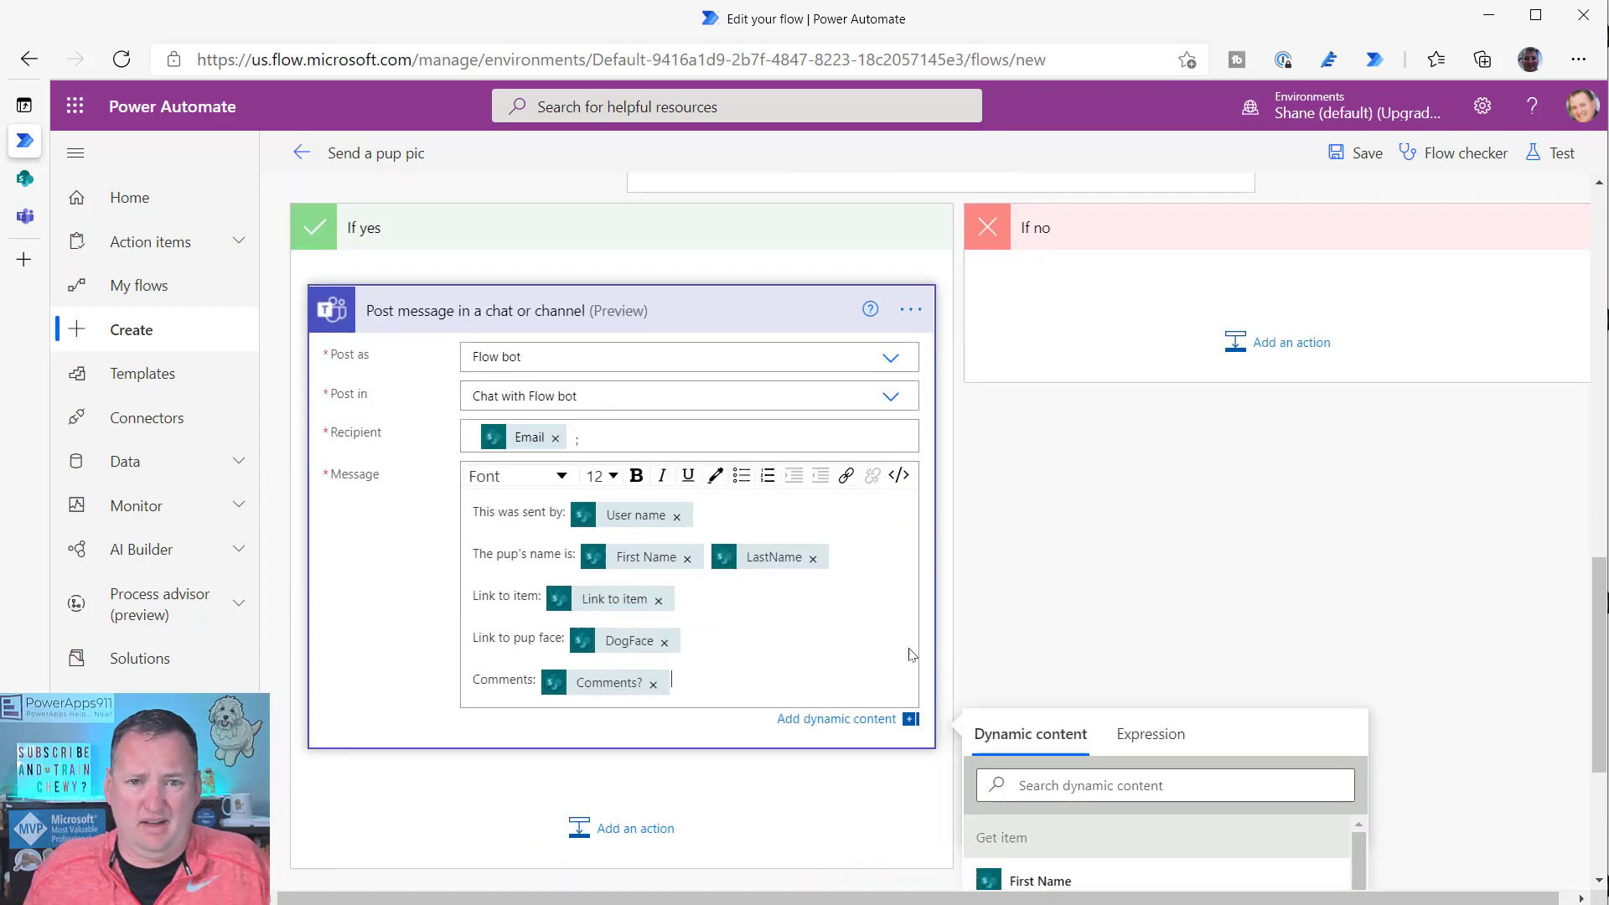
pyautogui.scroll(-1, 887, 603)
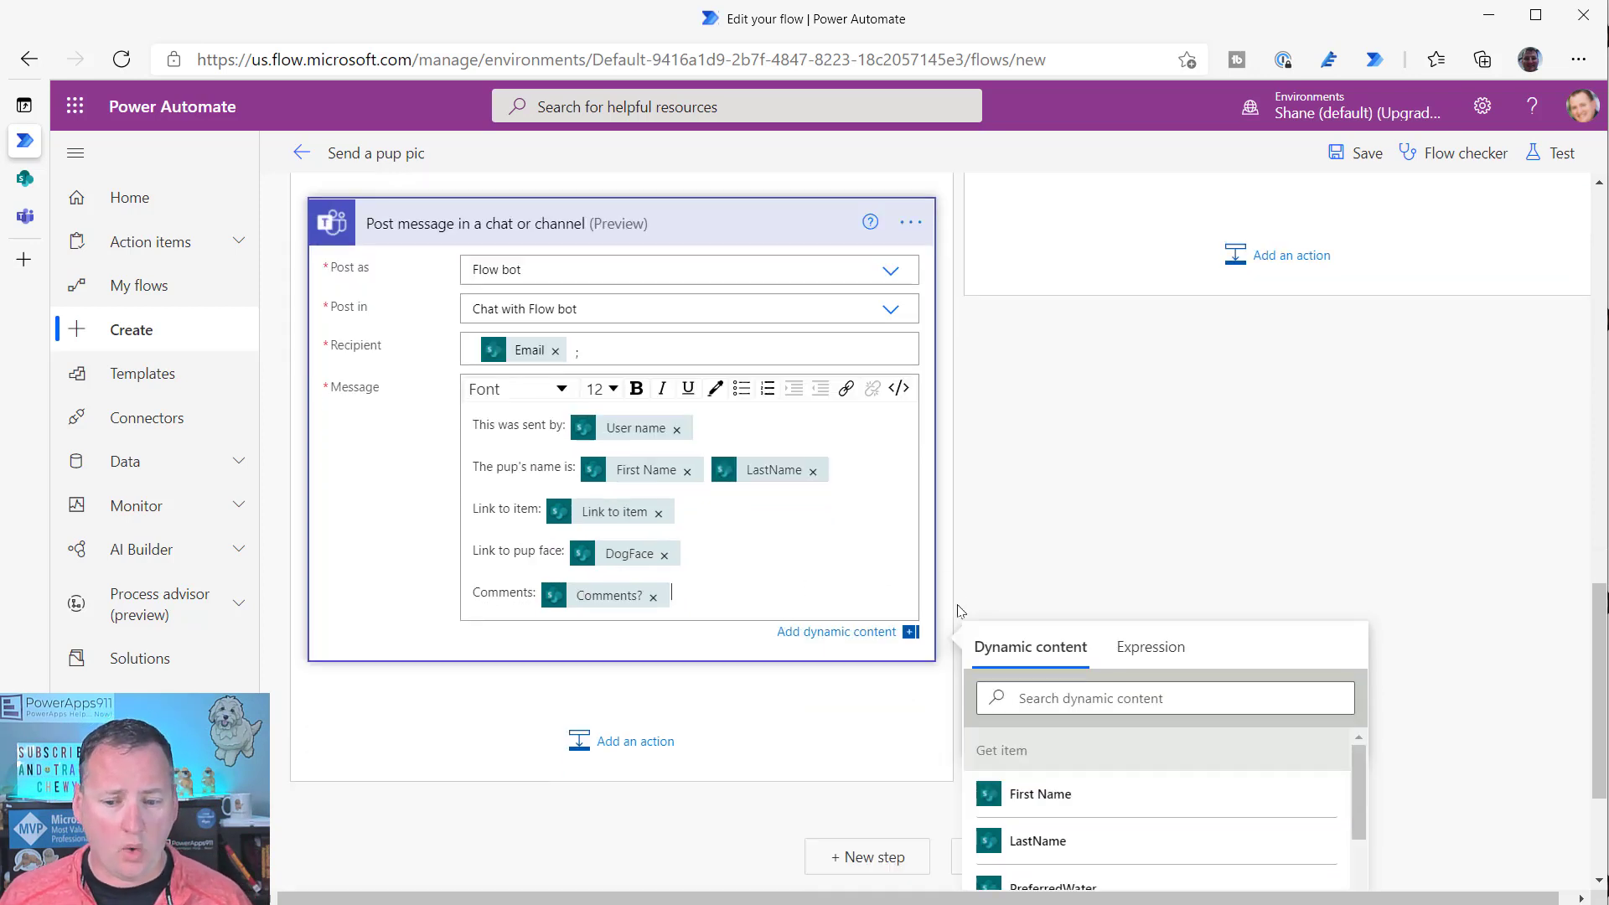
pyautogui.click(1006, 452)
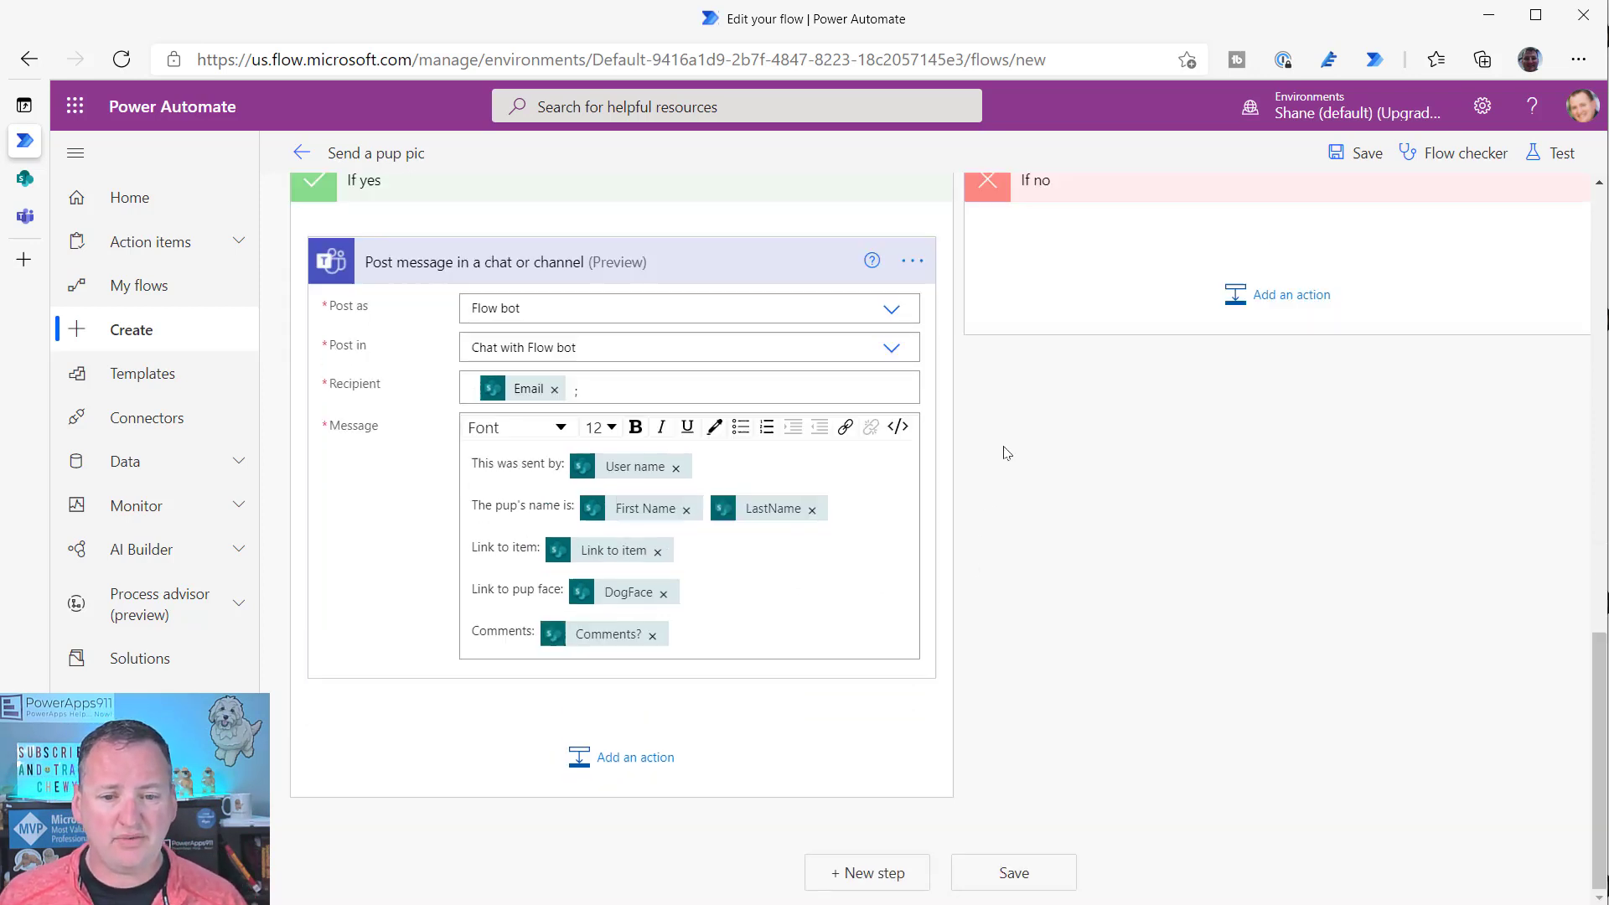
# - Save the flow and try to test it automatically with the recently used trigger from the succeeded run
pyautogui.click(1353, 154)
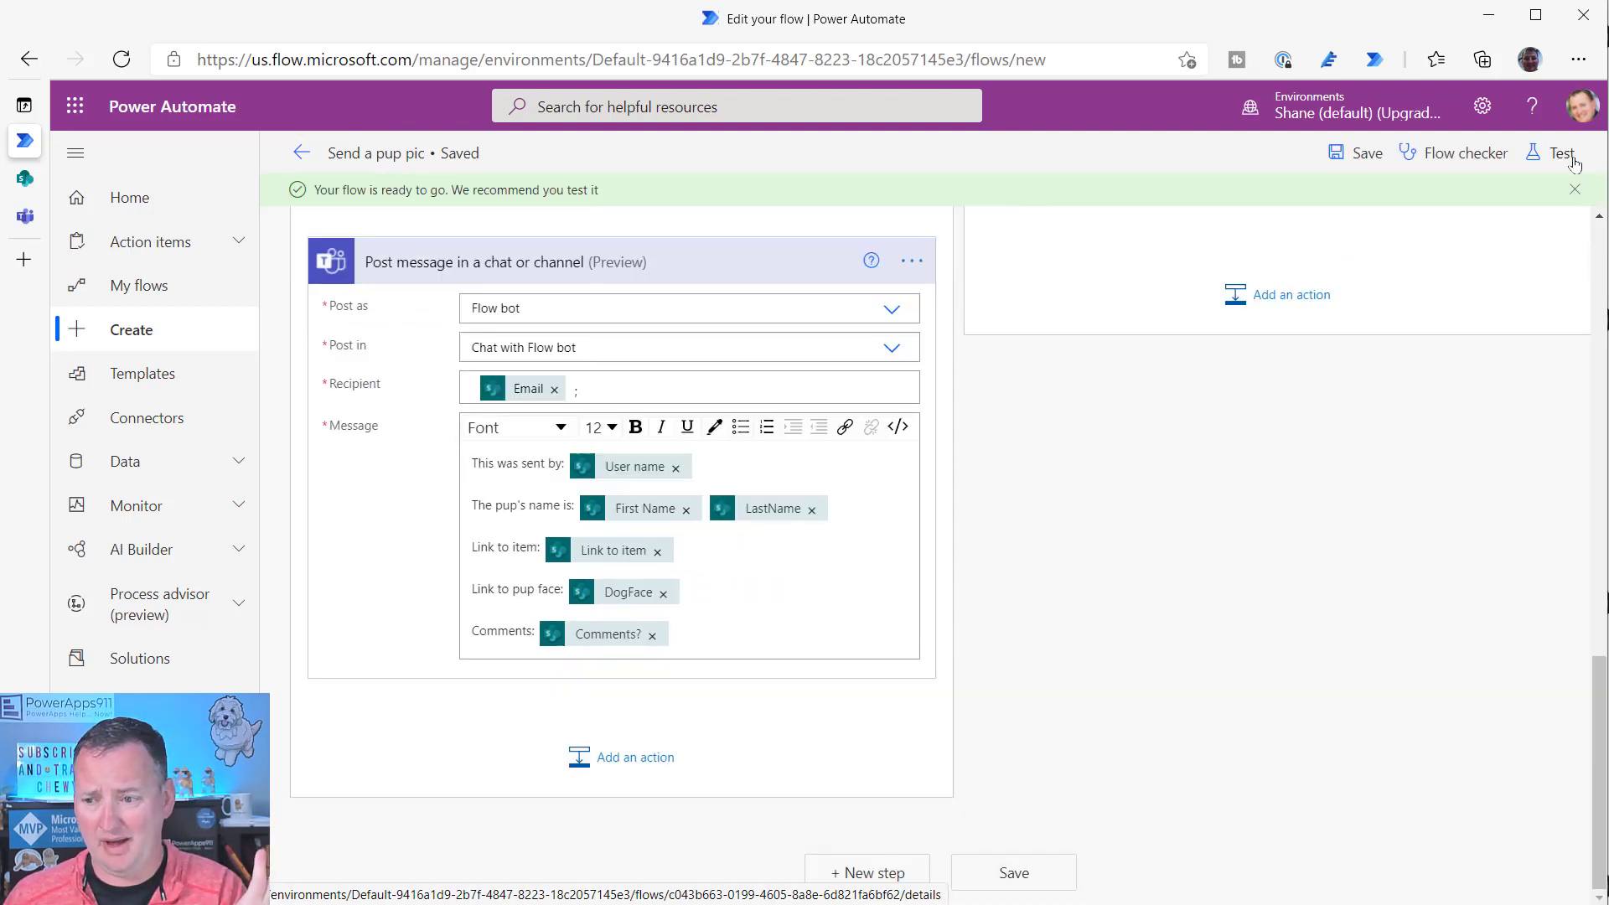
pyautogui.click(1552, 152)
pyautogui.click(1362, 267)
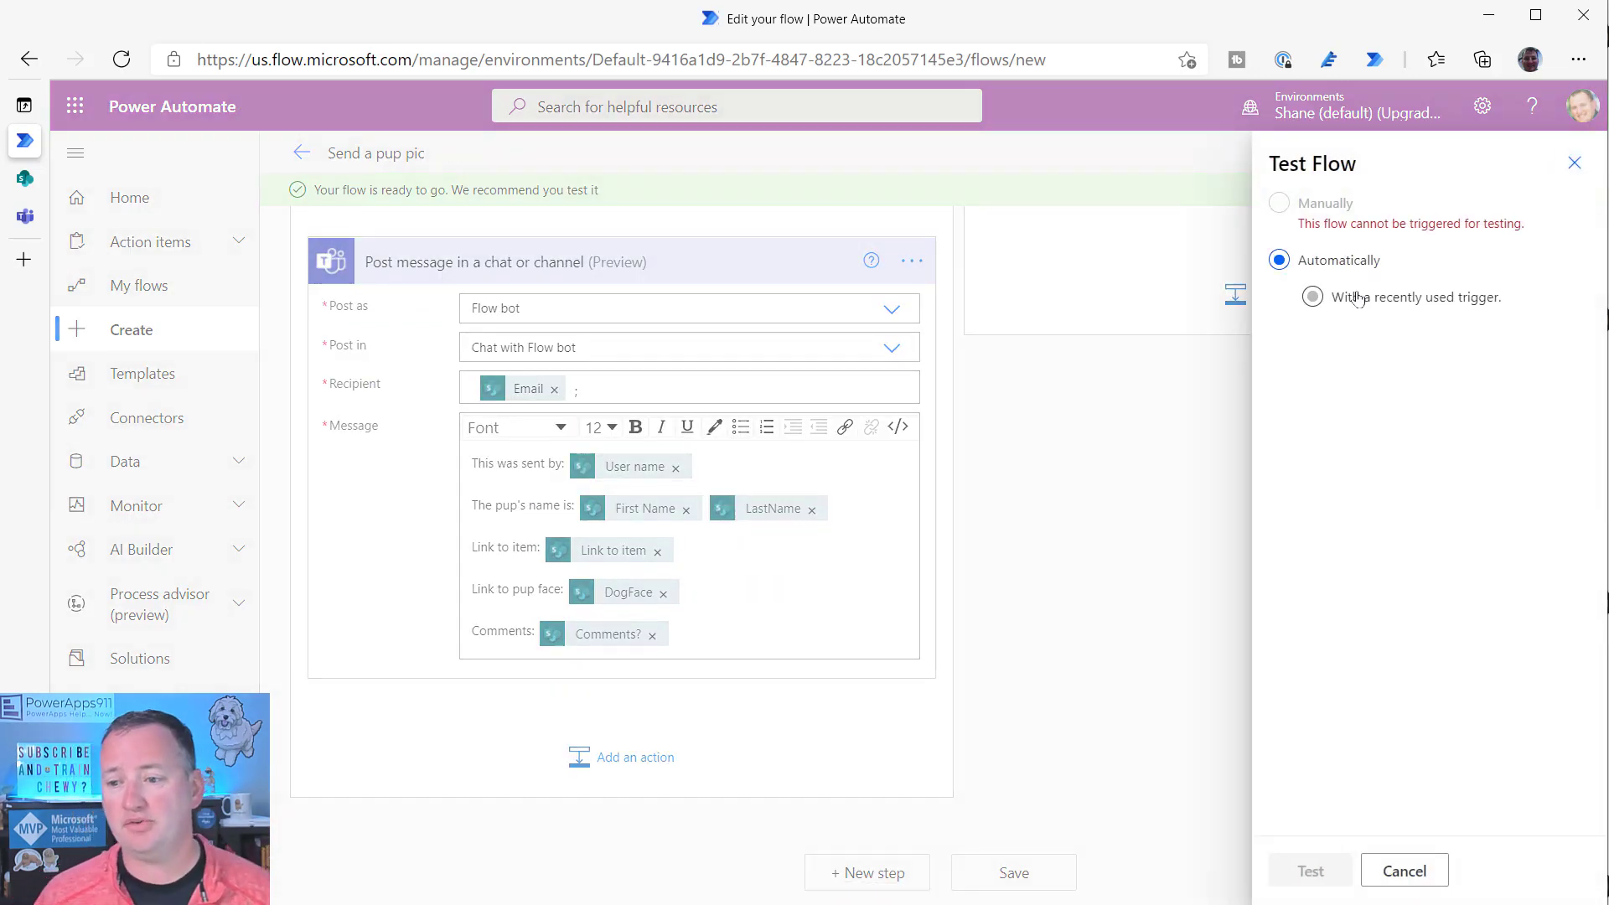
pyautogui.click(1357, 298)
pyautogui.click(1351, 339)
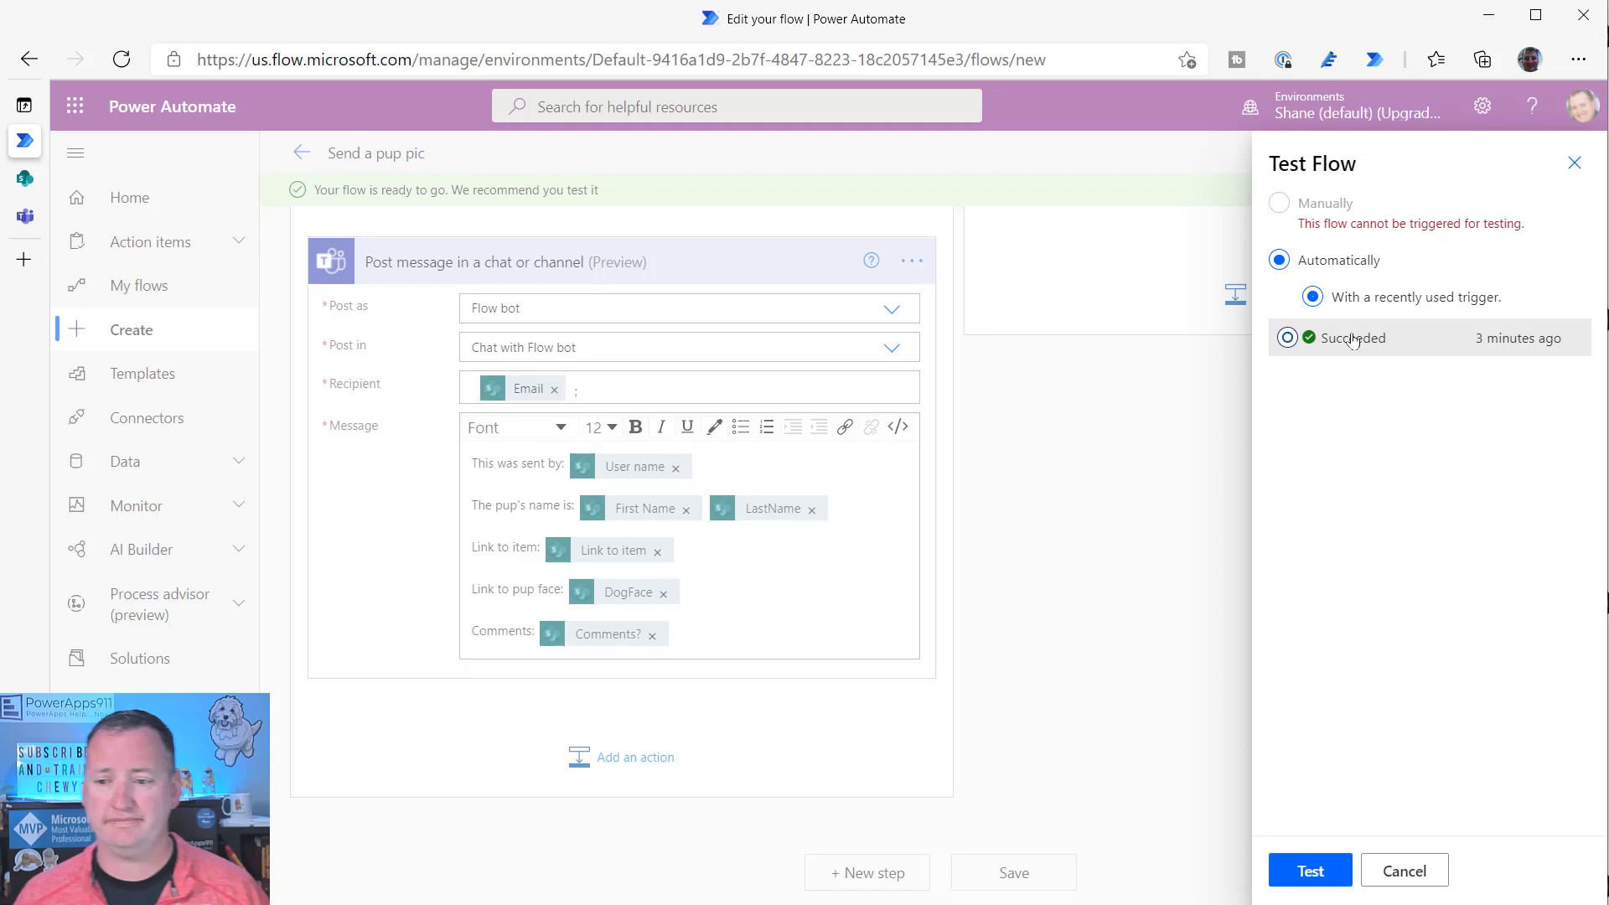
pyautogui.click(1315, 871)
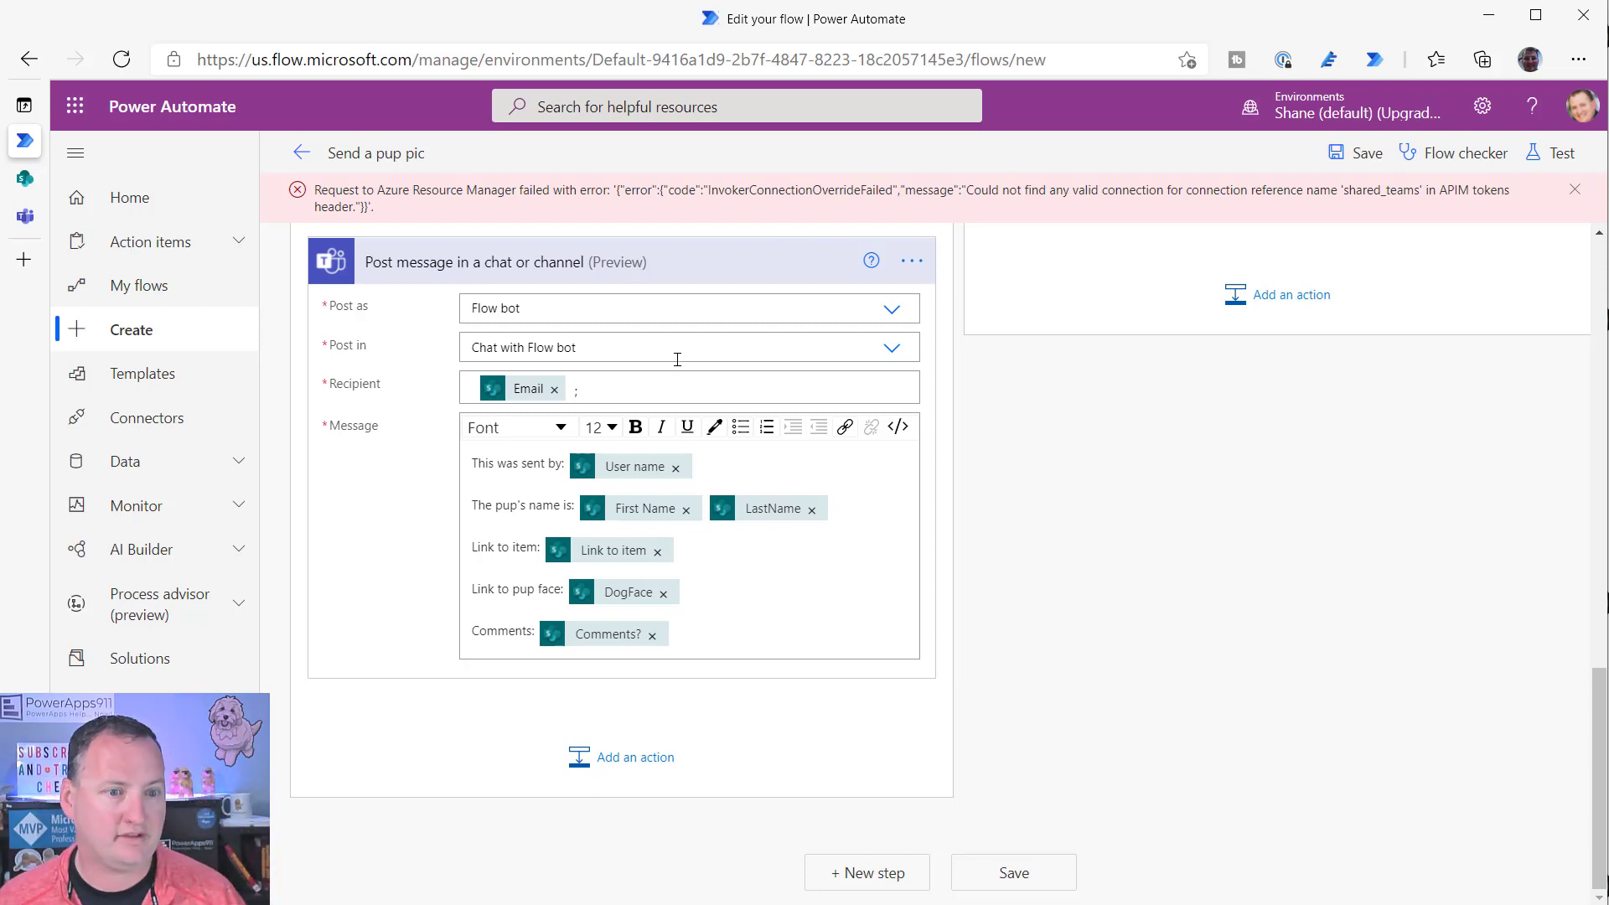
pyautogui.scroll(3, 1054, 487)
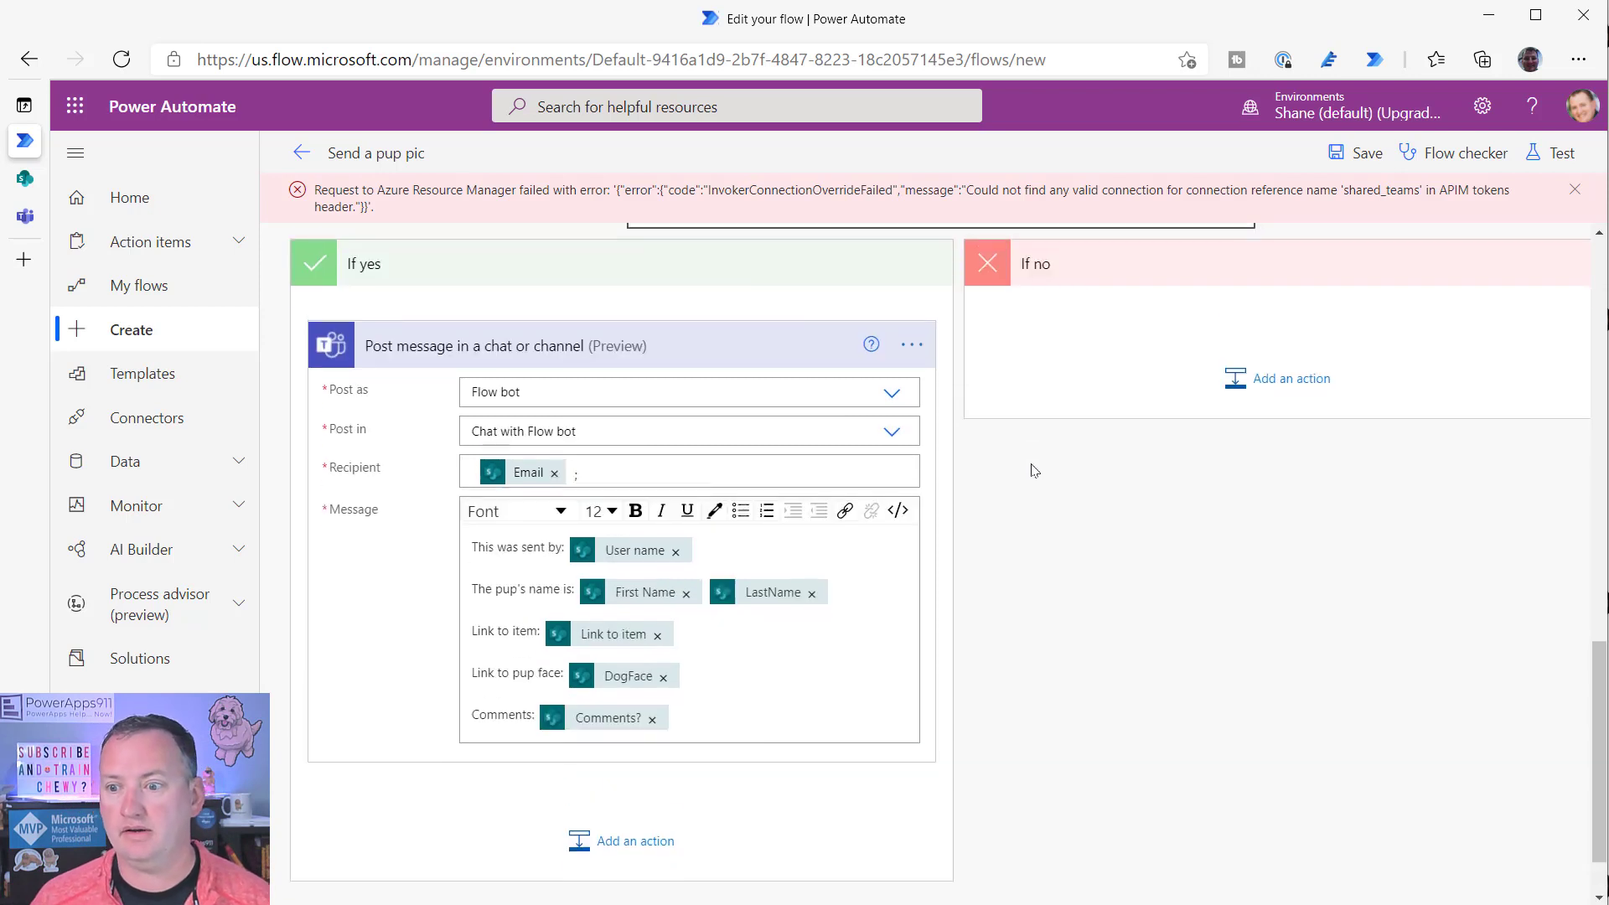
pyautogui.click(1575, 192)
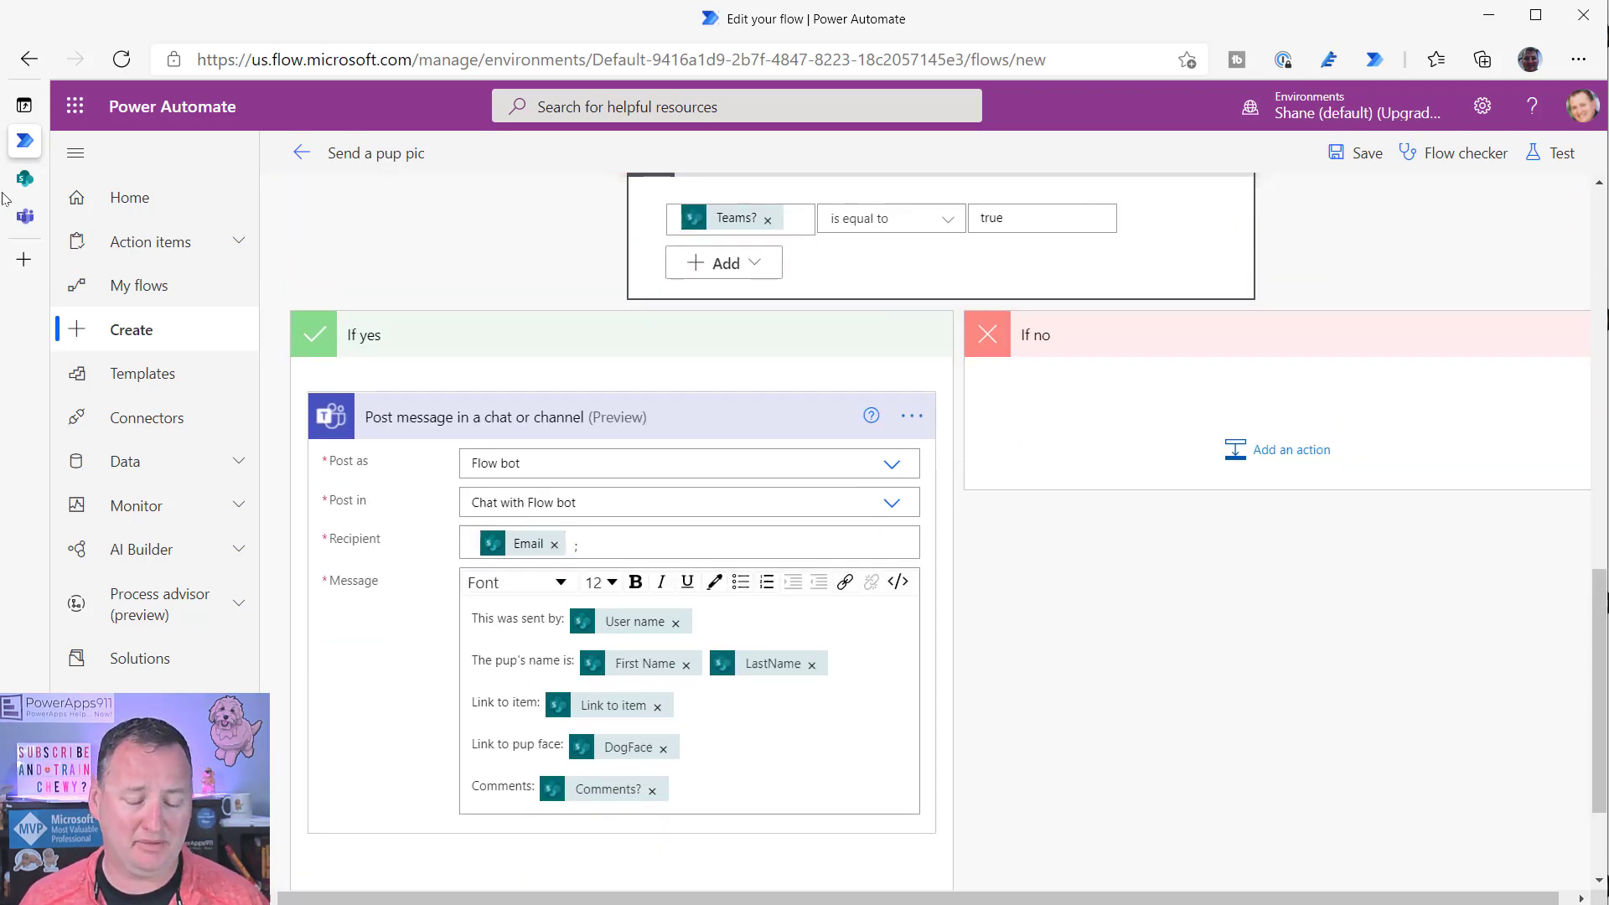
# - Switch to the SharePoint Doggie Data list, select only the Clay item, and start the "Send a pup pic" flow with the listed connections
pyautogui.click(29, 176)
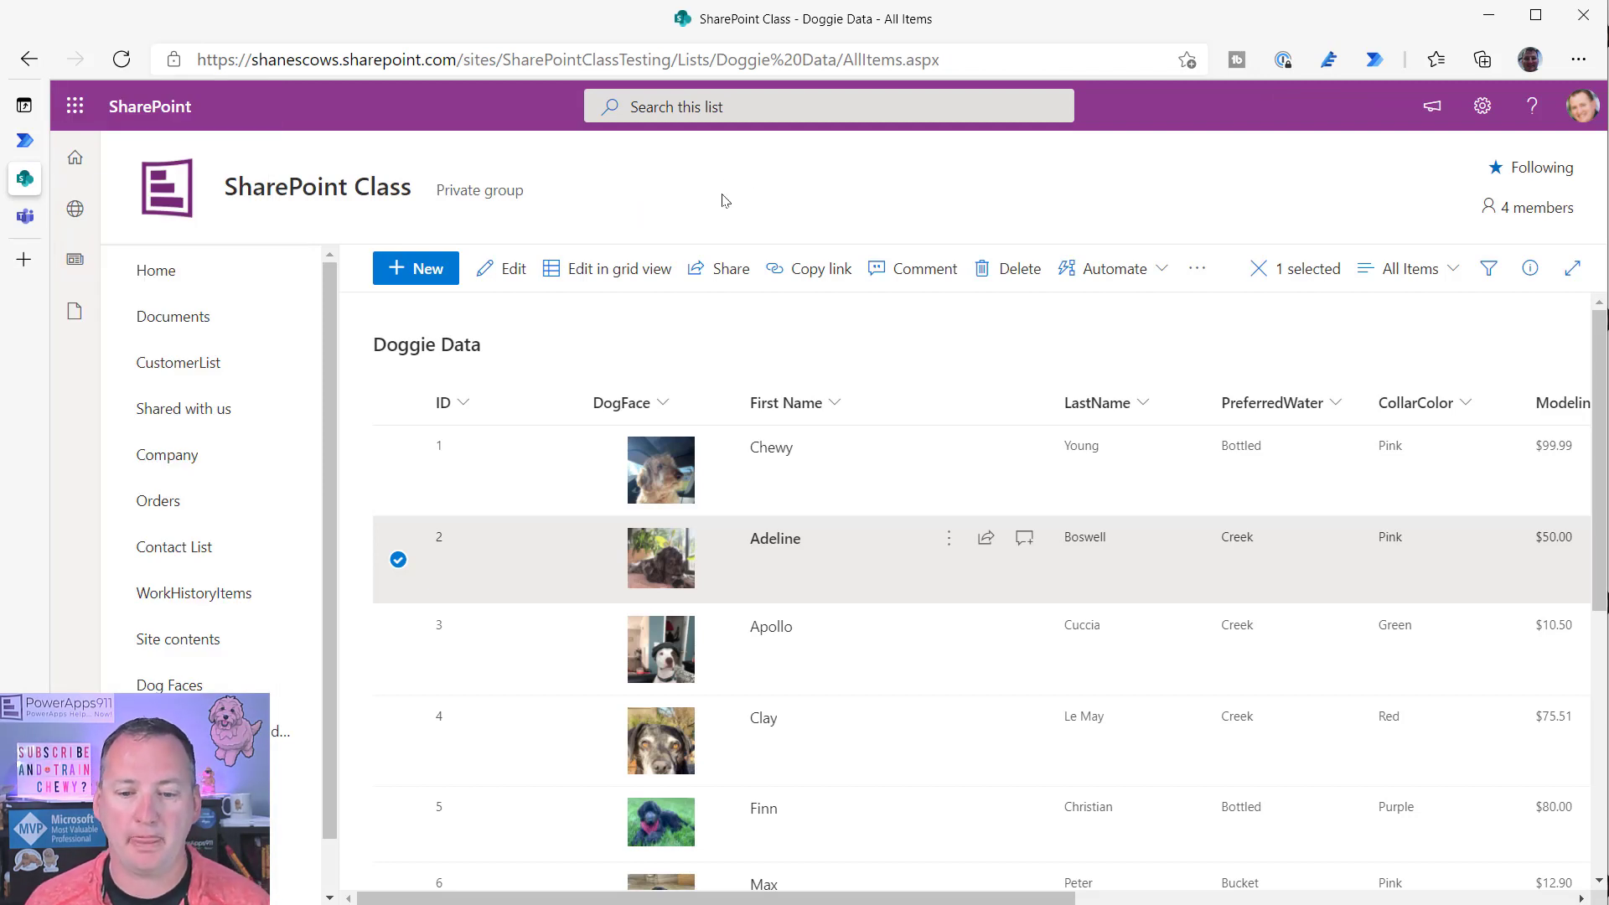
pyautogui.click(398, 559)
pyautogui.scroll(-3, 537, 518)
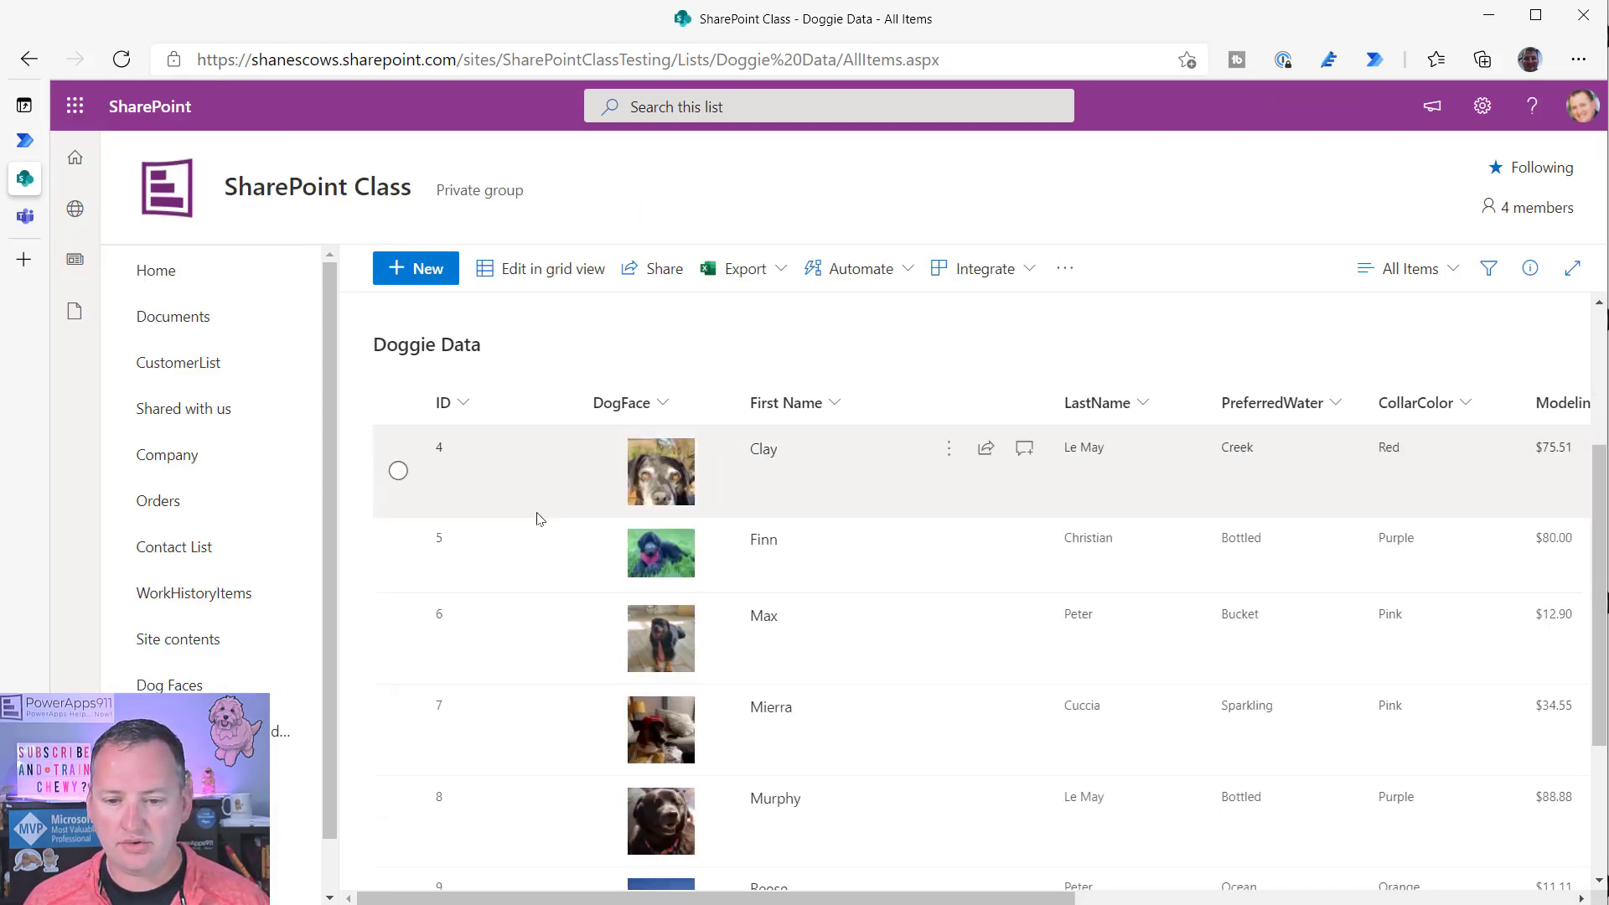
pyautogui.click(398, 471)
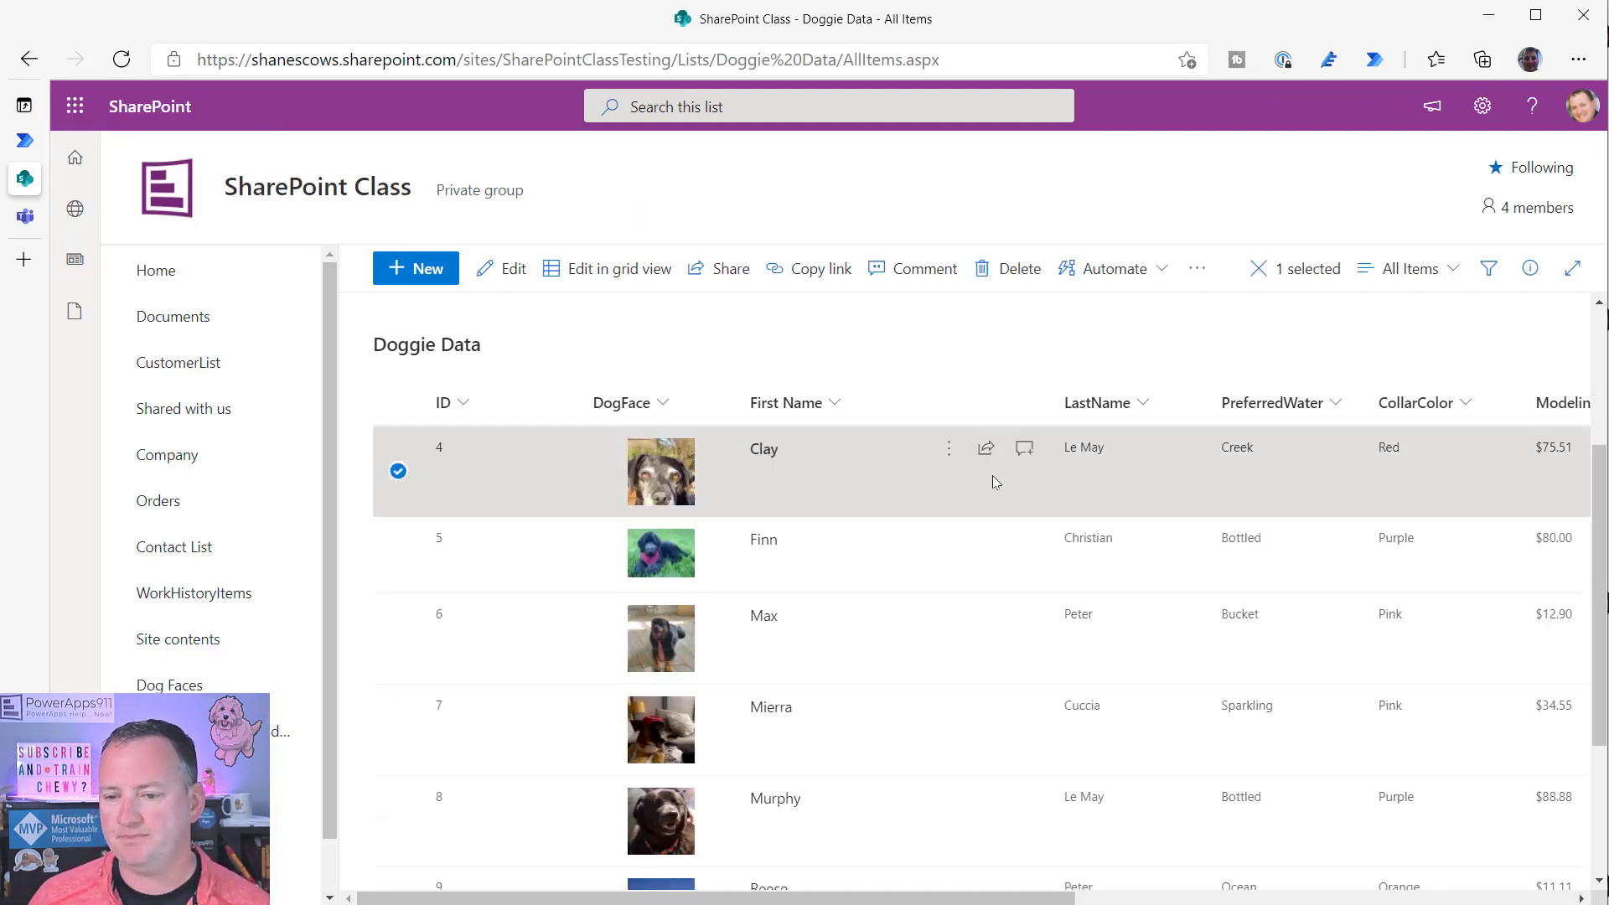
pyautogui.scroll(1, 992, 475)
pyautogui.click(1164, 268)
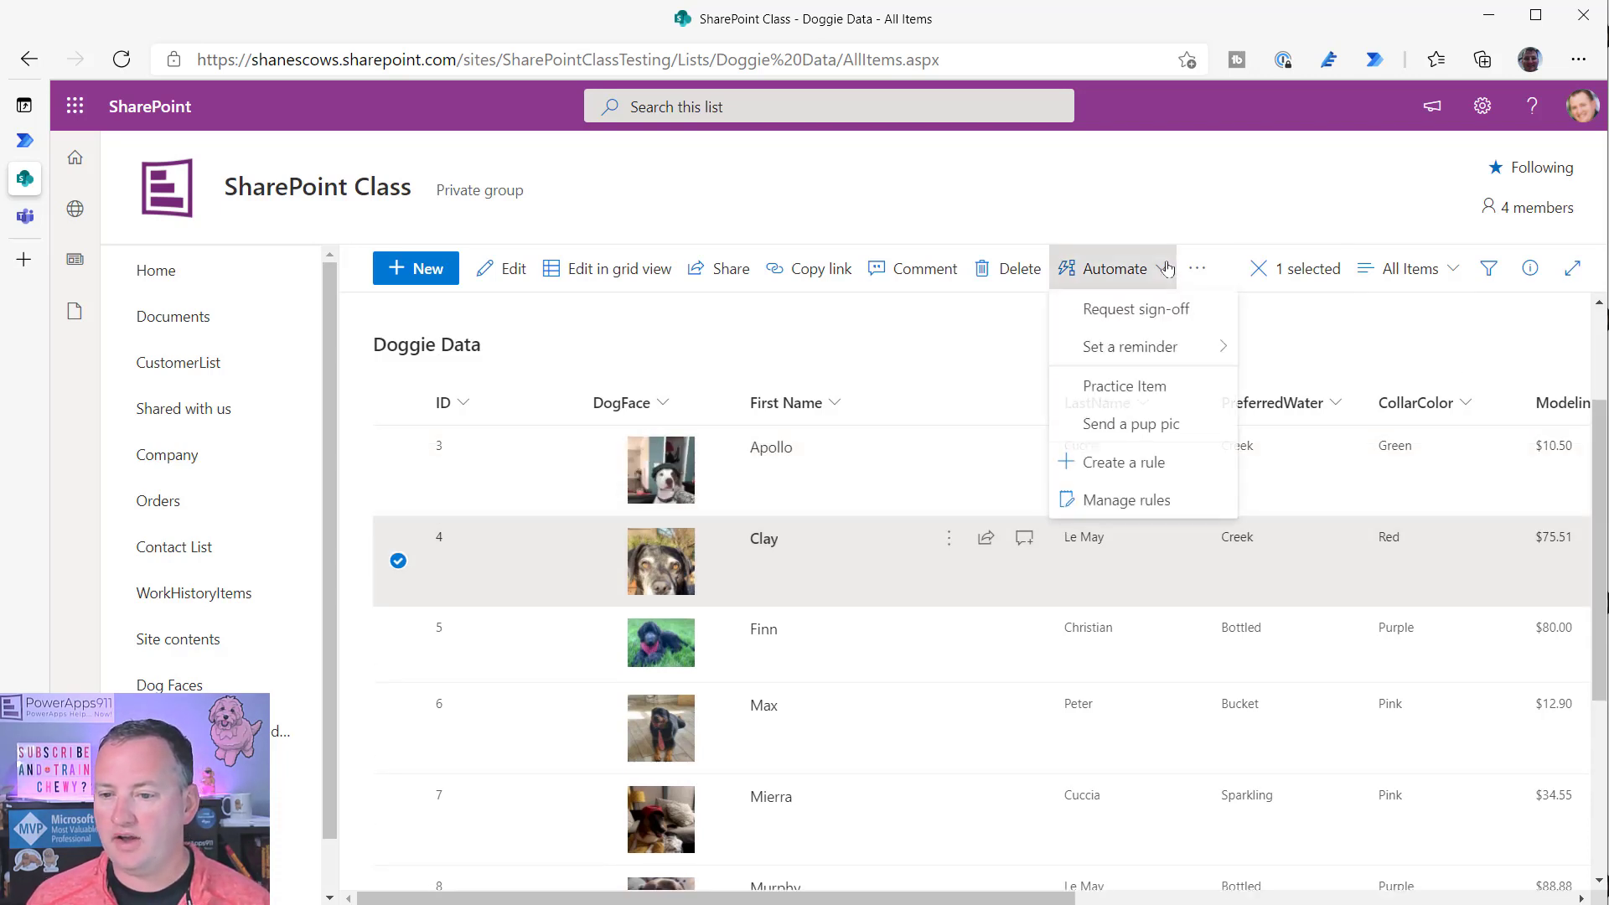
pyautogui.click(1139, 427)
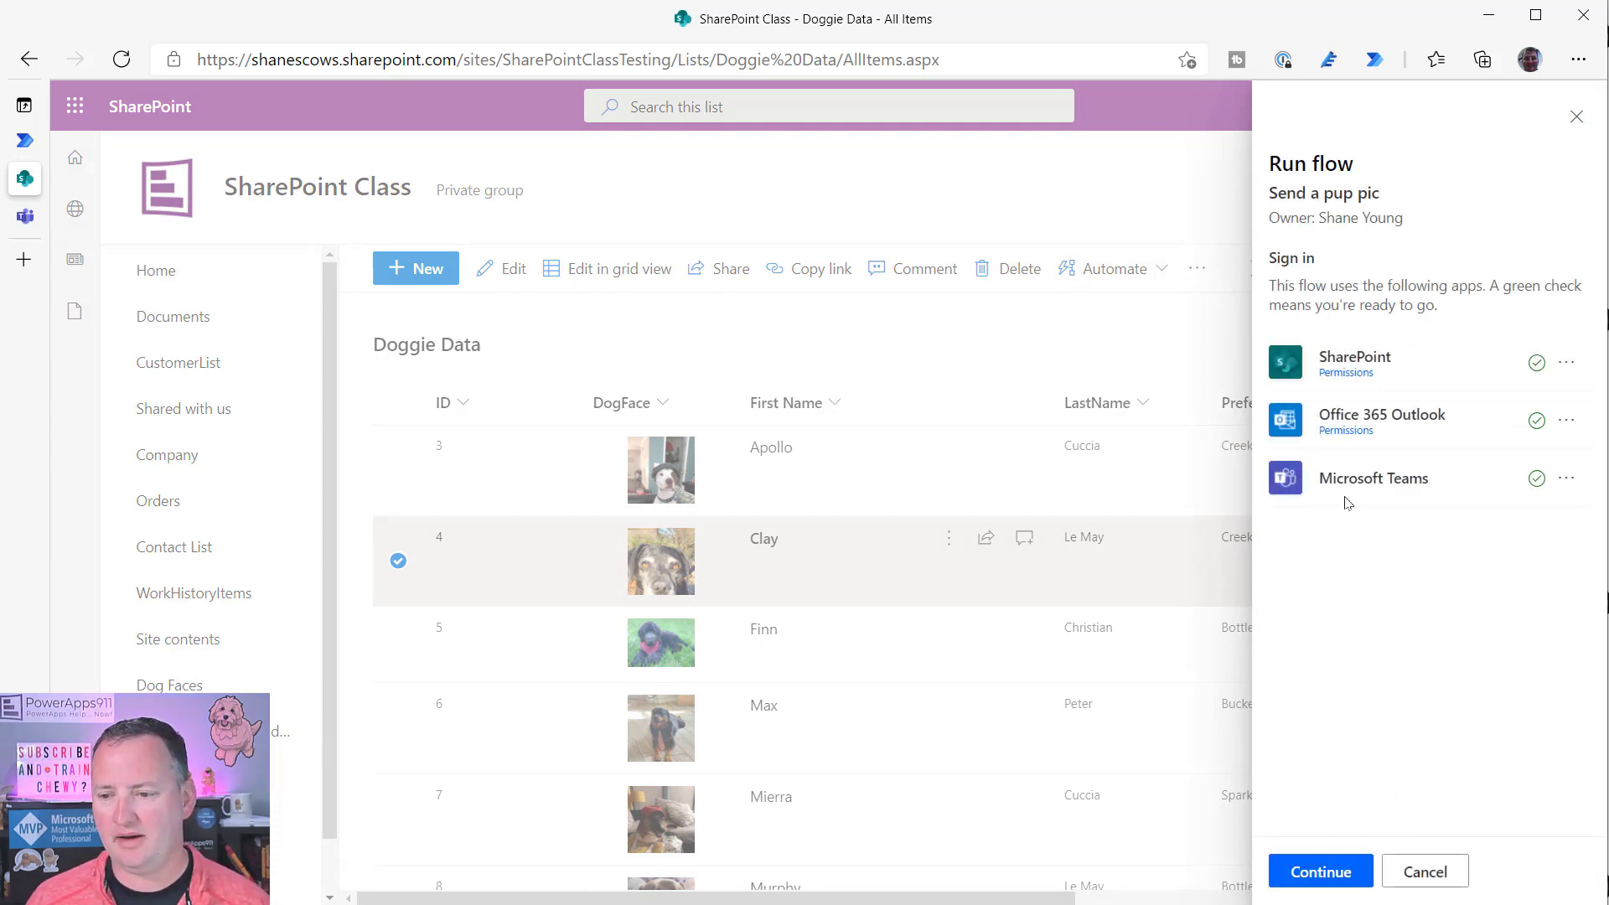
pyautogui.click(1315, 871)
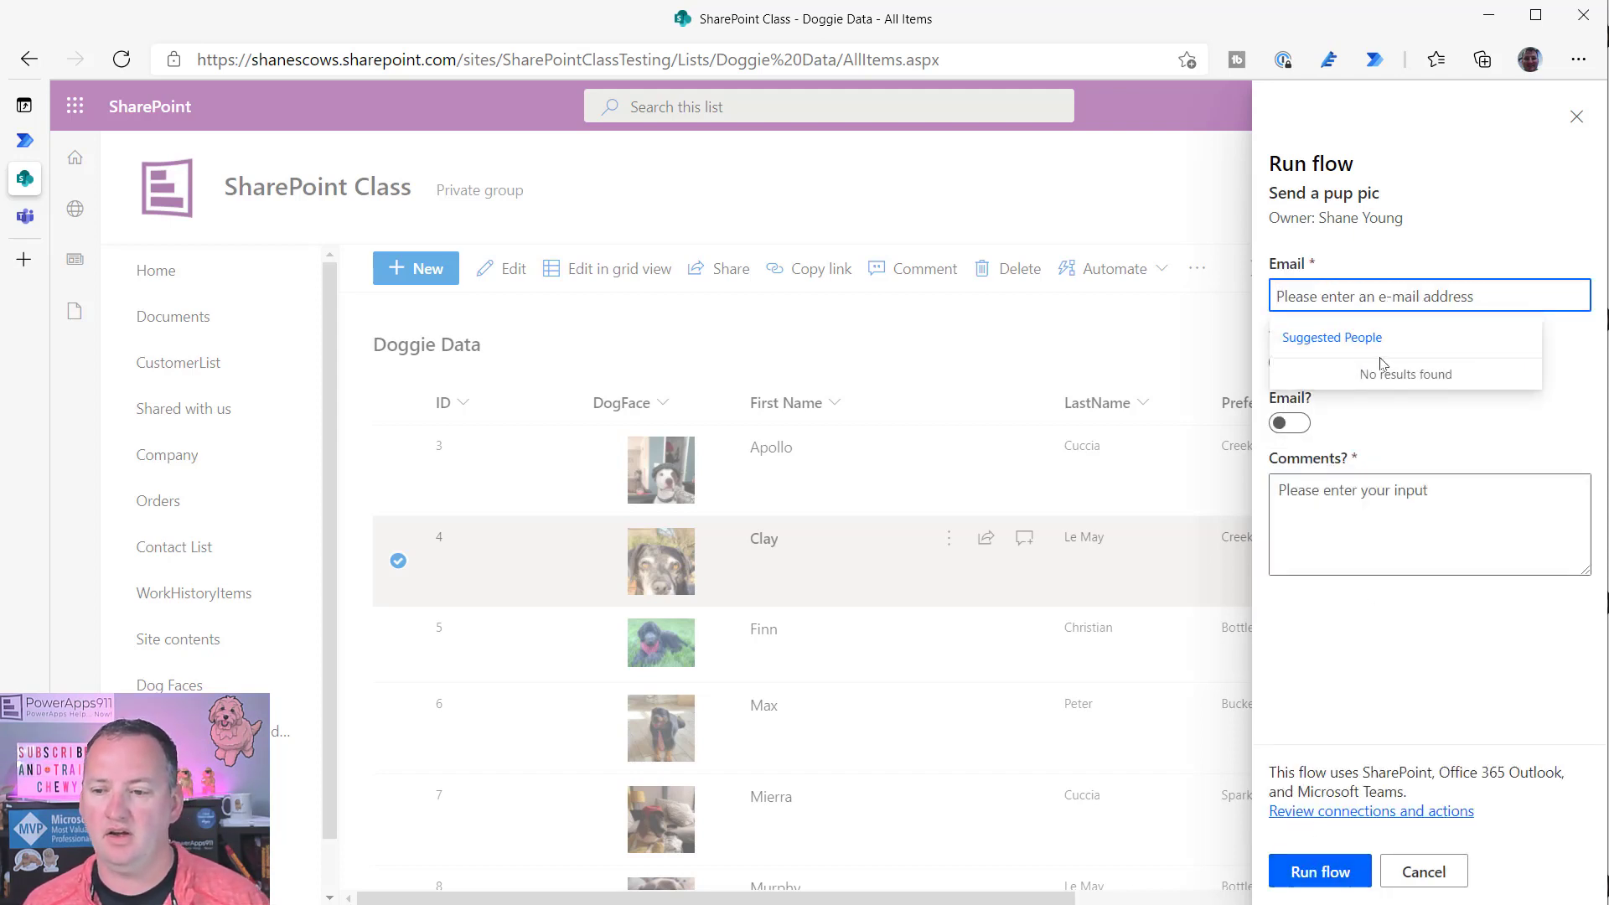
# - Add the flow owner and the Chewy account as email recipients and turn on both the Teams? and Email? options
pyautogui.write('shane')
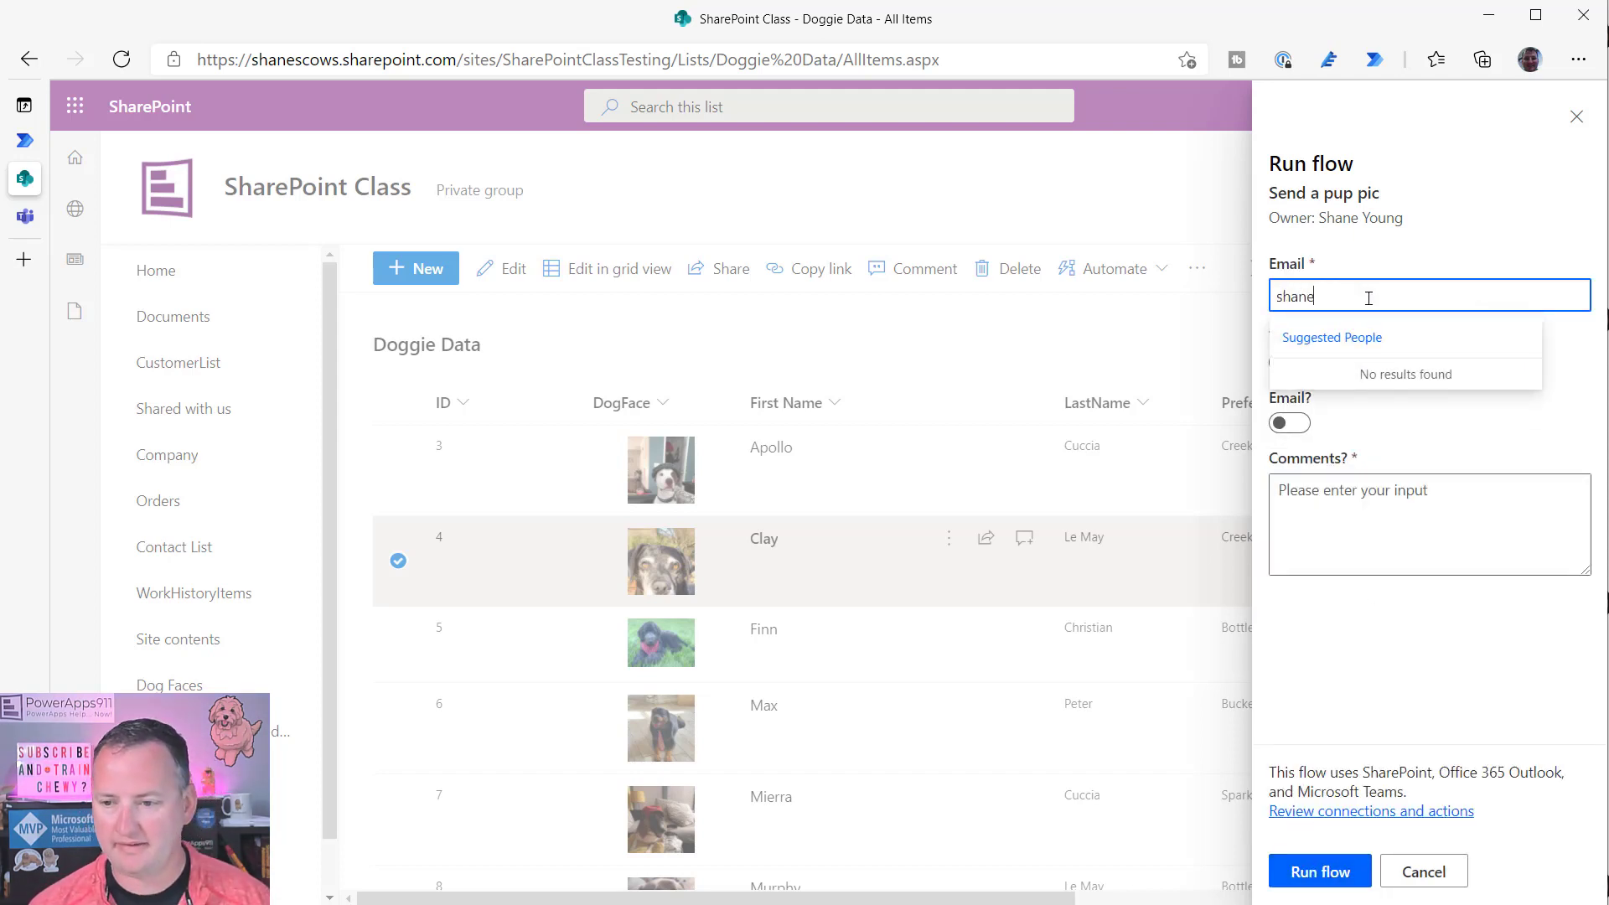
pyautogui.press('Return')
pyautogui.write('chewy')
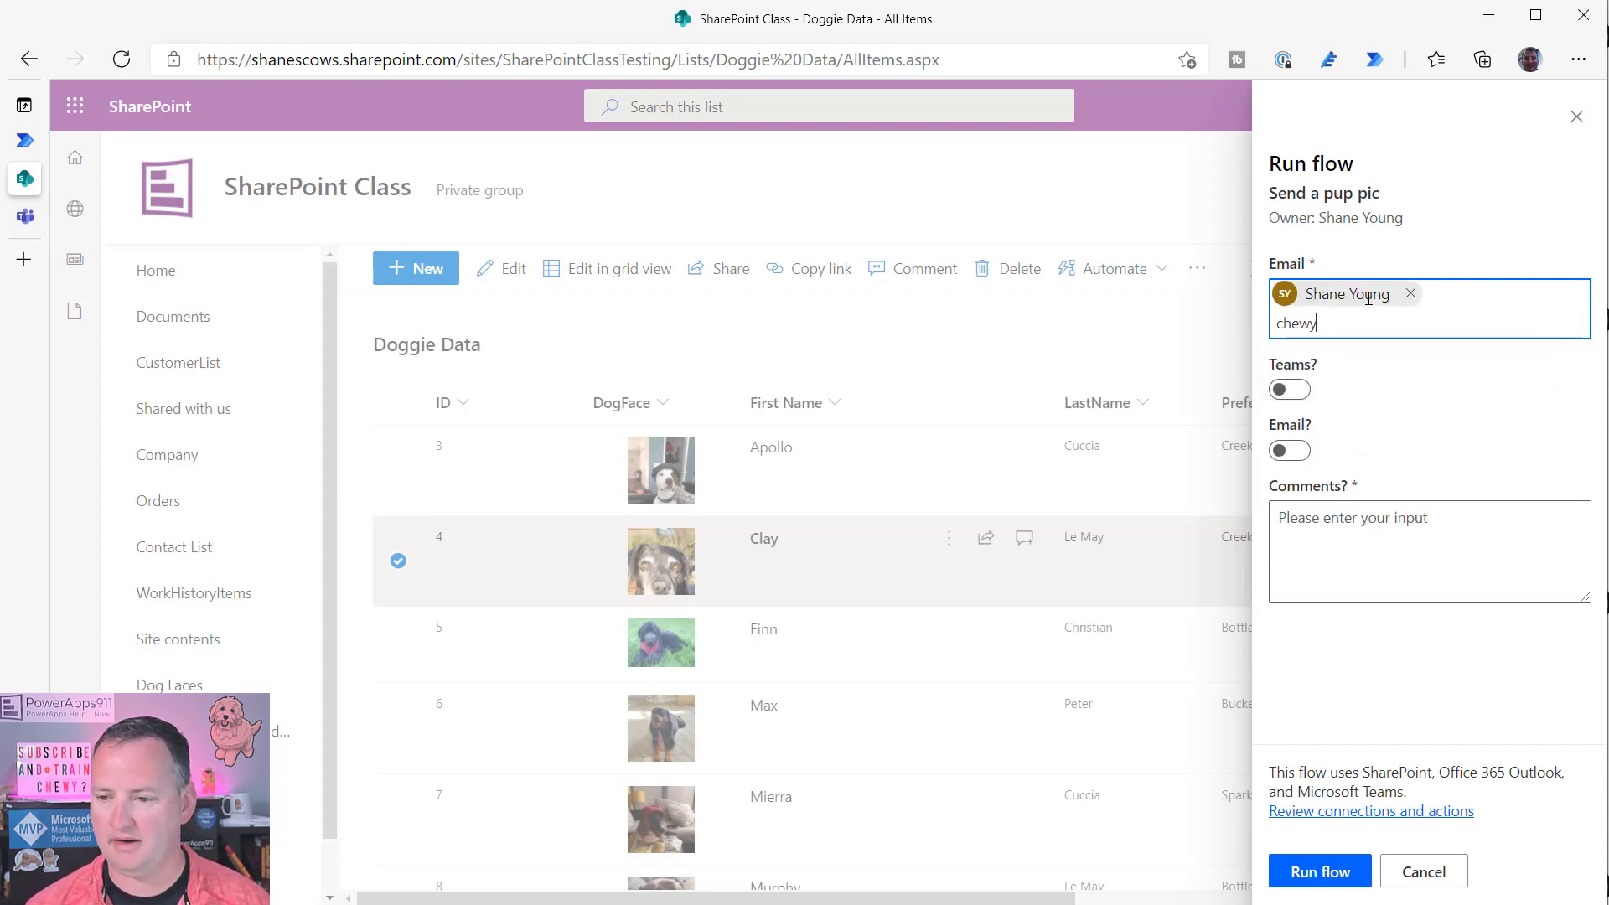
pyautogui.press('Return')
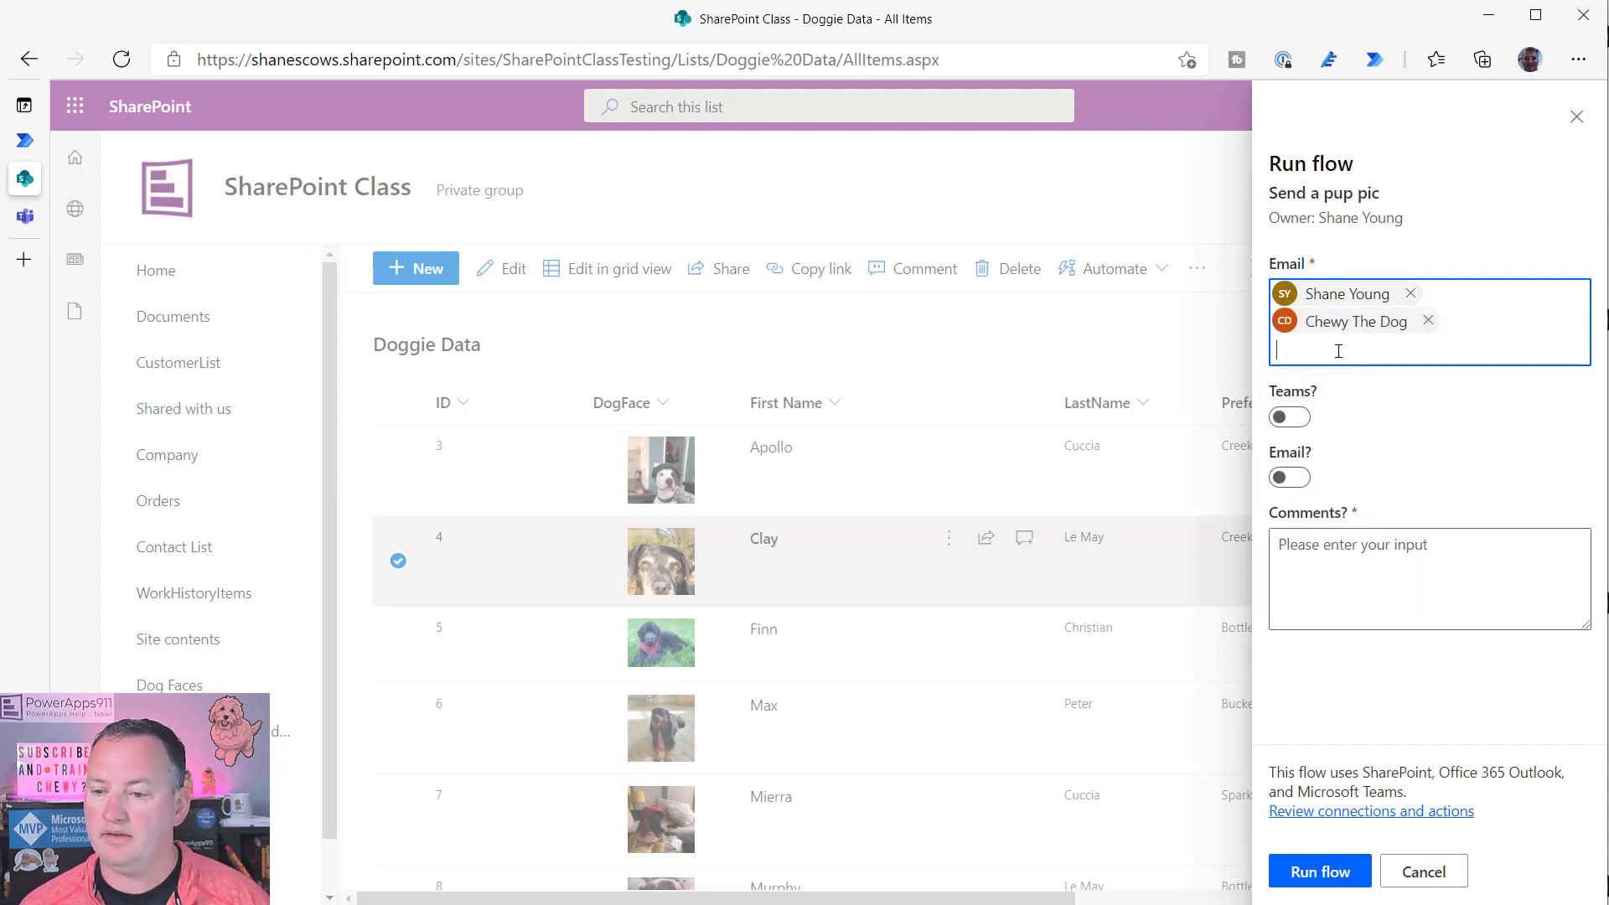
pyautogui.click(1288, 416)
pyautogui.click(1288, 477)
# - Enter "Hello pepole" as the comment and run the flow
pyautogui.click(1348, 570)
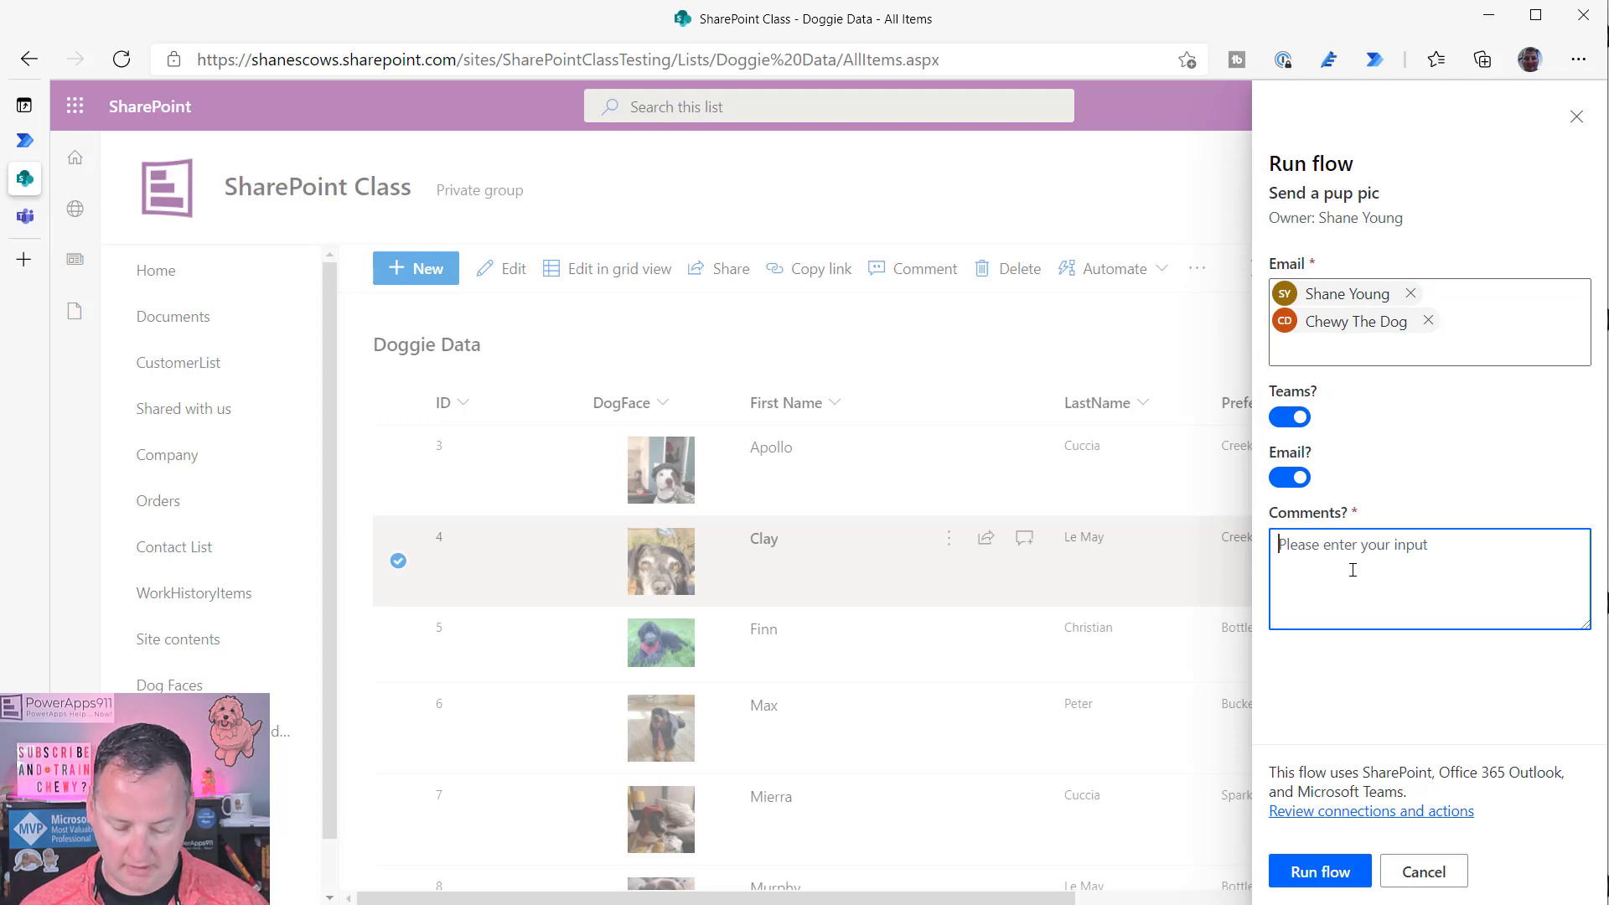
pyautogui.write('Hellow')
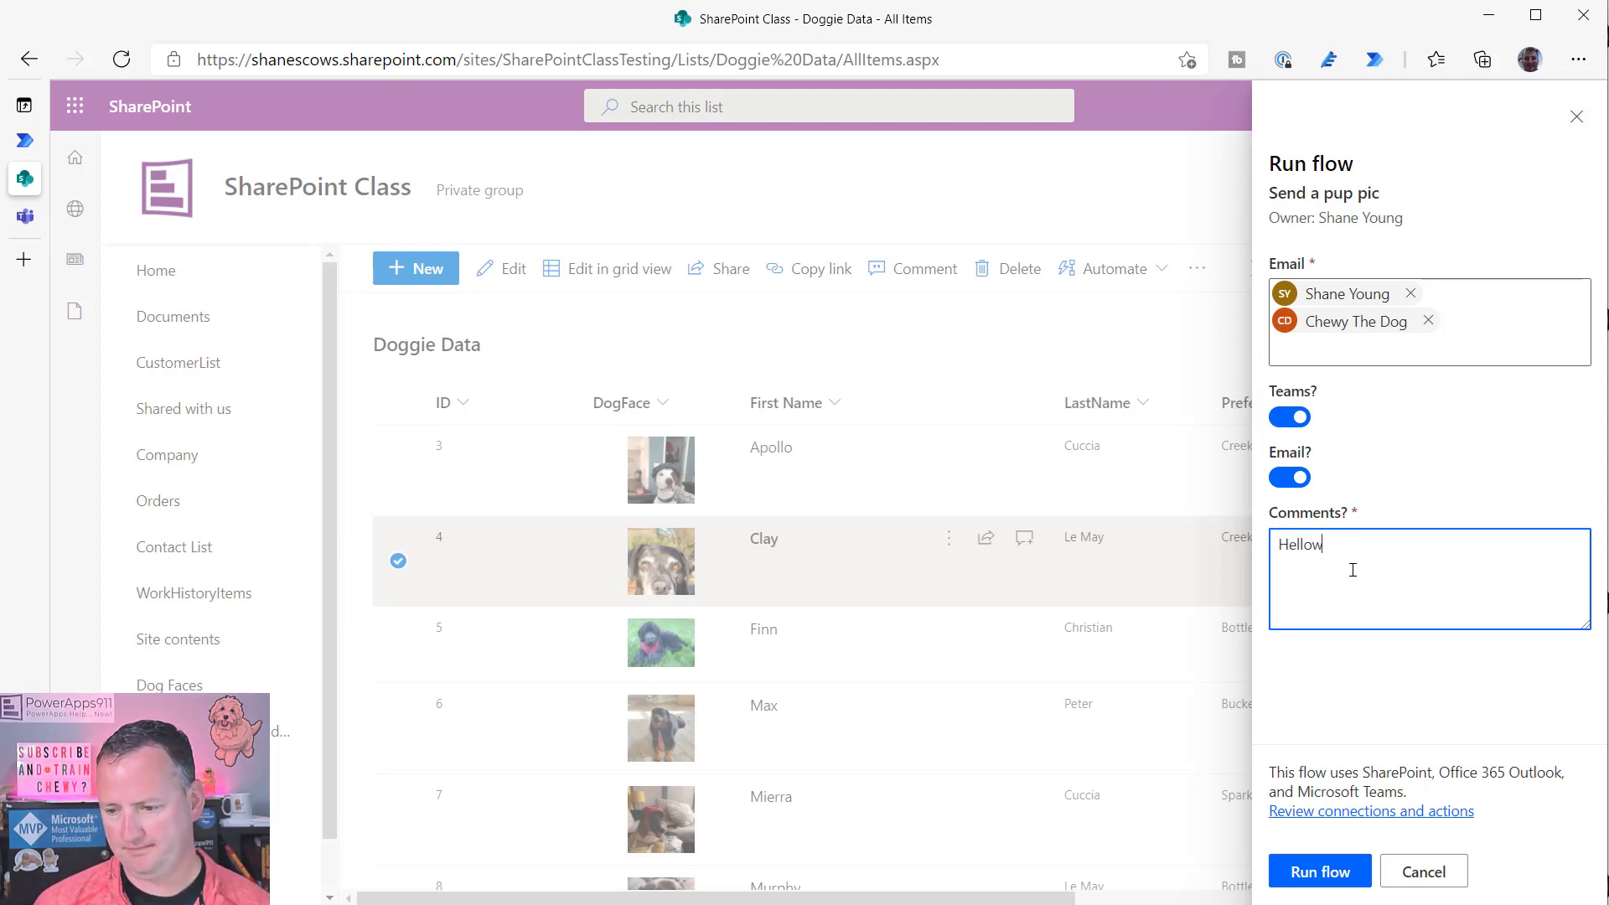
pyautogui.press('BackSpace')
pyautogui.write(' pepole')
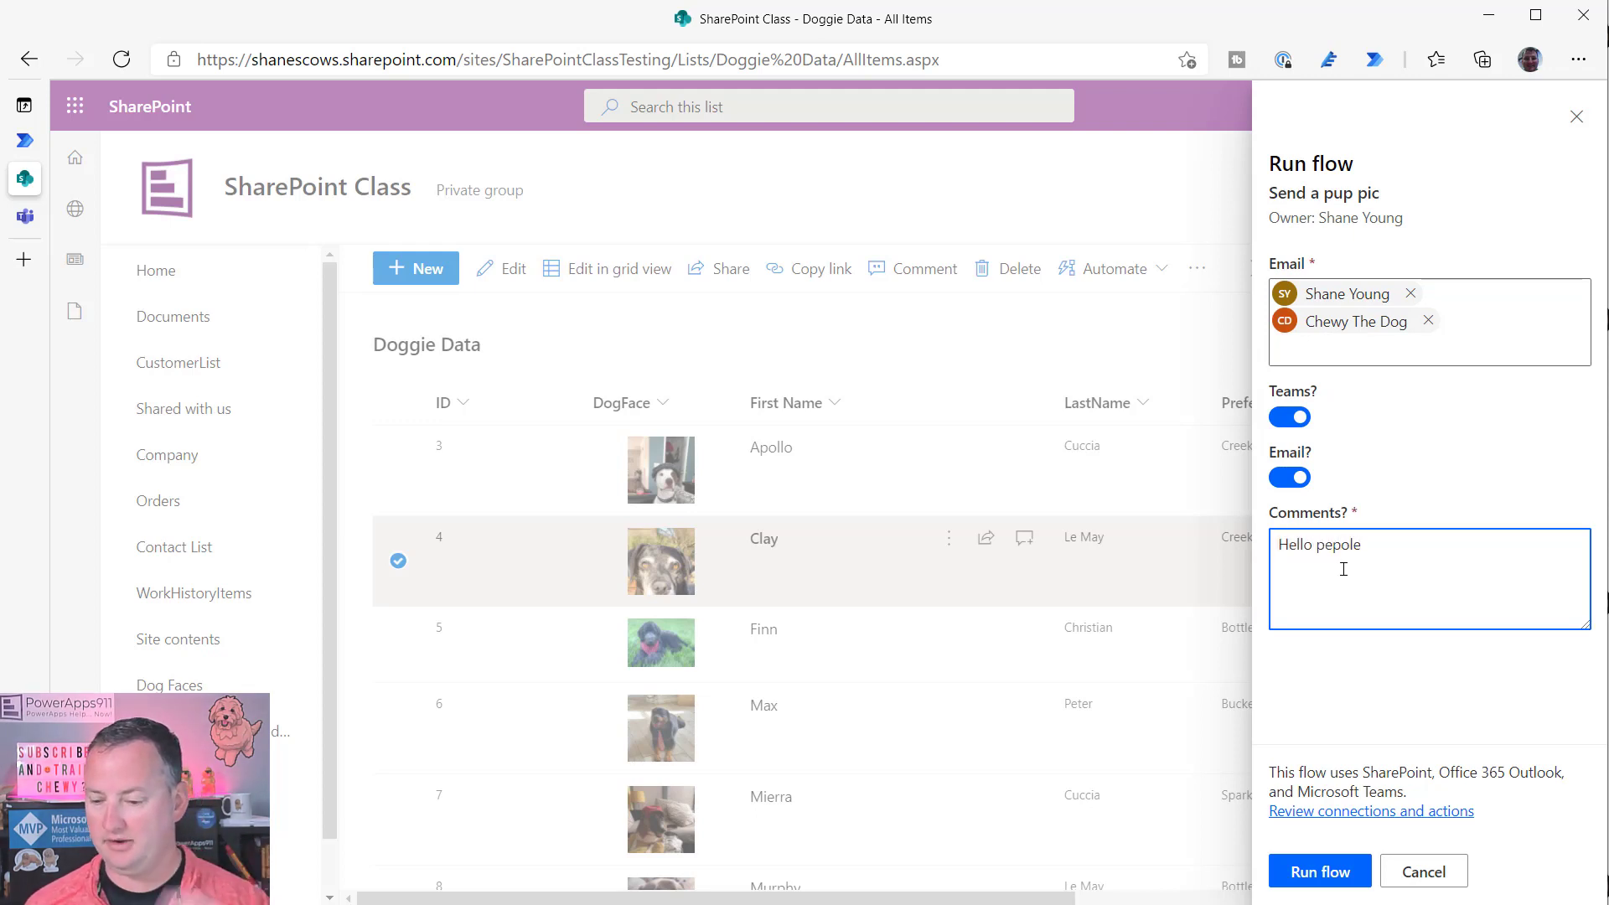
pyautogui.click(1345, 880)
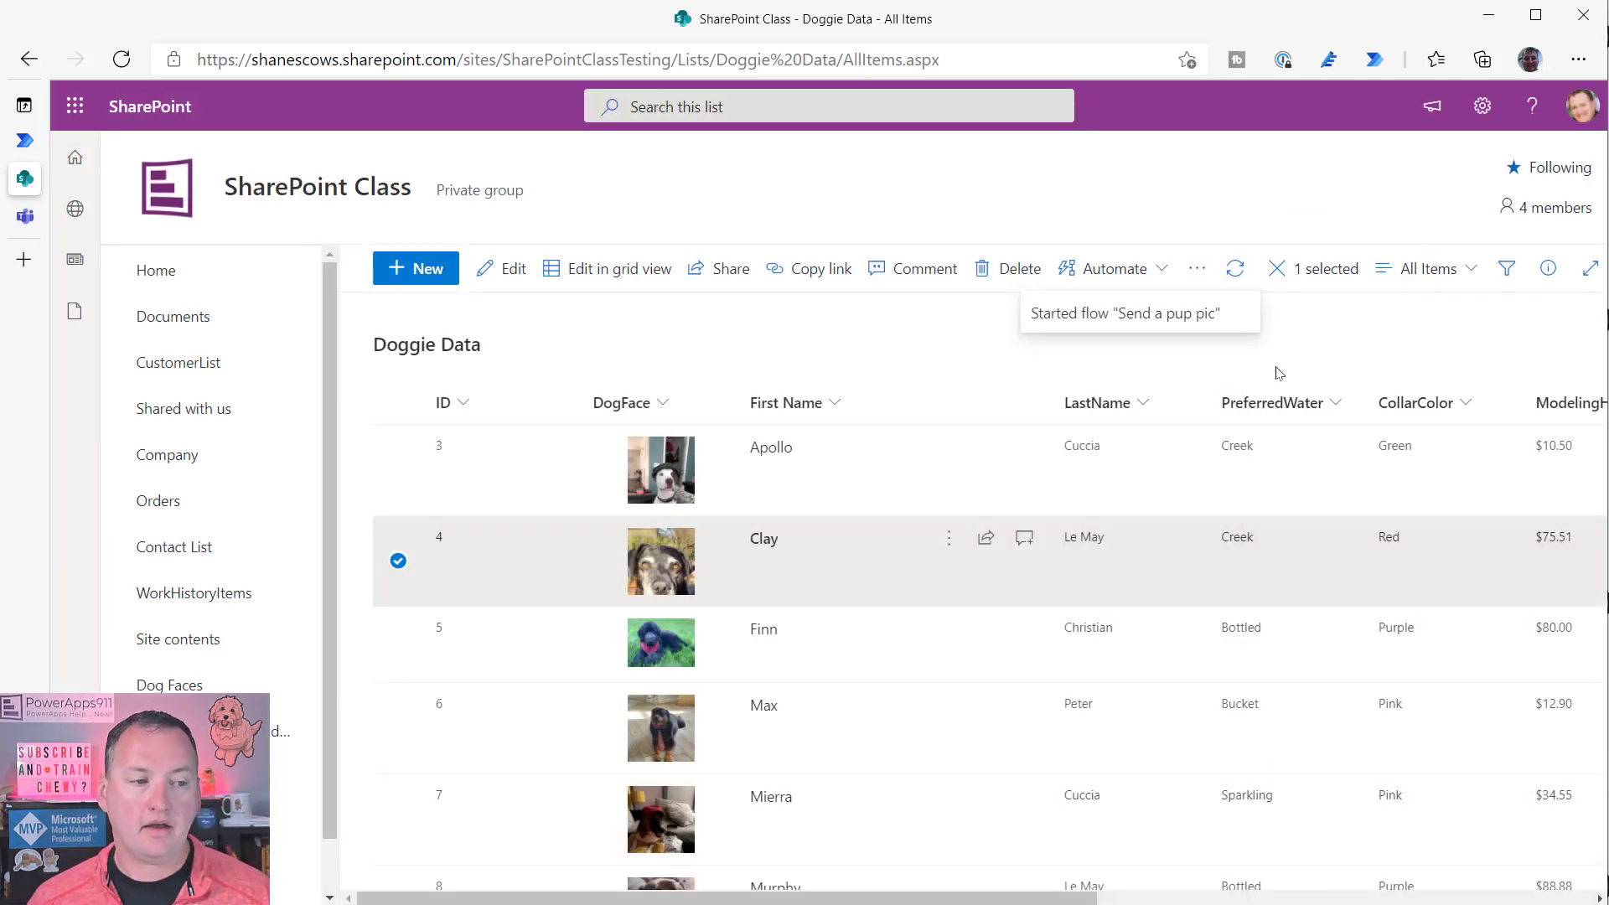
pyautogui.click(1354, 339)
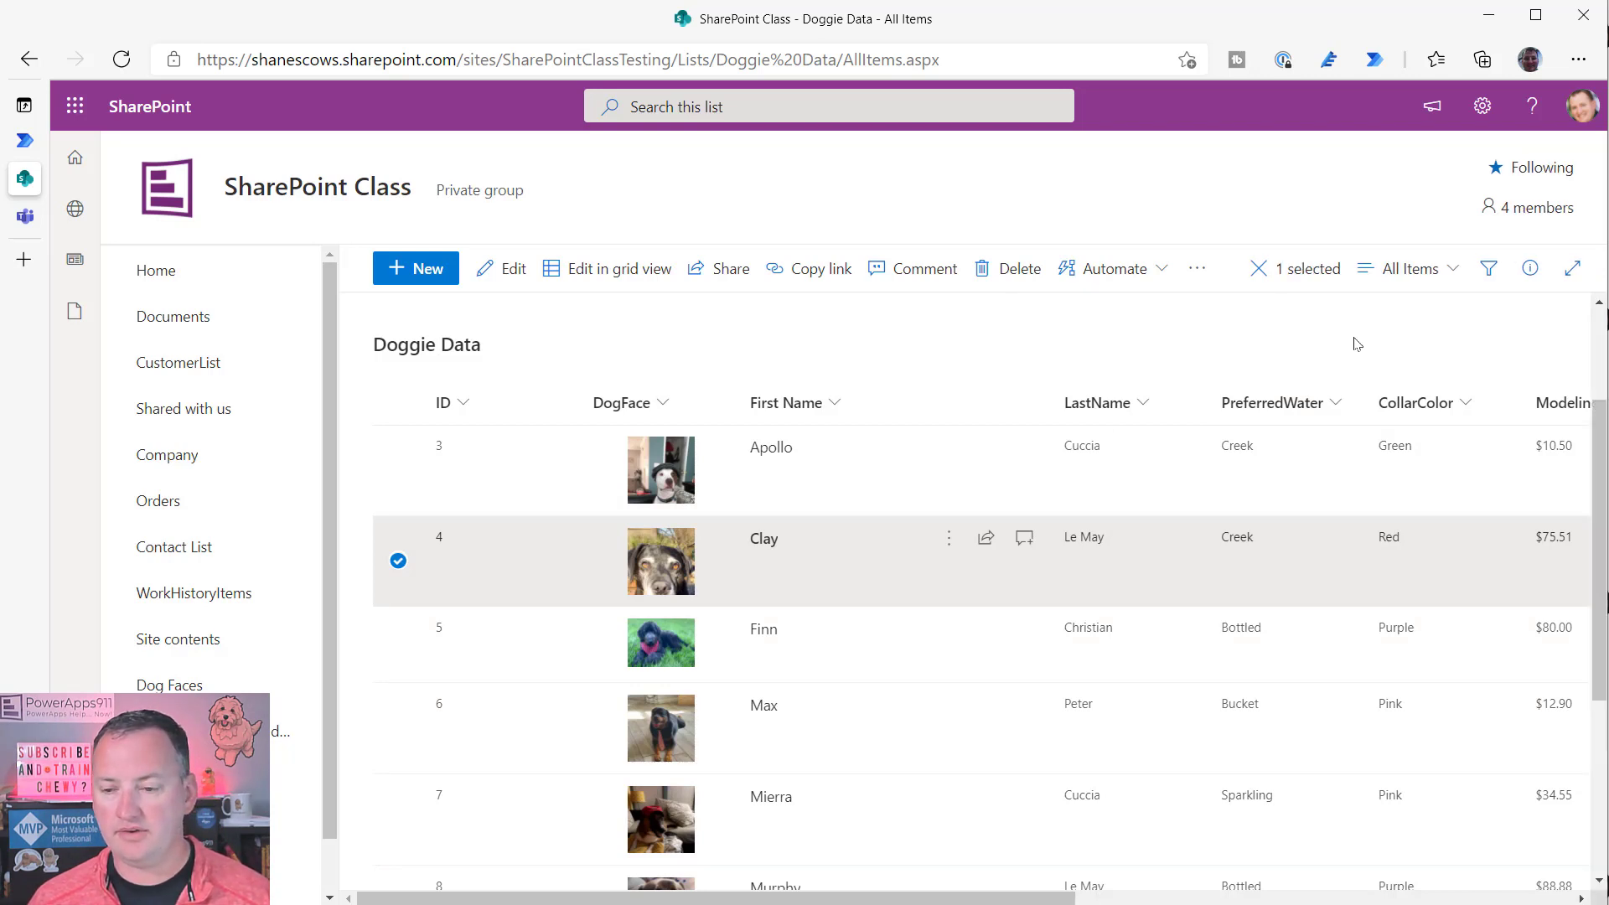
# - Switch to Power Automate, open the latest run from the flow's run history, and examine how the error details list the recipient addresses
pyautogui.click(25, 140)
pyautogui.click(347, 153)
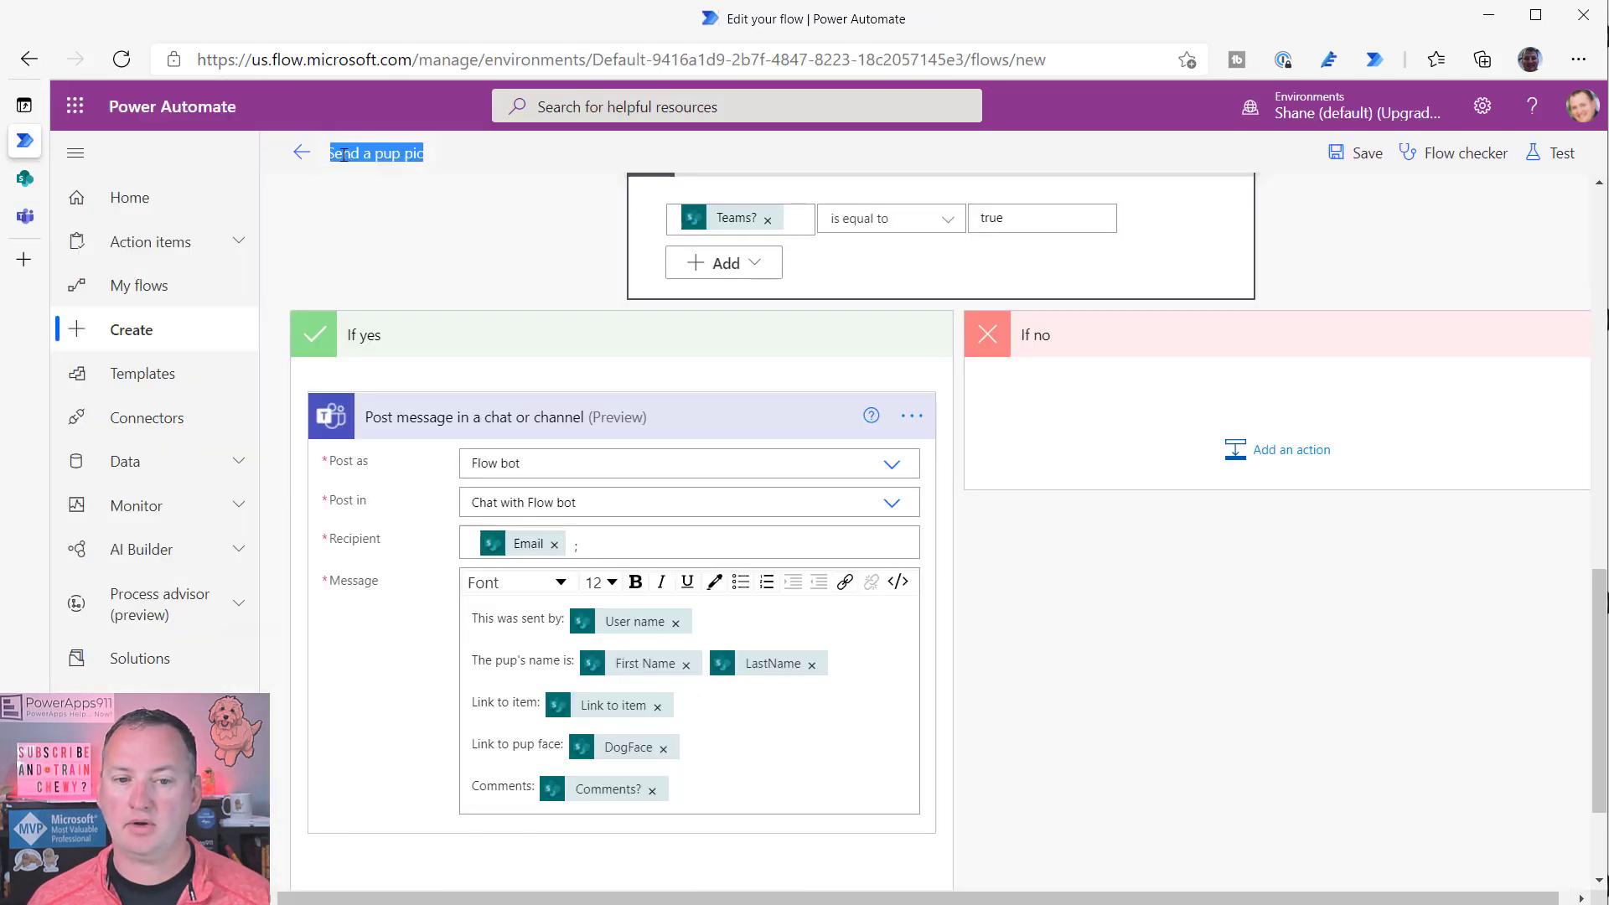
pyautogui.click(302, 152)
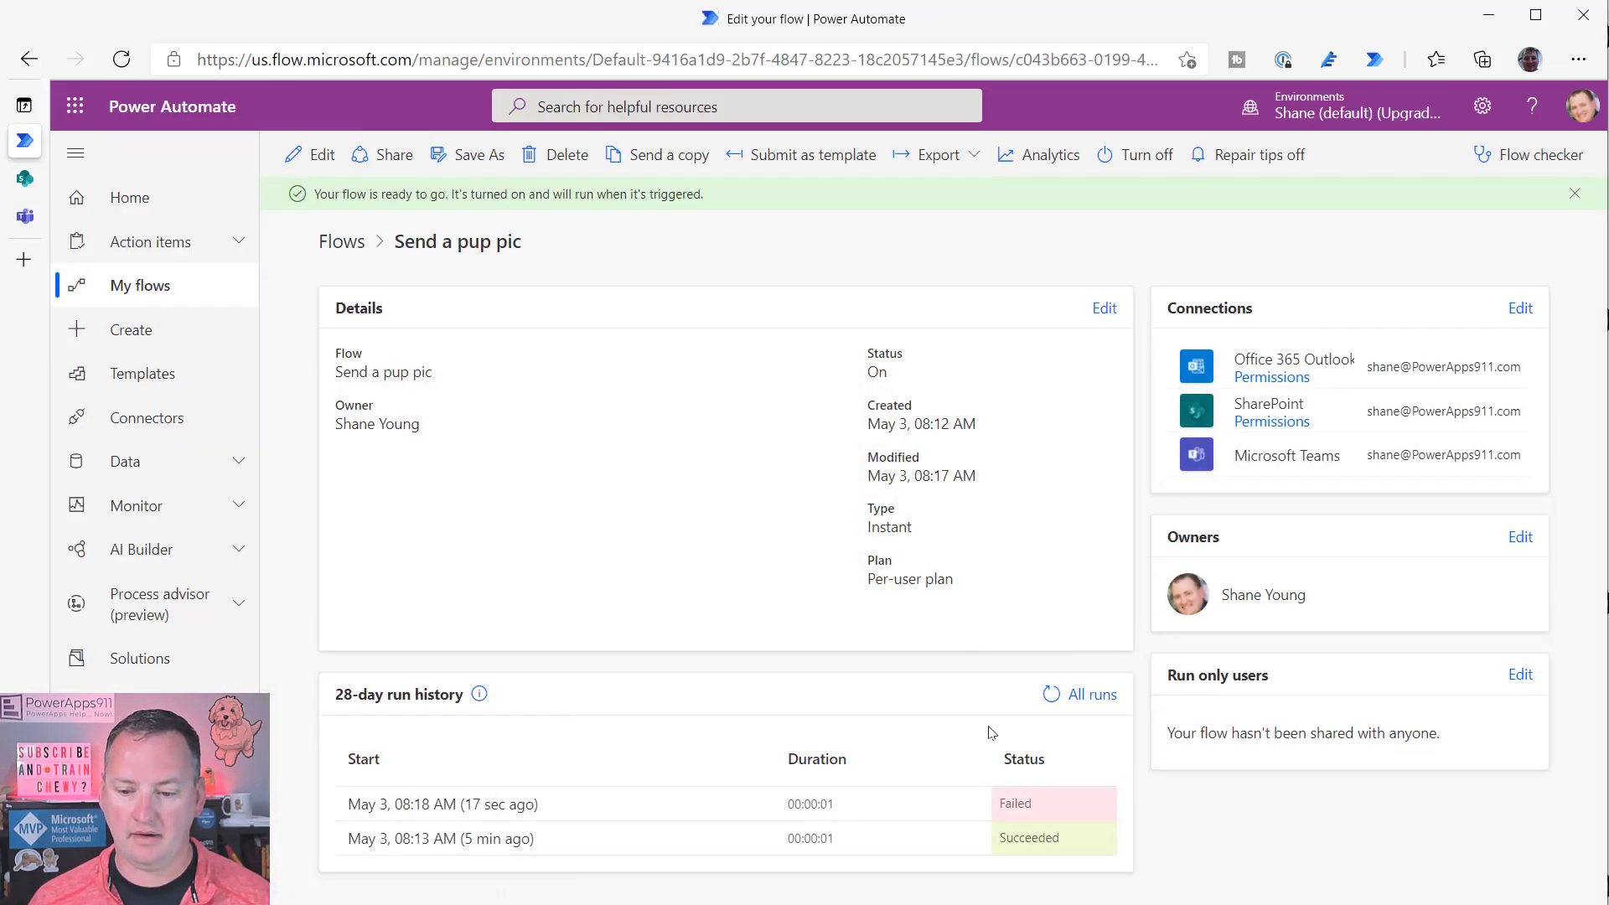
pyautogui.click(494, 805)
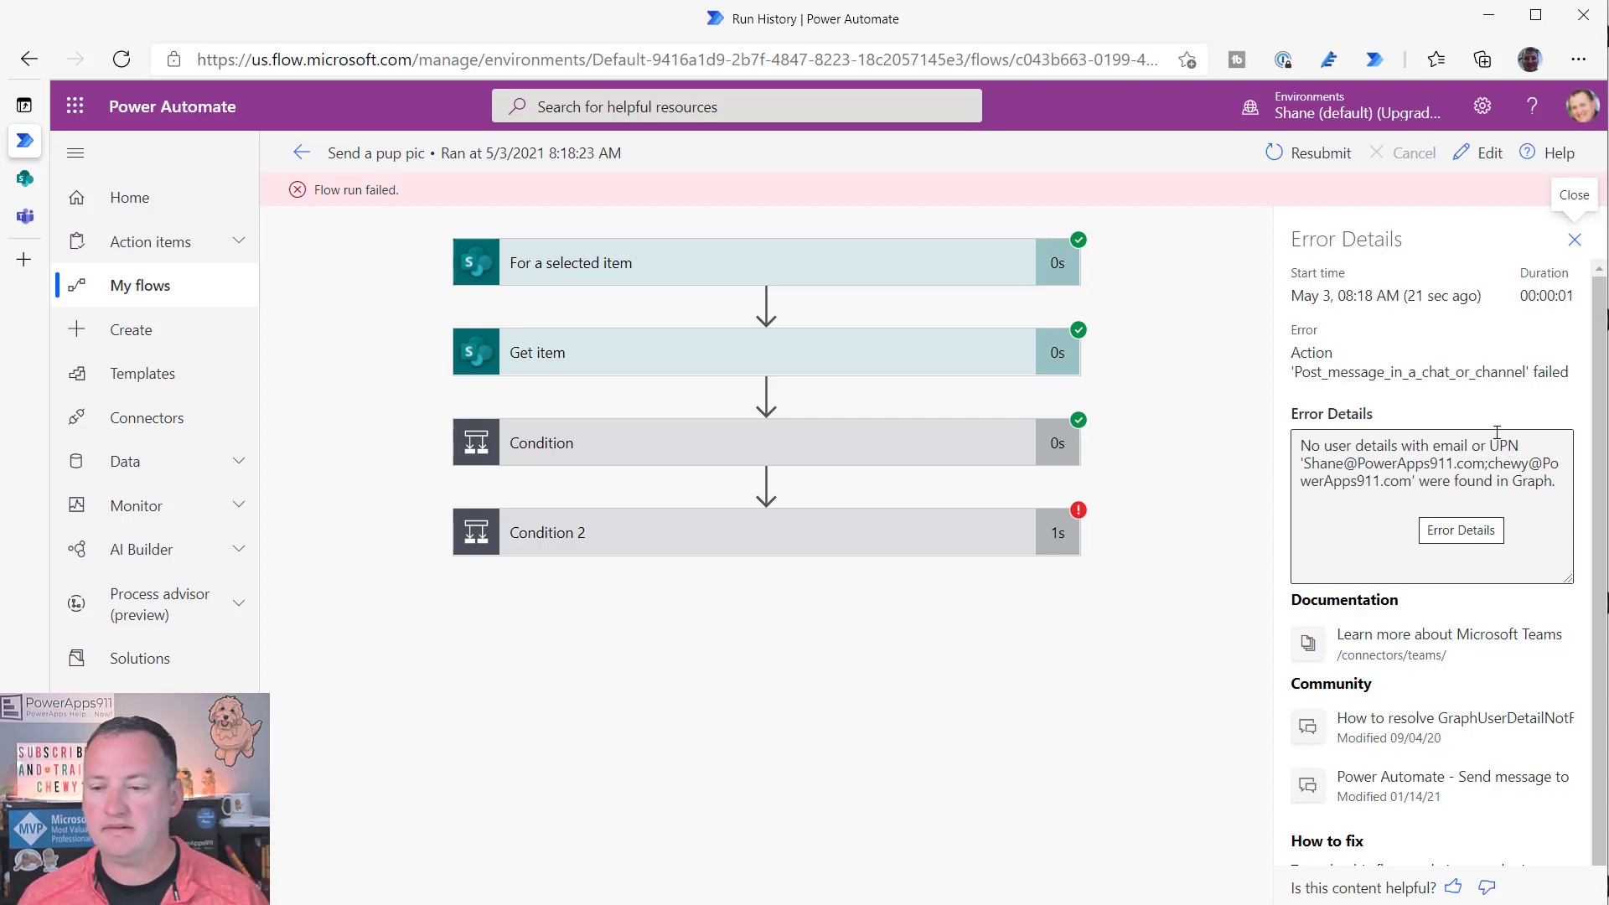
pyautogui.click(1485, 463)
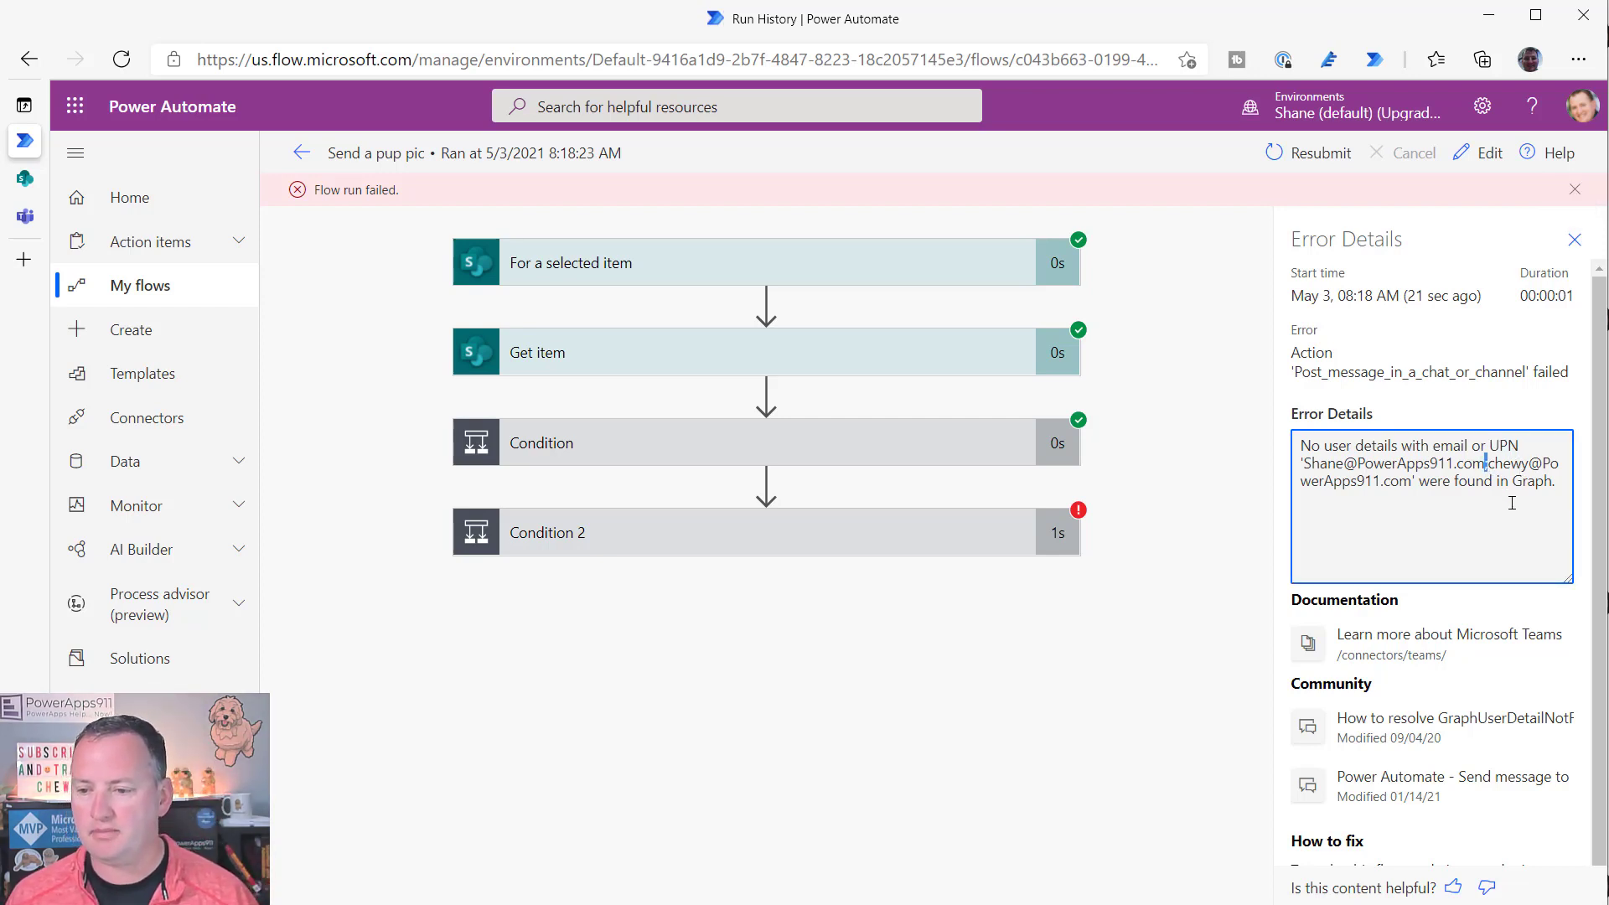
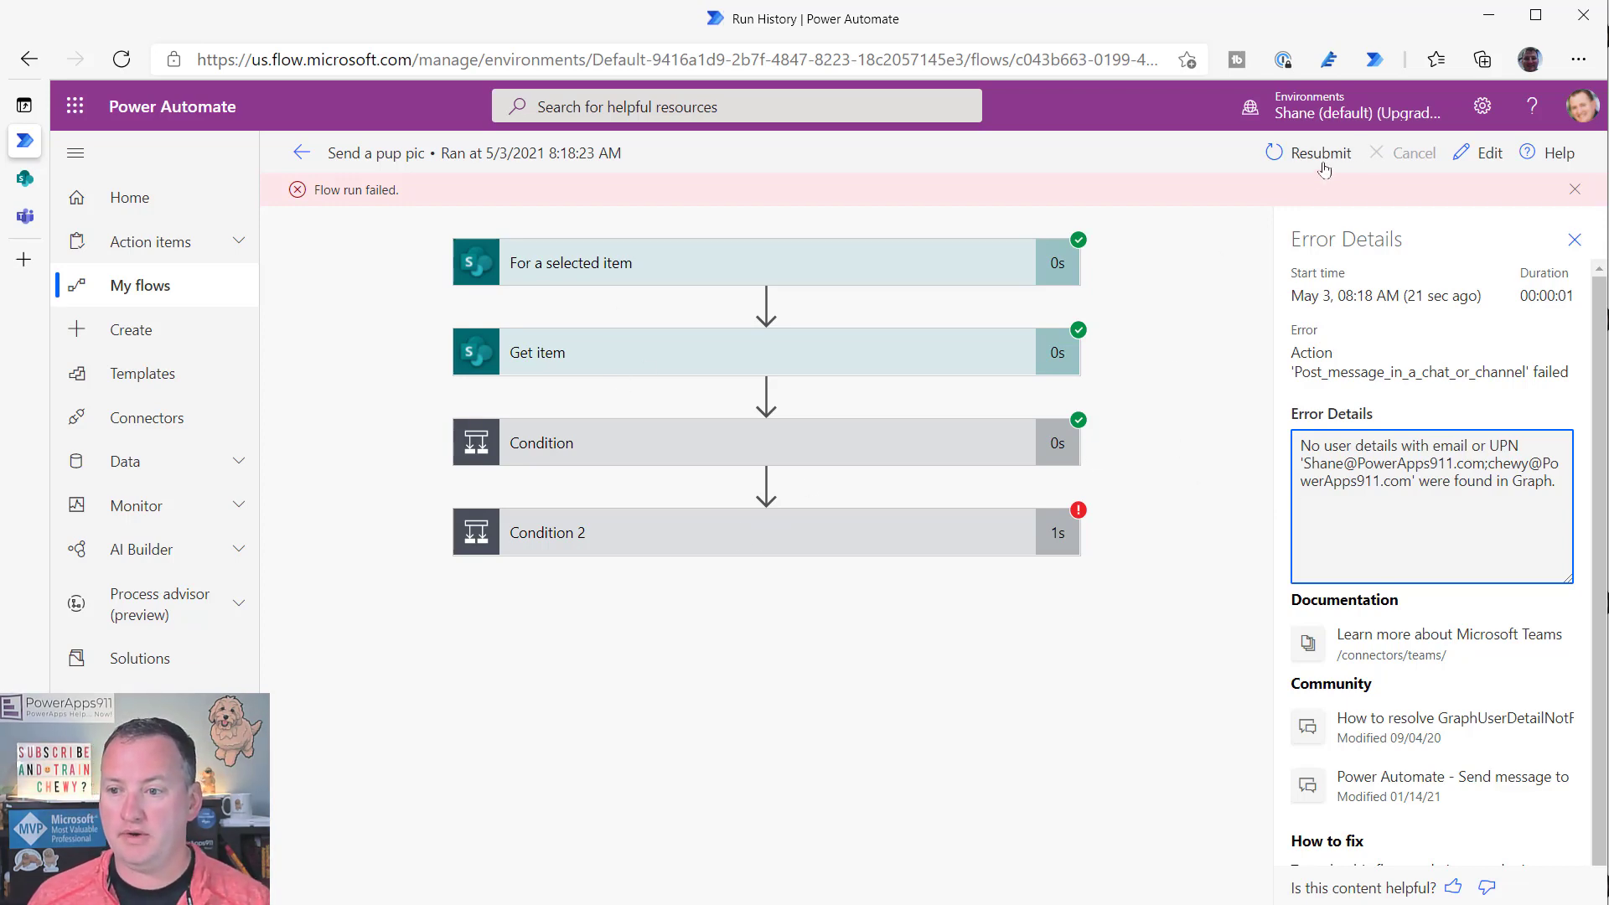
# - Switch to the SharePoint Doggie Data list, select the Murphy item, and start the "Send a pup pic" flow for it
pyautogui.click(26, 179)
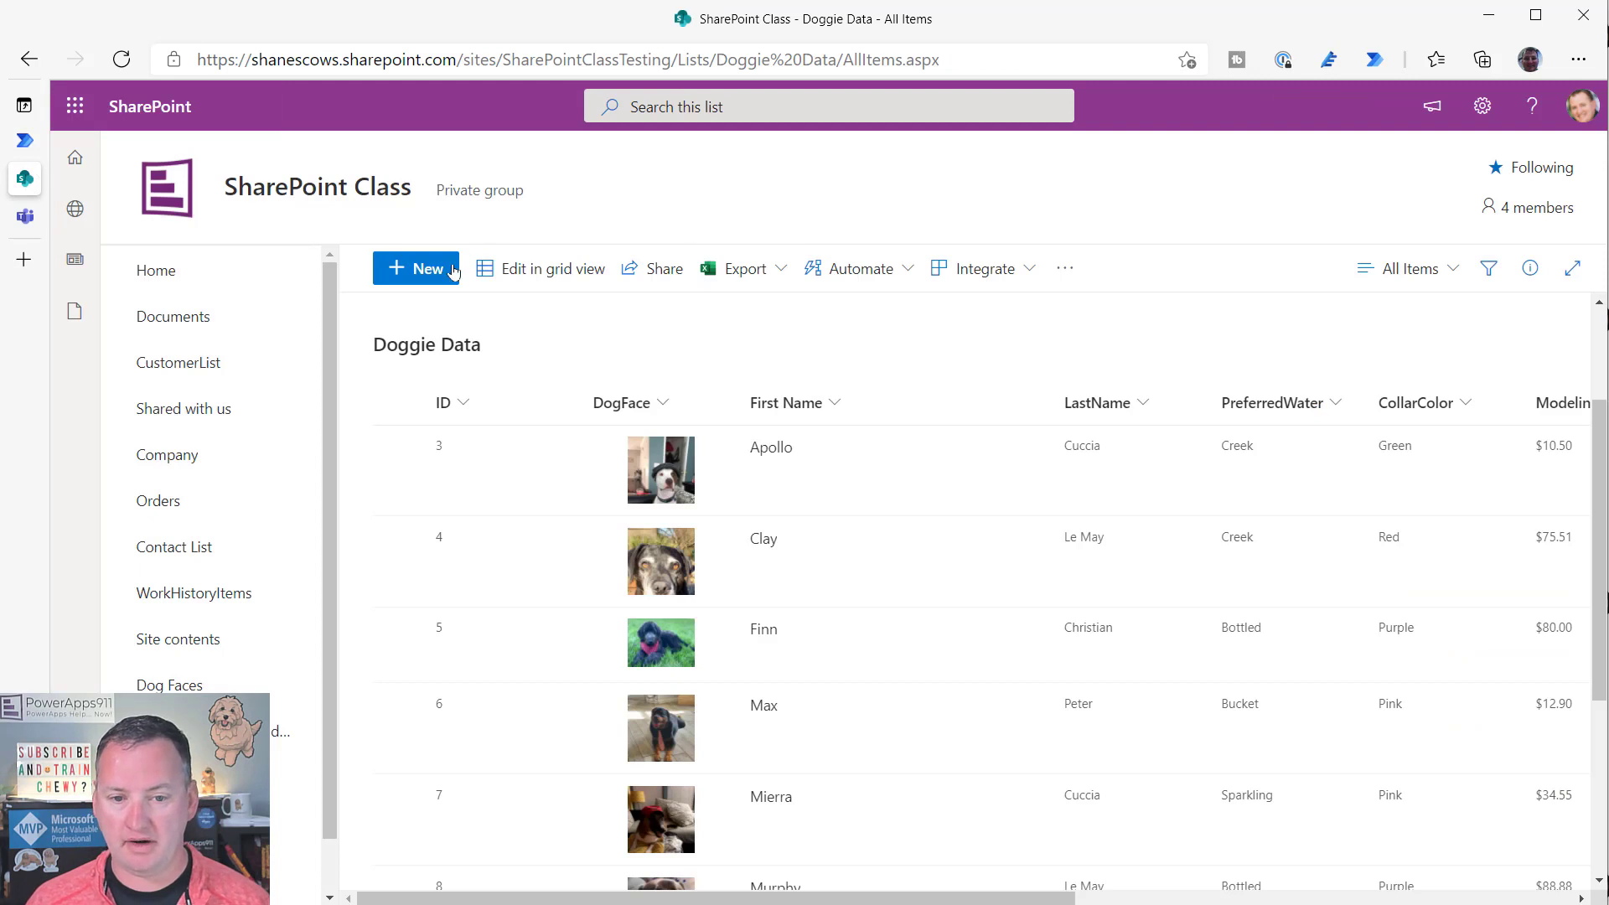
pyautogui.scroll(-3, 670, 586)
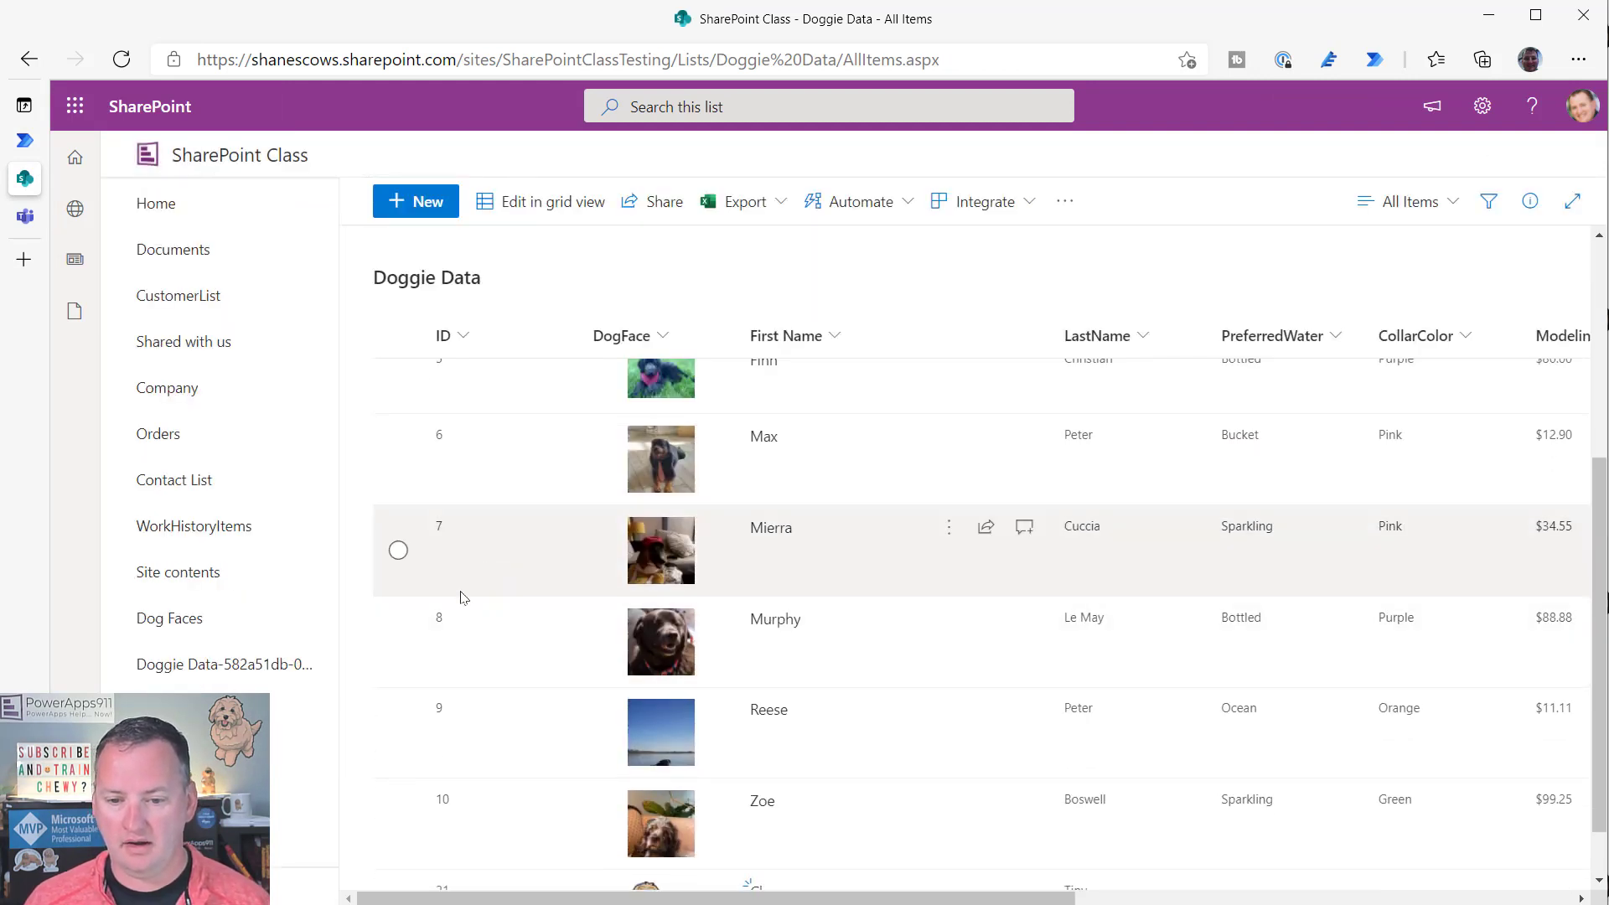
pyautogui.click(409, 642)
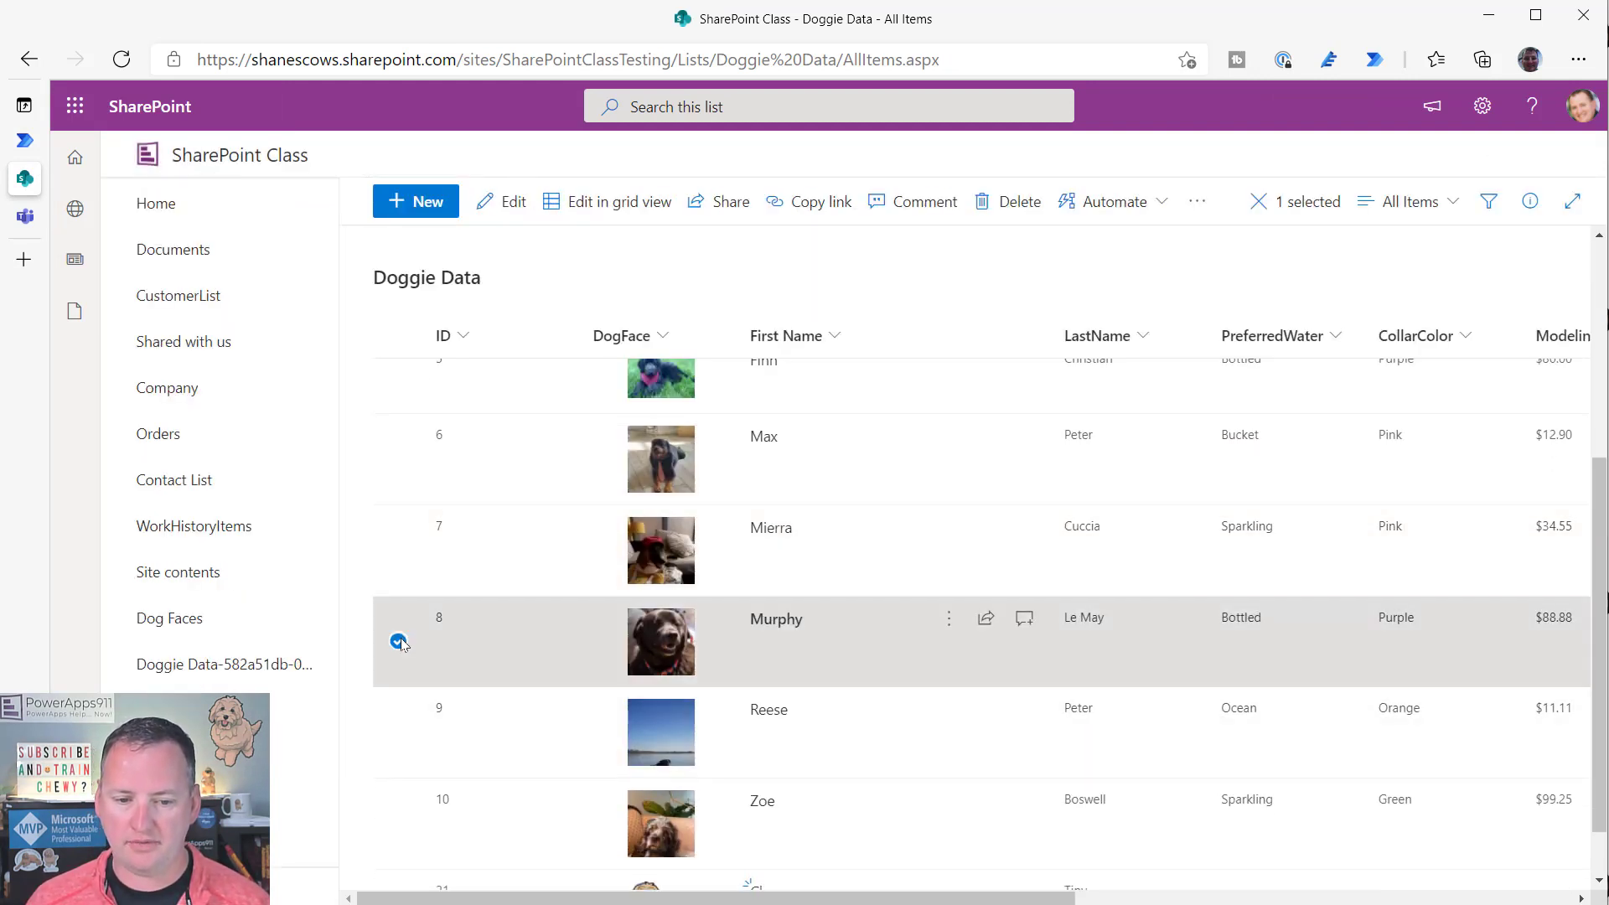
pyautogui.click(1143, 201)
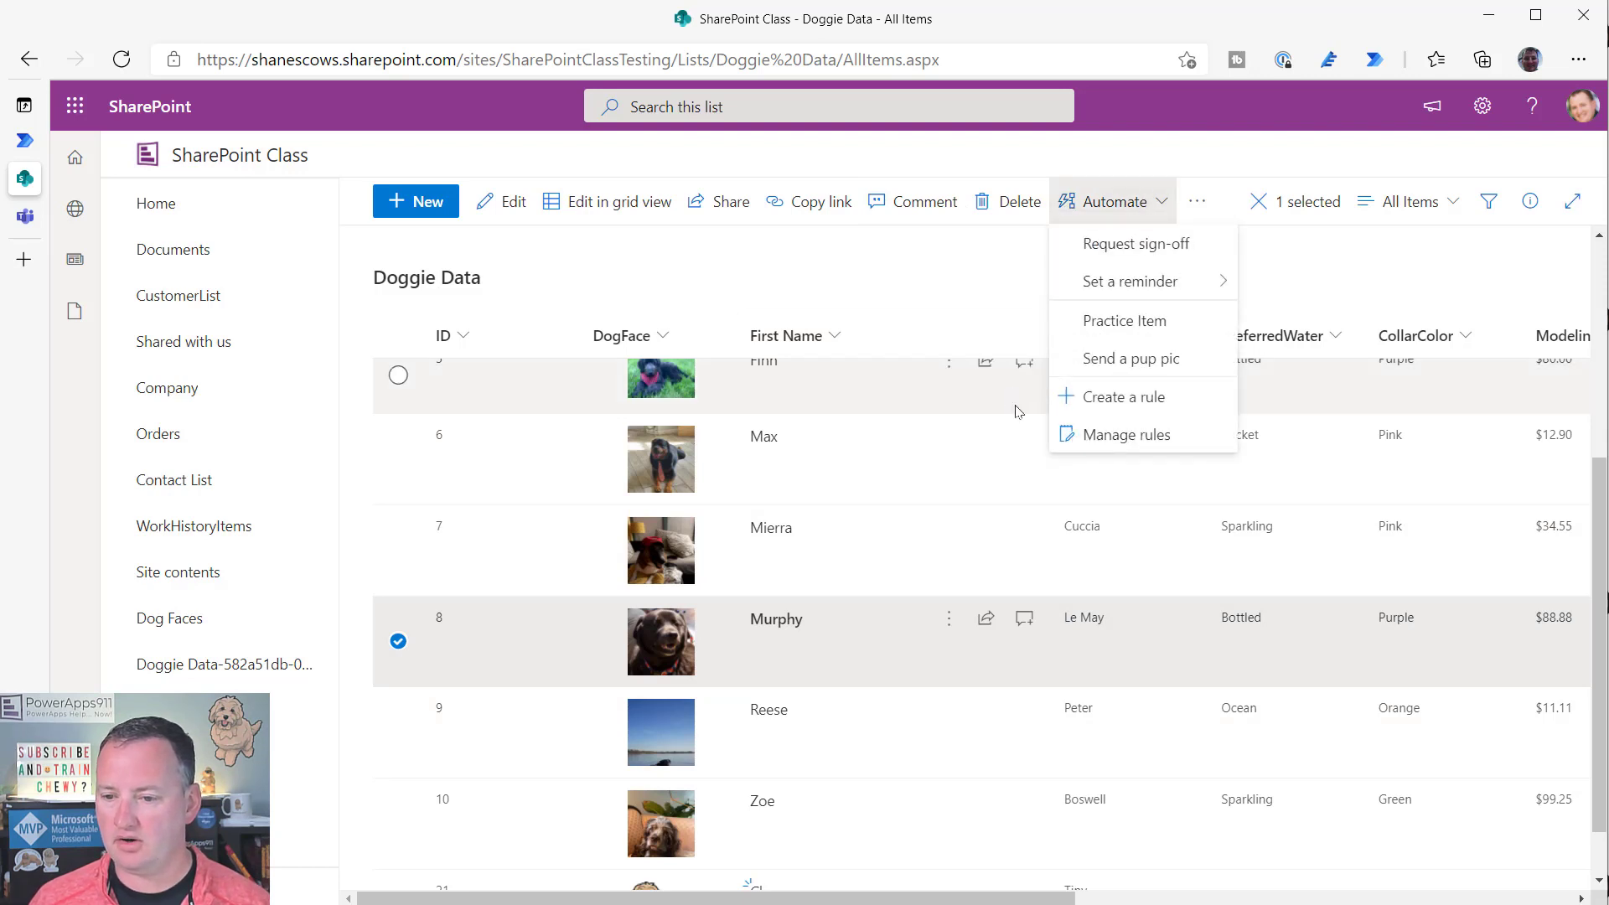
pyautogui.click(1123, 358)
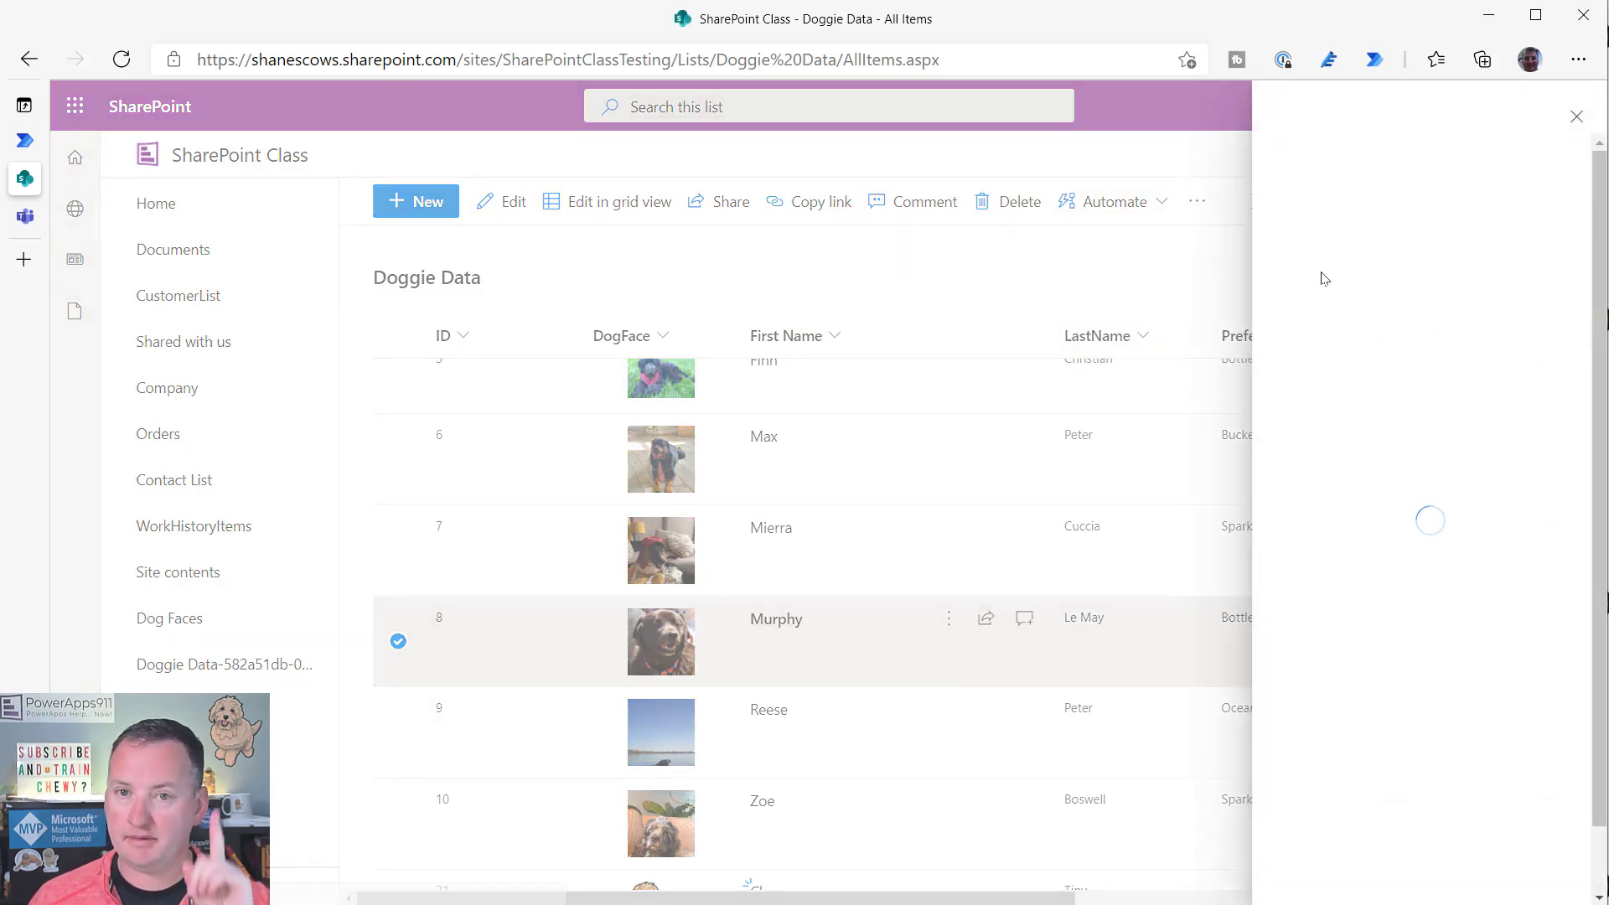
# - Add only the flow owner as the email recipient and turn on both the Teams? and Email? options
pyautogui.write('shane')
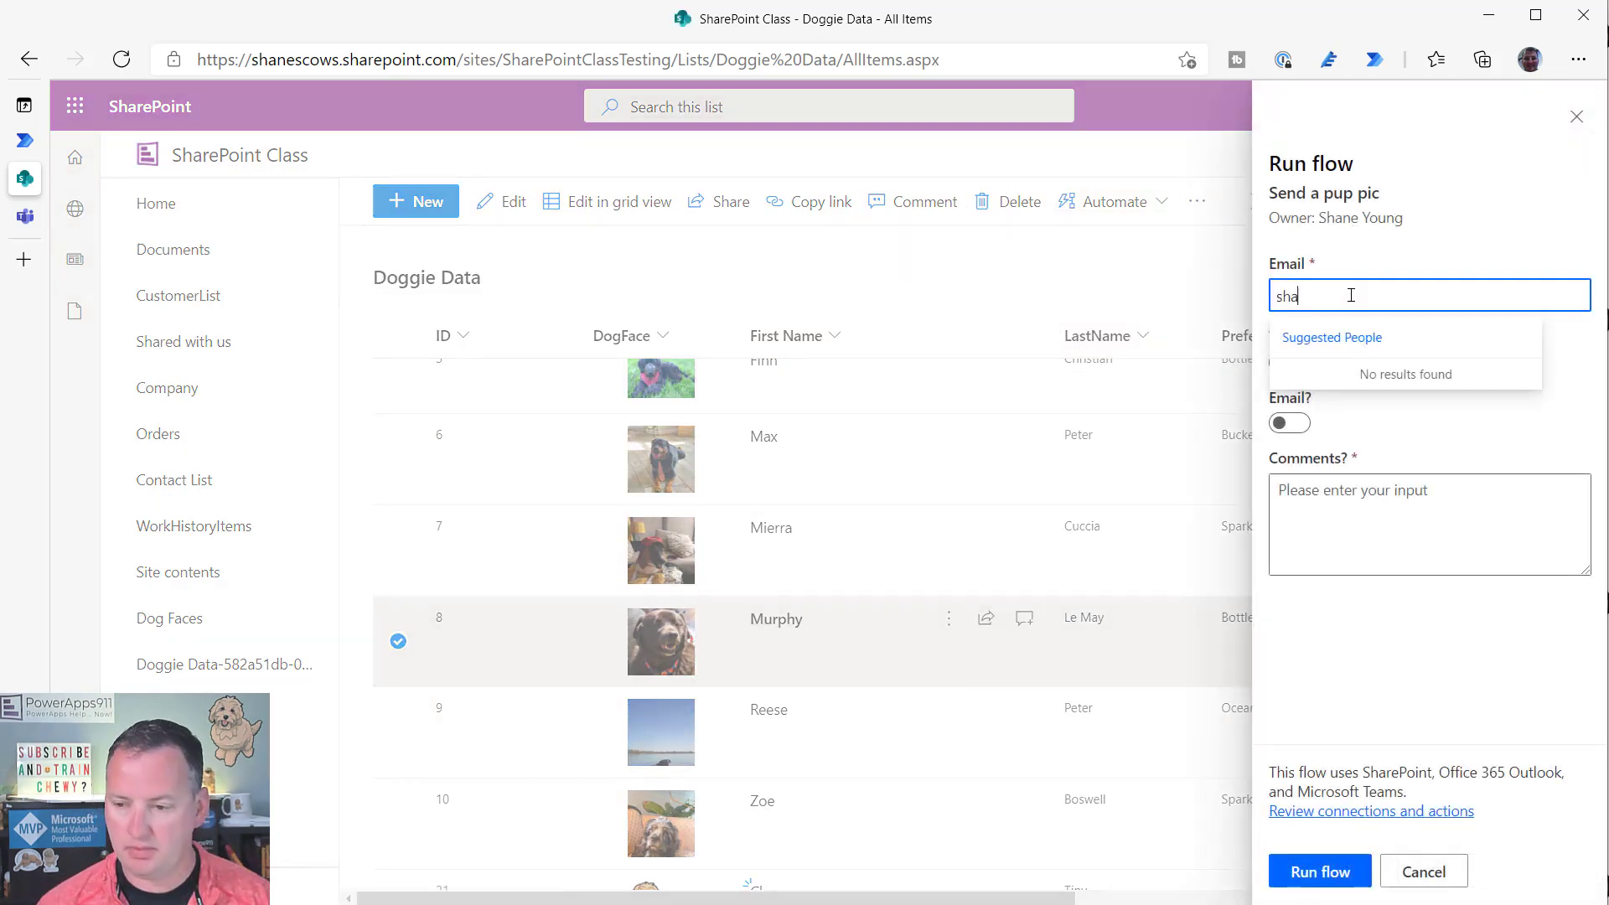
pyautogui.click(1340, 387)
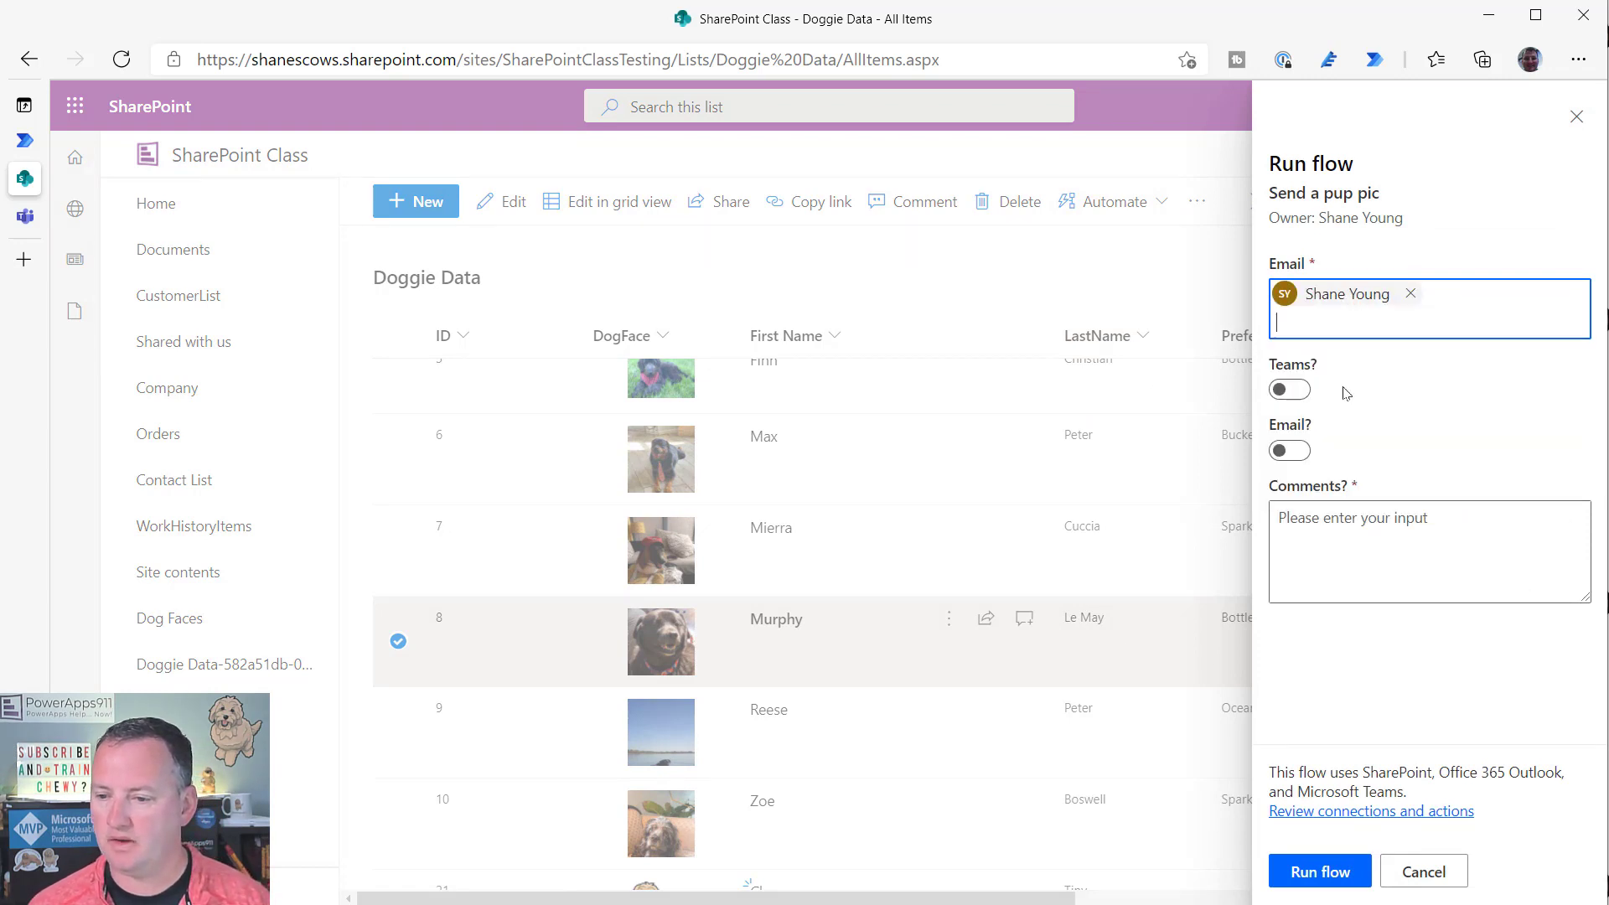
pyautogui.click(1288, 388)
pyautogui.click(1288, 450)
# - Enter "This will better work" as the flow's comment
pyautogui.click(1365, 545)
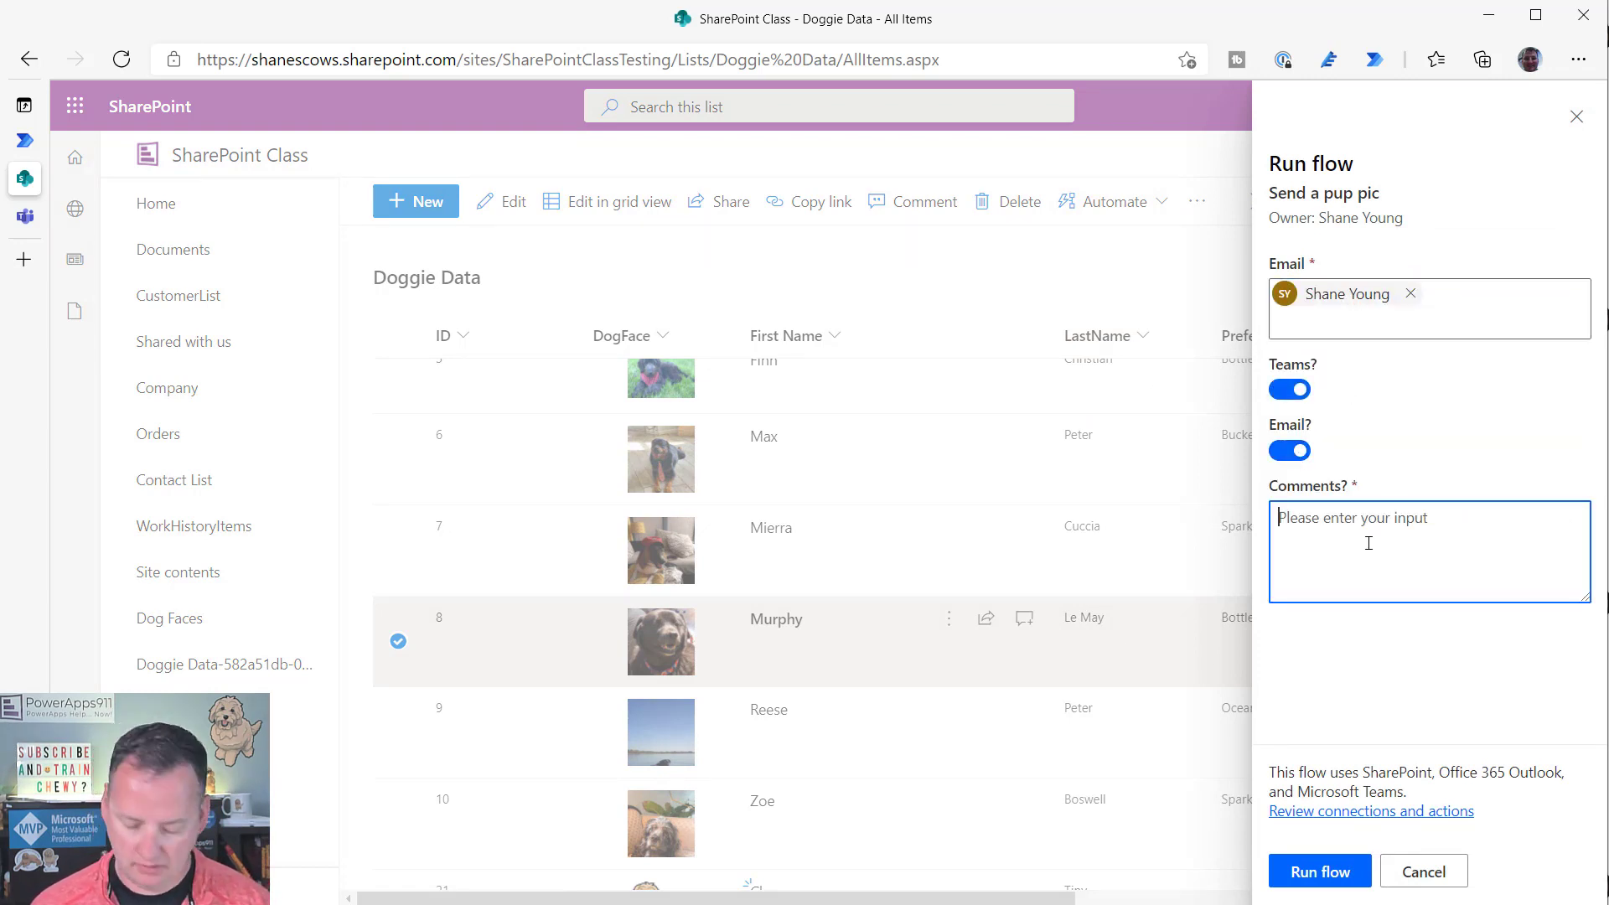
pyautogui.write('This will b')
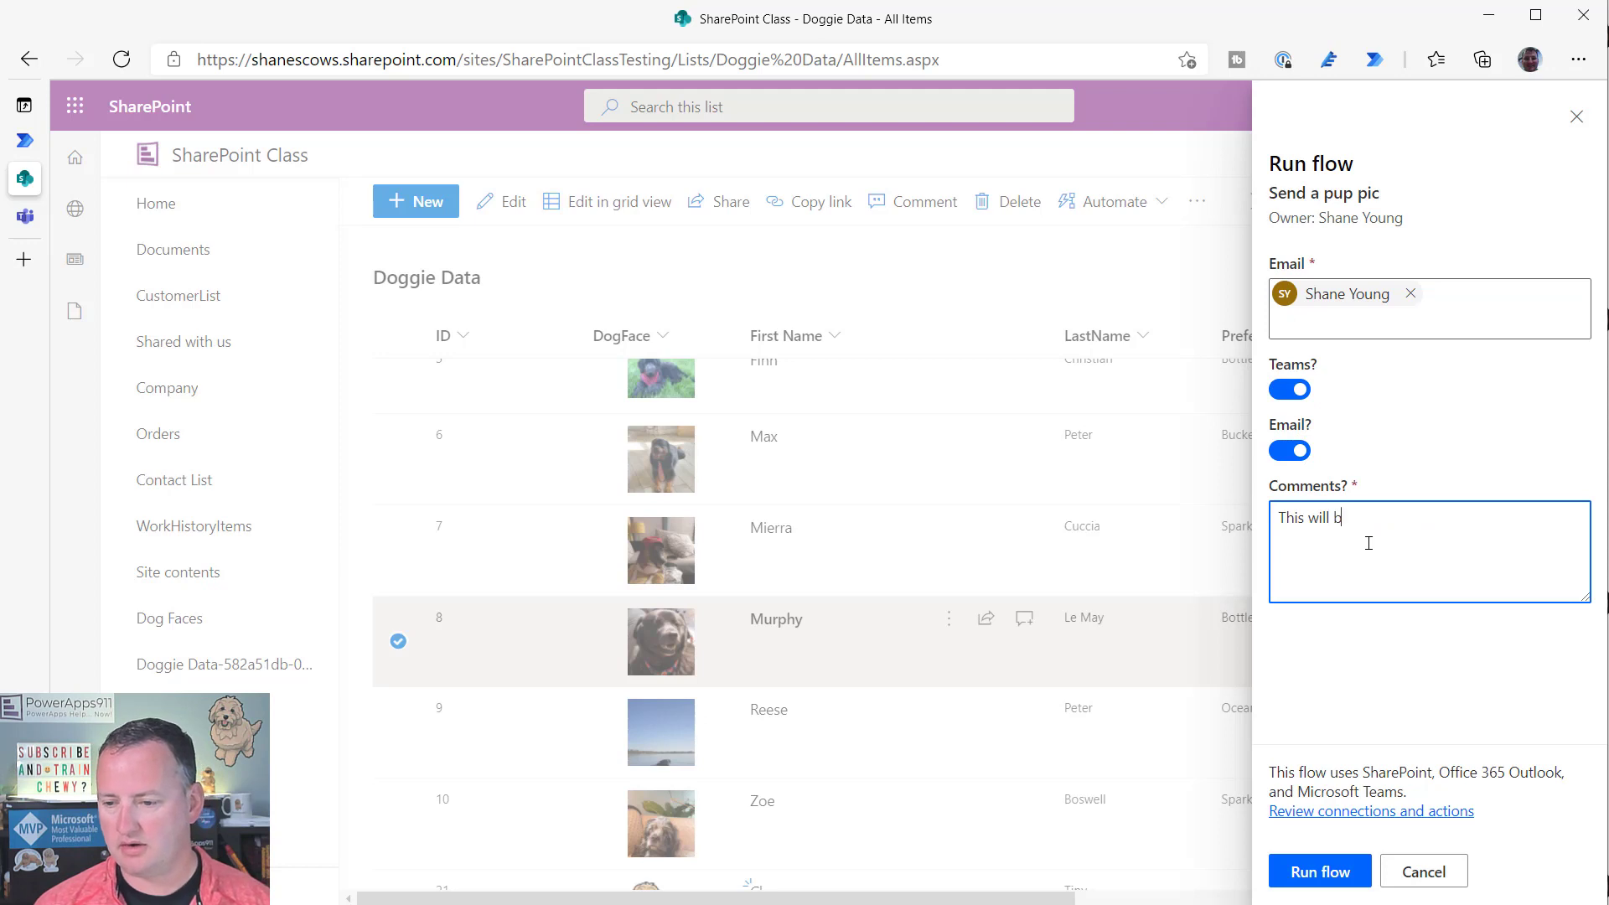
pyautogui.write('etter')
pyautogui.press('BackSpace')
pyautogui.press('BackSpace')
pyautogui.write('ter')
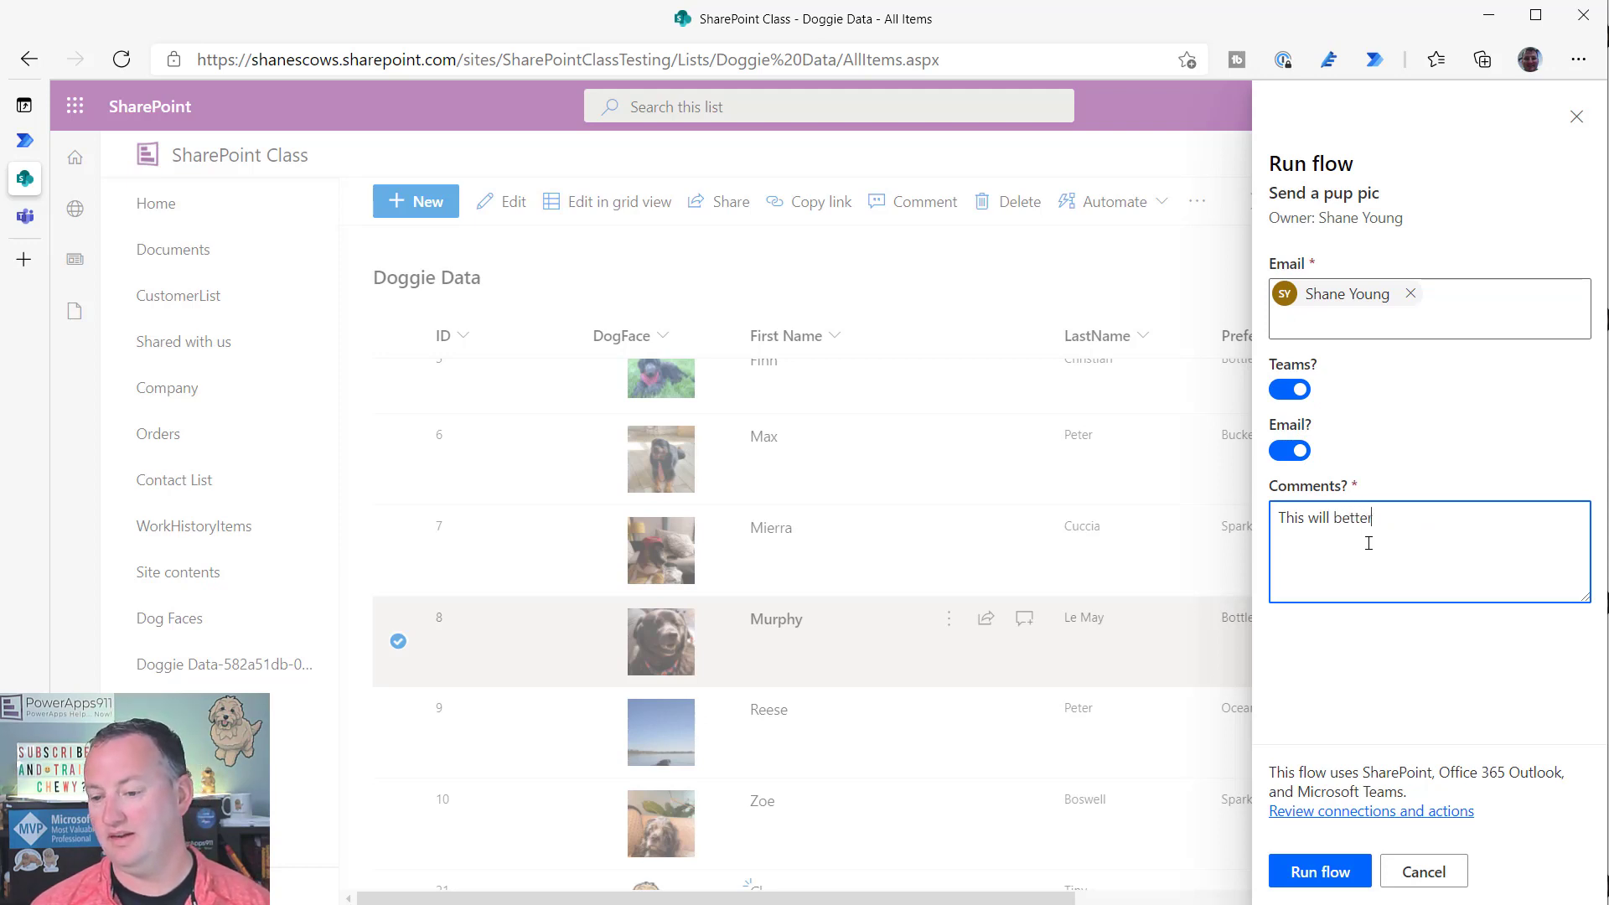
pyautogui.write(' work')
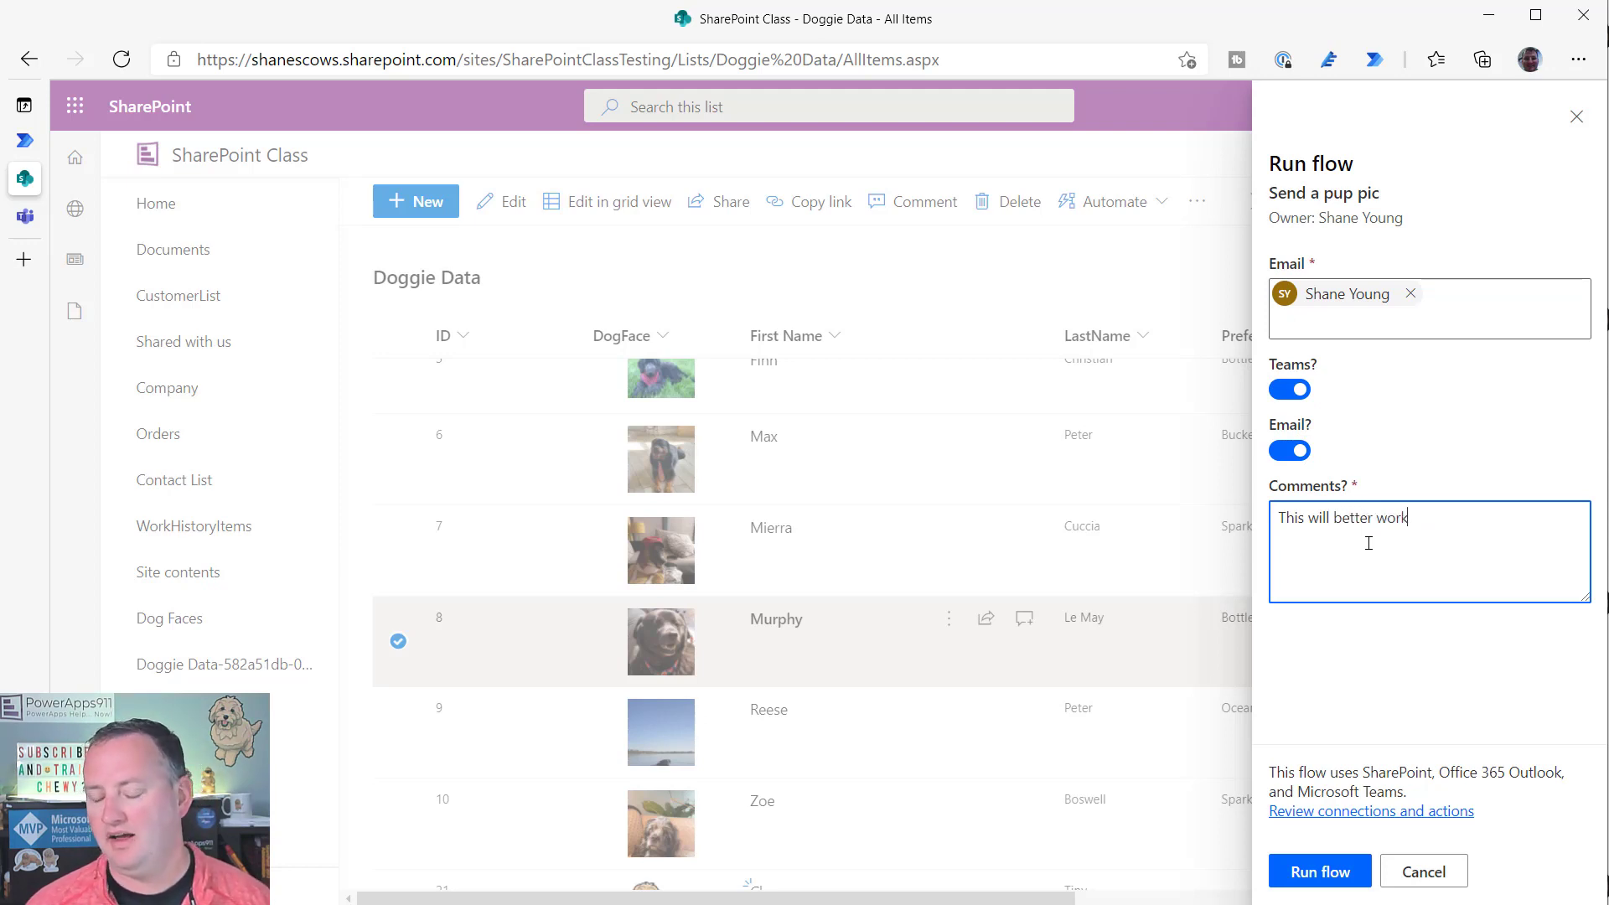
# - Run the Send a pup pic flow on the selected list item and check the delivered Teams message and e-mail
pyautogui.click(1337, 871)
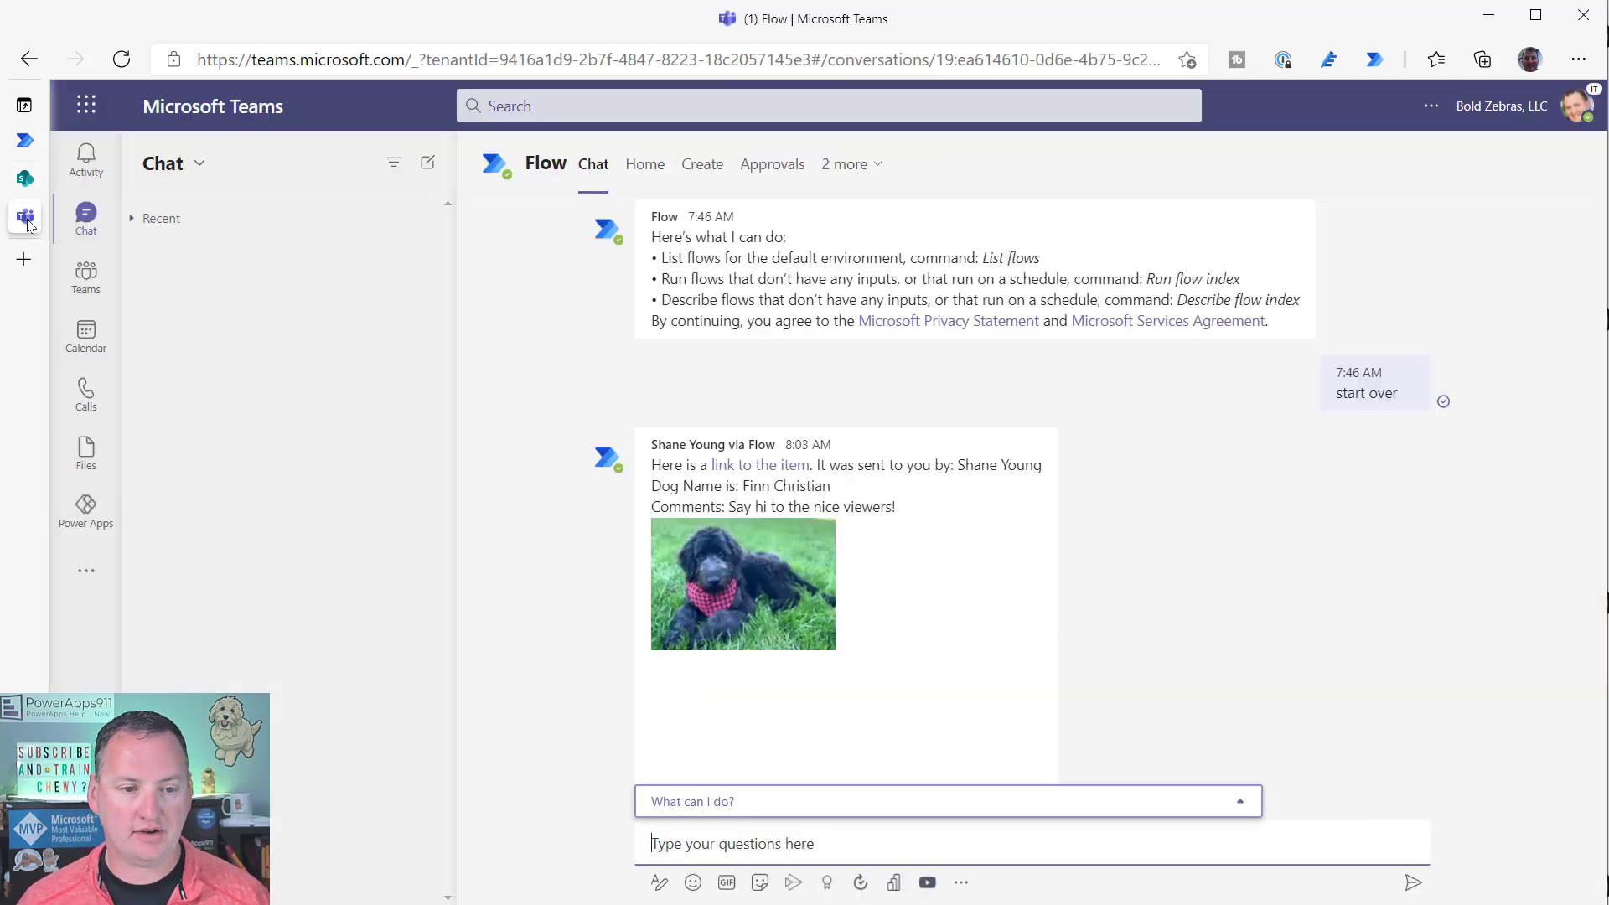
pyautogui.click(25, 216)
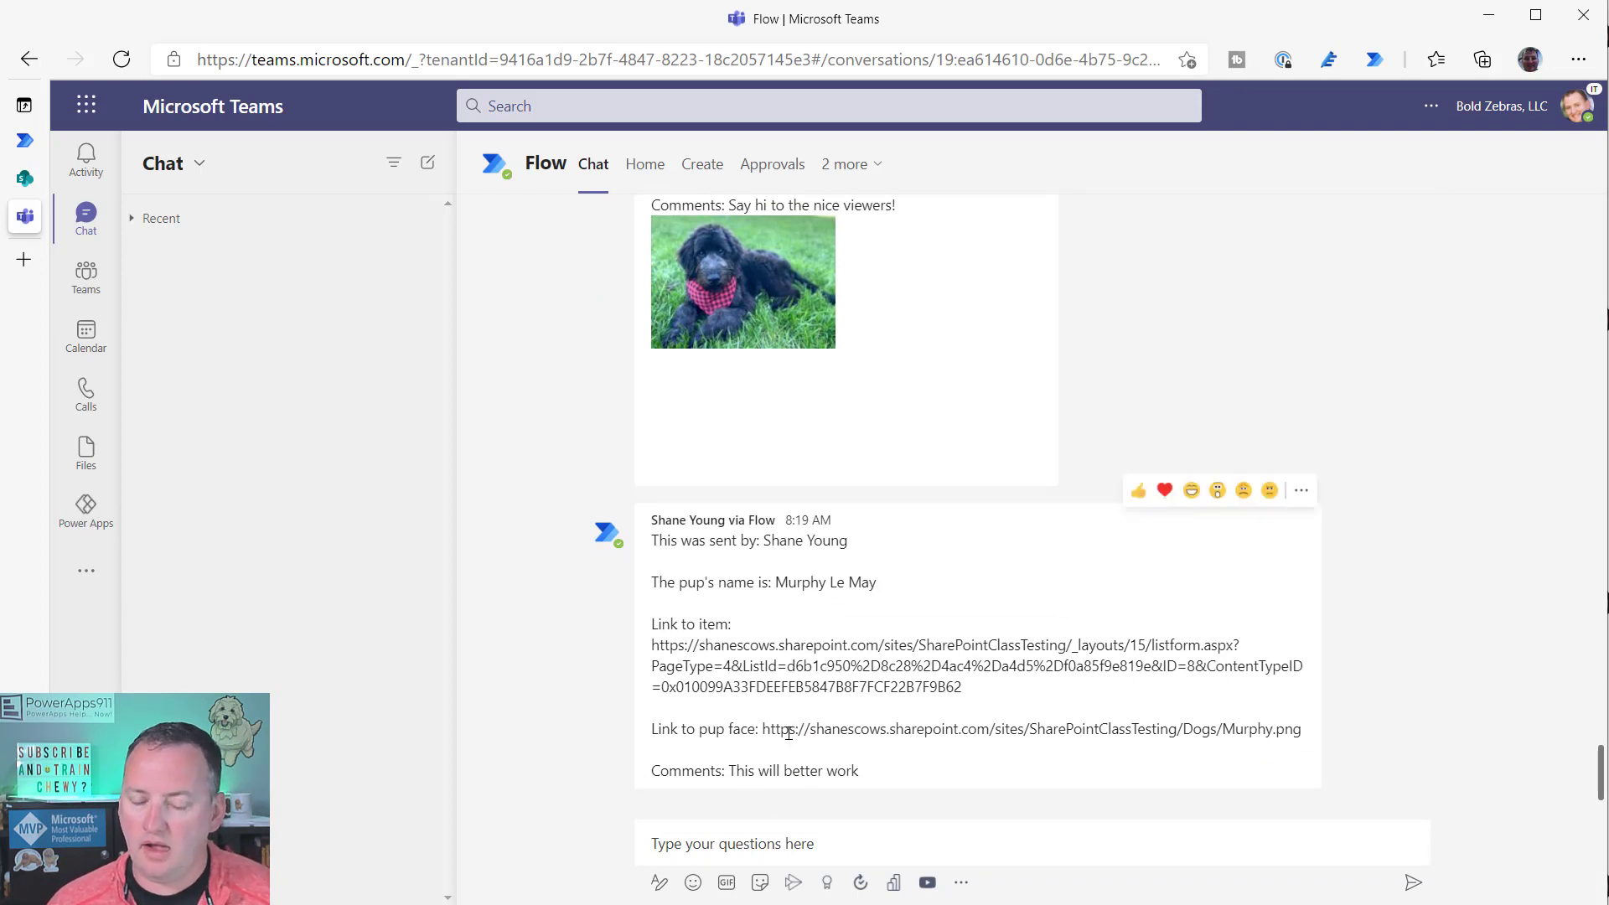
pyautogui.moveTo(761, 730); pyautogui.dragTo(1300, 726)
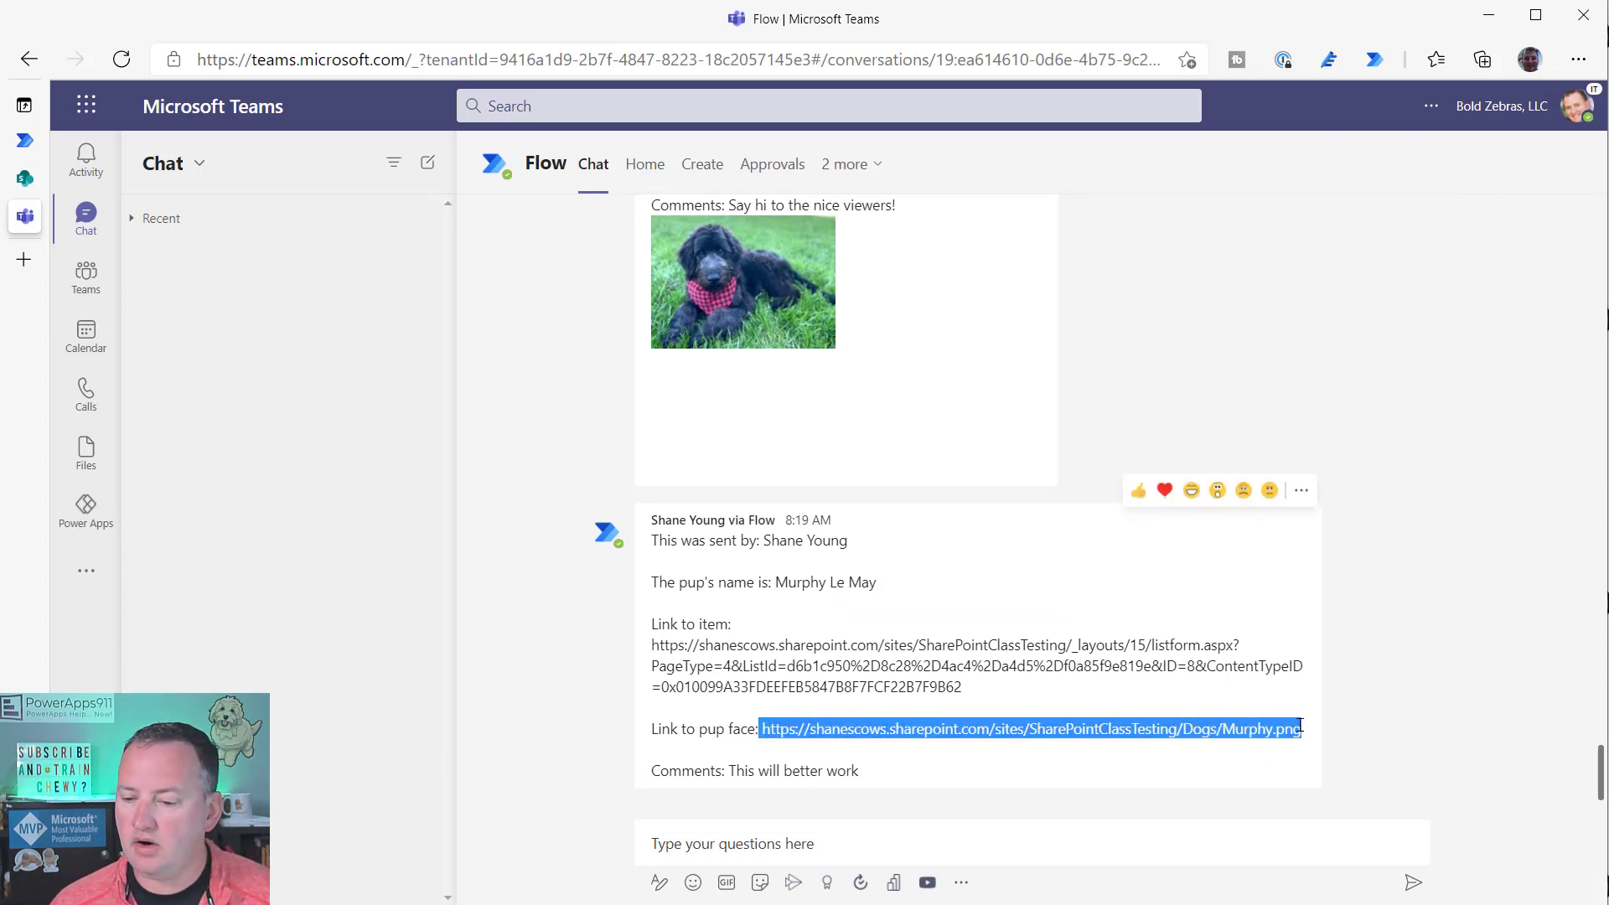
pyautogui.moveTo(962, 688); pyautogui.dragTo(647, 653)
pyautogui.click(851, 624)
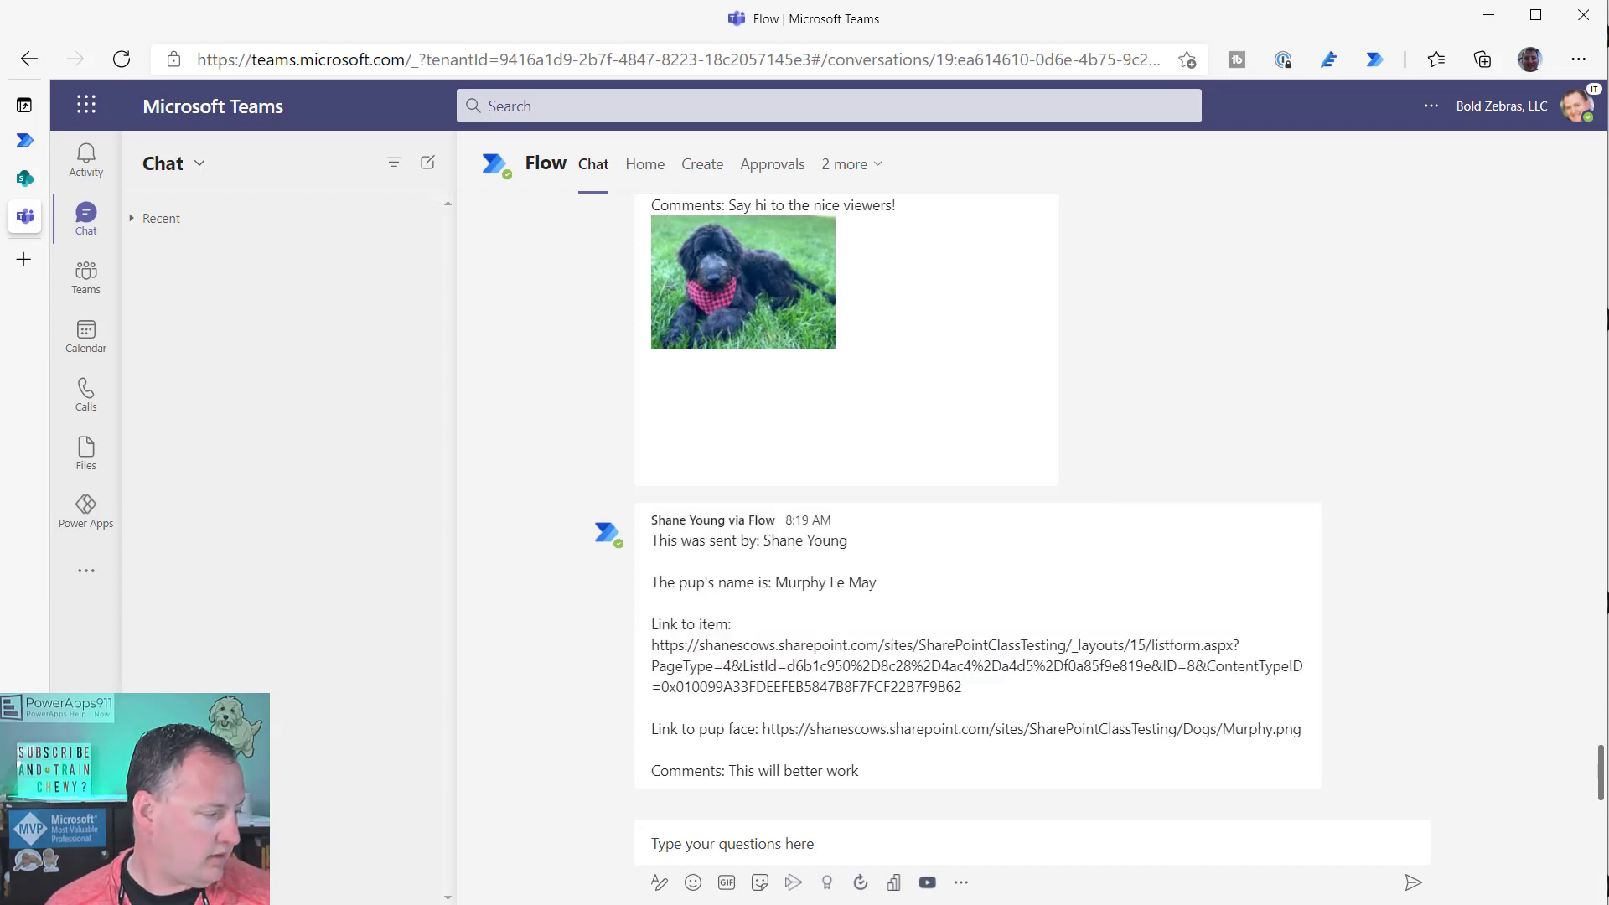
pyautogui.hotkey('alt', 'Tab')
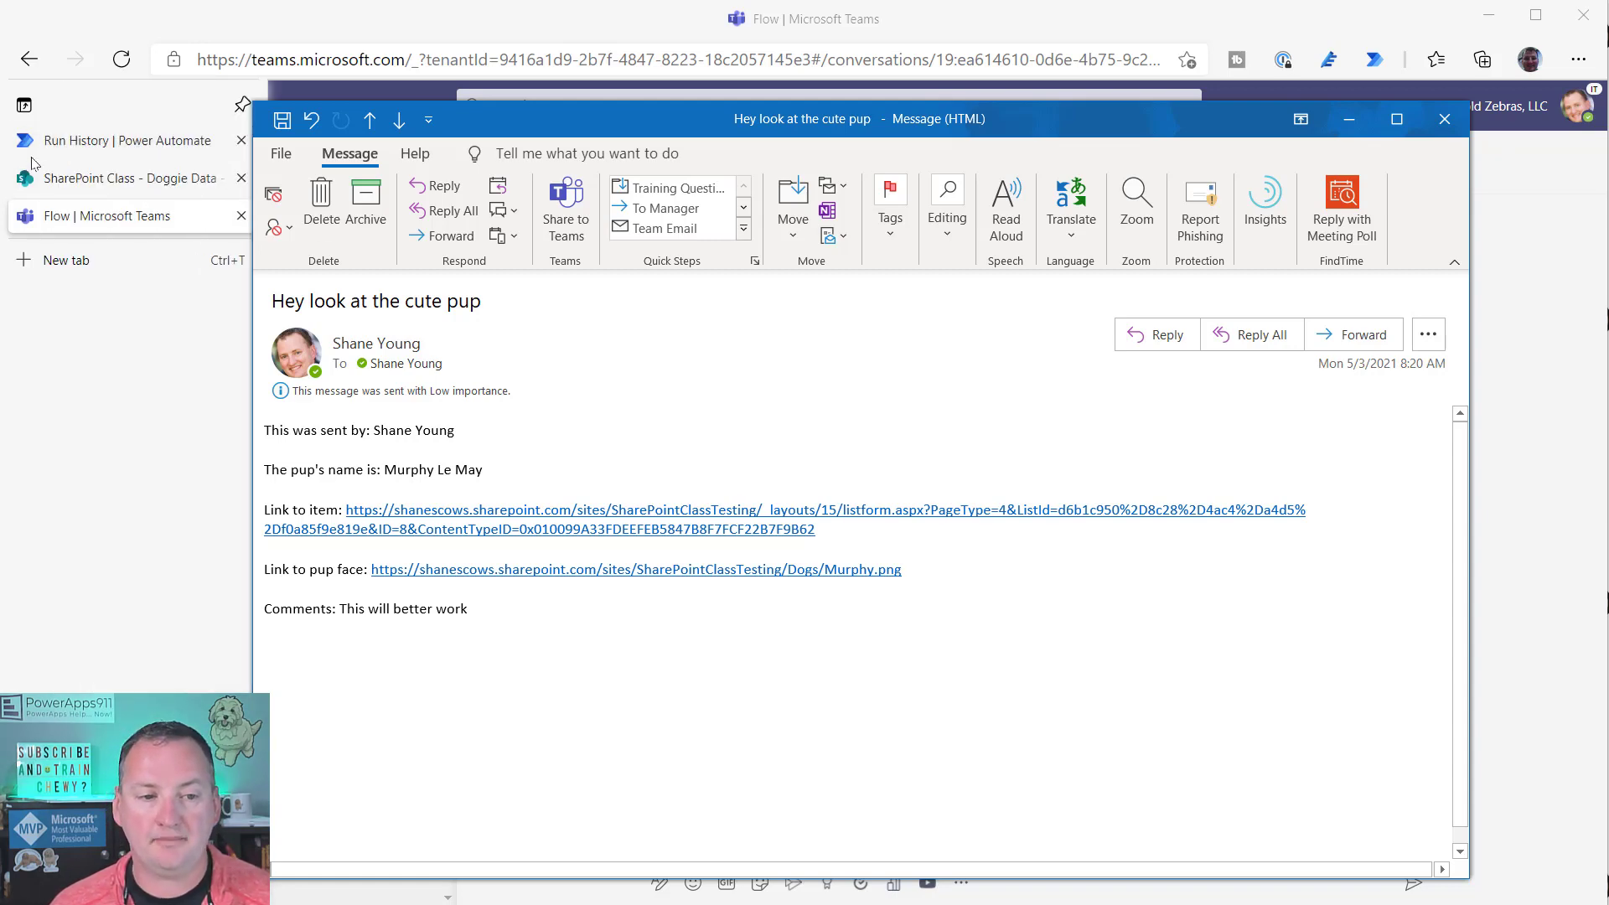
# - Edit the Send a pup pic flow and switch the Teams message under Condition 2's If yes branch to HTML code view
pyautogui.click(50, 143)
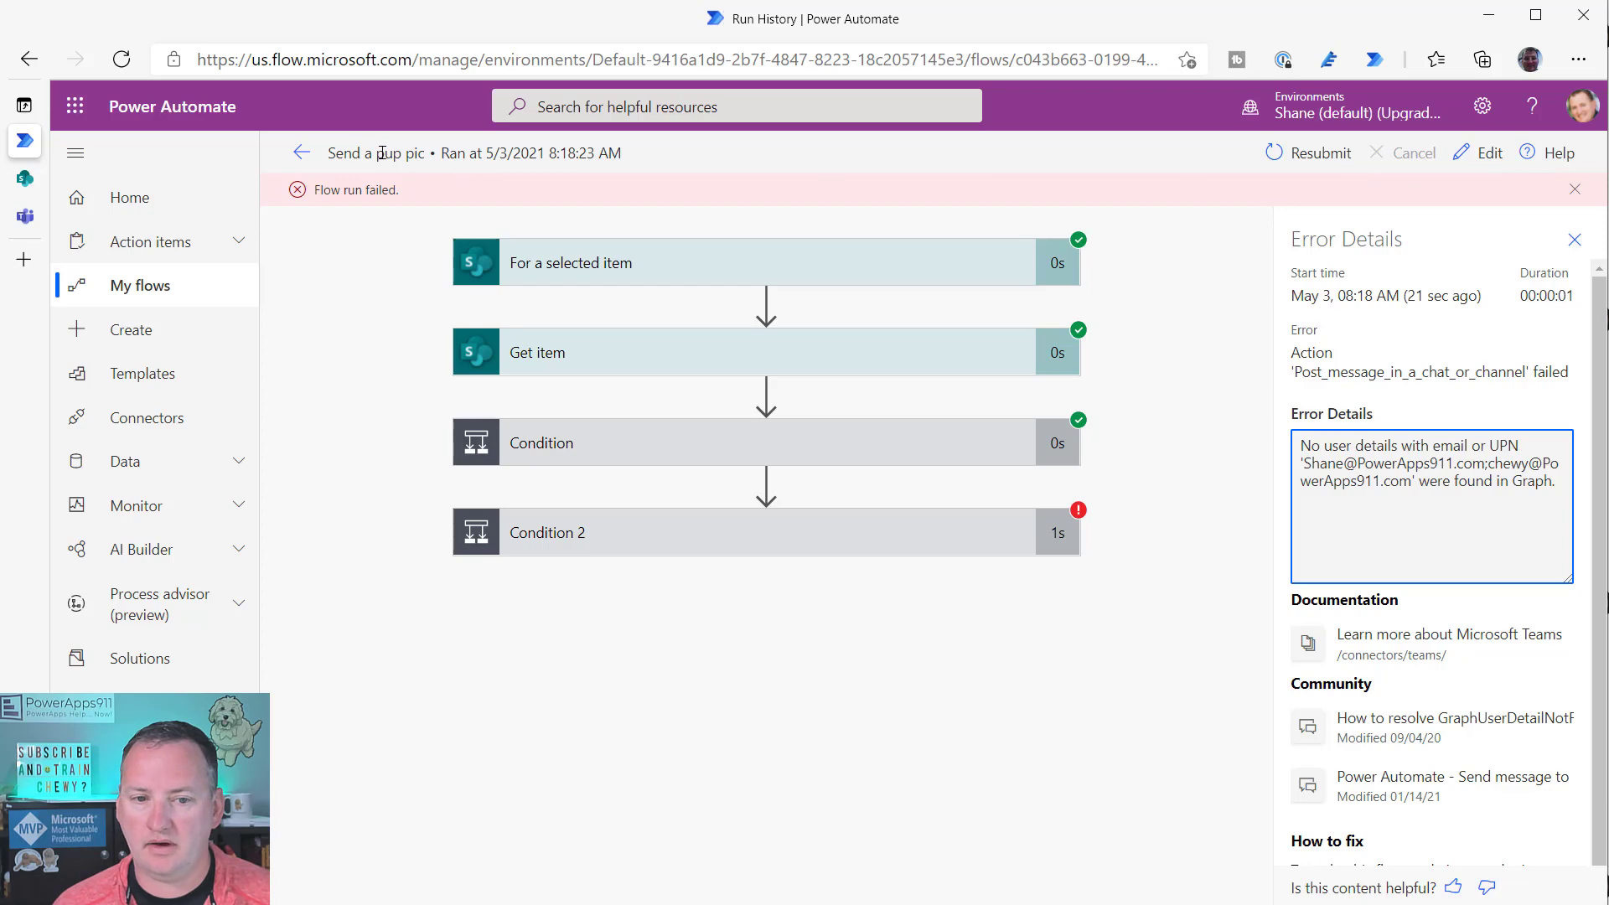
pyautogui.click(1484, 151)
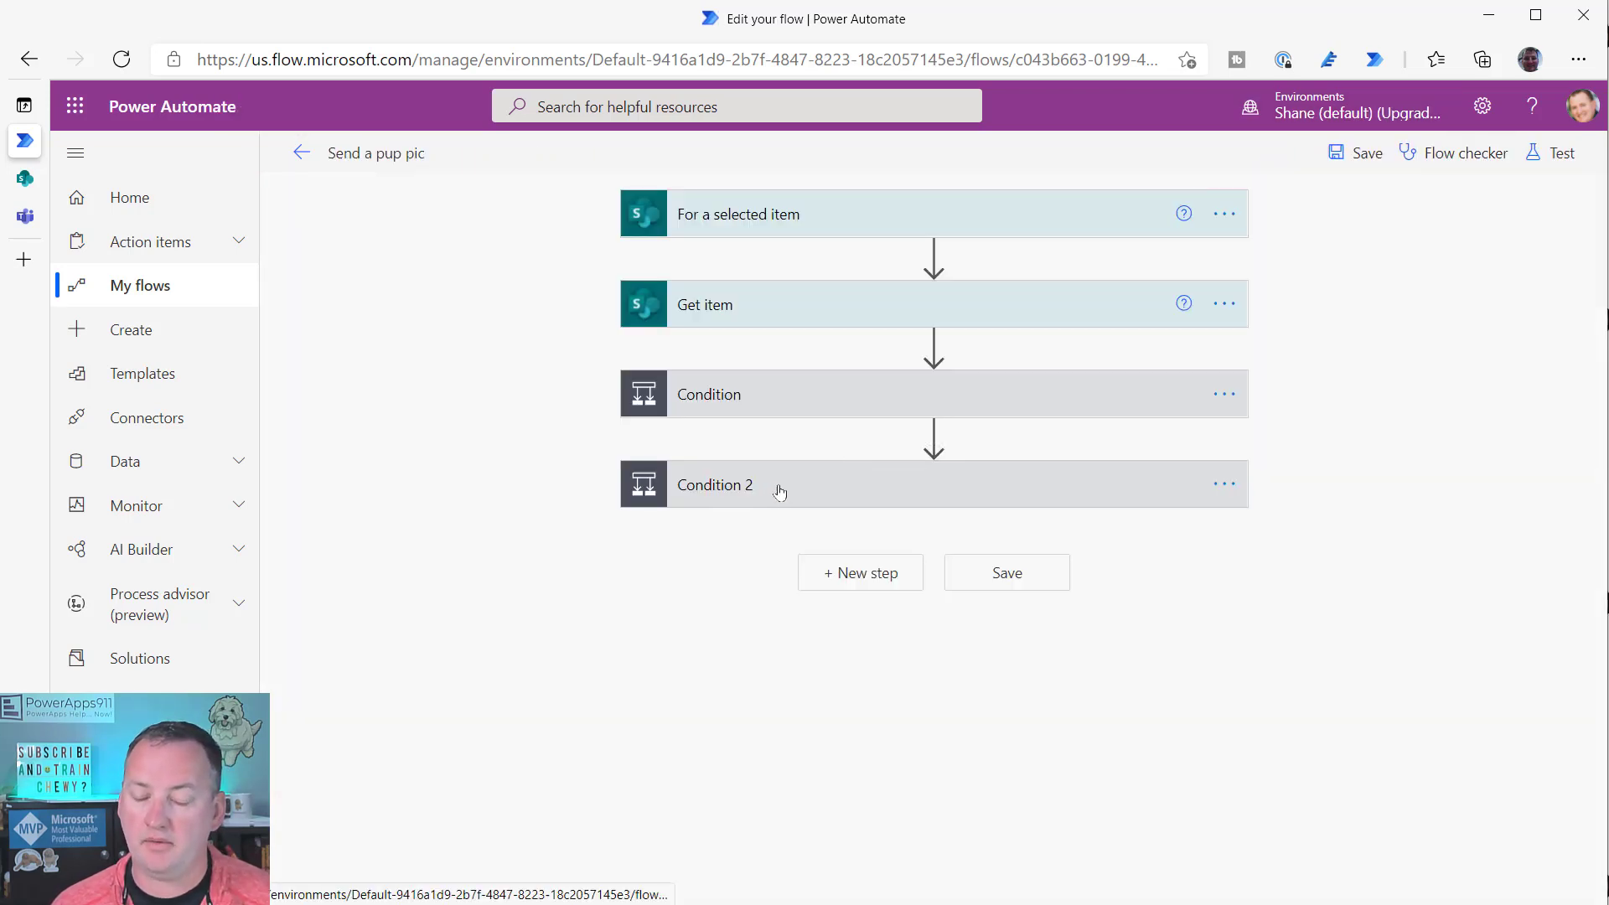
pyautogui.click(778, 486)
pyautogui.click(646, 658)
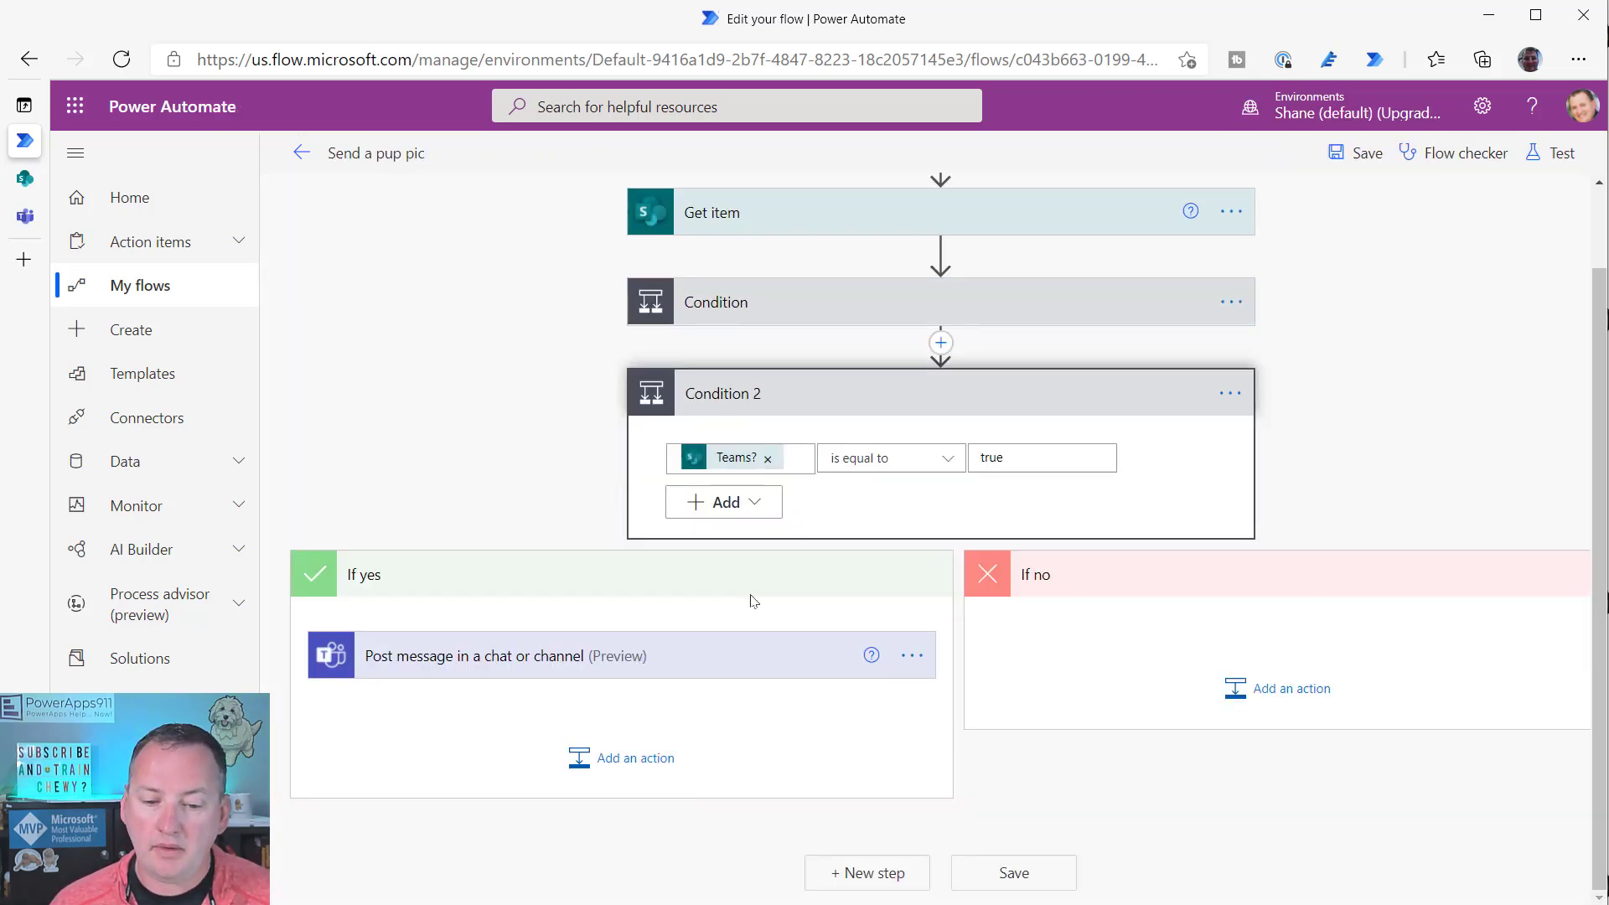
pyautogui.click(713, 591)
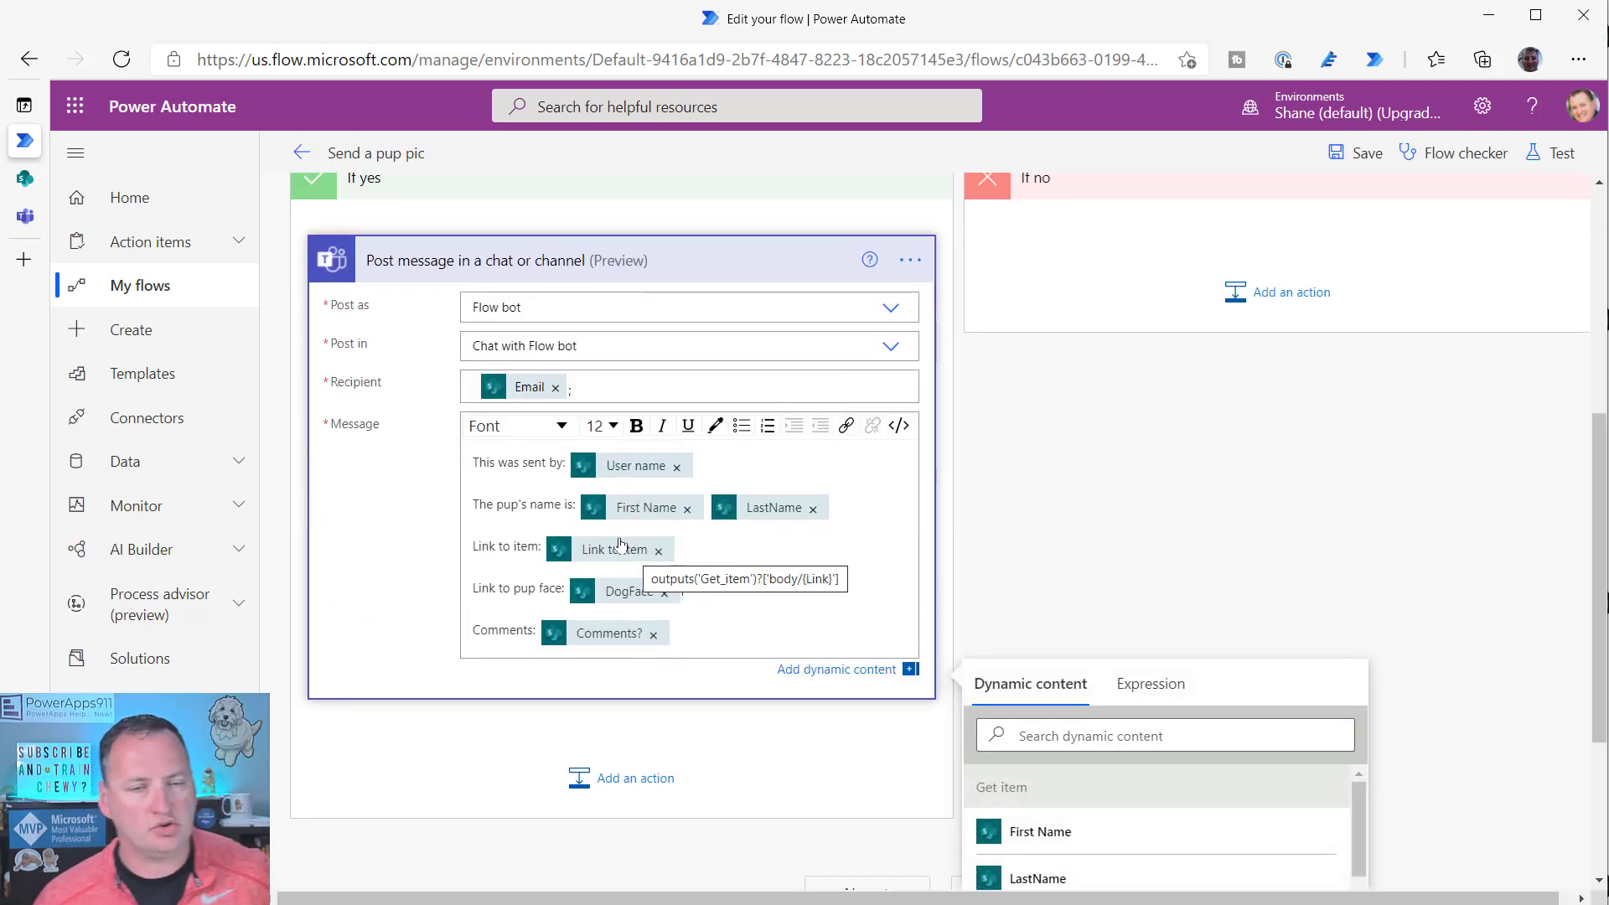
pyautogui.click(899, 427)
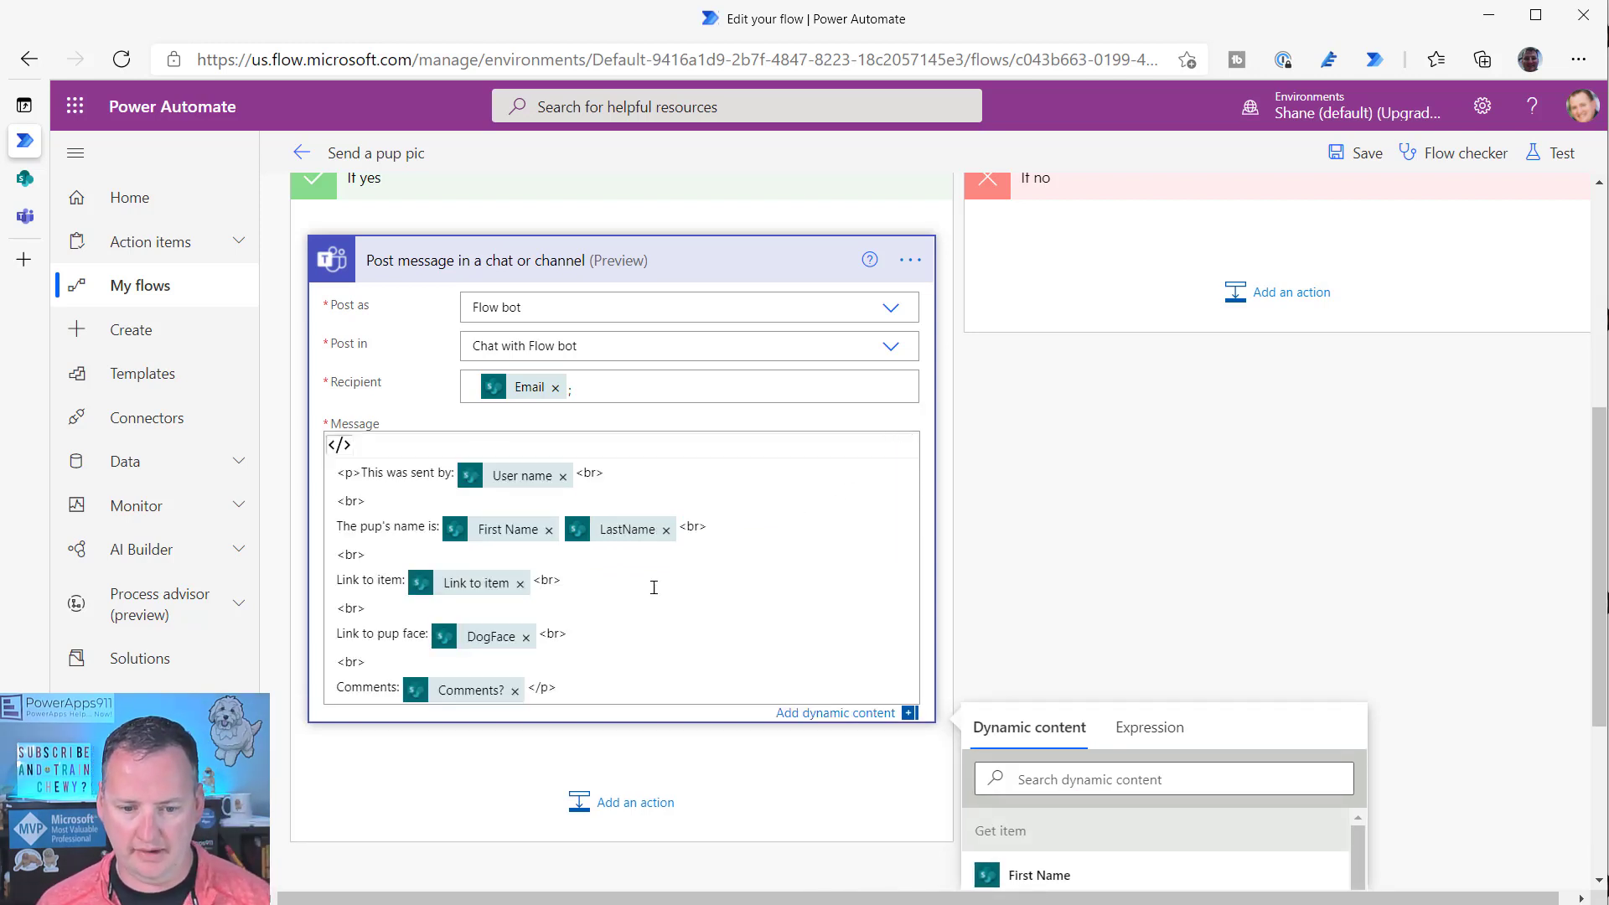
# - Wrap the Link to item value in the message in an <a href='...'> CLICK</a> hyperlink tag
pyautogui.scroll(-1, 584, 617)
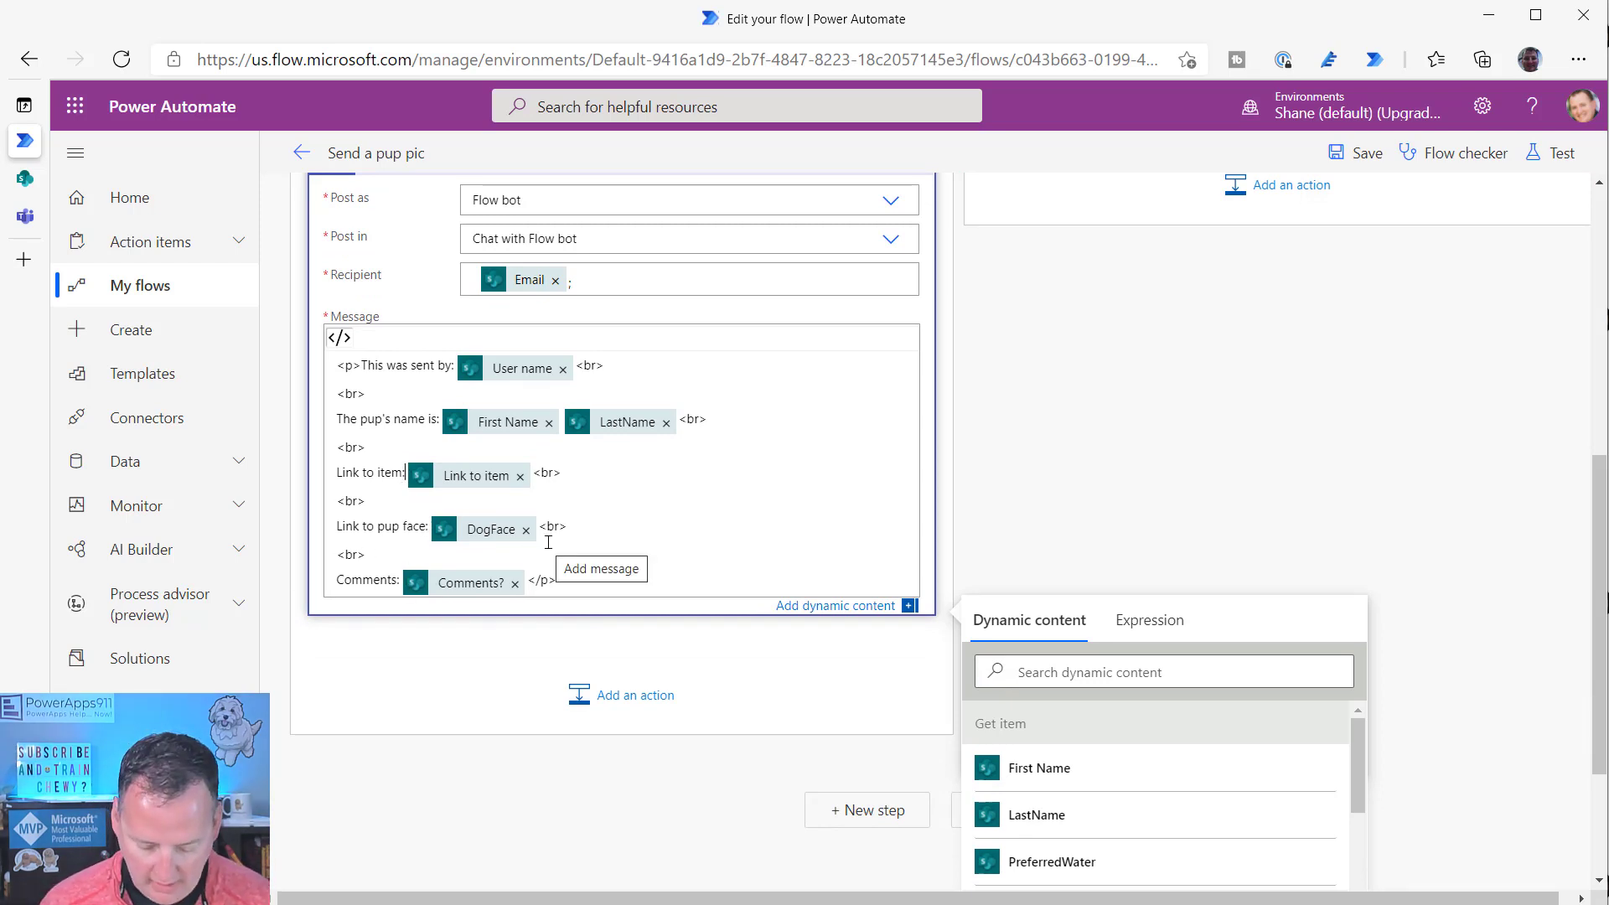
pyautogui.write('<')
pyautogui.write('a href=')
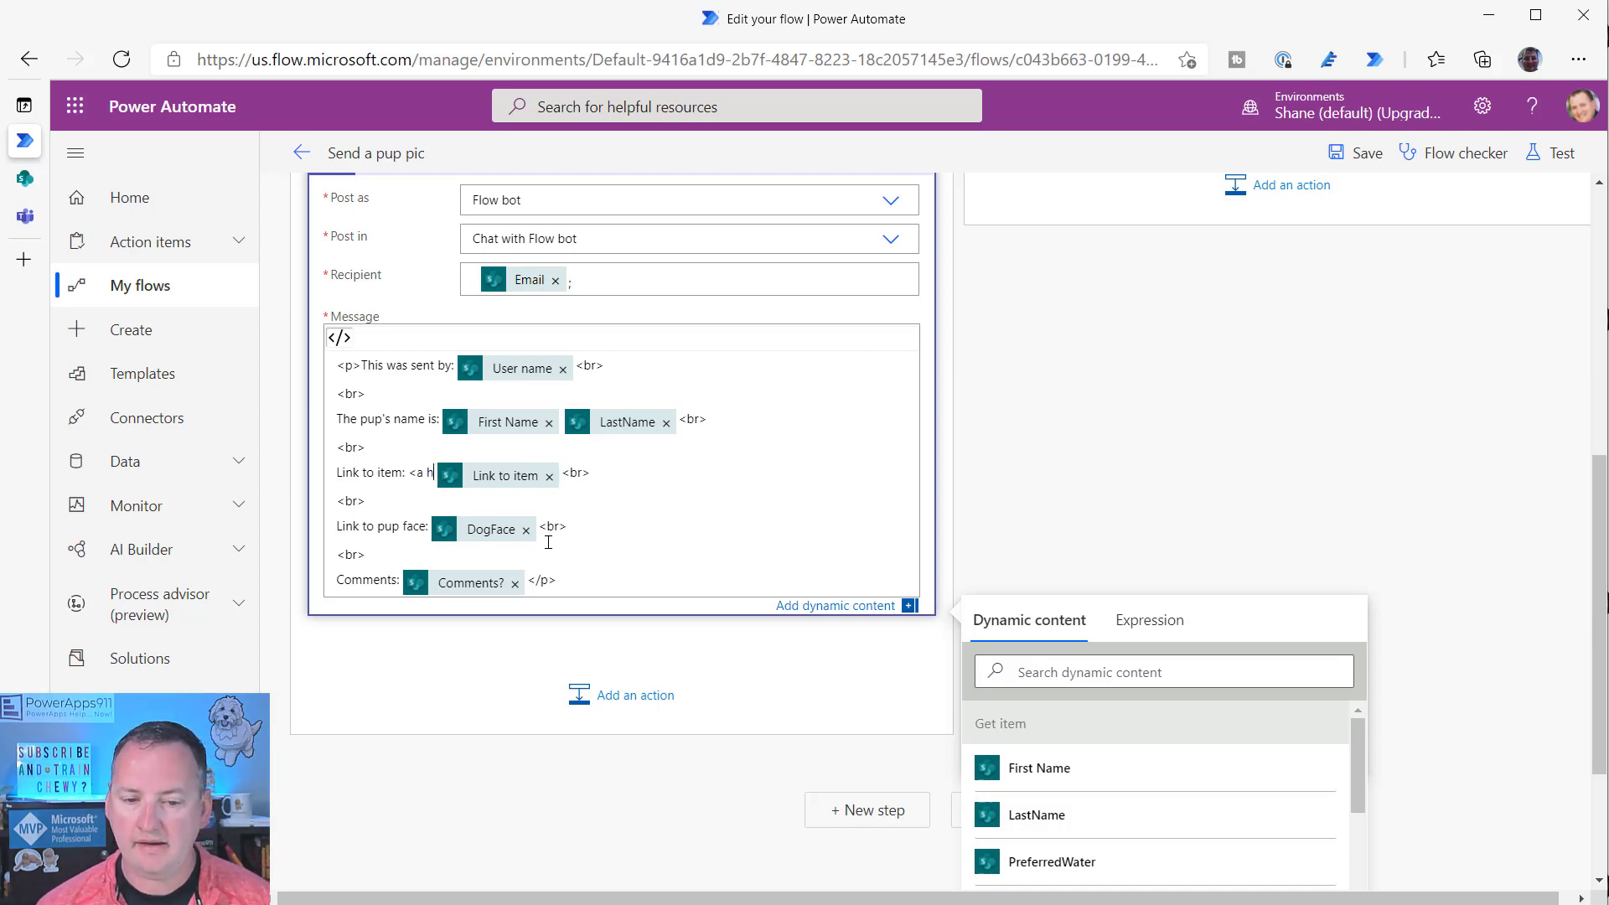
pyautogui.write("'")
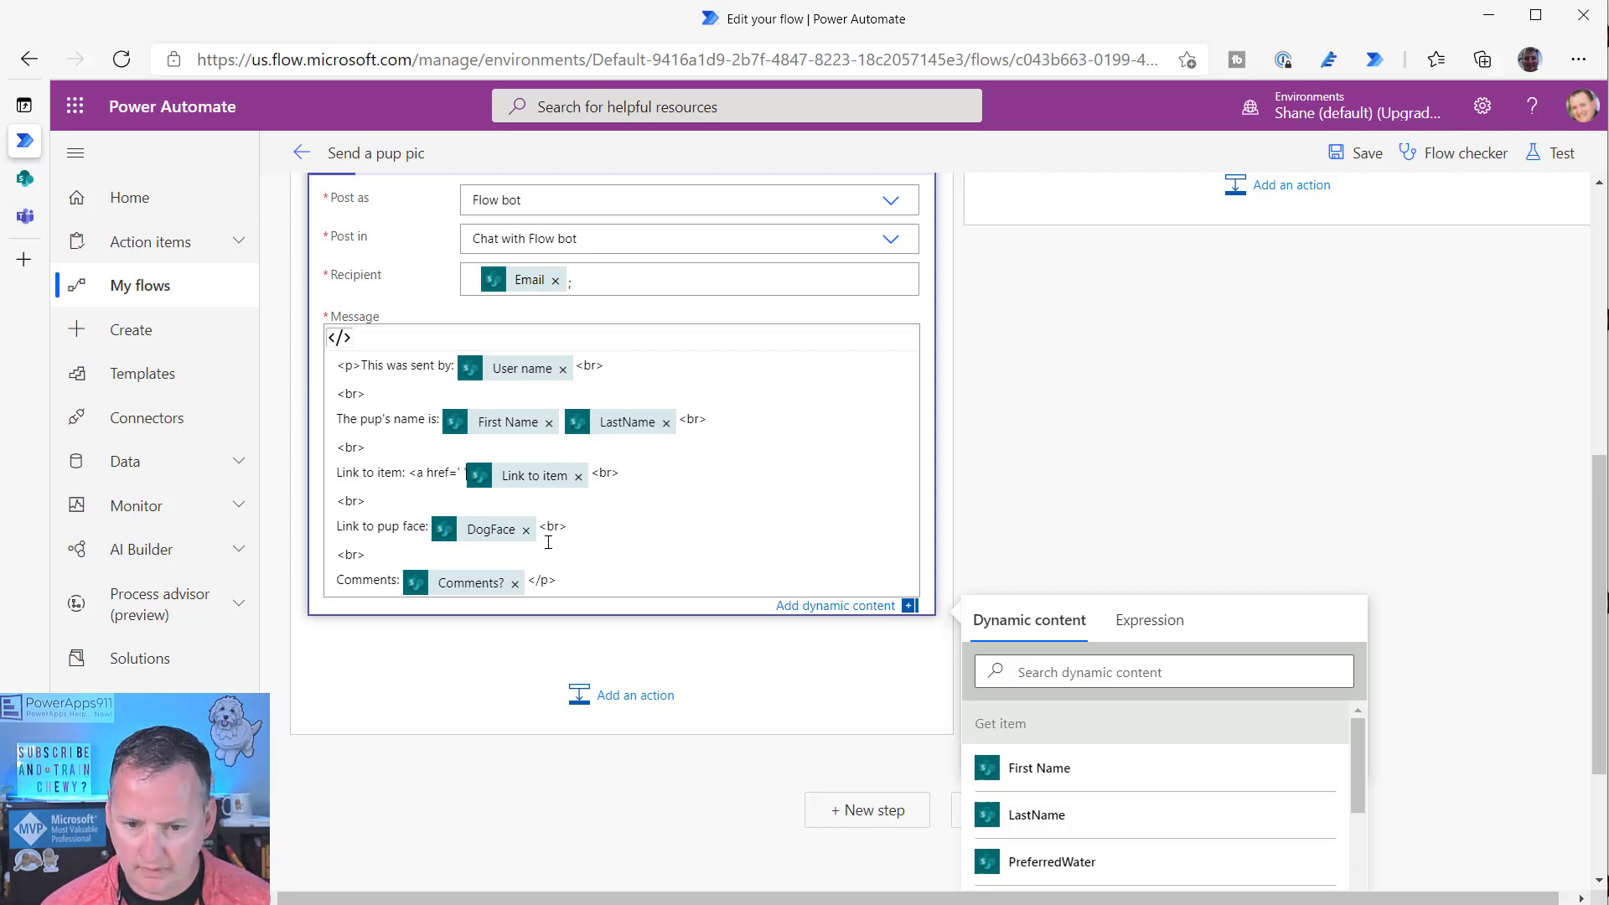
pyautogui.press('BackSpace')
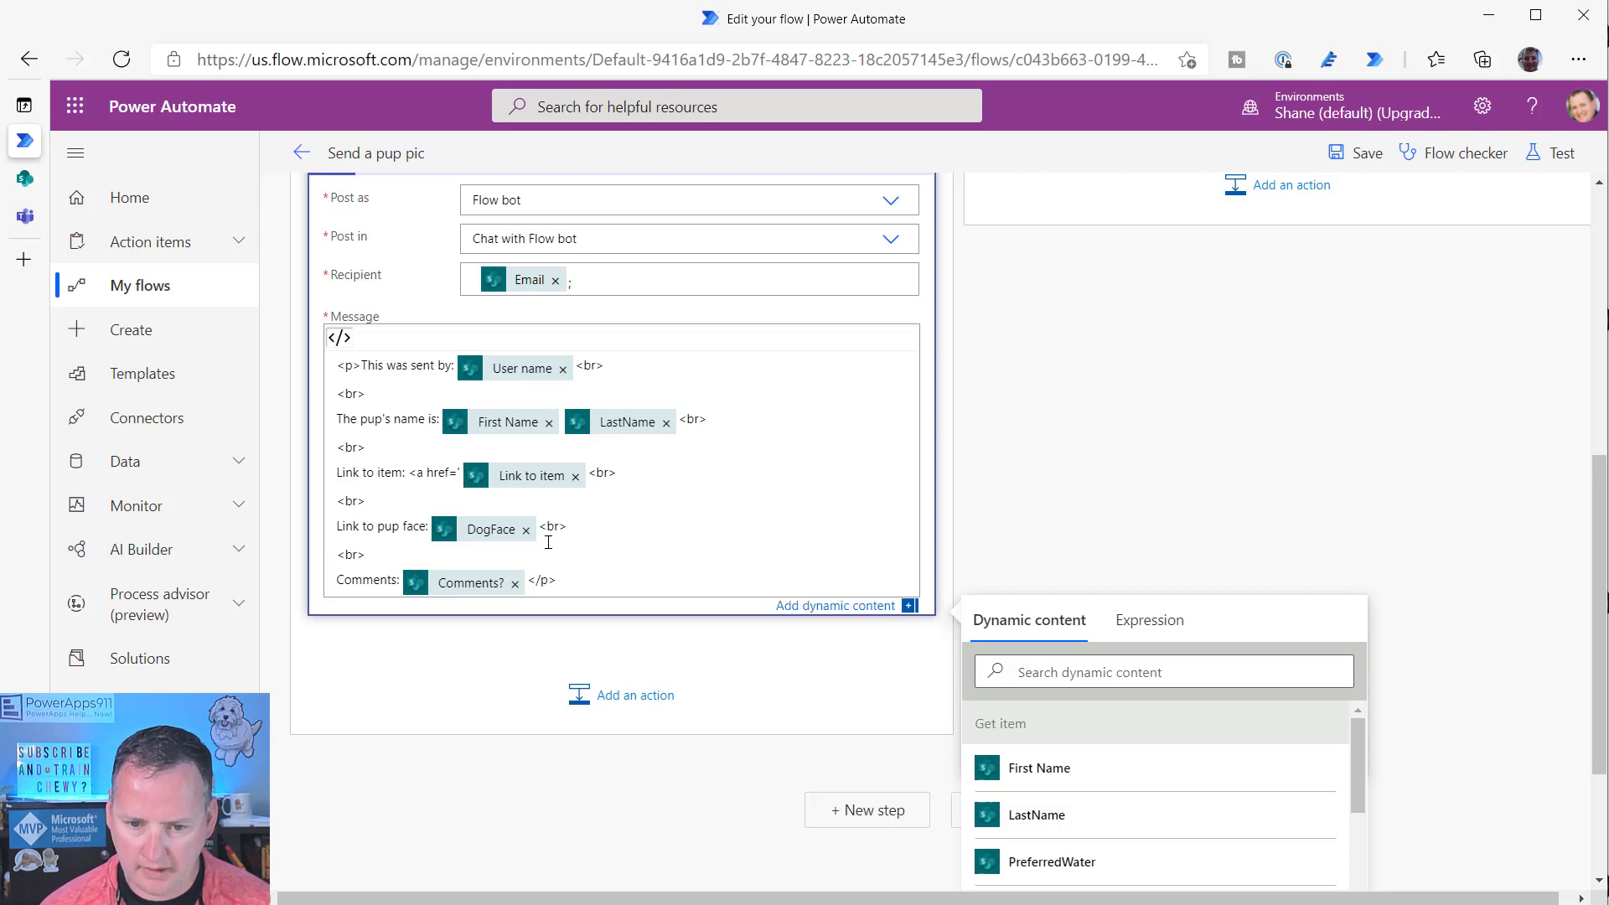
pyautogui.press('BackSpace')
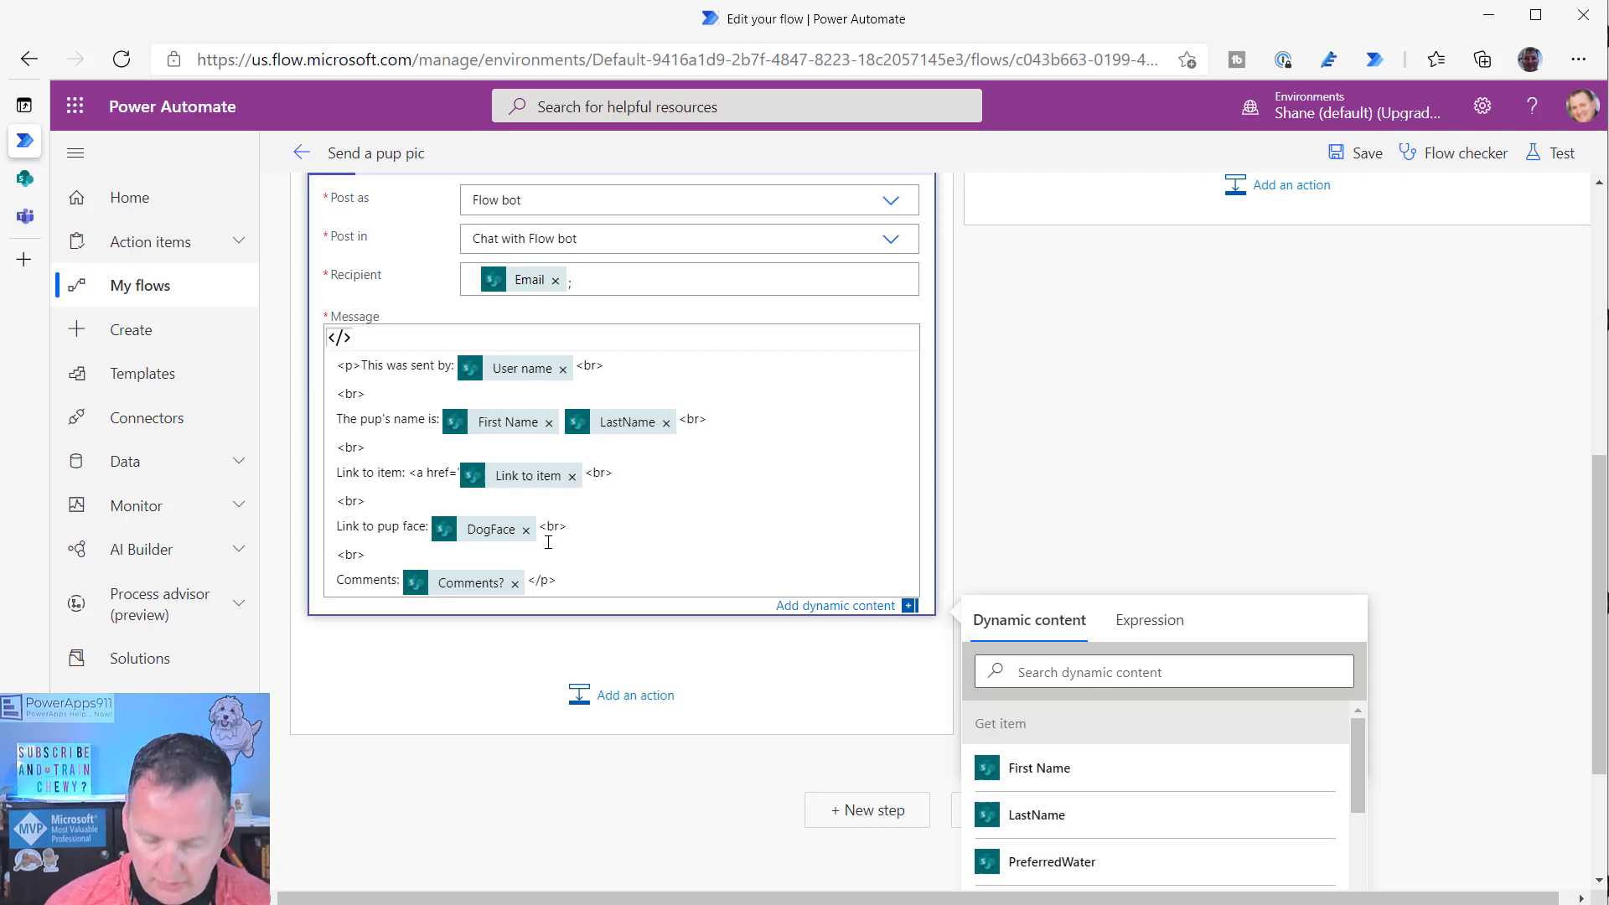
pyautogui.write("'> ")
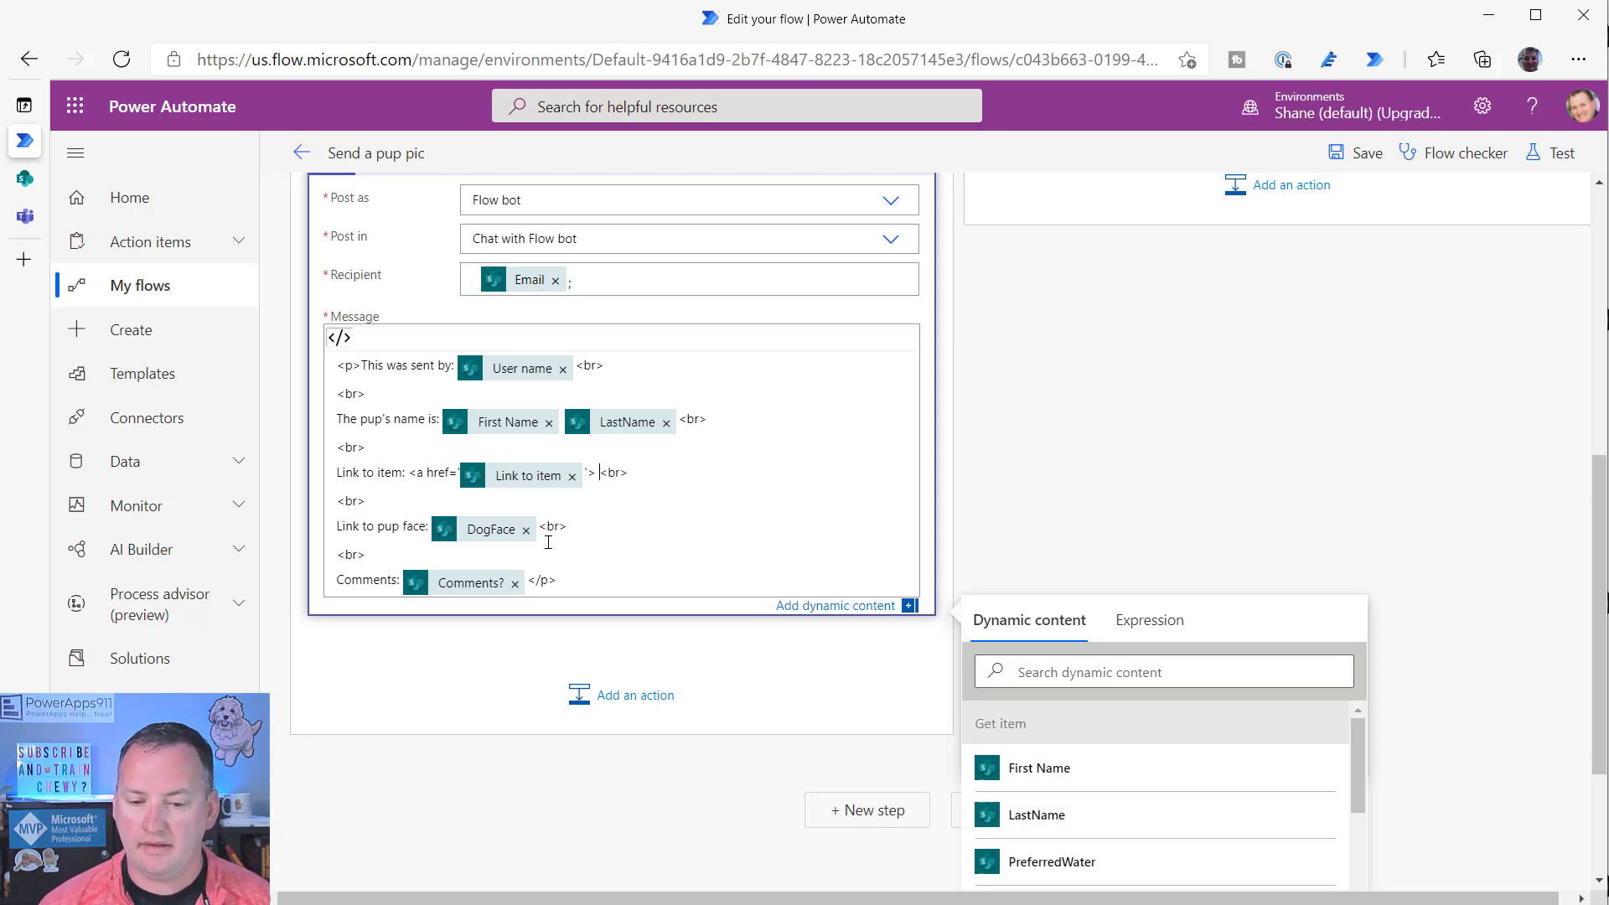
pyautogui.write('CLICK</a>')
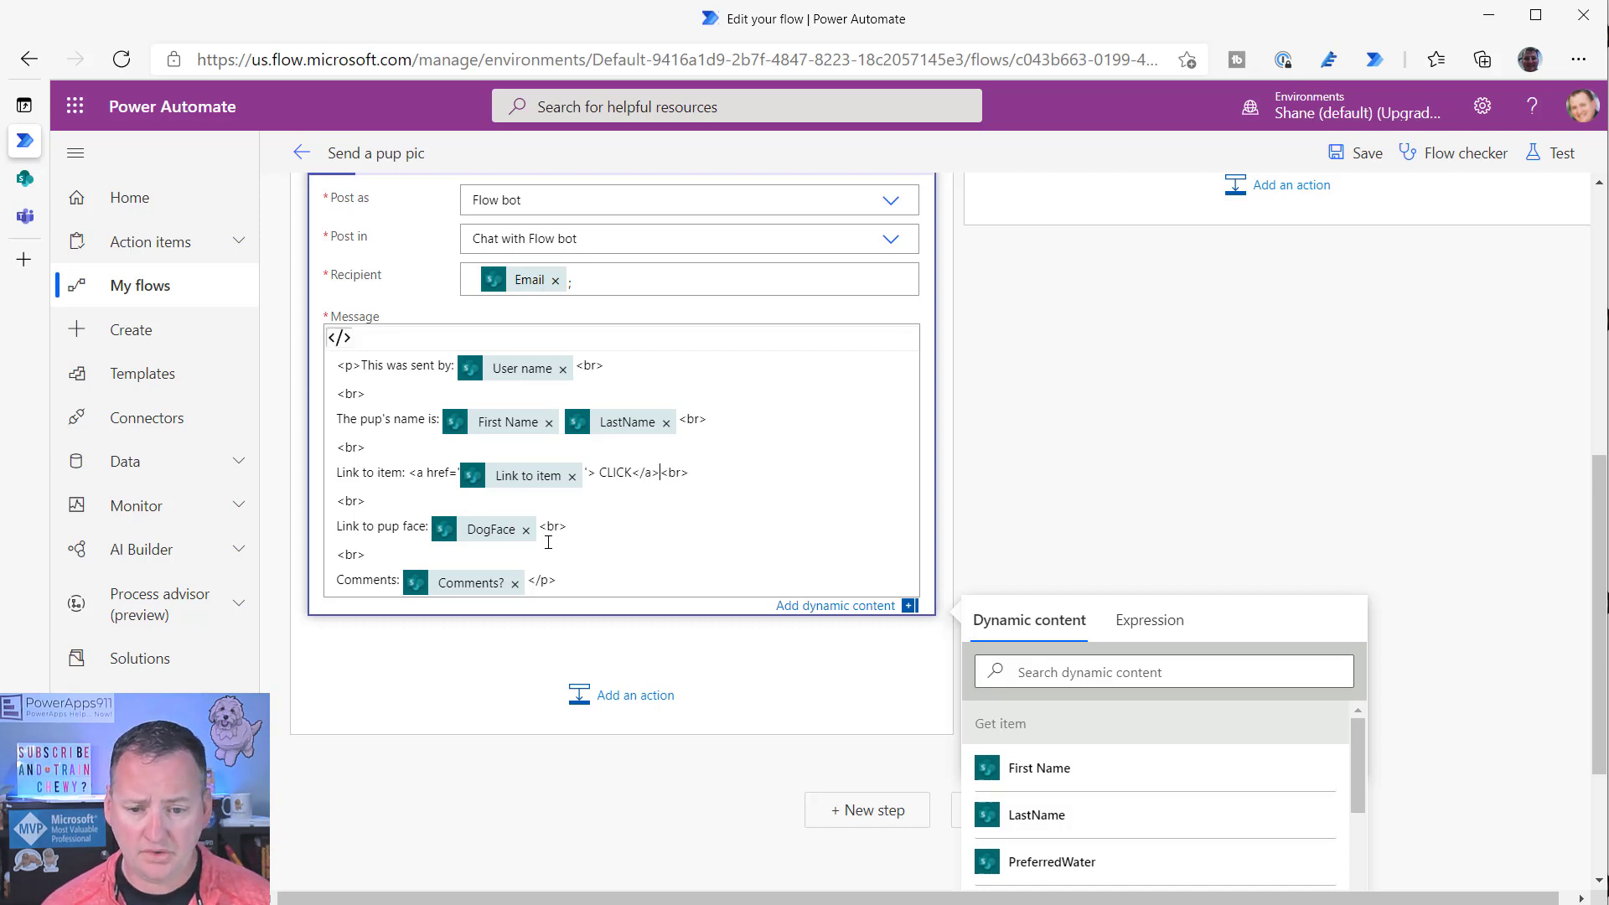
# - Save and test the flow automatically with the most recent succeeded trigger
pyautogui.scroll(1, 717, 521)
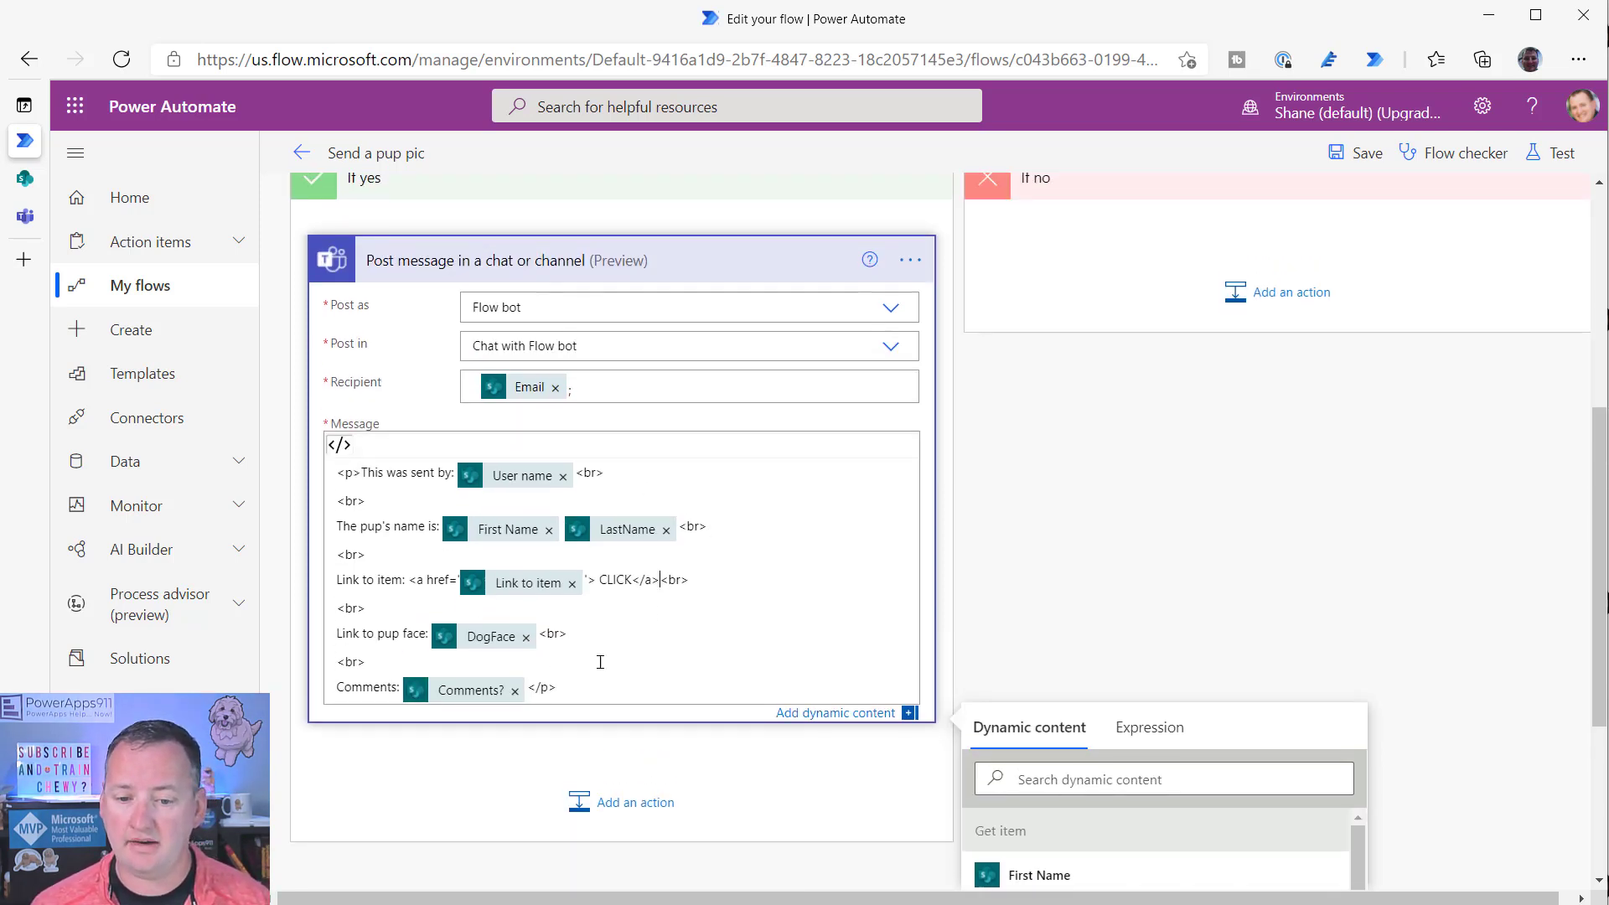
pyautogui.click(1560, 152)
pyautogui.click(1314, 297)
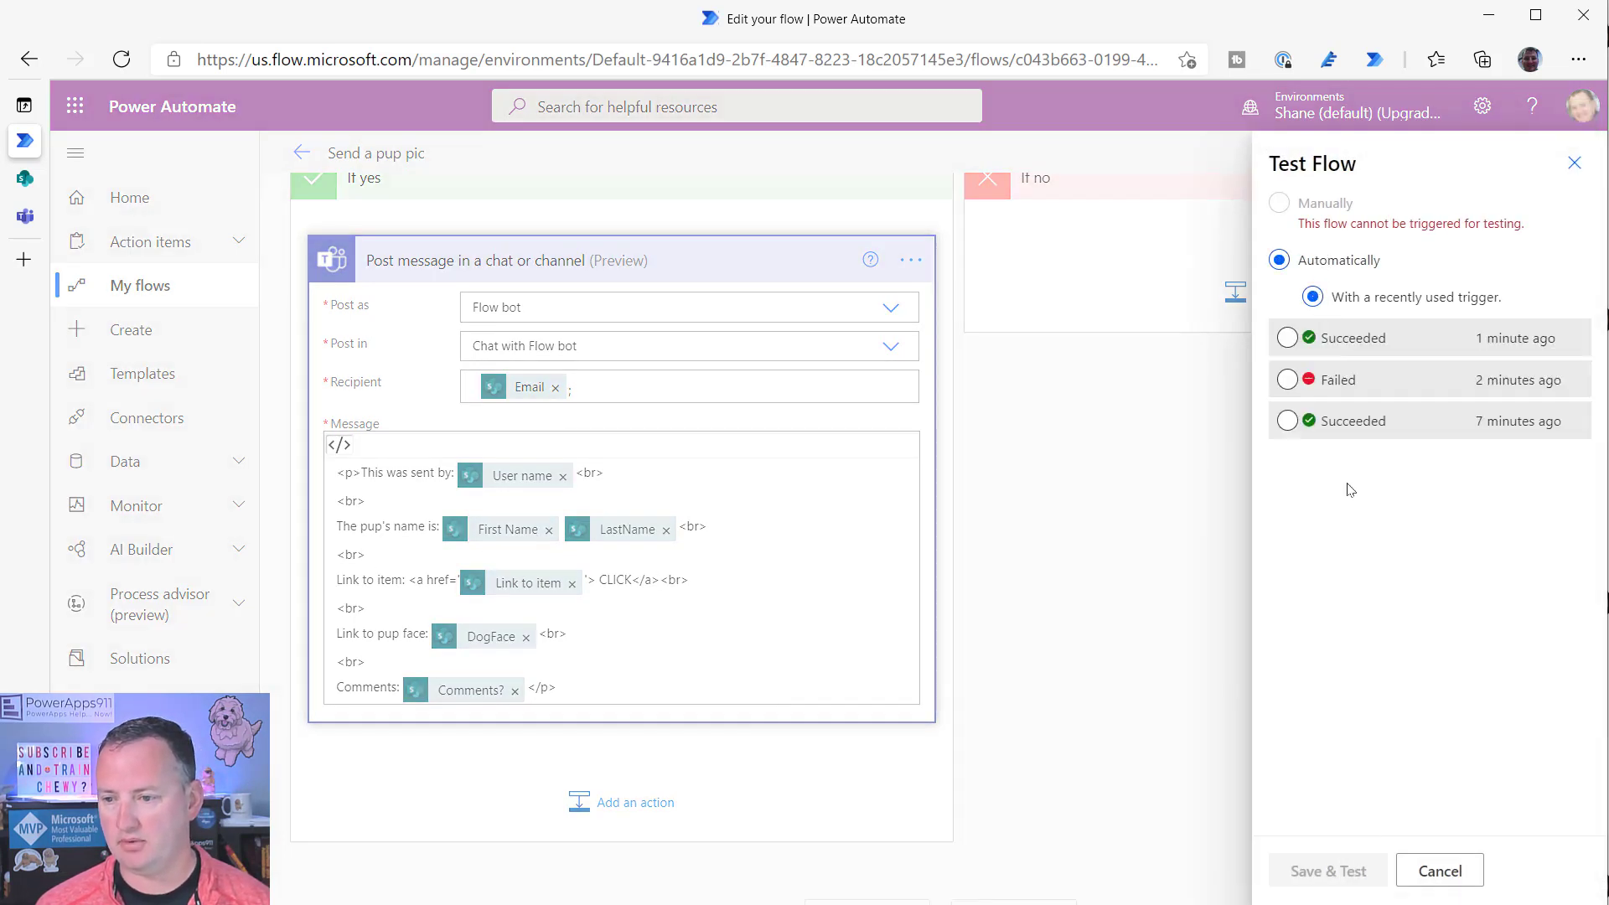
pyautogui.click(1287, 338)
pyautogui.click(1330, 873)
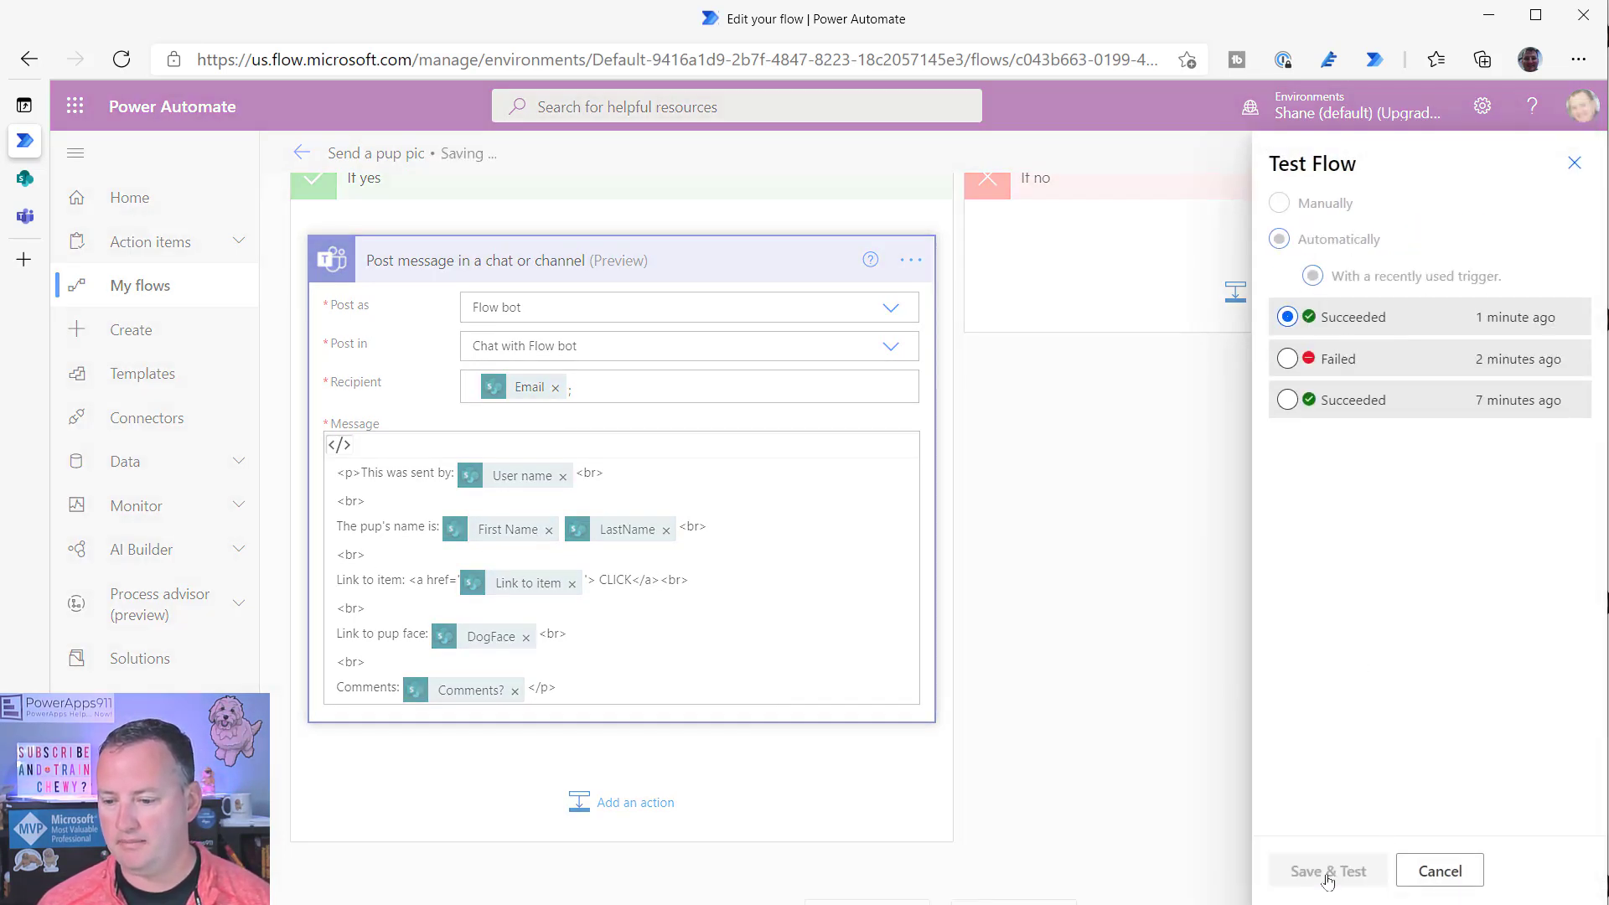
# - Check the new flow message in the Microsoft Teams chat, examining its "This was sent by" line
pyautogui.click(39, 223)
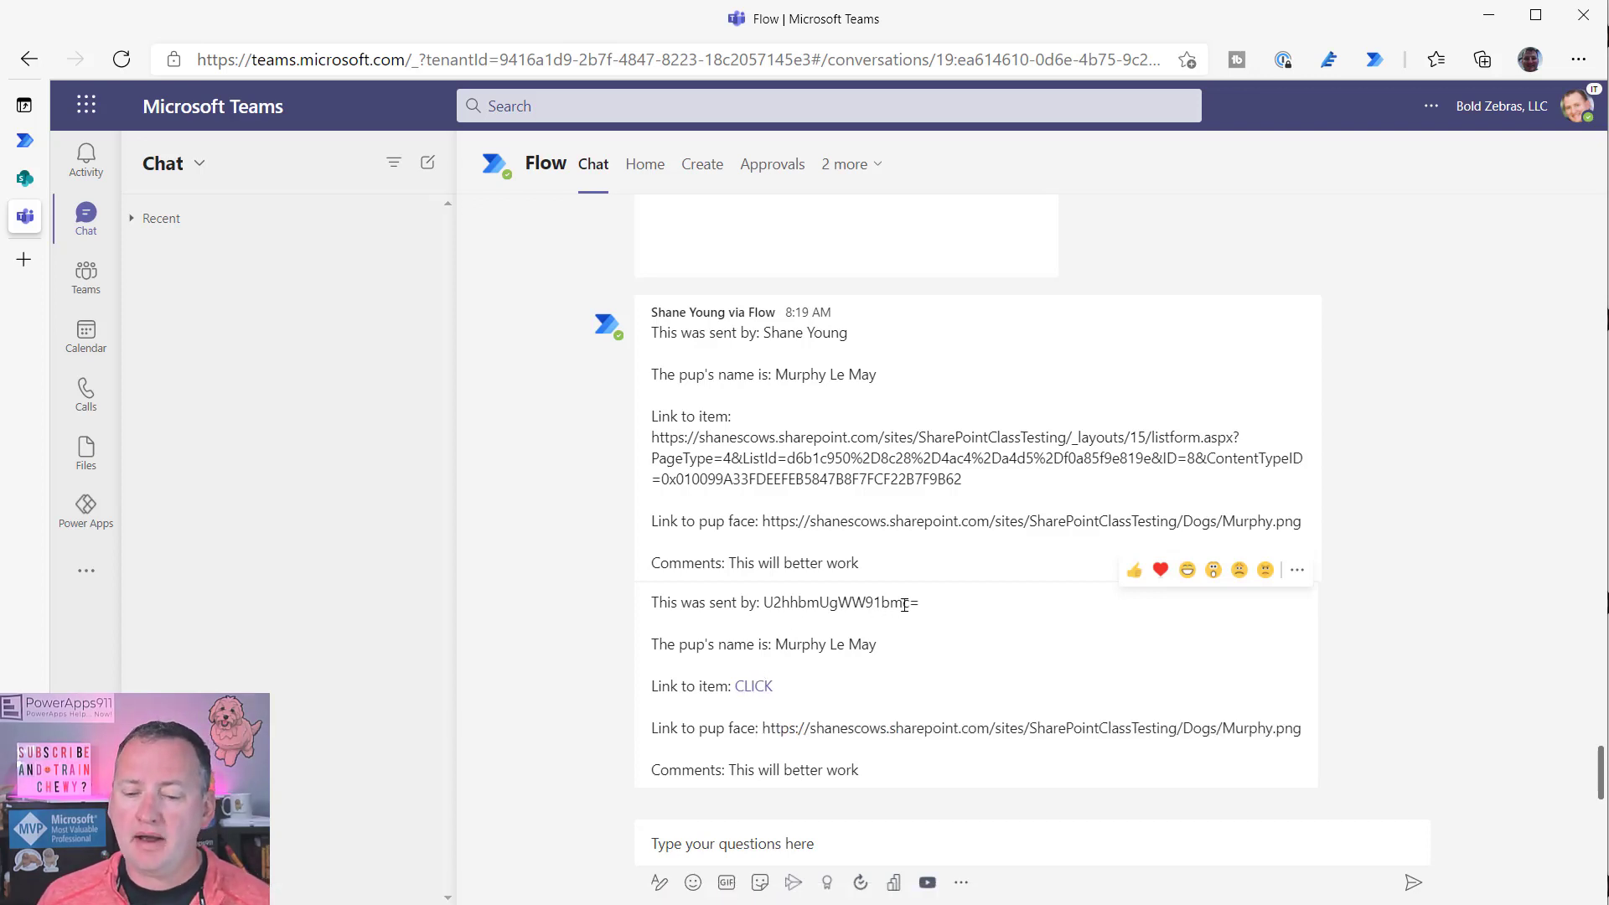
pyautogui.moveTo(928, 605); pyautogui.dragTo(921, 604)
pyautogui.moveTo(672, 620); pyautogui.dragTo(651, 603)
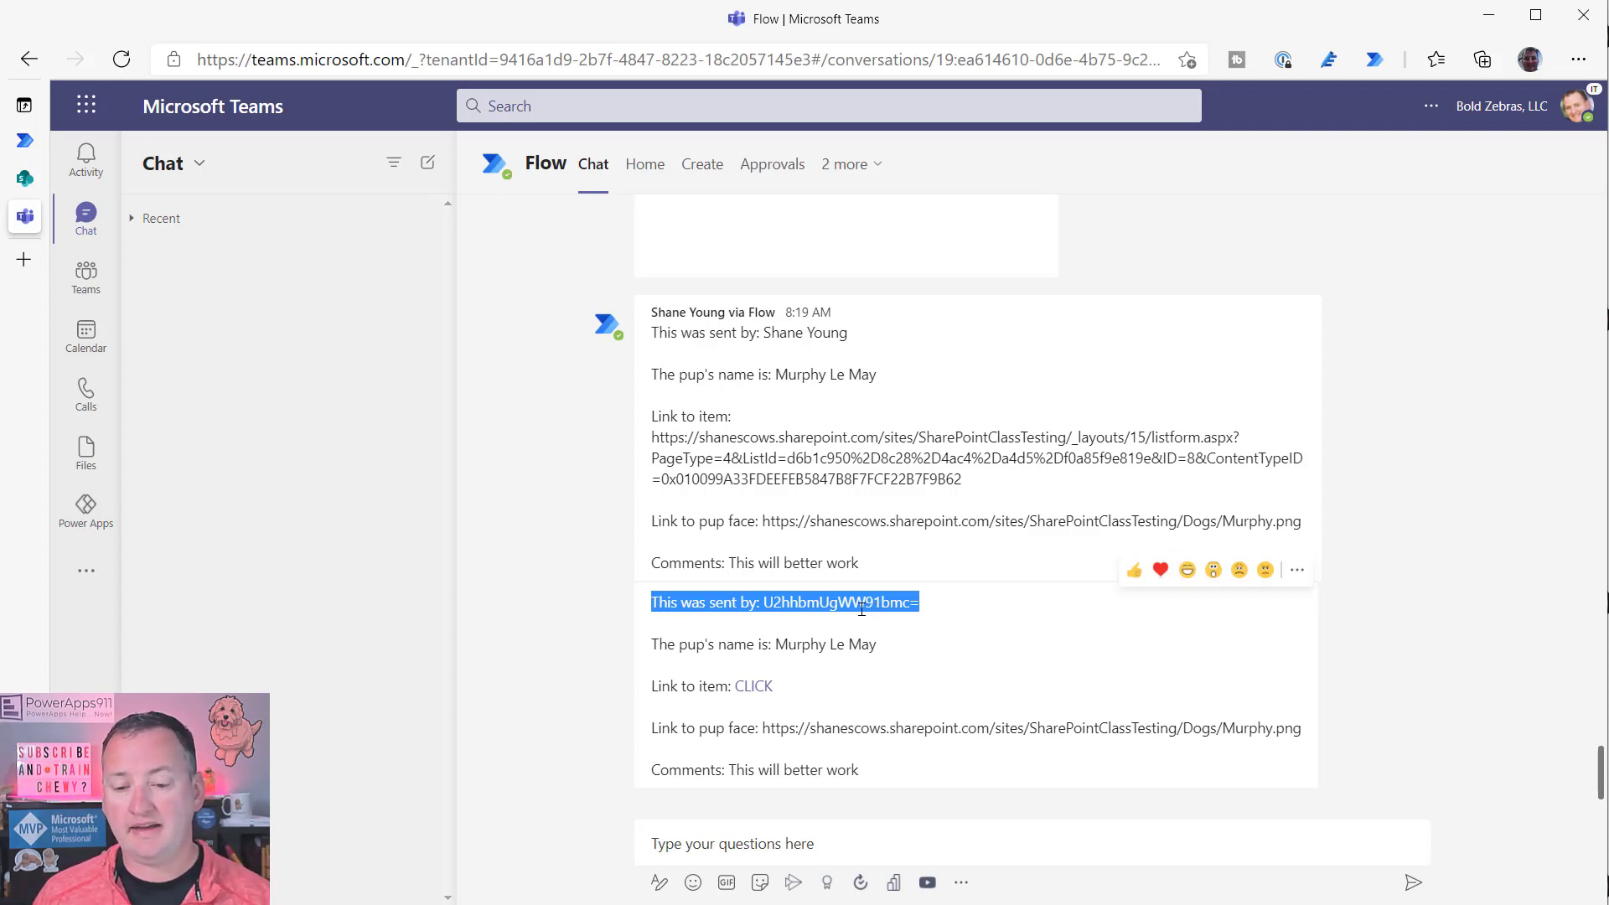
pyautogui.click(768, 603)
pyautogui.moveTo(760, 604); pyautogui.dragTo(918, 601)
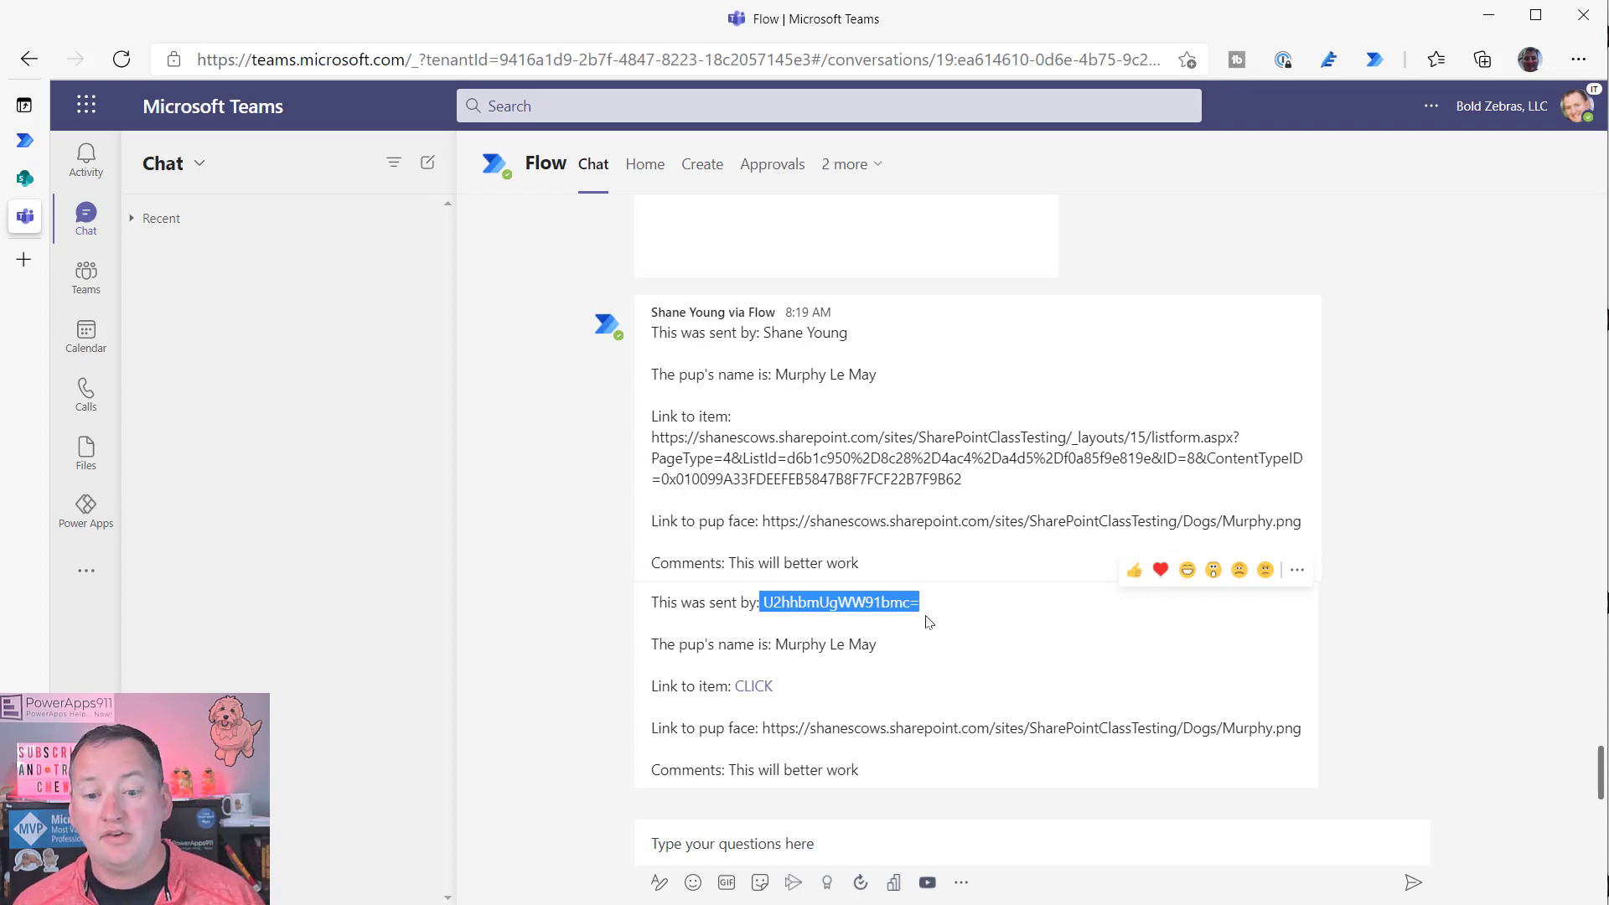
pyautogui.click(922, 605)
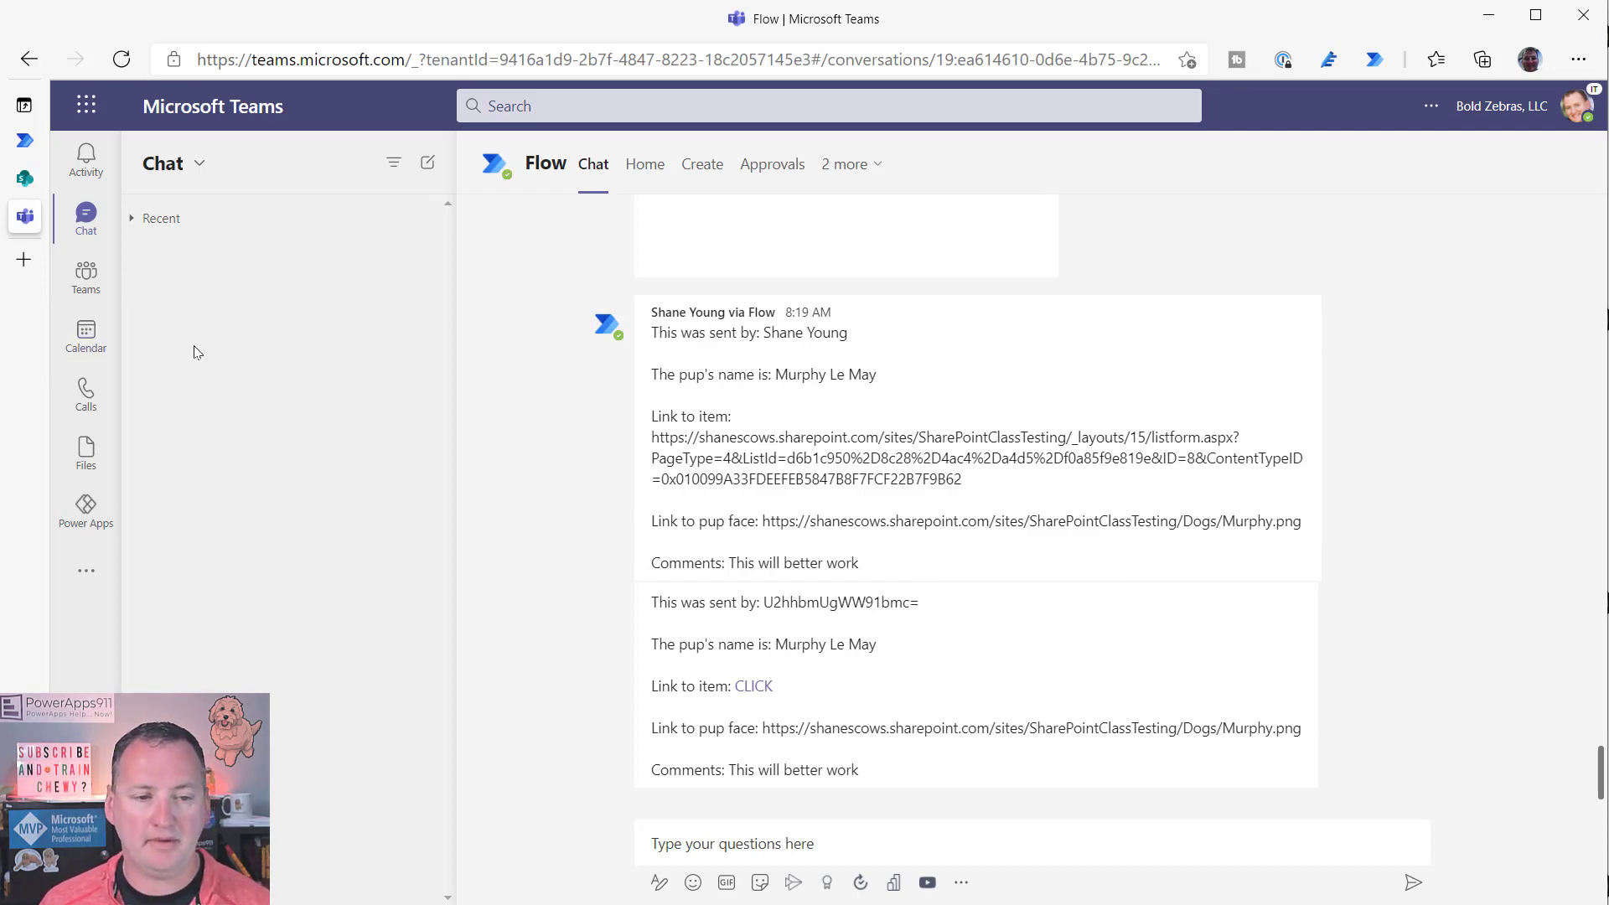
# - Reopen the flow for editing in Power Automate and check the Murphy row's DogFace image URL in the SharePoint list
pyautogui.click(25, 140)
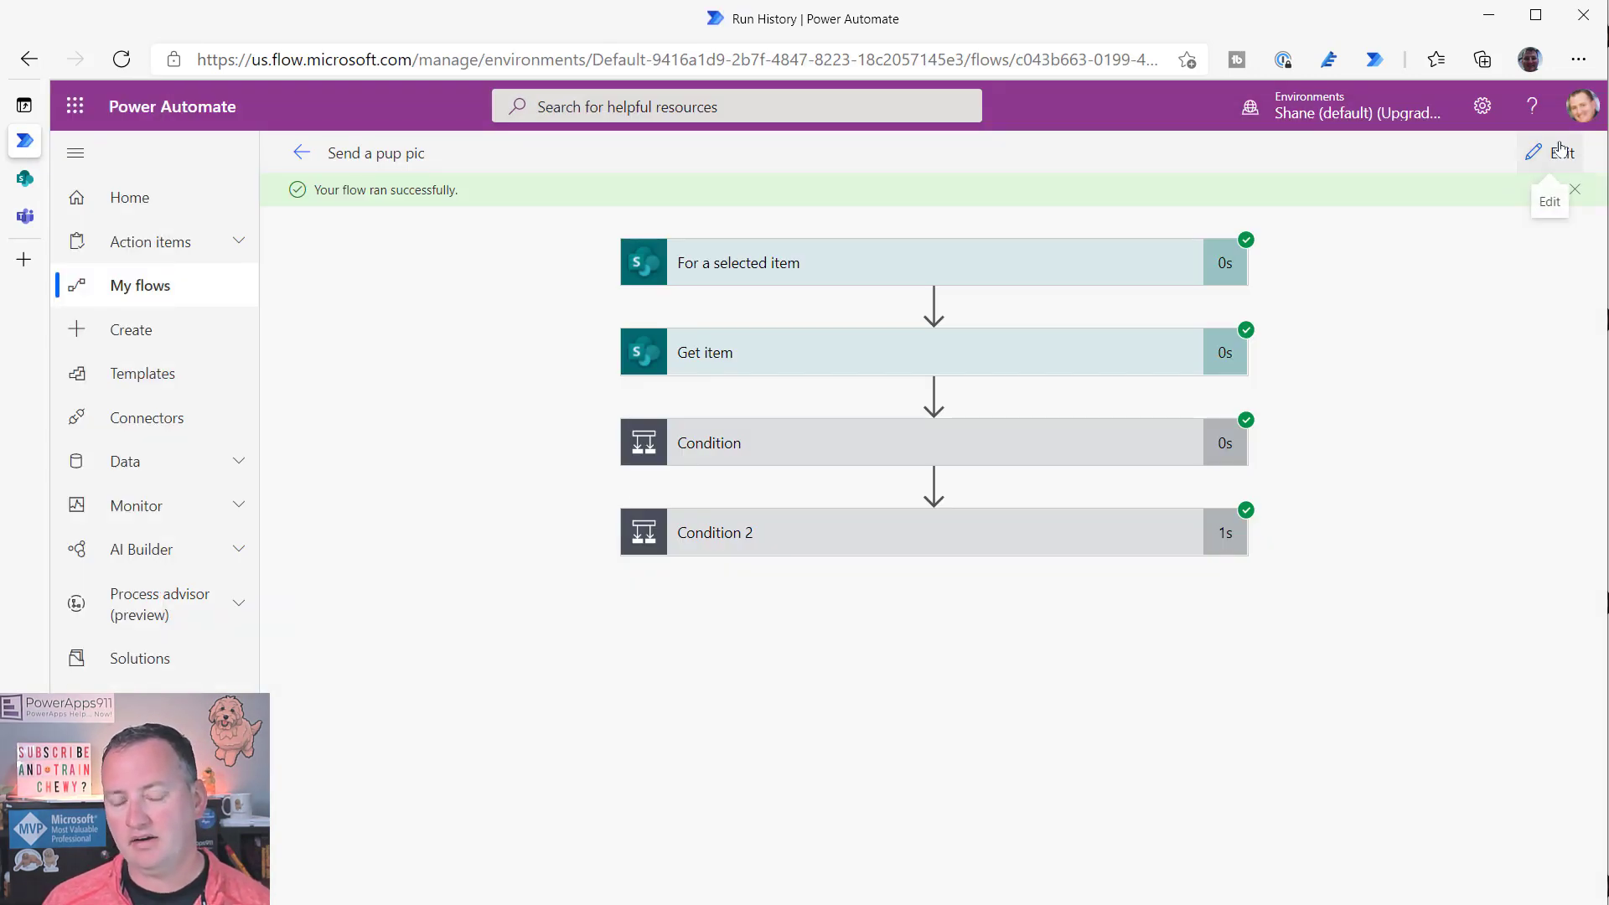
pyautogui.click(1552, 152)
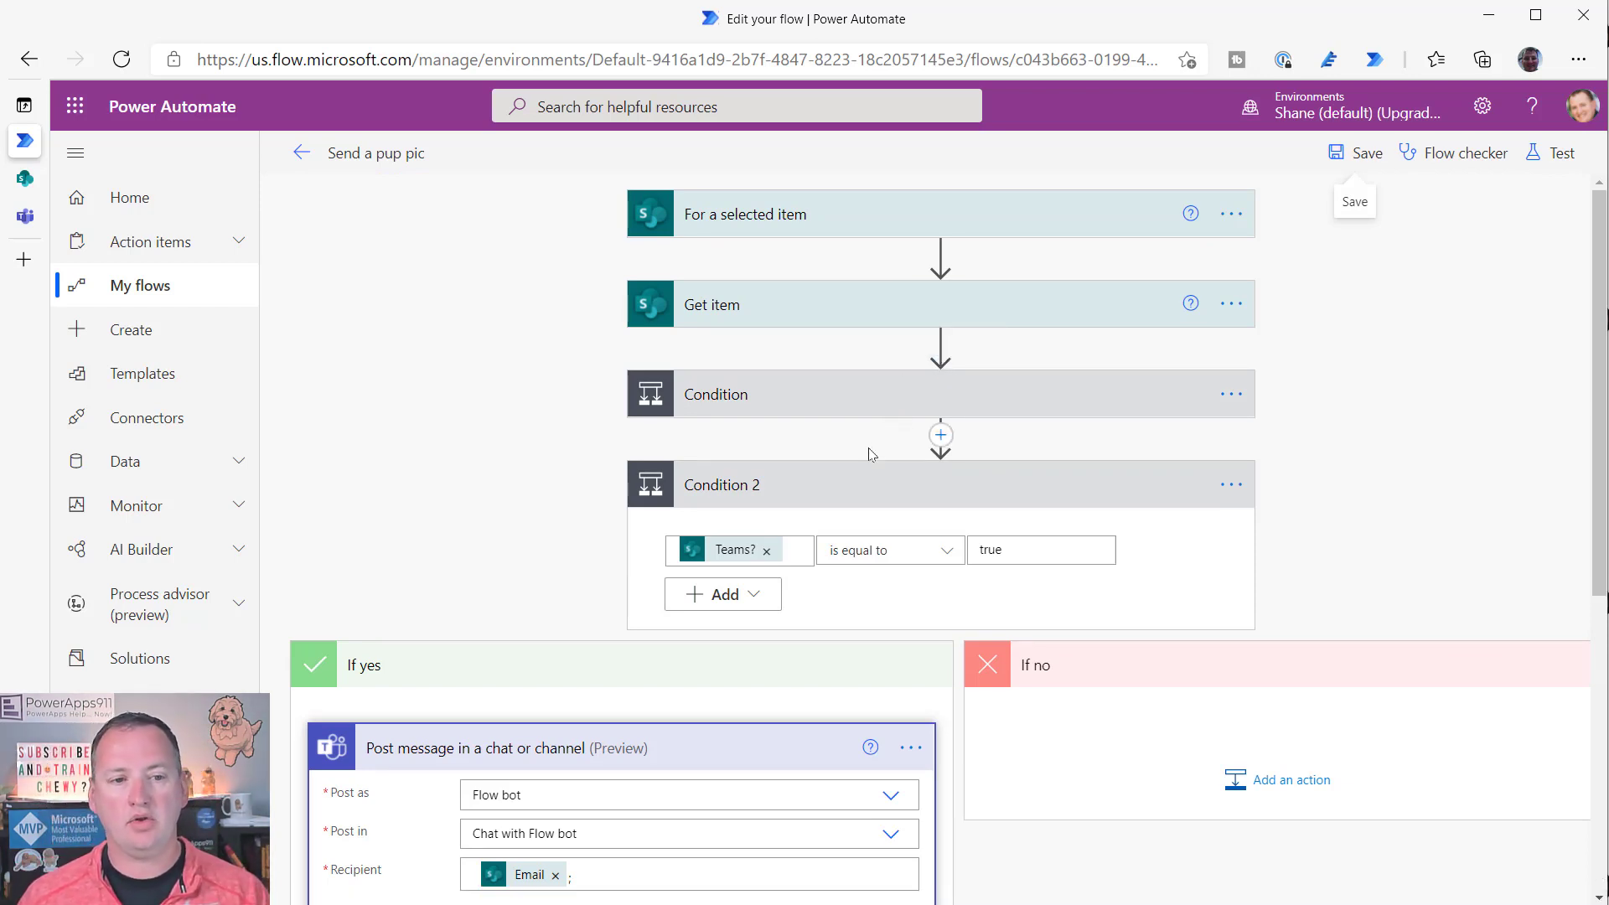
pyautogui.click(24, 178)
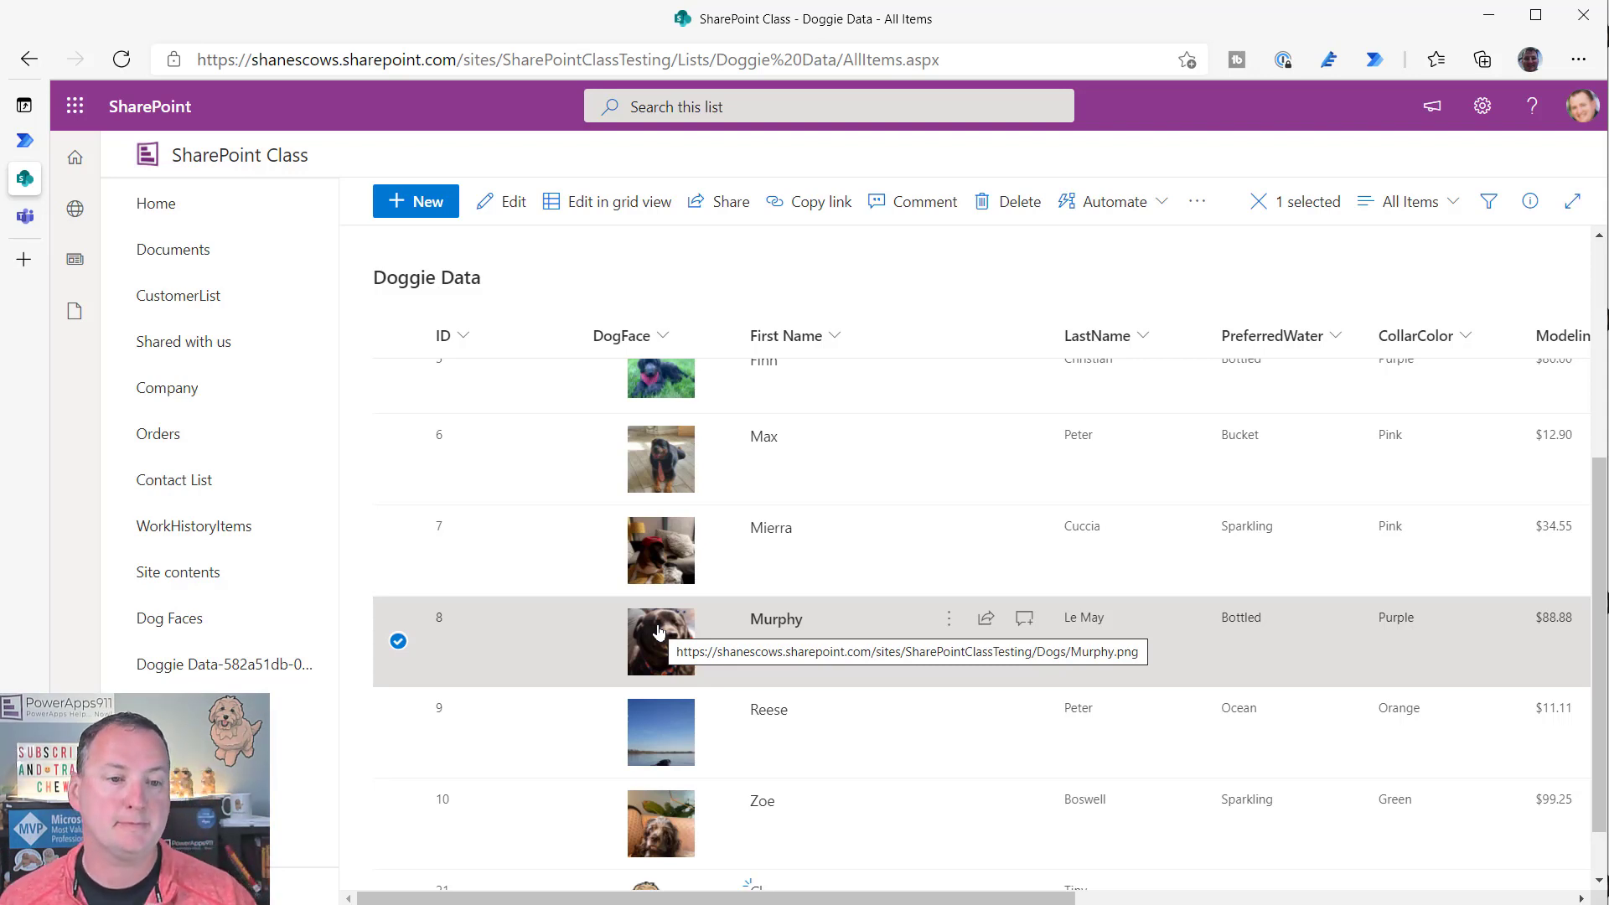
pyautogui.click(26, 144)
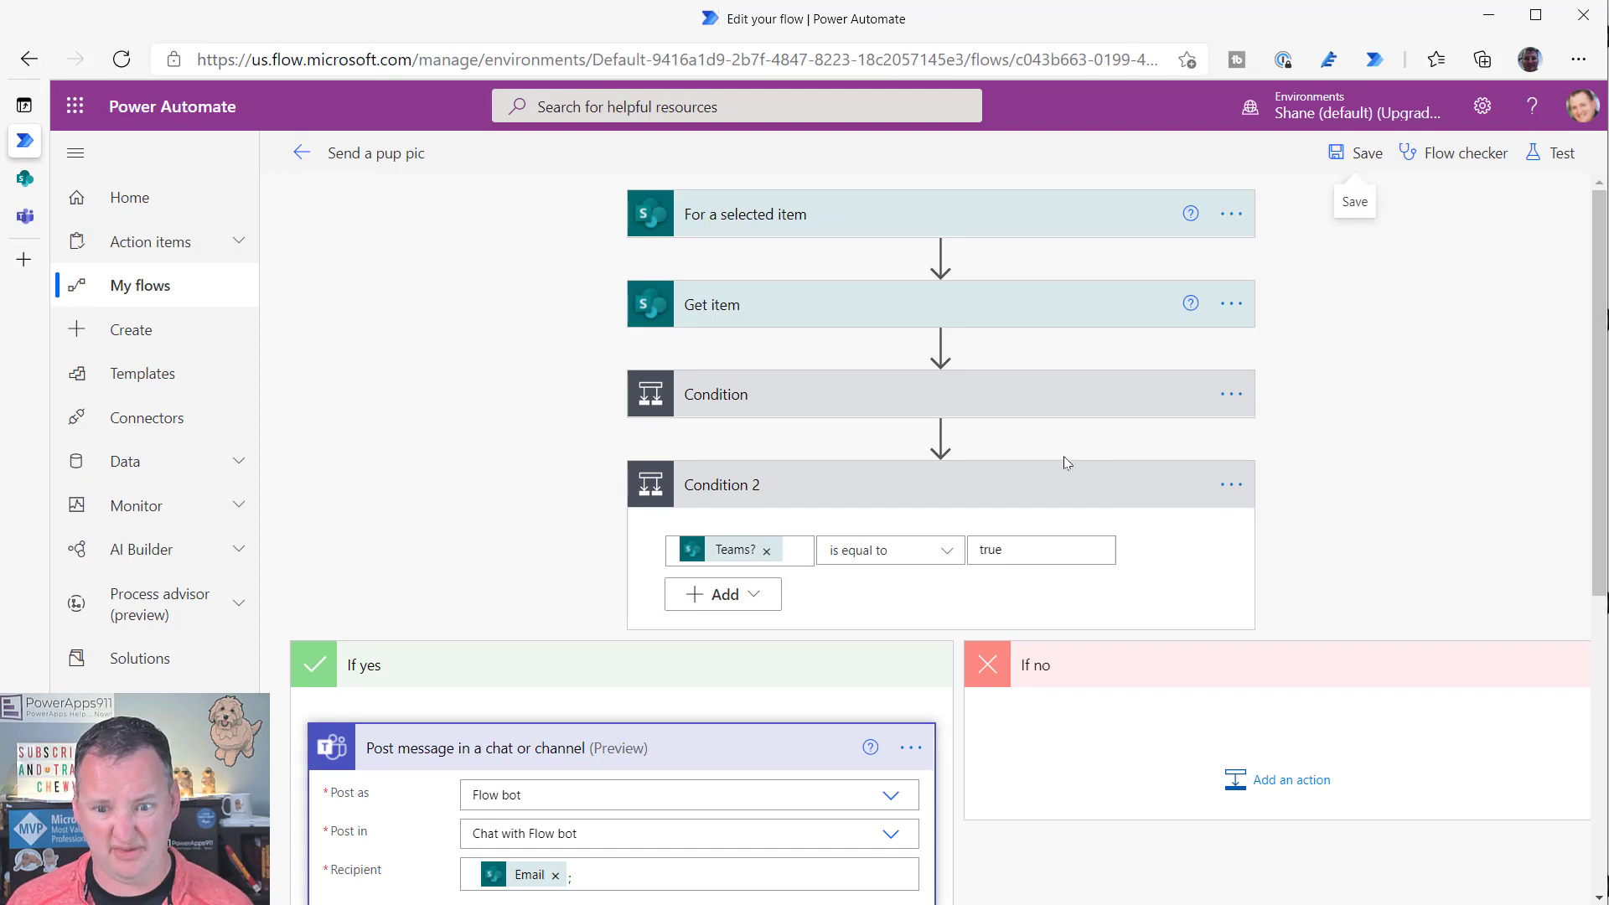
# - Insert a new action between Get item and Condition and choose the SharePoint connector for it
pyautogui.click(941, 344)
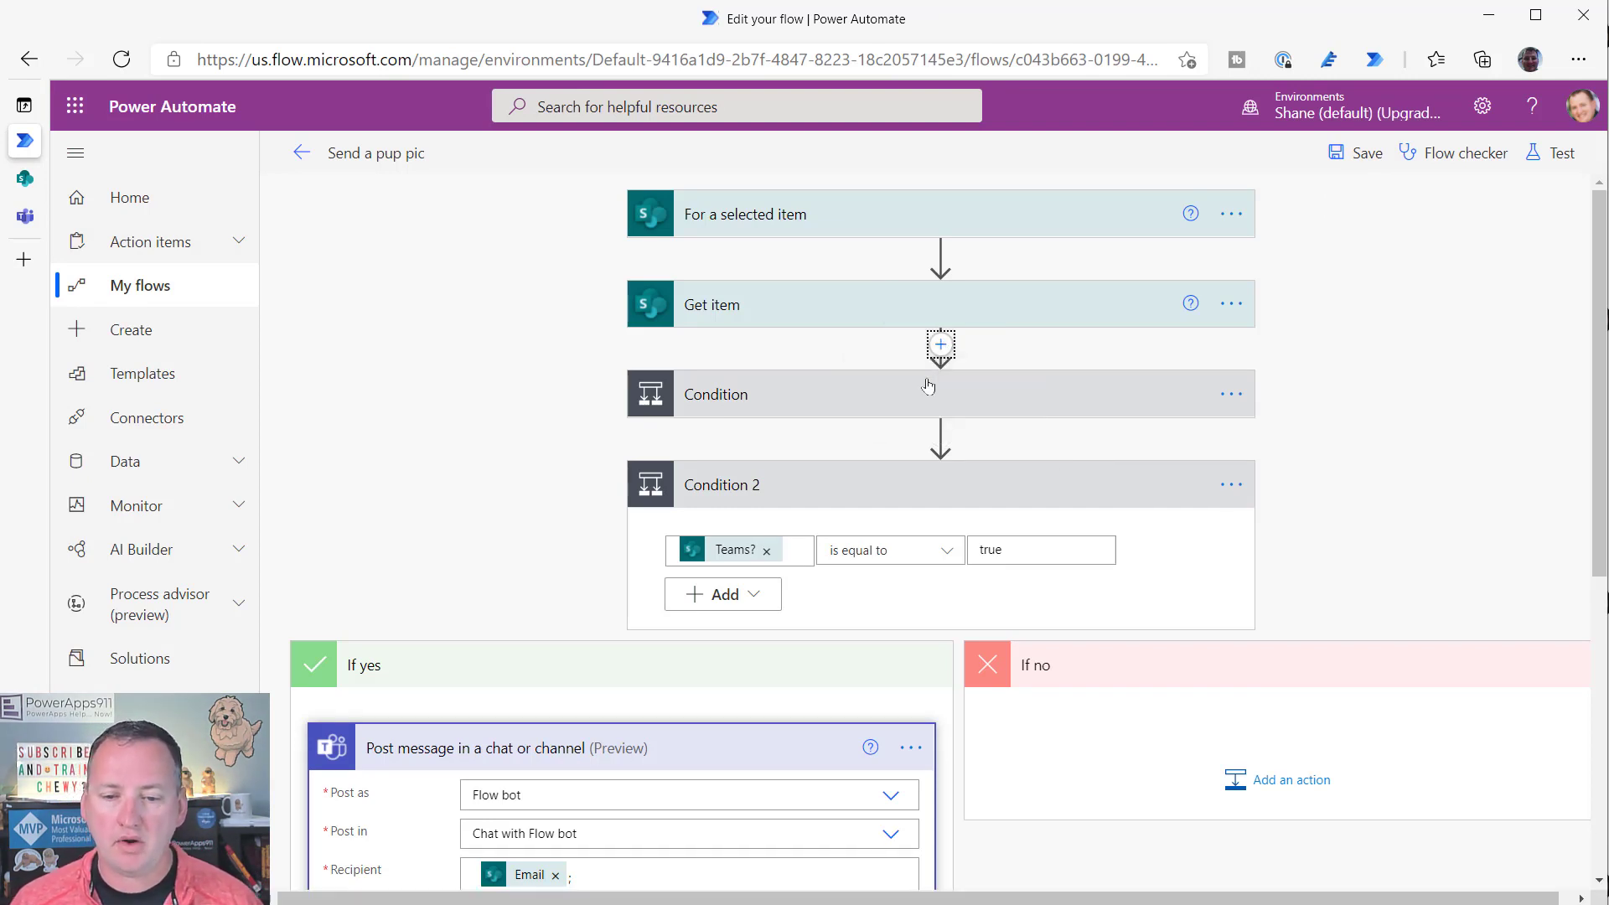
pyautogui.write('sharepoint')
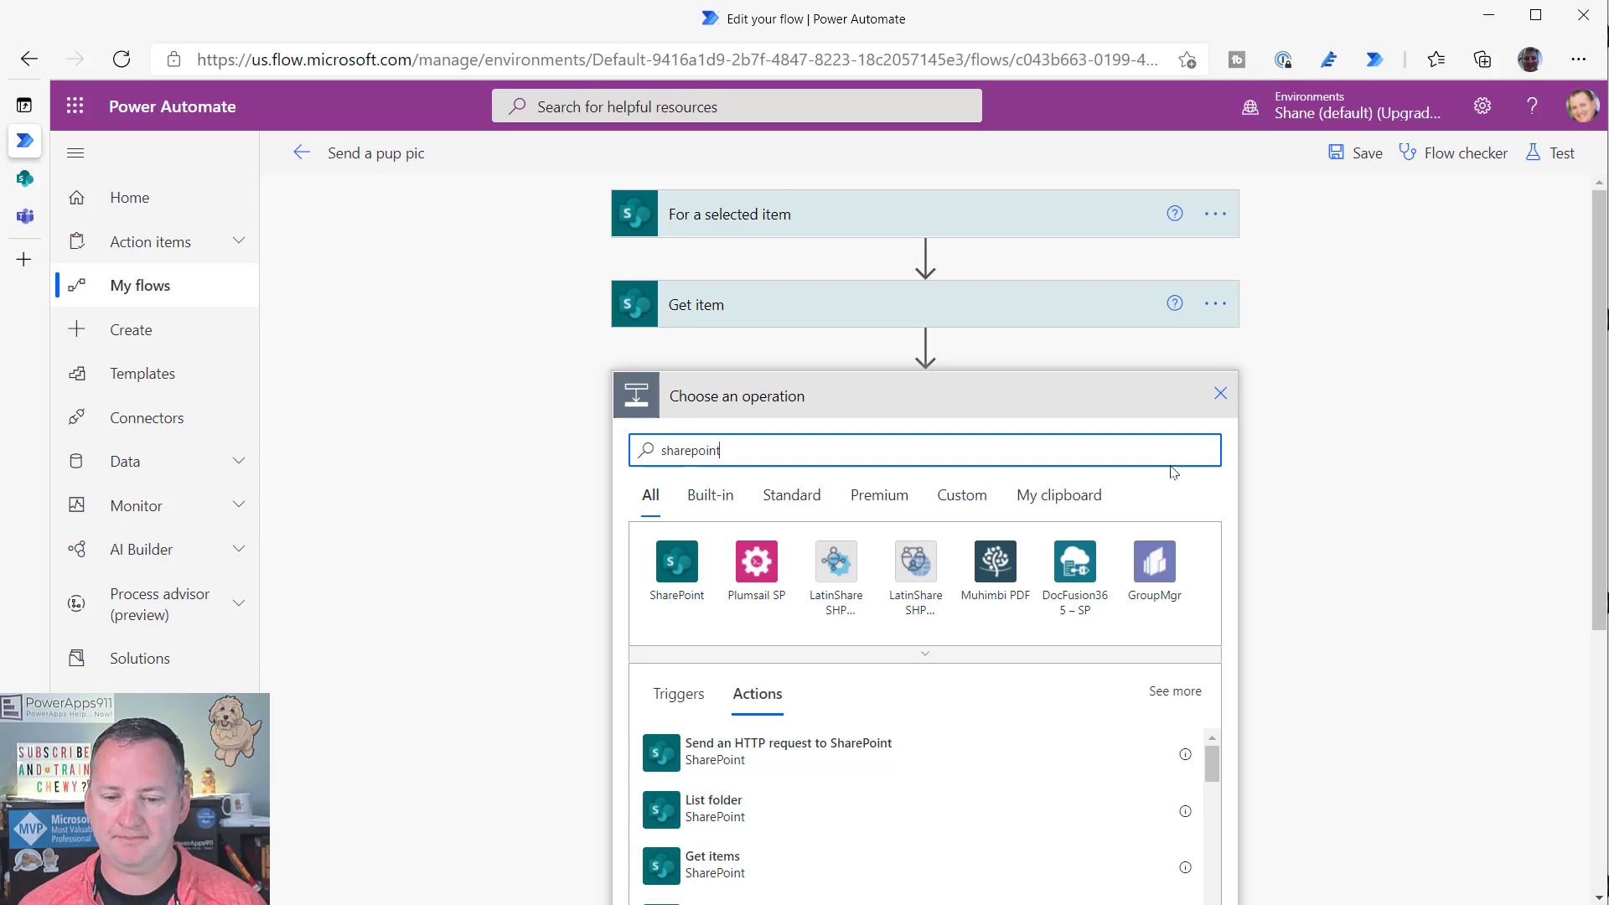
pyautogui.click(676, 561)
# - Search the SharePoint actions for "path" and add the Get file metadata using path action after Get item
pyautogui.scroll(-1, 1130, 545)
pyautogui.scroll(-2, 1089, 544)
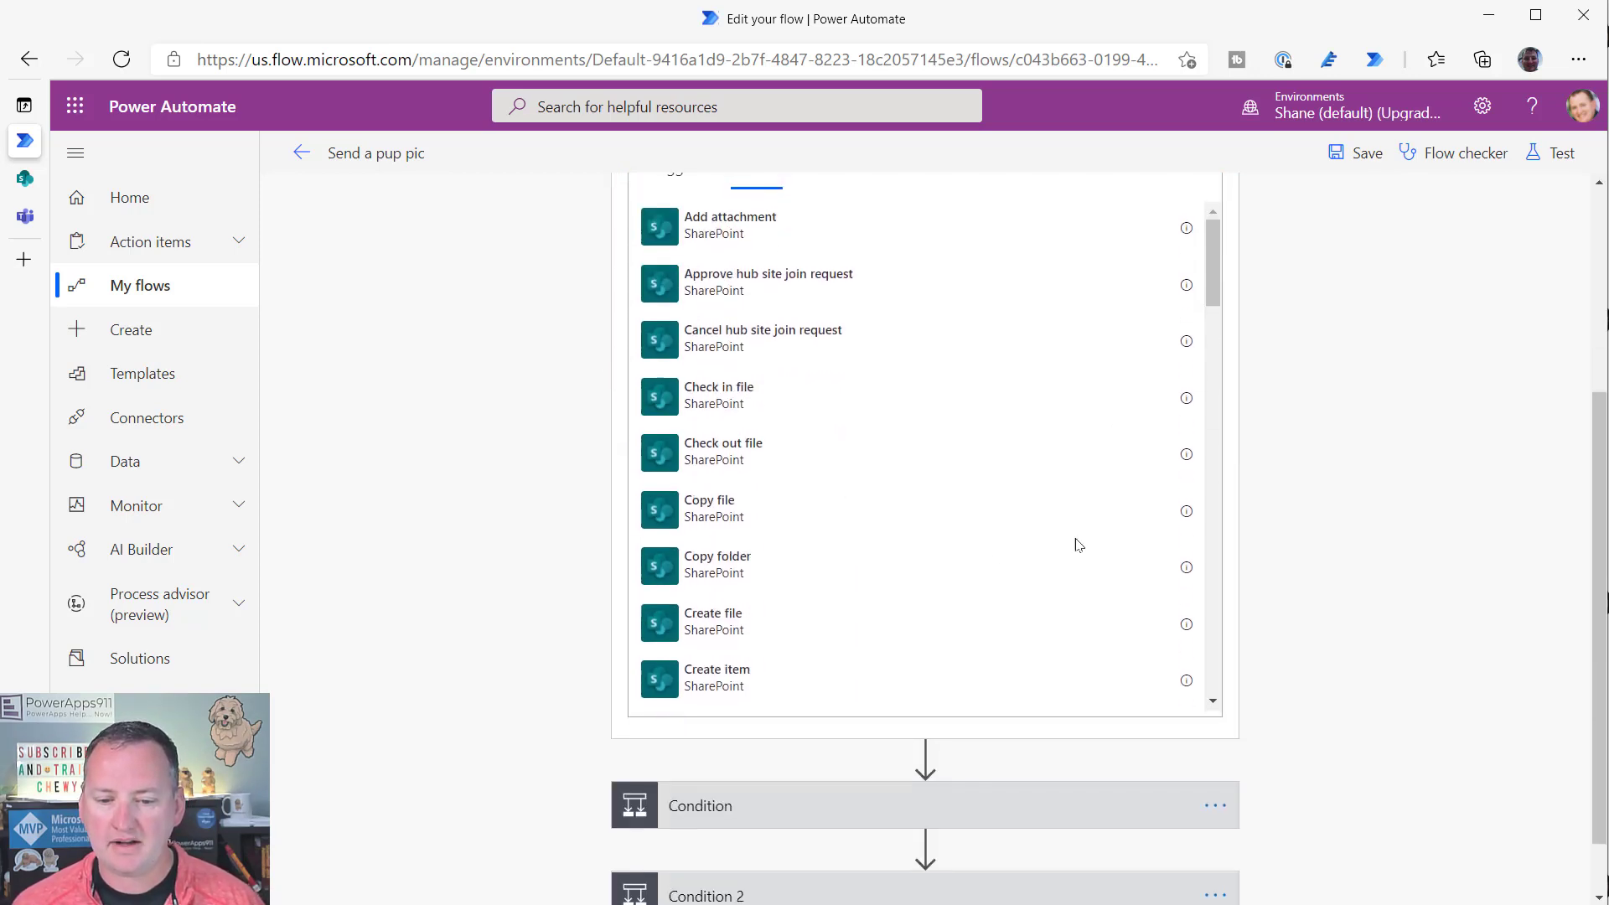
pyautogui.scroll(-2, 961, 484)
pyautogui.scroll(-5, 961, 484)
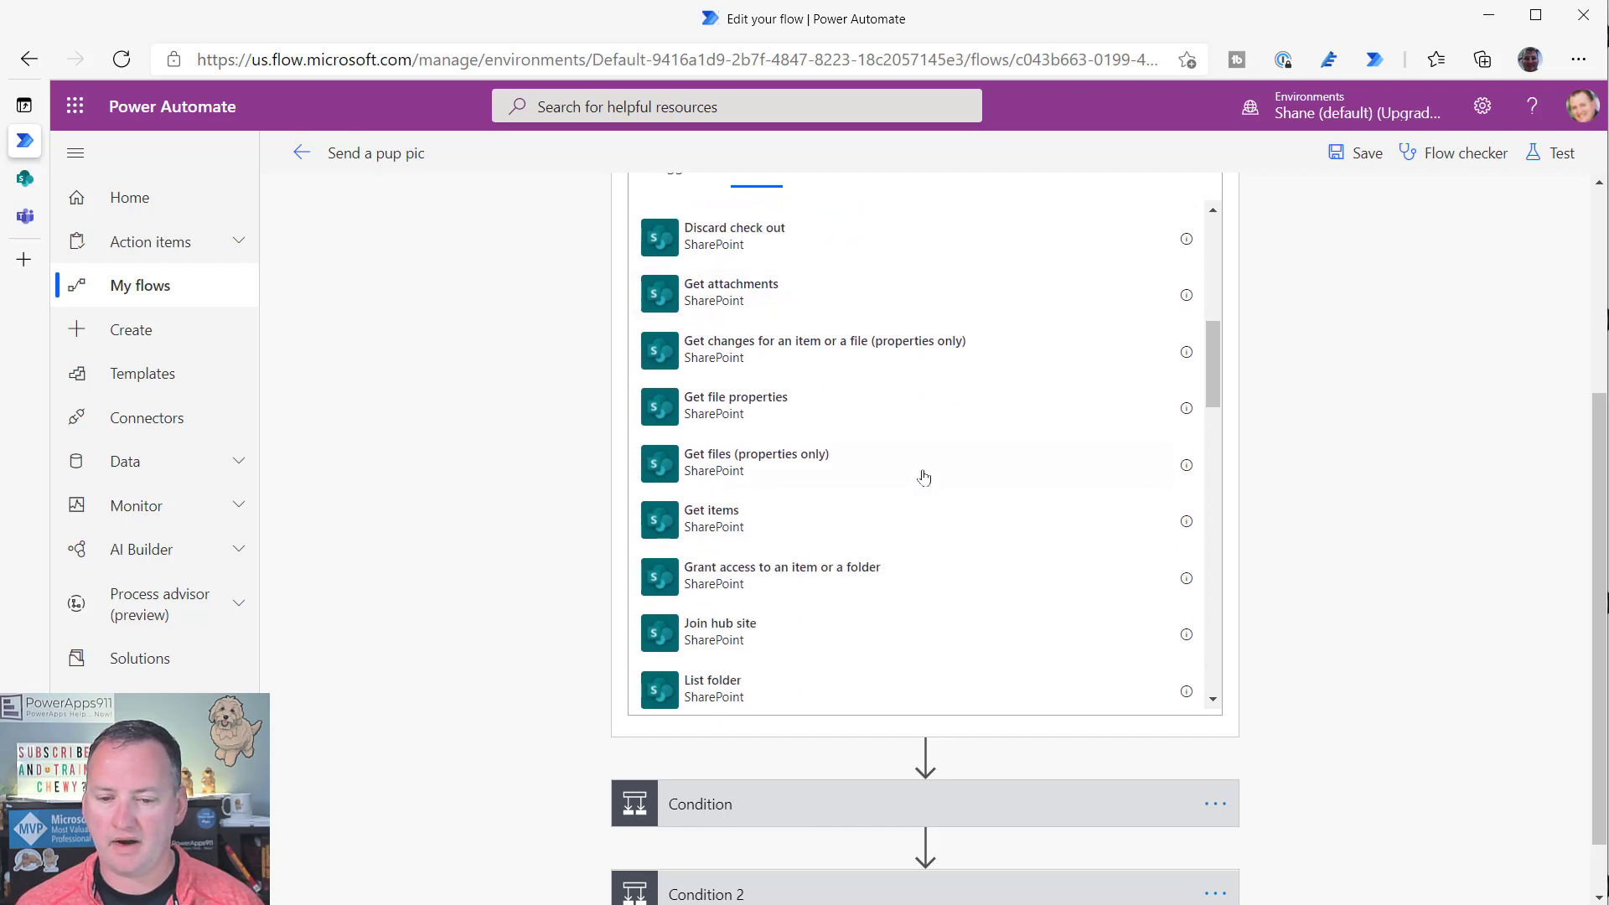
pyautogui.scroll(-2, 888, 473)
pyautogui.scroll(10, 888, 469)
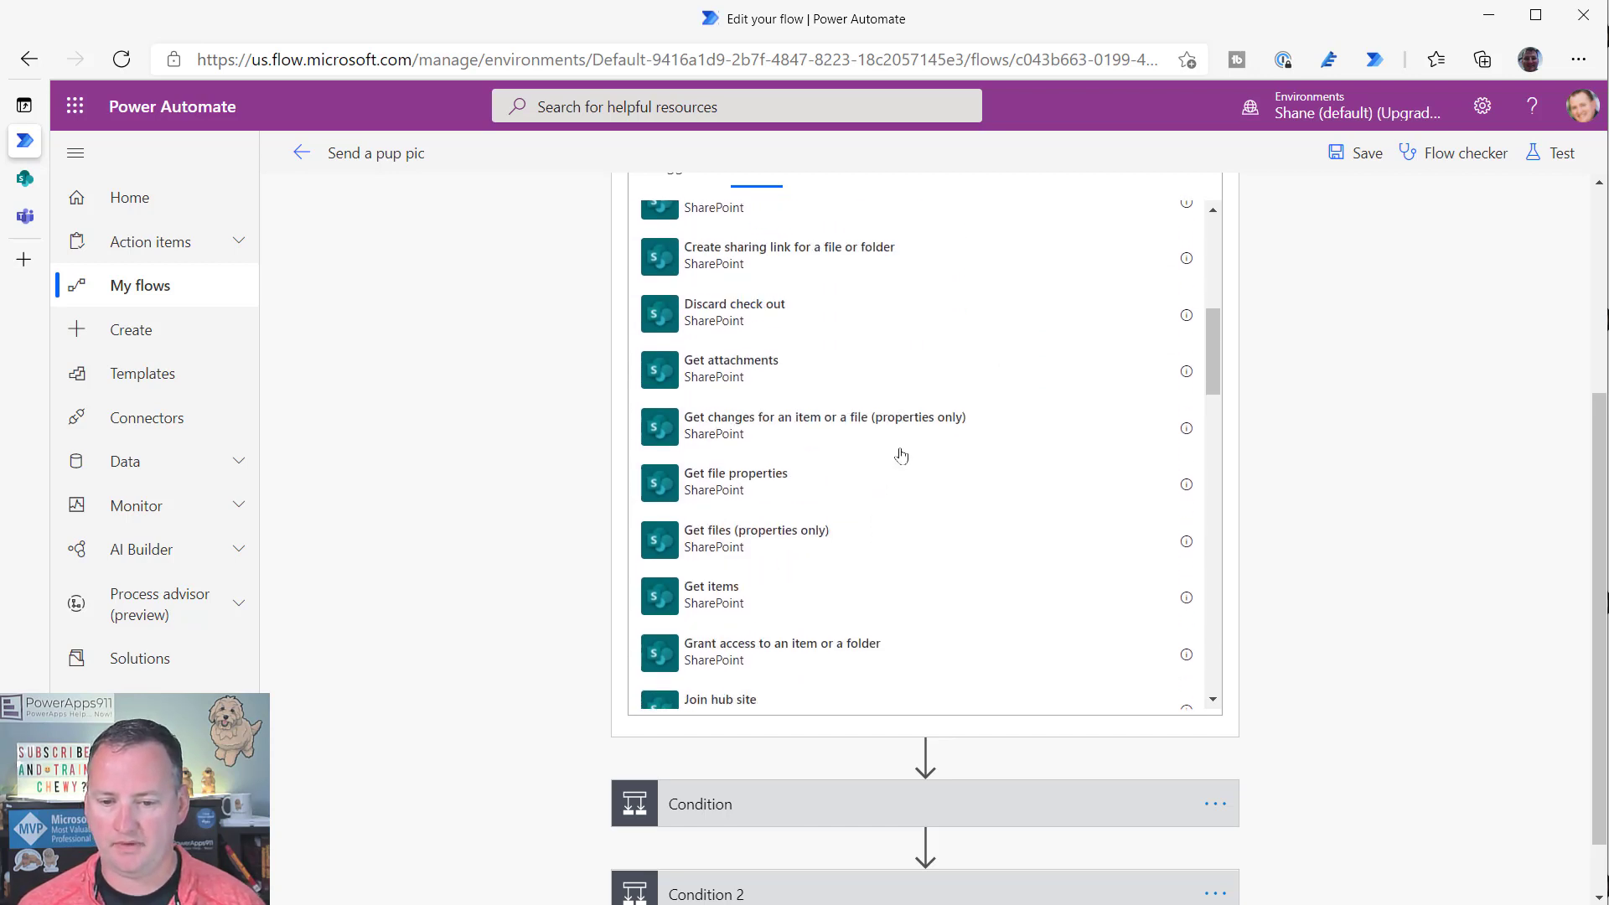
pyautogui.scroll(3, 1408, 344)
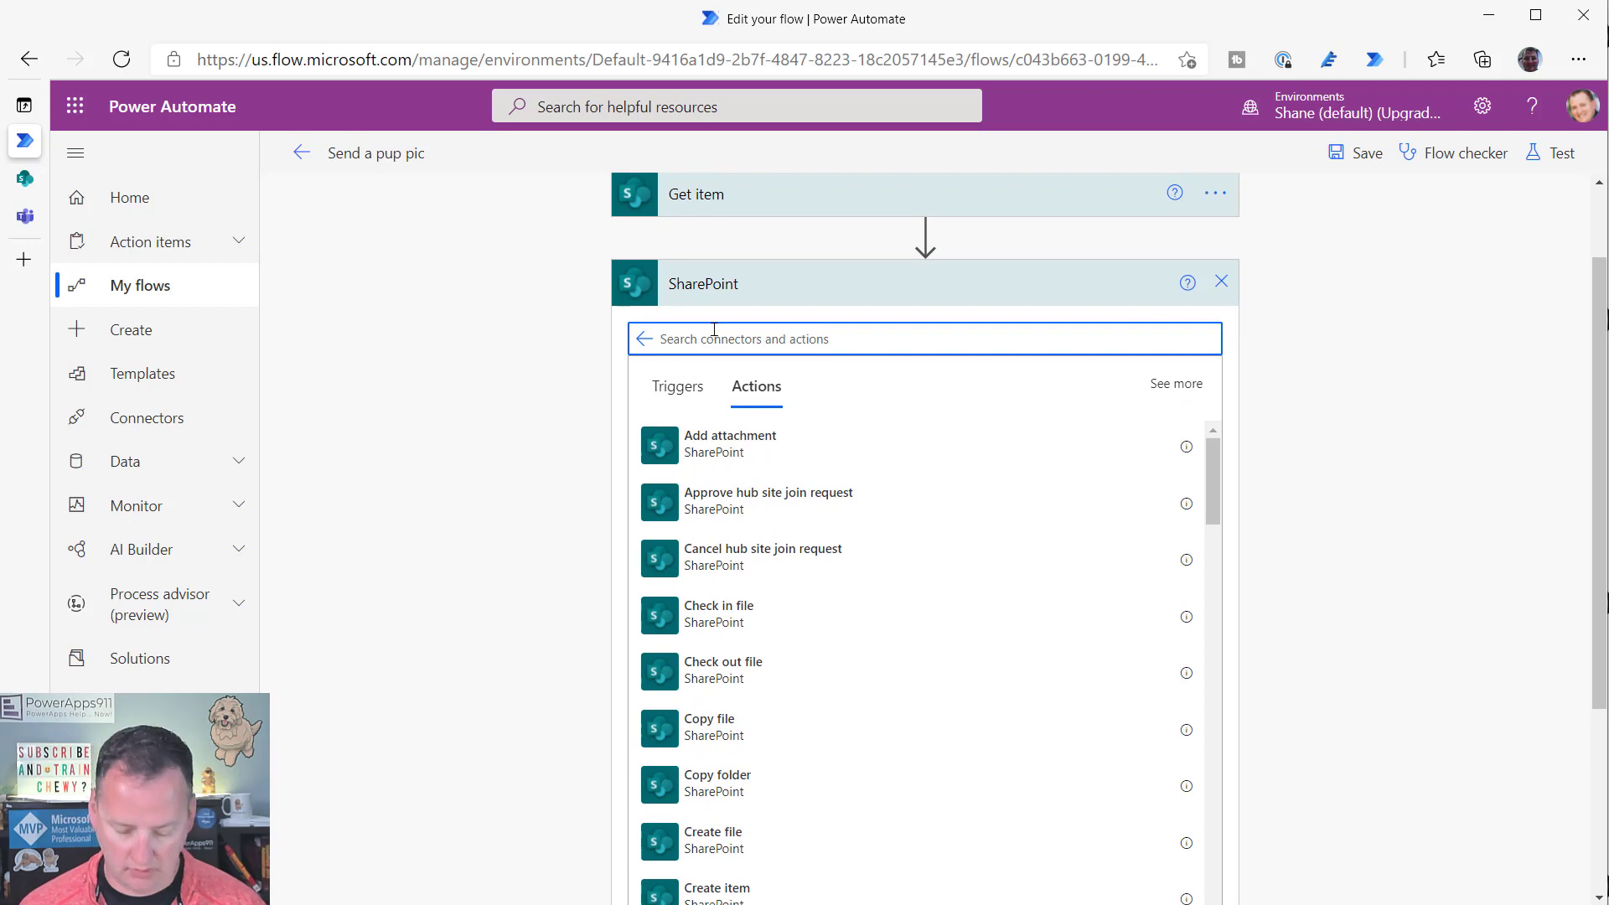
pyautogui.write('path')
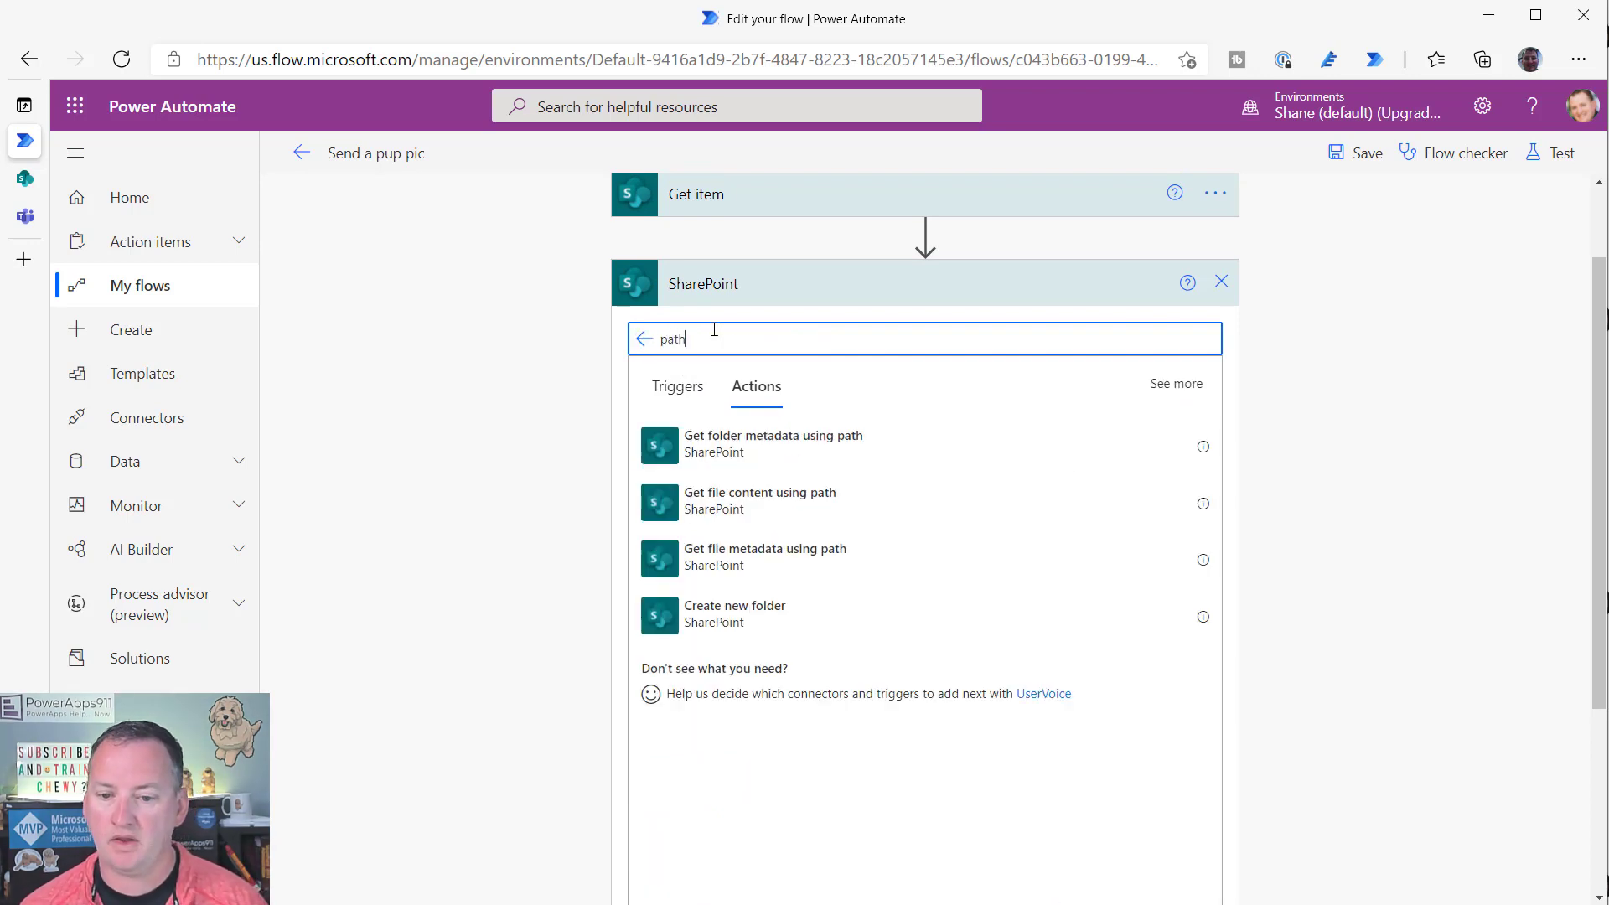
pyautogui.click(816, 567)
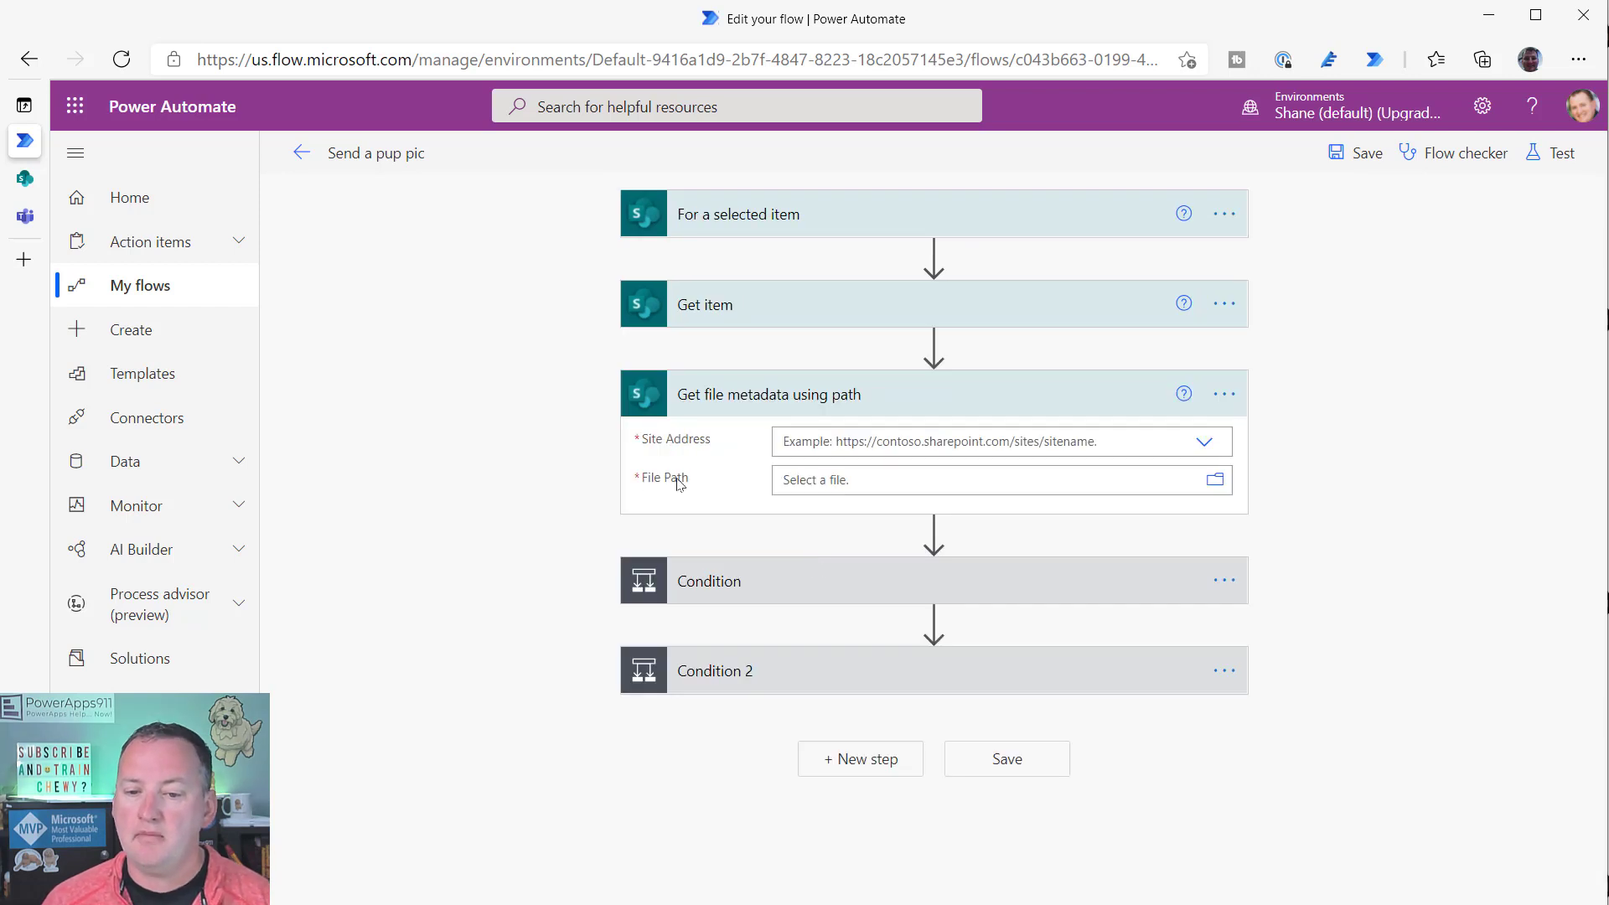
# - Set the file metadata action's site address to SharePoint Class and its file path to Clay the Dog.jpg in the Dogs folder
pyautogui.click(1204, 443)
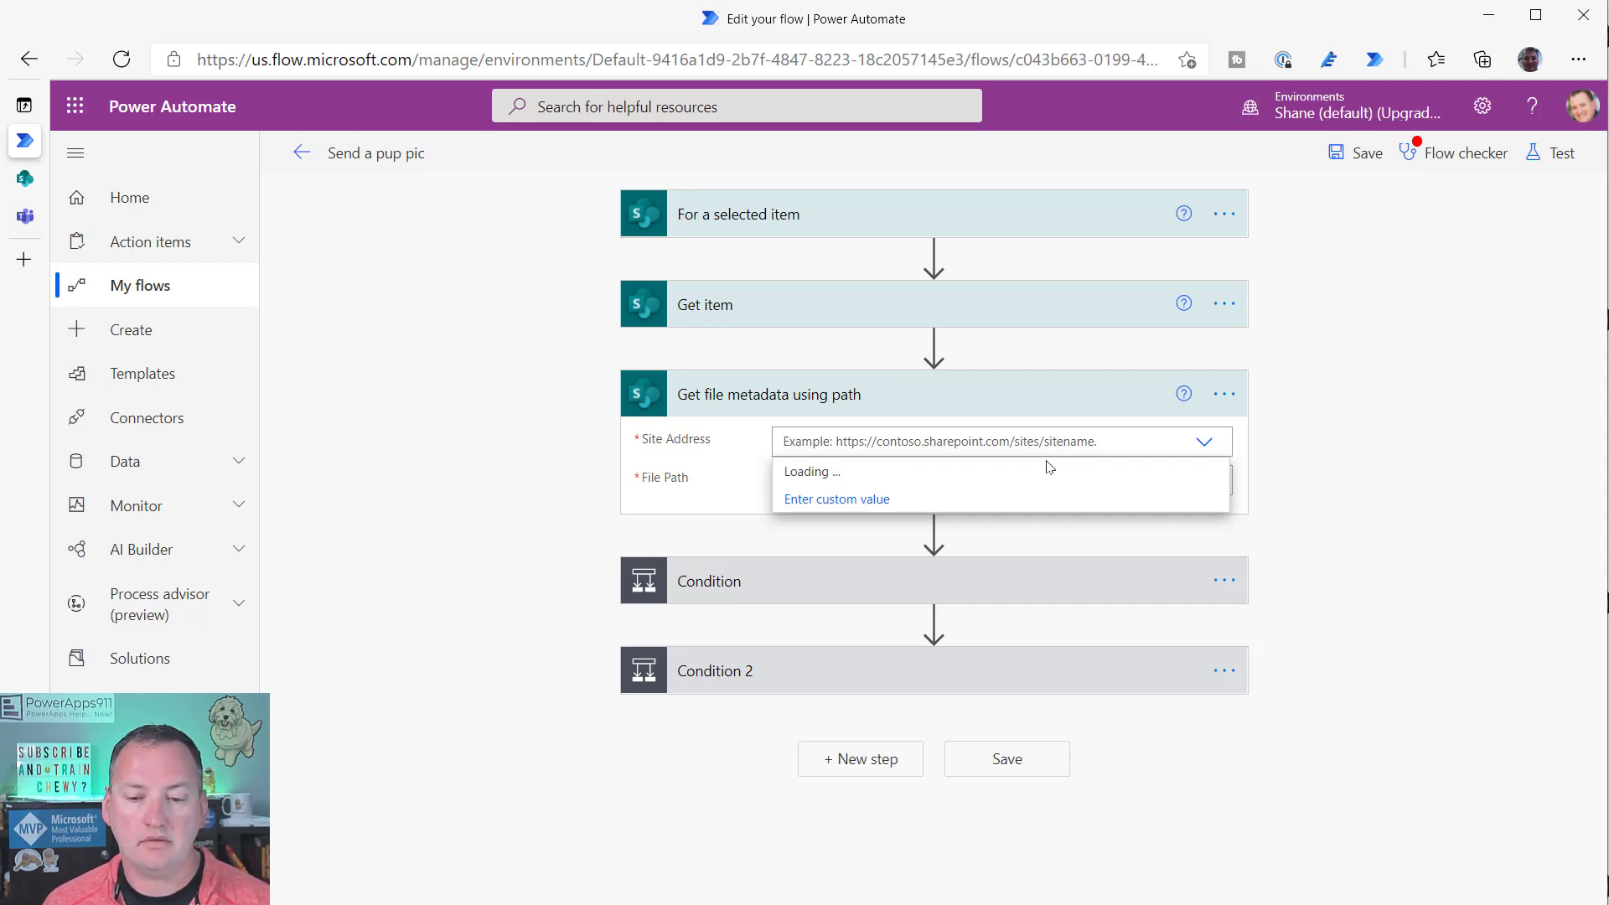
pyautogui.scroll(-2, 995, 631)
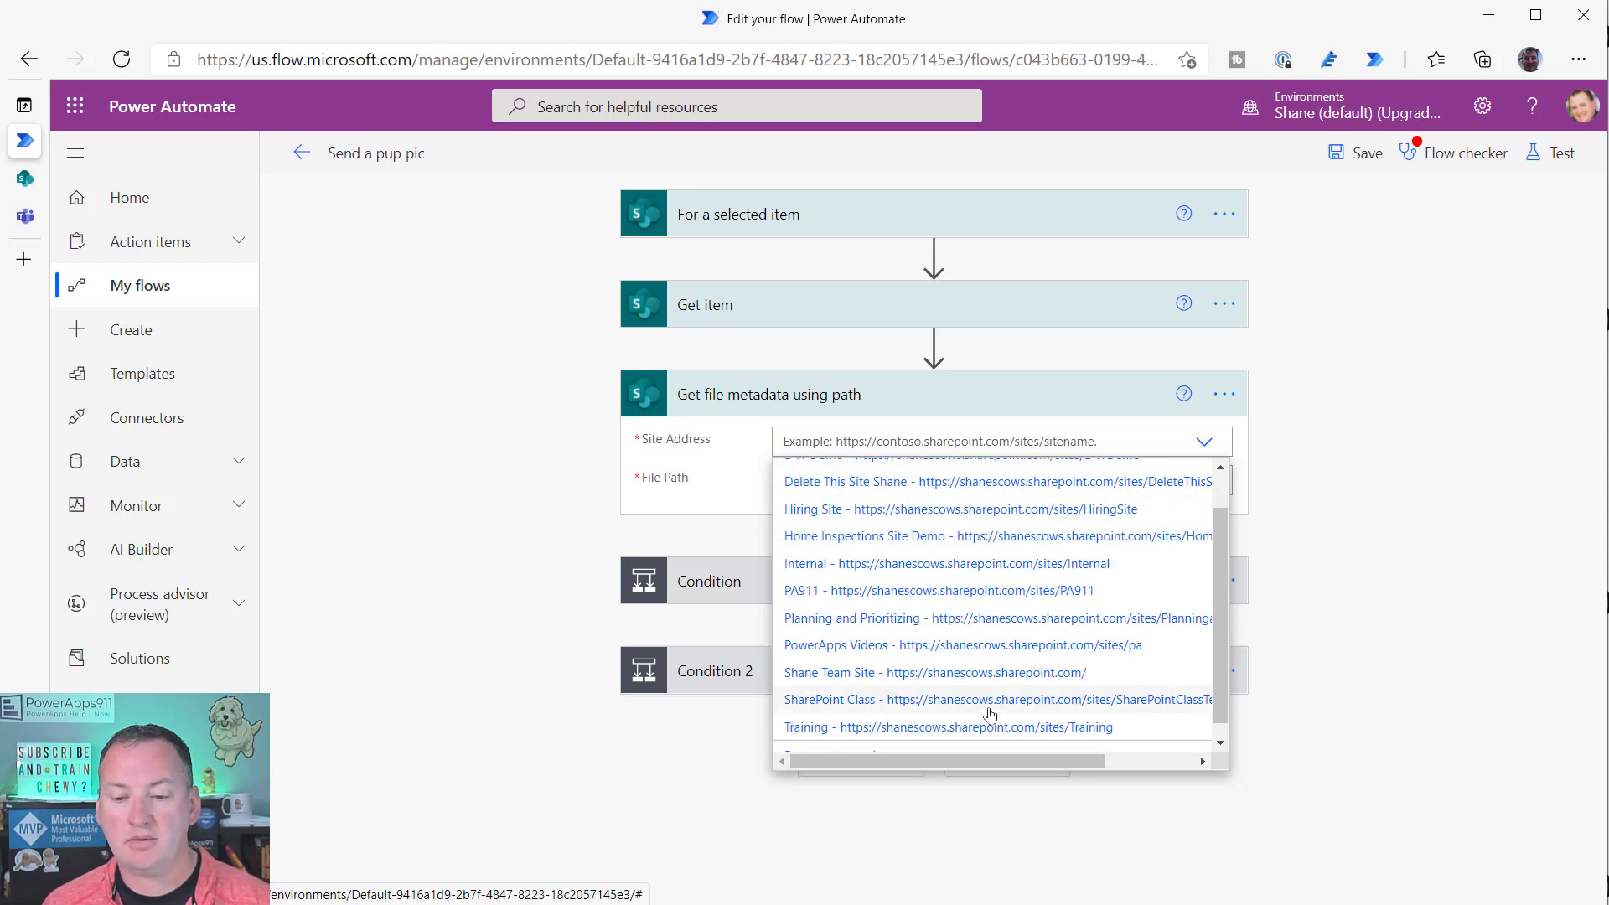
pyautogui.click(990, 711)
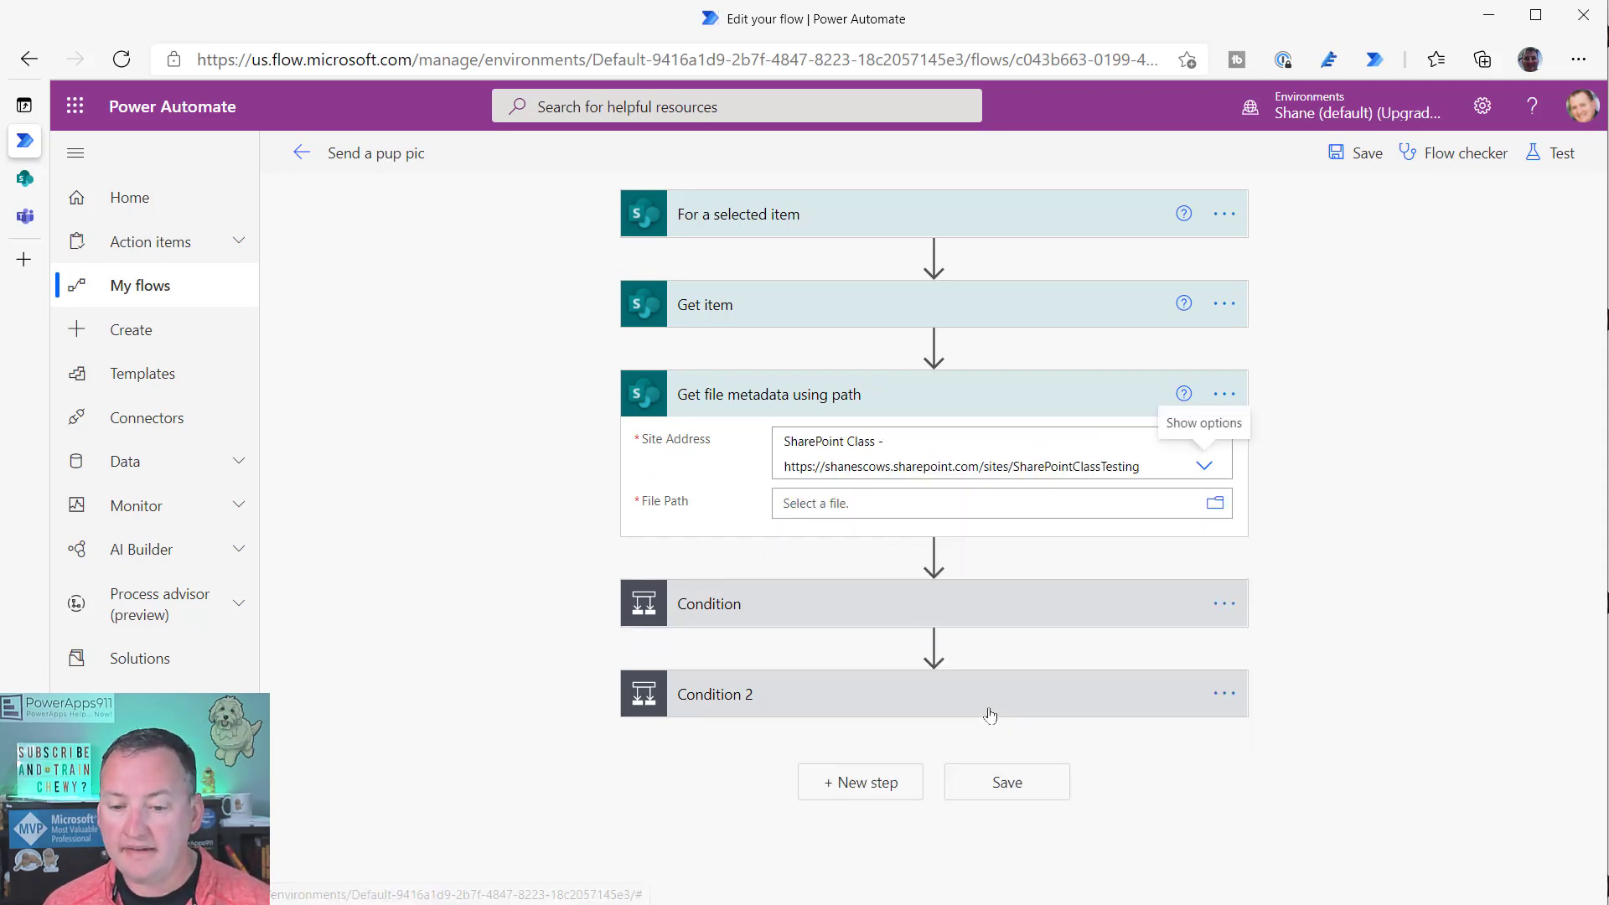
pyautogui.click(1214, 507)
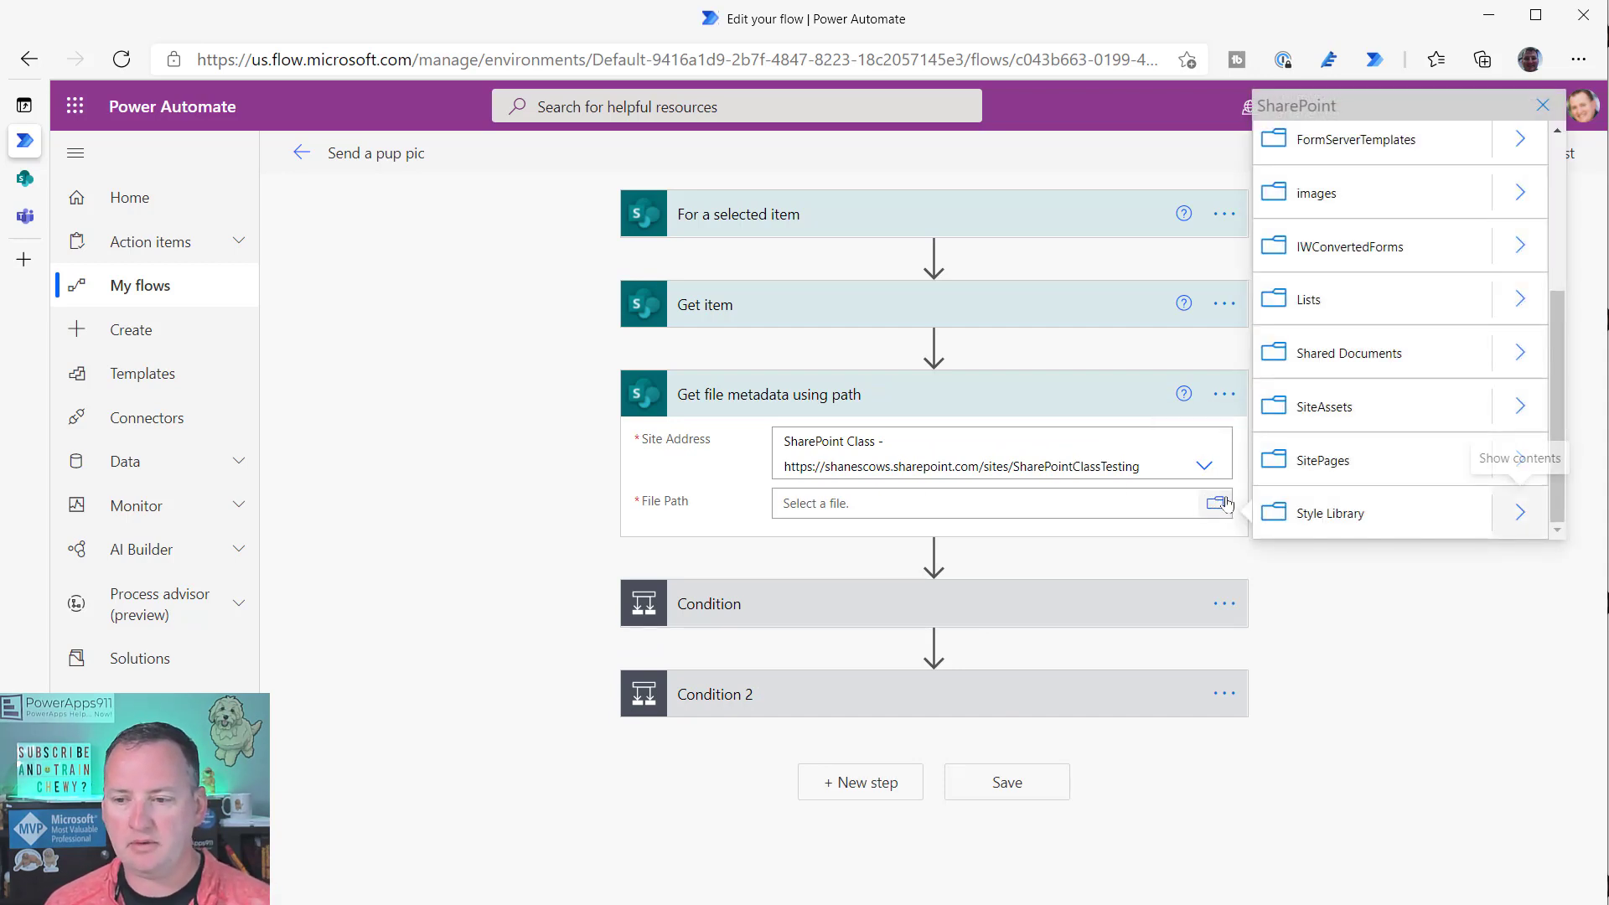
pyautogui.scroll(3, 1435, 344)
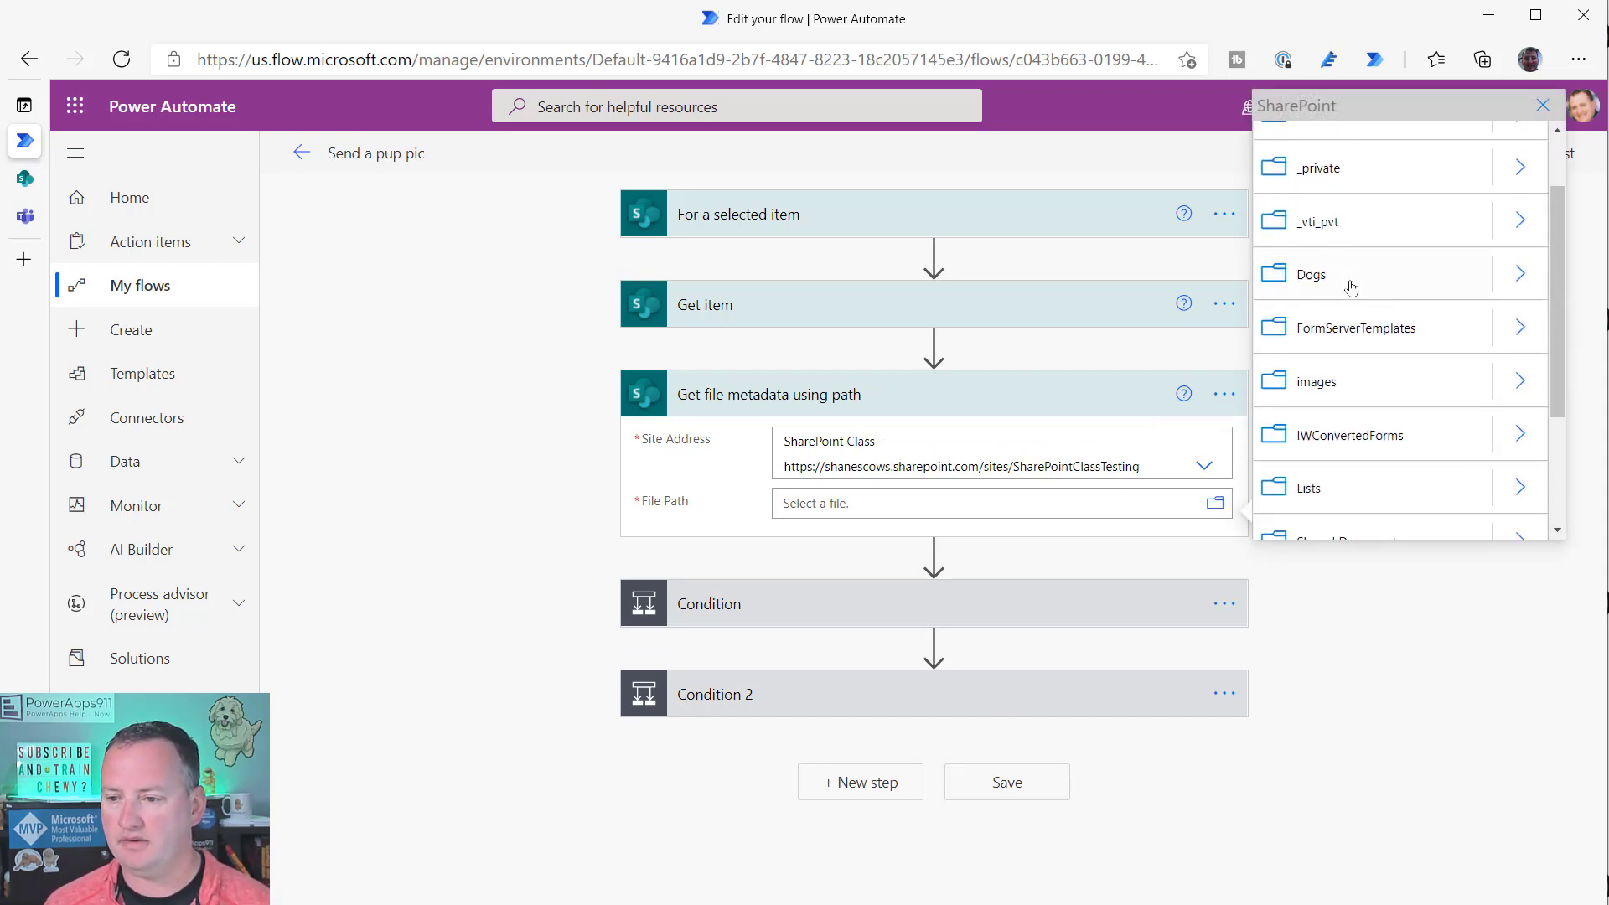
pyautogui.click(1520, 277)
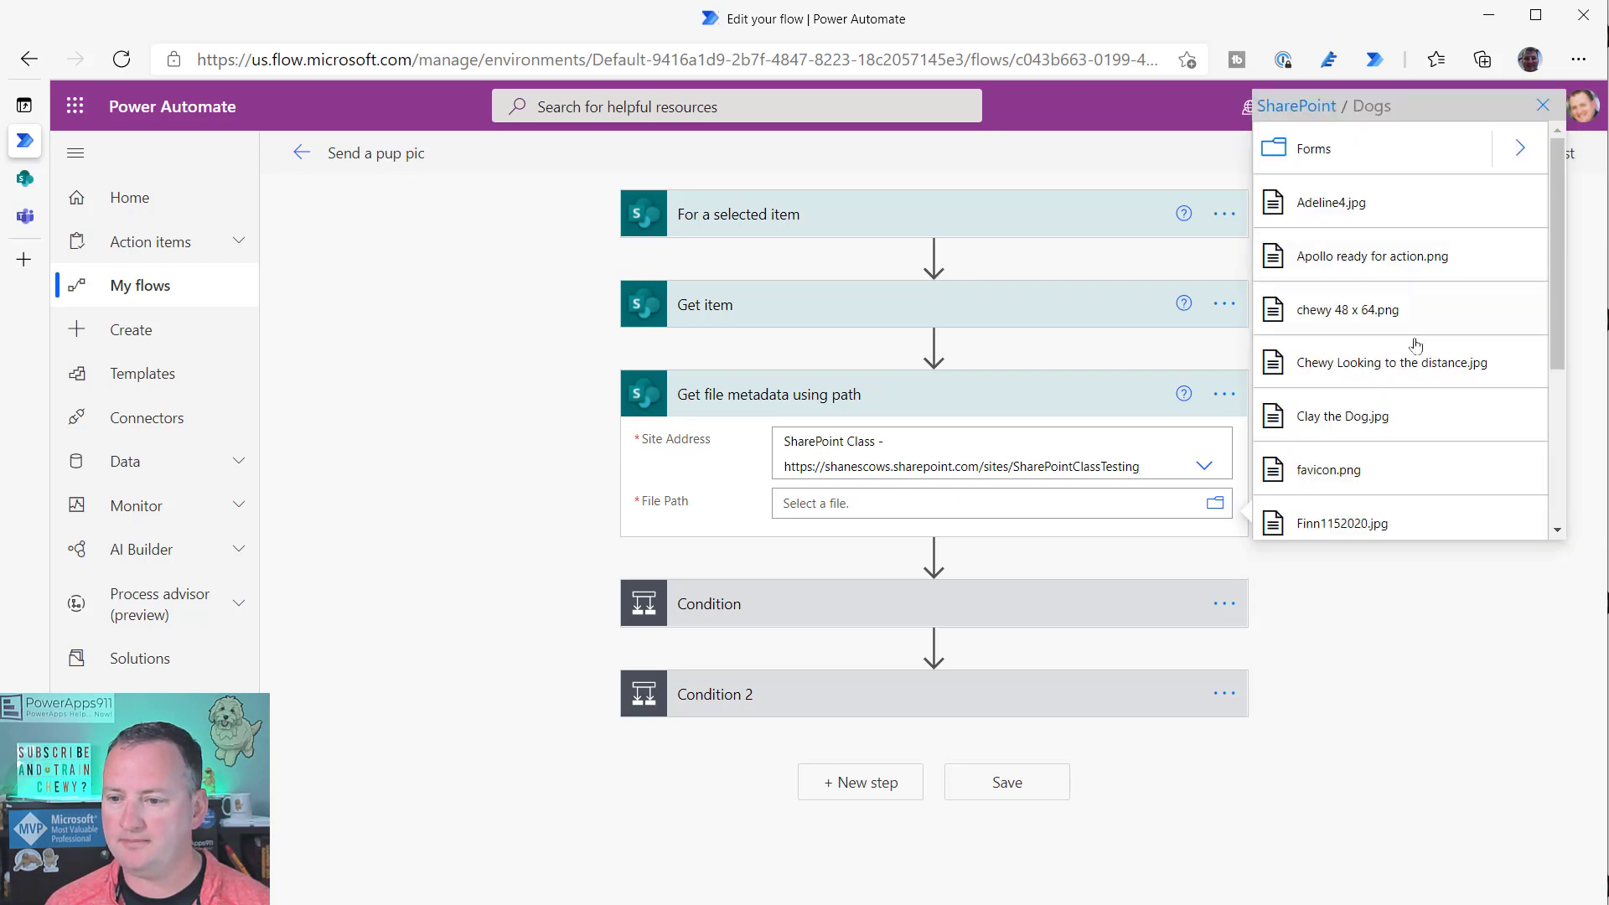
pyautogui.click(1345, 416)
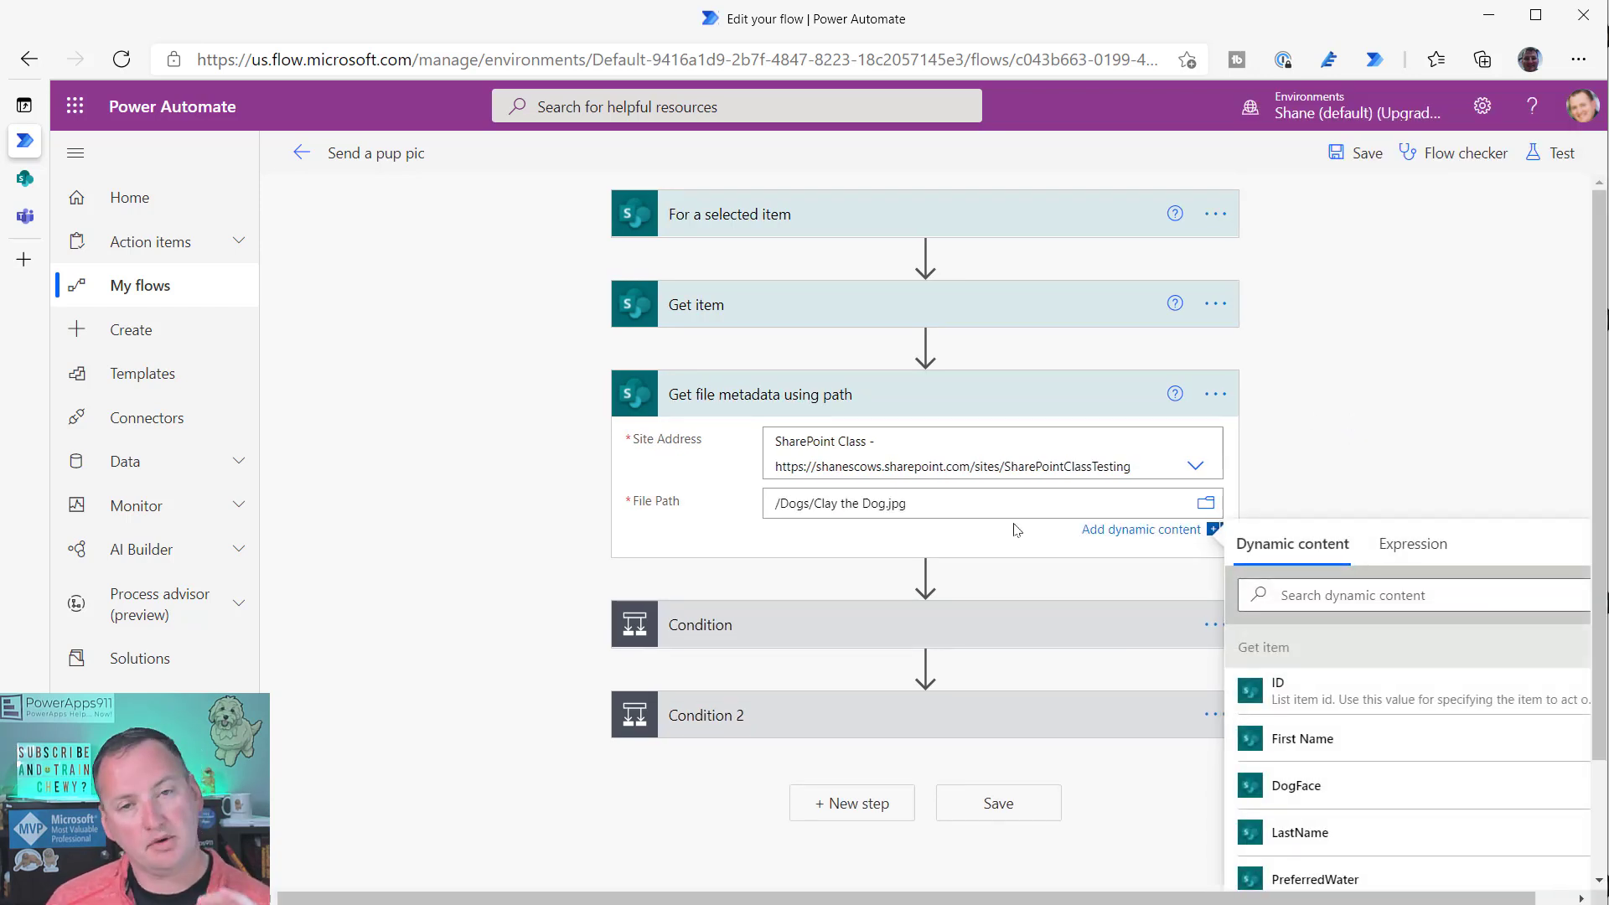
# - Peek at the code of Get file metadata using path to examine its path parameter, and collapse the action
pyautogui.click(1215, 394)
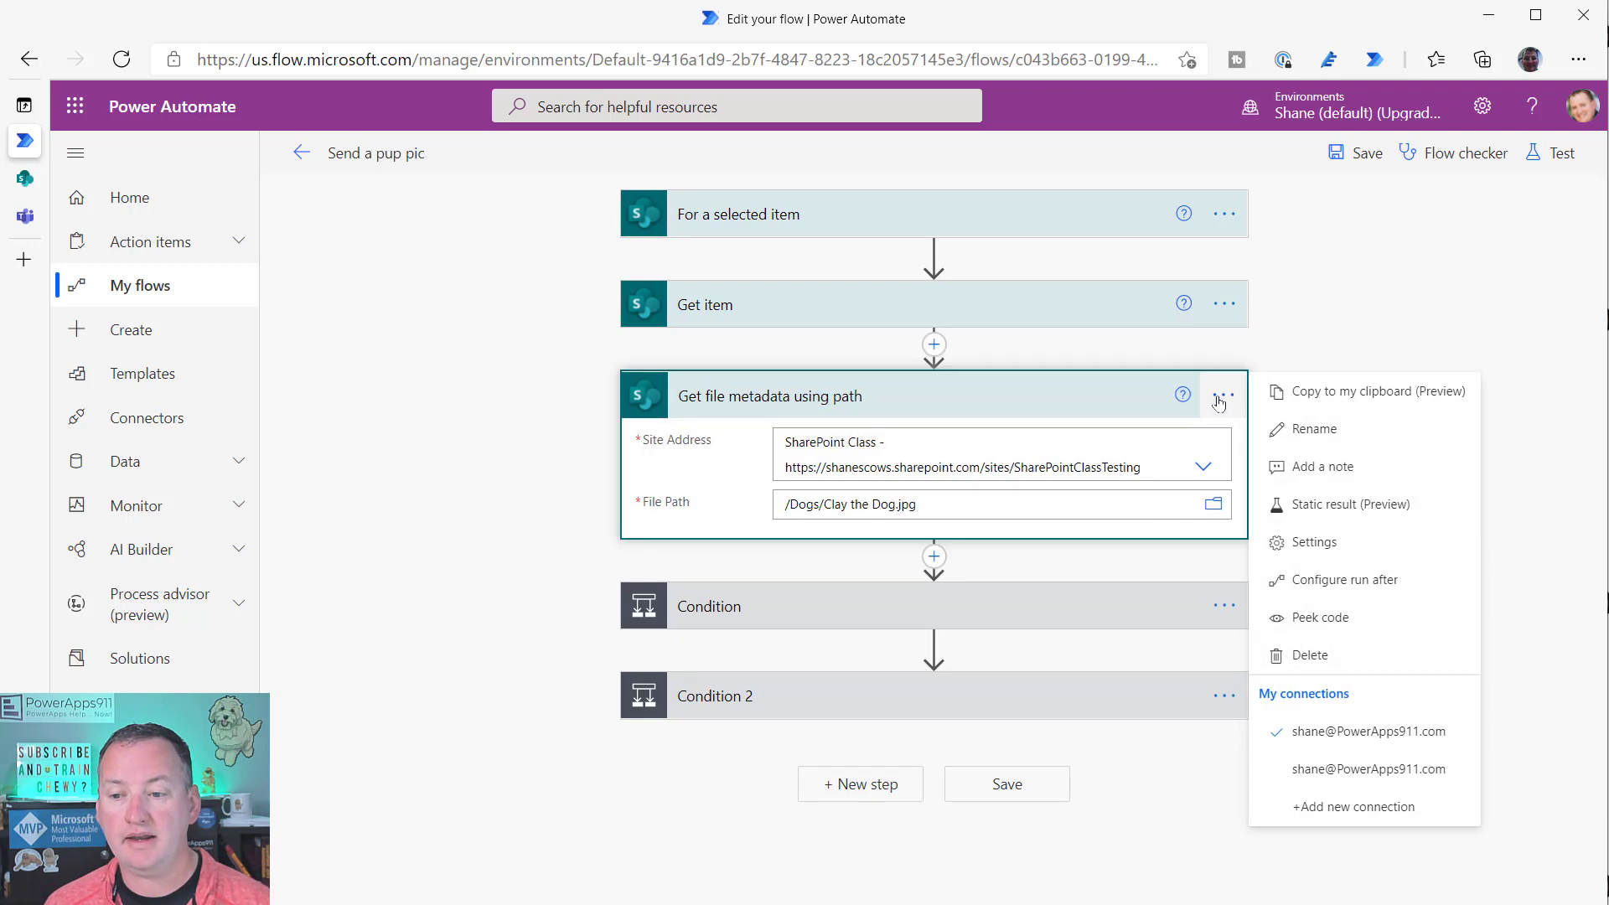
pyautogui.click(1318, 620)
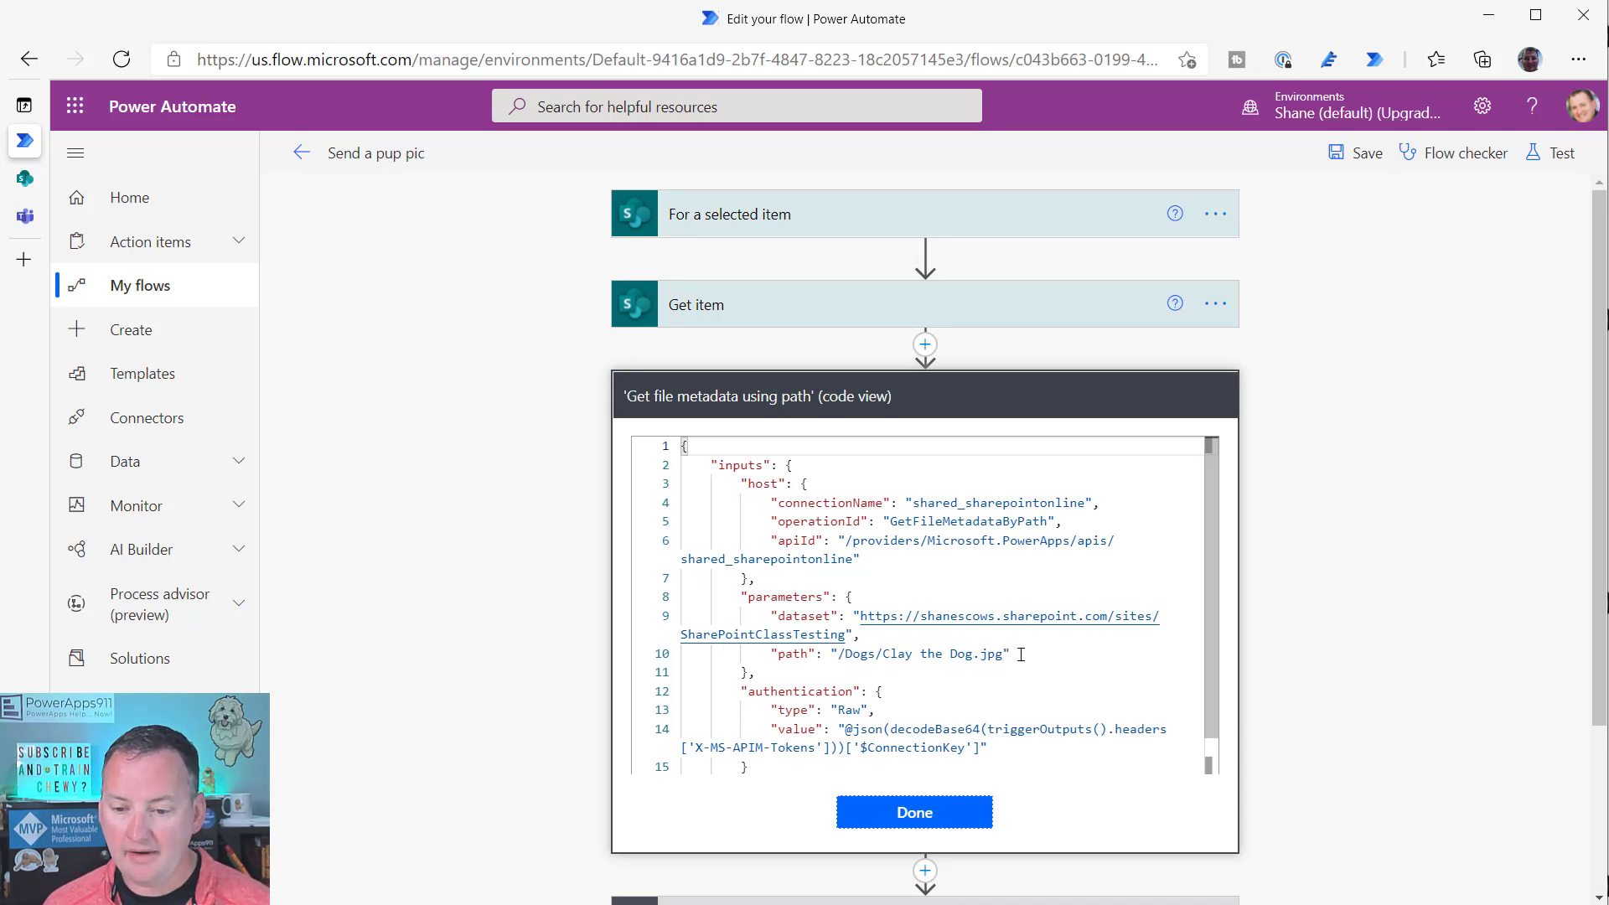
pyautogui.moveTo(1021, 654); pyautogui.dragTo(832, 656)
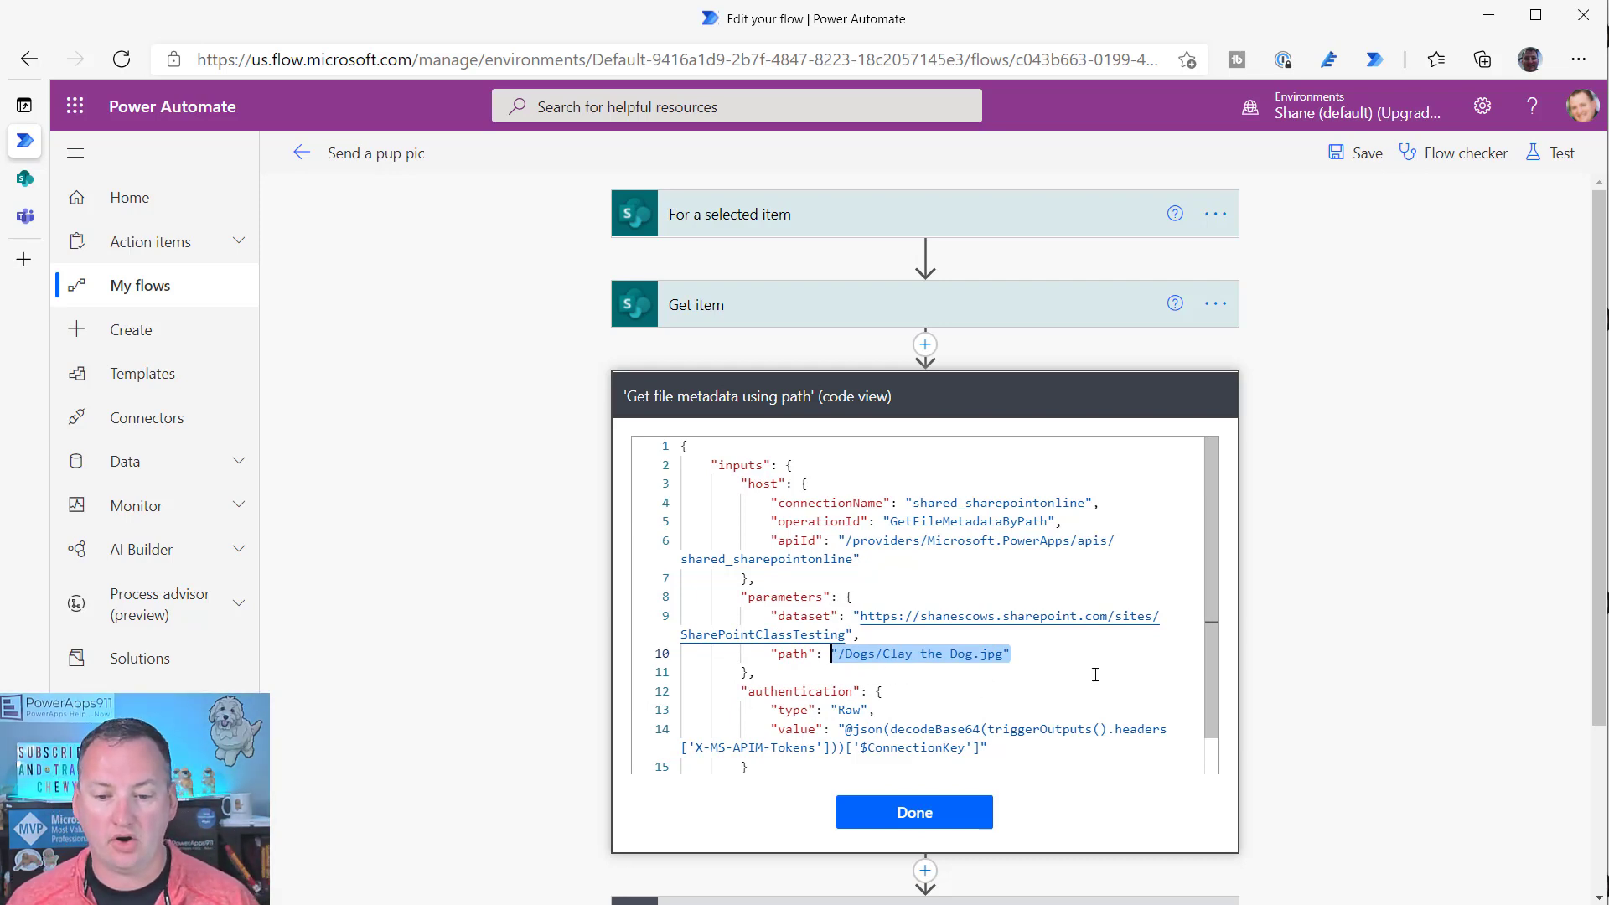
pyautogui.click(944, 813)
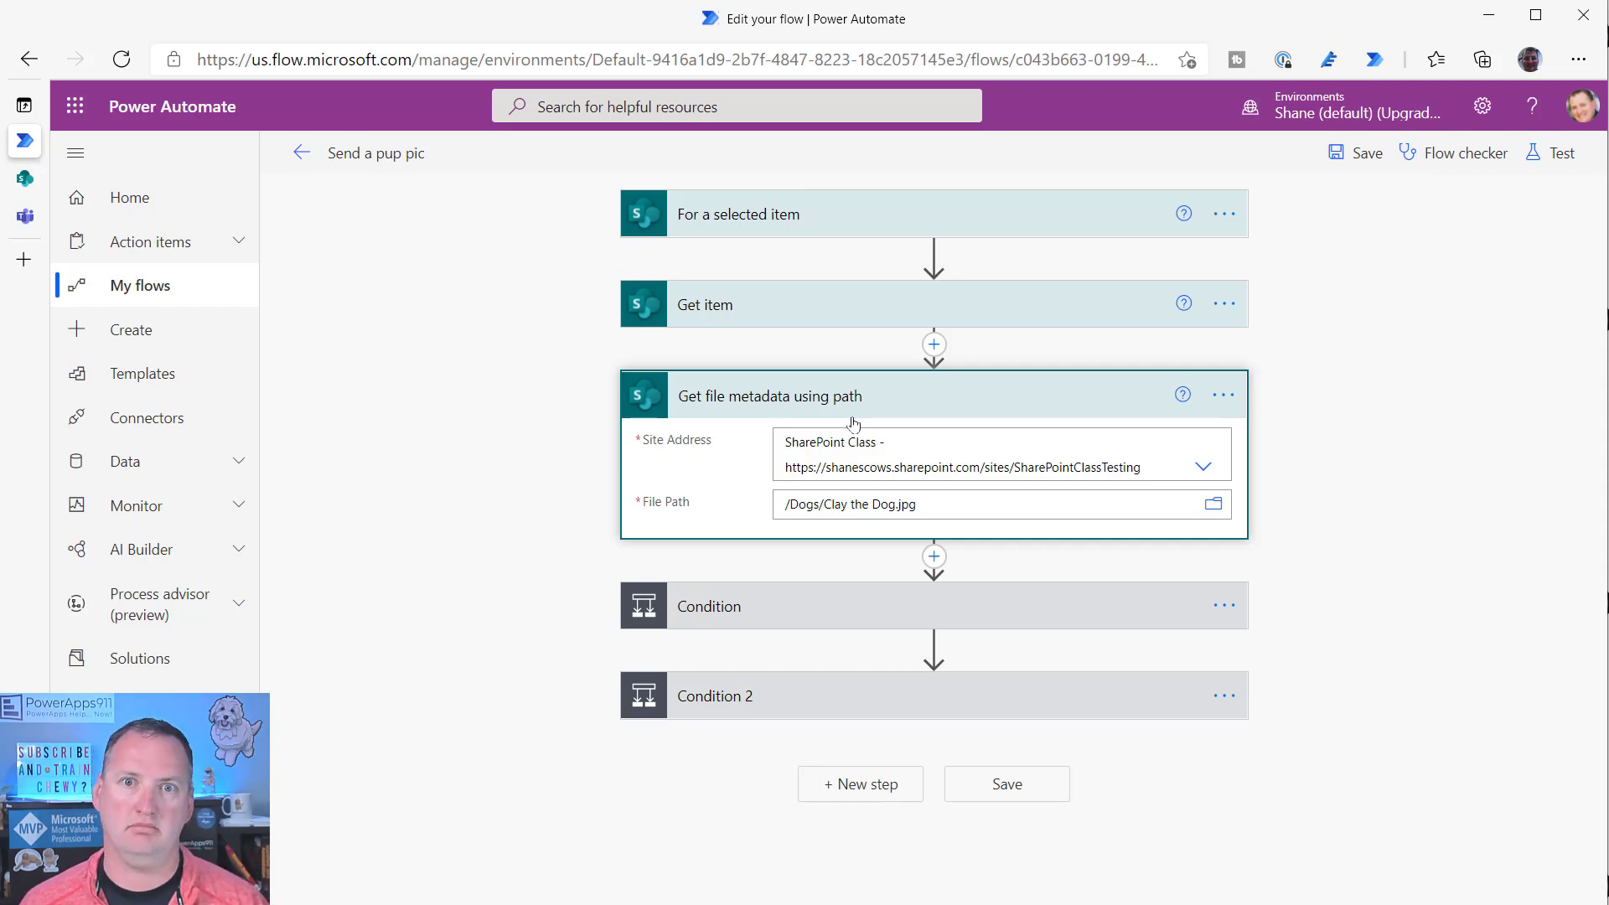
pyautogui.click(865, 441)
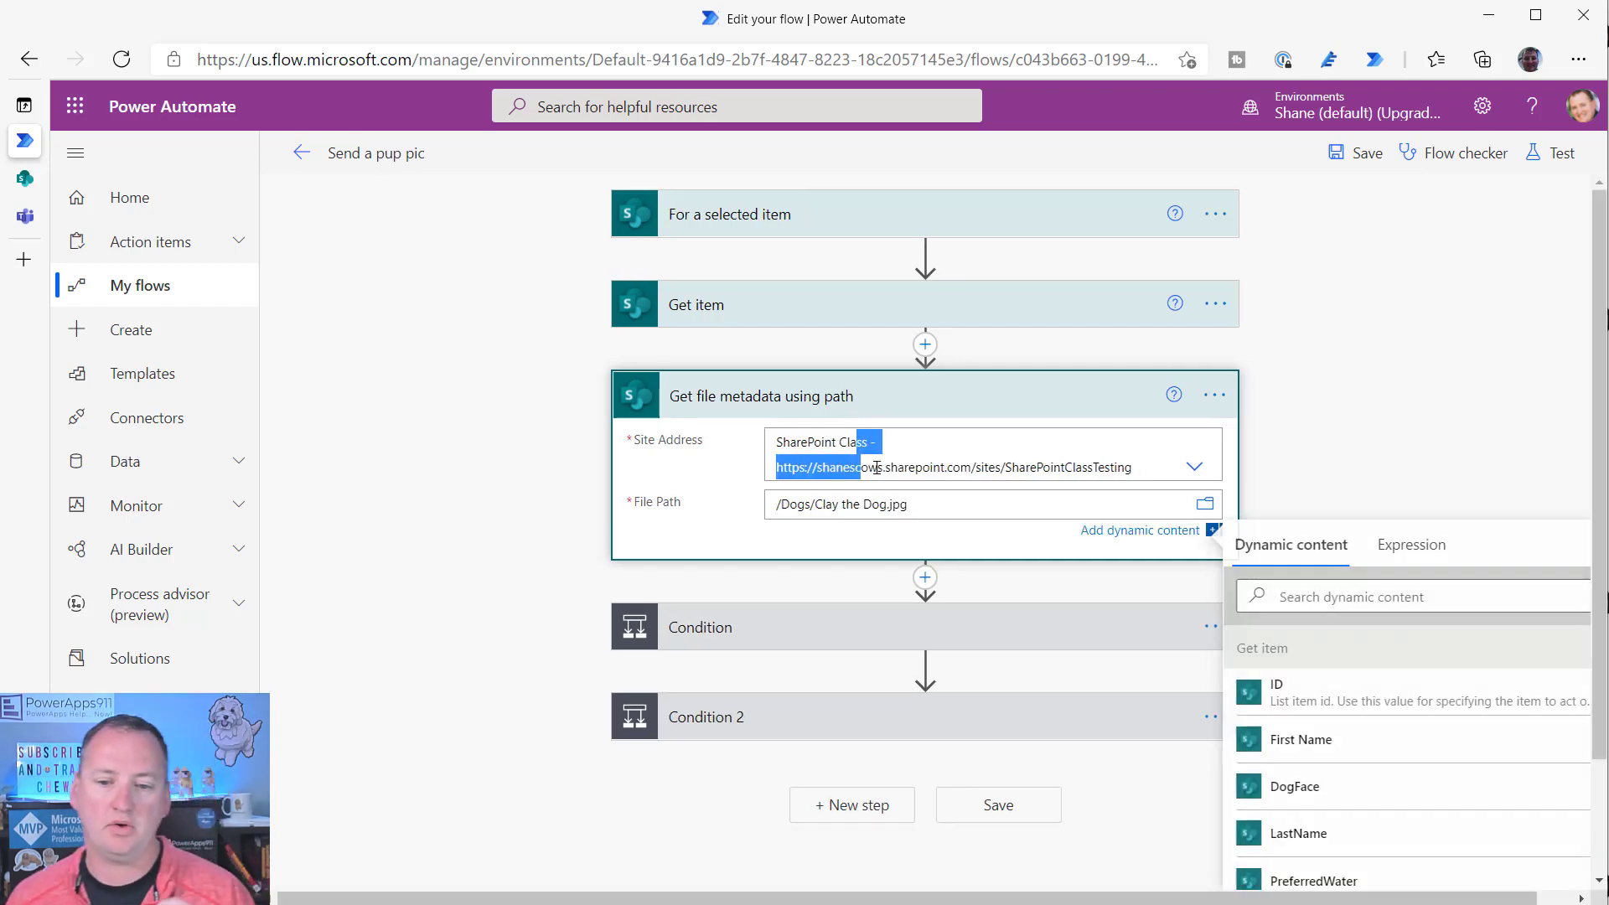
pyautogui.click(938, 409)
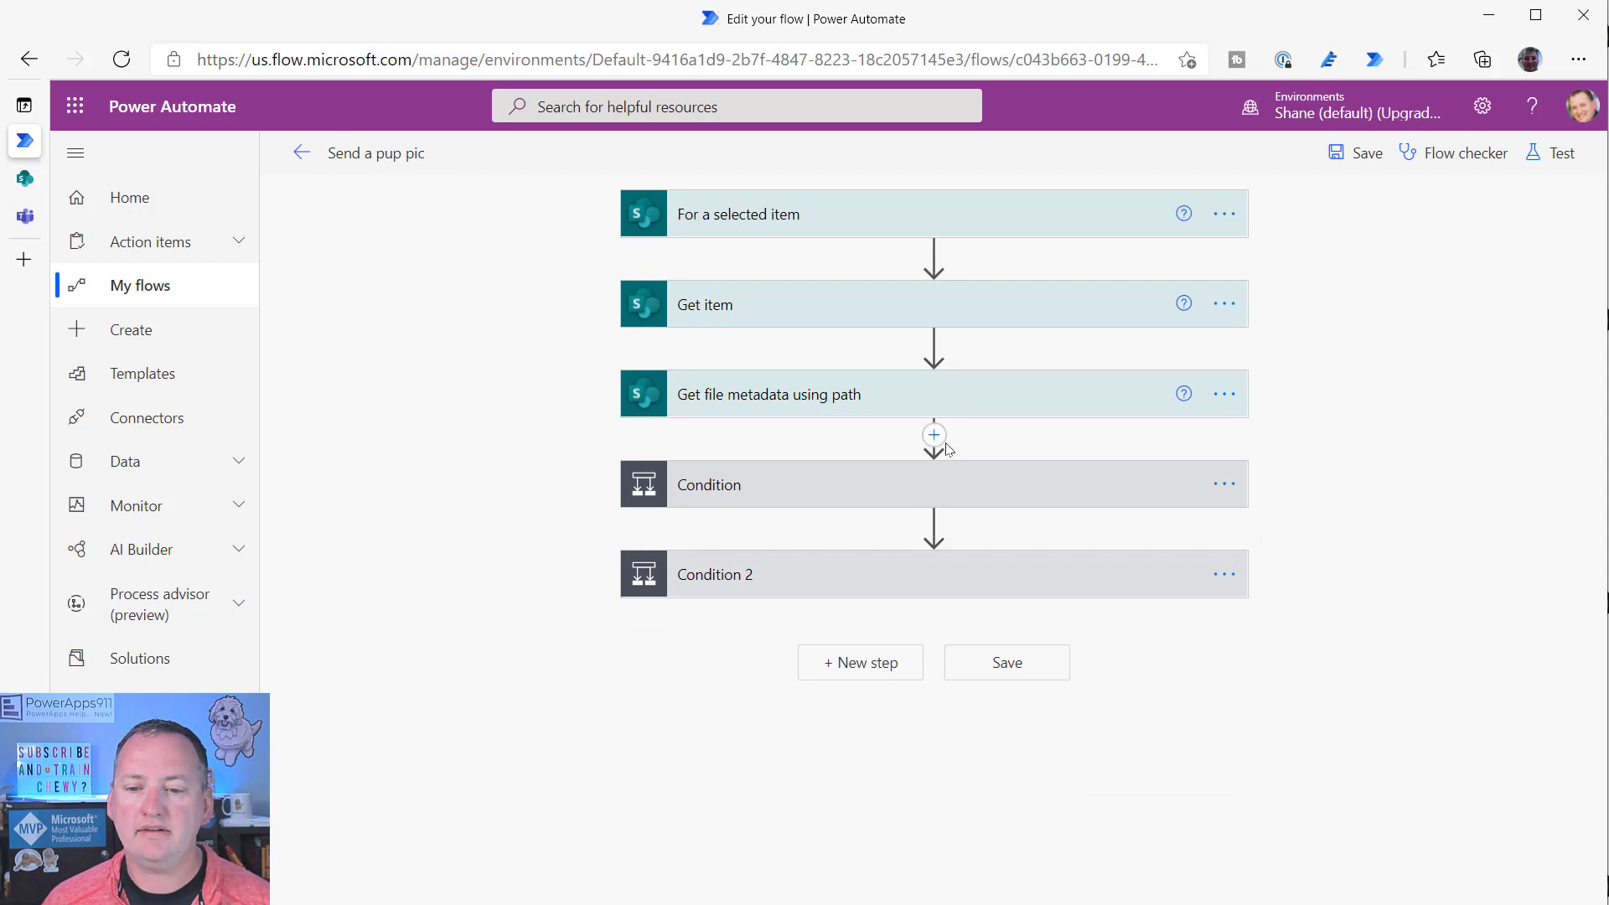
# - Insert a SharePoint Get file properties action between Get file metadata using path and Condition
pyautogui.click(934, 435)
pyautogui.click(919, 466)
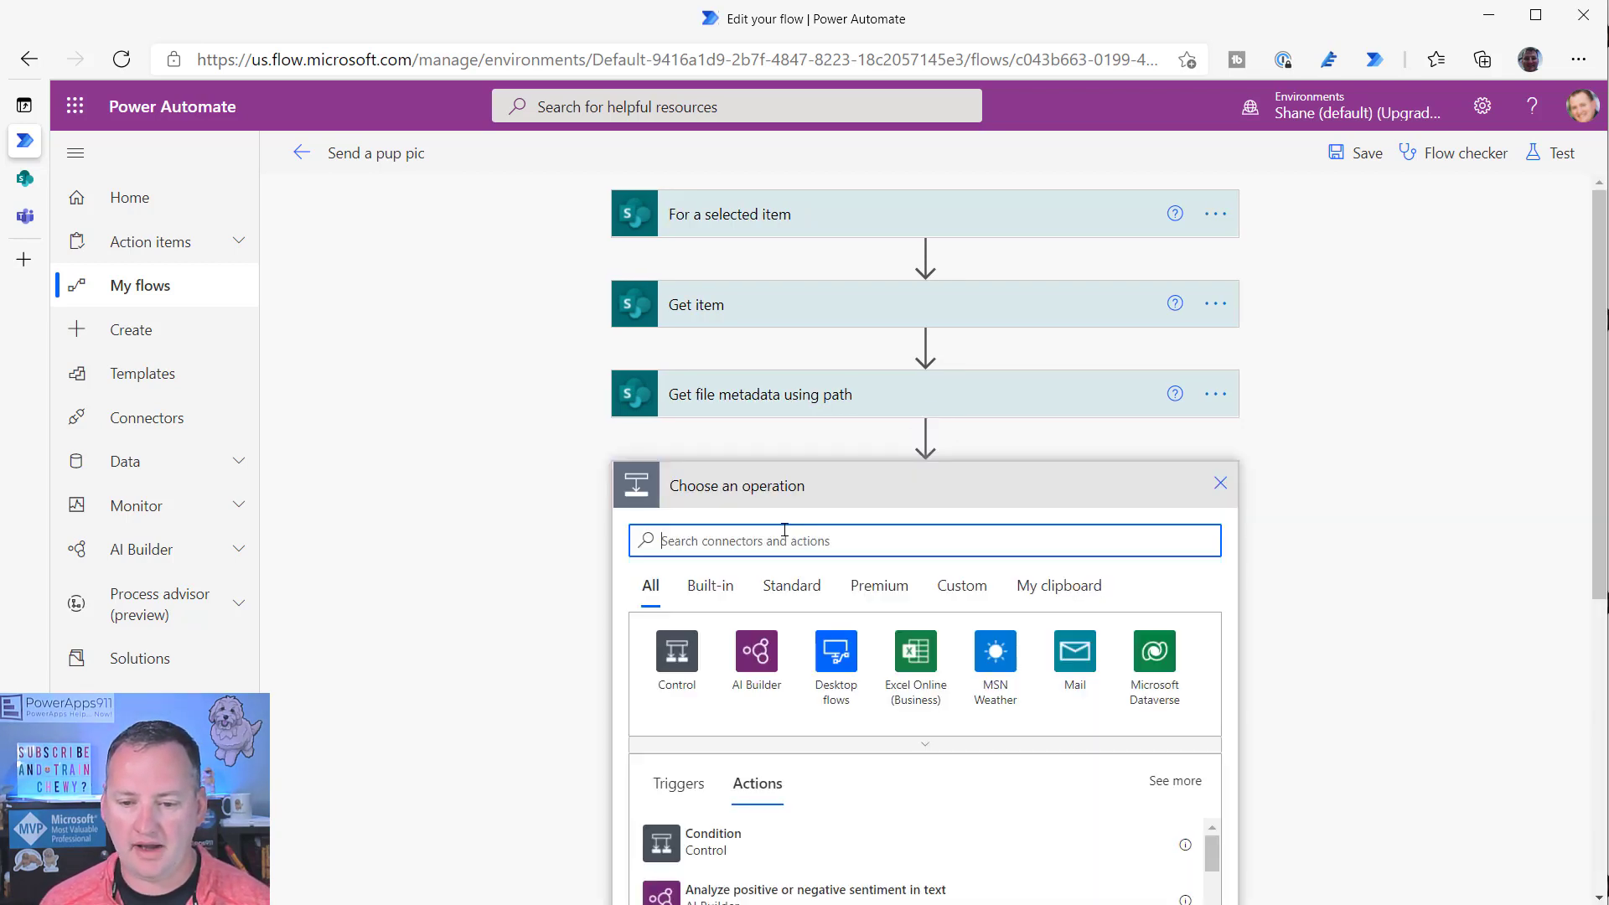
pyautogui.write('sharepoint')
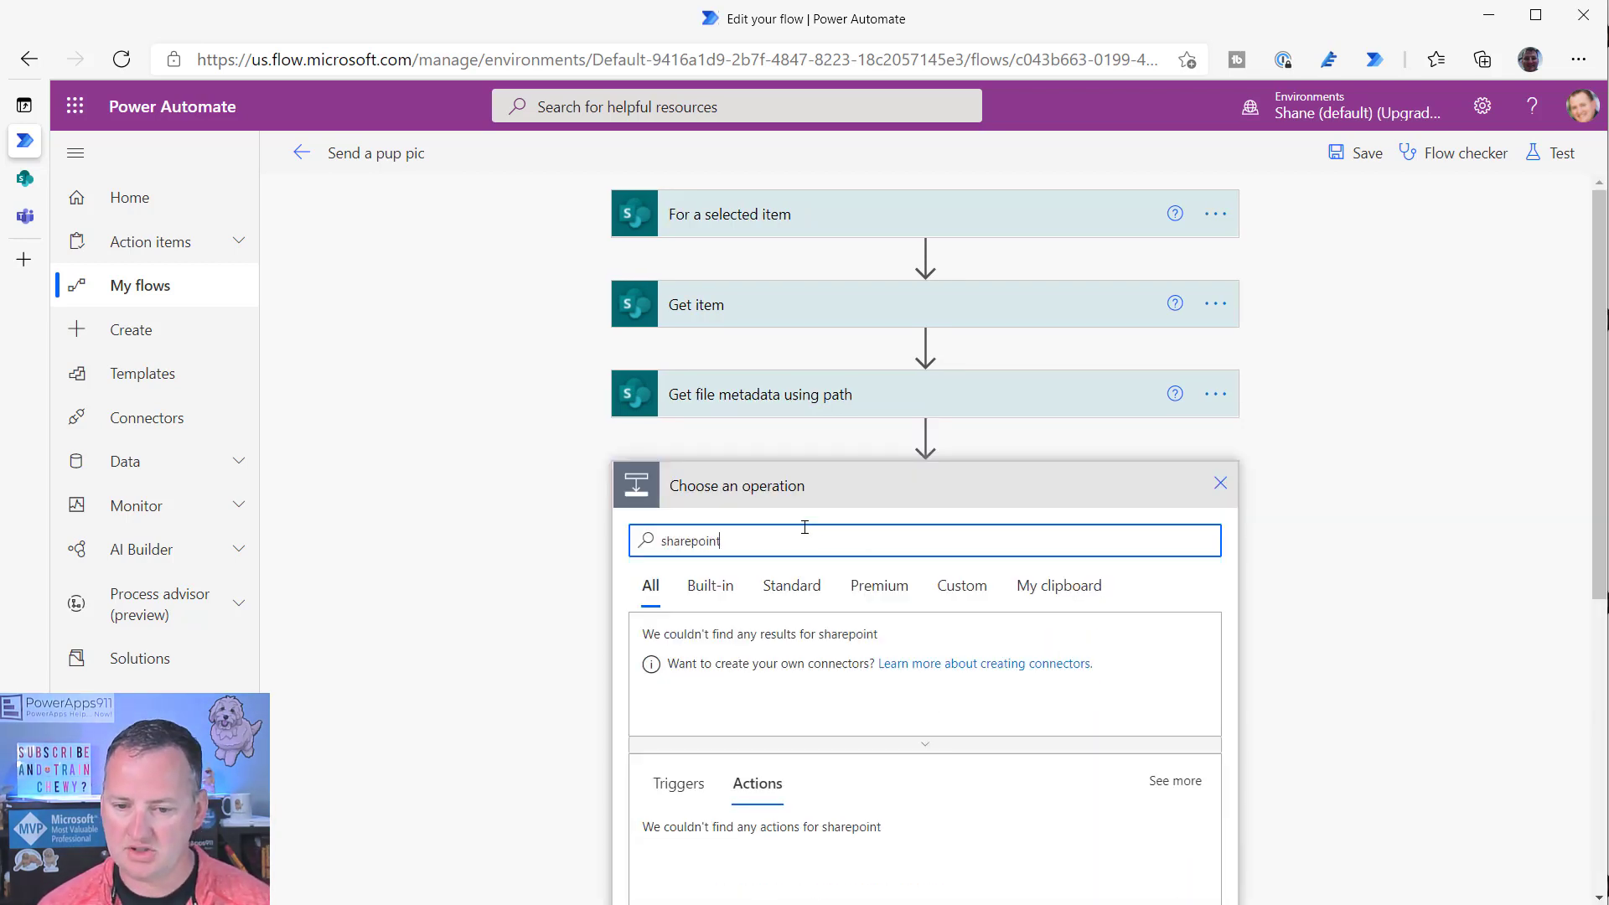
pyautogui.click(698, 647)
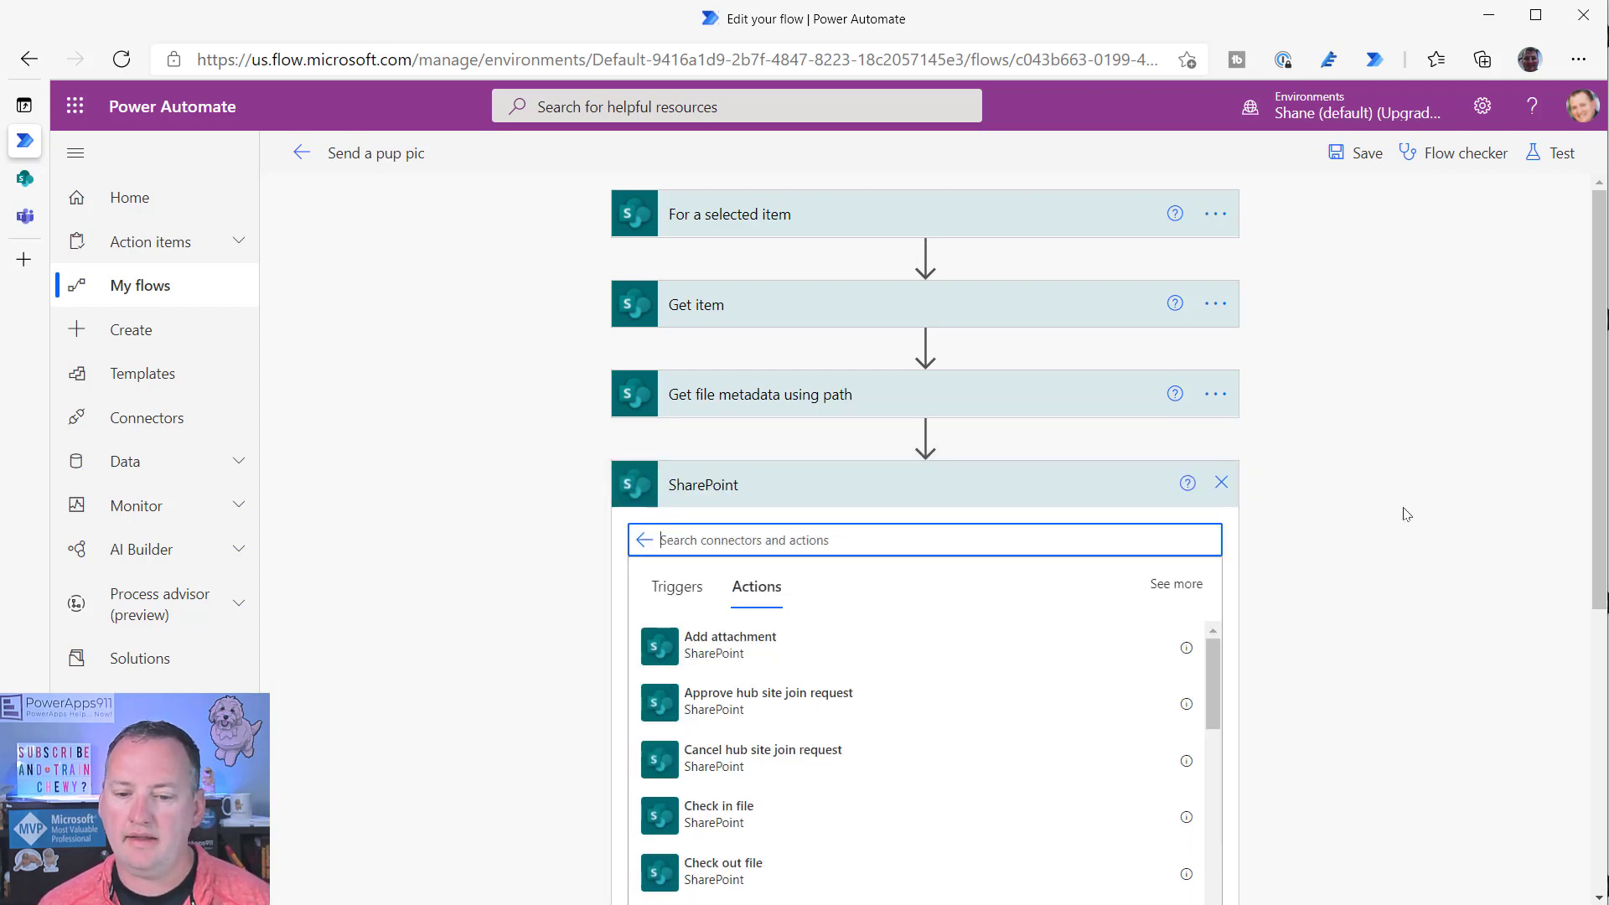
pyautogui.scroll(-5, 938, 564)
pyautogui.scroll(-2, 817, 520)
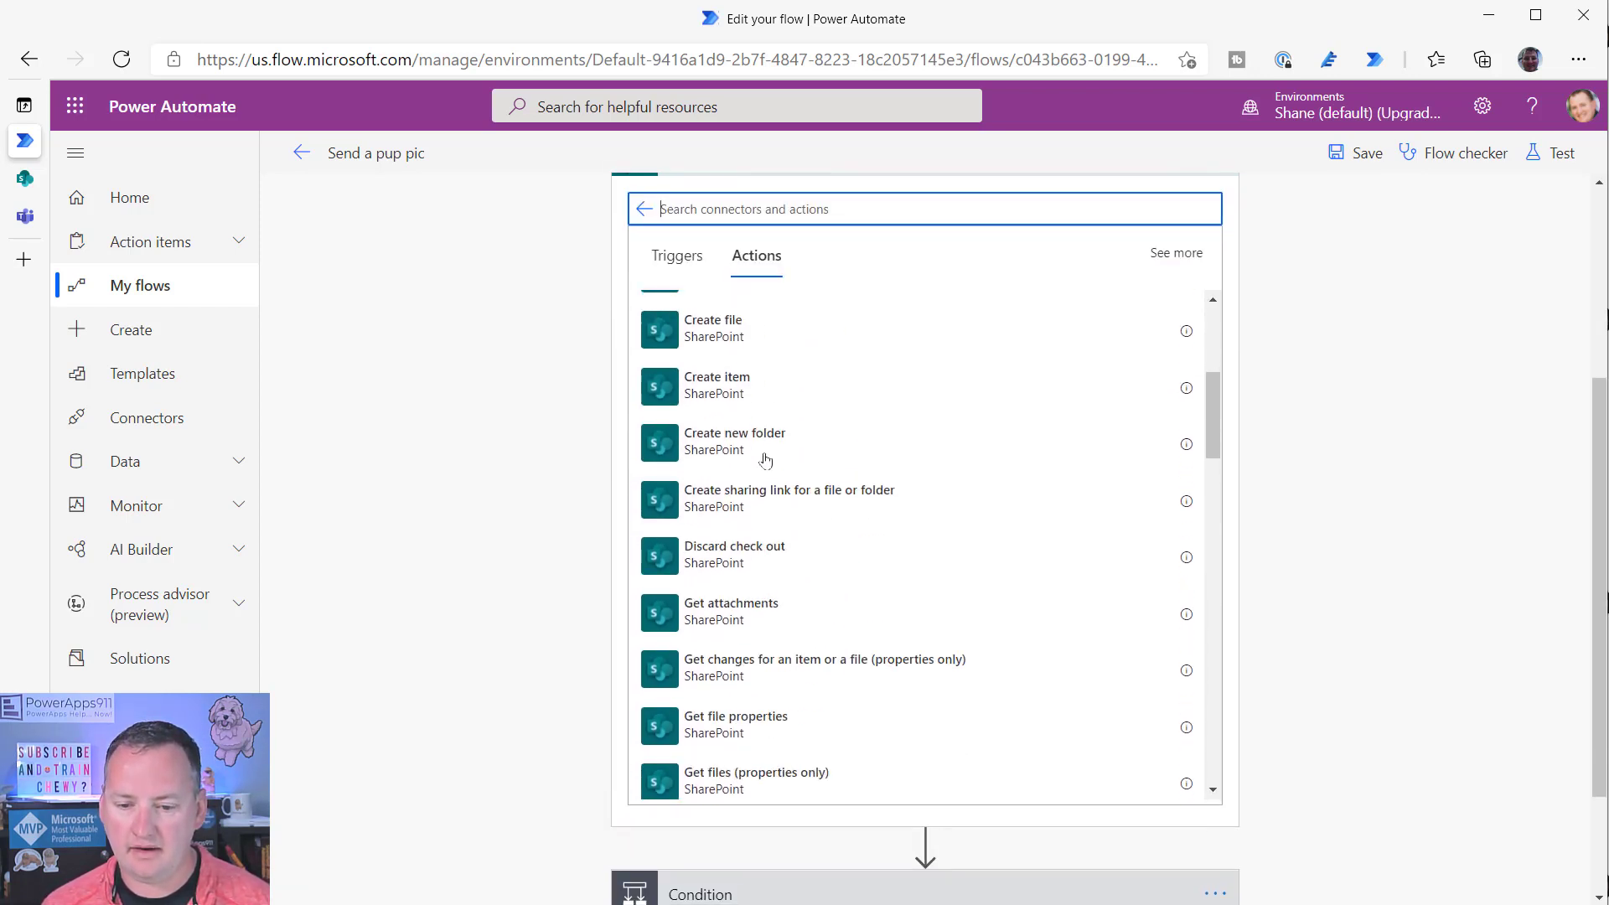
pyautogui.scroll(-1, 765, 460)
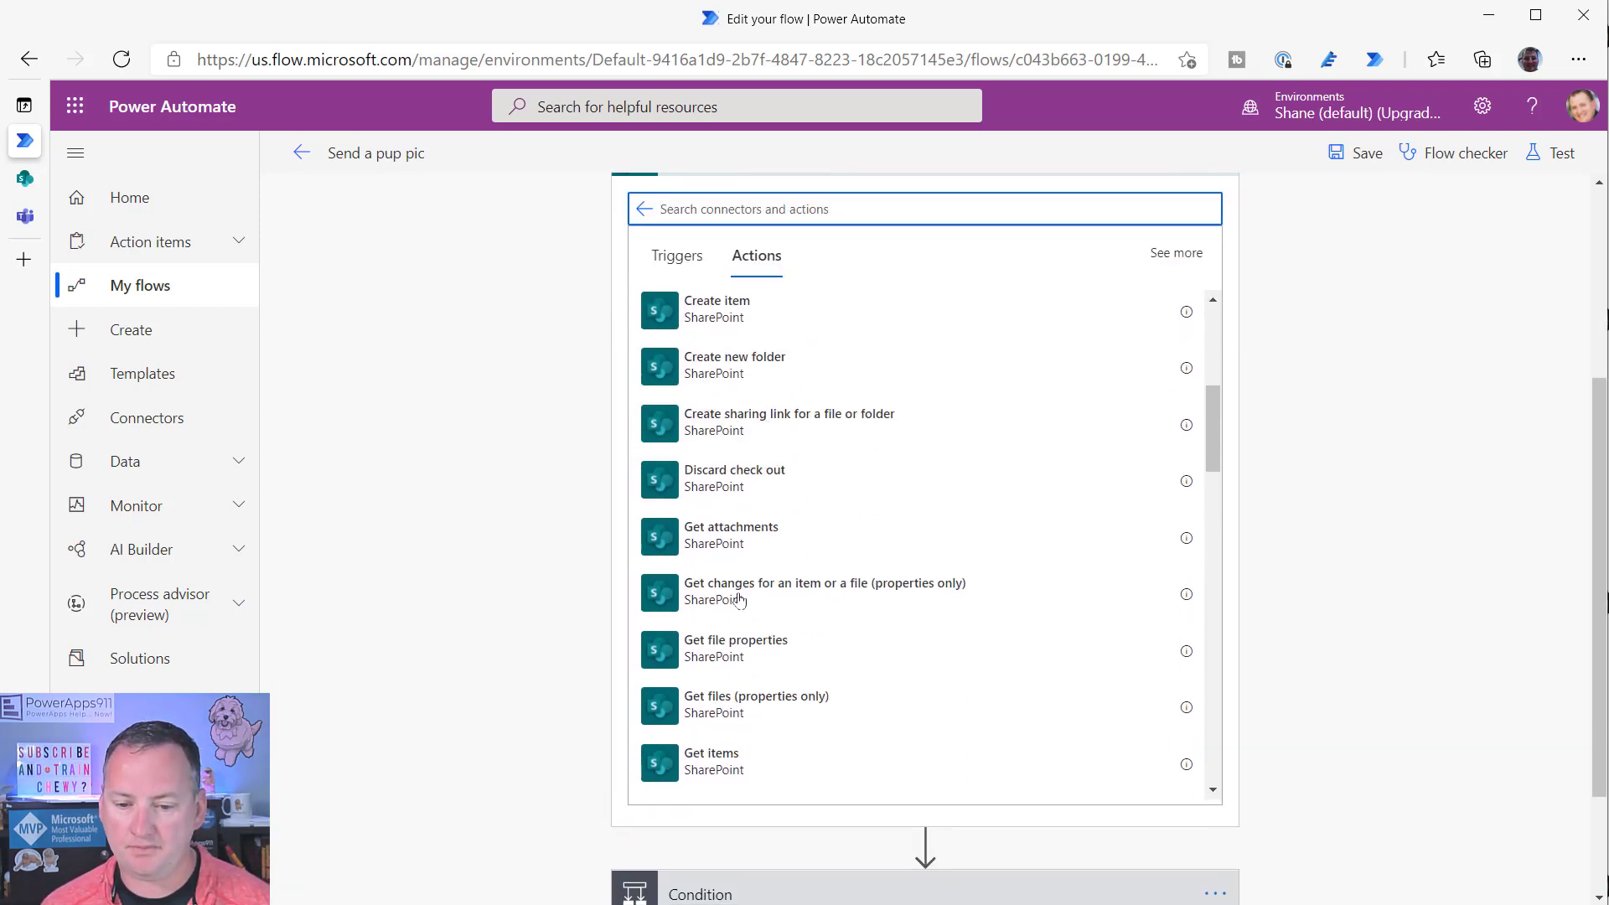
pyautogui.click(745, 652)
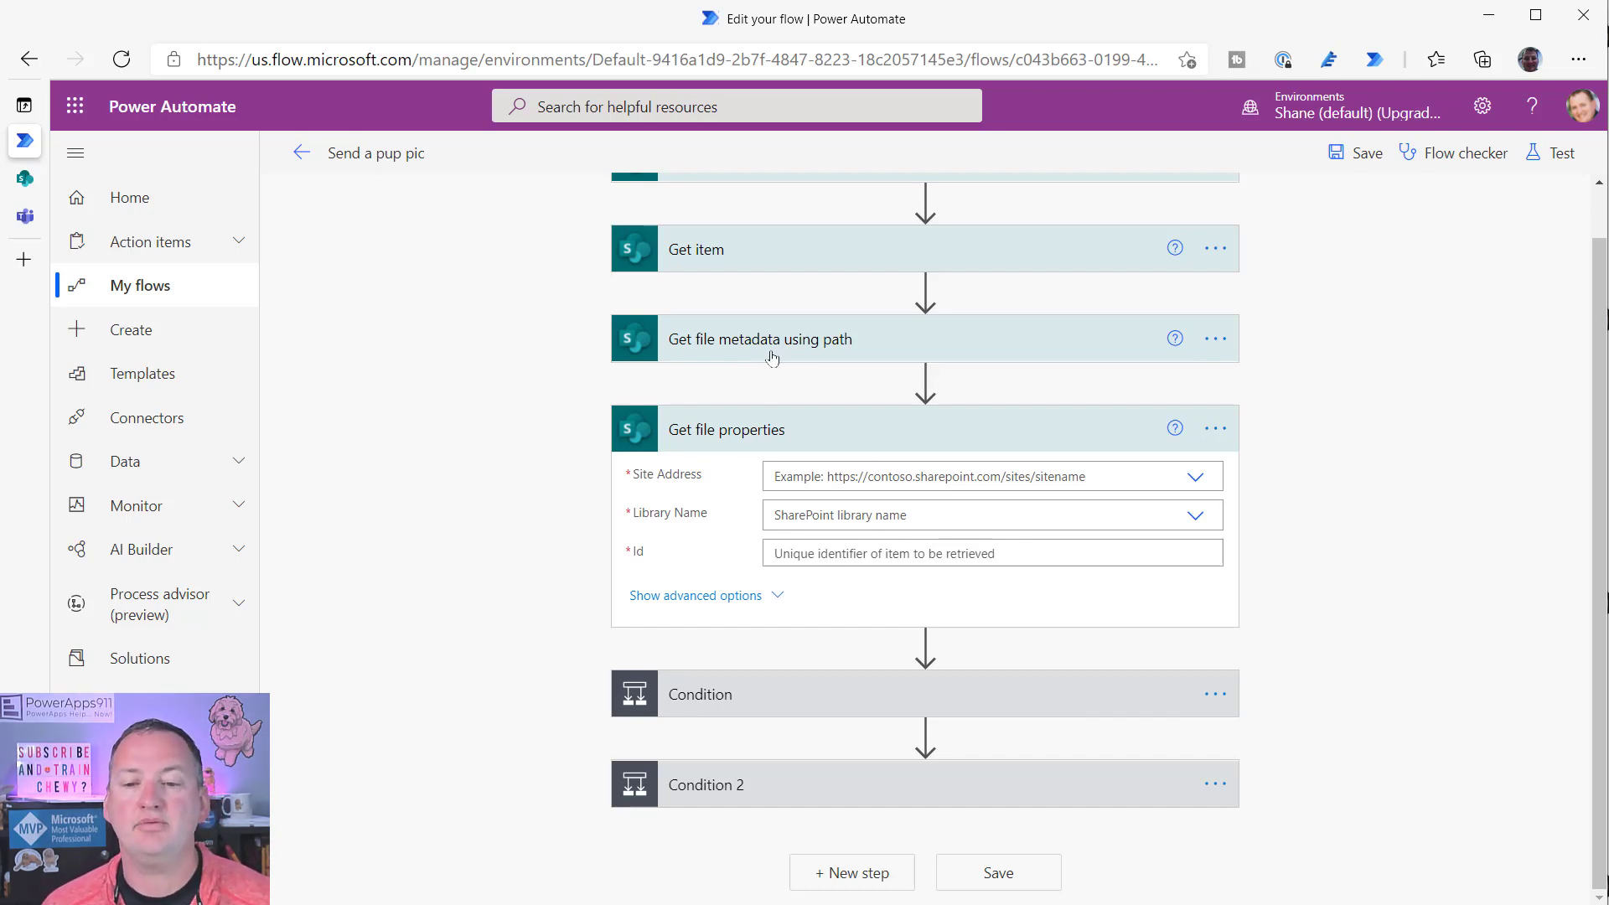
# - Configure Get file properties with the SharePoint Class site, the Dogs library and the file metadata's ItemId as the Id
pyautogui.click(790, 554)
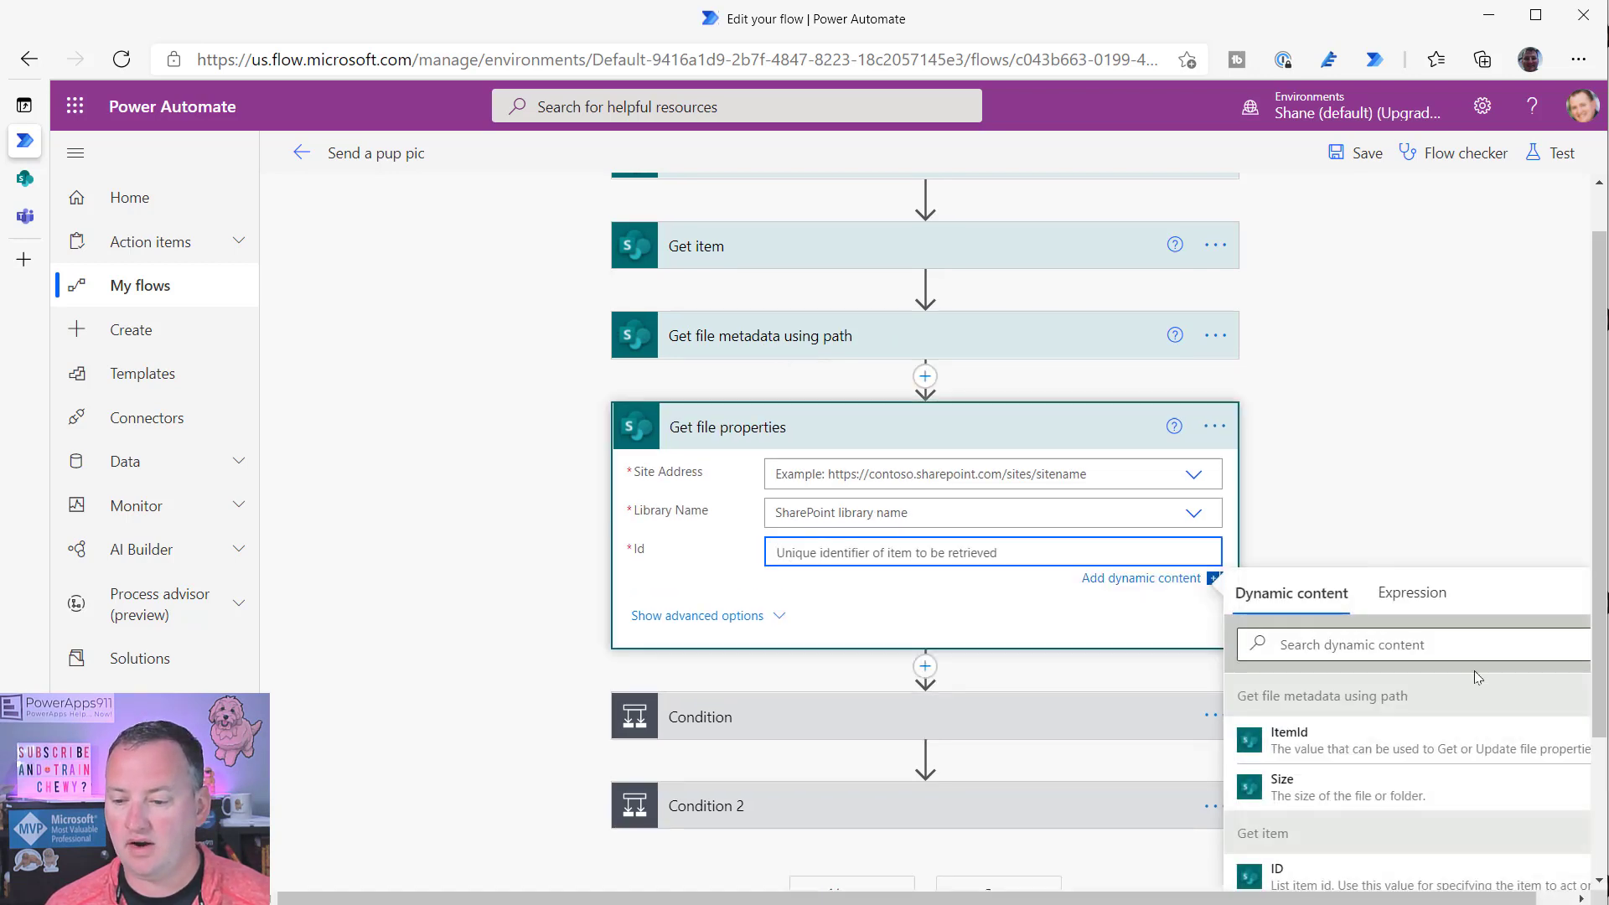
pyautogui.scroll(-1, 1424, 662)
pyautogui.click(1302, 639)
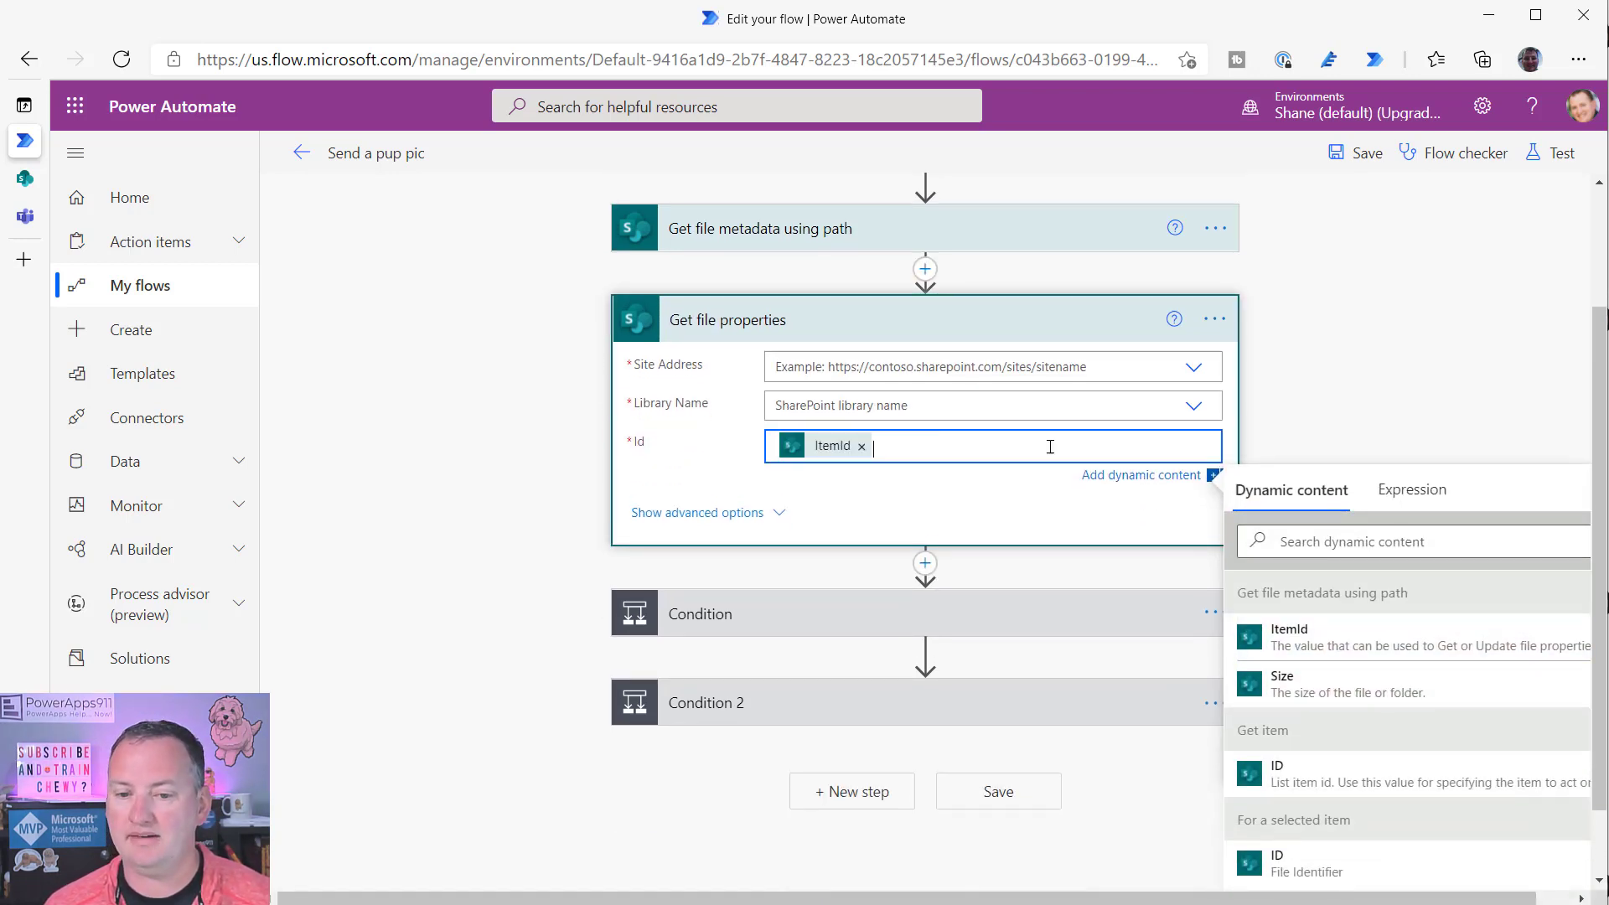
pyautogui.click(1195, 408)
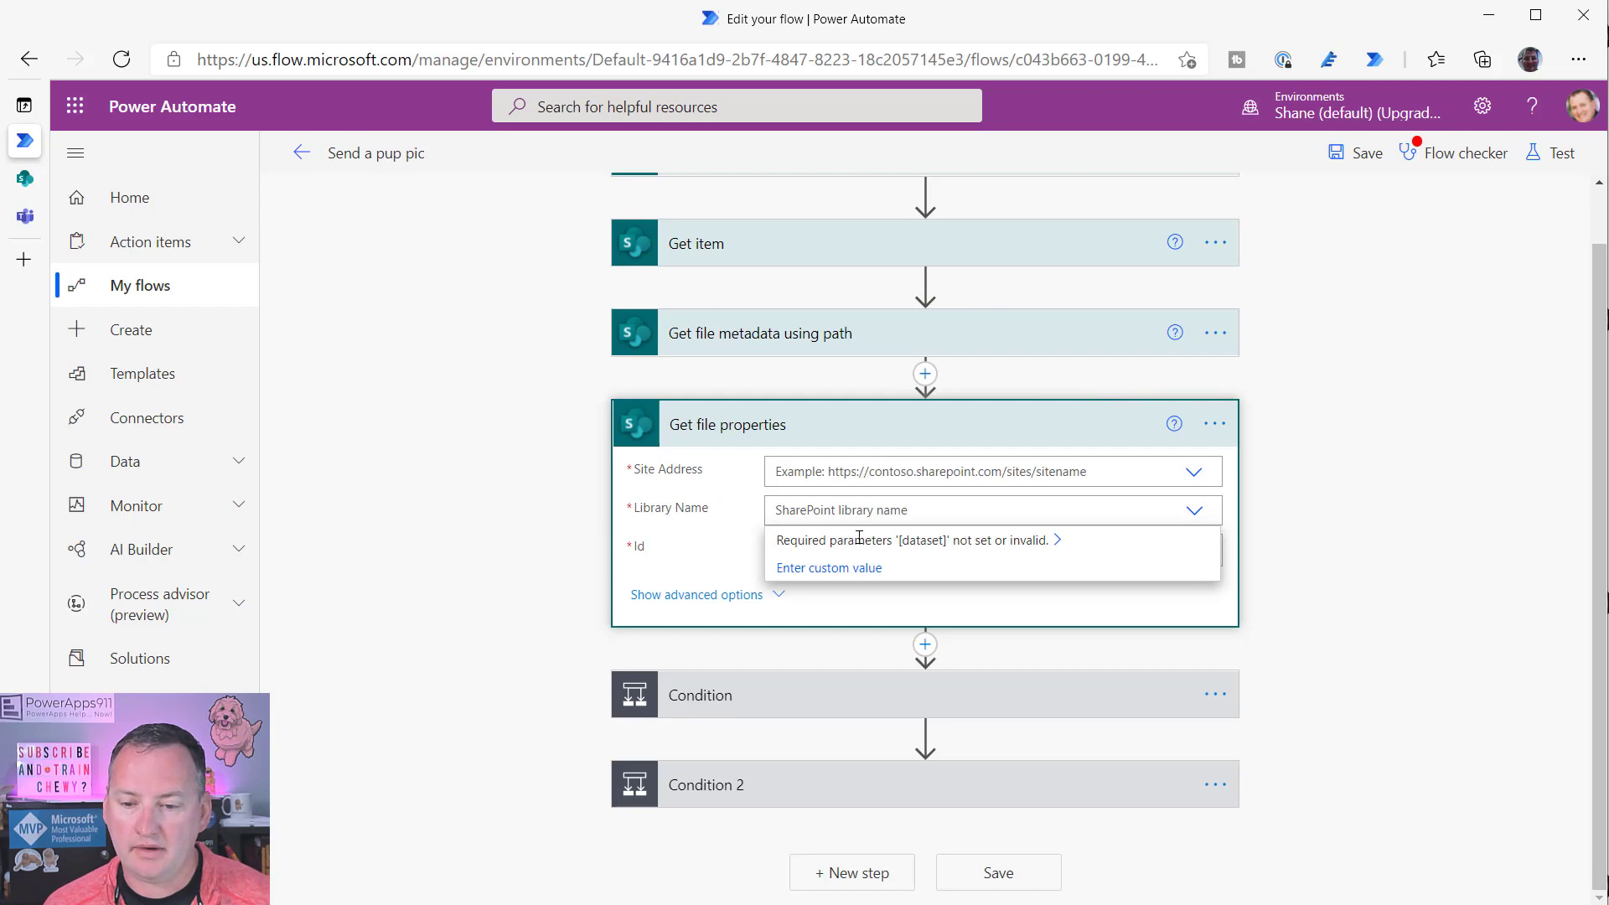
pyautogui.click(1193, 471)
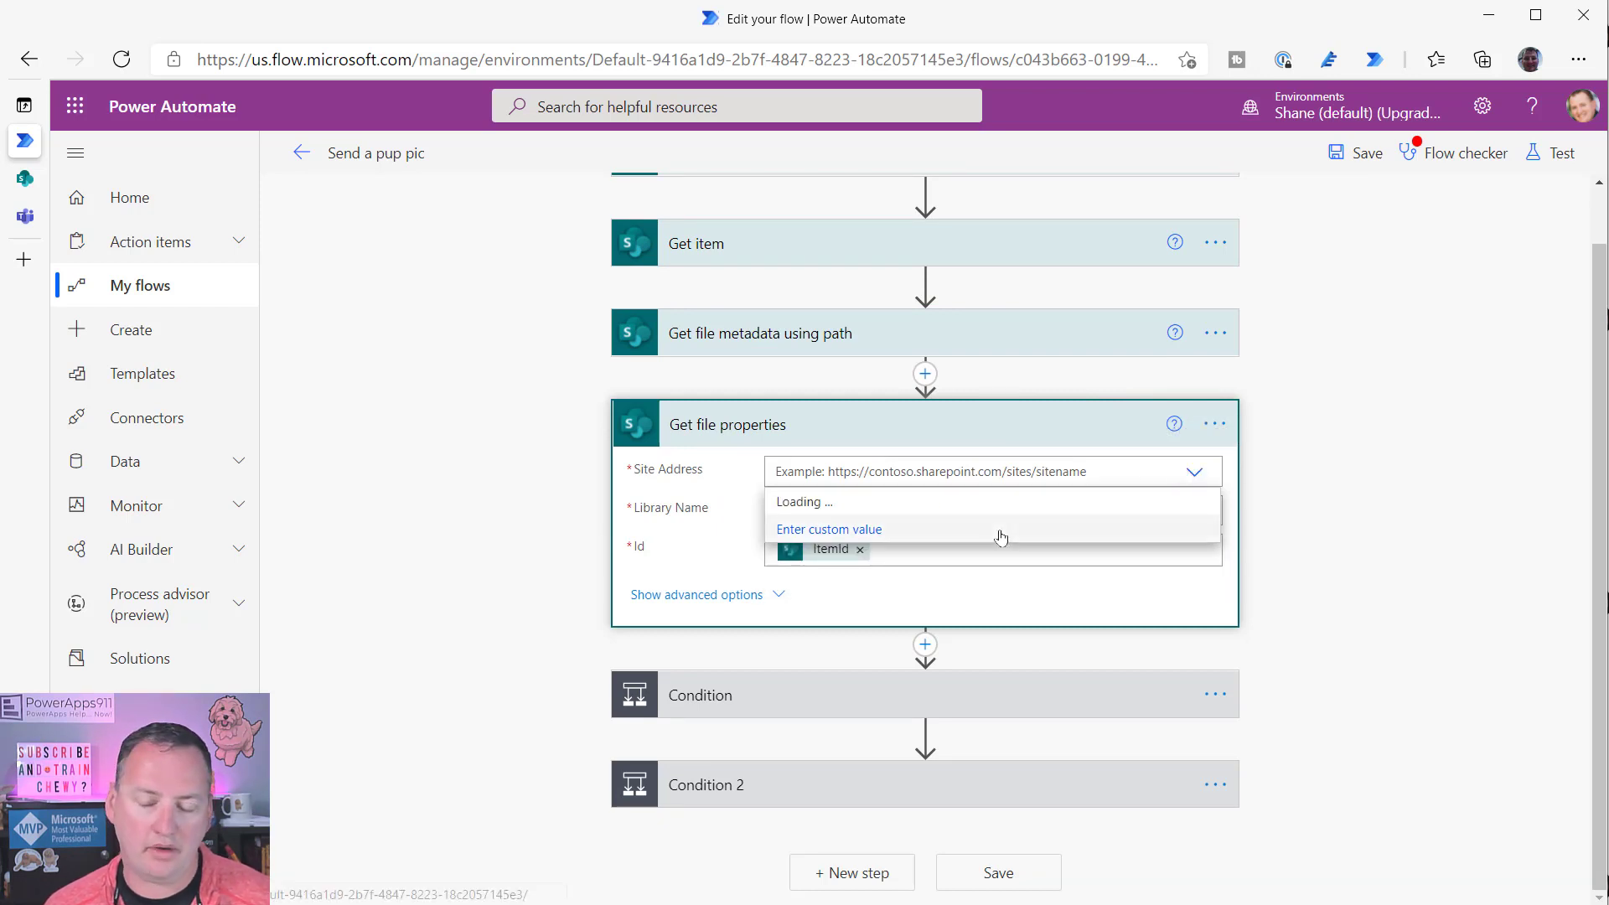
pyautogui.scroll(-1, 890, 737)
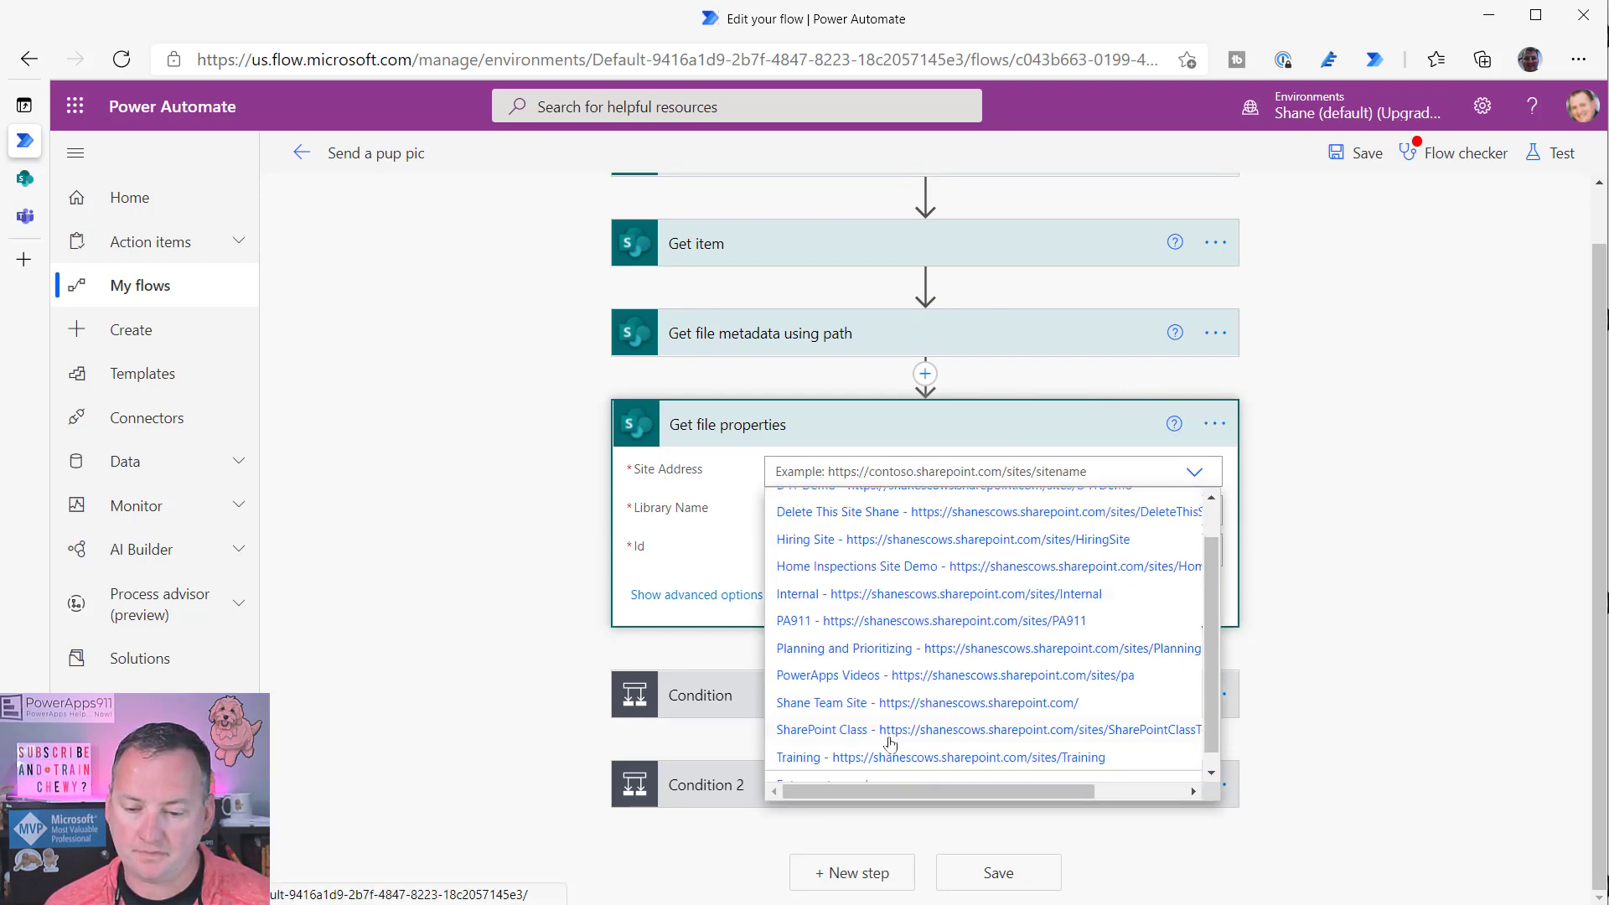
pyautogui.click(890, 732)
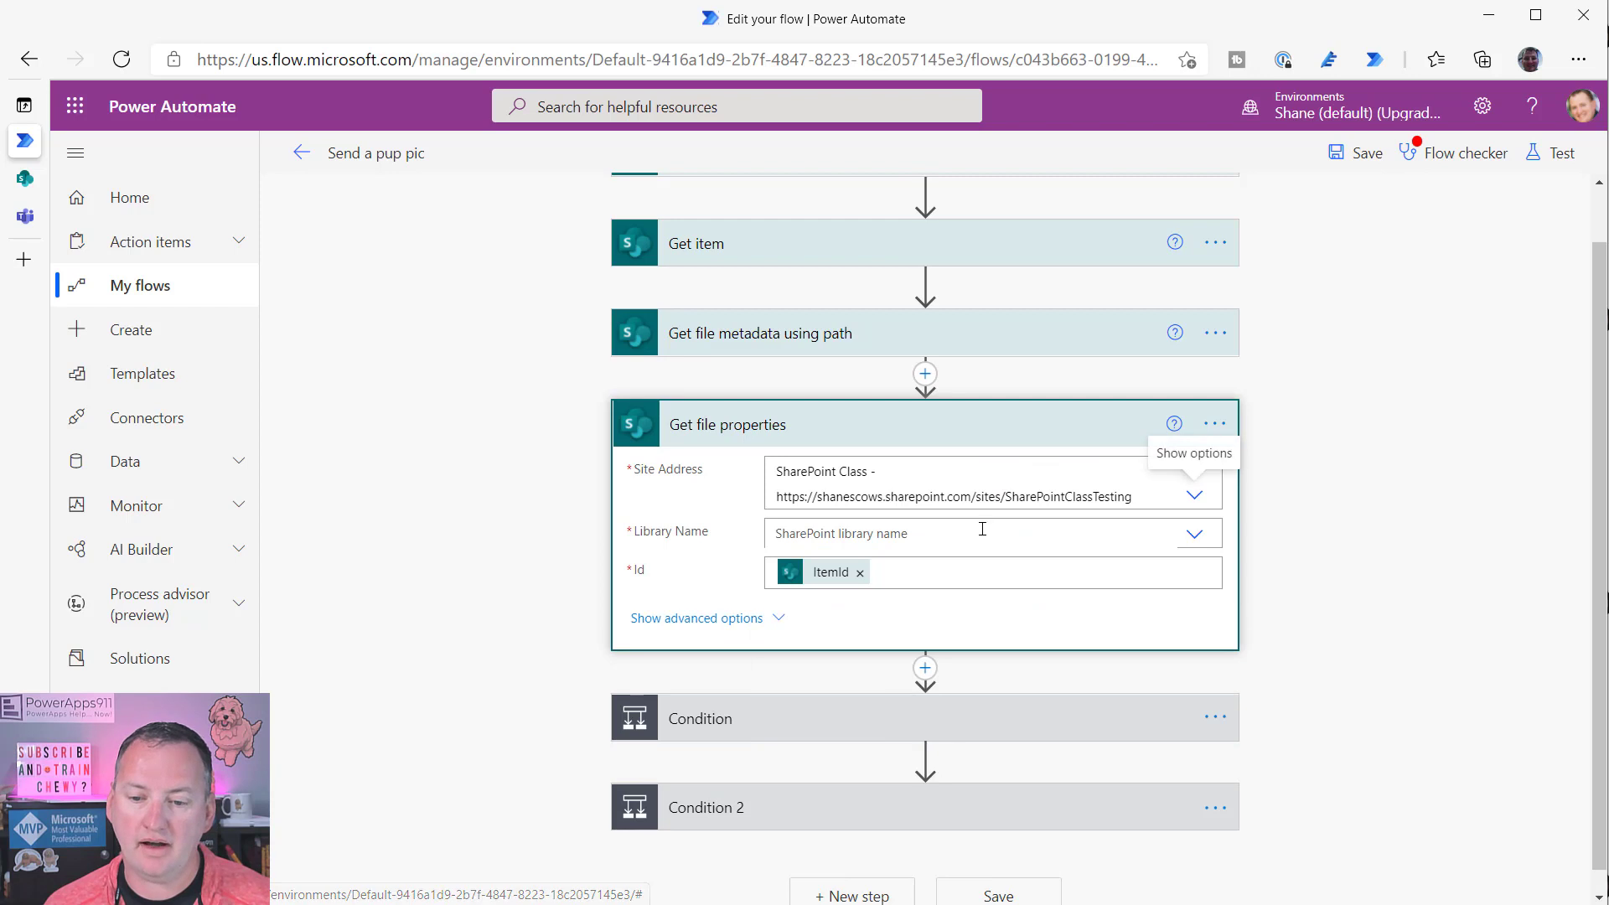
pyautogui.click(1194, 539)
pyautogui.click(832, 602)
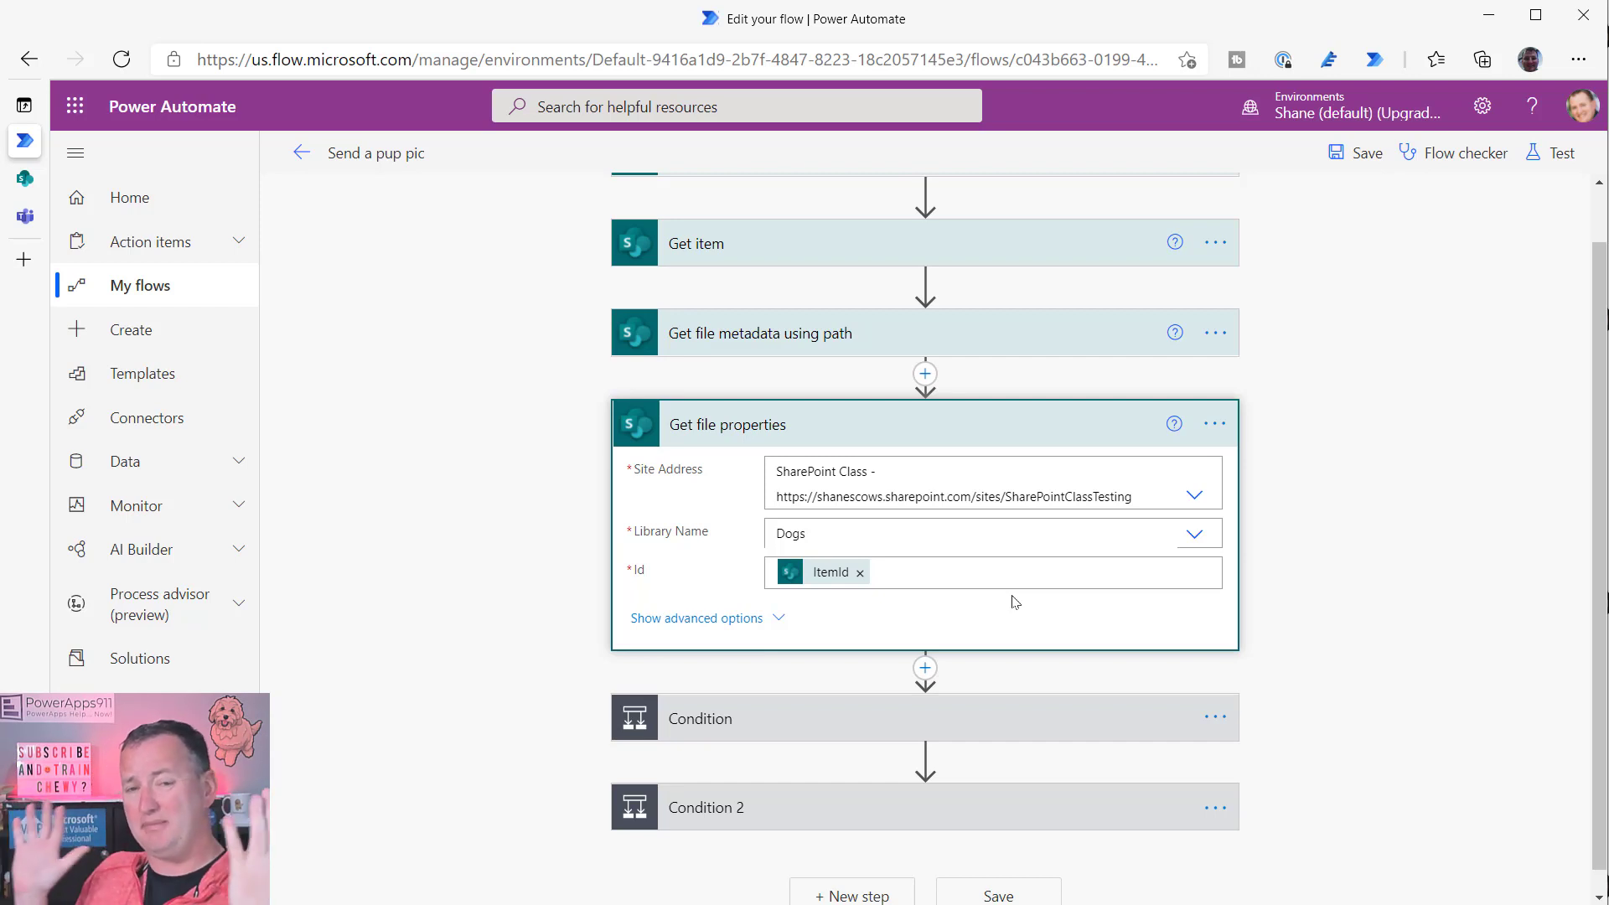
# - Expand Get file metadata using path and review its site address and file path together with the Get file properties settings
pyautogui.scroll(2, 1014, 601)
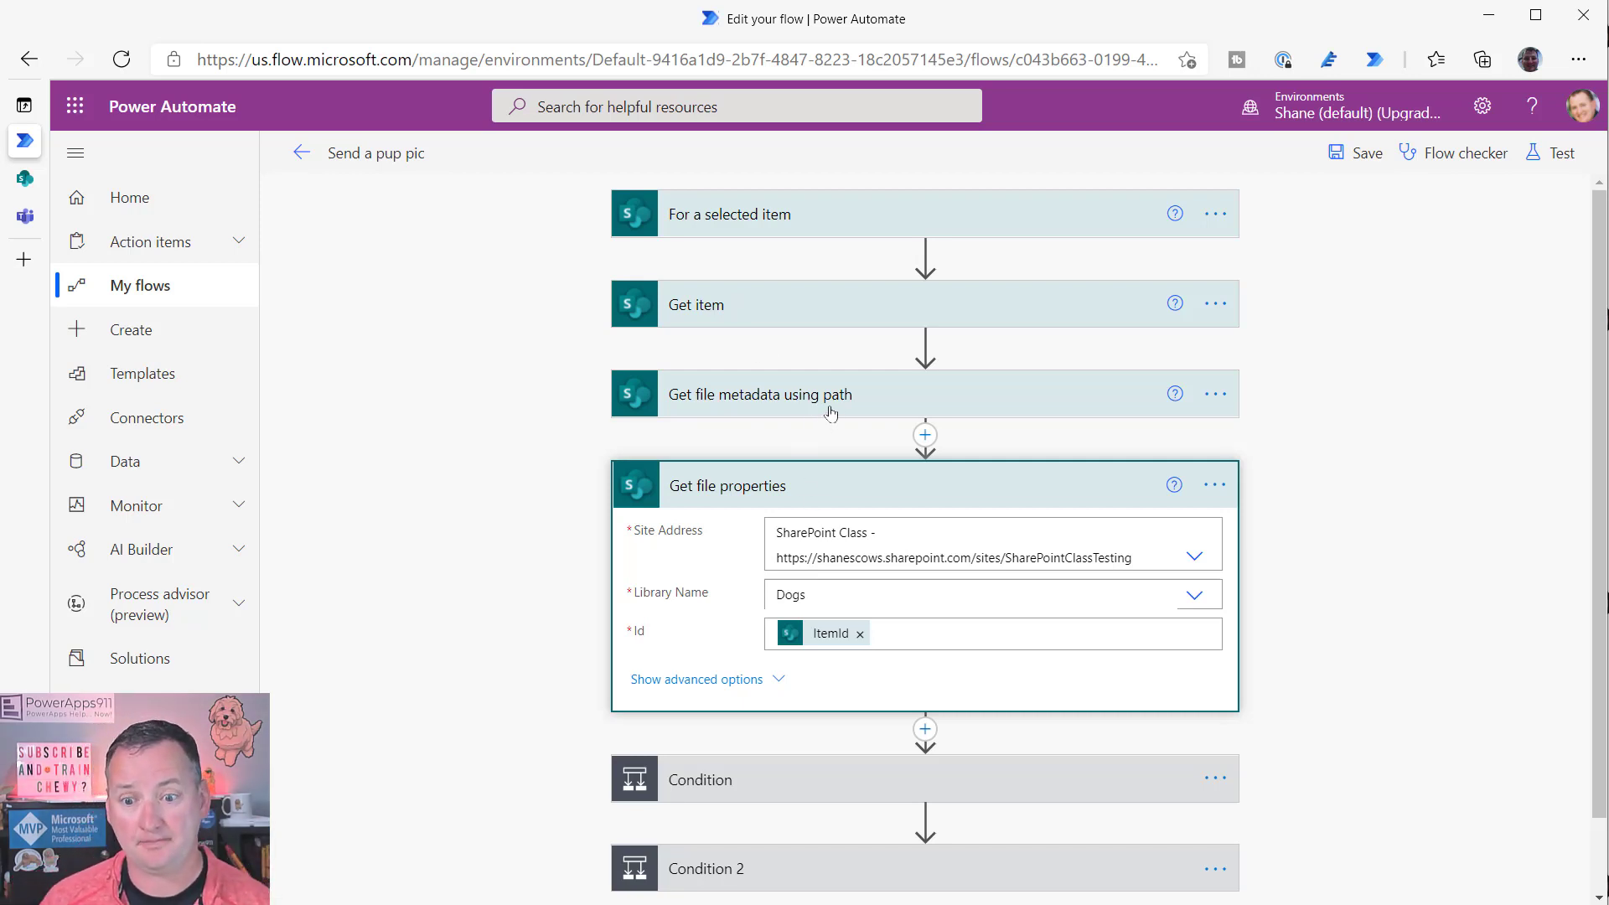
pyautogui.click(922, 405)
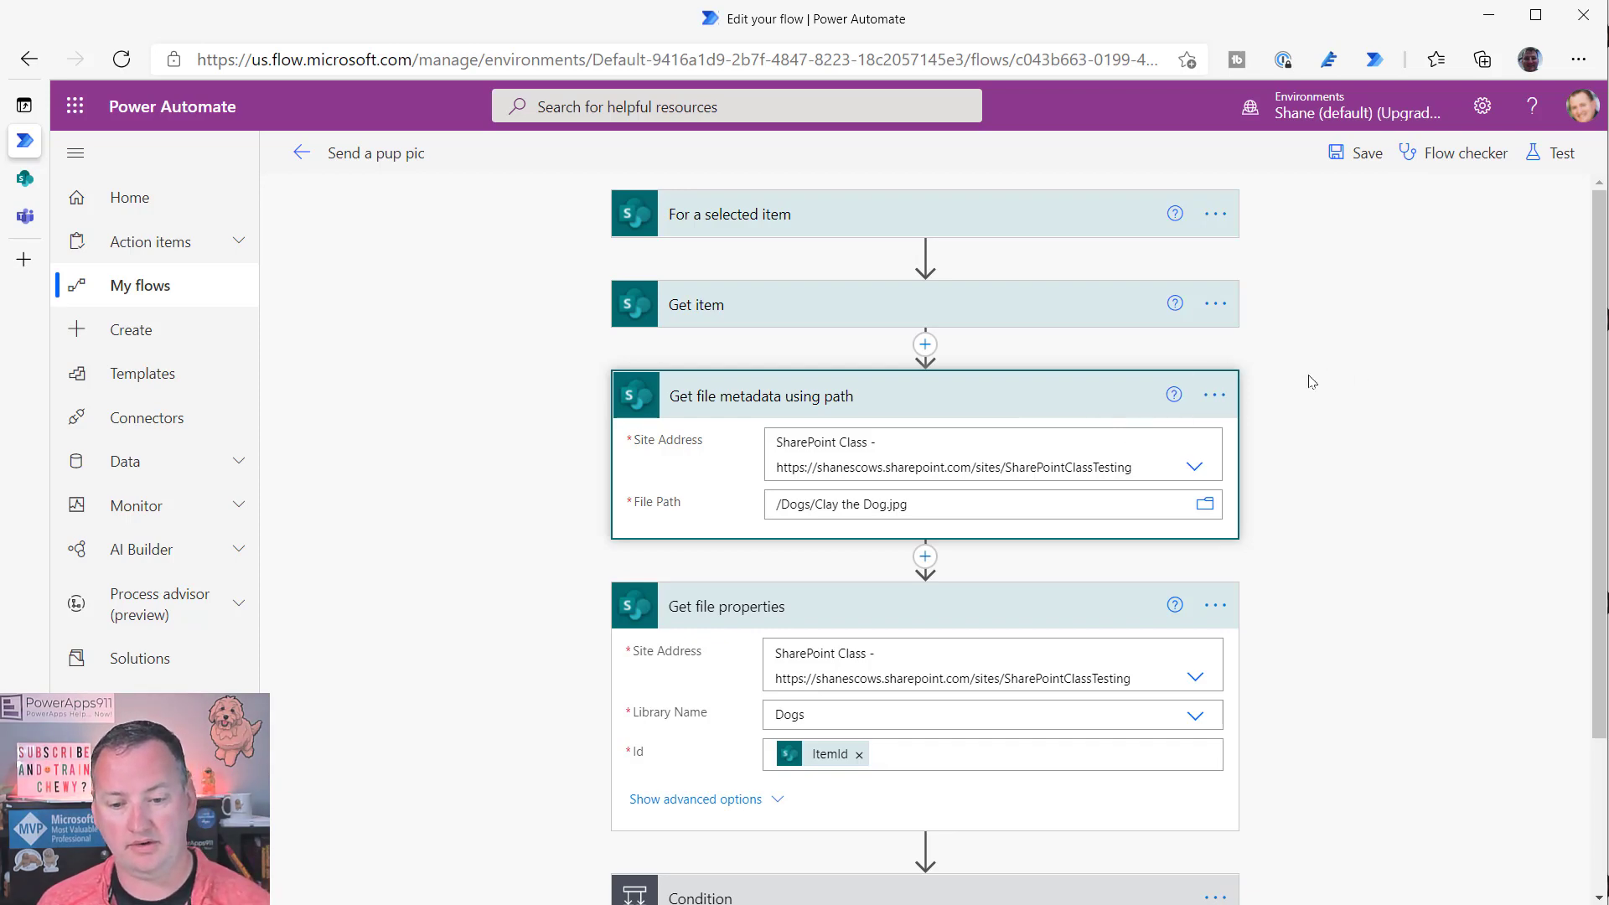
pyautogui.scroll(-1, 777, 434)
pyautogui.scroll(-1, 873, 491)
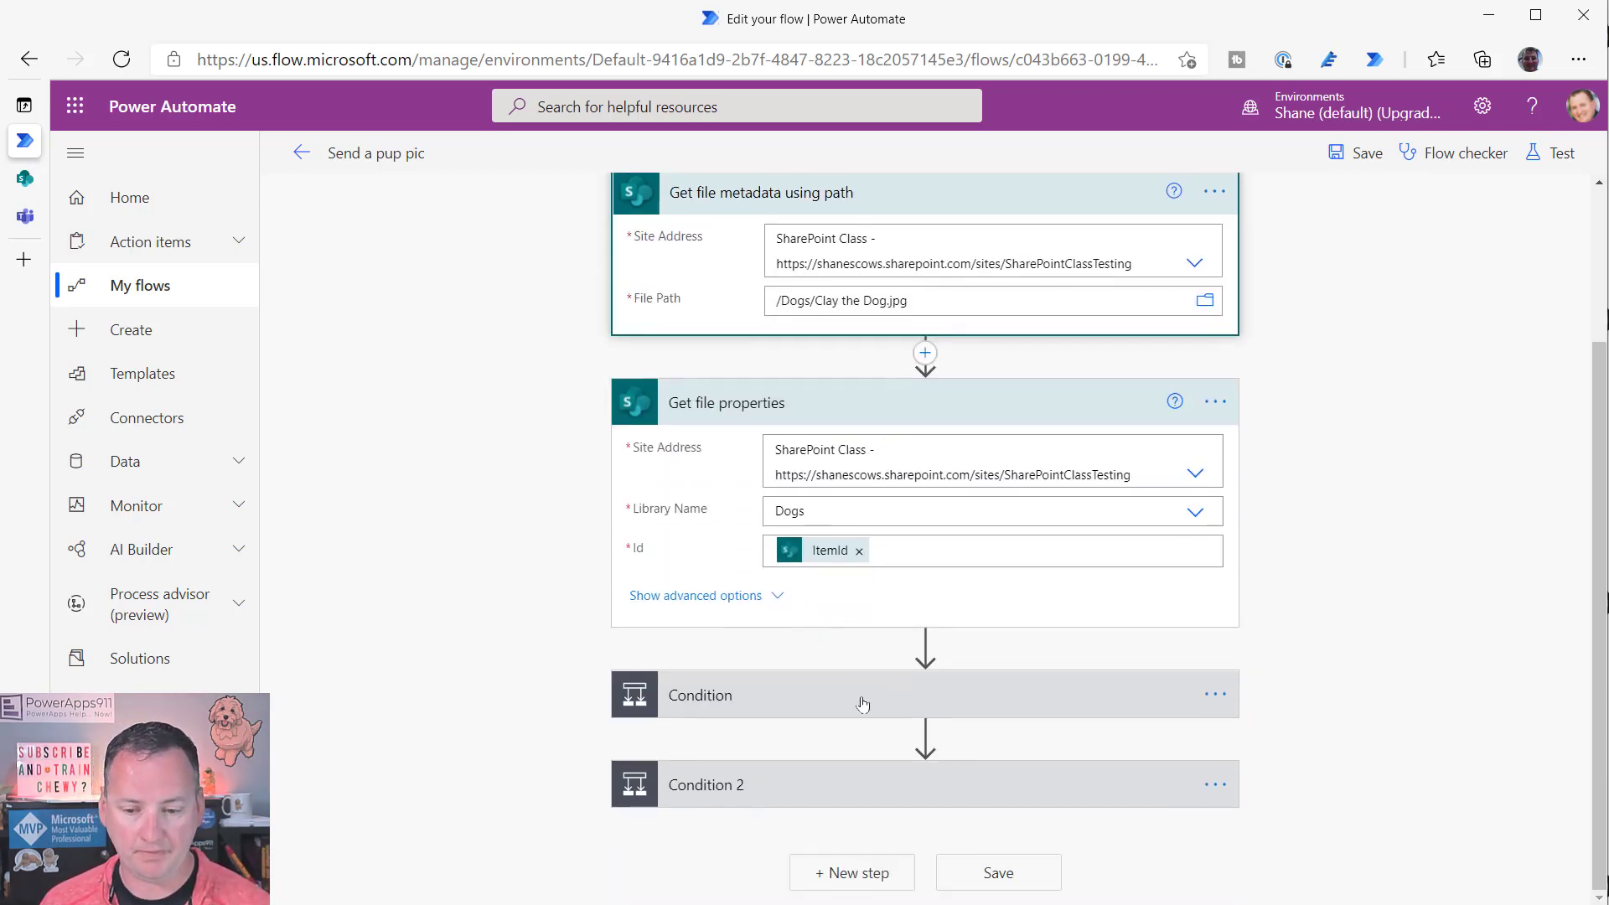
# - Expand Condition and Condition 2 and open the Post message in a chat or channel action in Condition 2's yes branch
pyautogui.click(921, 674)
pyautogui.scroll(-4, 838, 587)
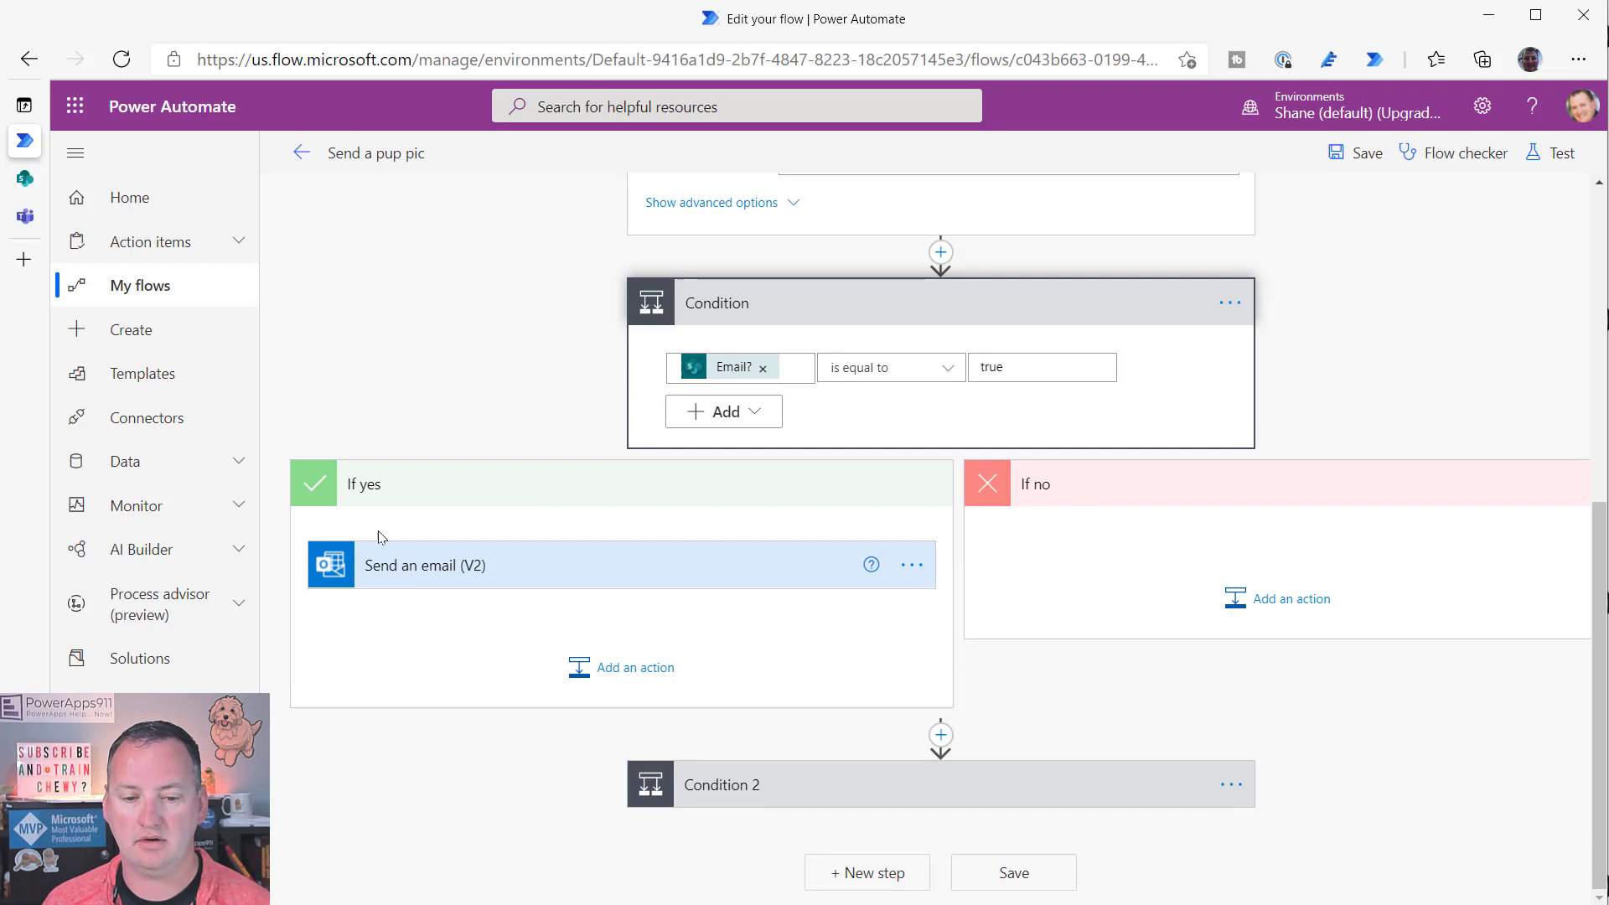
pyautogui.click(553, 563)
pyautogui.click(667, 558)
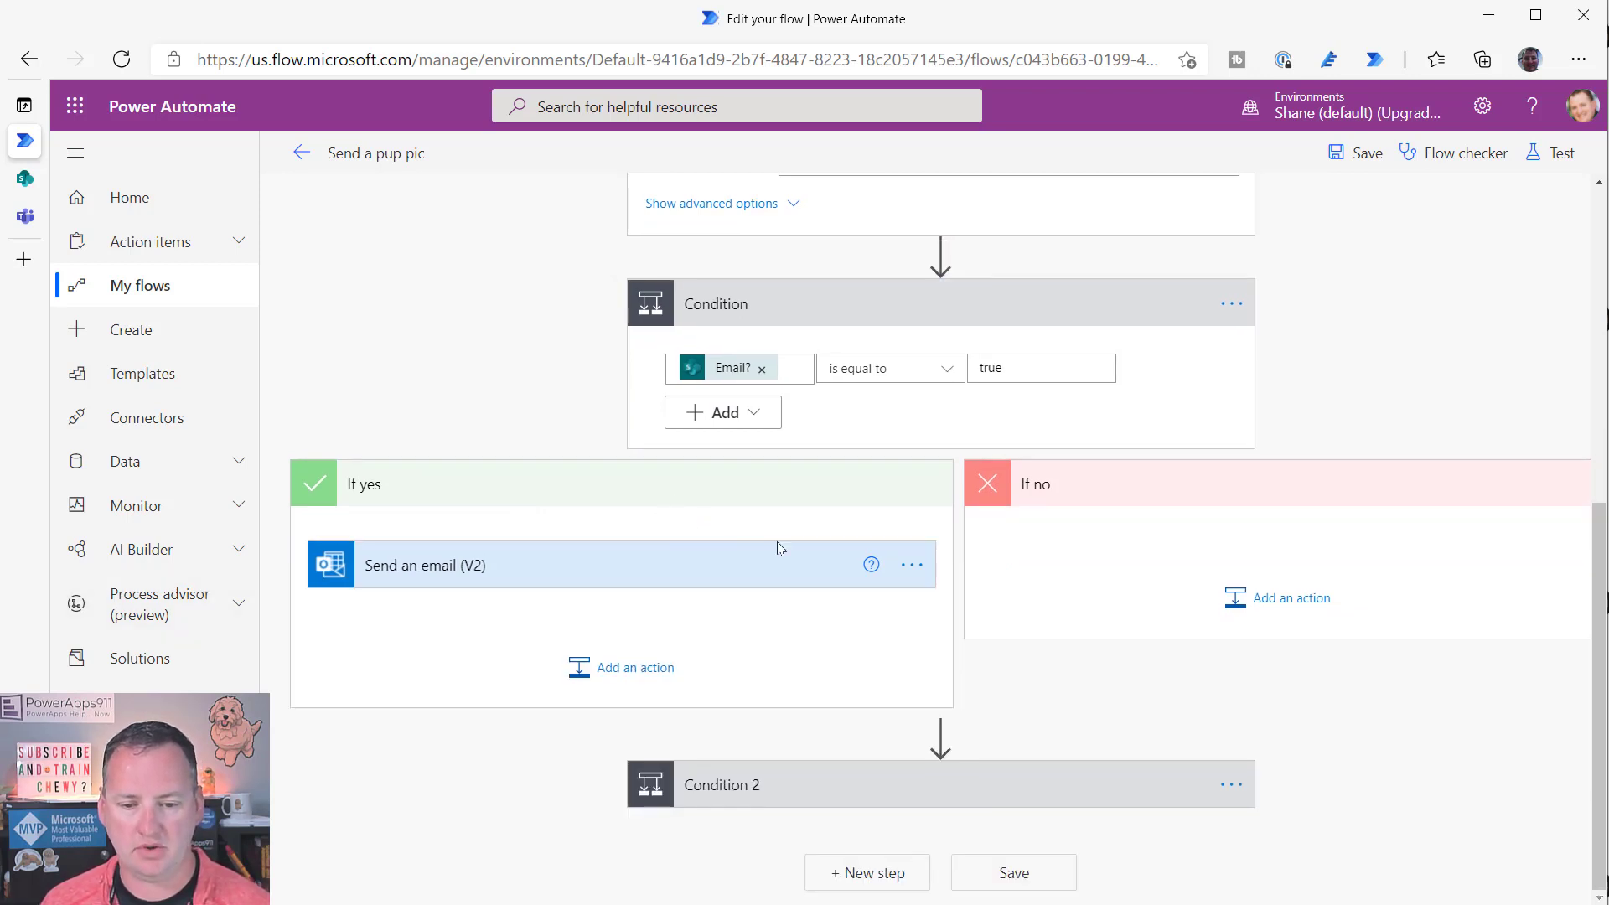
pyautogui.click(842, 785)
pyautogui.scroll(-4, 838, 755)
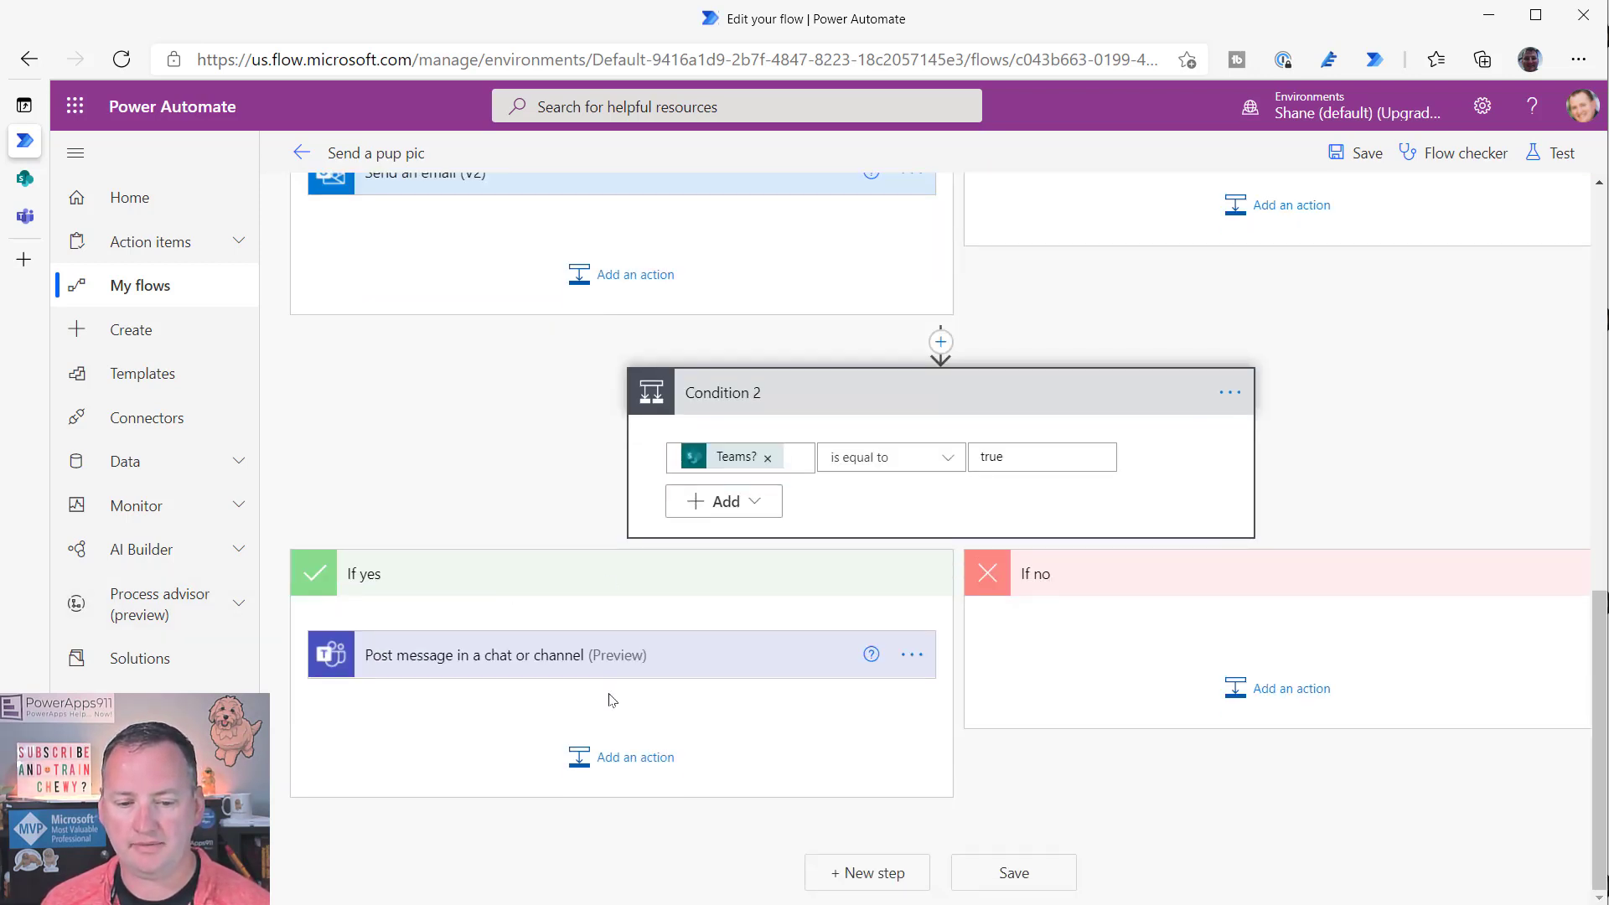
pyautogui.click(665, 654)
pyautogui.scroll(-4, 707, 626)
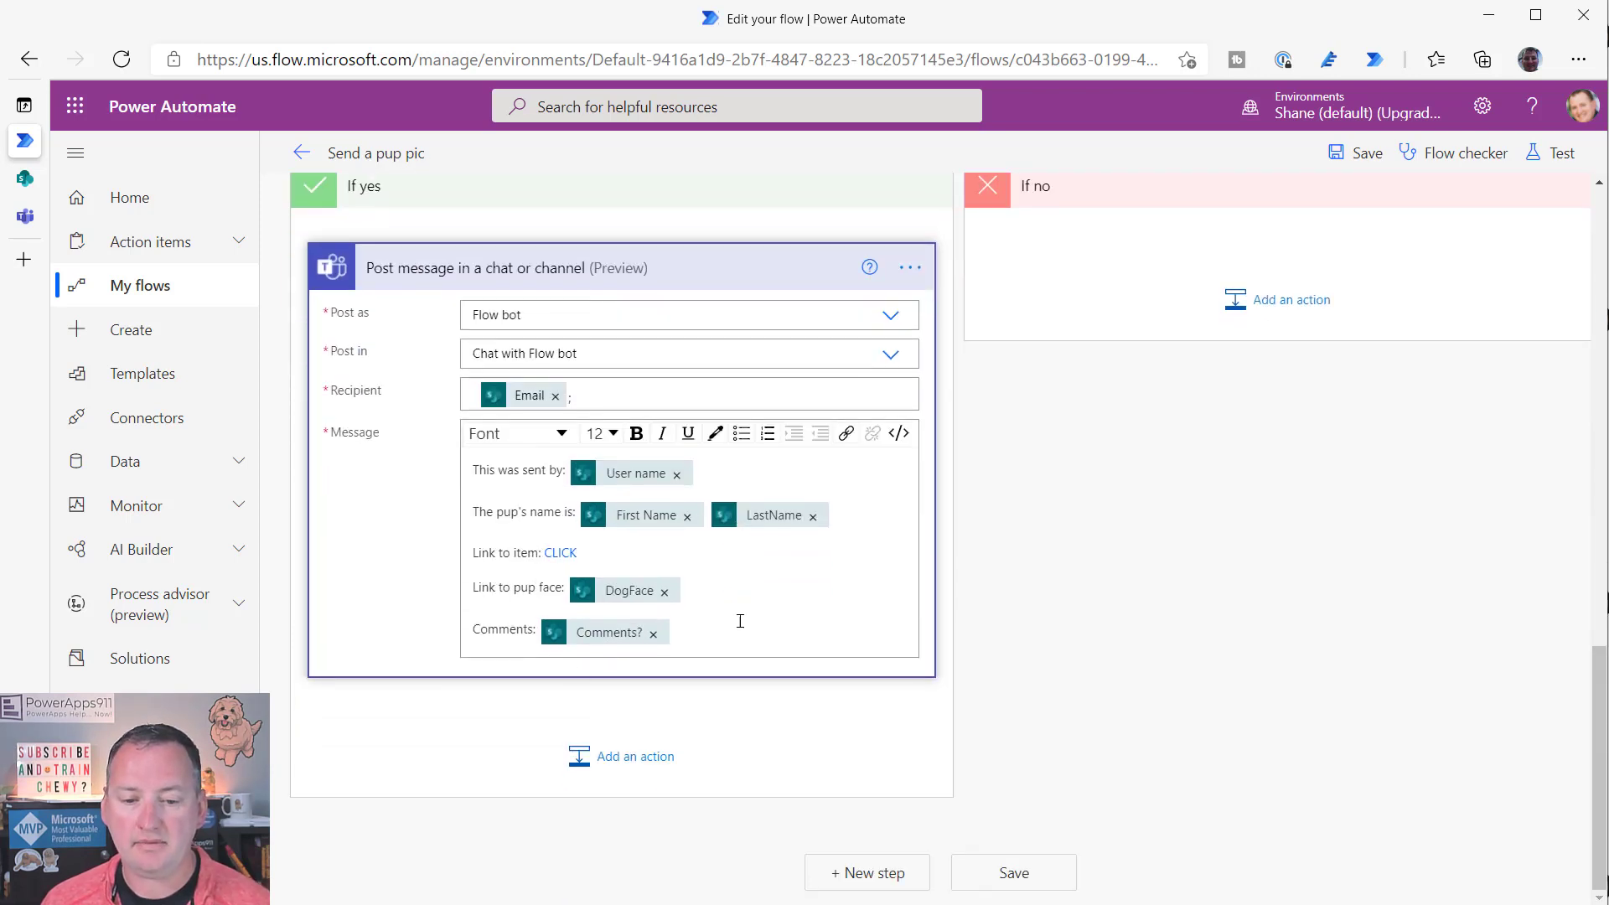
# - Review the HTML code of the Teams message and return to the formatted text view
pyautogui.click(898, 433)
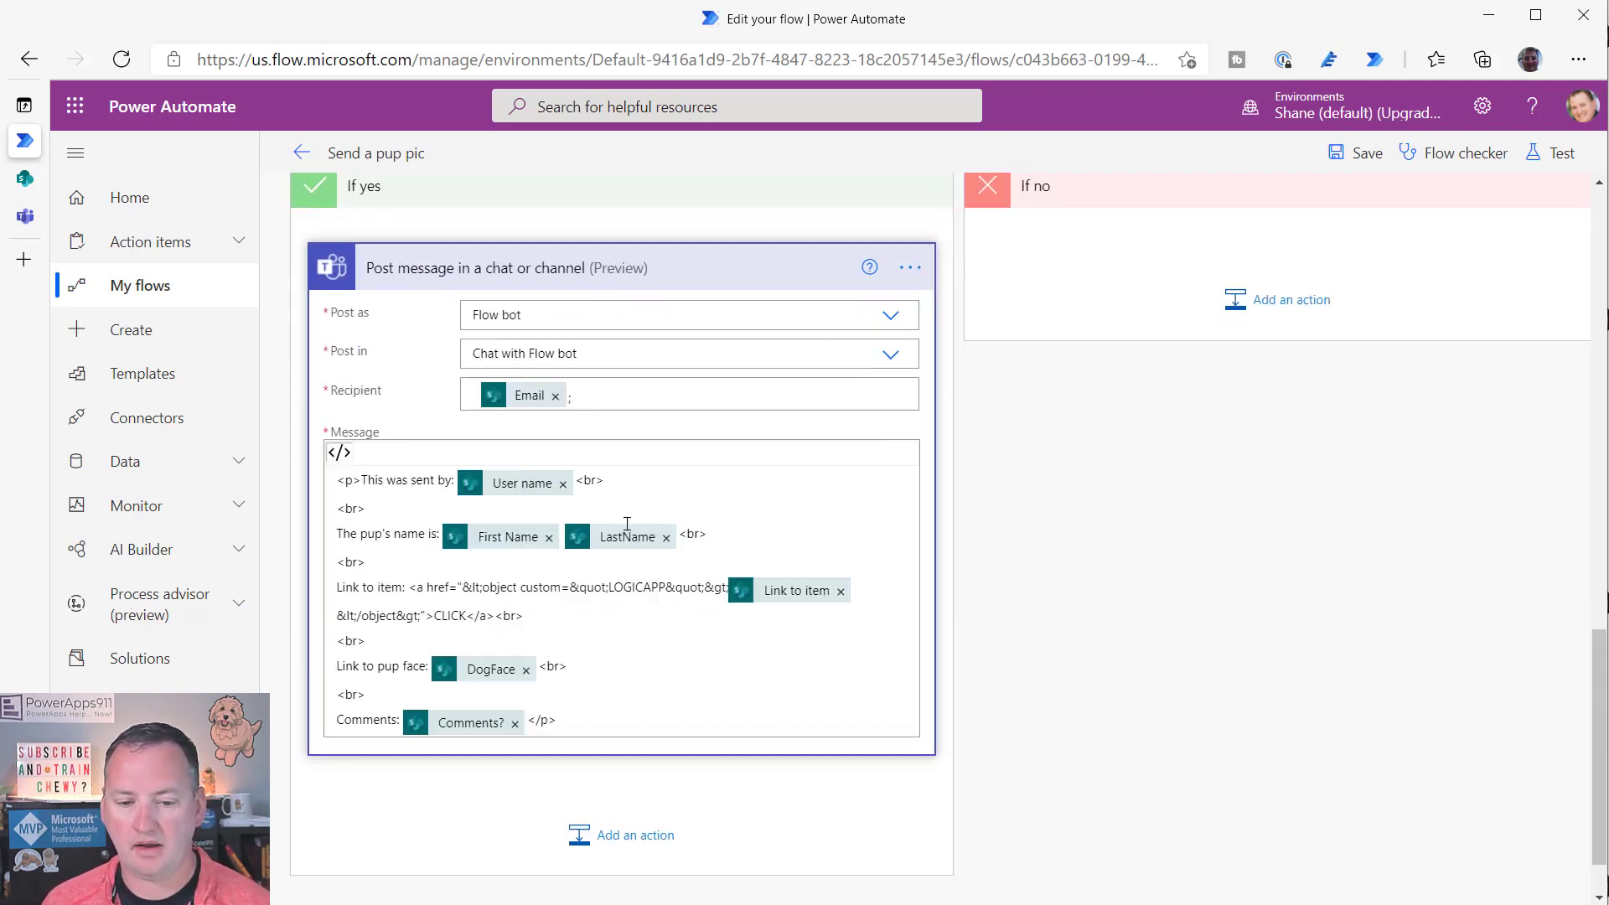
pyautogui.scroll(-1, 654, 650)
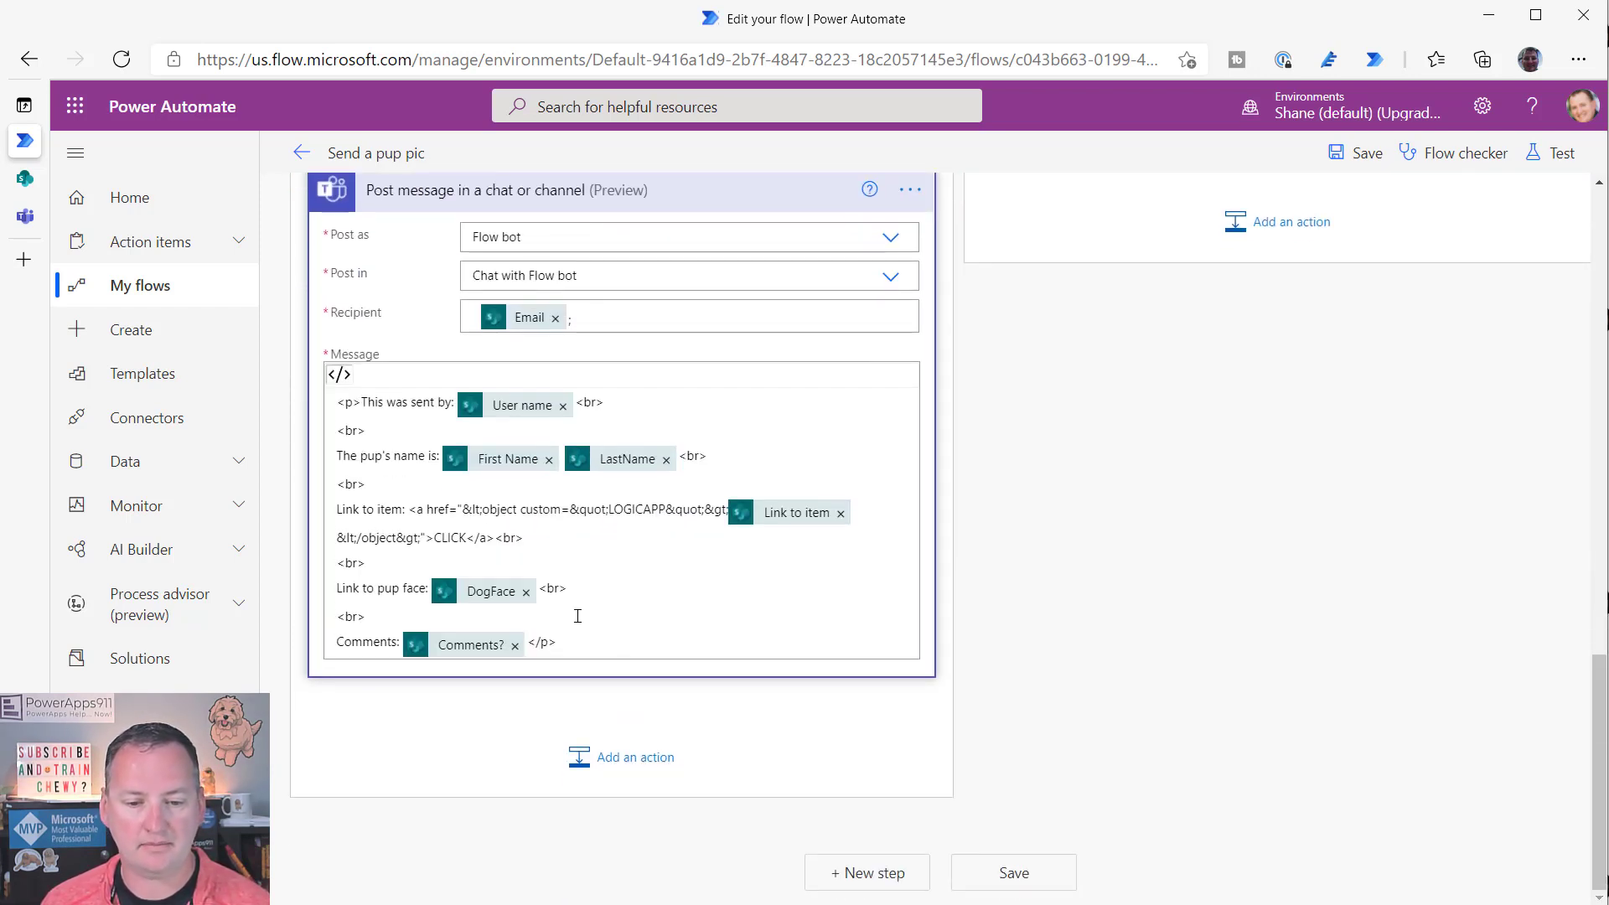
pyautogui.click(340, 378)
# - Add a new line reading "Thumbnail:" below the Comments line of the Teams message
pyautogui.click(735, 626)
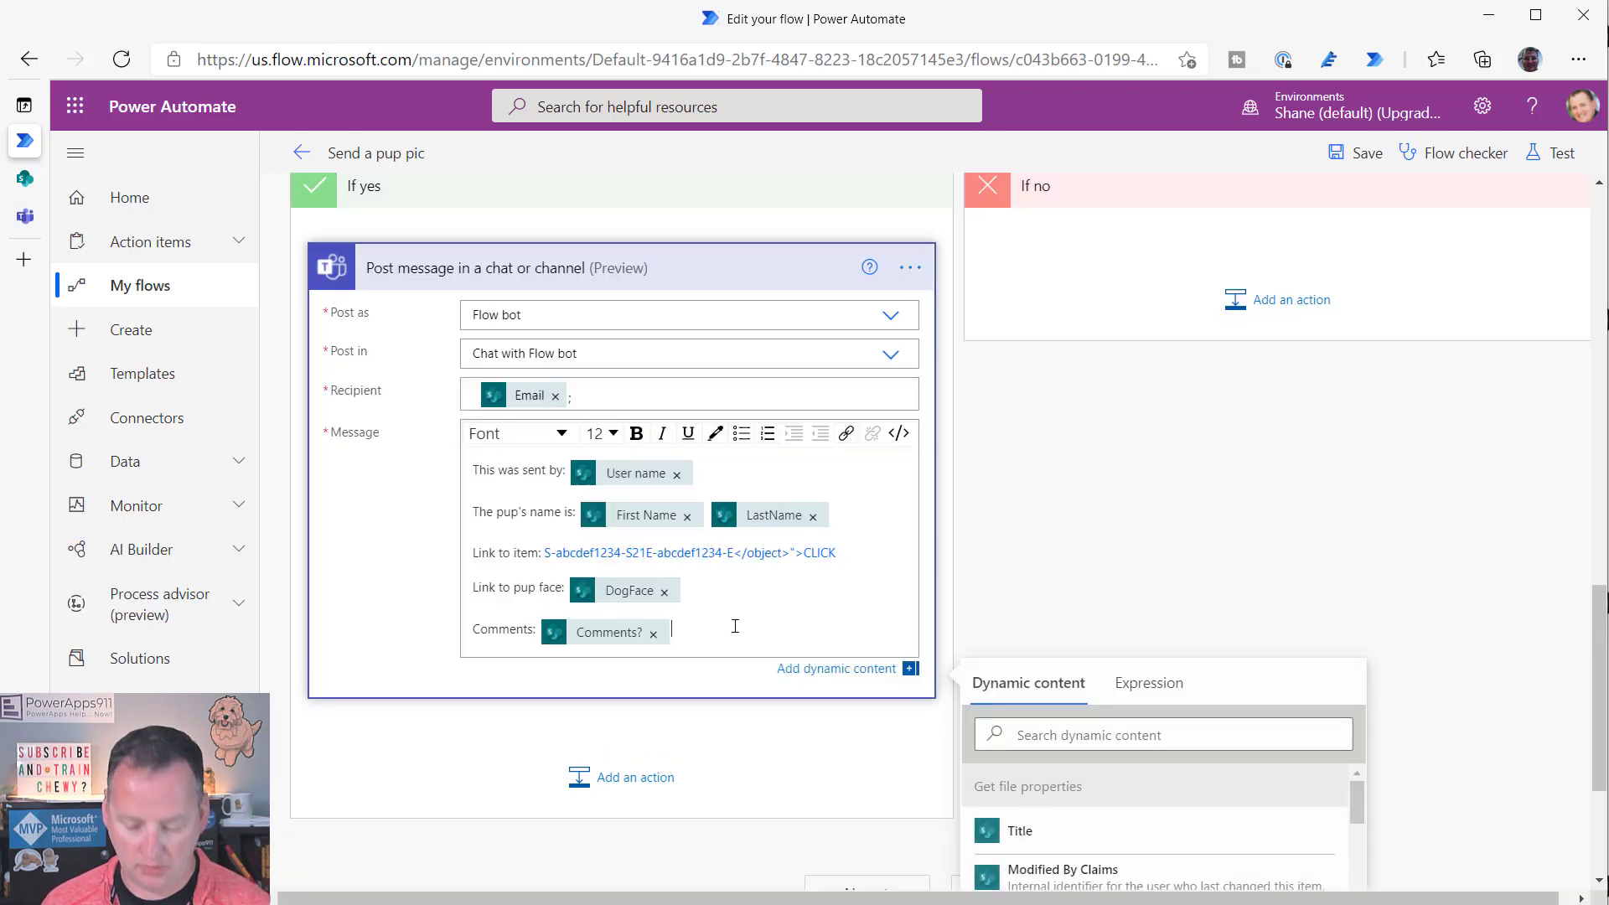
pyautogui.press('Return')
pyautogui.write('Thun')
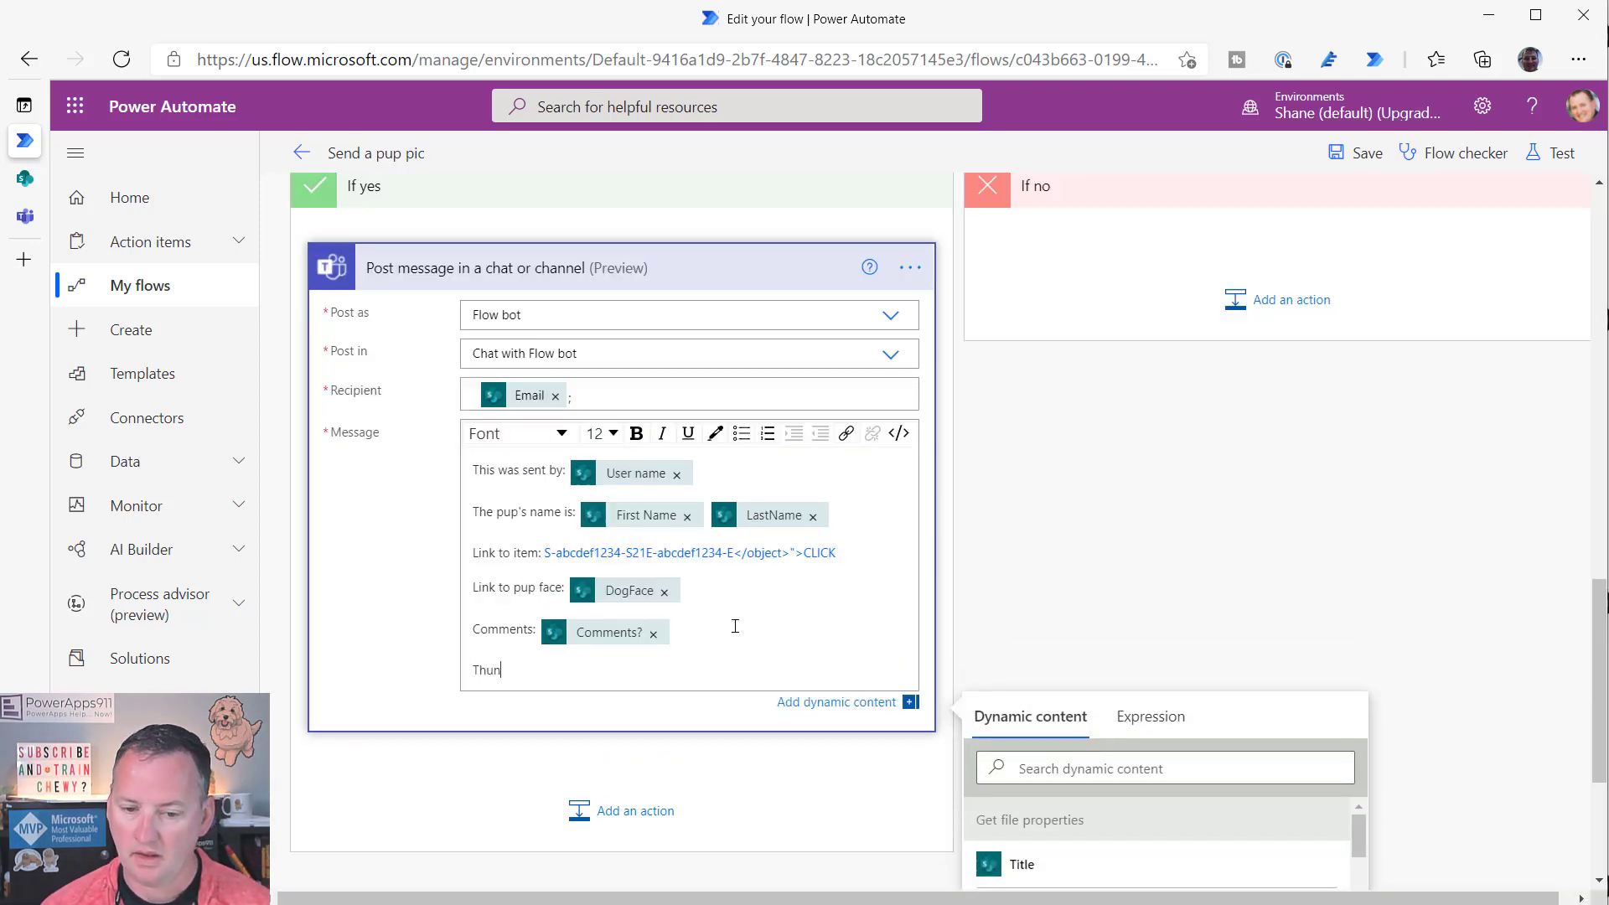
pyautogui.press('BackSpace')
pyautogui.write('mbnai')
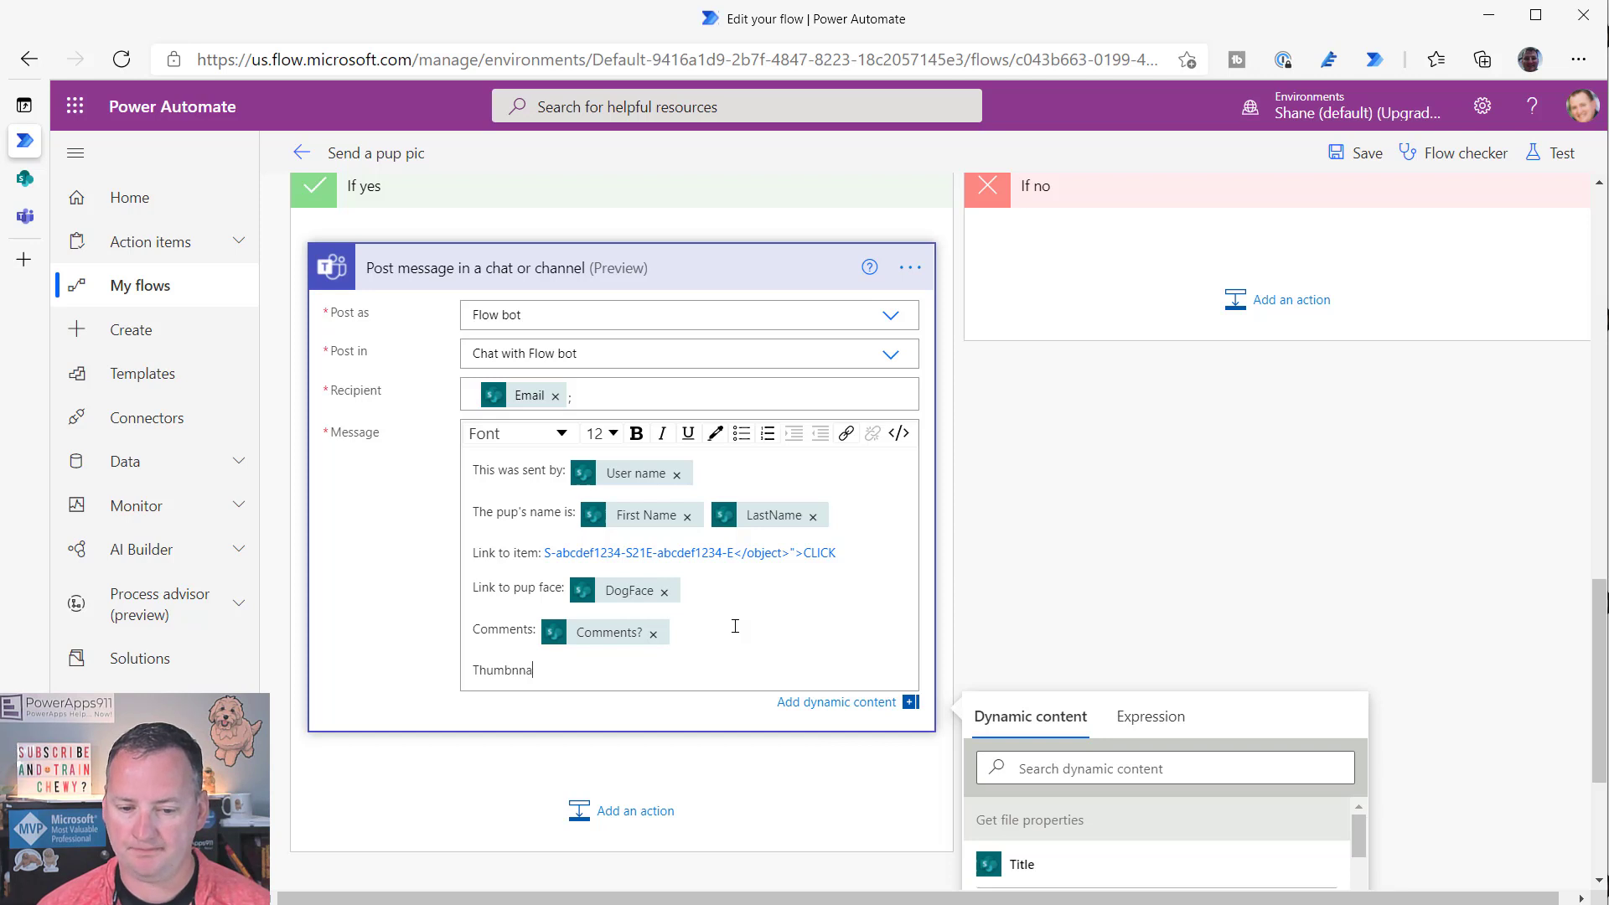
pyautogui.press('BackSpace')
pyautogui.press('BackSpace')
pyautogui.write('ail:')
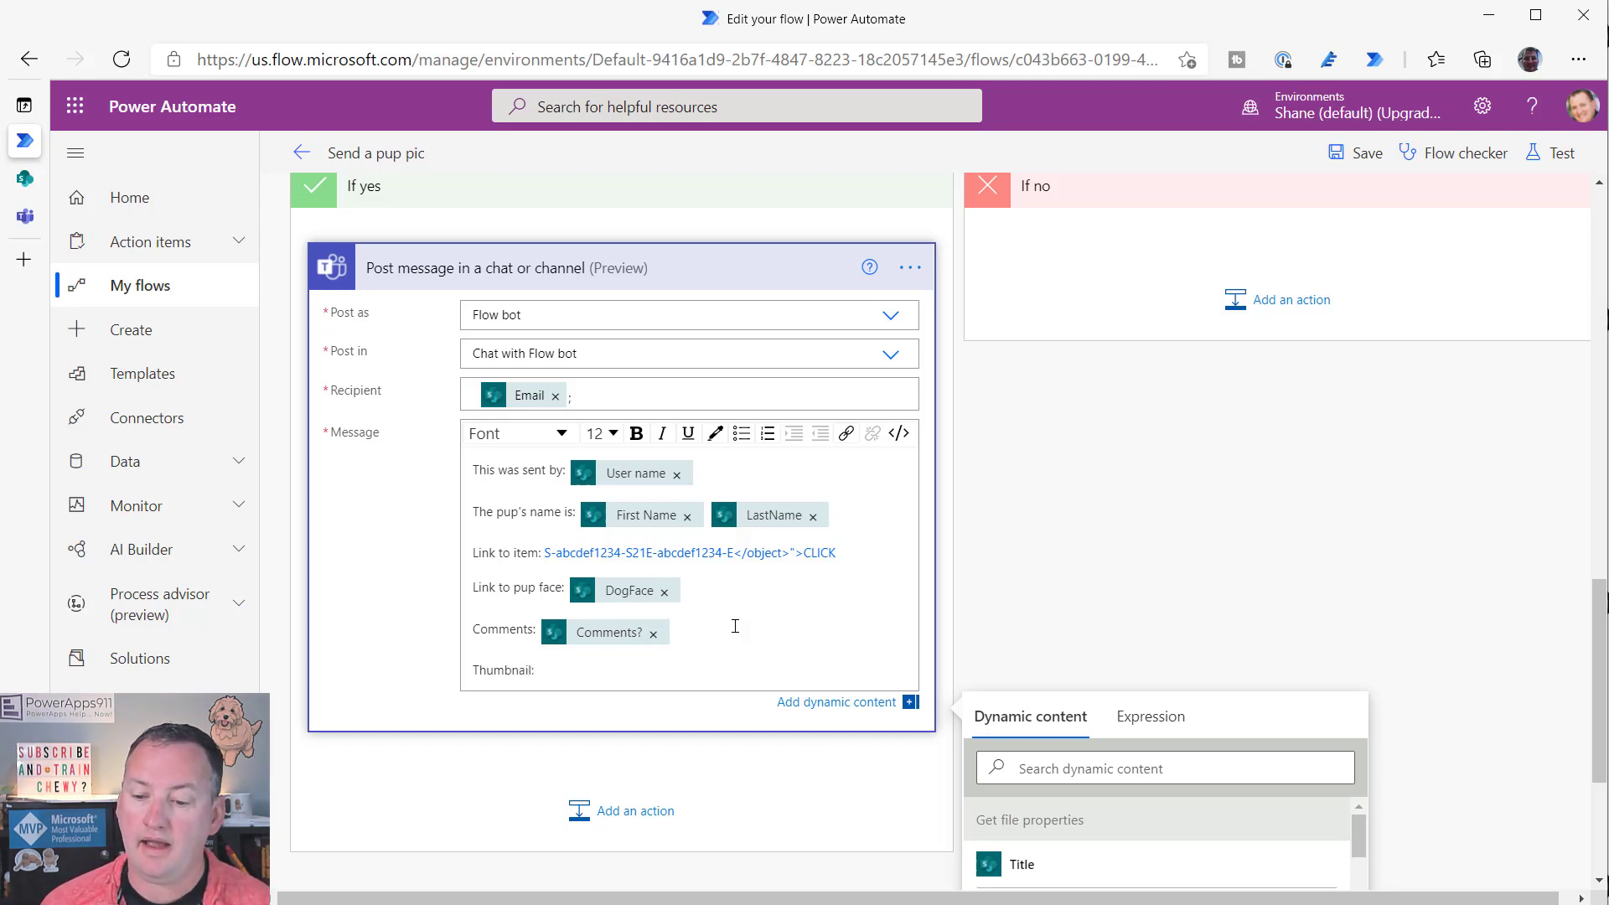
# - Search the dynamic content for "thumb" and insert Thumbnail Medium from Get file properties after the Thumbnail: label
pyautogui.scroll(-3, 1371, 505)
pyautogui.scroll(-1, 1067, 662)
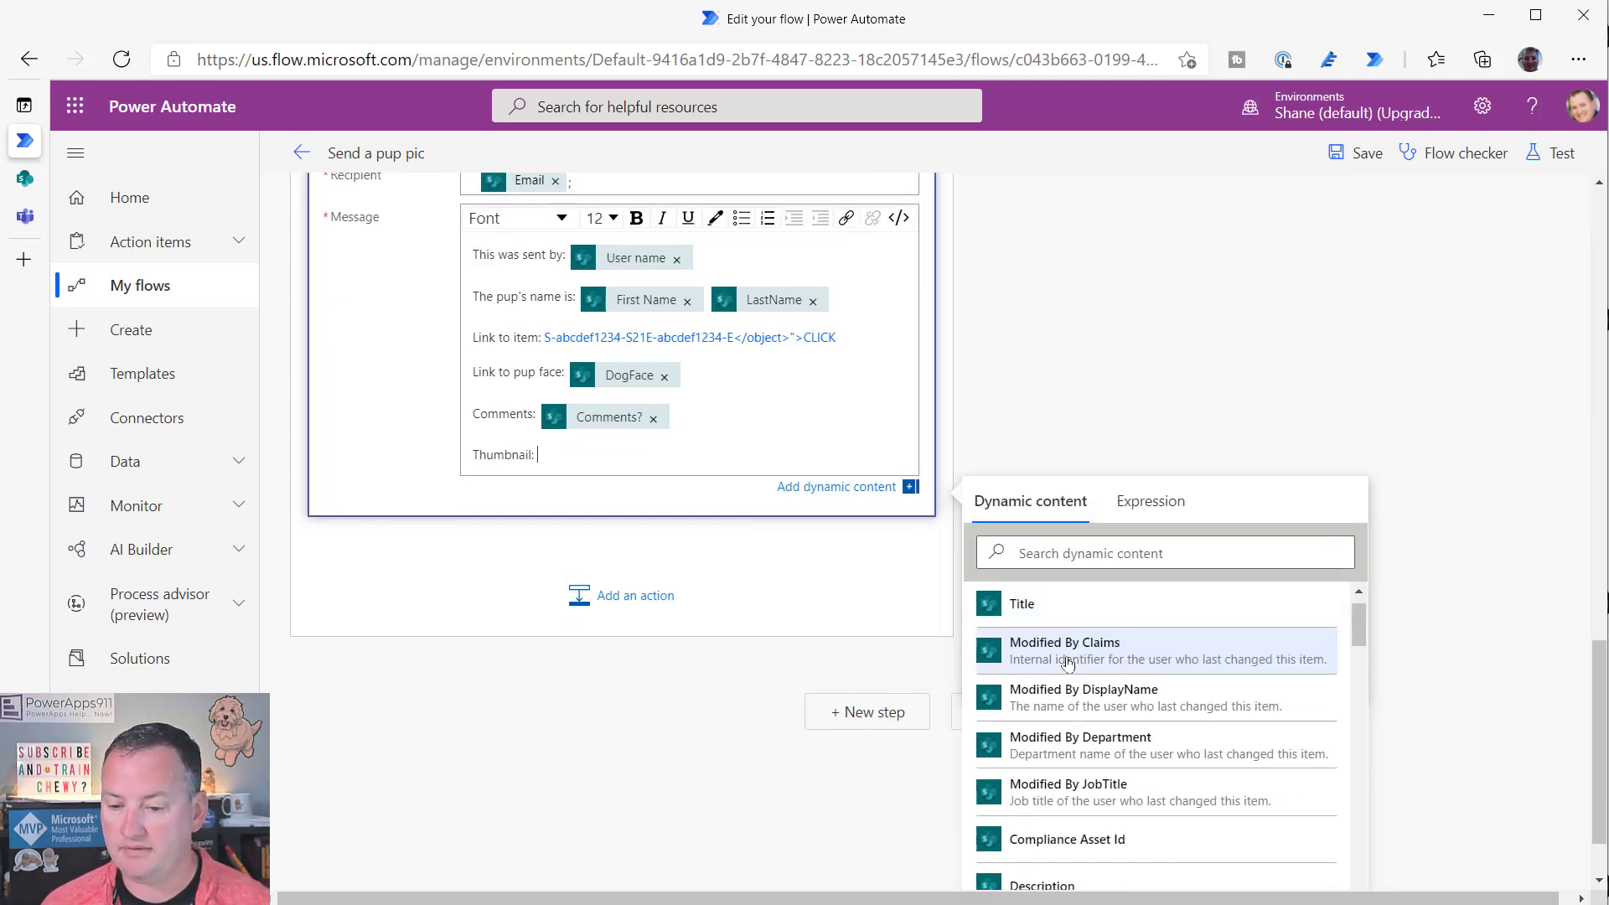
pyautogui.scroll(-3, 1066, 662)
pyautogui.click(1065, 544)
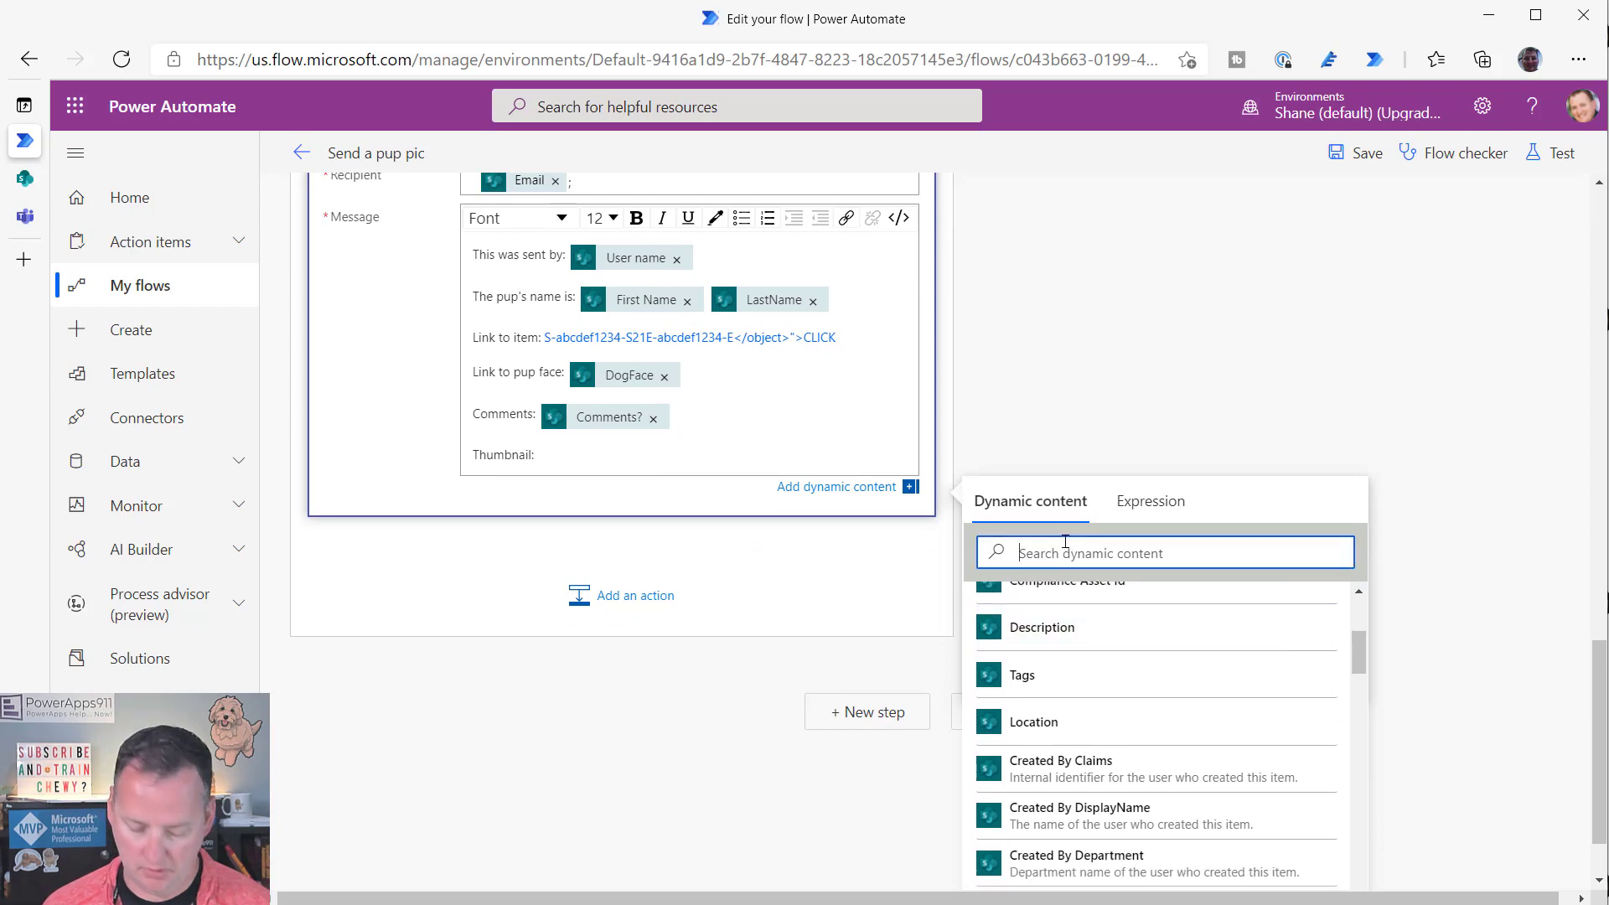
pyautogui.write('thumb')
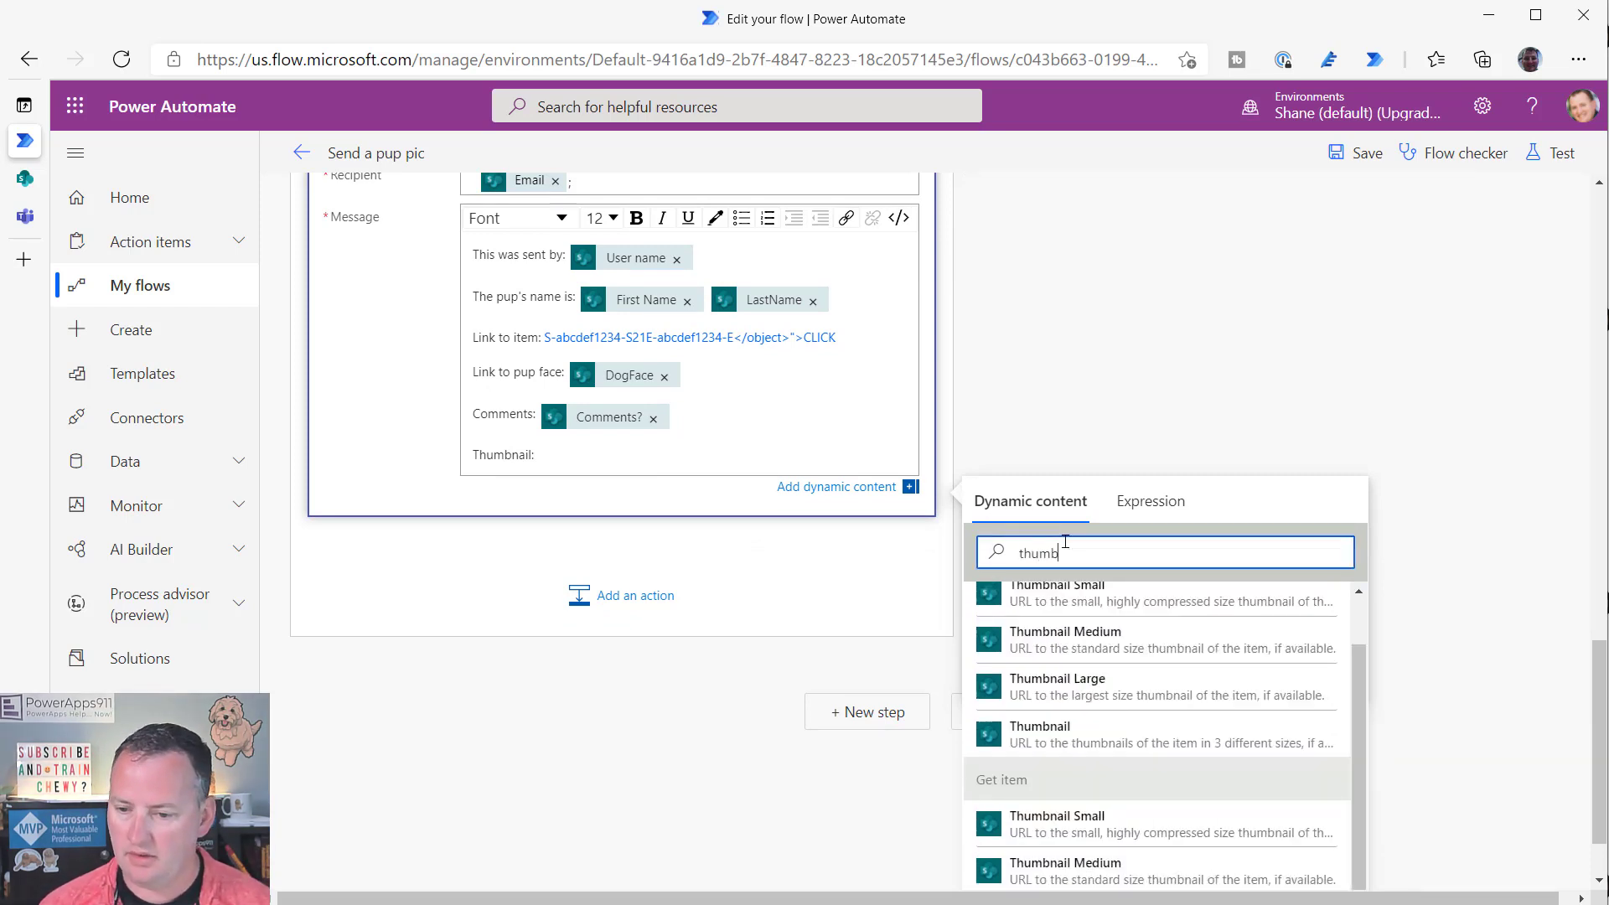
pyautogui.scroll(1, 1117, 693)
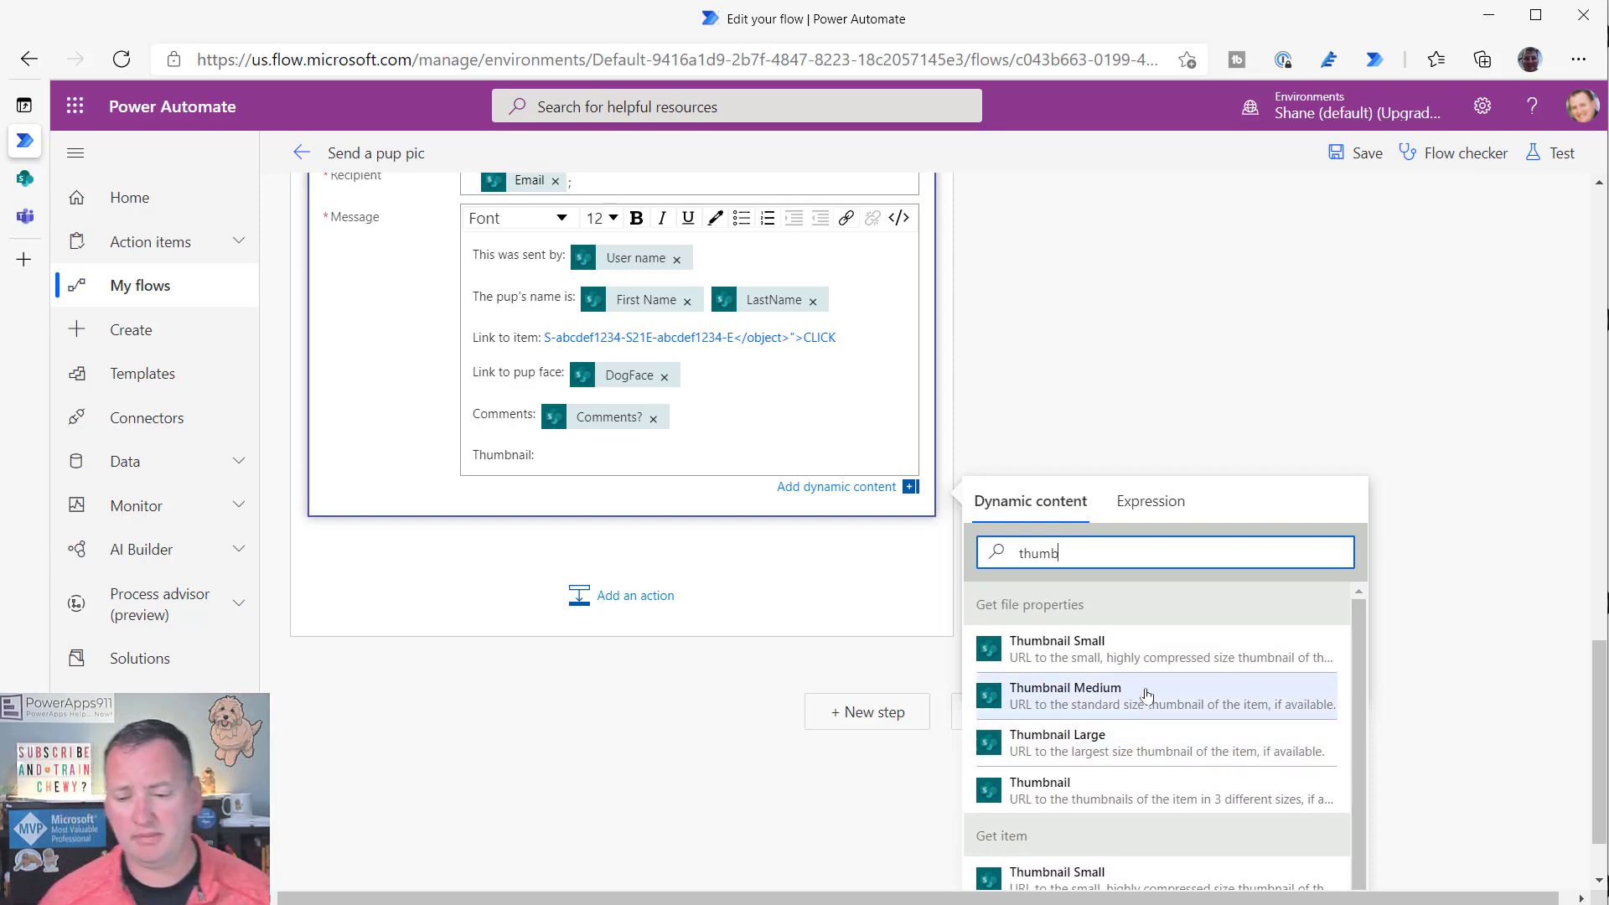
pyautogui.click(1159, 698)
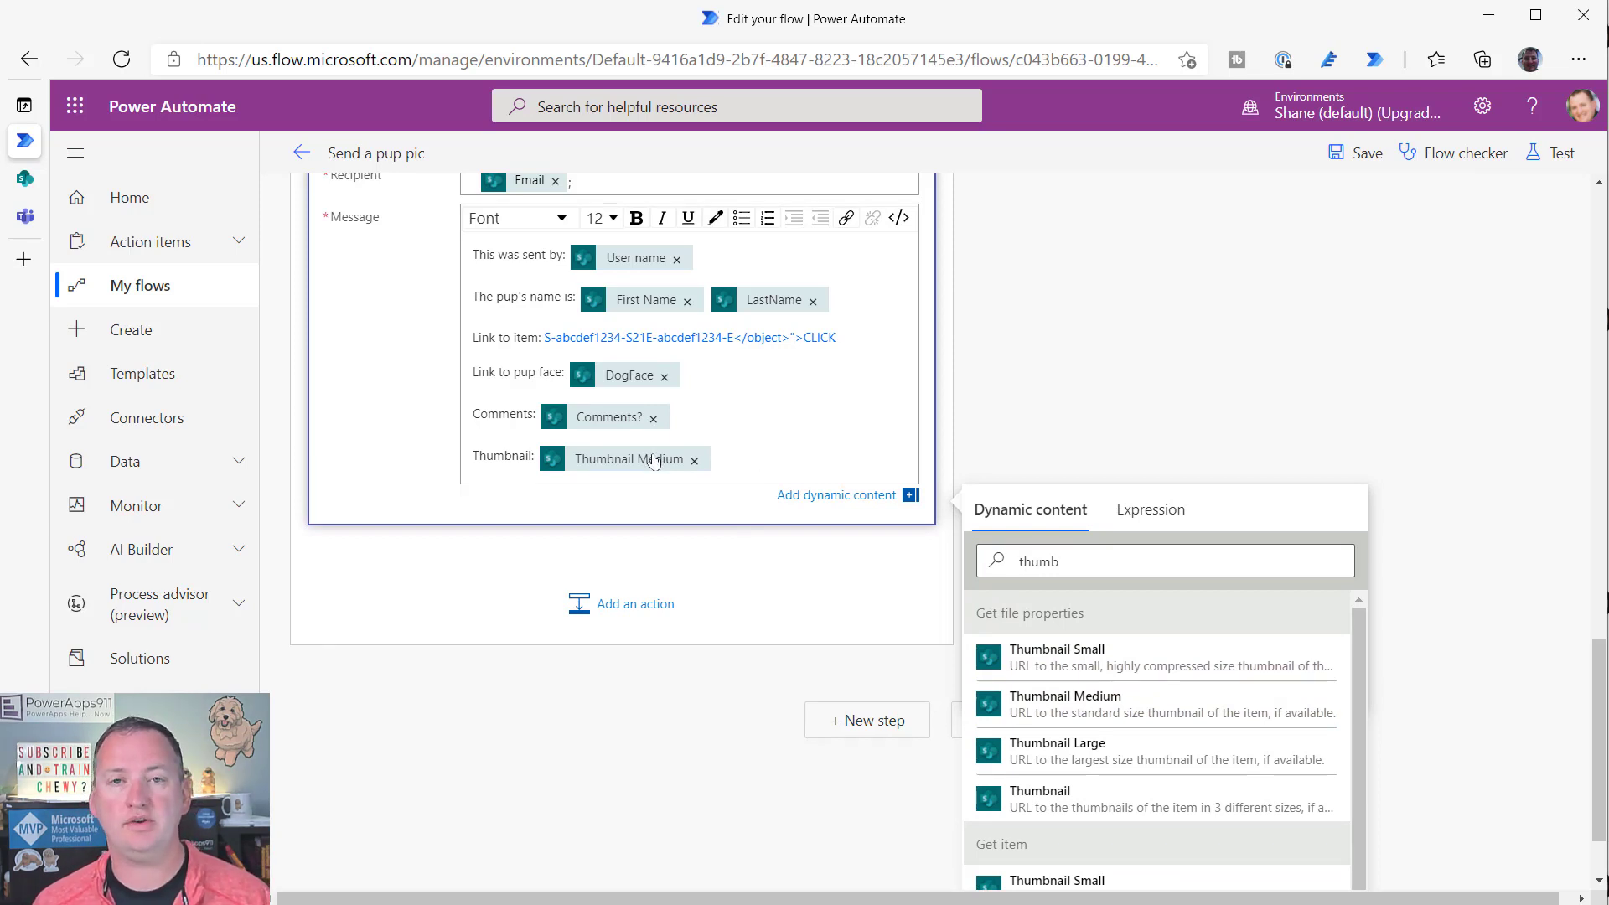
pyautogui.moveTo(654, 461)
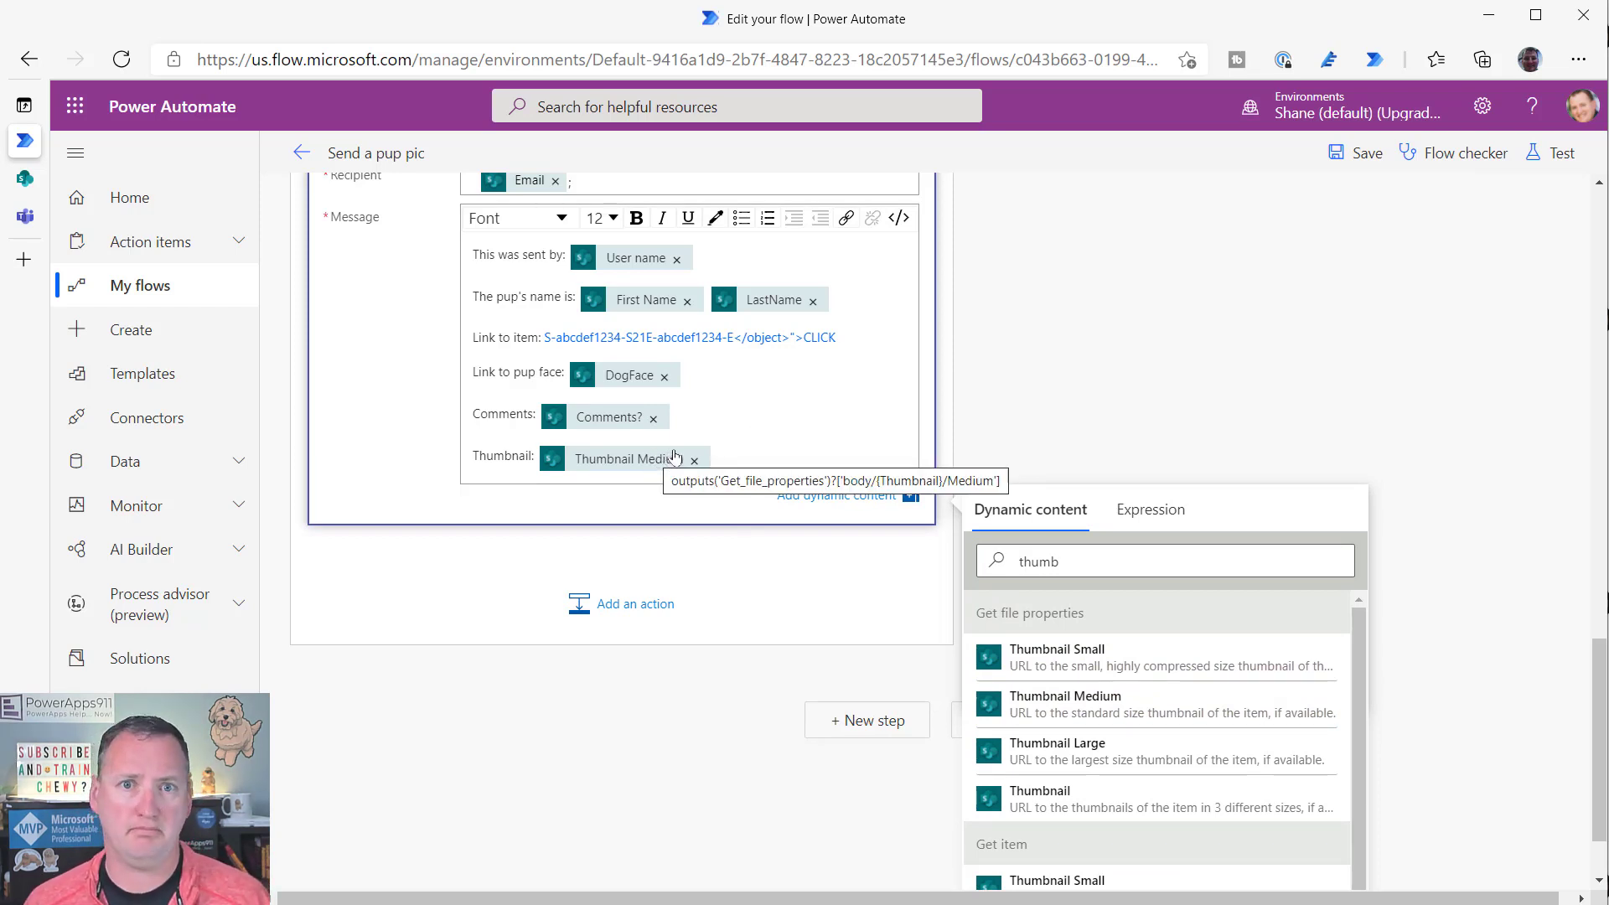
pyautogui.scroll(1, 1508, 262)
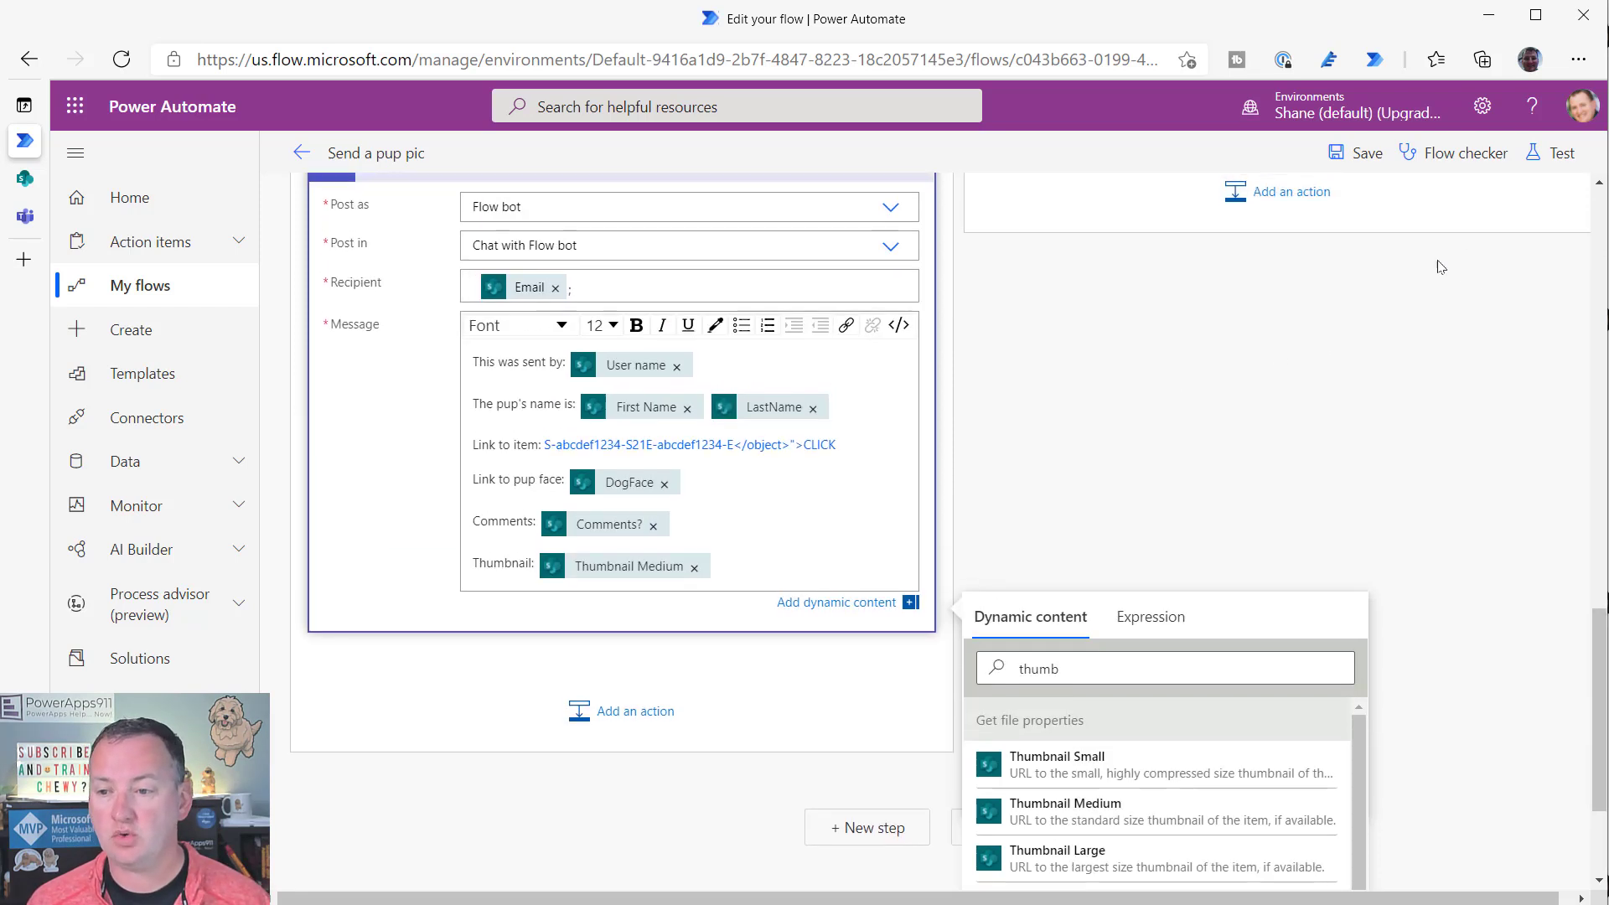
# - In the message's HTML code, replace the Thumbnail: label with an img tag whose quoted src is the Thumbnail Medium token
pyautogui.click(898, 325)
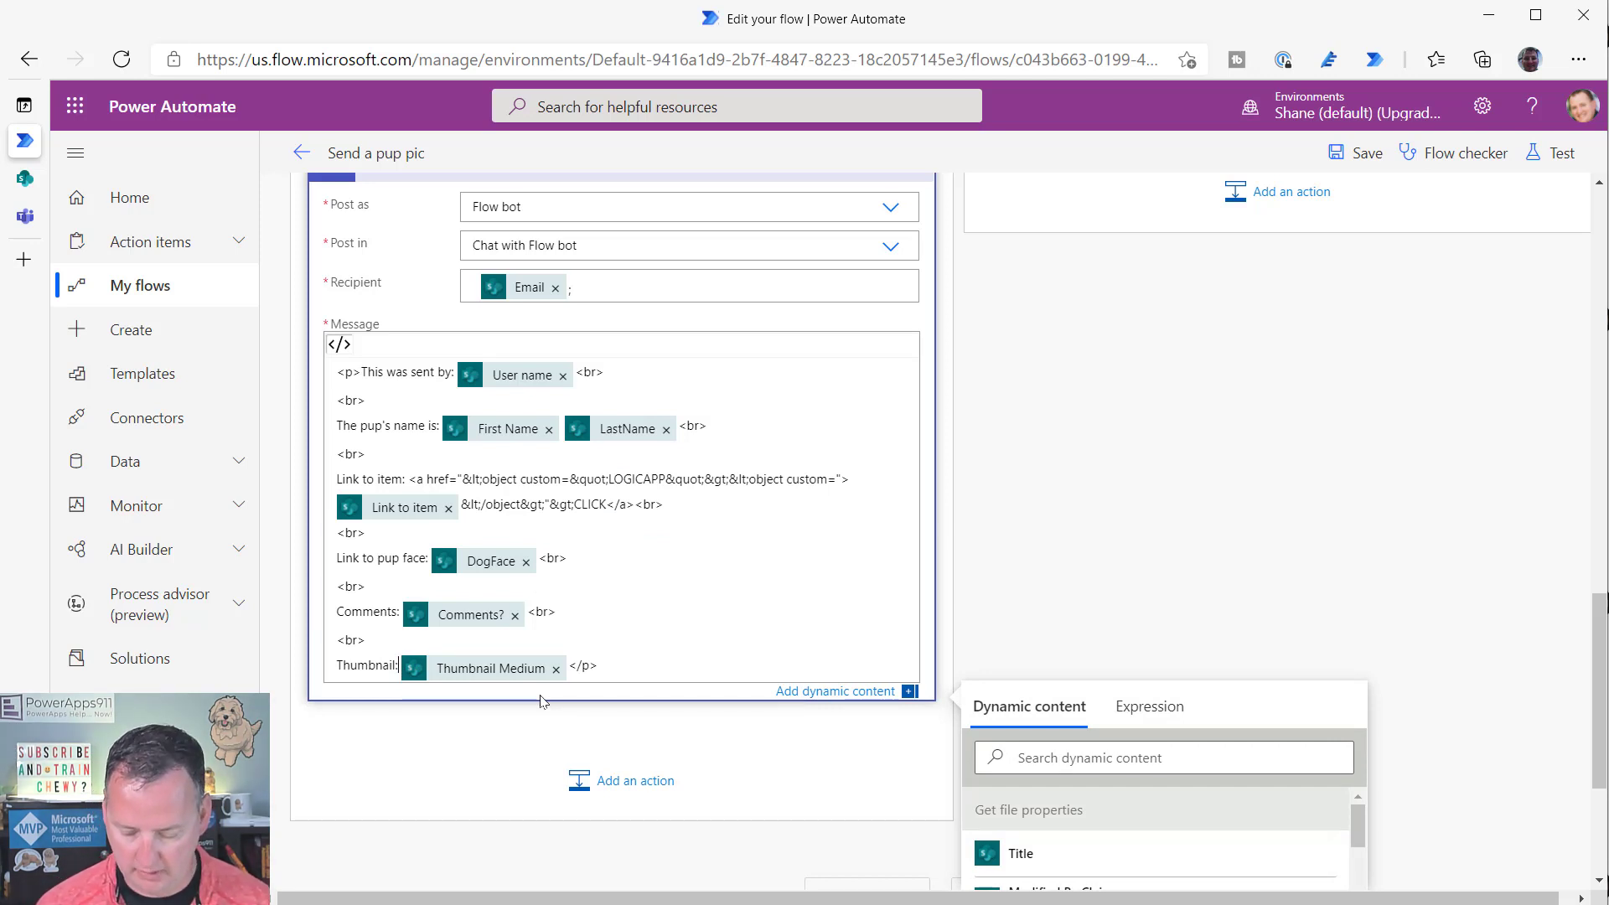
pyautogui.hotkey('shift', 'Home')
pyautogui.press('BackSpace')
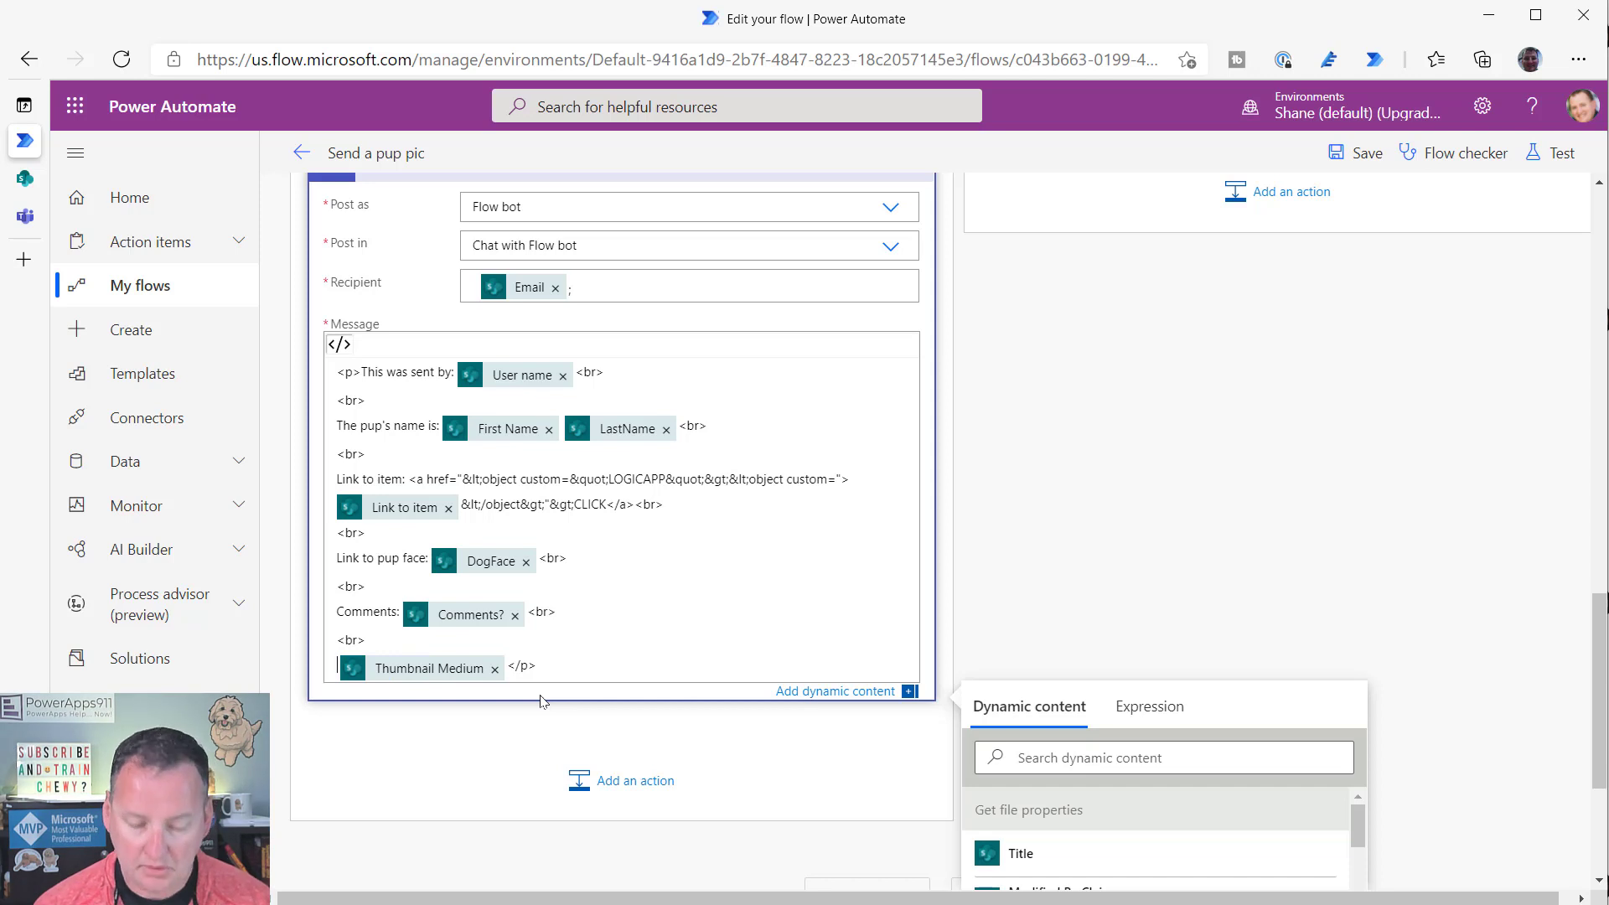
pyautogui.write('<img s')
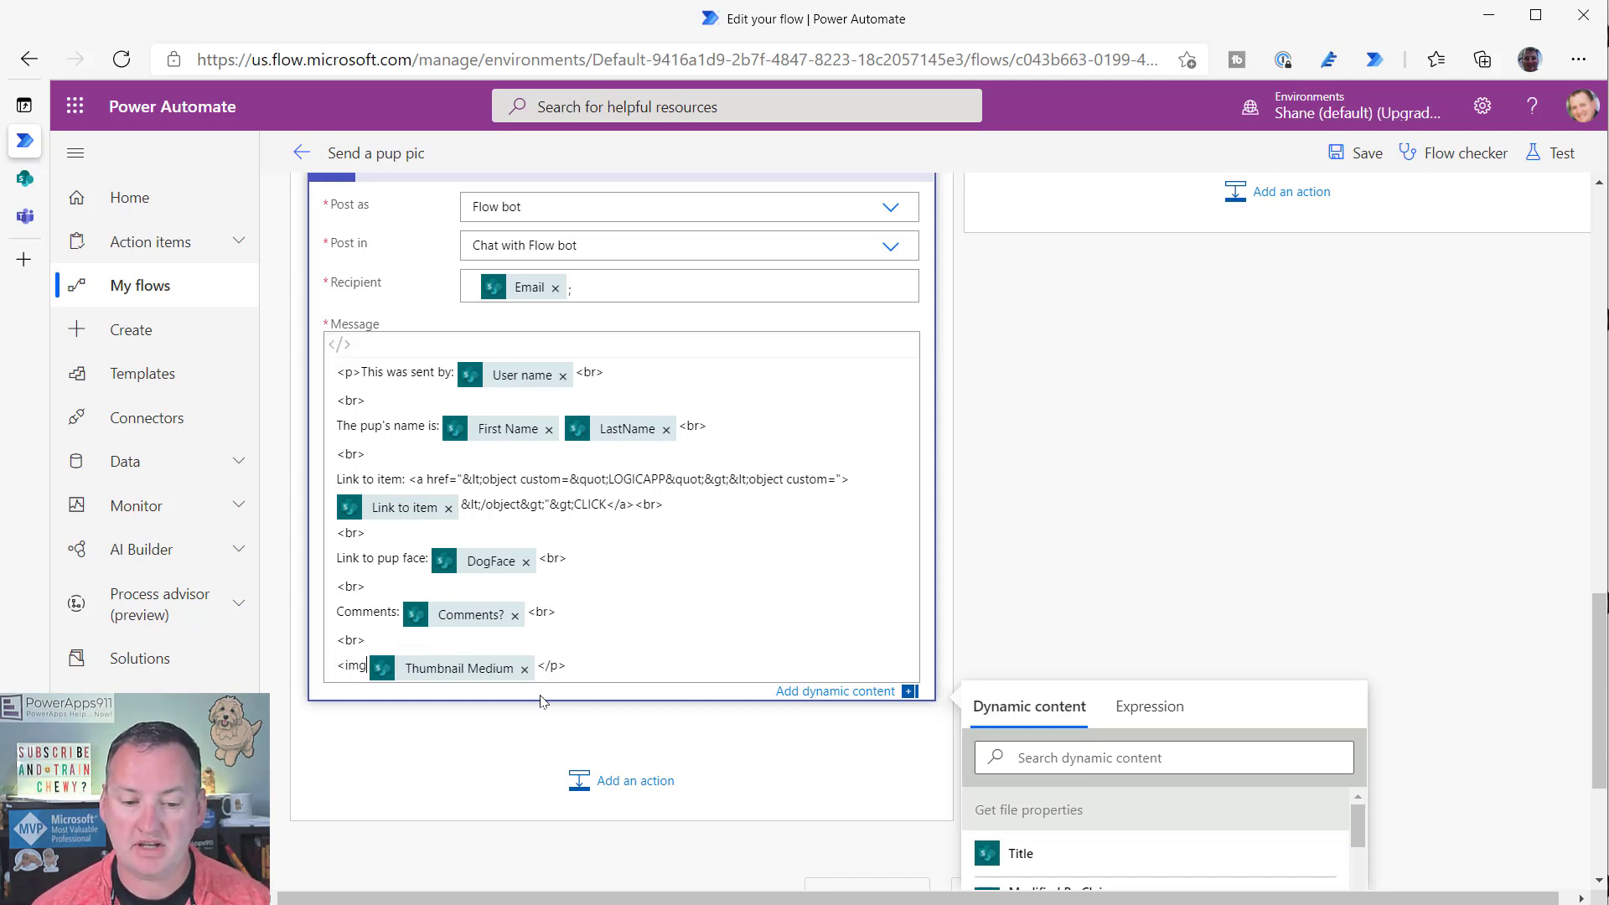
pyautogui.write('rc=')
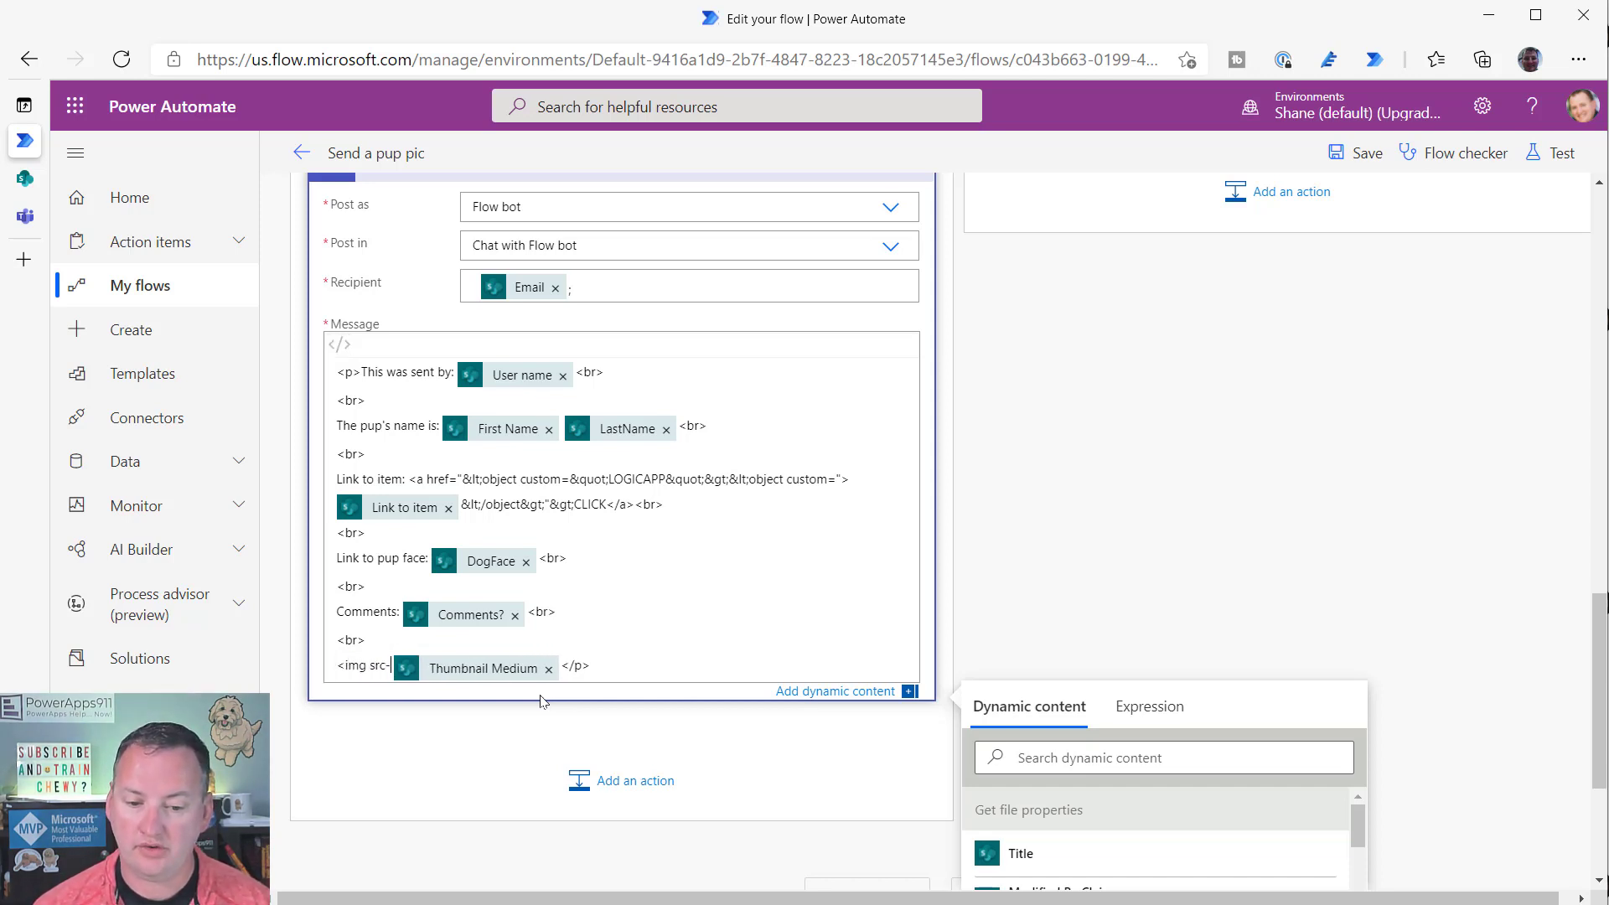
pyautogui.write('"')
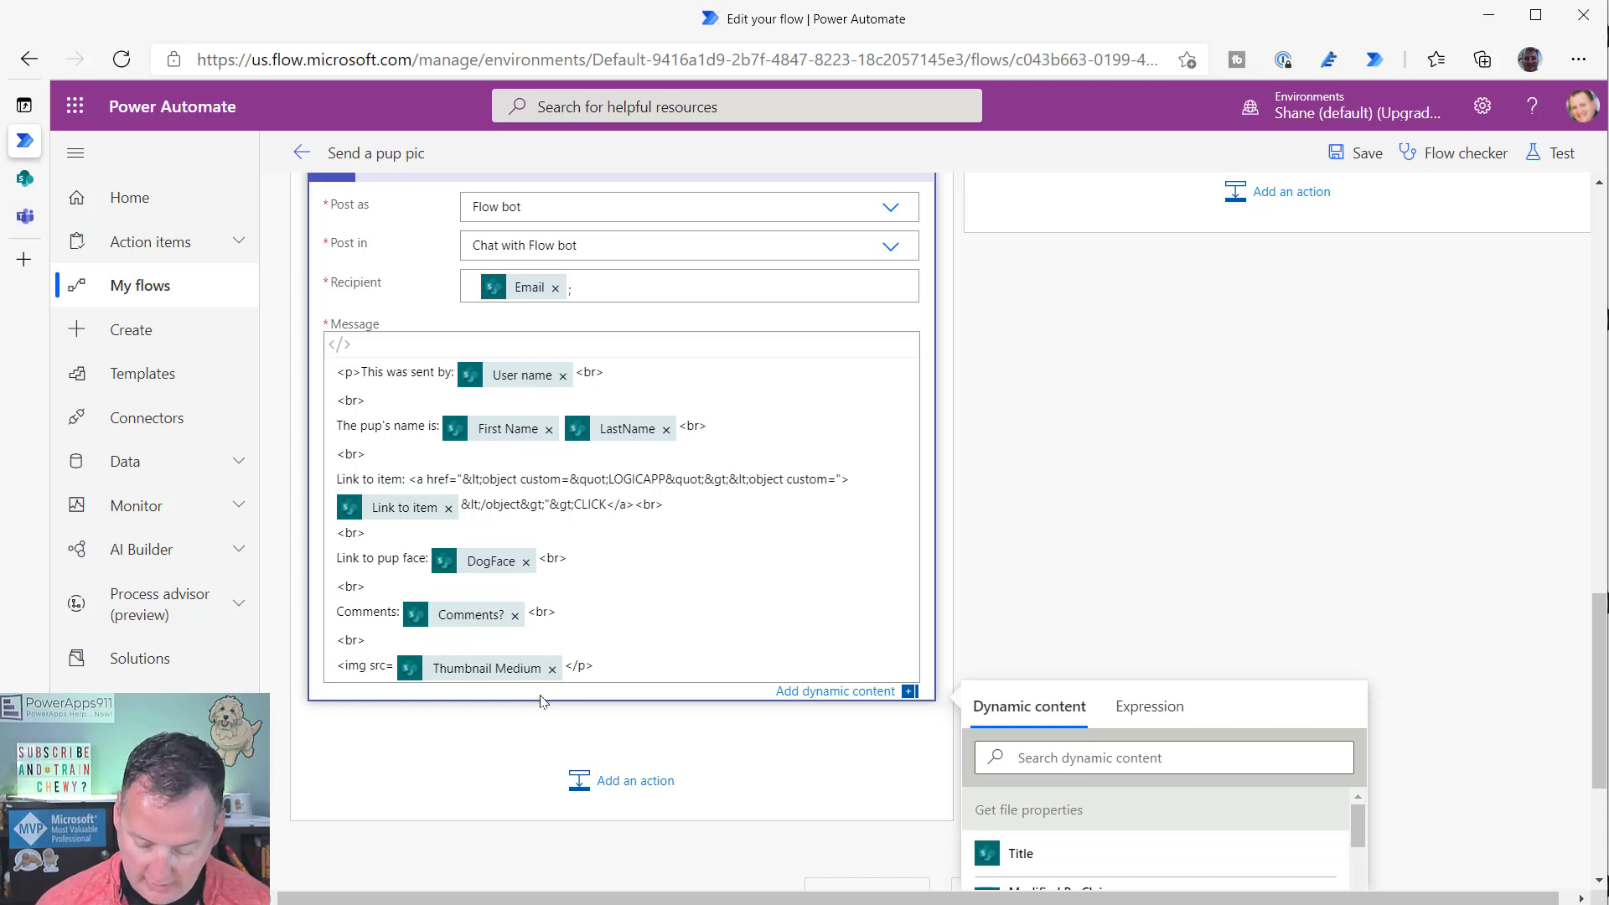
pyautogui.write('"')
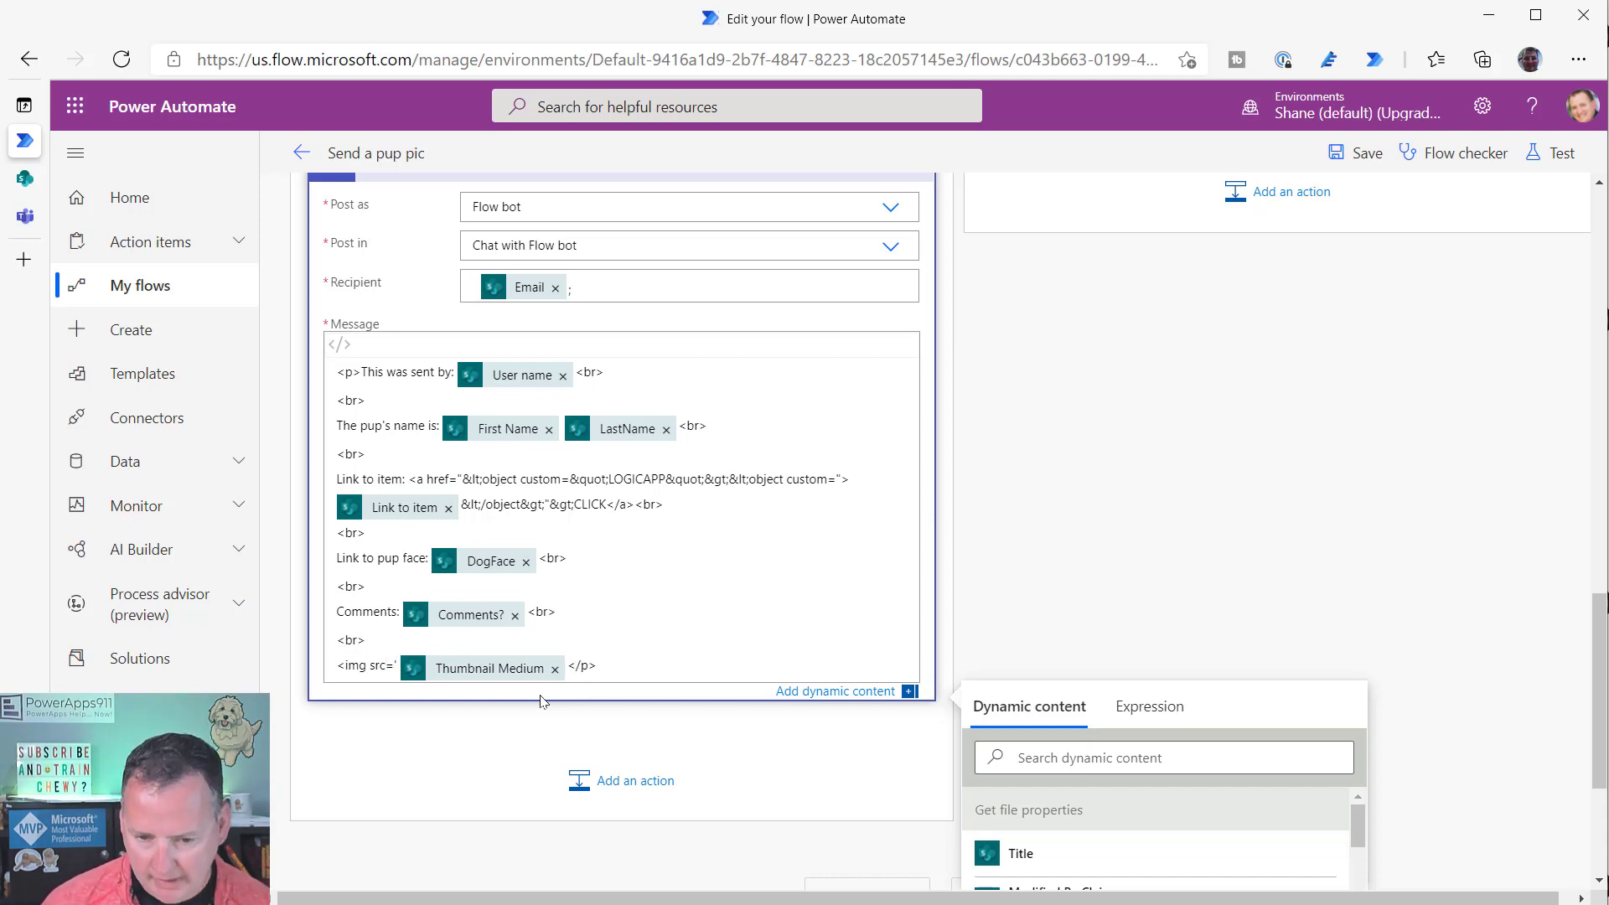
pyautogui.press('BackSpace')
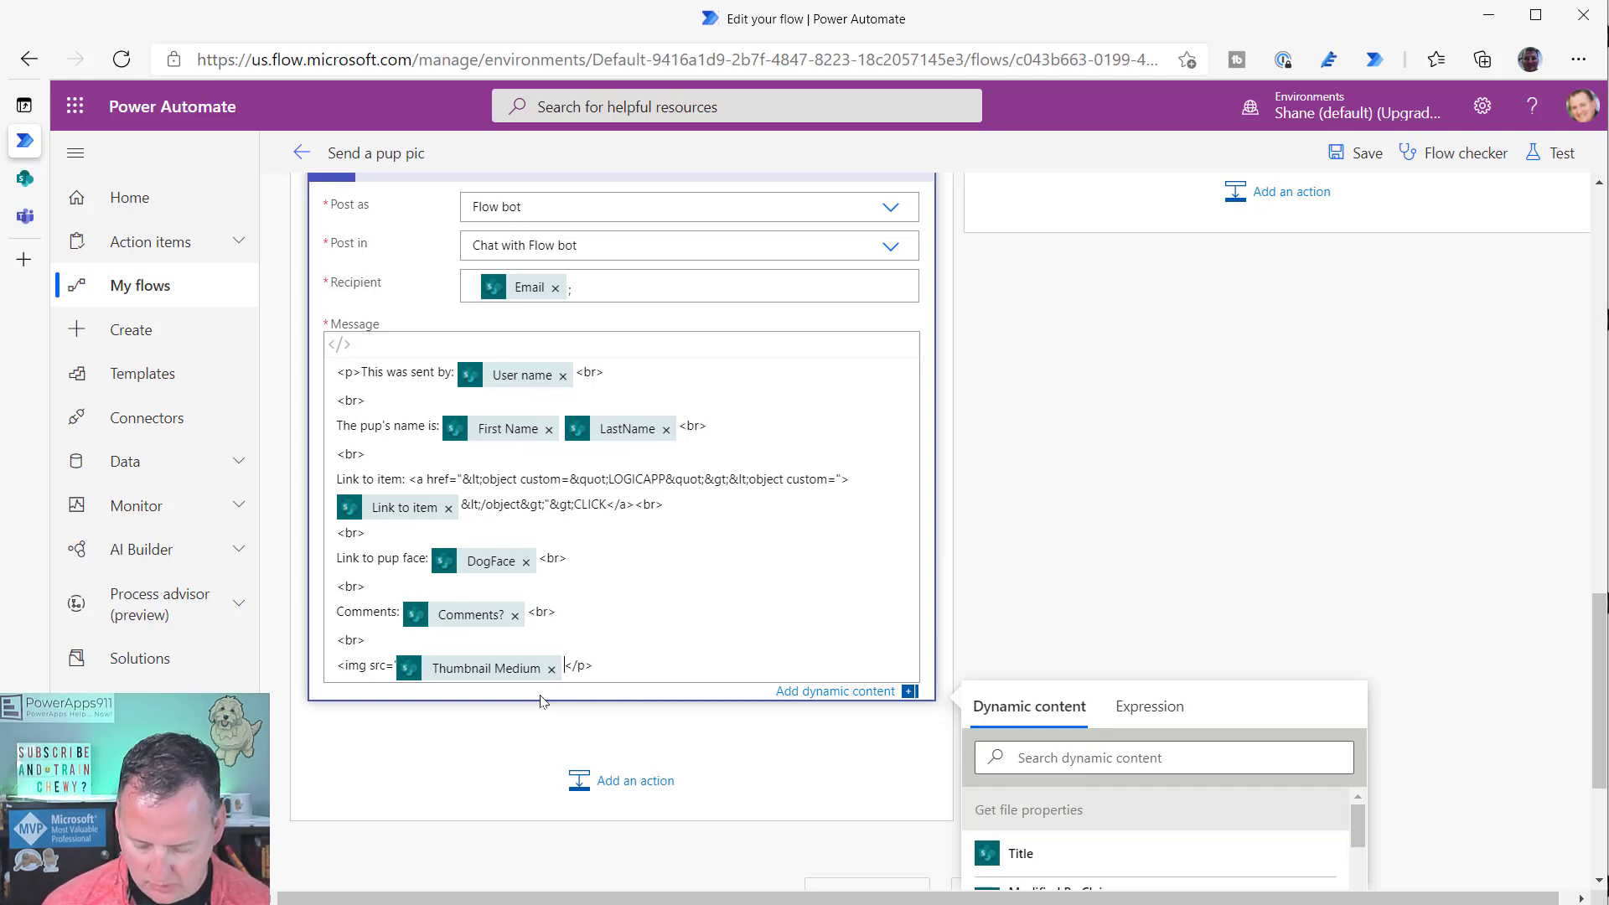
pyautogui.write('"')
pyautogui.write('>')
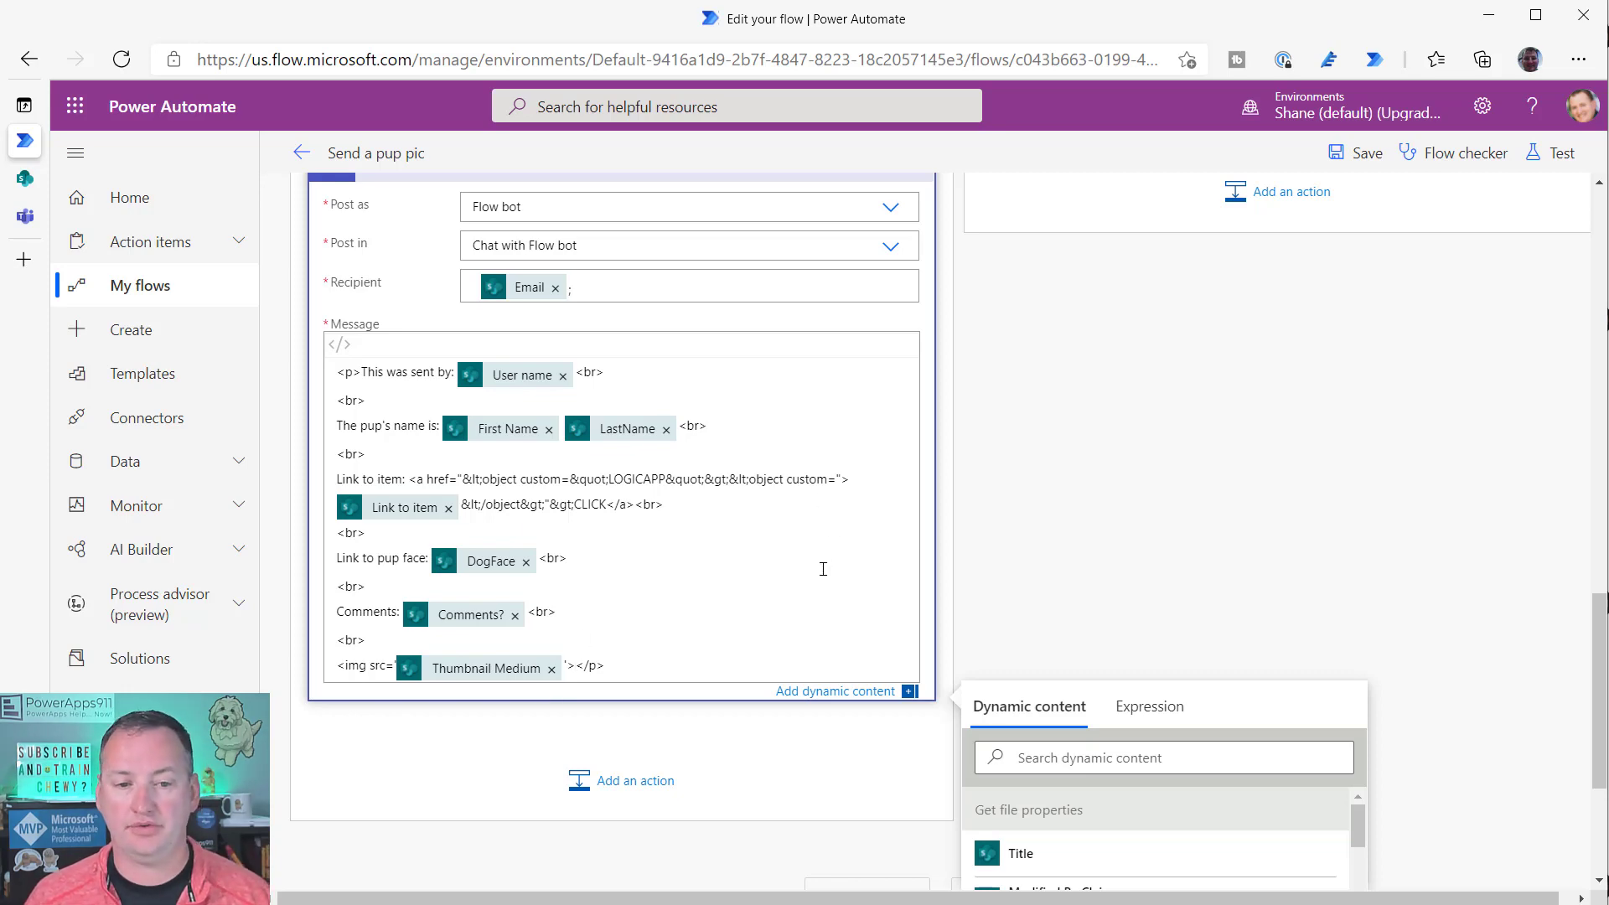
# - Save the flow and test it automatically with a recently used trigger
pyautogui.scroll(-1, 838, 561)
pyautogui.scroll(4, 888, 544)
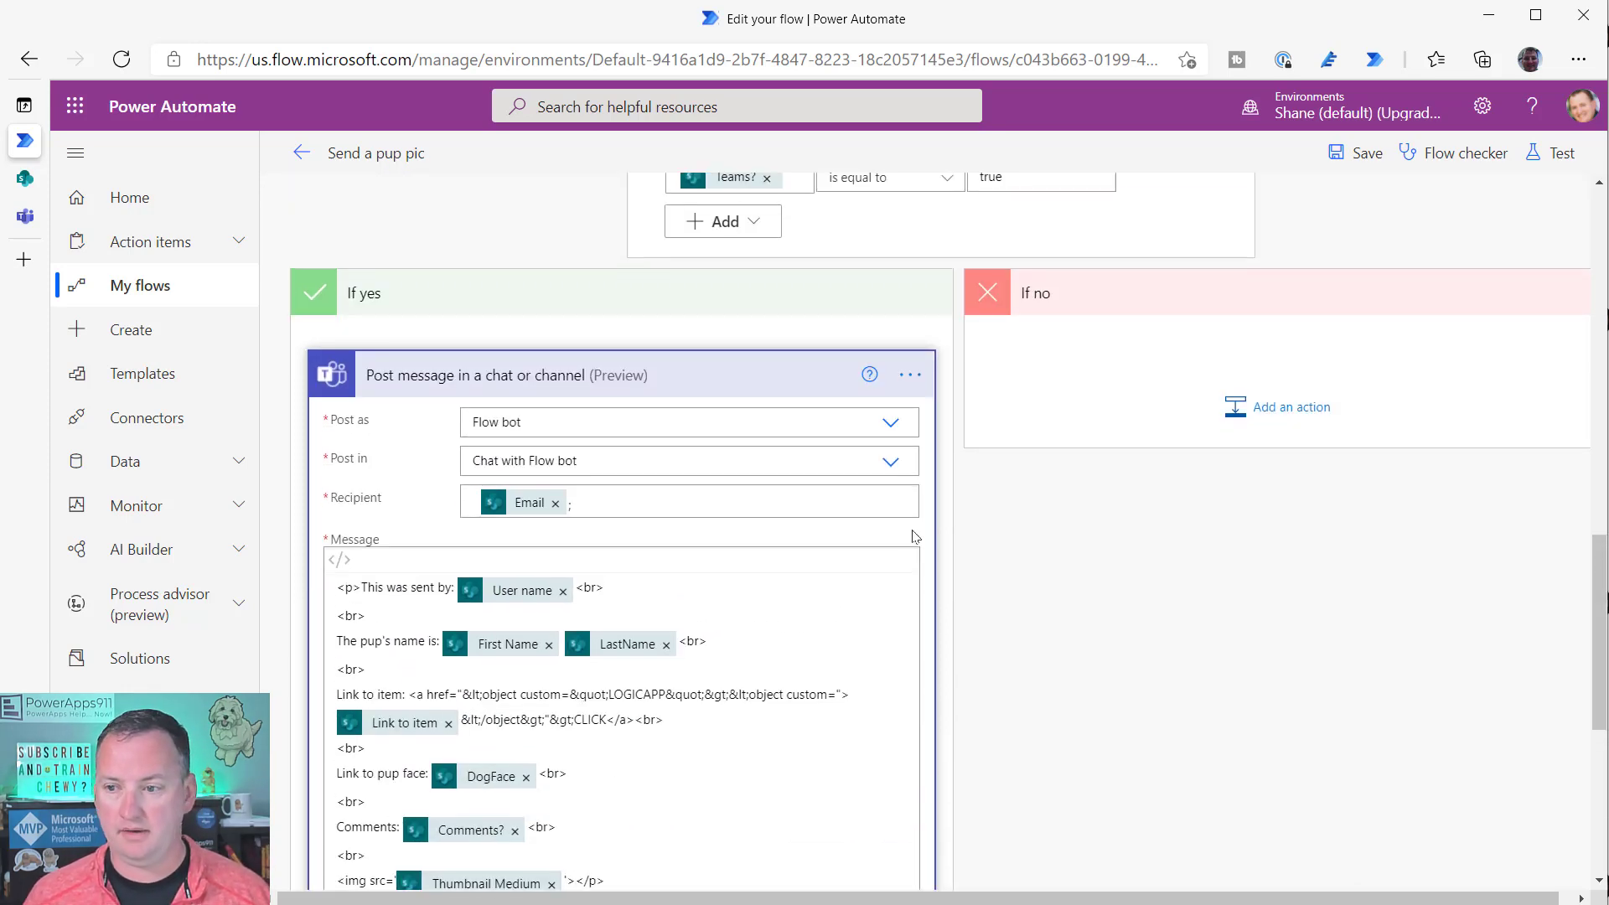
pyautogui.scroll(-3, 921, 553)
pyautogui.scroll(7, 1095, 496)
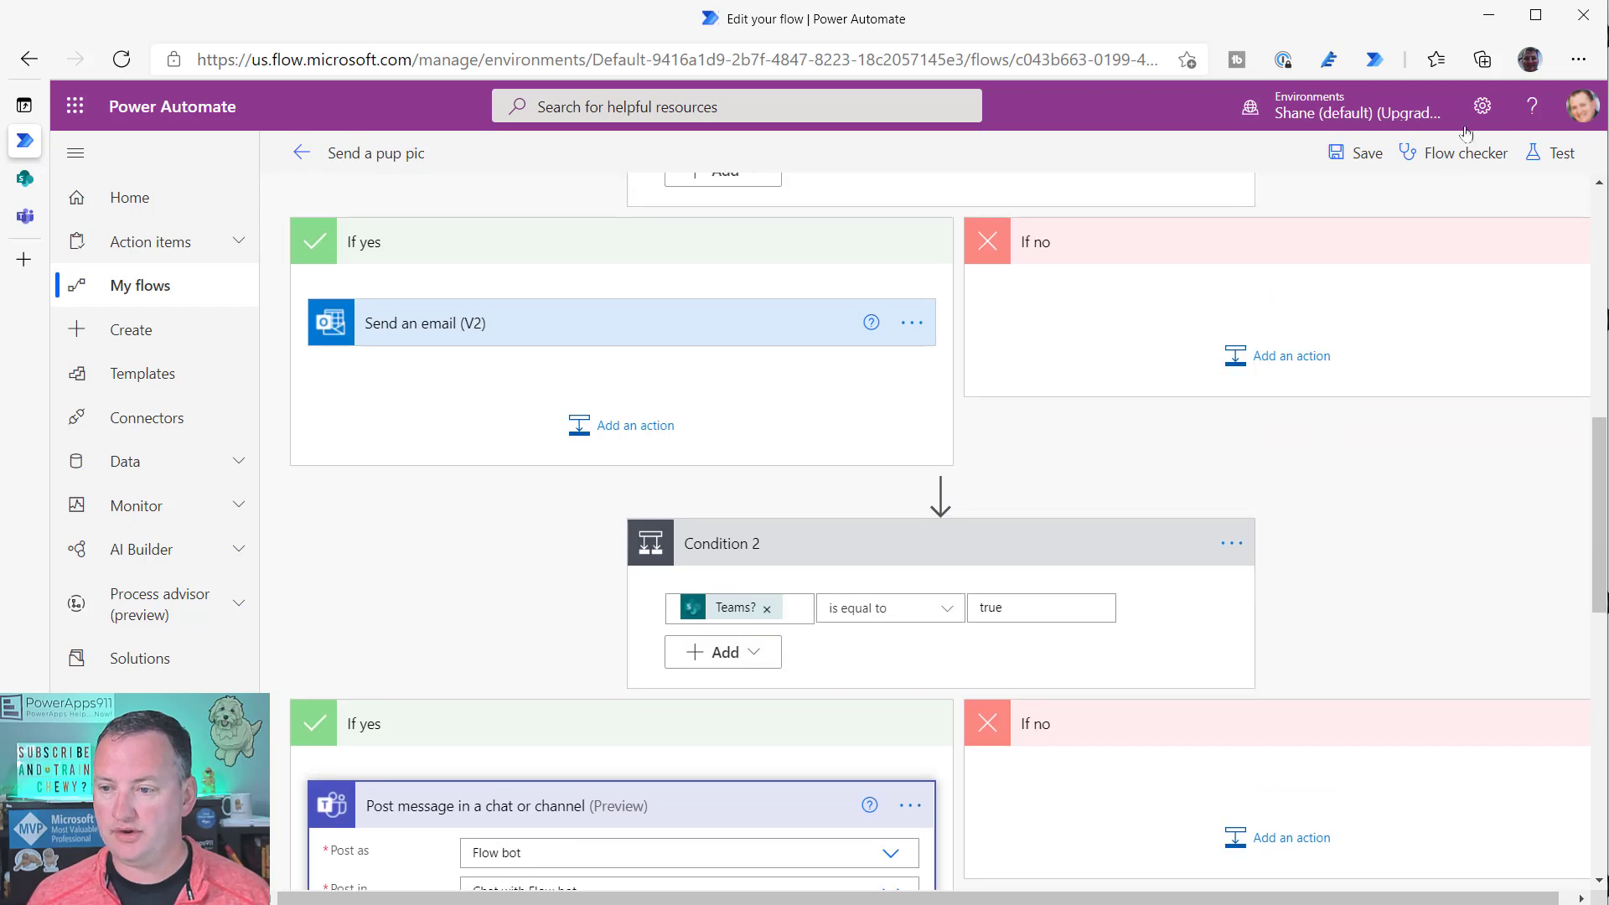
pyautogui.click(1358, 153)
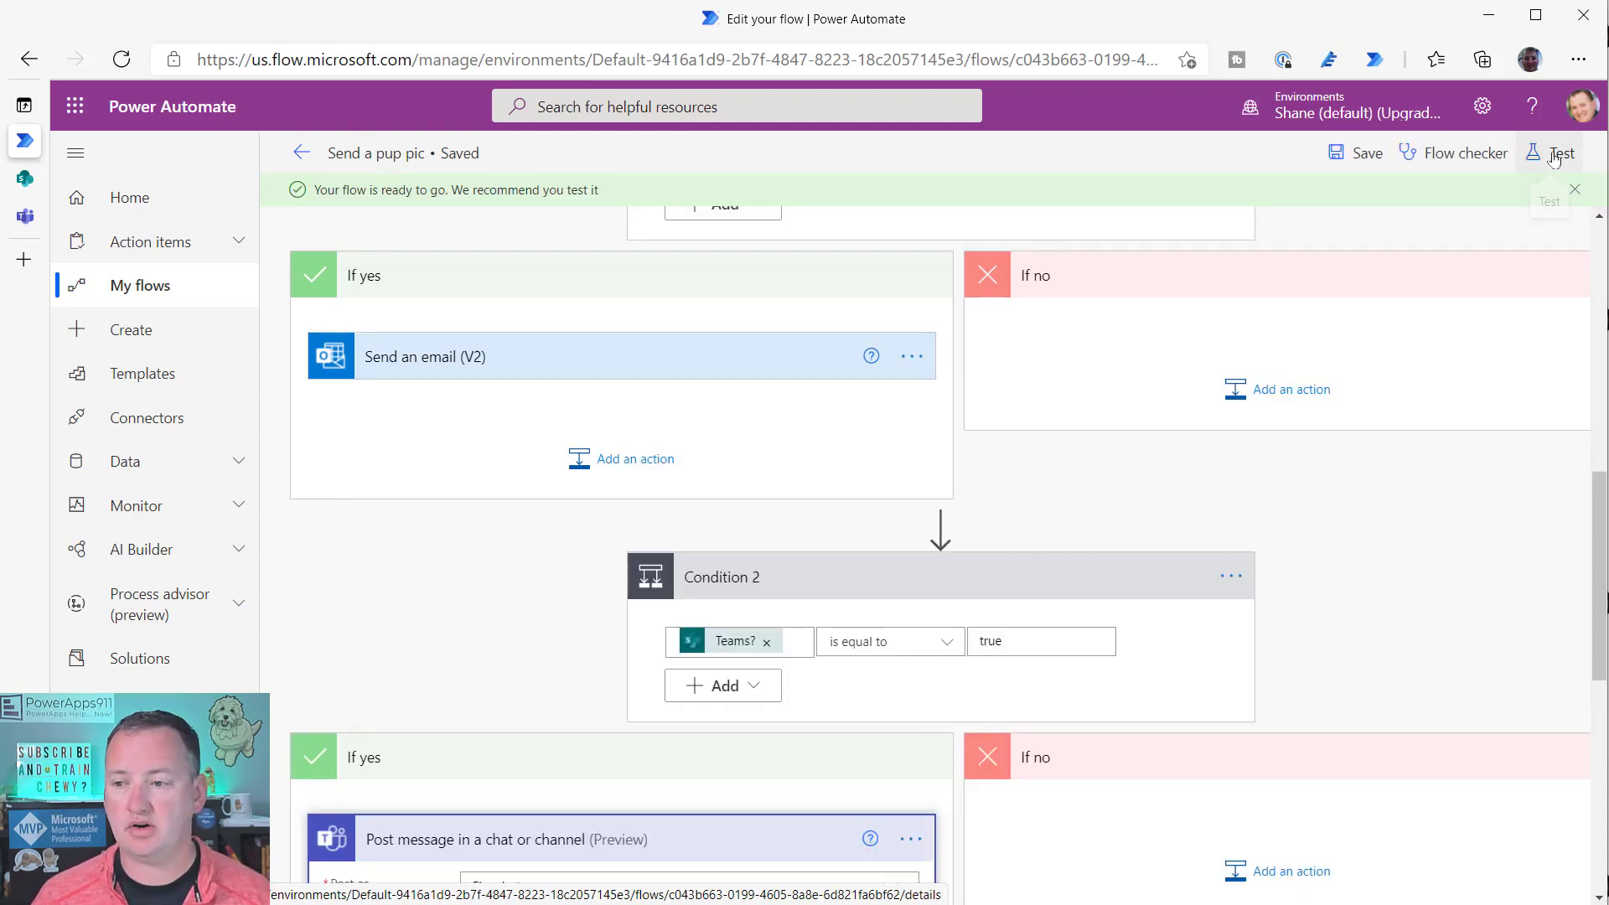
pyautogui.click(1555, 153)
pyautogui.click(1374, 342)
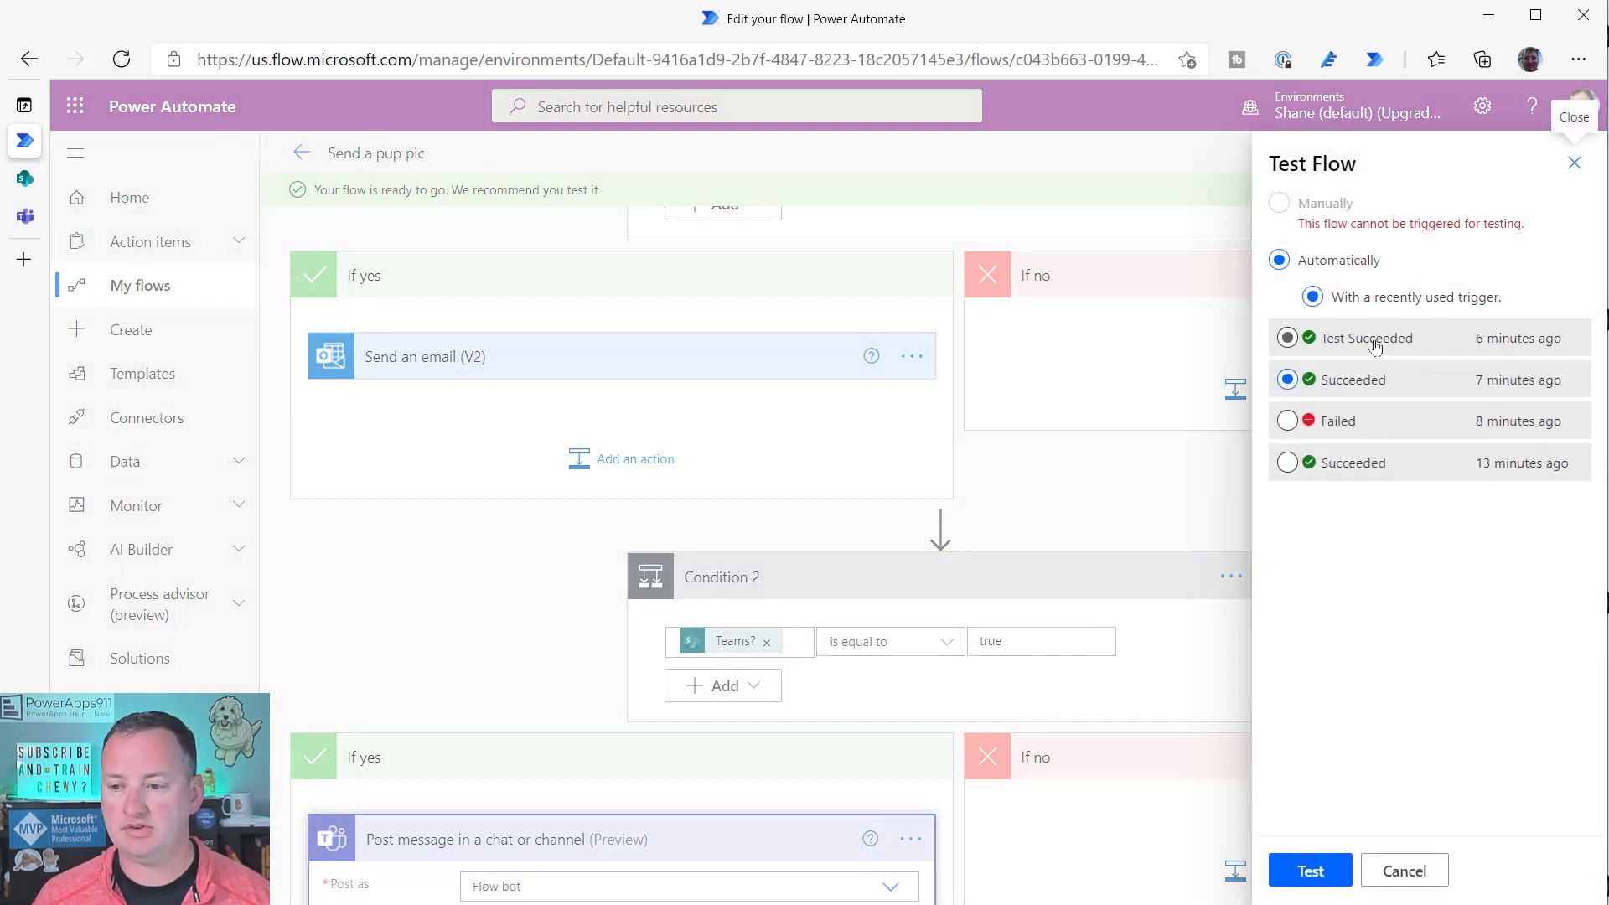
pyautogui.click(1318, 887)
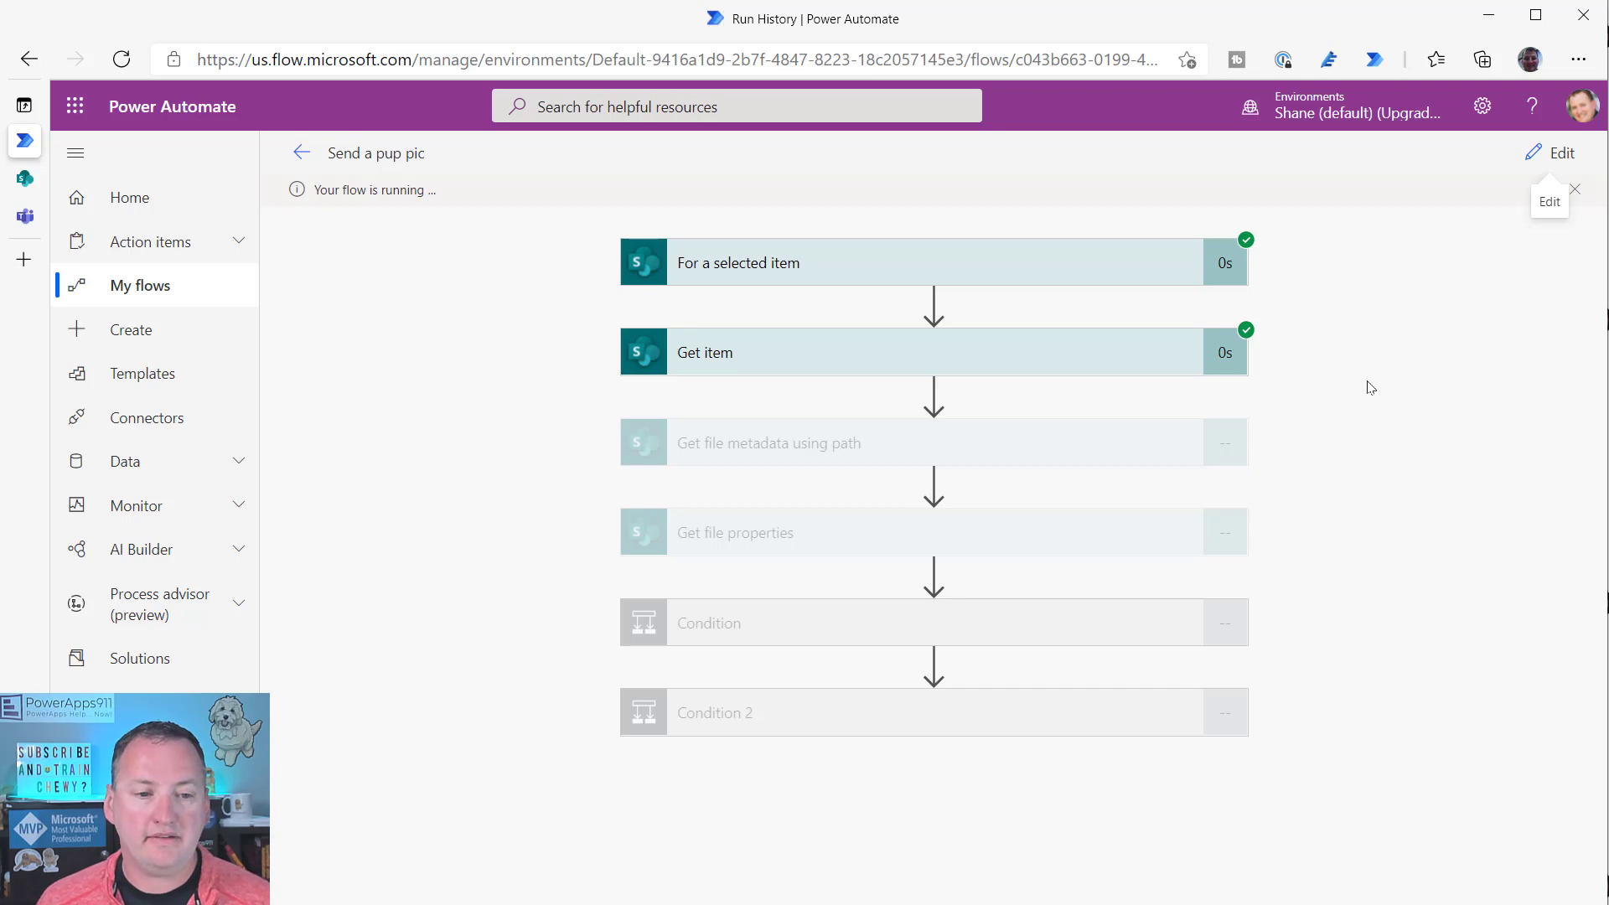
# - Check the flow's message in Microsoft Teams and examine the run's Get file metadata using path inputs and outputs in Power Automate
pyautogui.click(26, 217)
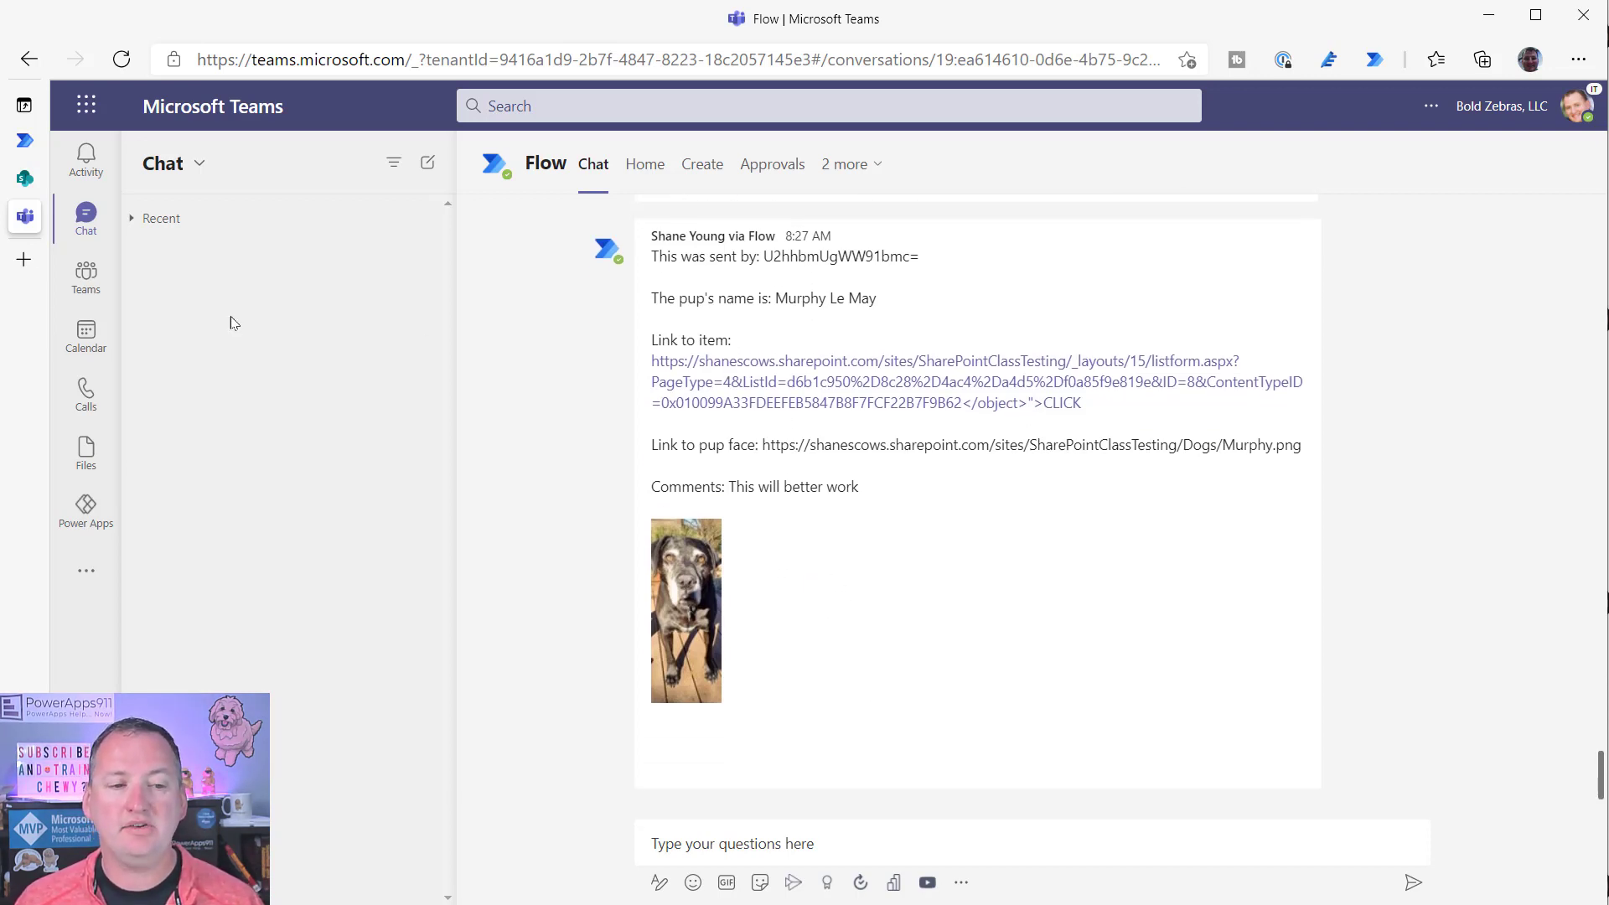
pyautogui.click(21, 145)
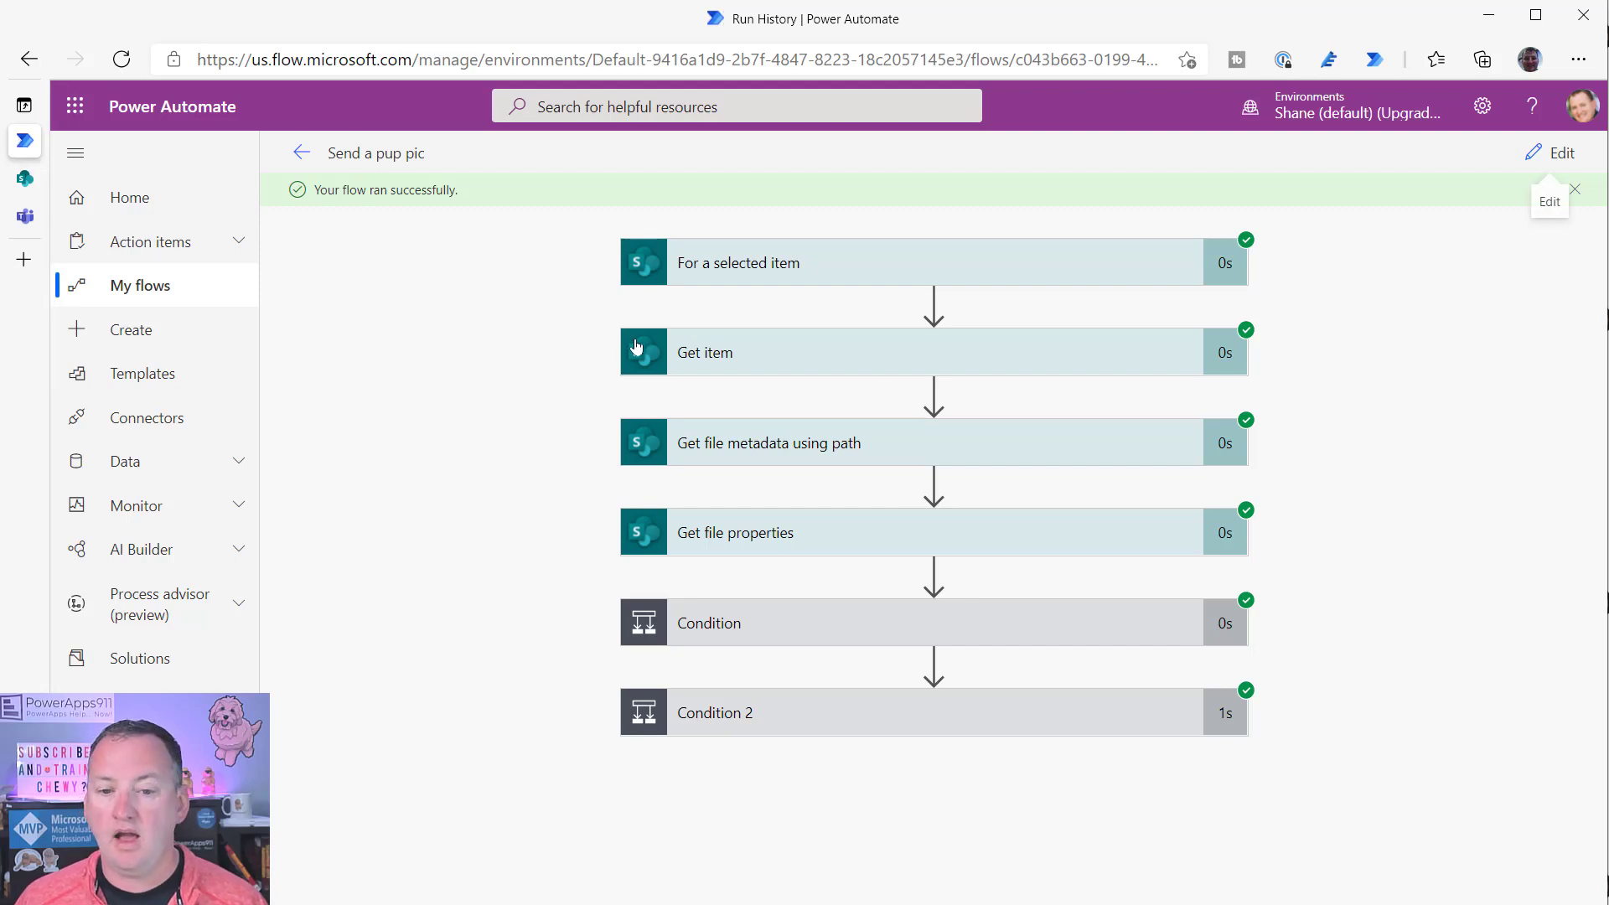
pyautogui.click(979, 439)
pyautogui.scroll(-1, 880, 502)
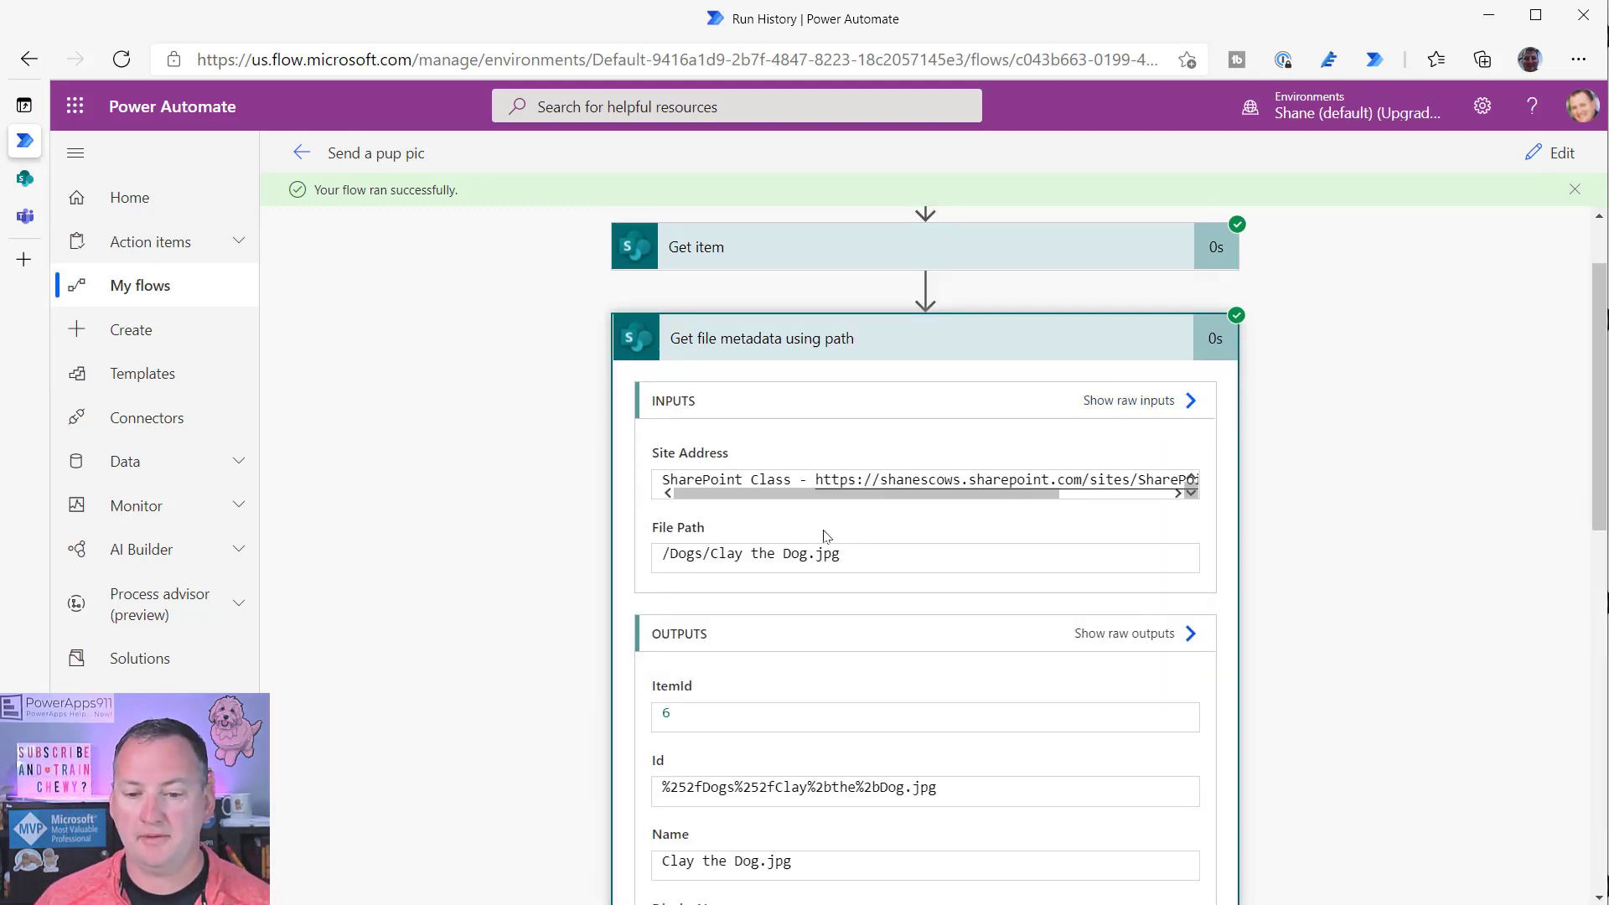
pyautogui.scroll(-2, 758, 553)
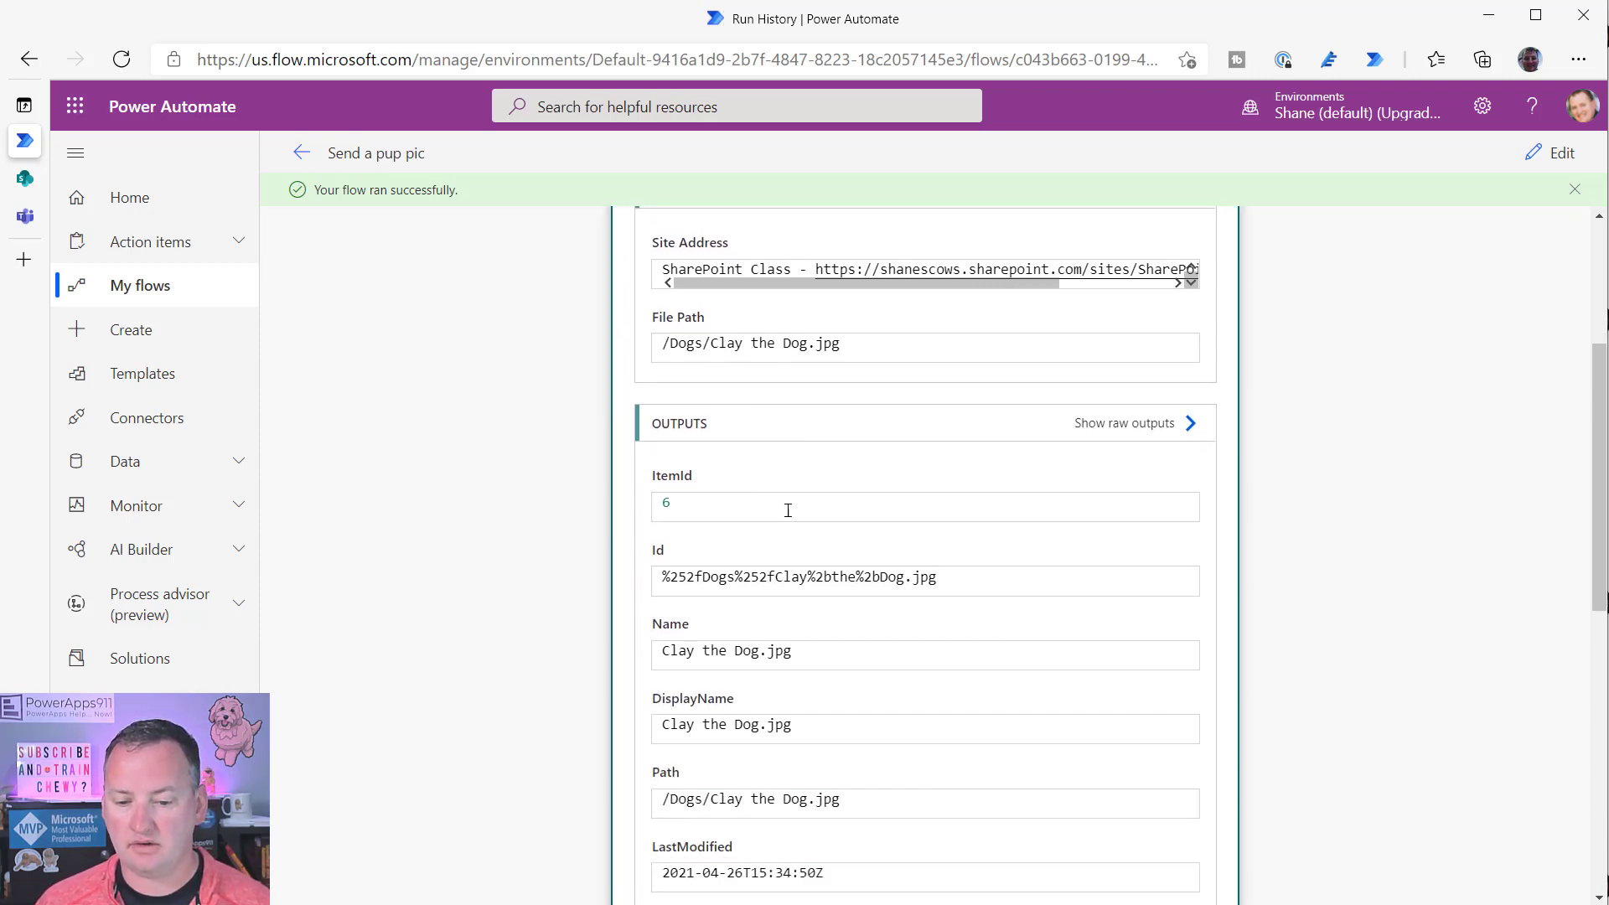
pyautogui.scroll(-1, 721, 510)
pyautogui.scroll(2, 927, 469)
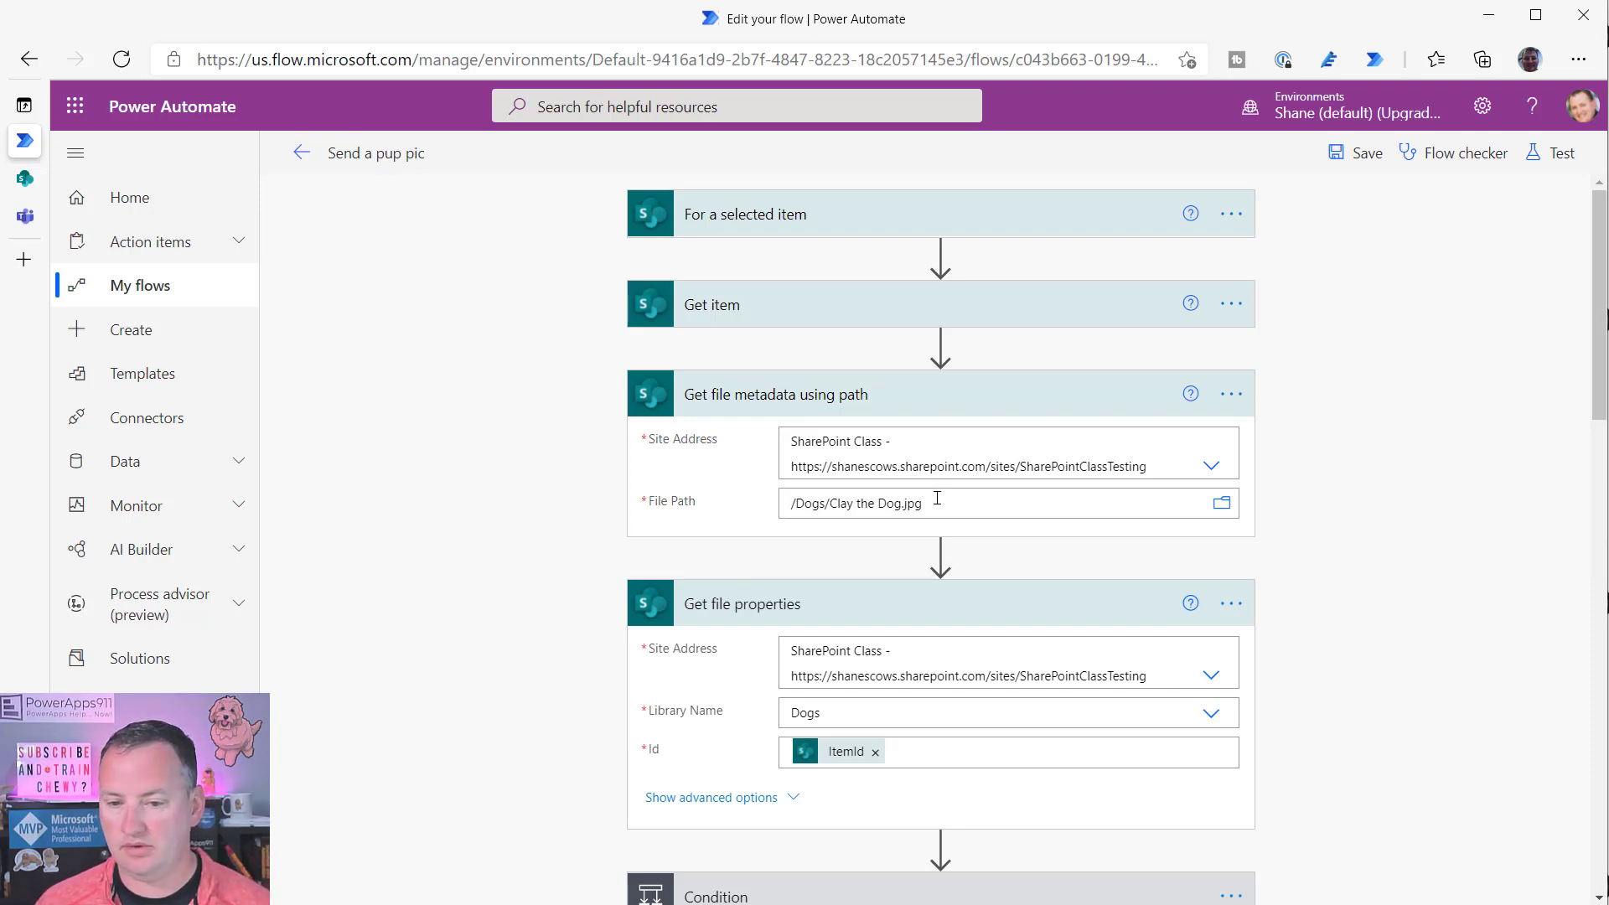
# - Add a Compose action between Get item and Get file metadata using path
pyautogui.moveTo(939, 347)
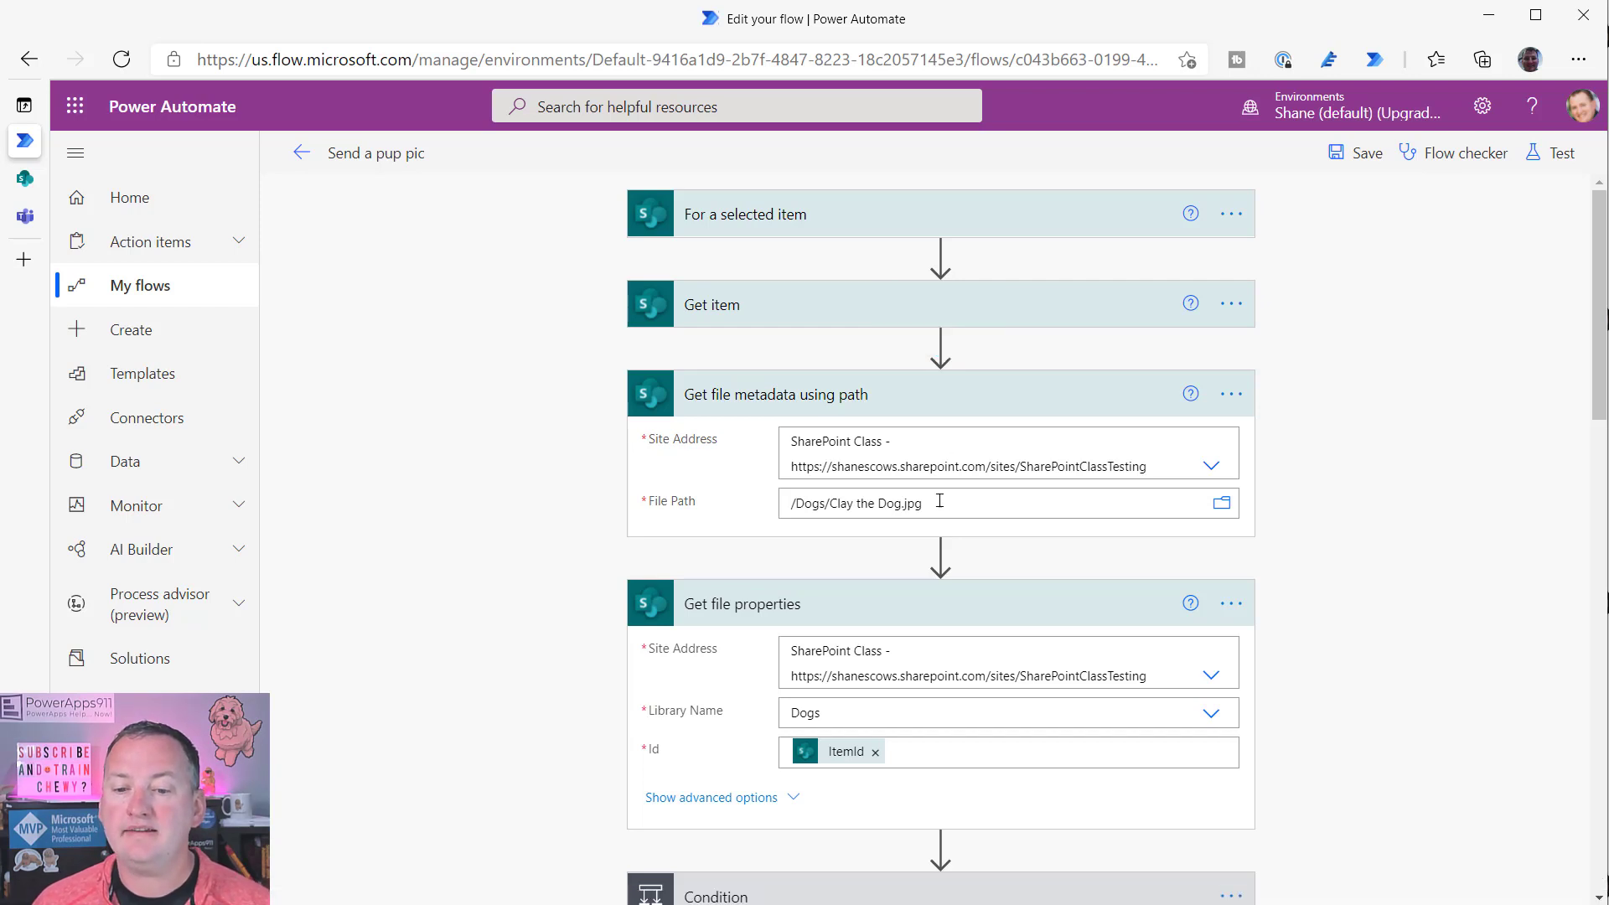
pyautogui.click(940, 344)
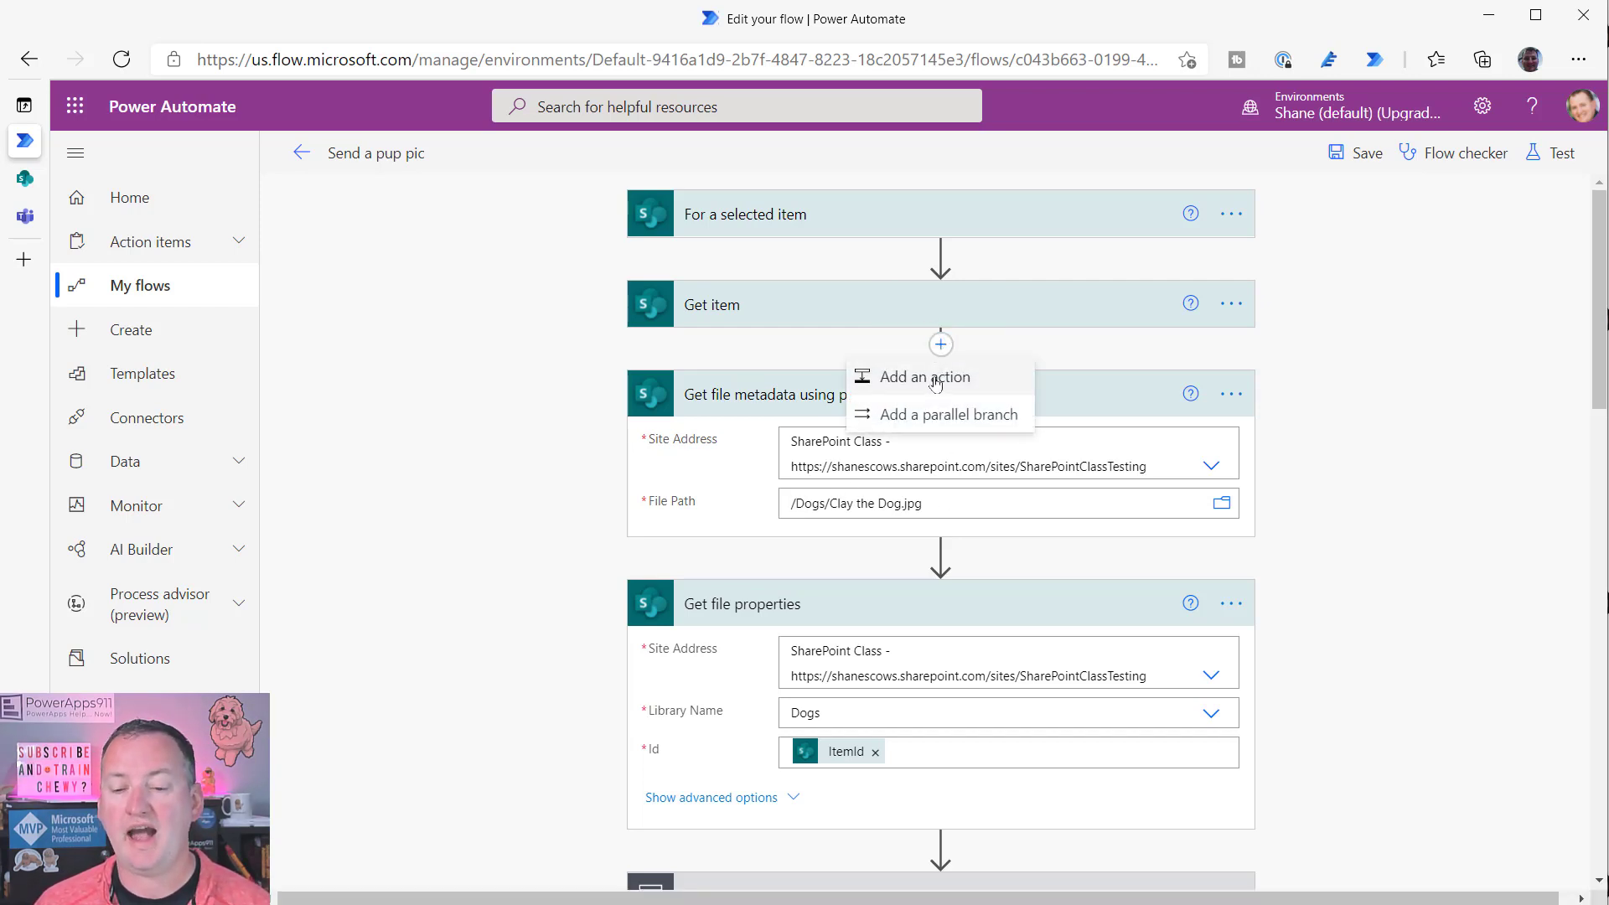
pyautogui.click(935, 380)
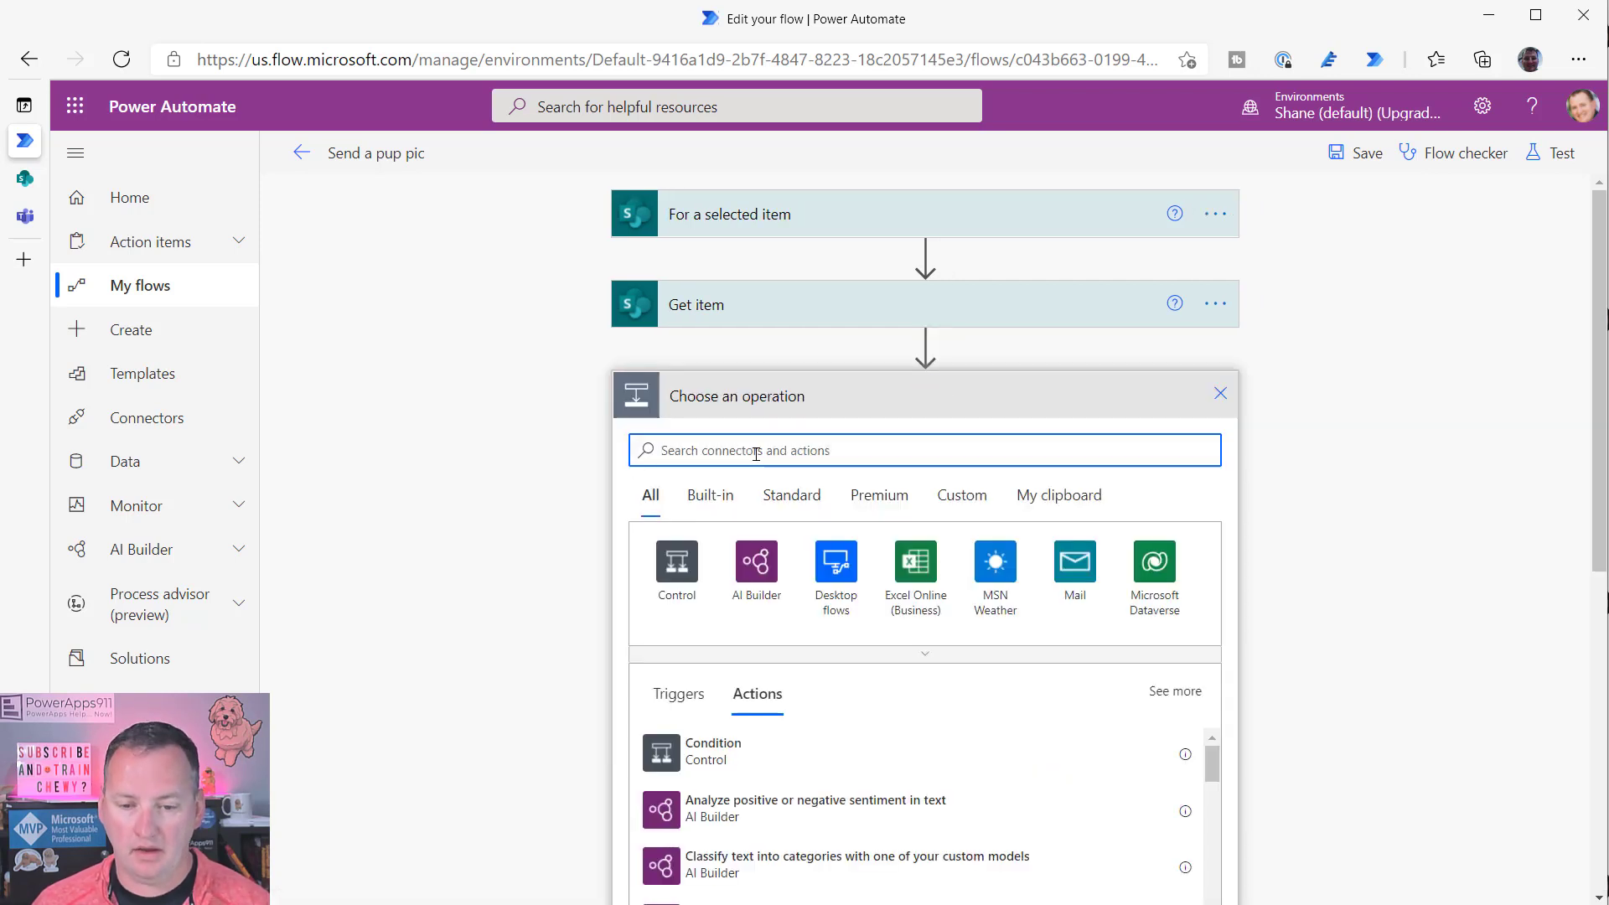
pyautogui.write('compose')
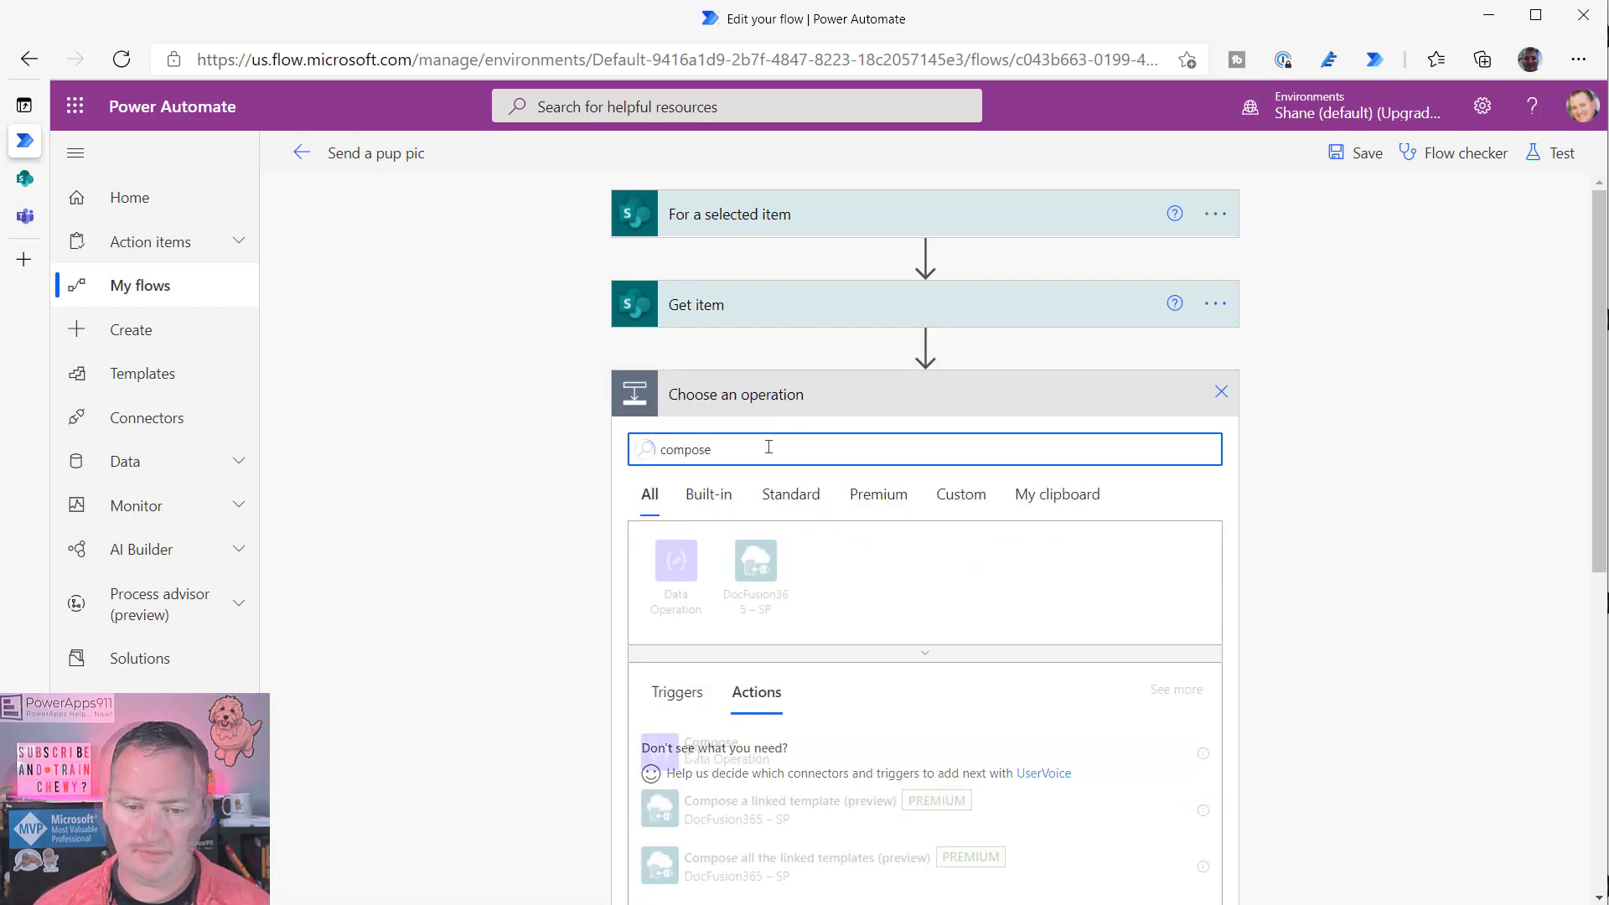
pyautogui.click(709, 750)
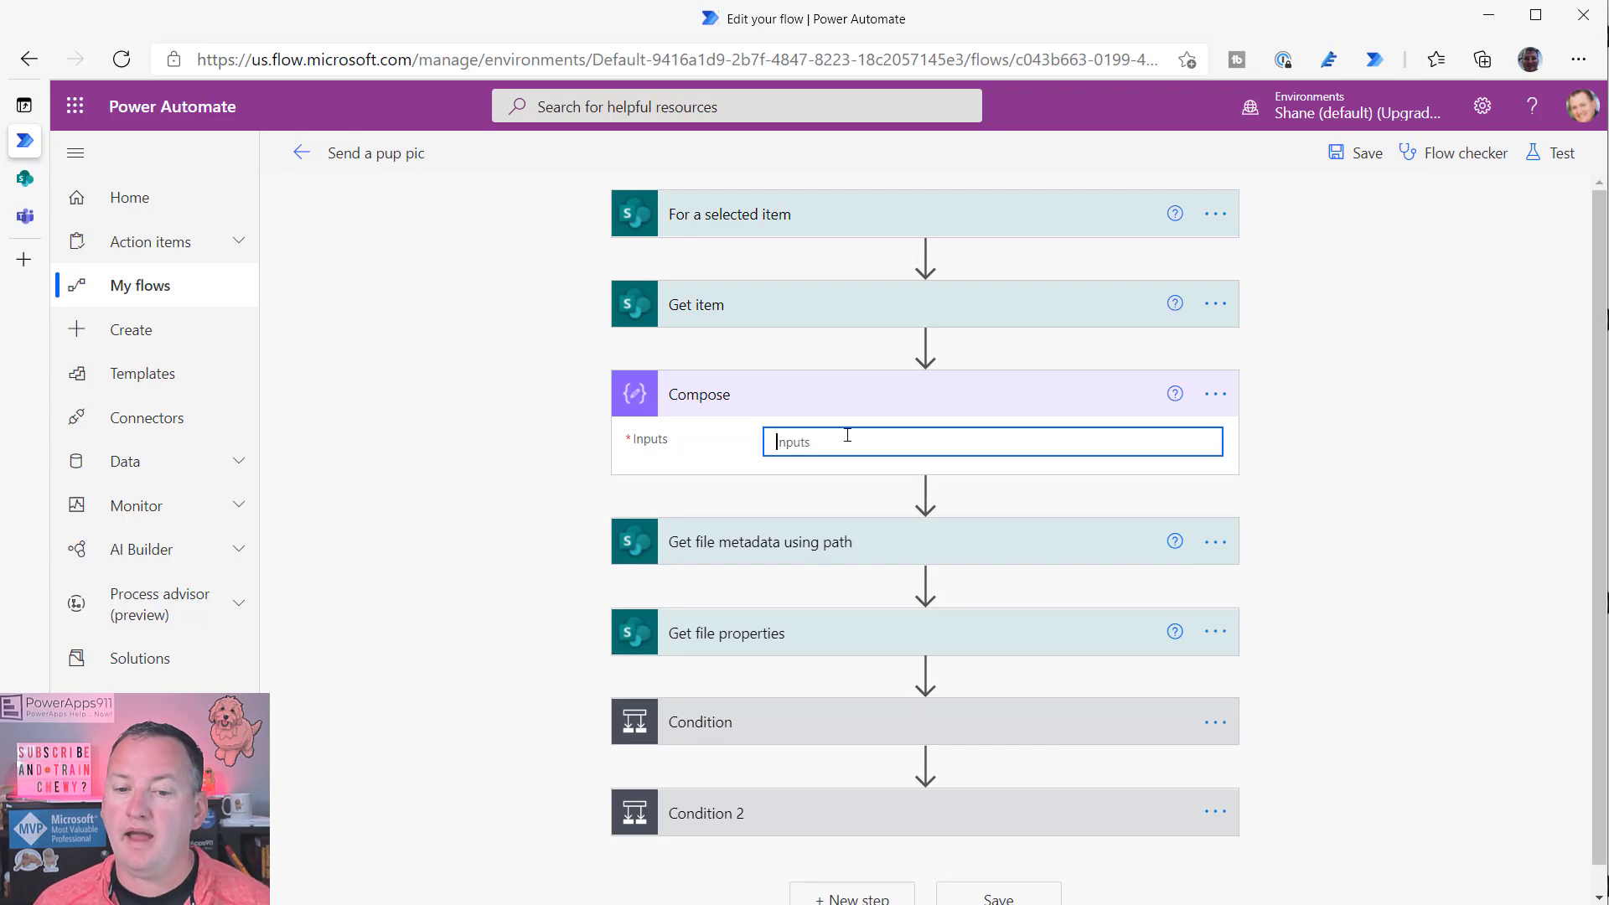
# - Search the dynamic content for "dog" and insert DogFace from Get item into the Compose inputs
pyautogui.click(847, 435)
pyautogui.scroll(-1, 1494, 611)
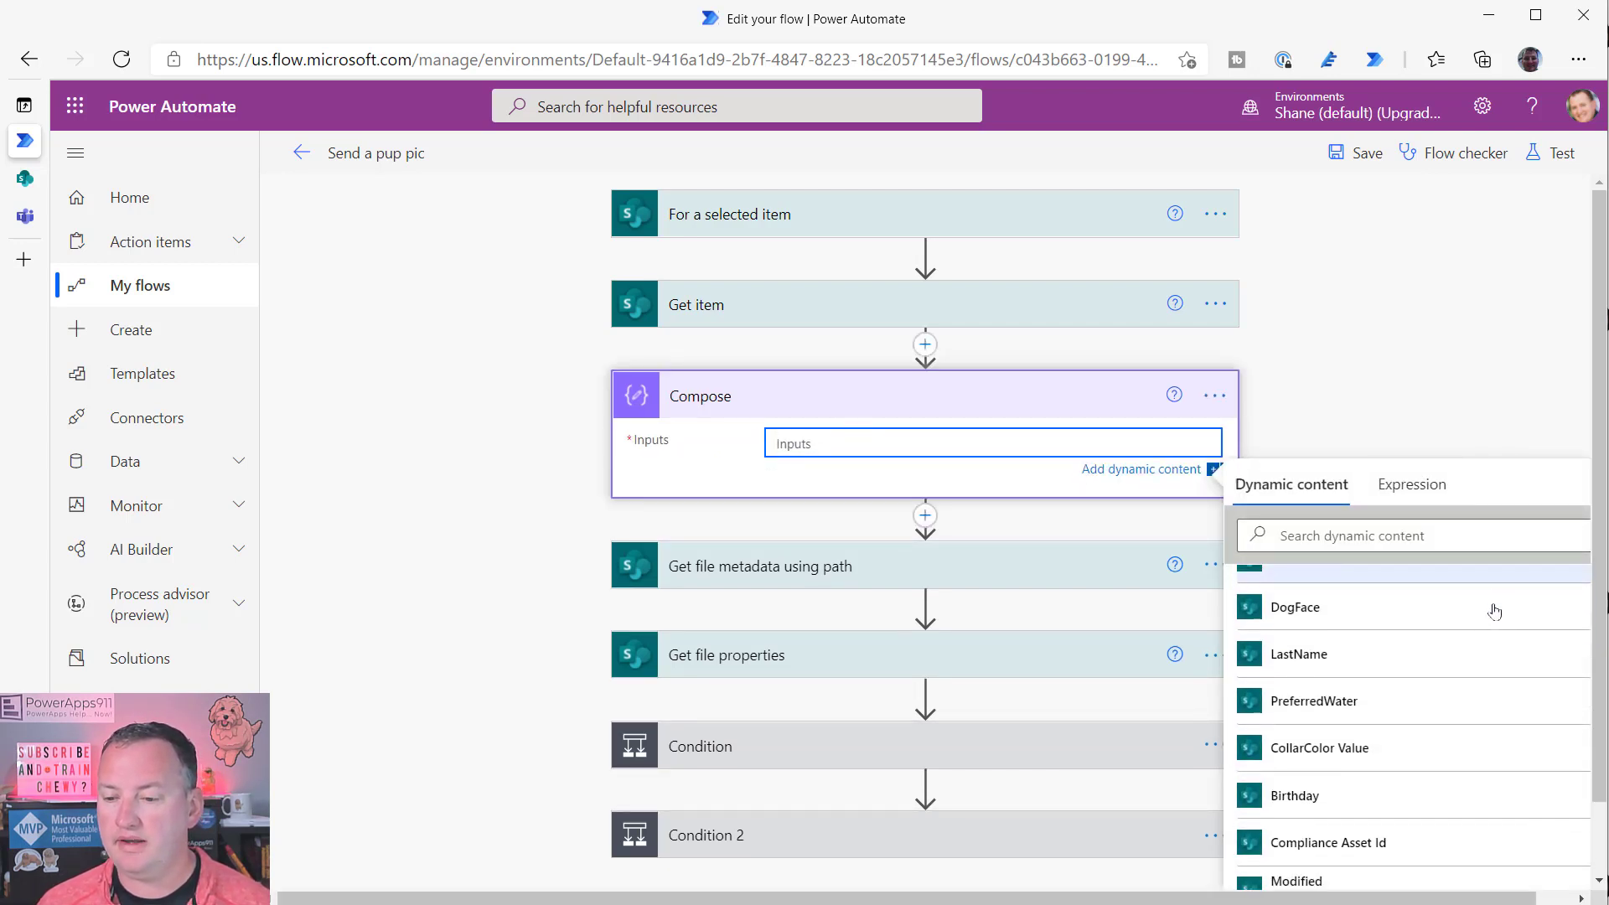
pyautogui.scroll(2, 1494, 611)
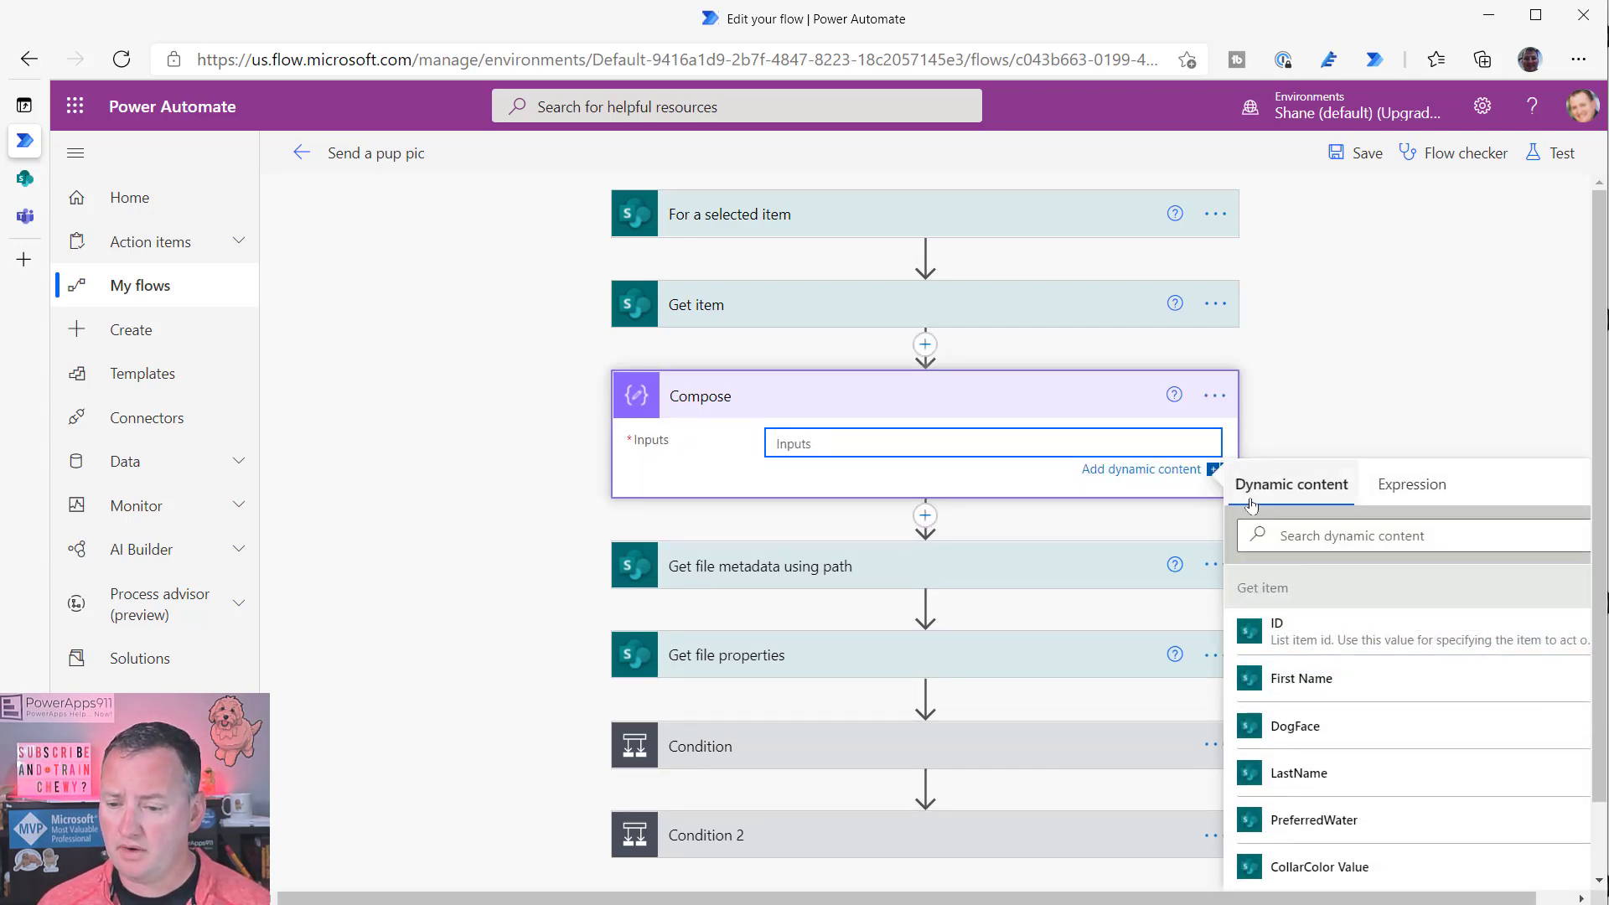
pyautogui.scroll(-5, 1450, 737)
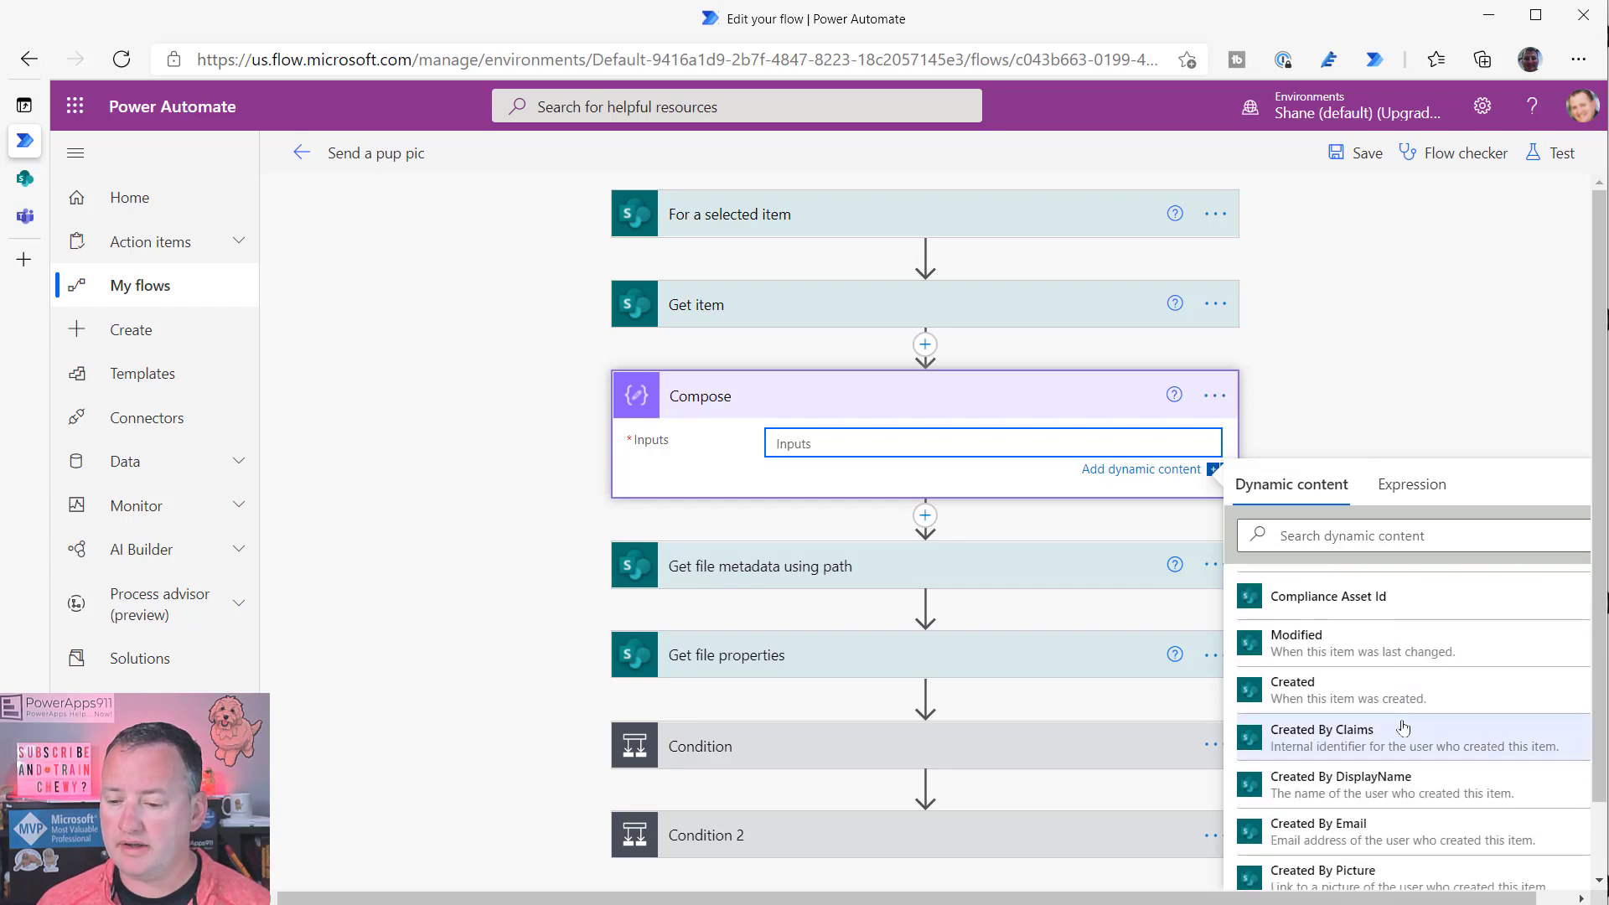
pyautogui.scroll(-3, 1403, 727)
pyautogui.click(1369, 533)
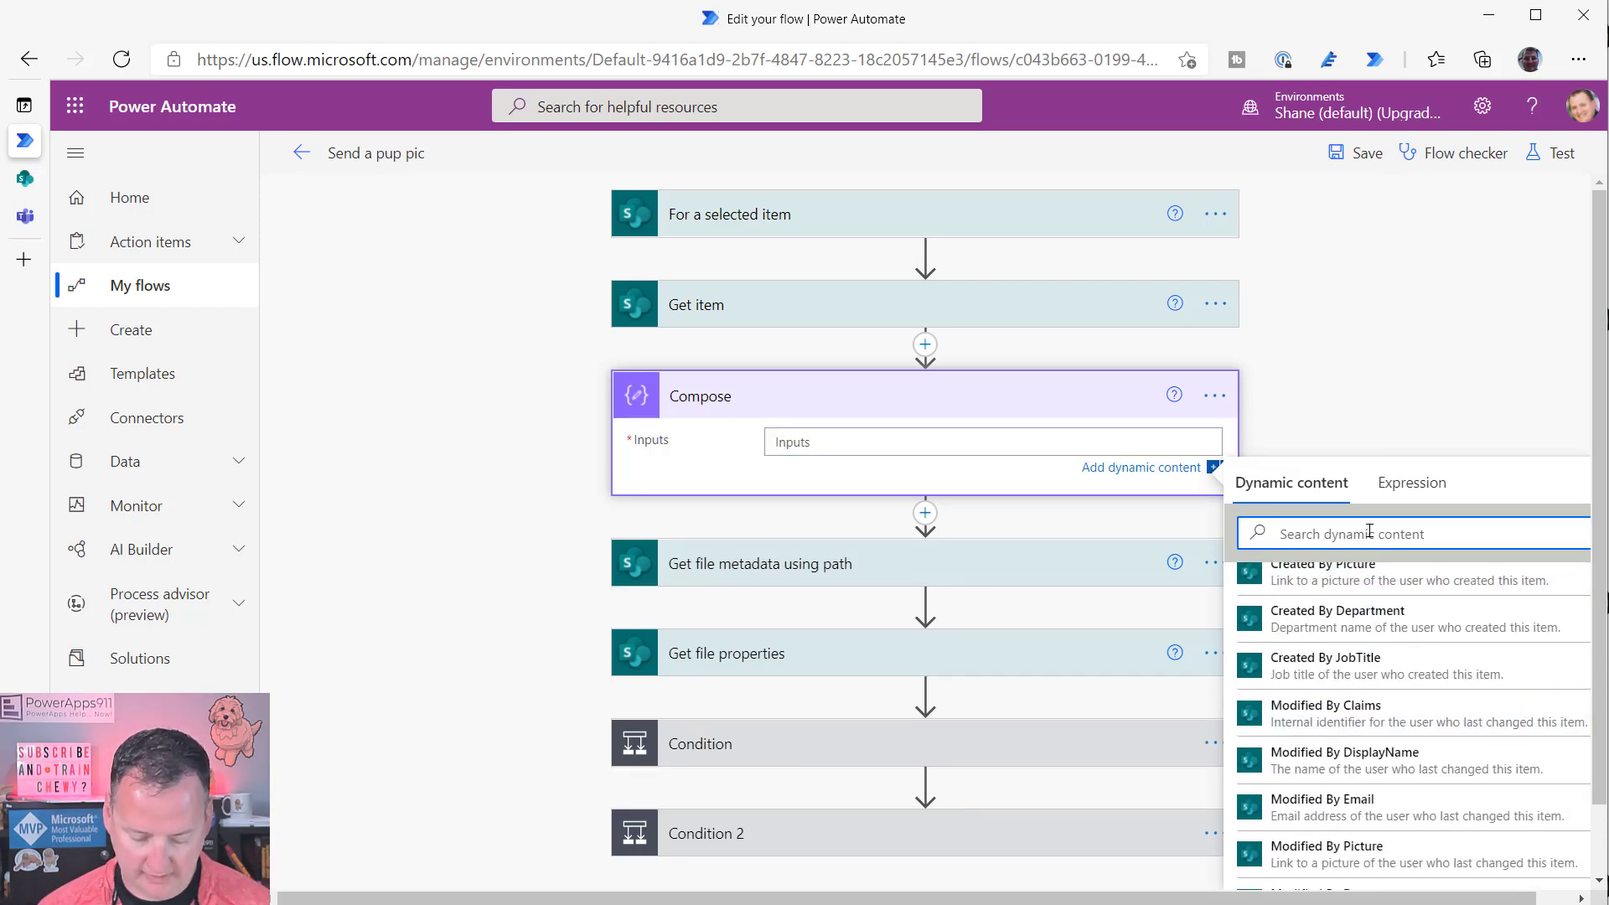
pyautogui.write('dog')
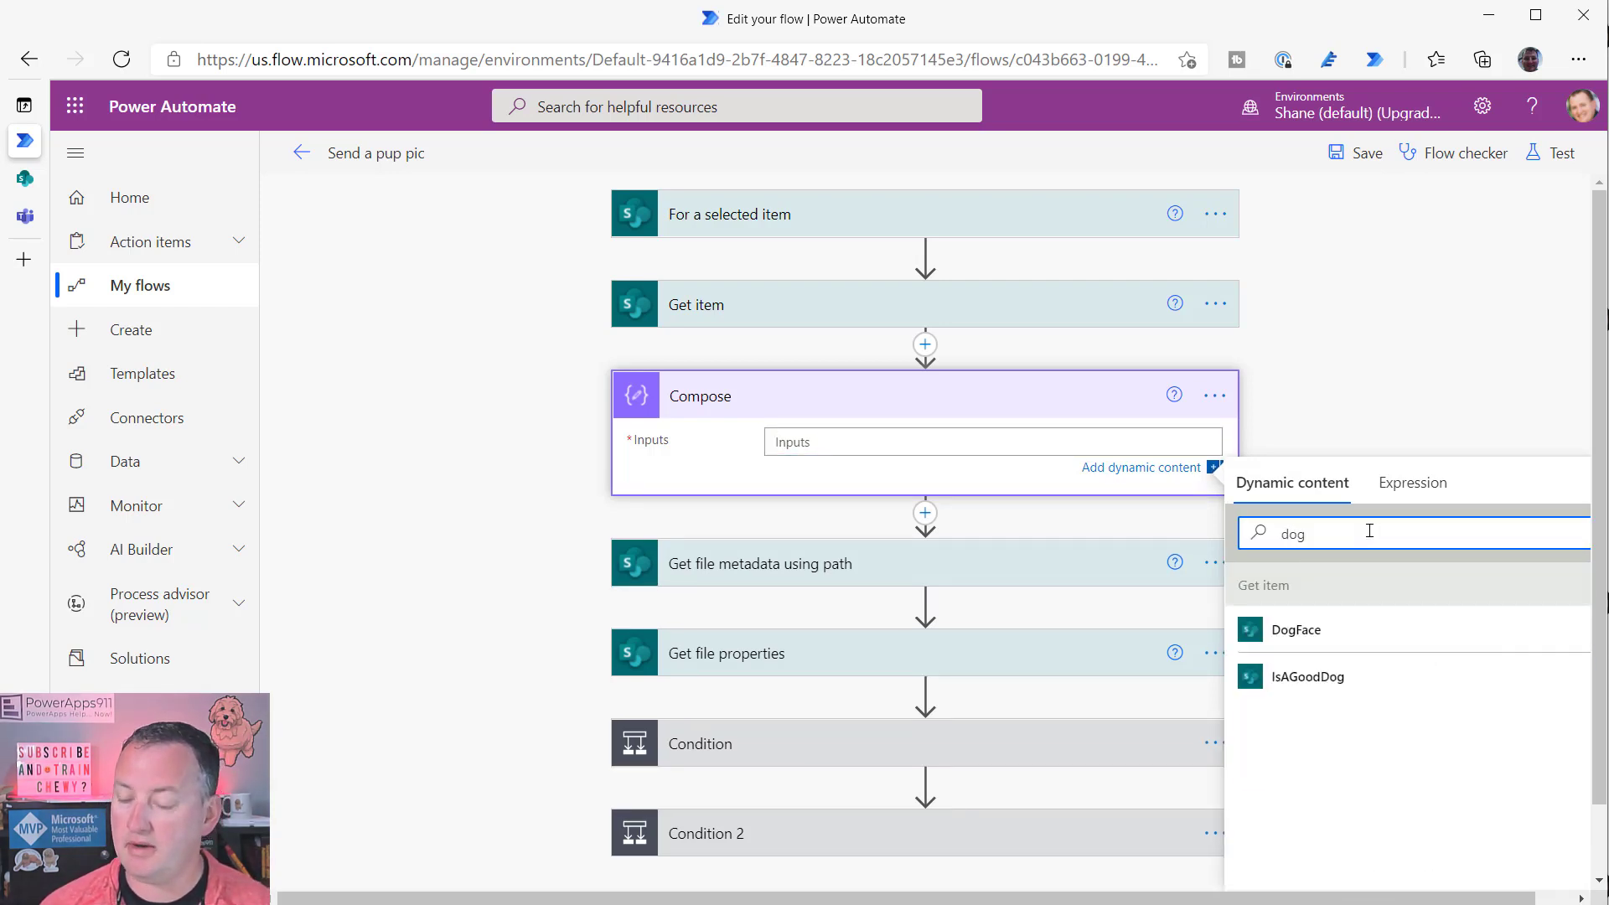
pyautogui.click(1318, 634)
pyautogui.click(879, 588)
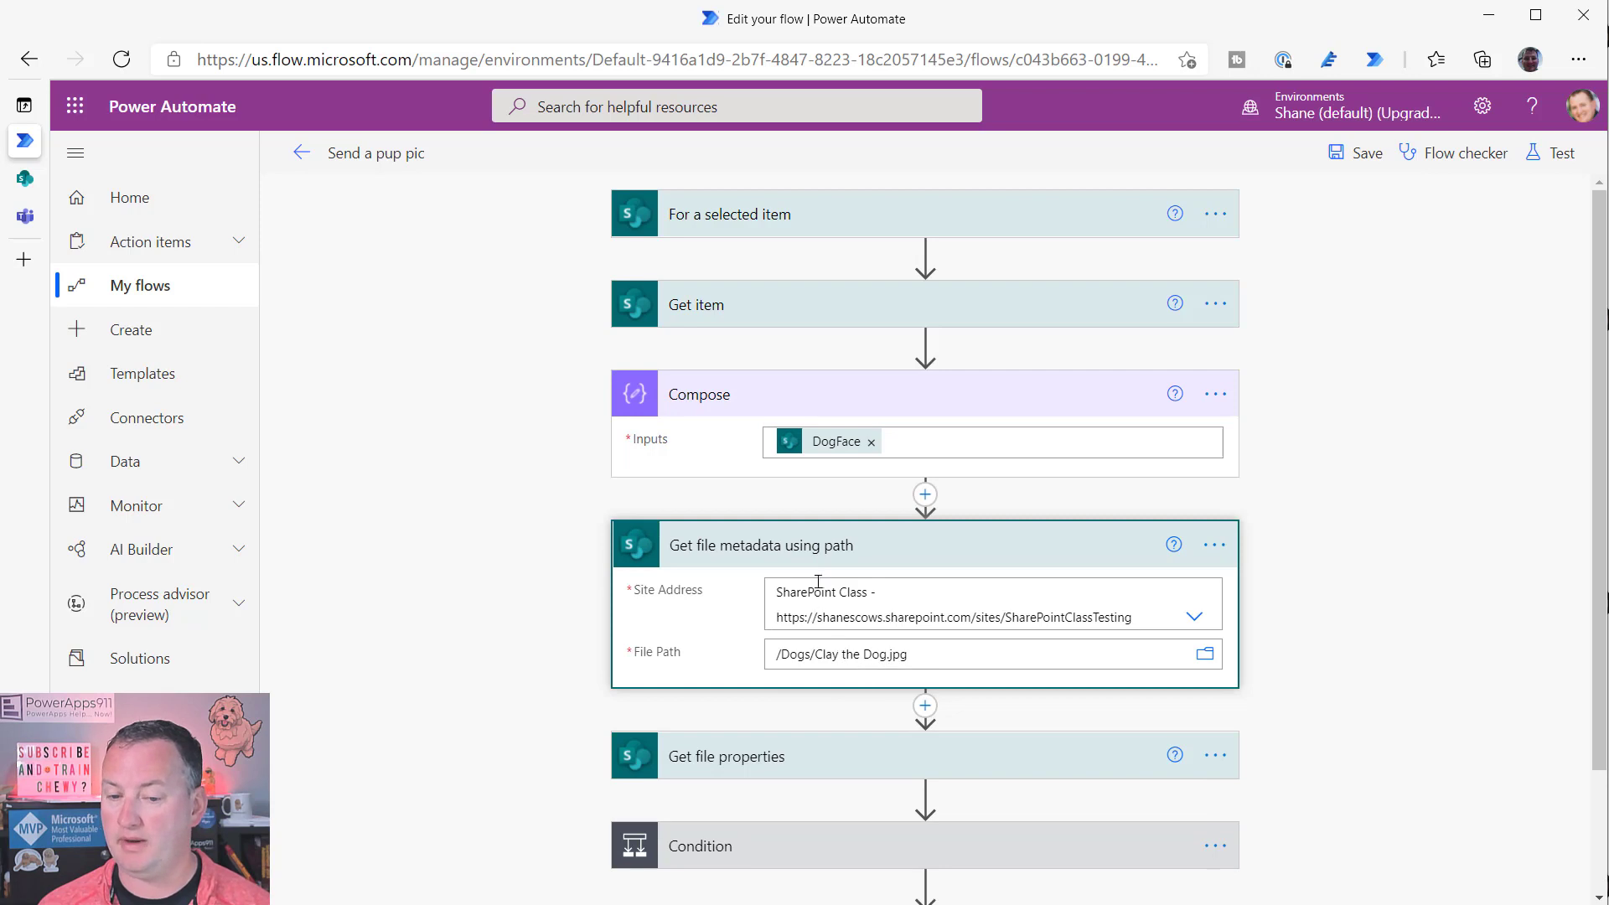
# - Remove the DogFace token from the Compose inputs and show the full list of string functions for an expression
pyautogui.click(816, 449)
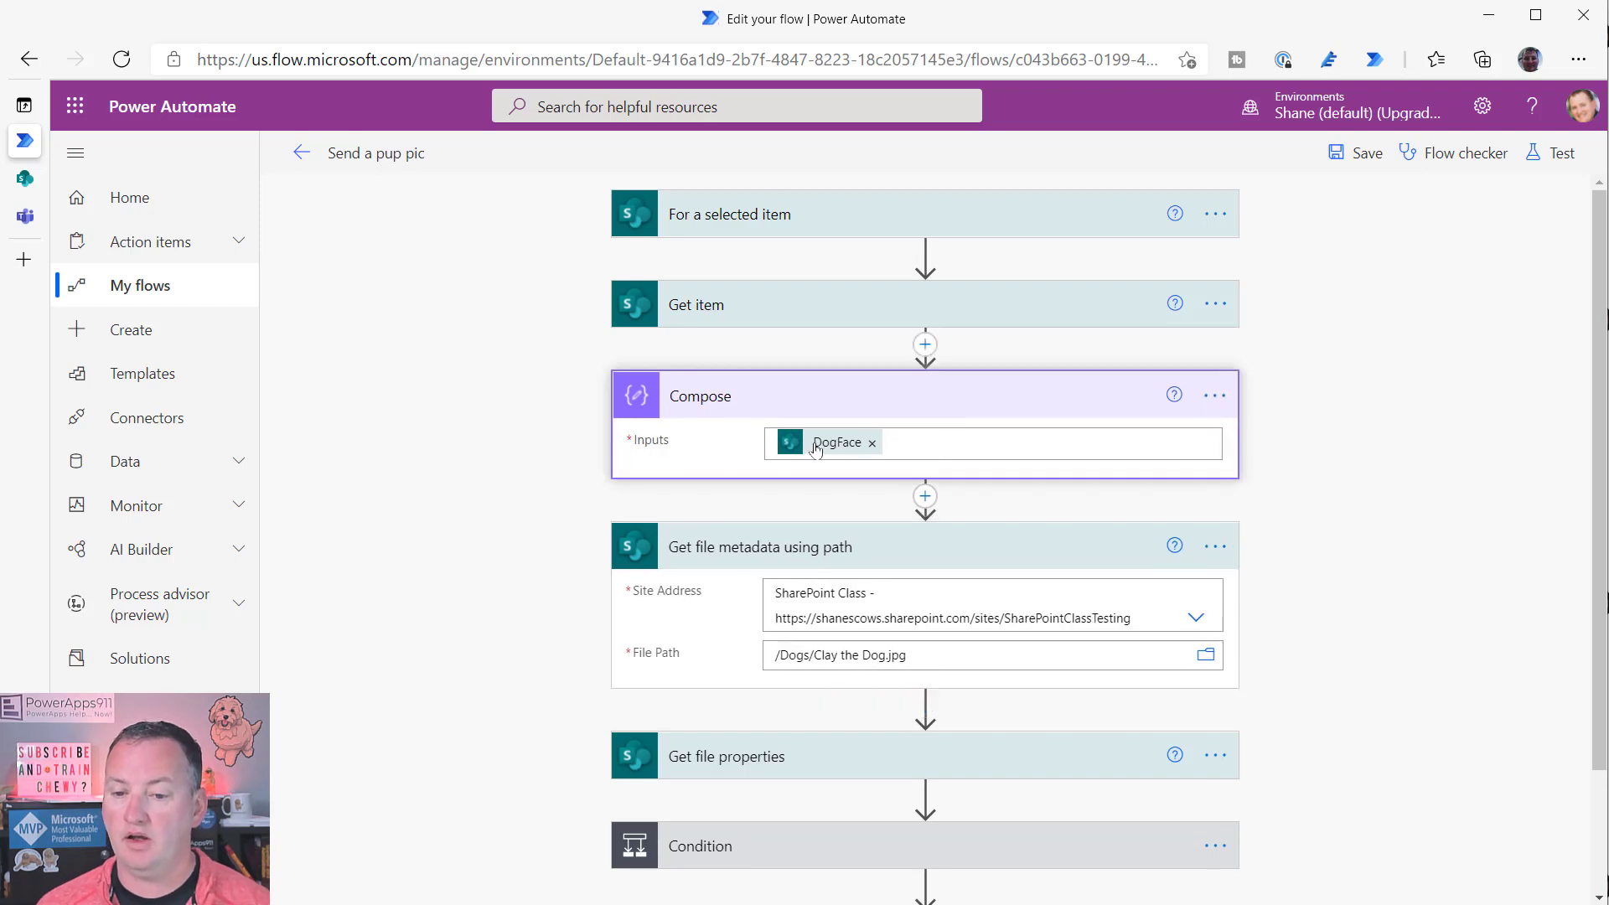
pyautogui.click(872, 442)
pyautogui.click(1413, 485)
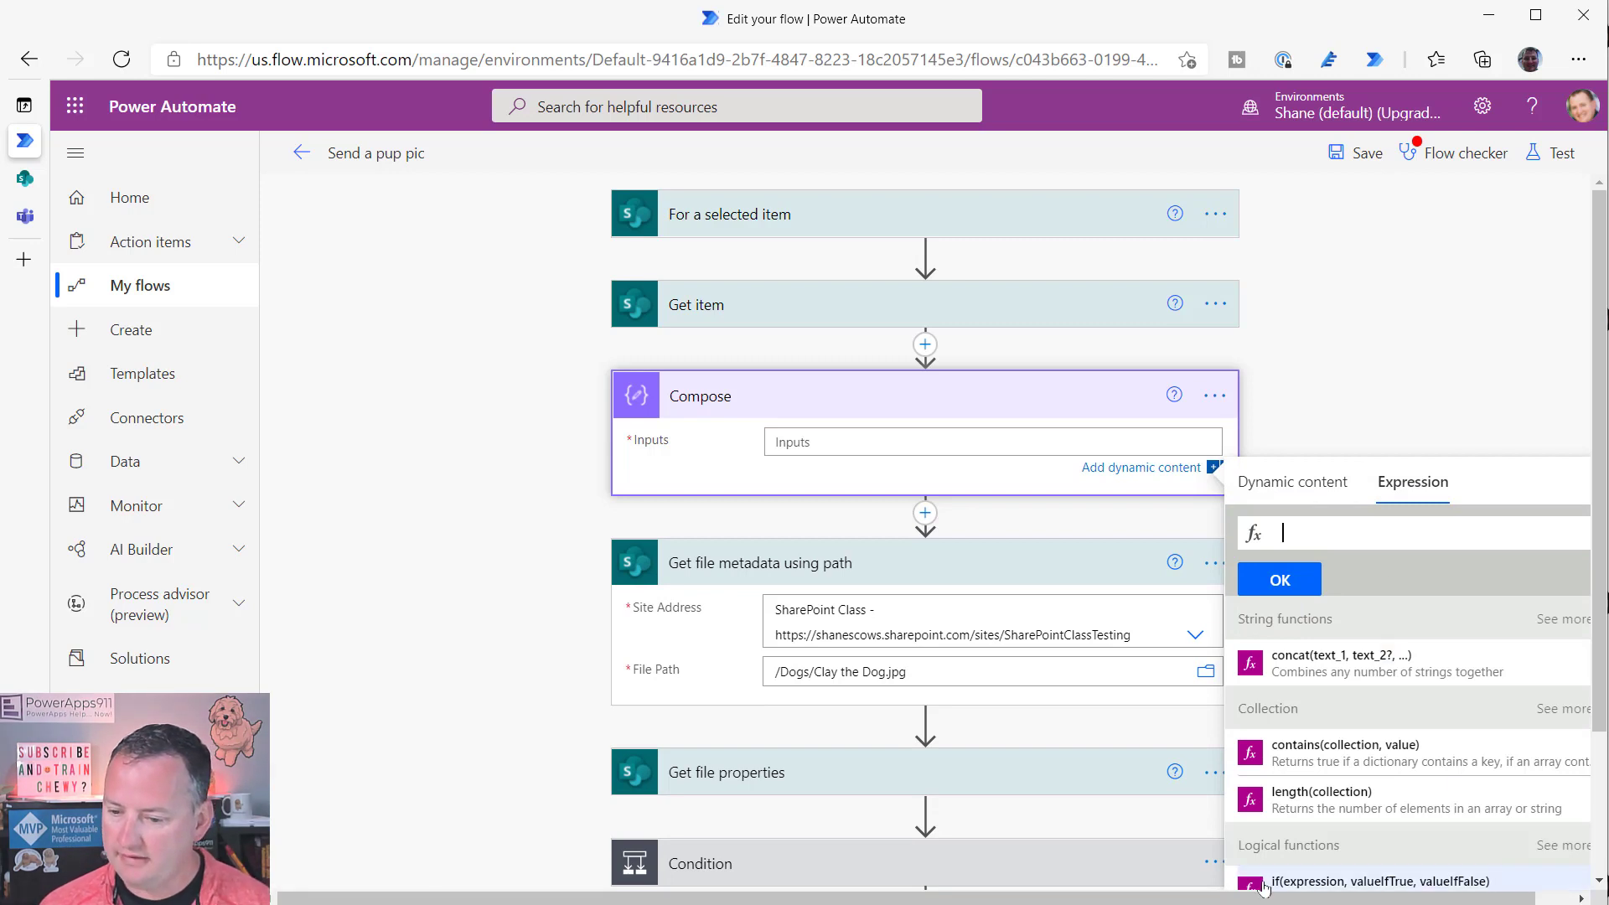
pyautogui.moveTo(1466, 899); pyautogui.dragTo(1521, 898)
pyautogui.click(1524, 618)
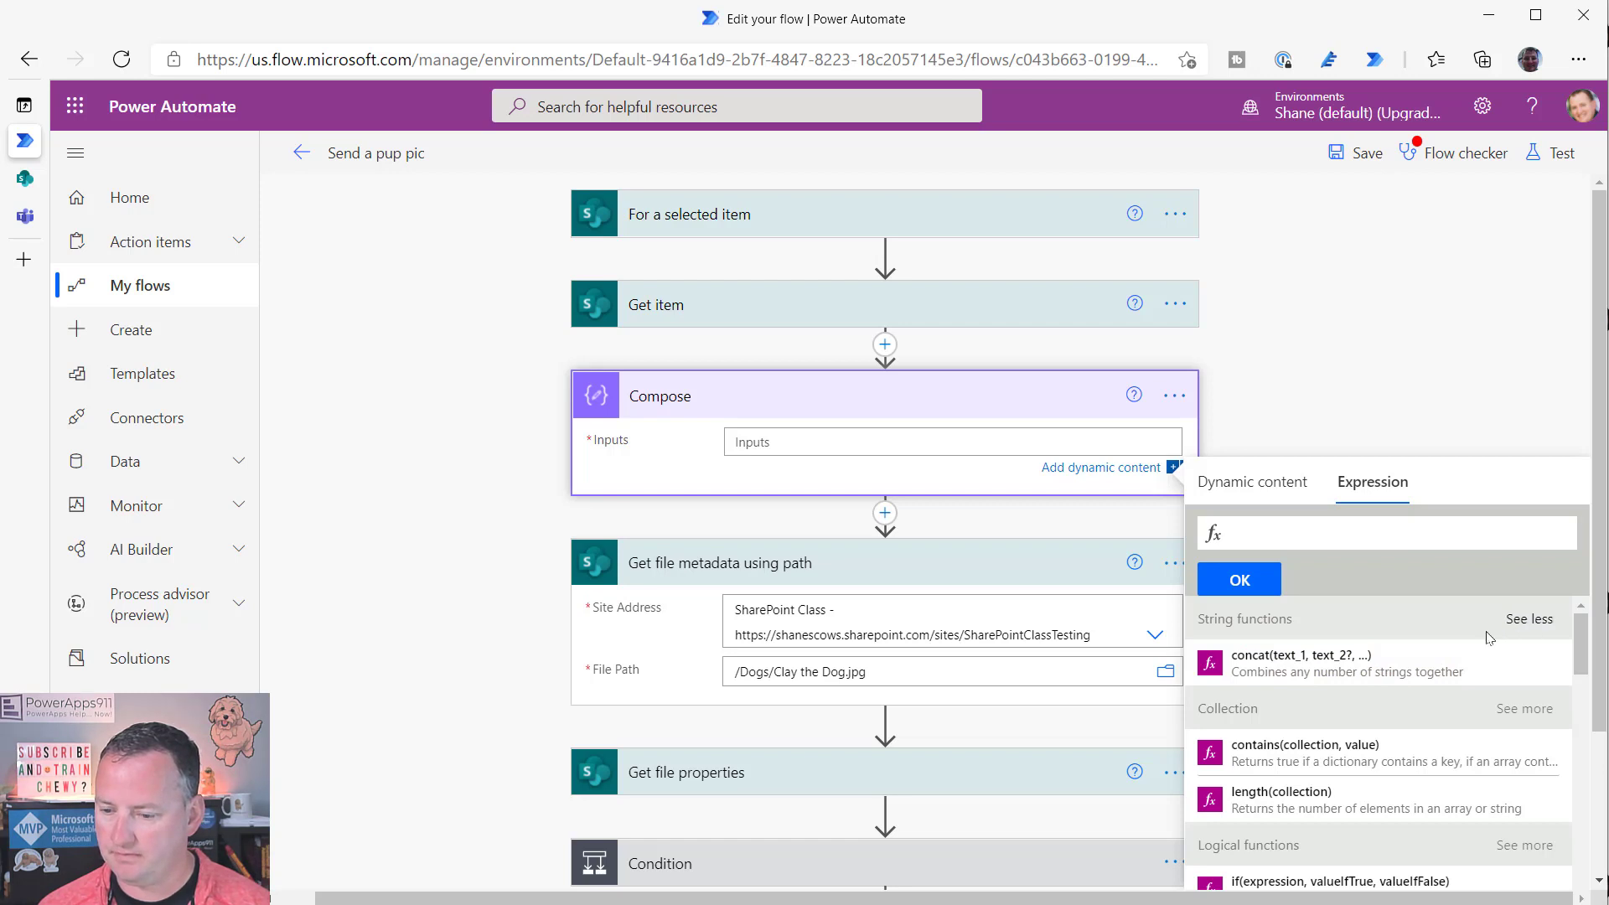
pyautogui.scroll(-1, 1484, 632)
pyautogui.scroll(1, 1484, 633)
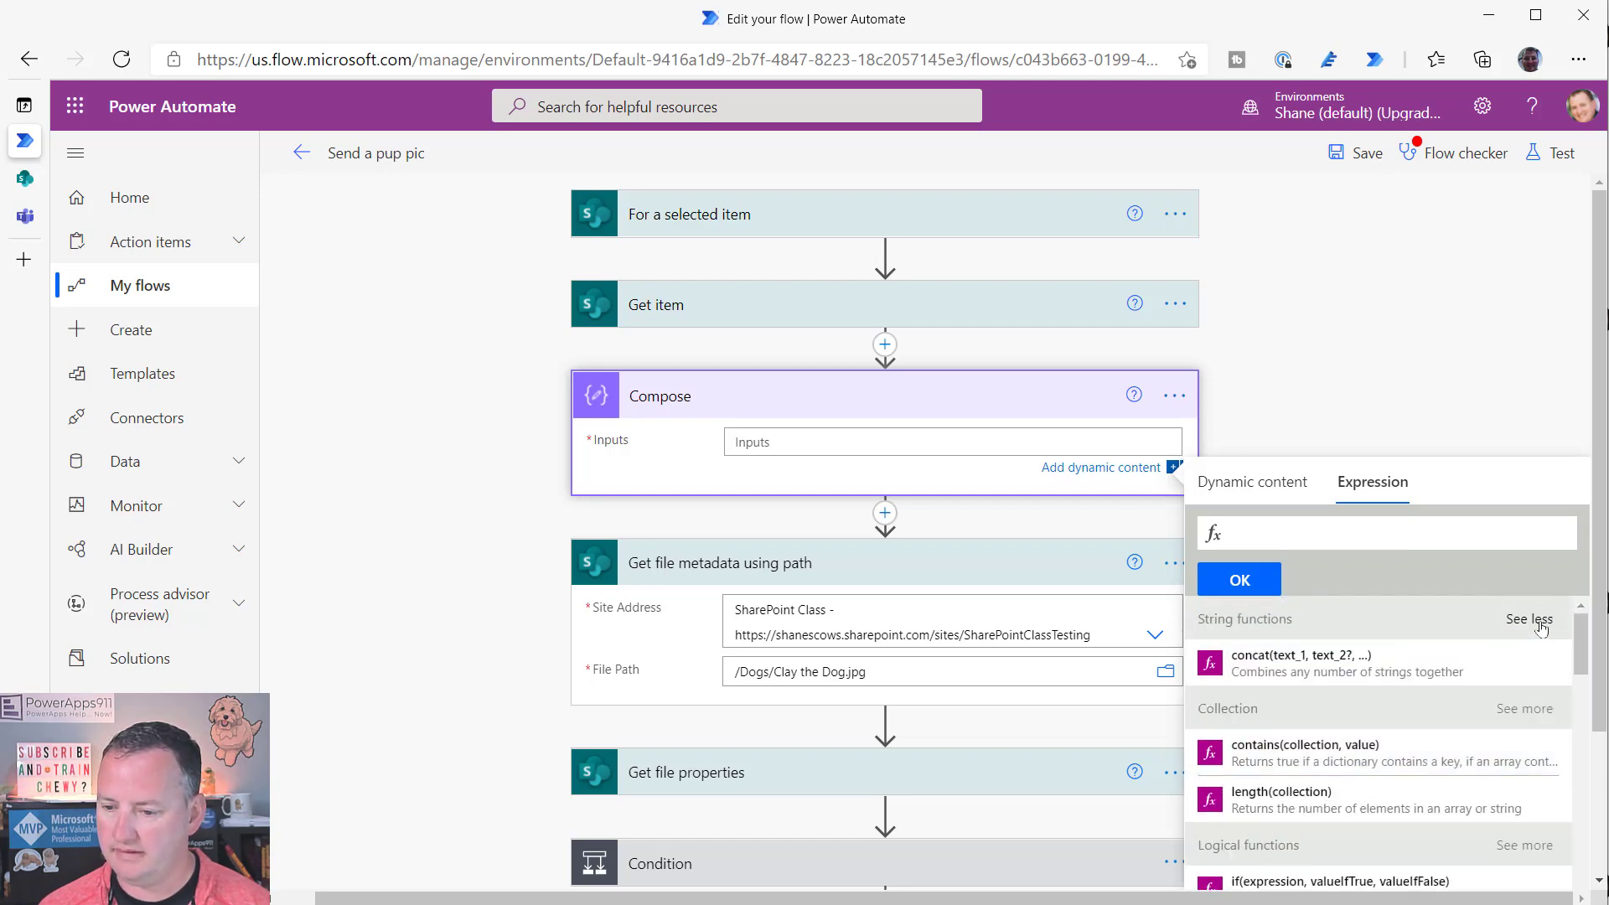
# - Clear the dynamic content search and start a replace() expression for the Compose inputs
pyautogui.click(897, 639)
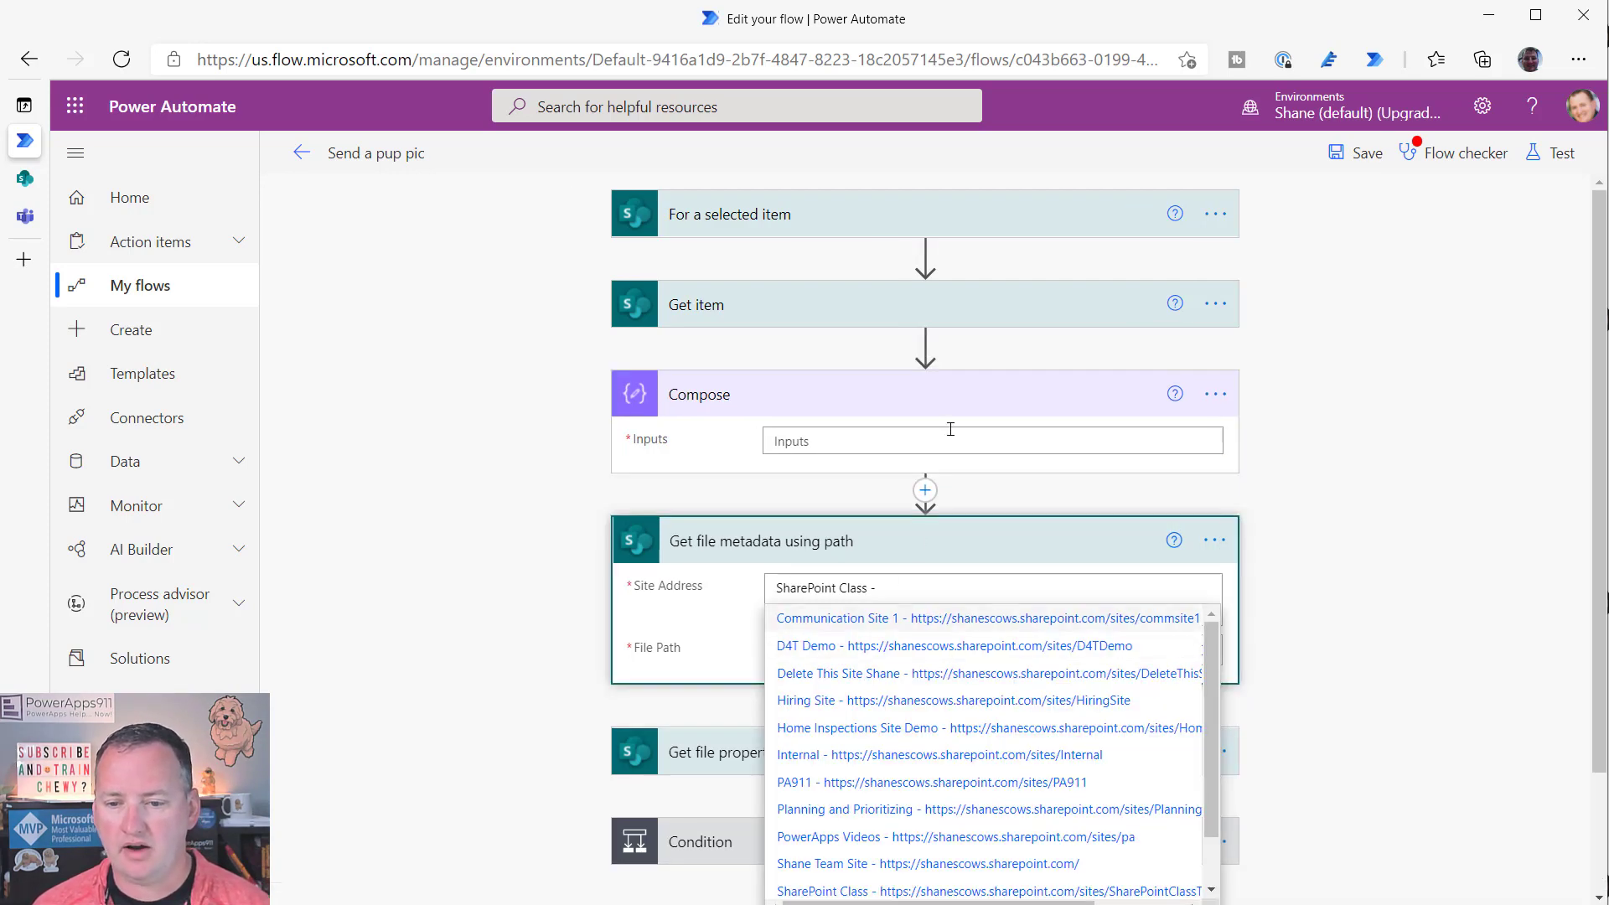
pyautogui.click(986, 434)
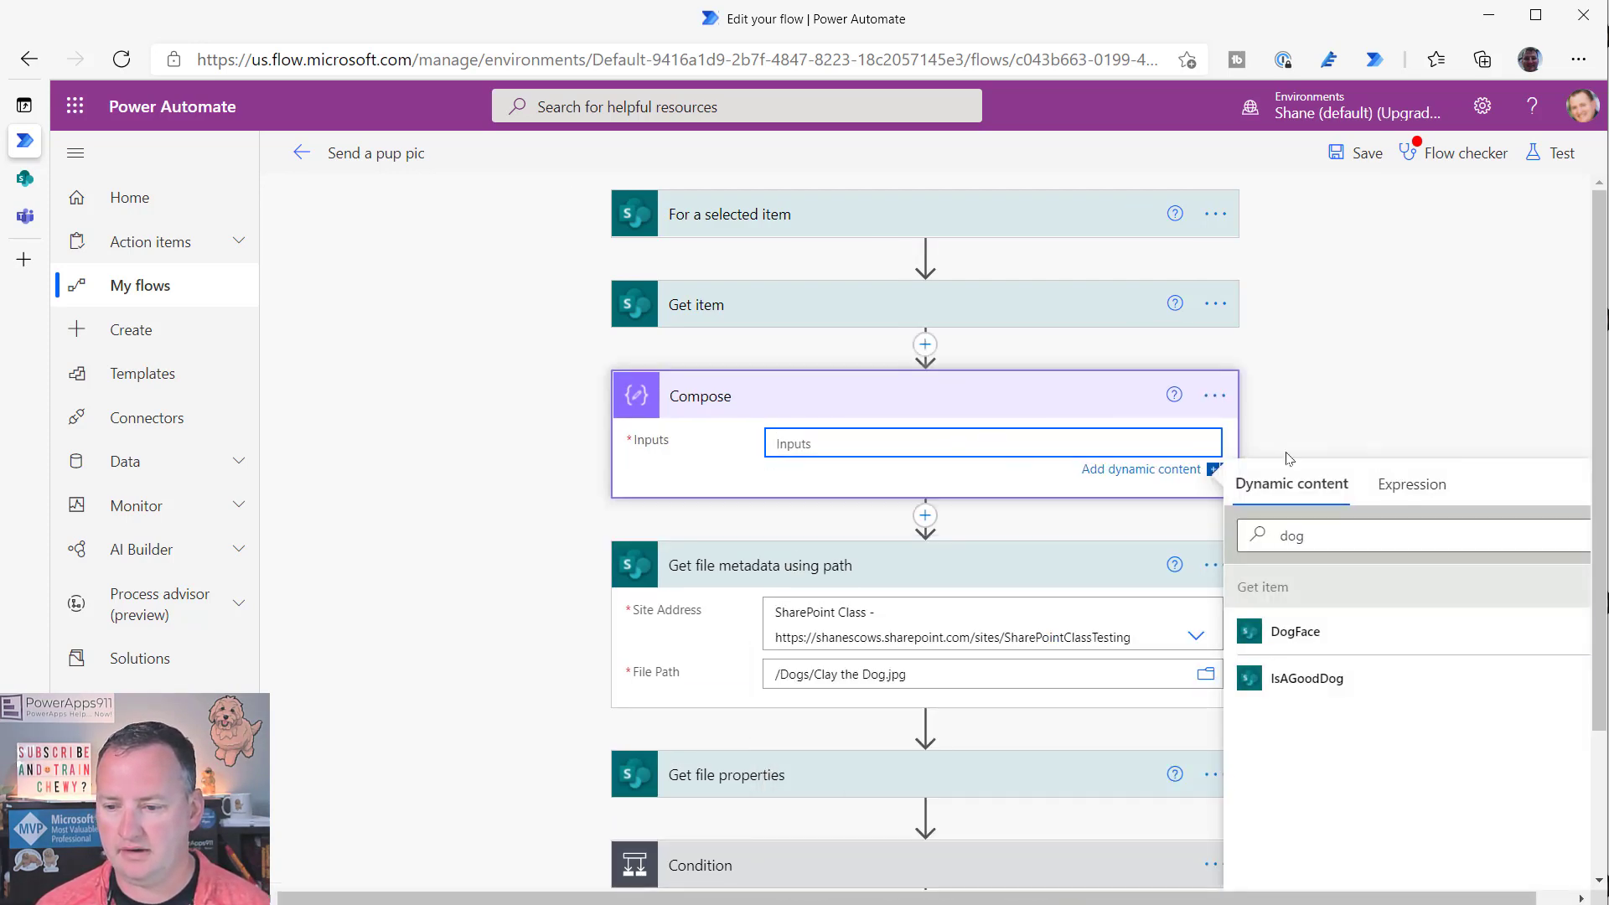
pyautogui.click(1411, 484)
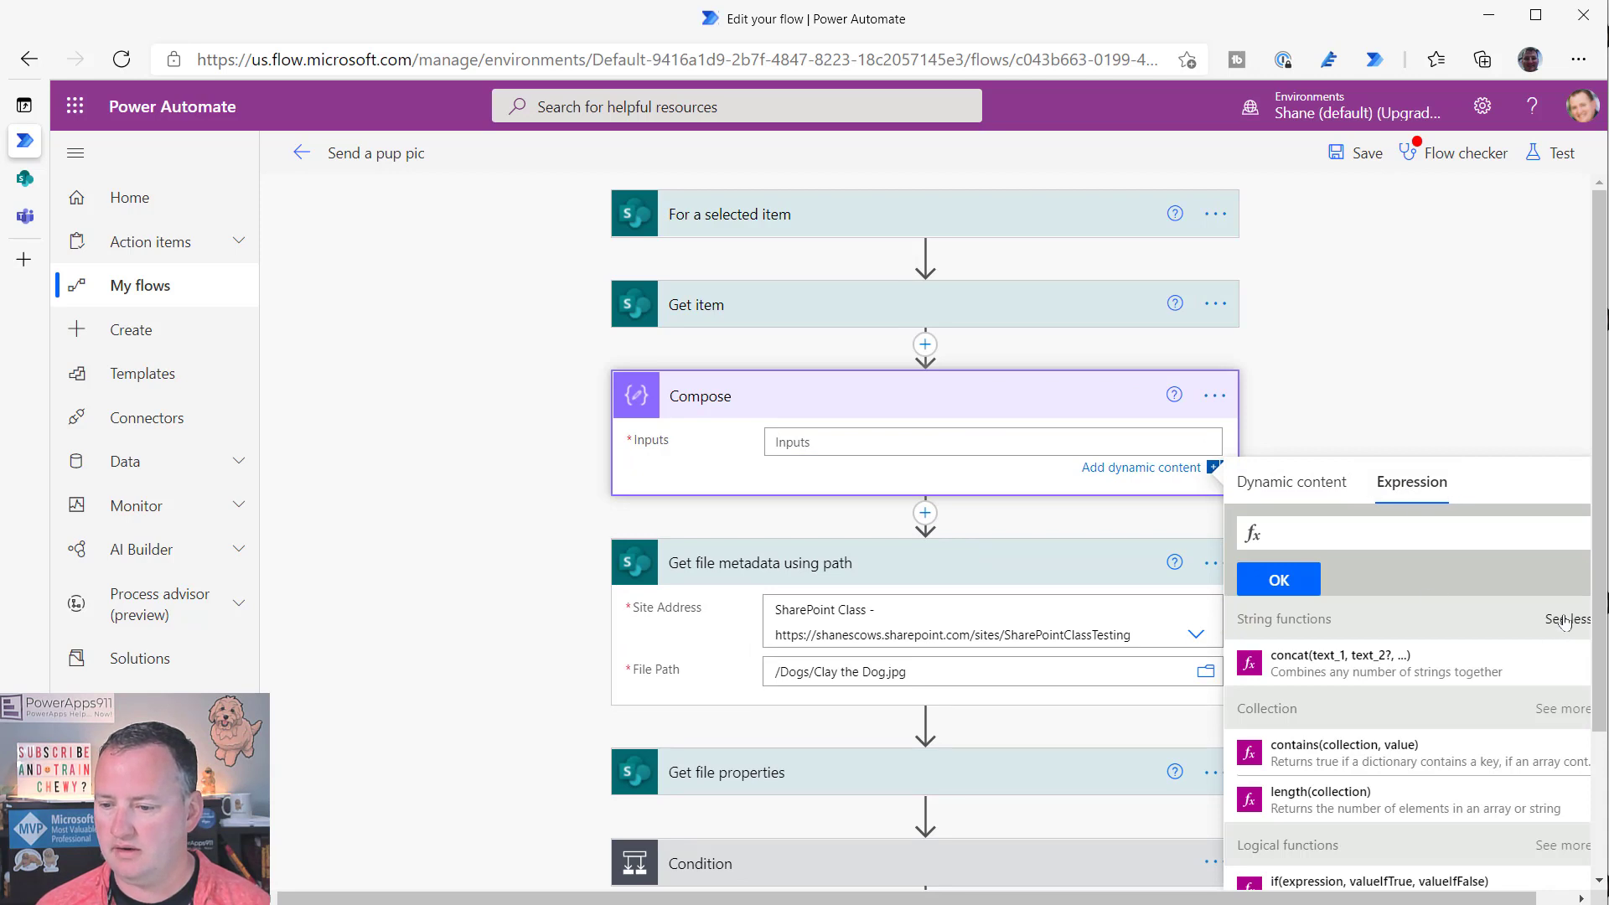
pyautogui.click(1291, 483)
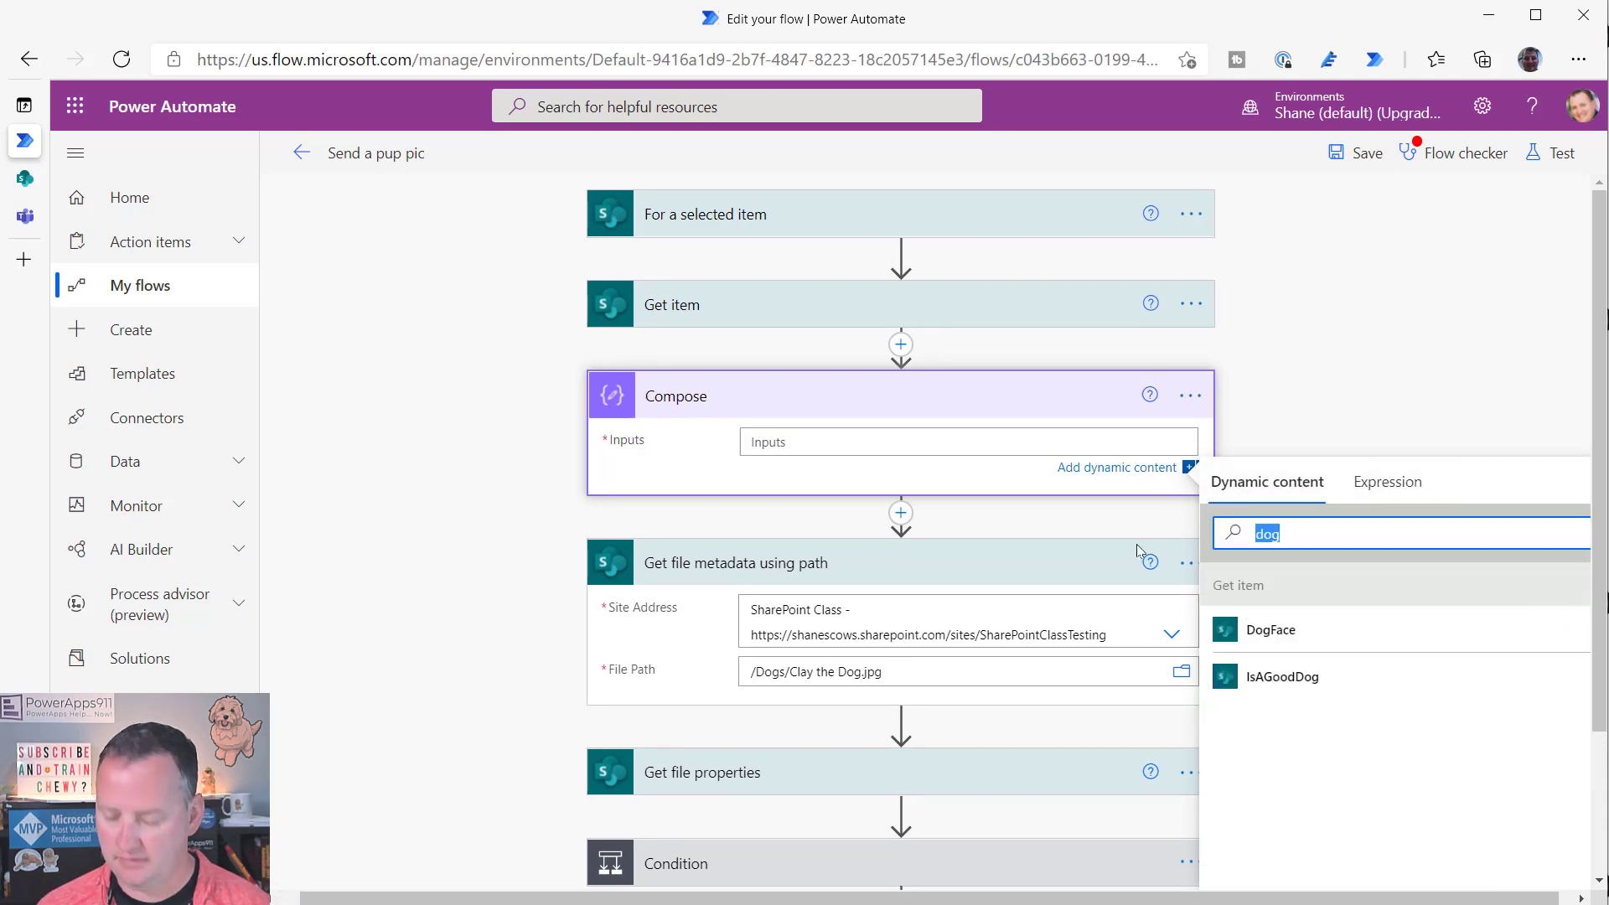
pyautogui.press('BackSpace')
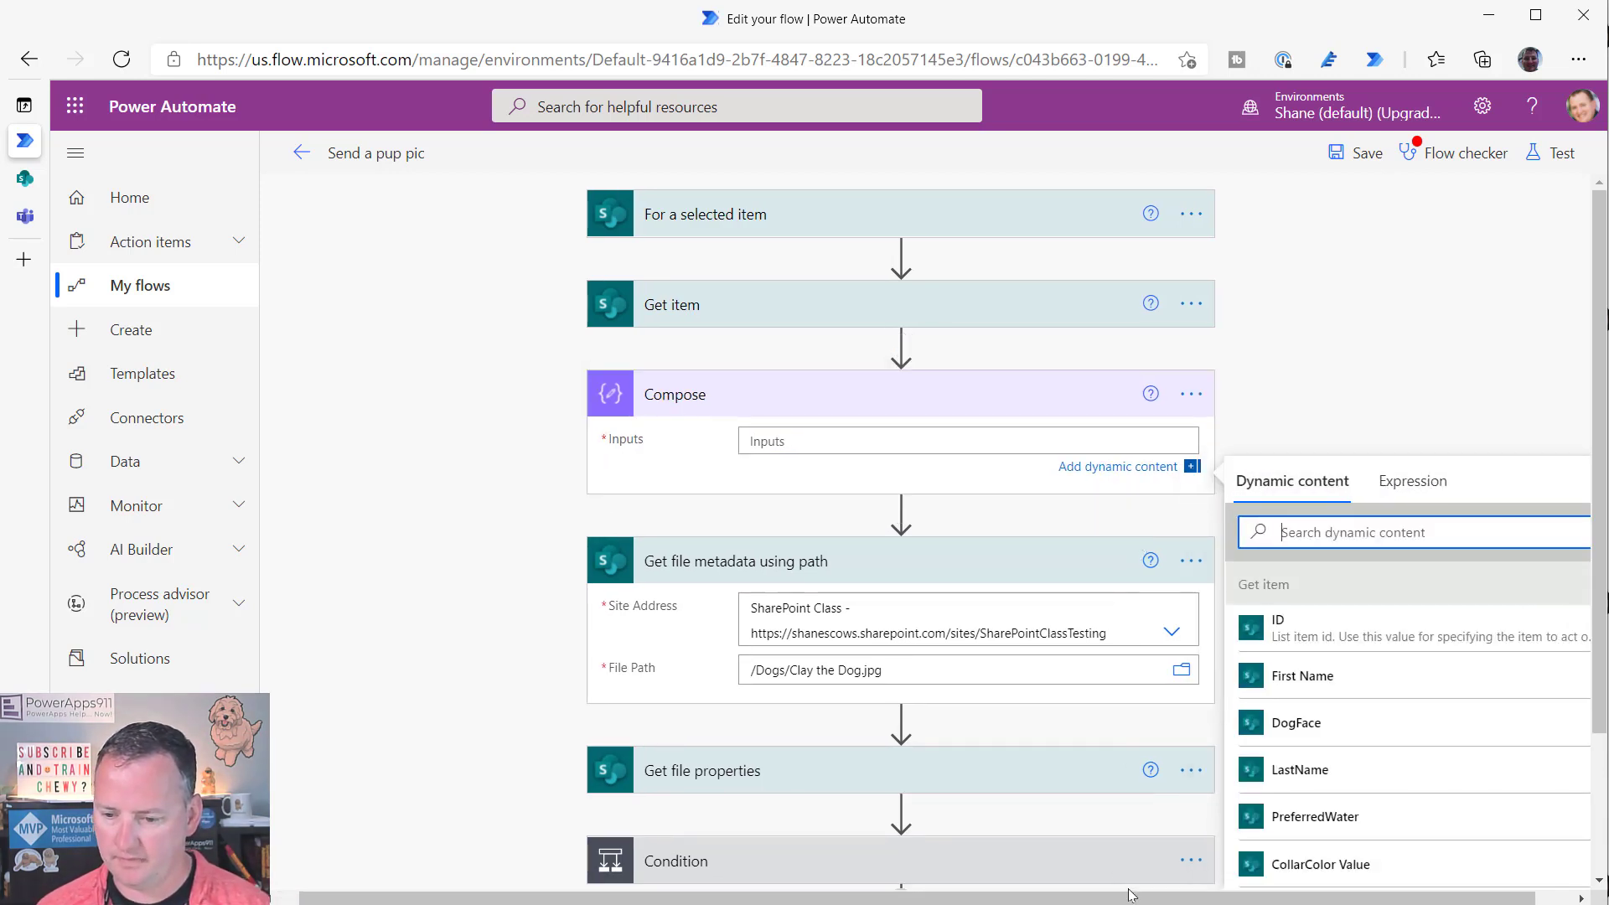
pyautogui.moveTo(1130, 897); pyautogui.dragTo(1175, 896)
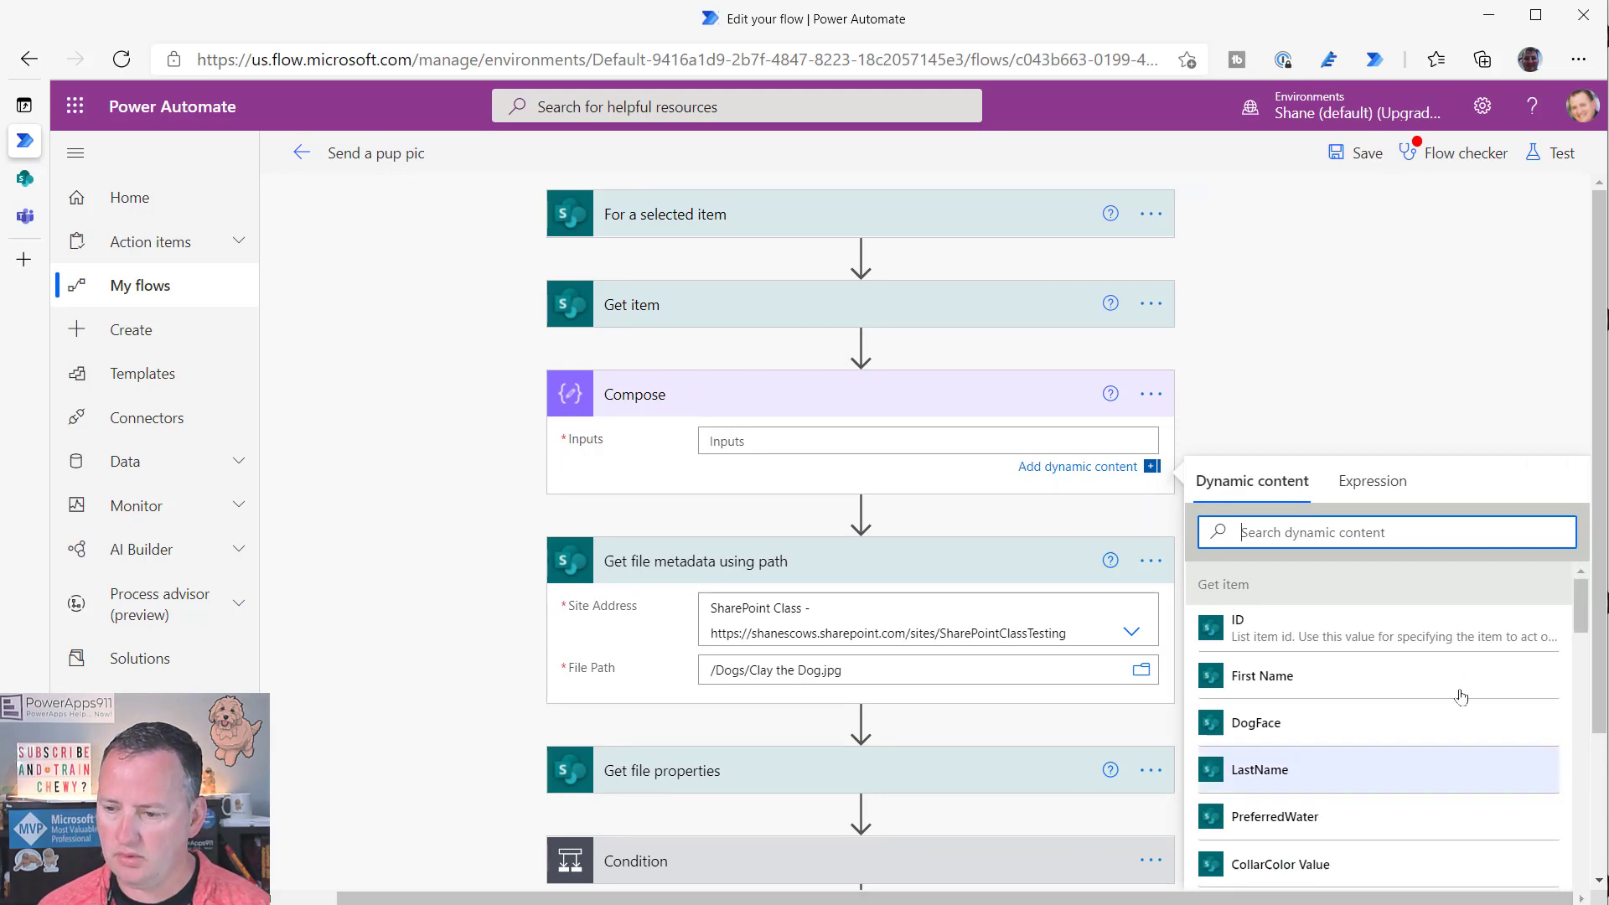
pyautogui.click(1365, 493)
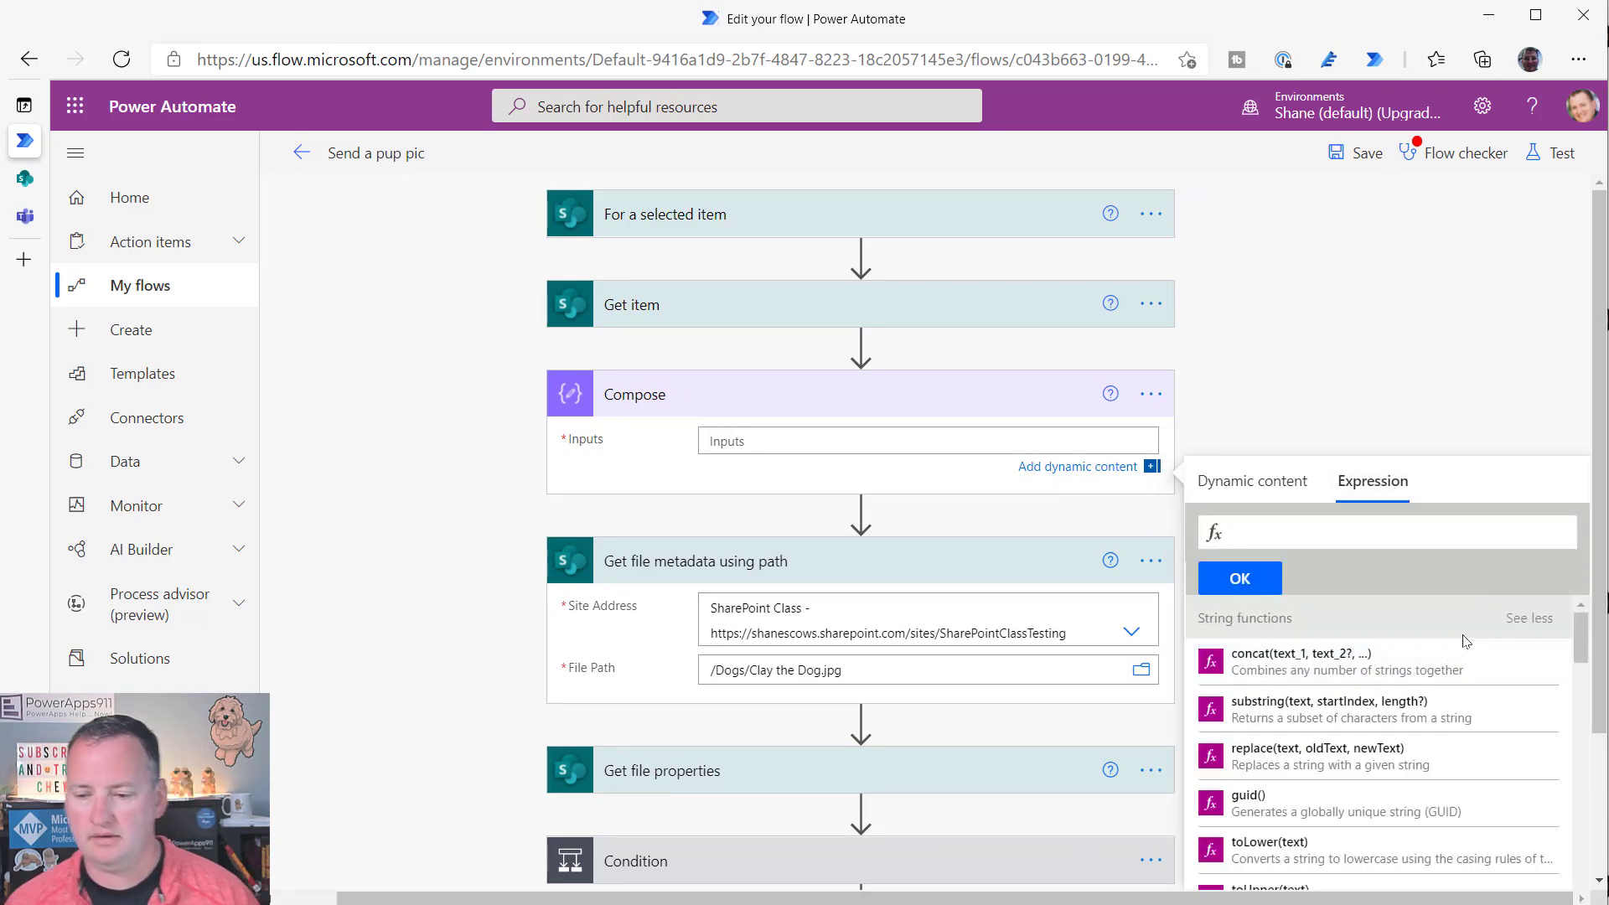
pyautogui.scroll(-2, 1516, 620)
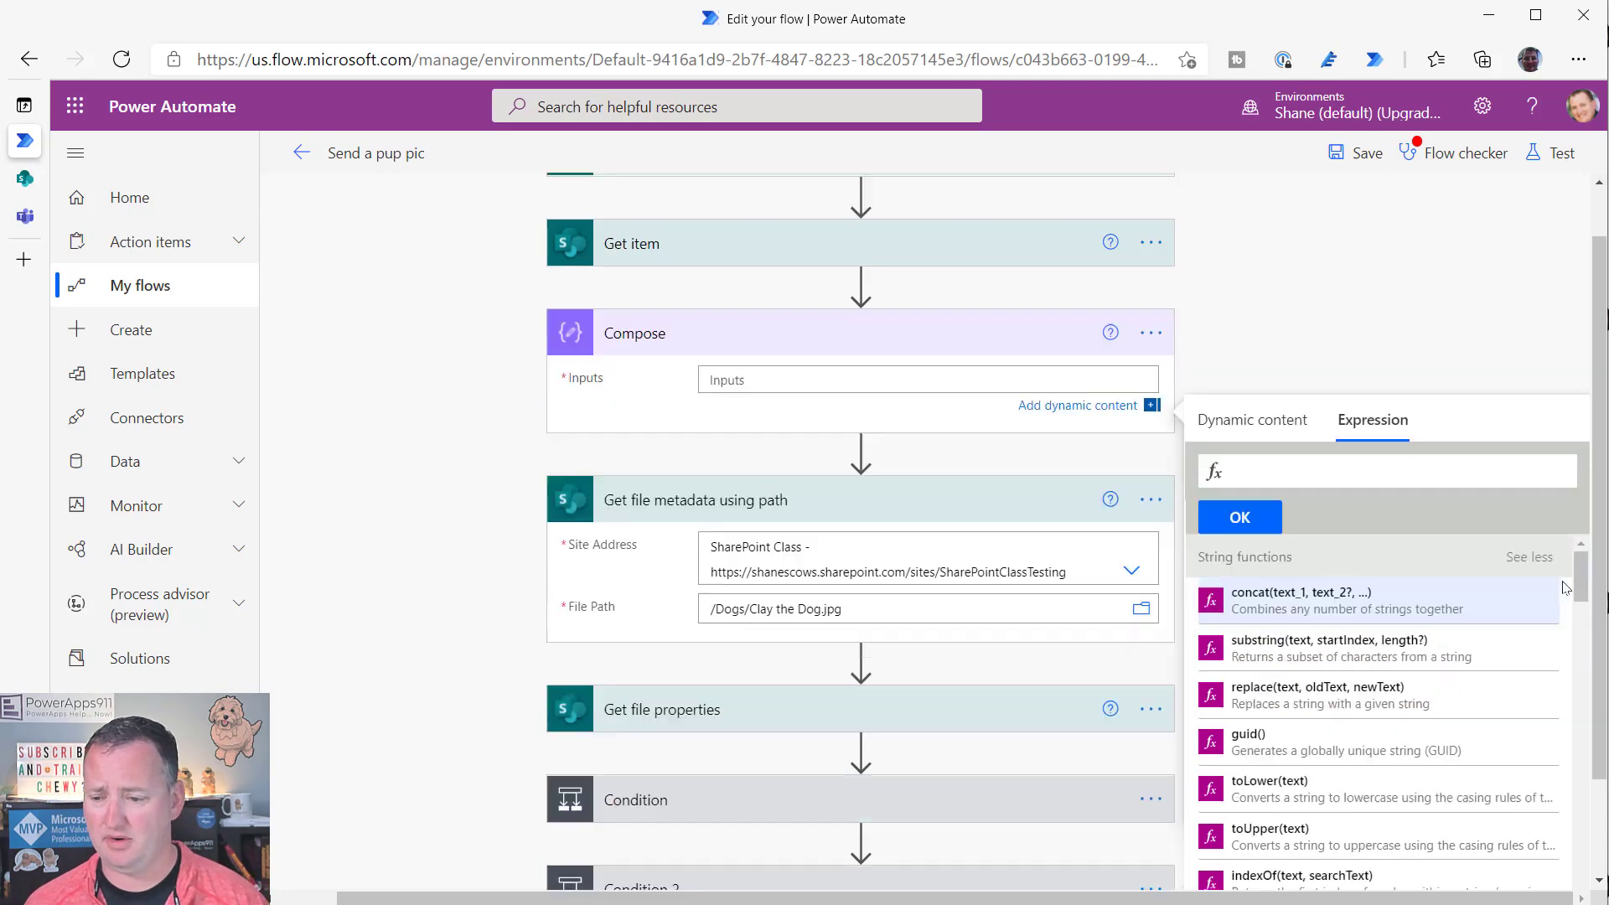
pyautogui.scroll(1, 1521, 603)
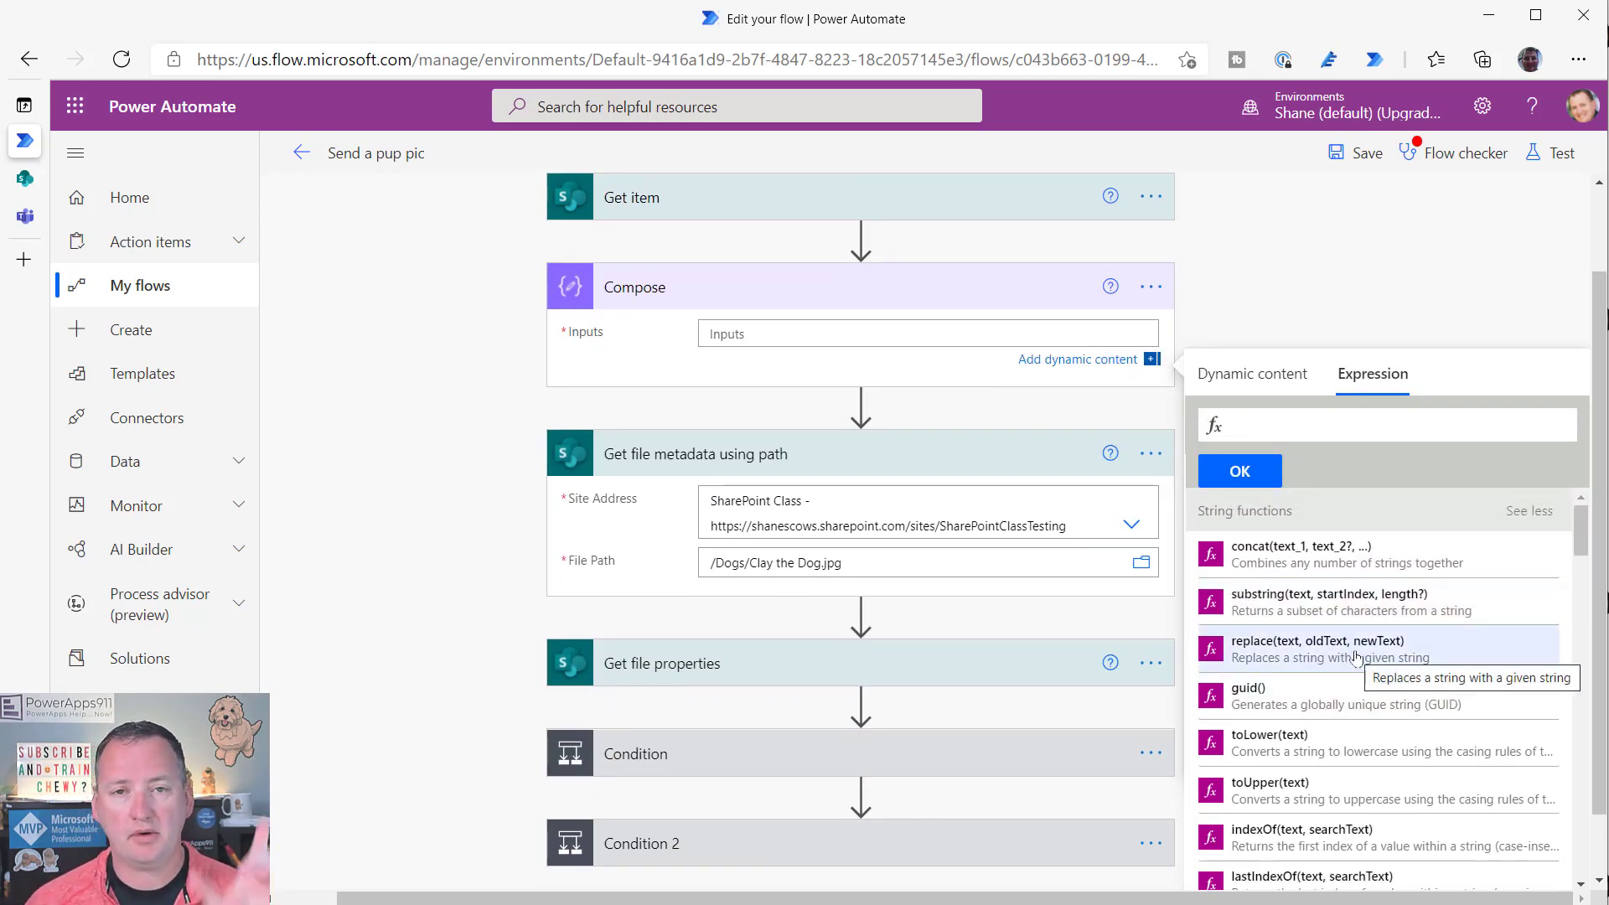
pyautogui.click(1357, 658)
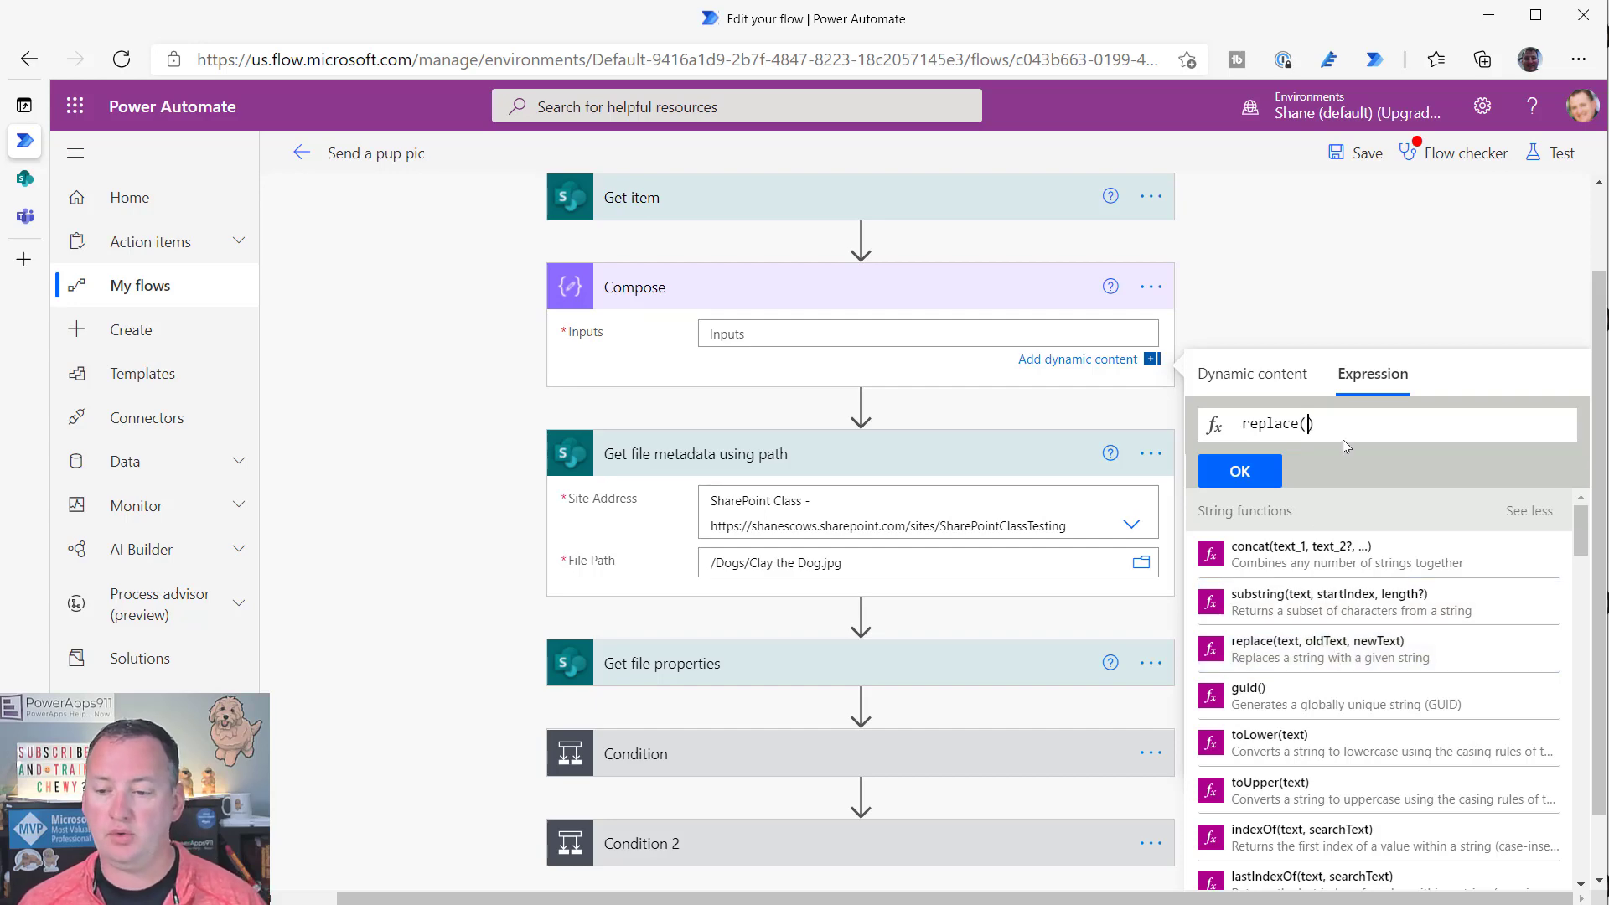
# - Insert DogFace from Get item as the replace function's first argument, add a comma, and try to select the site address URL for copying
pyautogui.click(1269, 376)
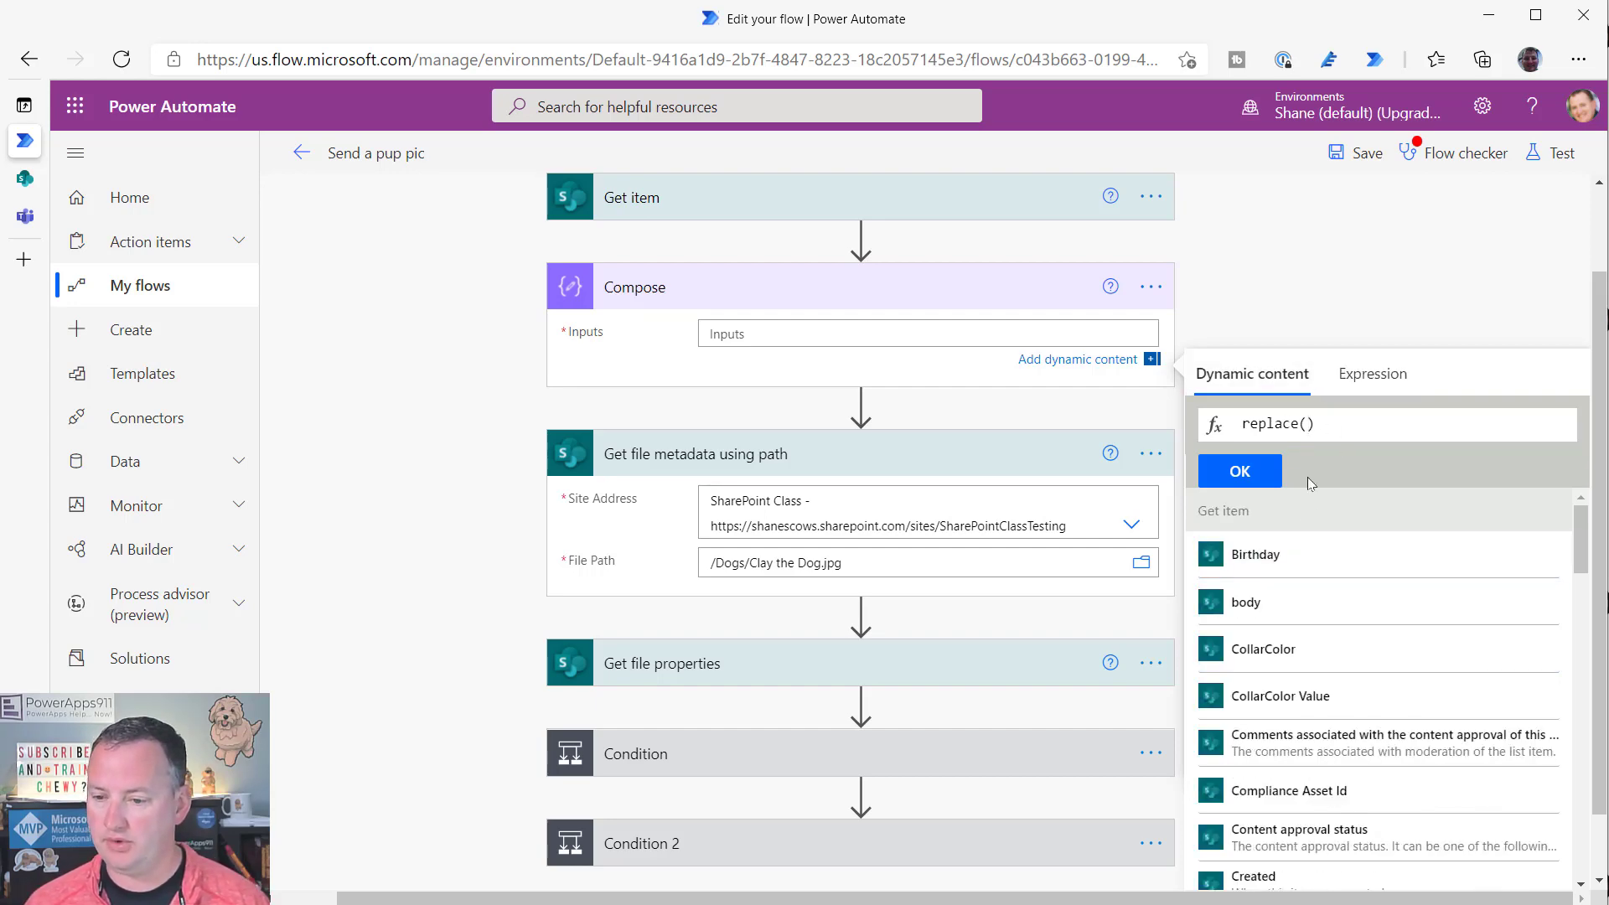
pyautogui.scroll(-8, 1318, 726)
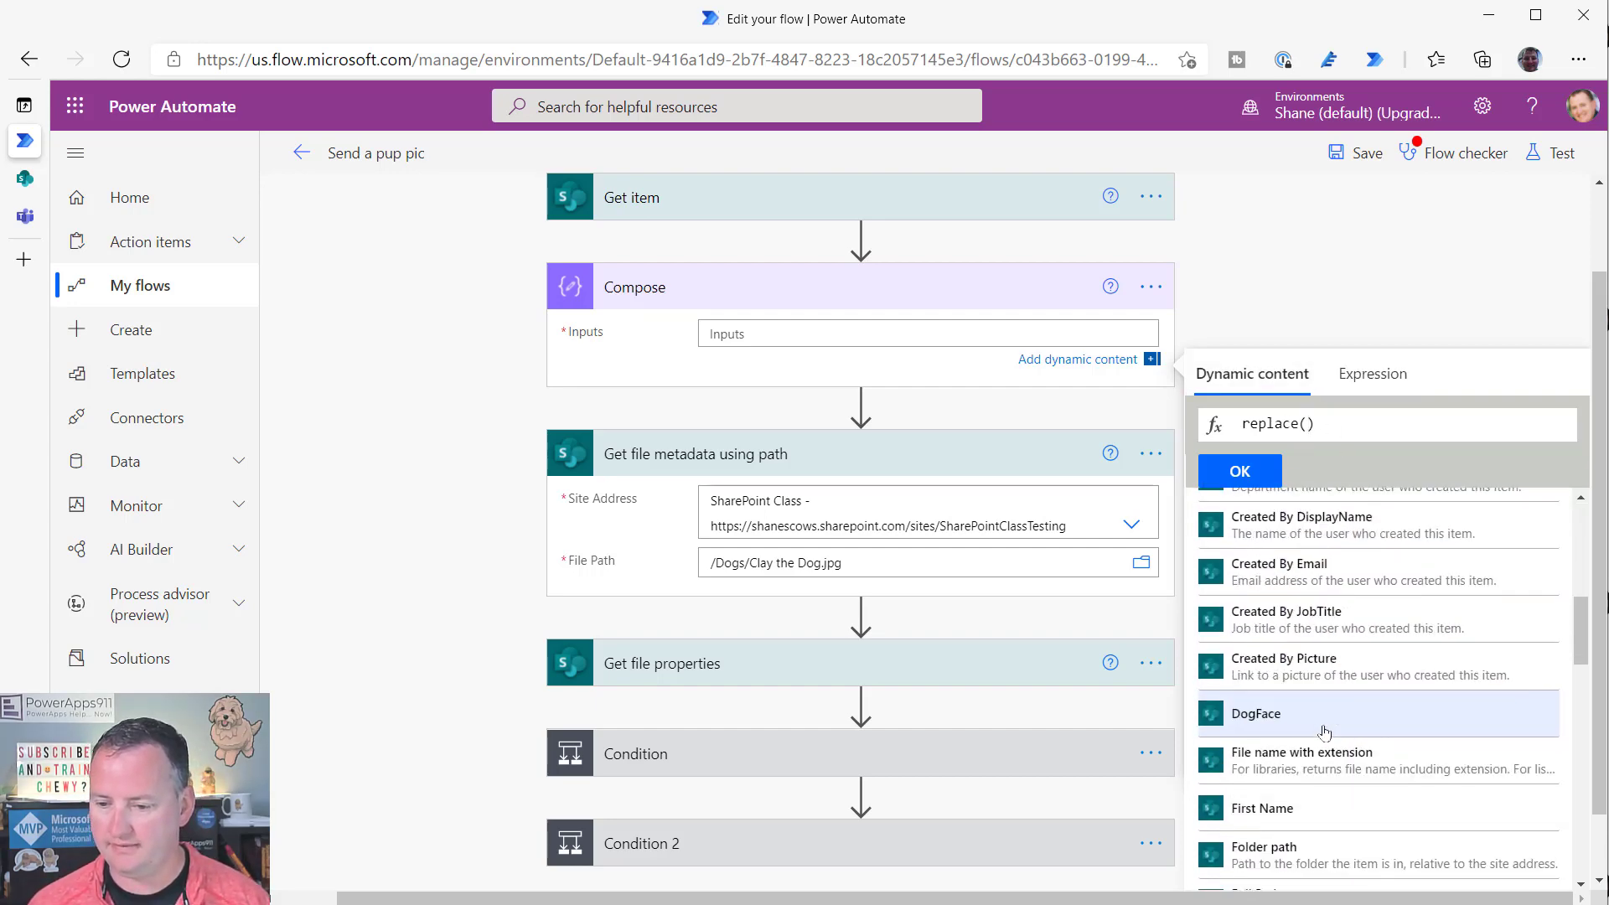
pyautogui.click(1279, 591)
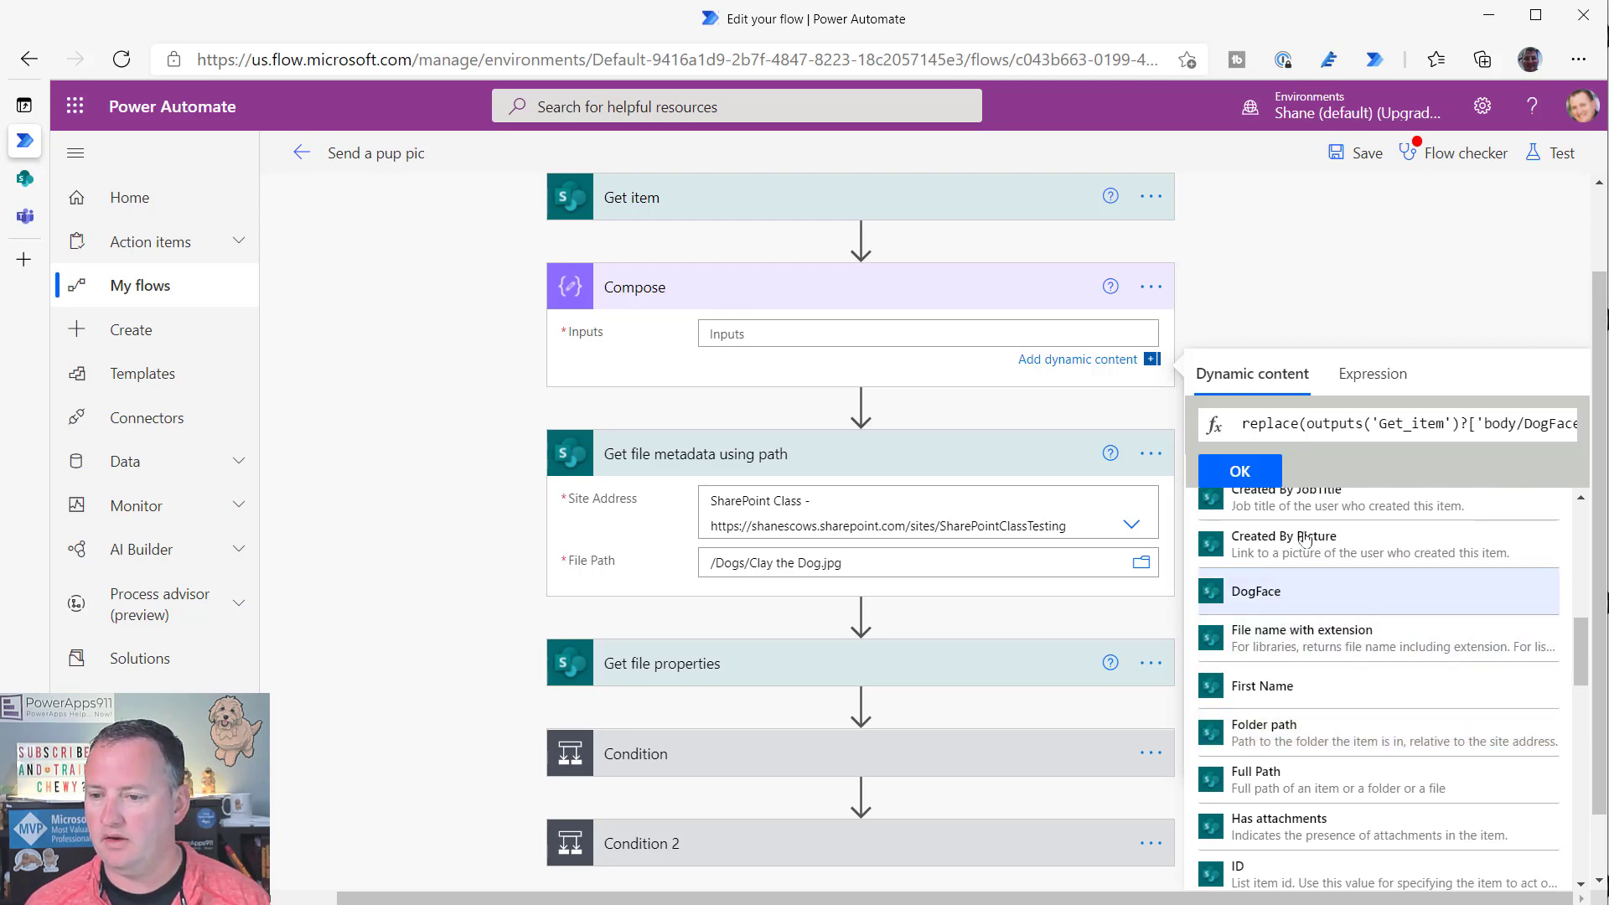
pyautogui.click(1500, 423)
pyautogui.press('End')
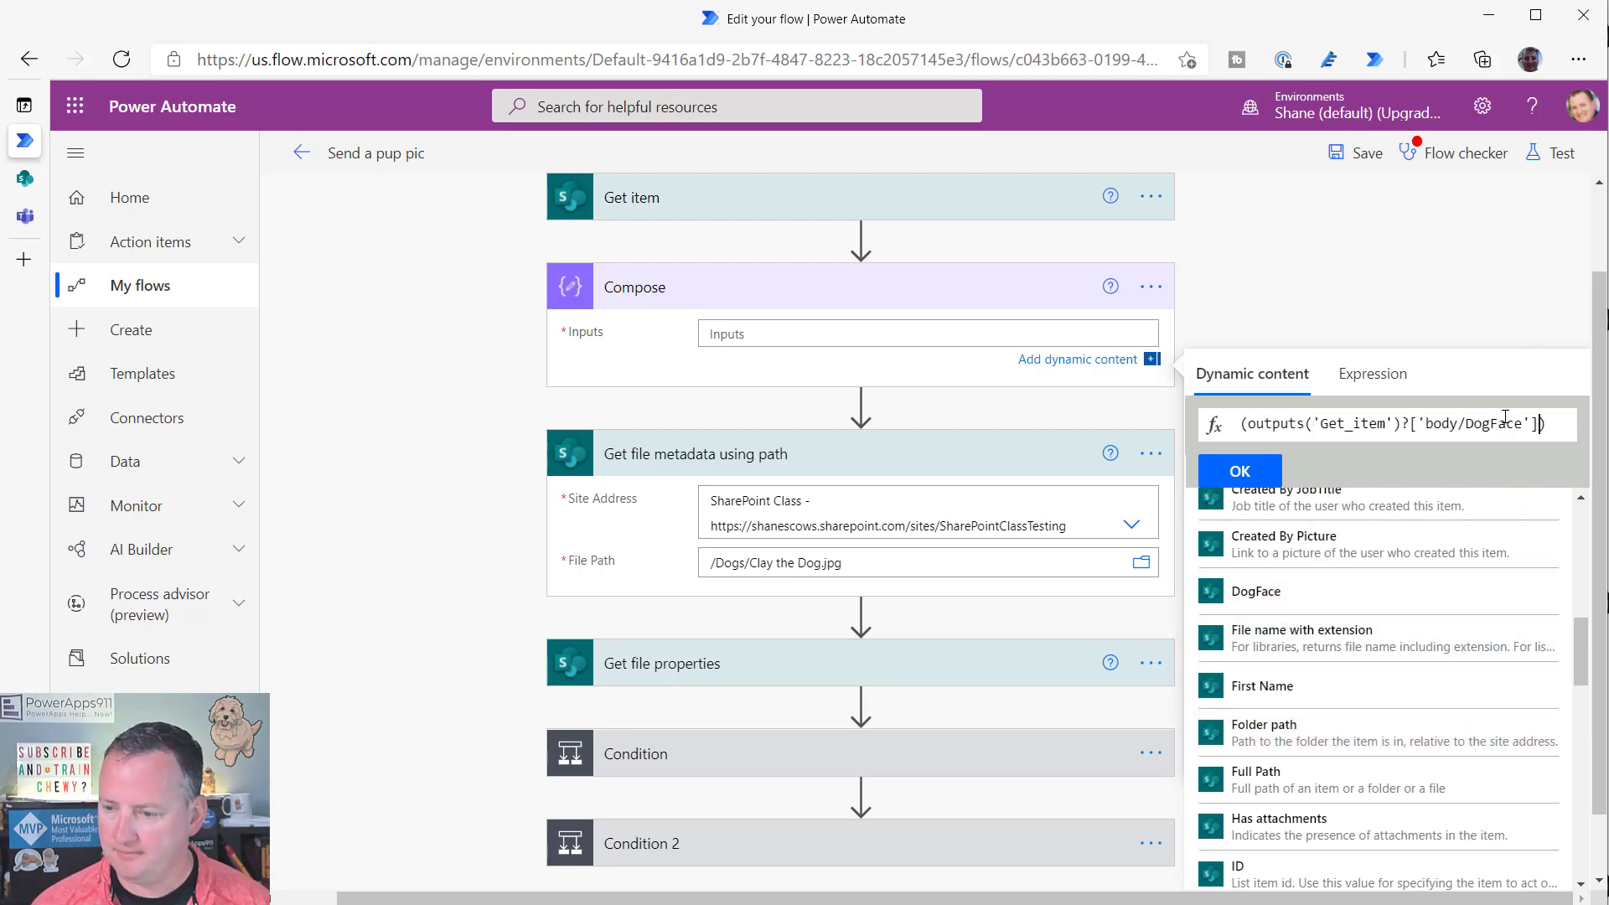
pyautogui.press('Left')
pyautogui.write(',')
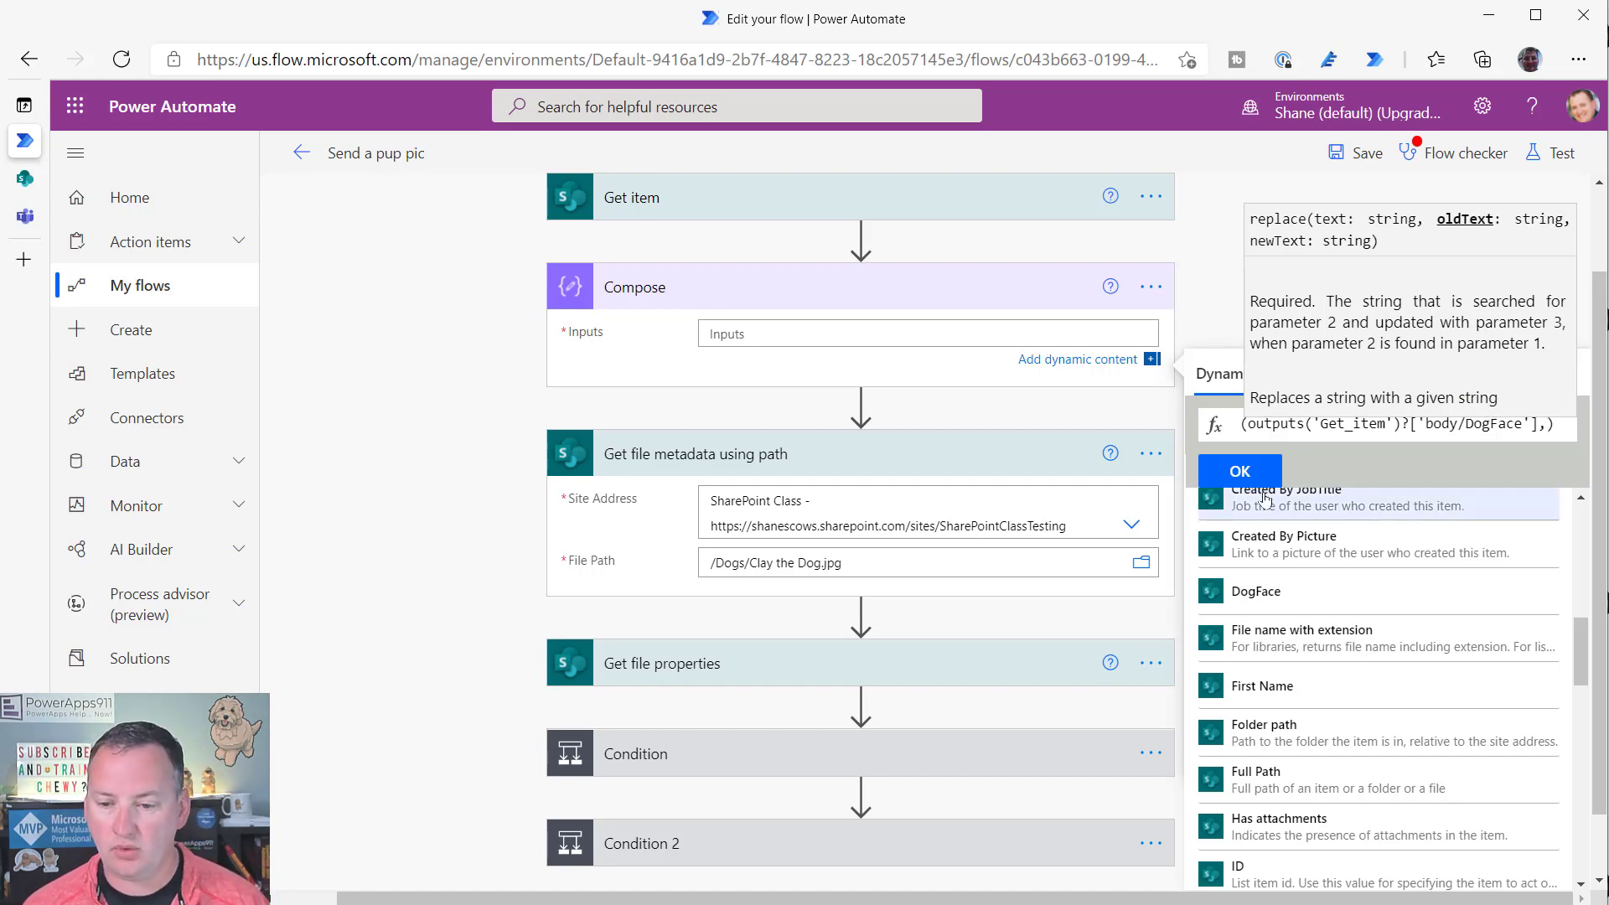
pyautogui.moveTo(1062, 526); pyautogui.dragTo(771, 523)
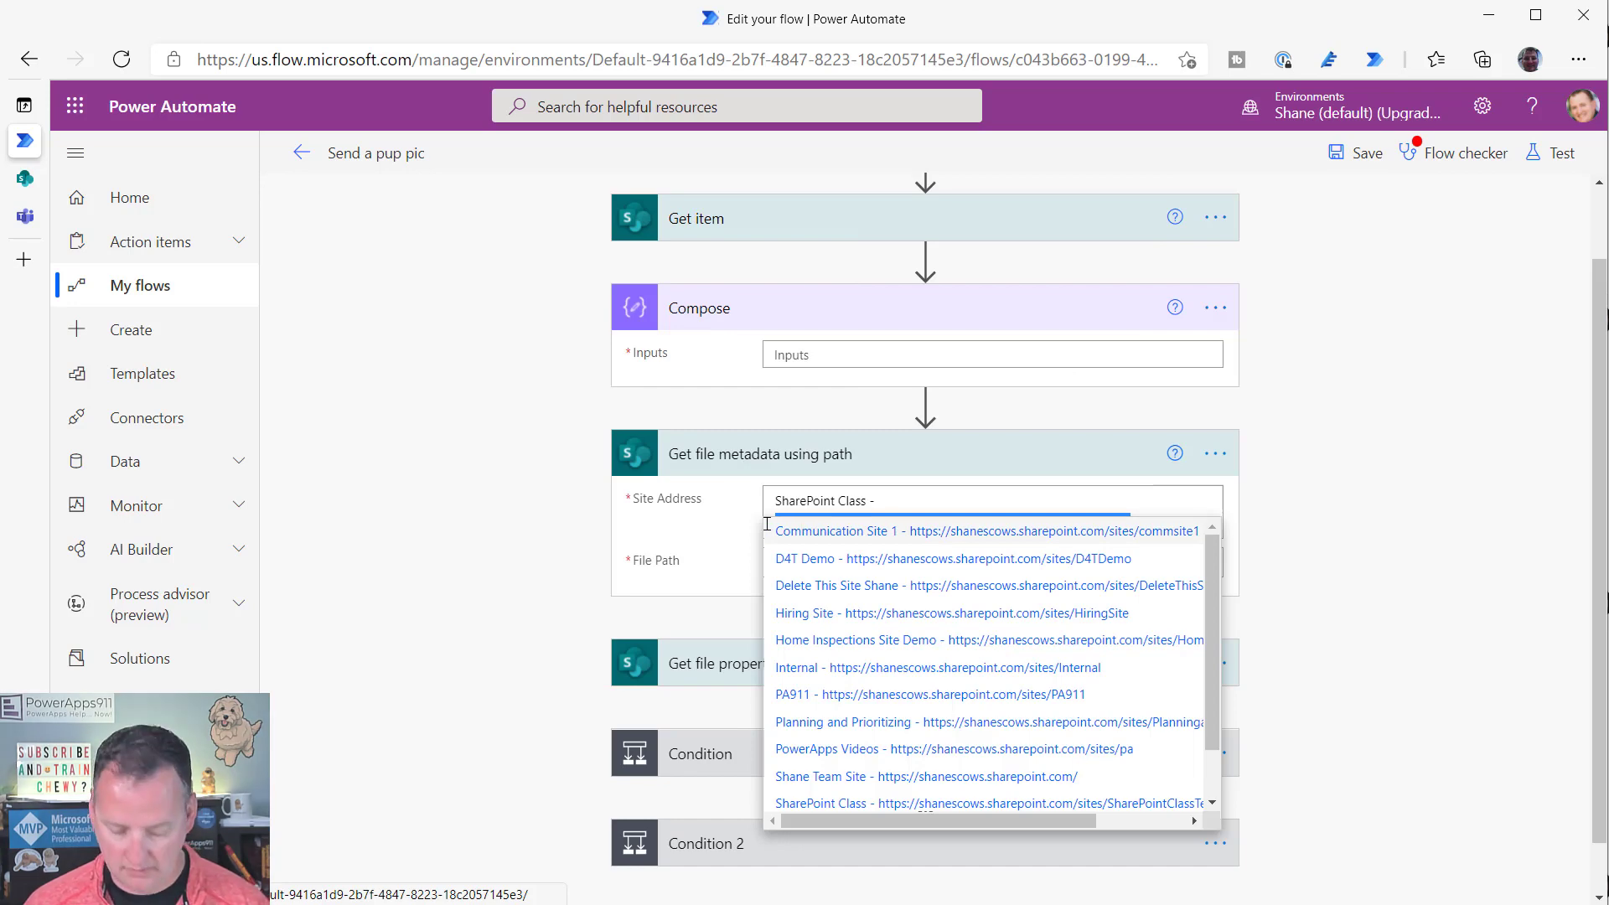
pyautogui.click(889, 354)
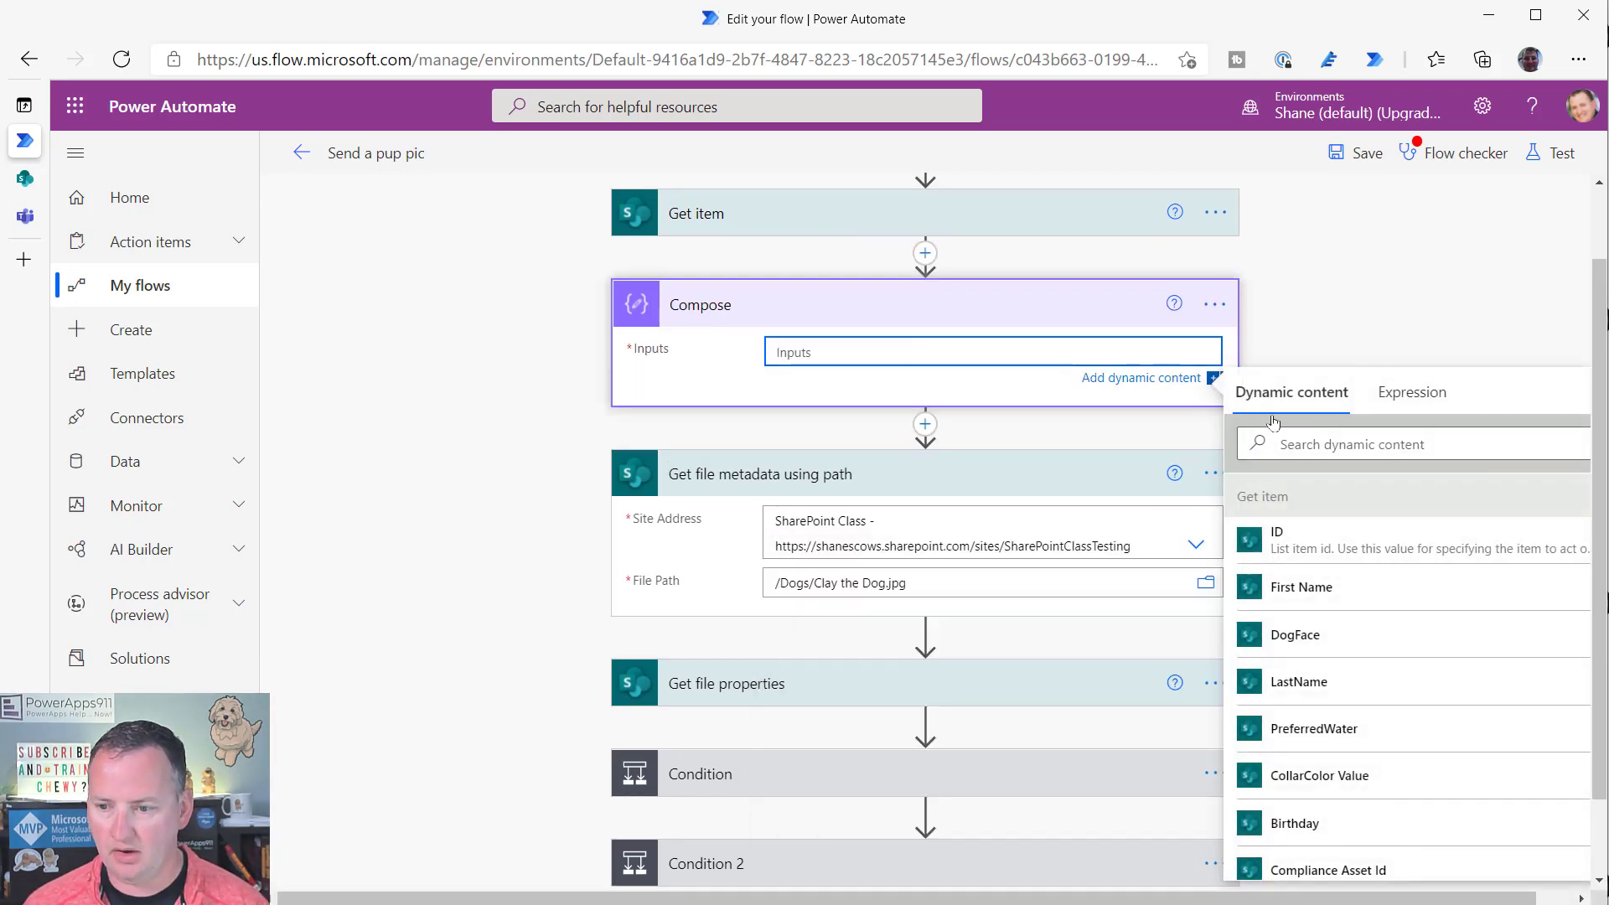
pyautogui.click(1412, 392)
pyautogui.click(1535, 528)
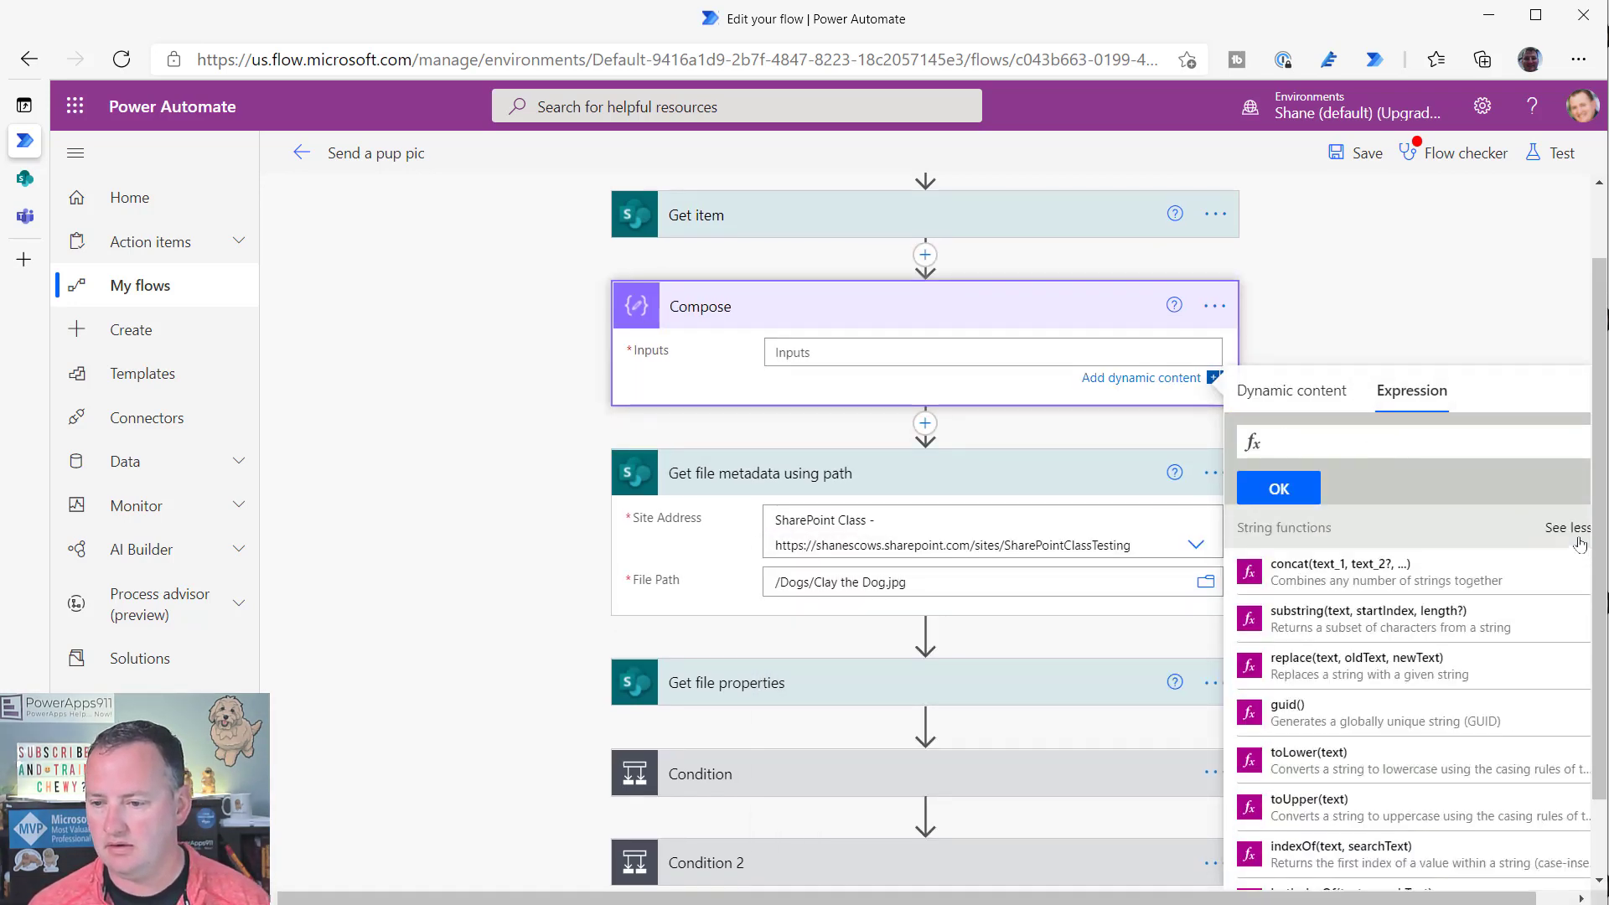
pyautogui.click(1324, 666)
pyautogui.click(1325, 397)
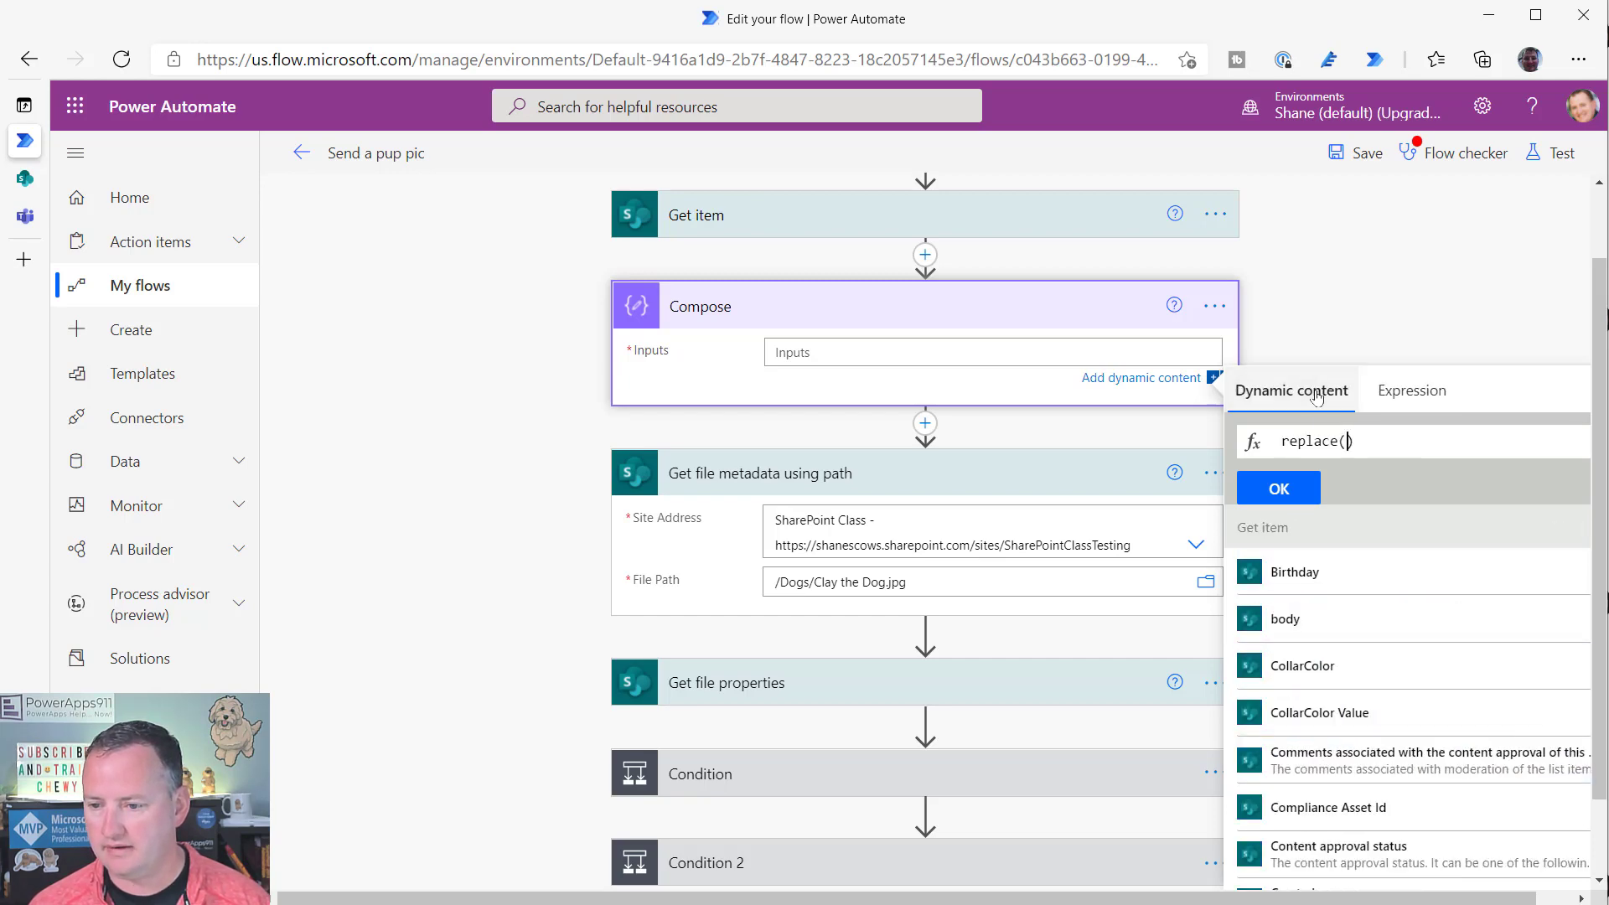
pyautogui.scroll(-10, 1361, 687)
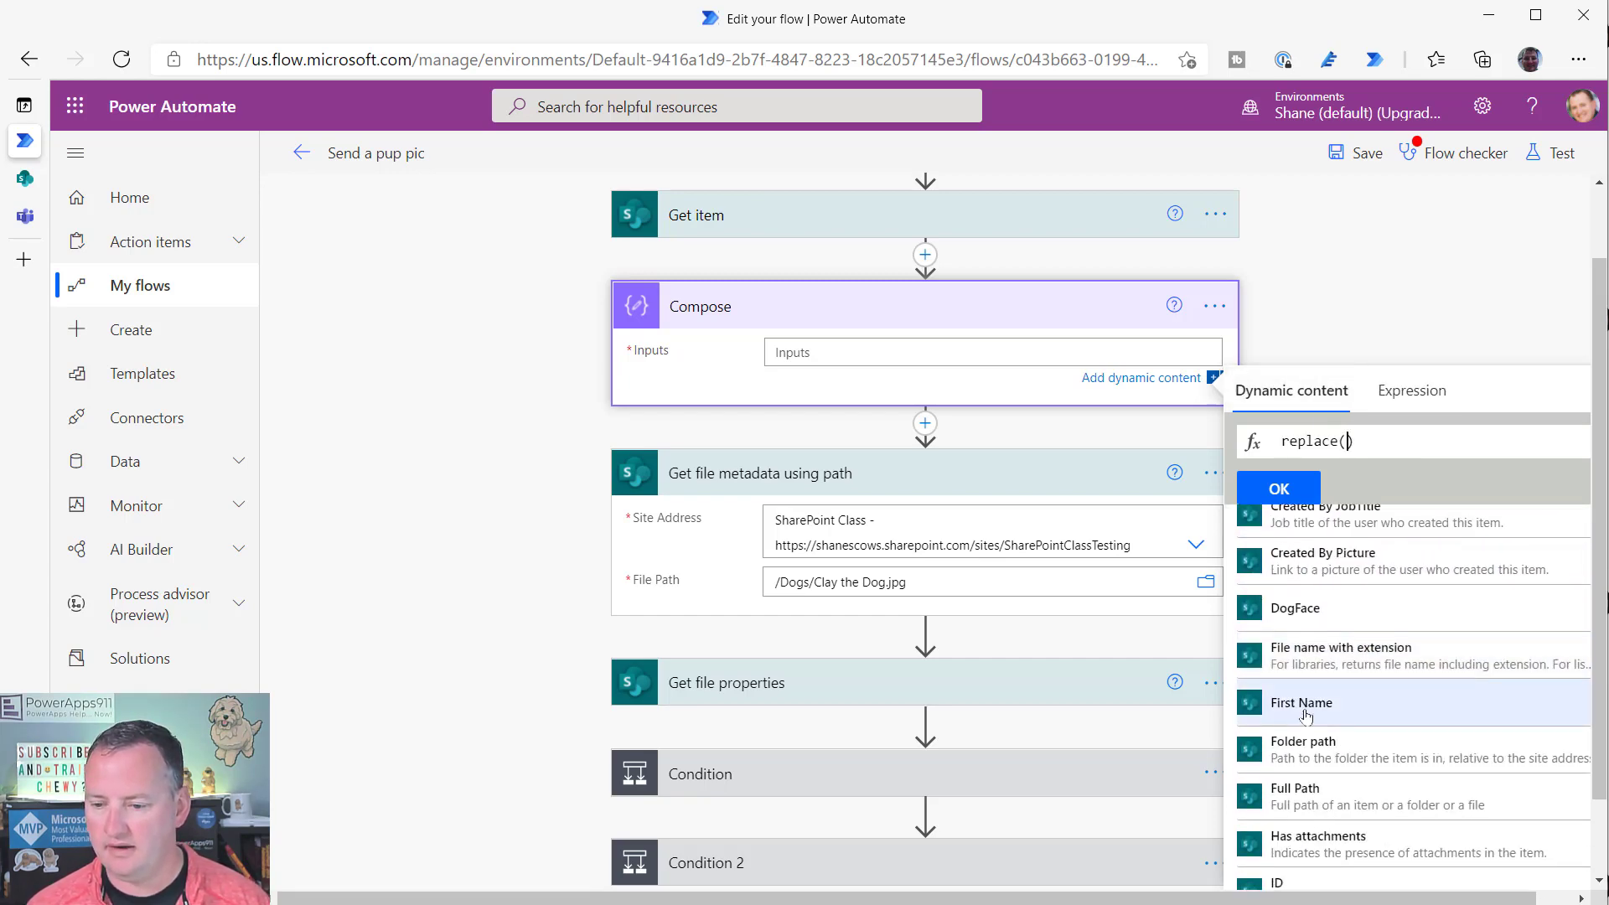
pyautogui.click(1366, 610)
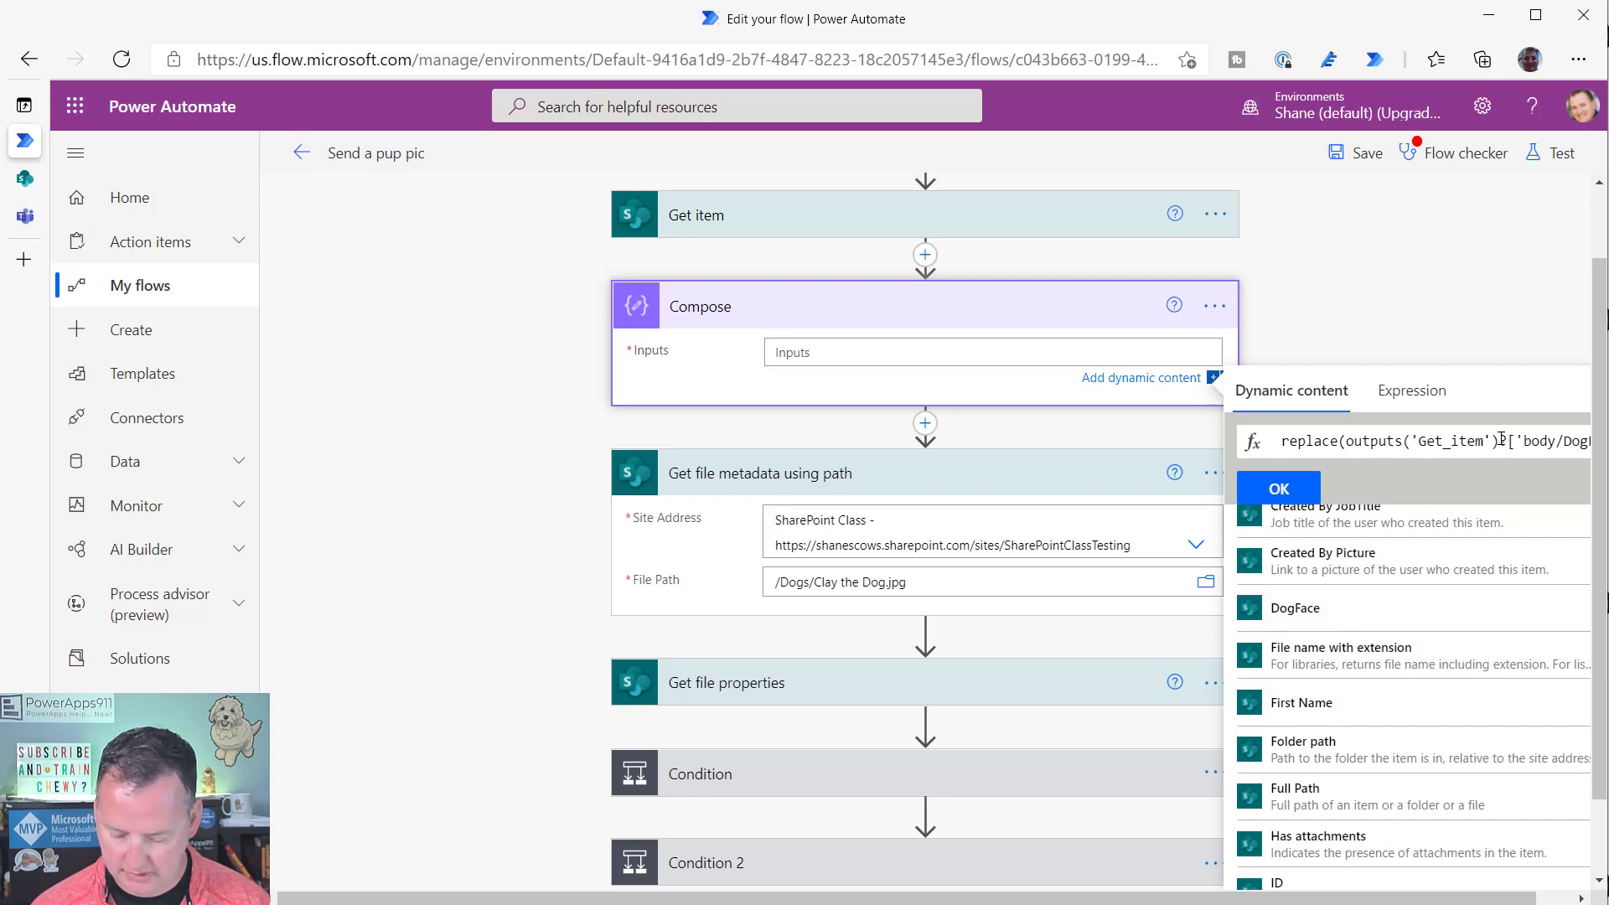
pyautogui.write(',')
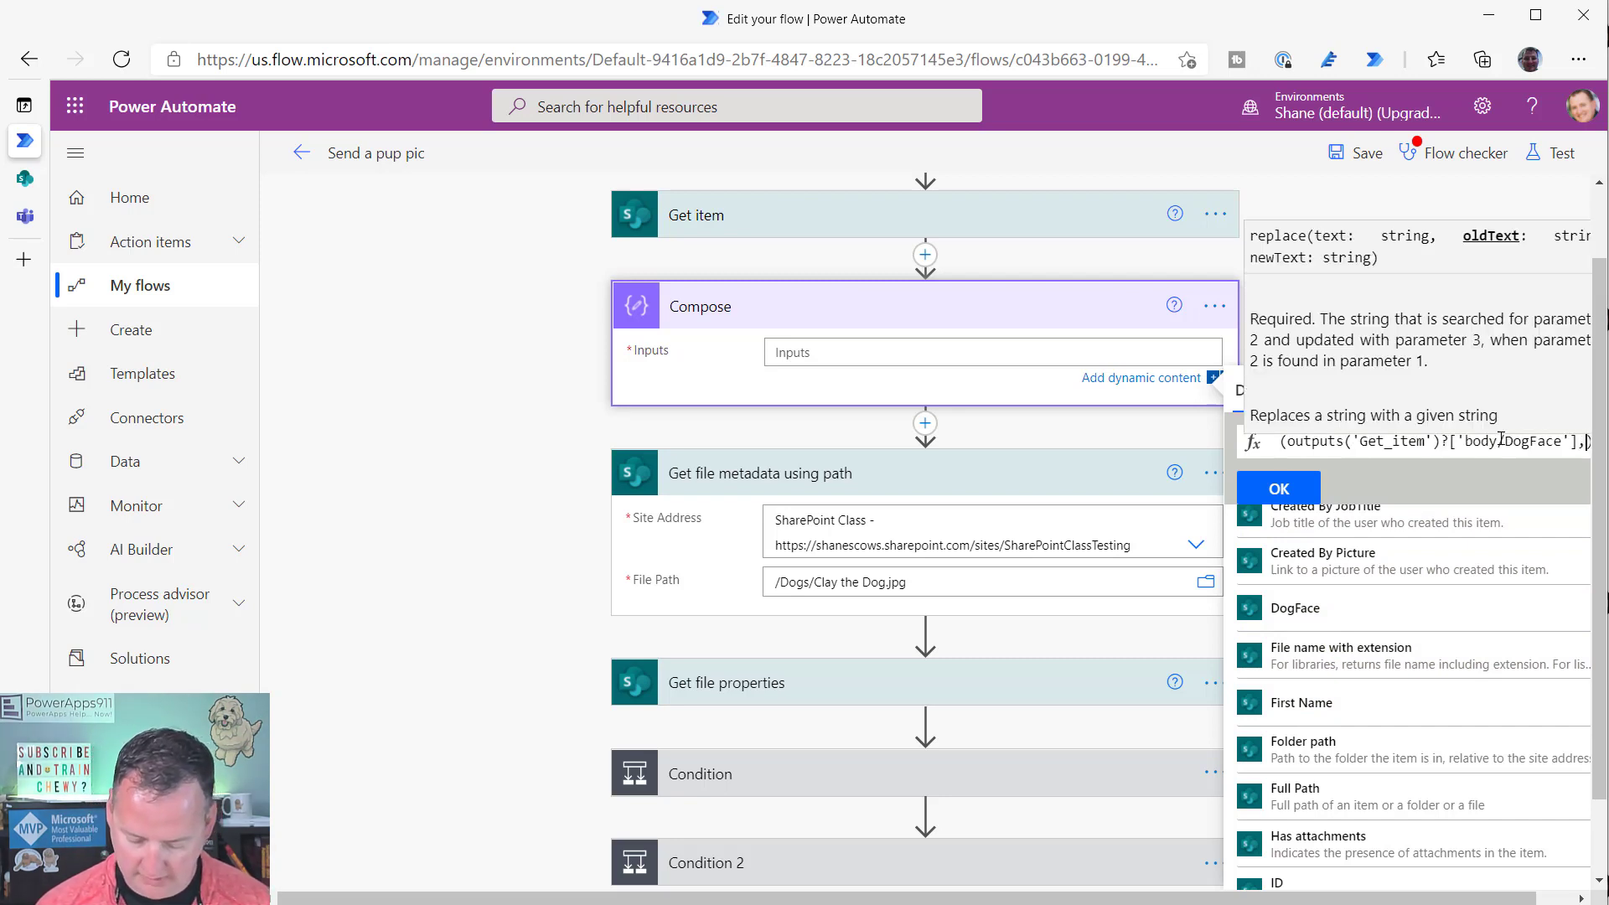
pyautogui.write("'")
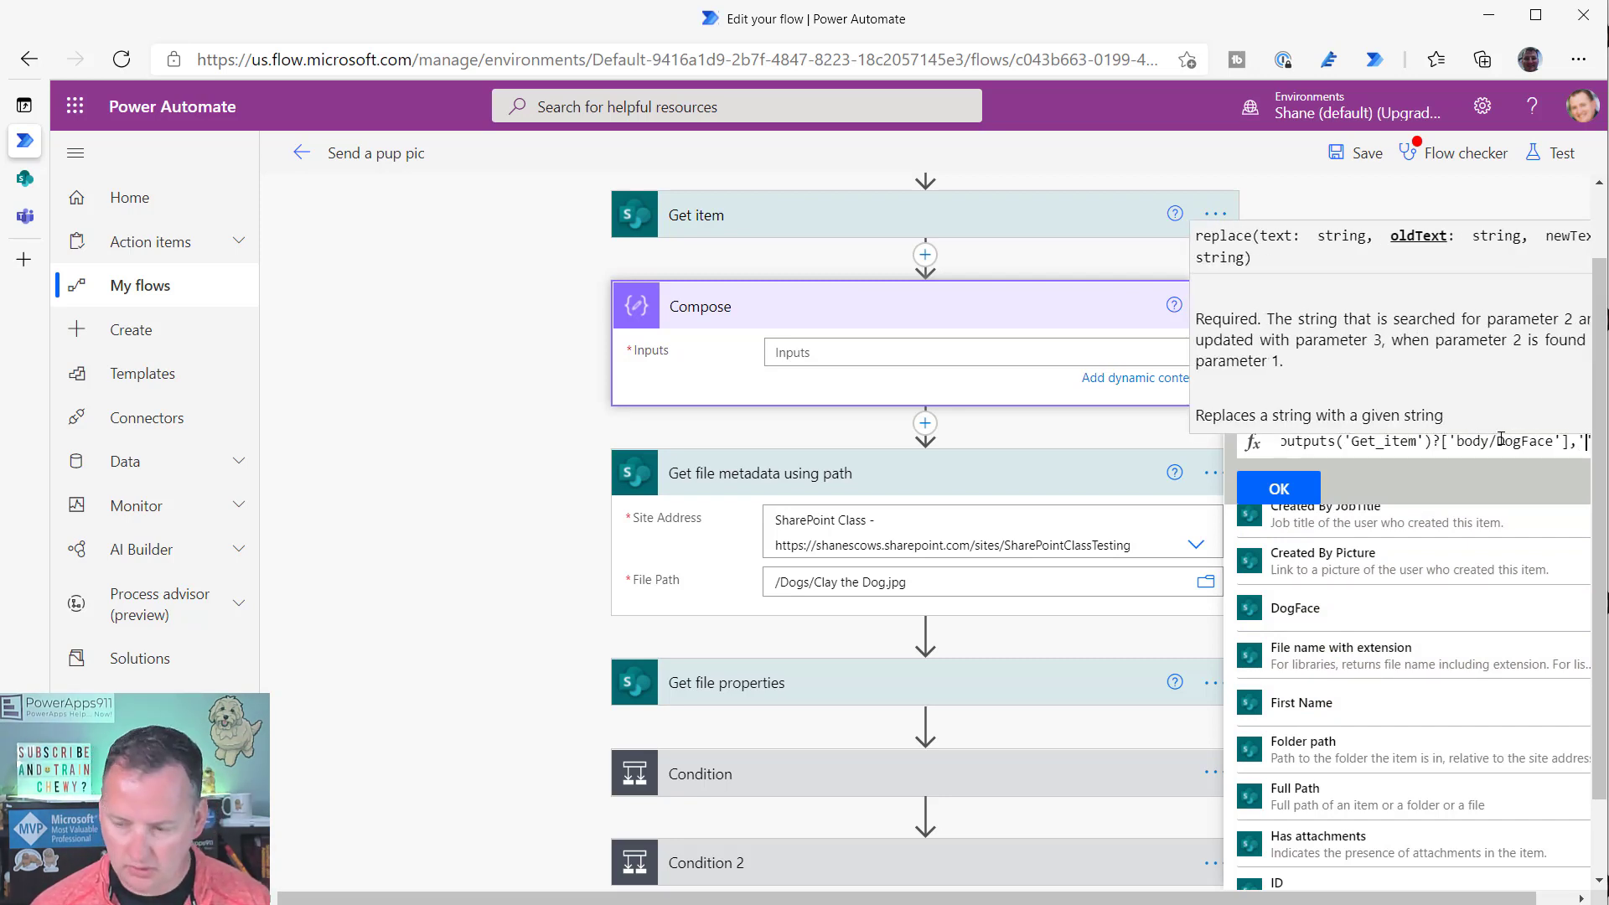
pyautogui.hotkey('ctrl', 'v')
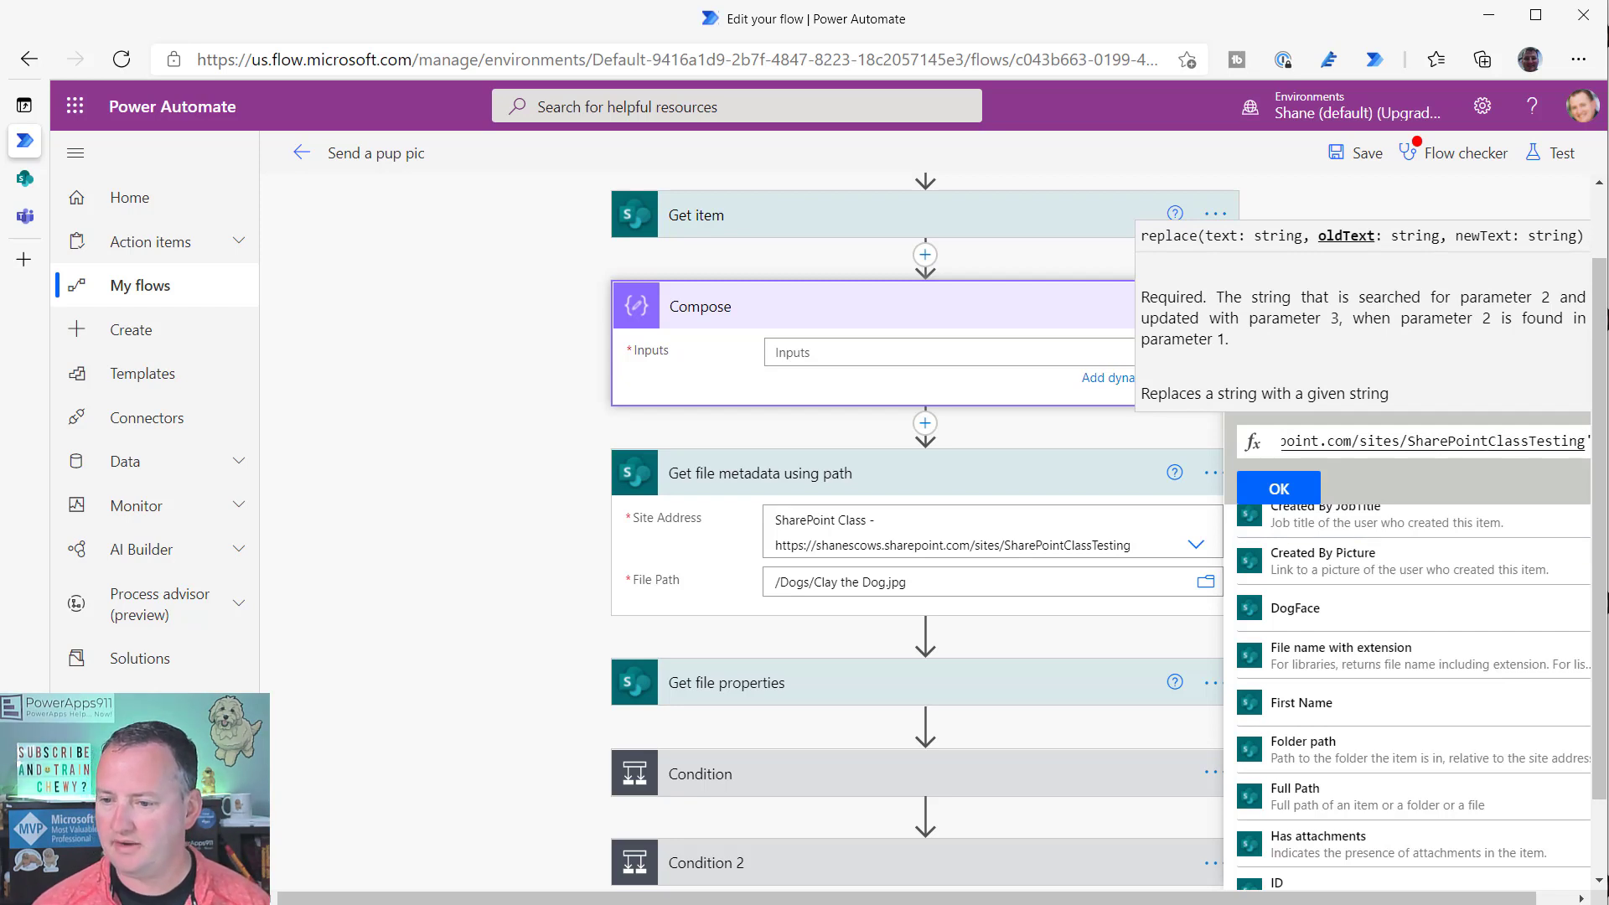
# - Check the pasted site URL in the replace expression from its end back to https and forward past its closing quote
pyautogui.press('Left')
pyautogui.press('Left')
pyautogui.press('Left')
pyautogui.press('Left')
pyautogui.press('Left')
pyautogui.press('Left')
pyautogui.press('Left')
pyautogui.press('Left')
pyautogui.press('Left')
pyautogui.press('Left')
pyautogui.press('Left')
pyautogui.press('Left')
pyautogui.press('Left')
pyautogui.press('Left')
pyautogui.press('Left')
pyautogui.press('Left')
pyautogui.press('Left')
pyautogui.press('Left')
pyautogui.press('Left')
pyautogui.press('Left')
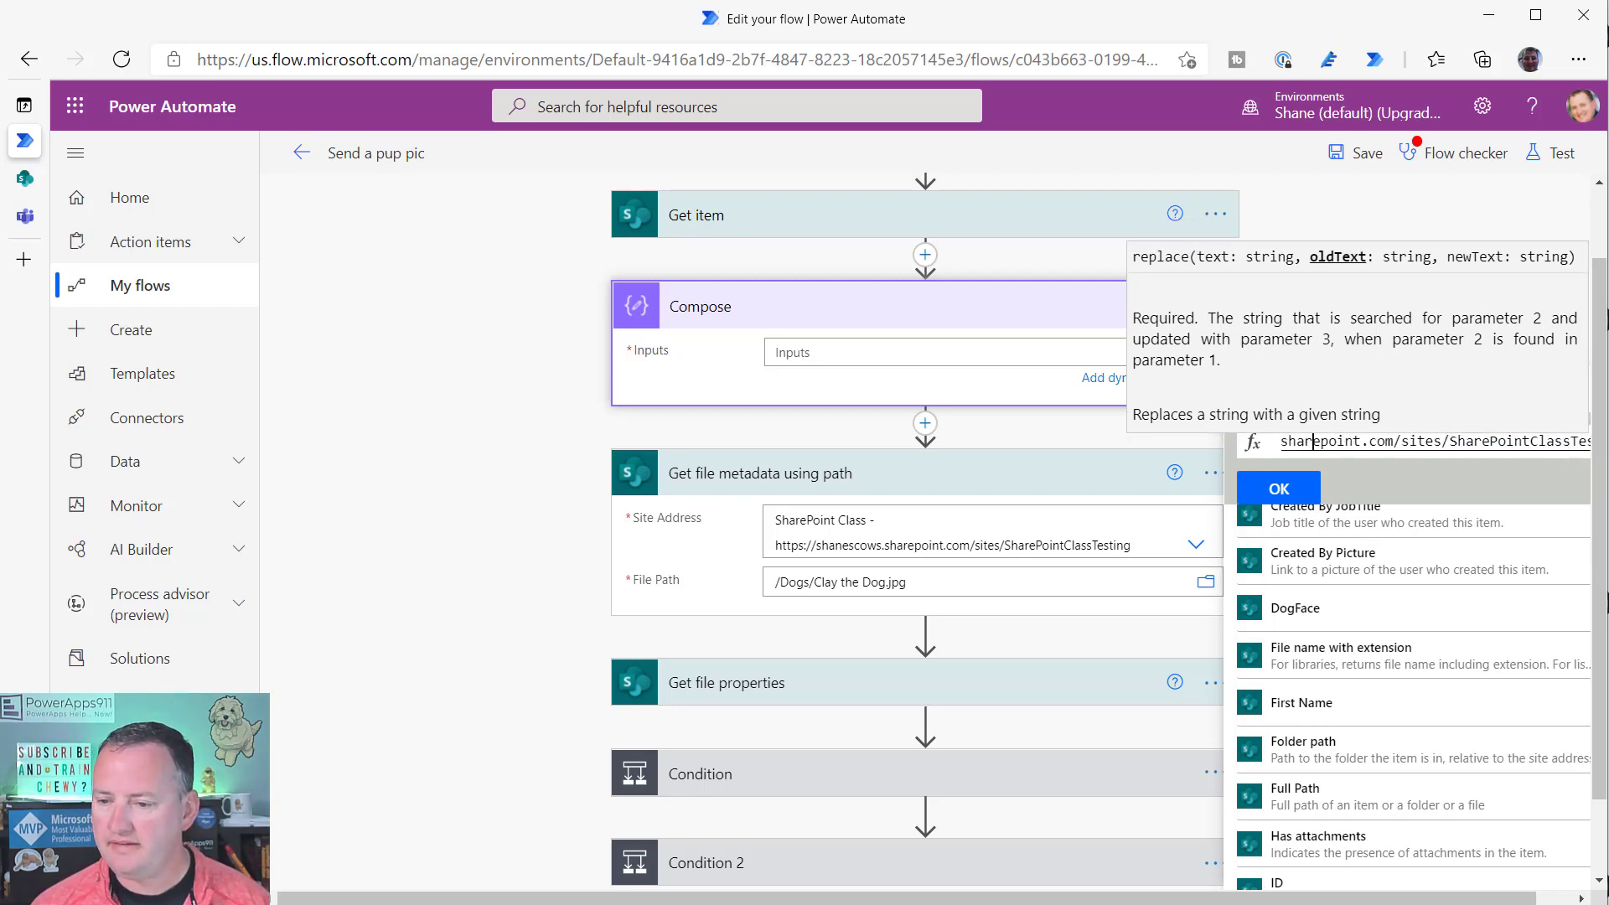
pyautogui.press('Left')
pyautogui.press('Left')
pyautogui.press('Left')
pyautogui.press('Left')
pyautogui.press('Left')
pyautogui.press('Left')
pyautogui.press('Left')
pyautogui.press('Left')
pyautogui.press('Left')
pyautogui.press('Left')
pyautogui.press('Left')
pyautogui.press('Left')
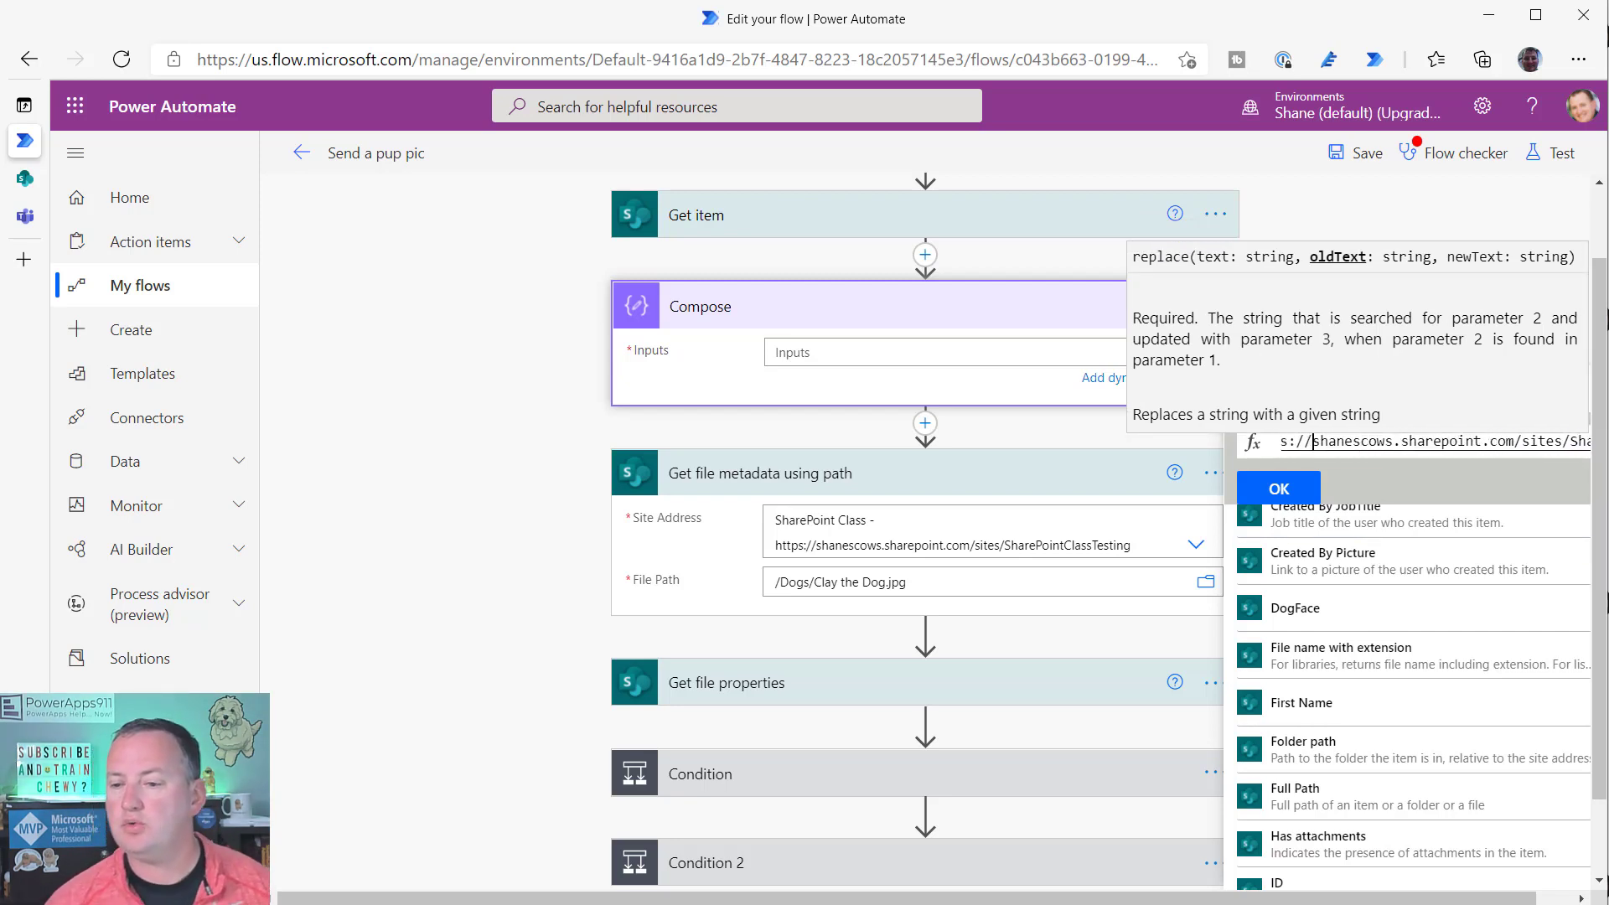
pyautogui.press('Left')
pyautogui.press('Left')
pyautogui.press('Left')
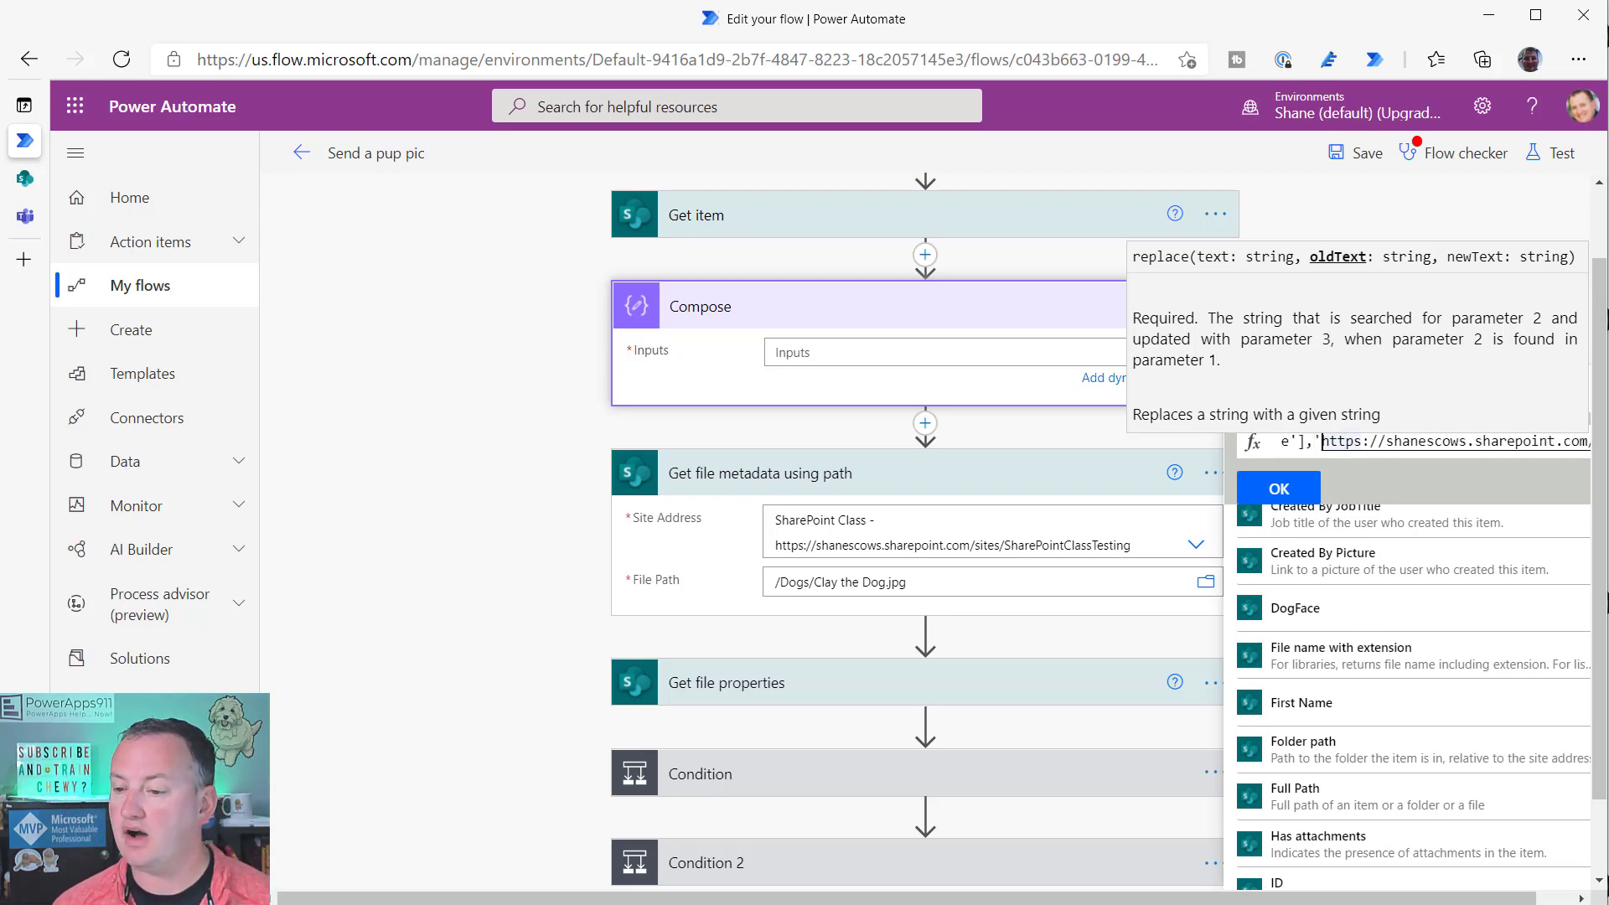
pyautogui.press('Right')
pyautogui.press('Right')
pyautogui.press('Right')
pyautogui.press('Right')
pyautogui.press('Right')
pyautogui.press('Right')
pyautogui.press('Right')
pyautogui.press('Right')
pyautogui.press('Right')
pyautogui.press('Right')
pyautogui.press('Right')
pyautogui.press('Right')
pyautogui.press('Right')
pyautogui.press('Right')
pyautogui.press('Right')
pyautogui.press('Right')
pyautogui.press('Right')
pyautogui.press('Right')
pyautogui.press('Right')
pyautogui.press('Right')
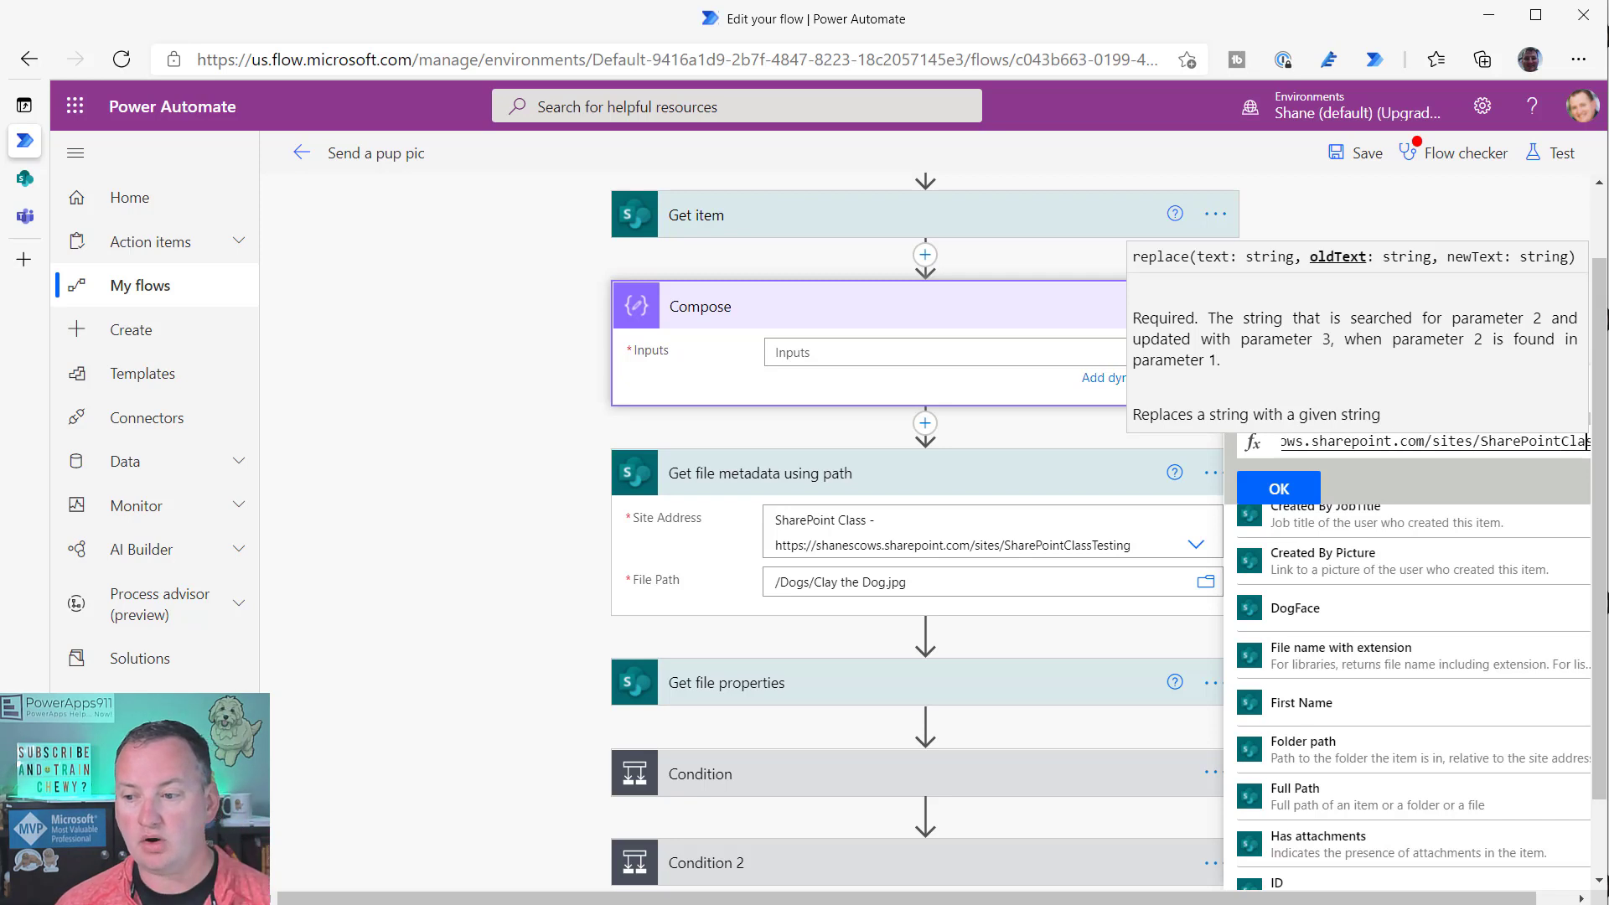
pyautogui.press('Right')
pyautogui.press('Right')
pyautogui.press('Right')
pyautogui.press('Right')
pyautogui.press('Right')
pyautogui.press('Right')
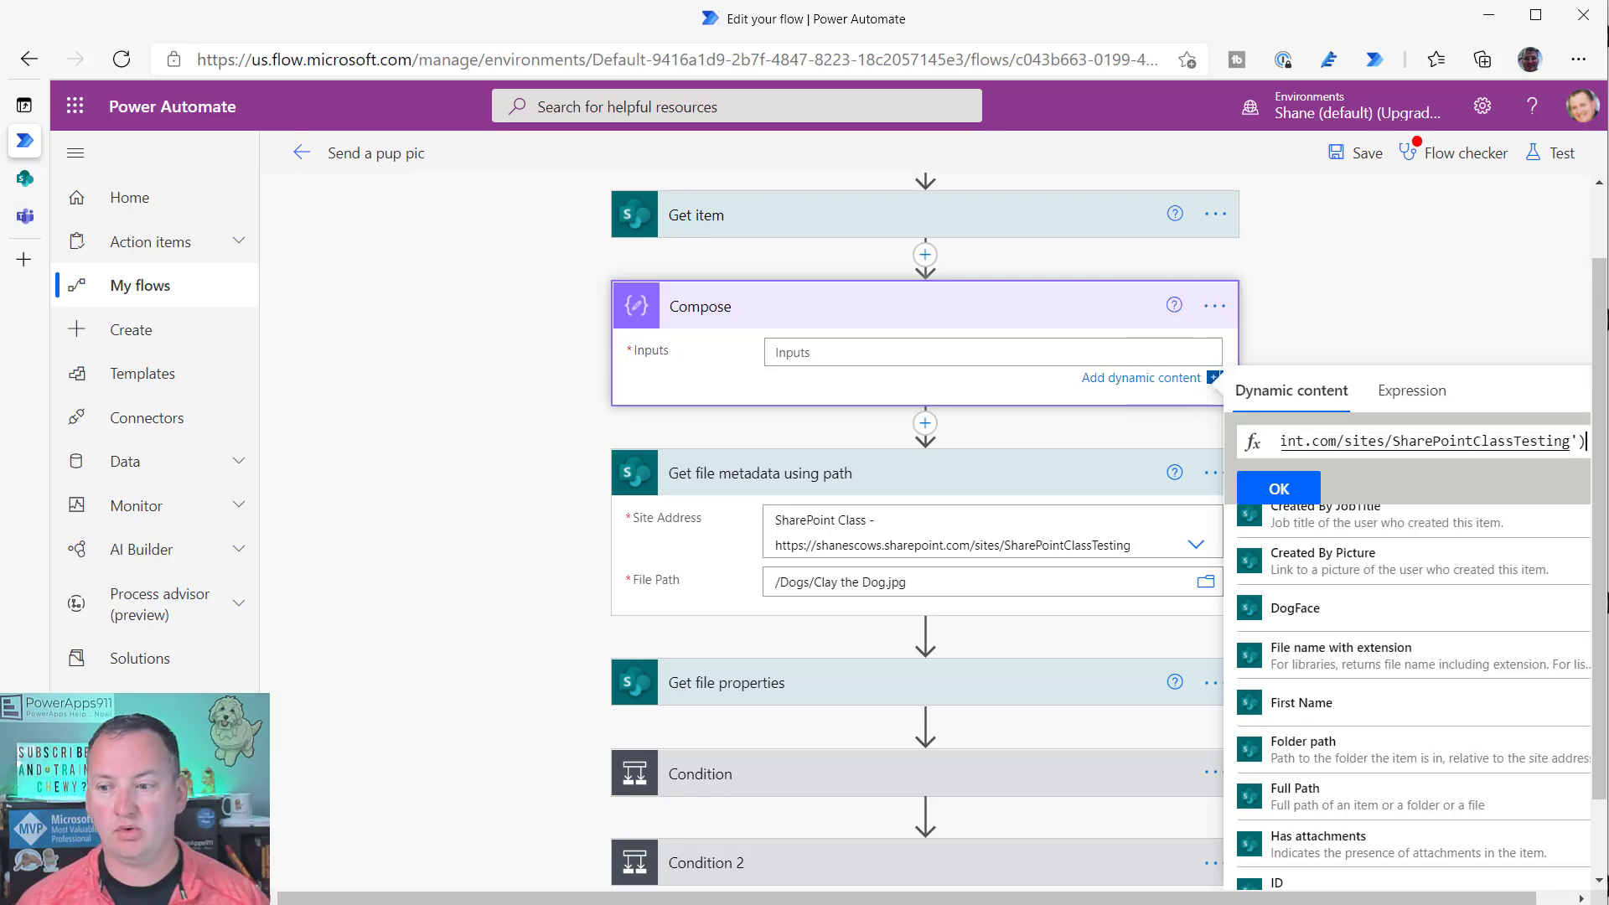
# - Add an empty string '' as the replacement text, select the whole expression for copying, and insert it into the Compose inputs
pyautogui.write(',')
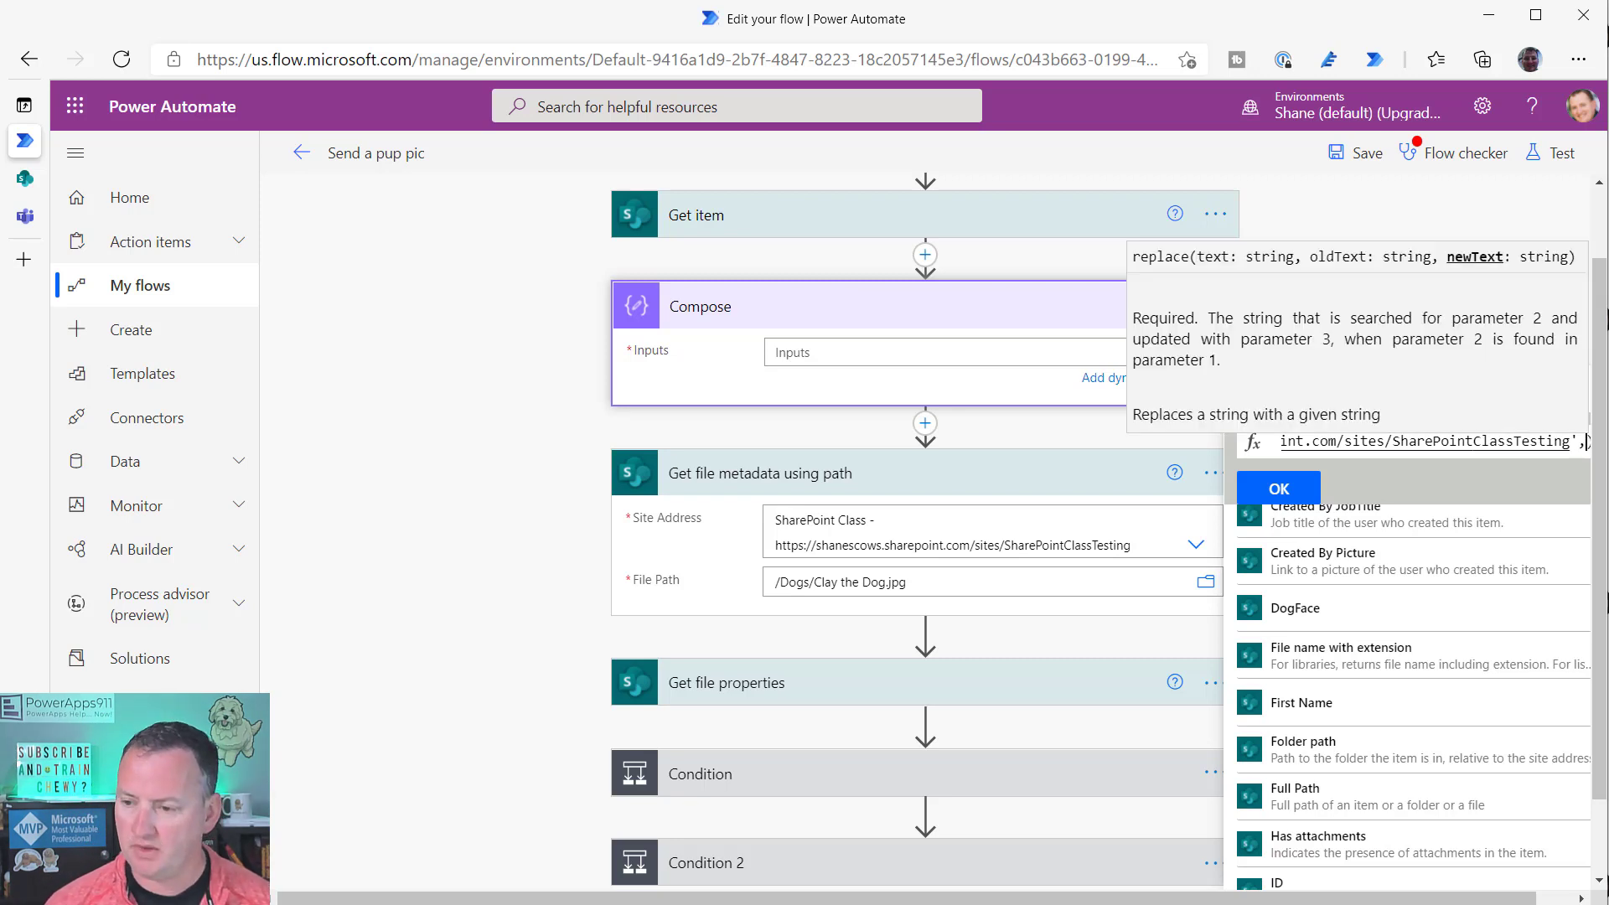
pyautogui.write("'")
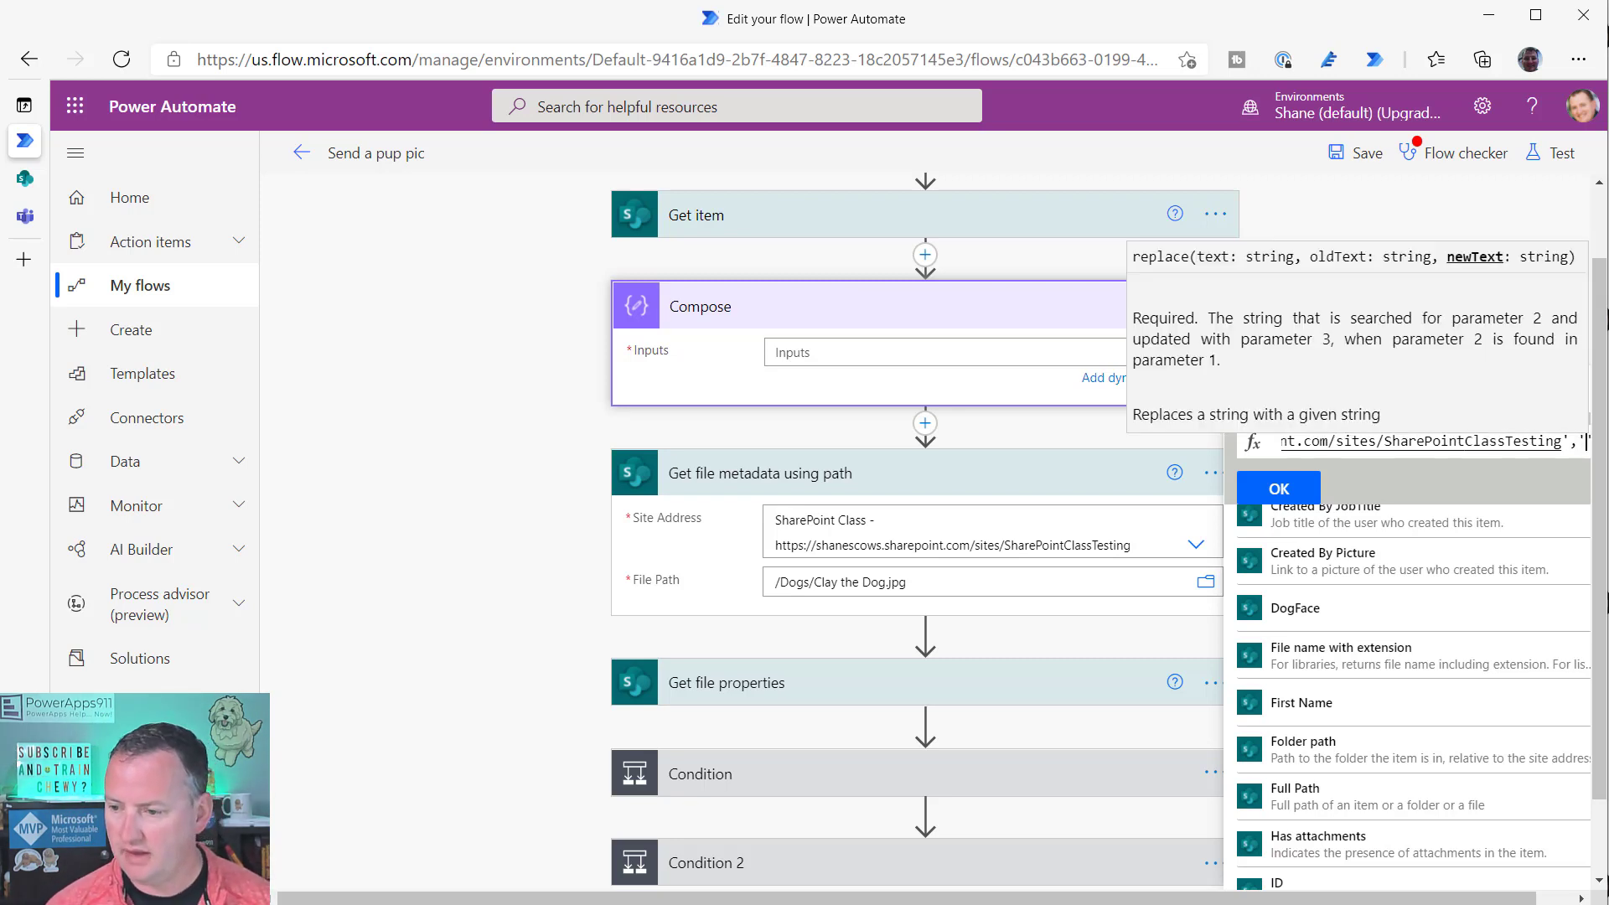
pyautogui.write("')")
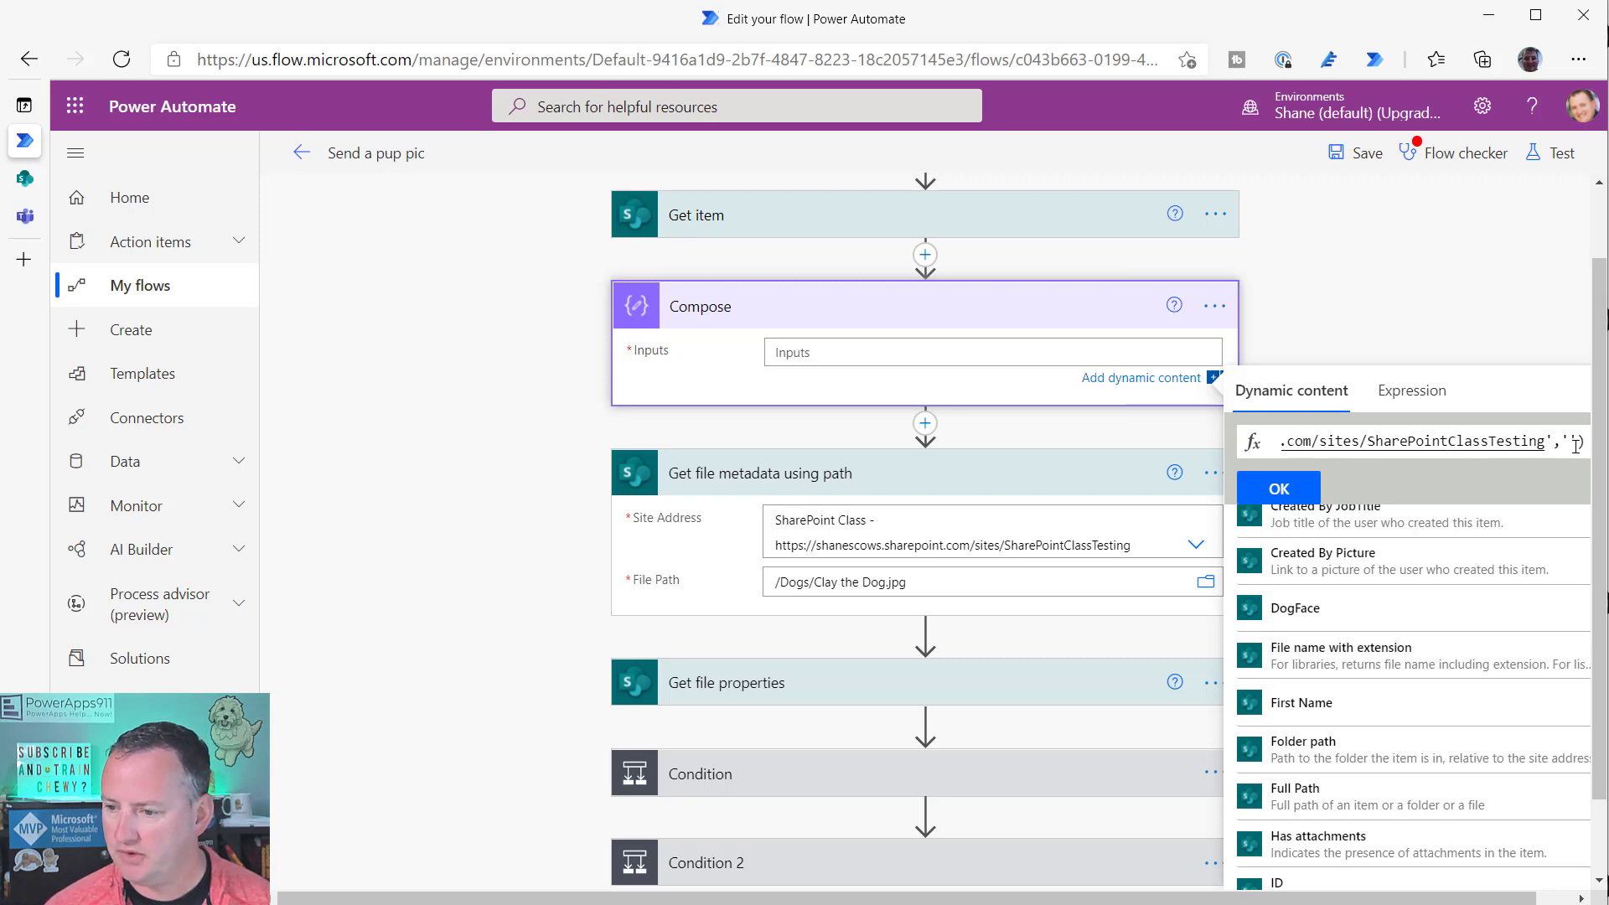
pyautogui.hotkey('ctrl', 'a')
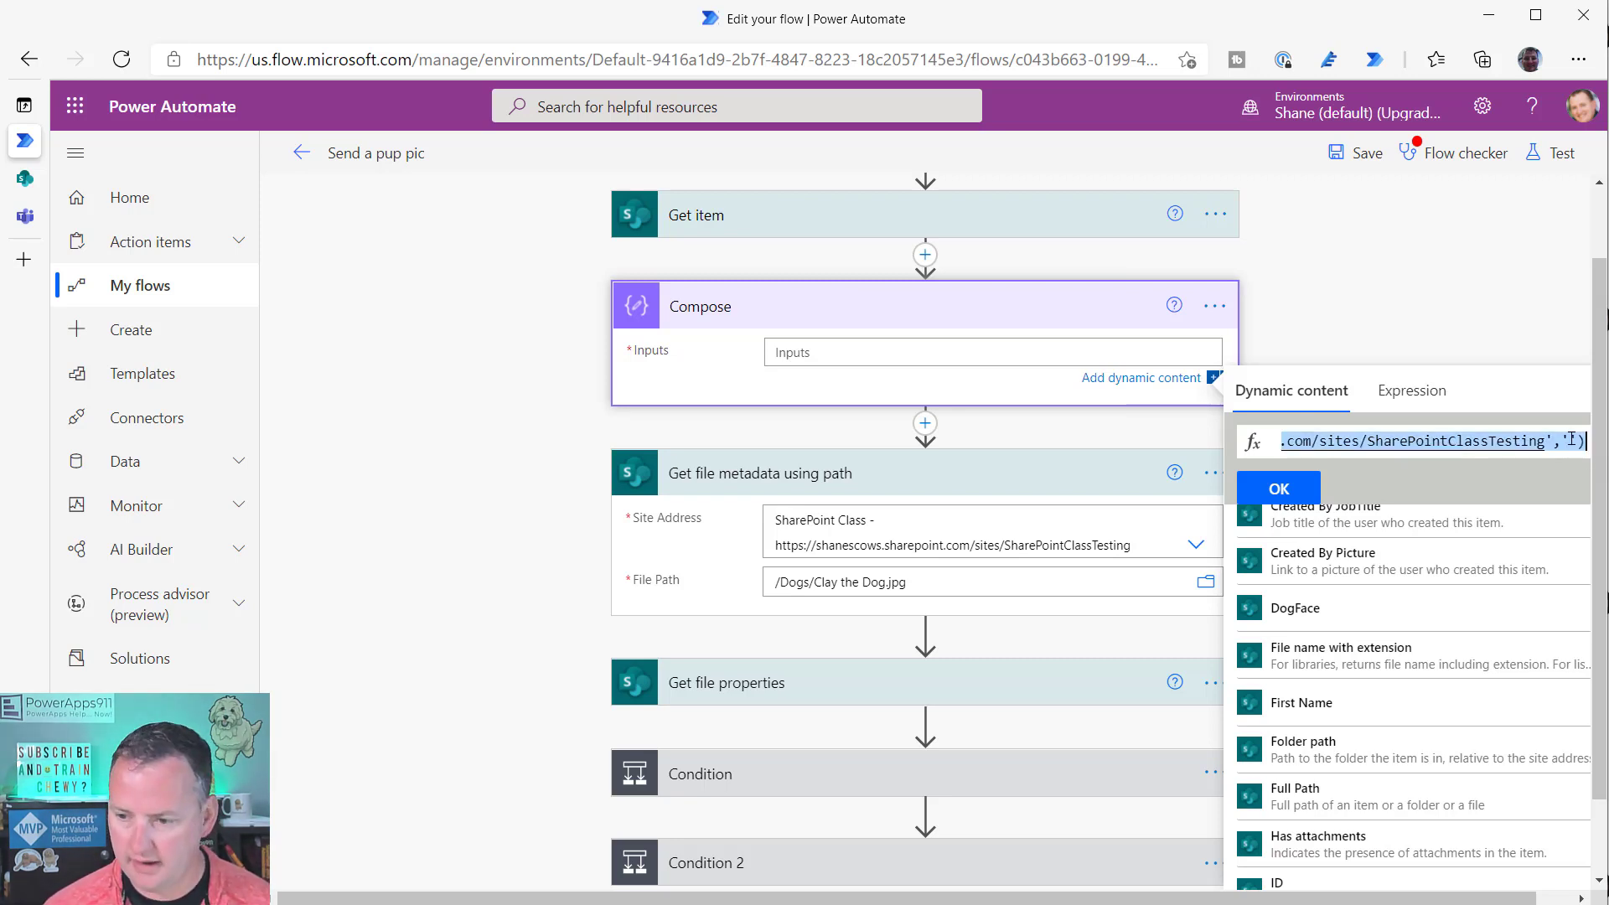
pyautogui.click(1304, 492)
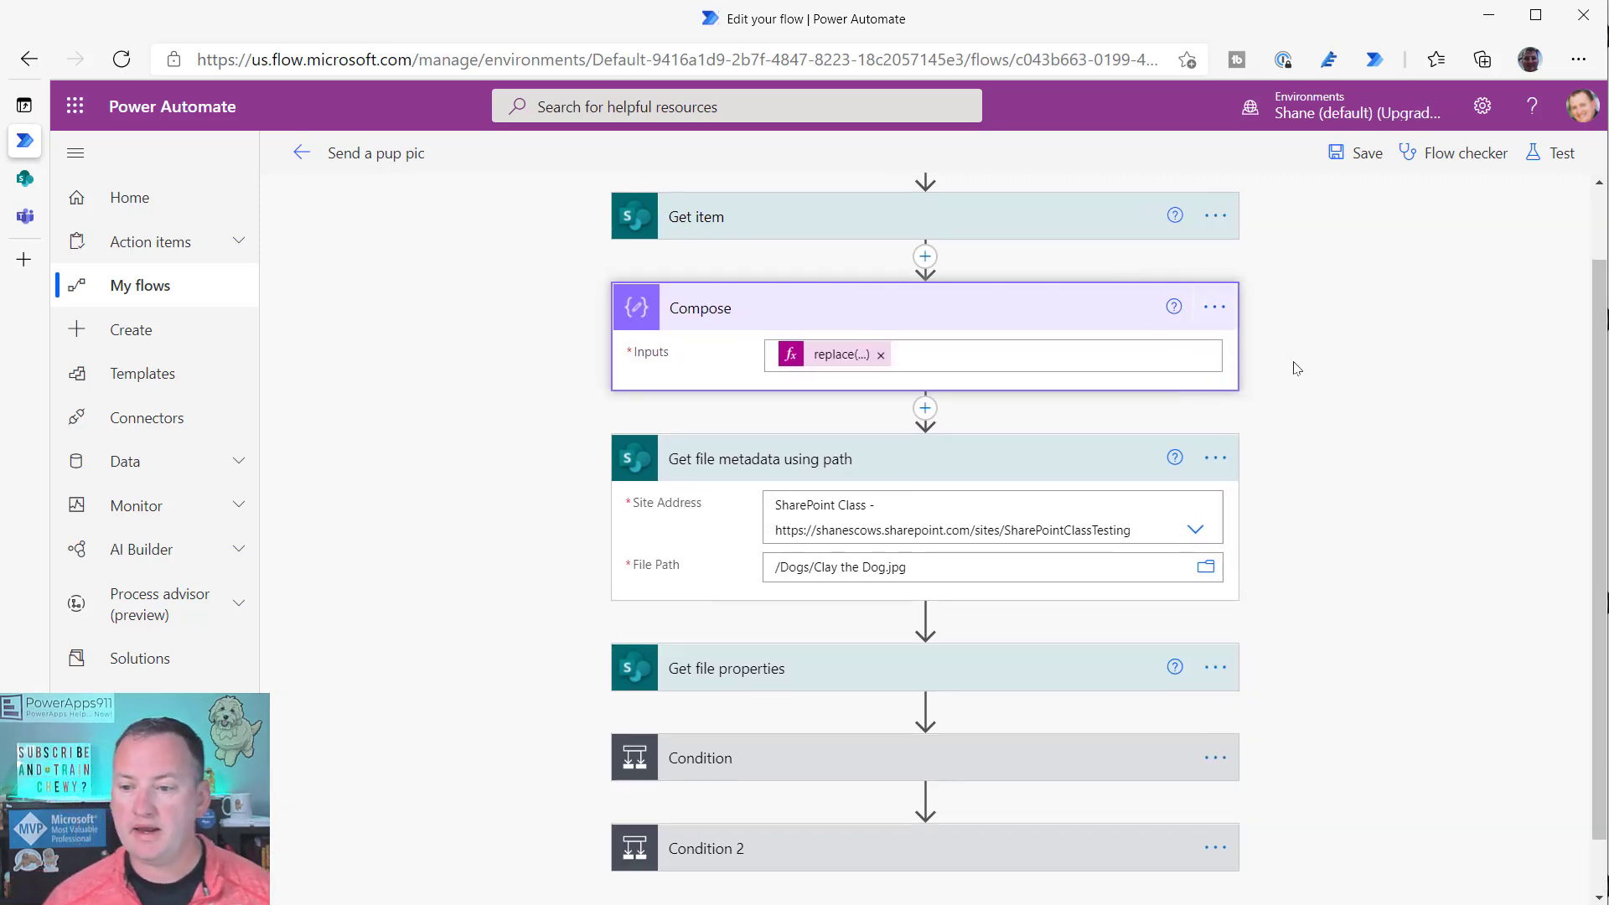
# - Add a note to the Compose action containing the full replace(outputs('Get_item')?['body/DogFace'],...) expression
pyautogui.click(1214, 307)
pyautogui.click(1295, 374)
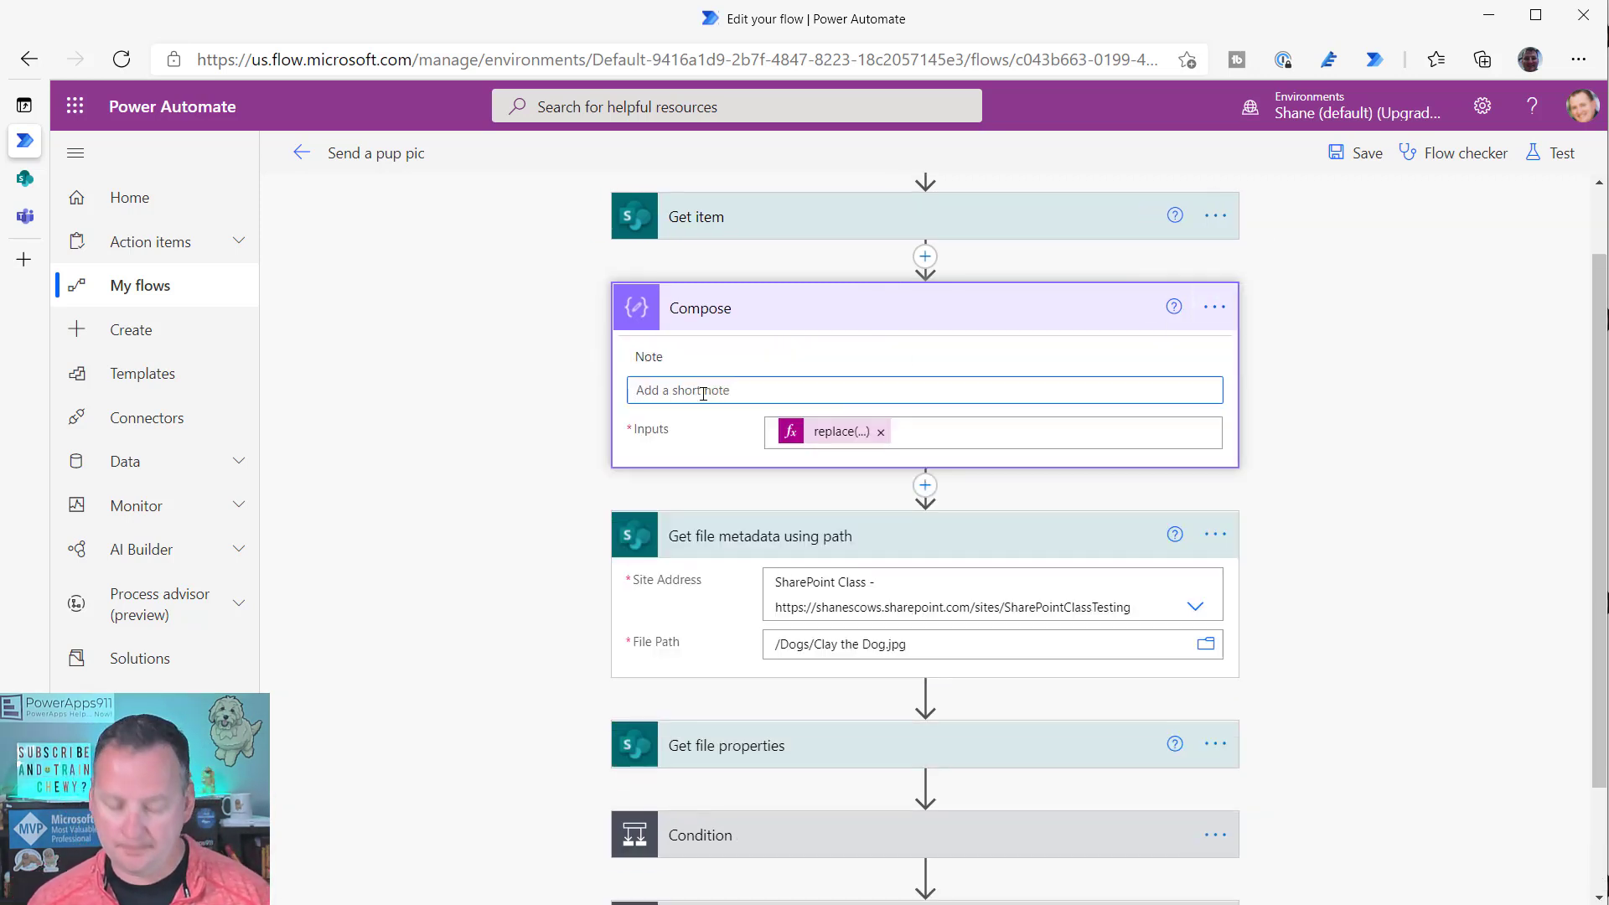
pyautogui.write("replace(outputs('Get_item')?['body/DogFace'],'https://shanescows.sharepoint.com/sites/SharePointClassTesting','')")
pyautogui.click(793, 356)
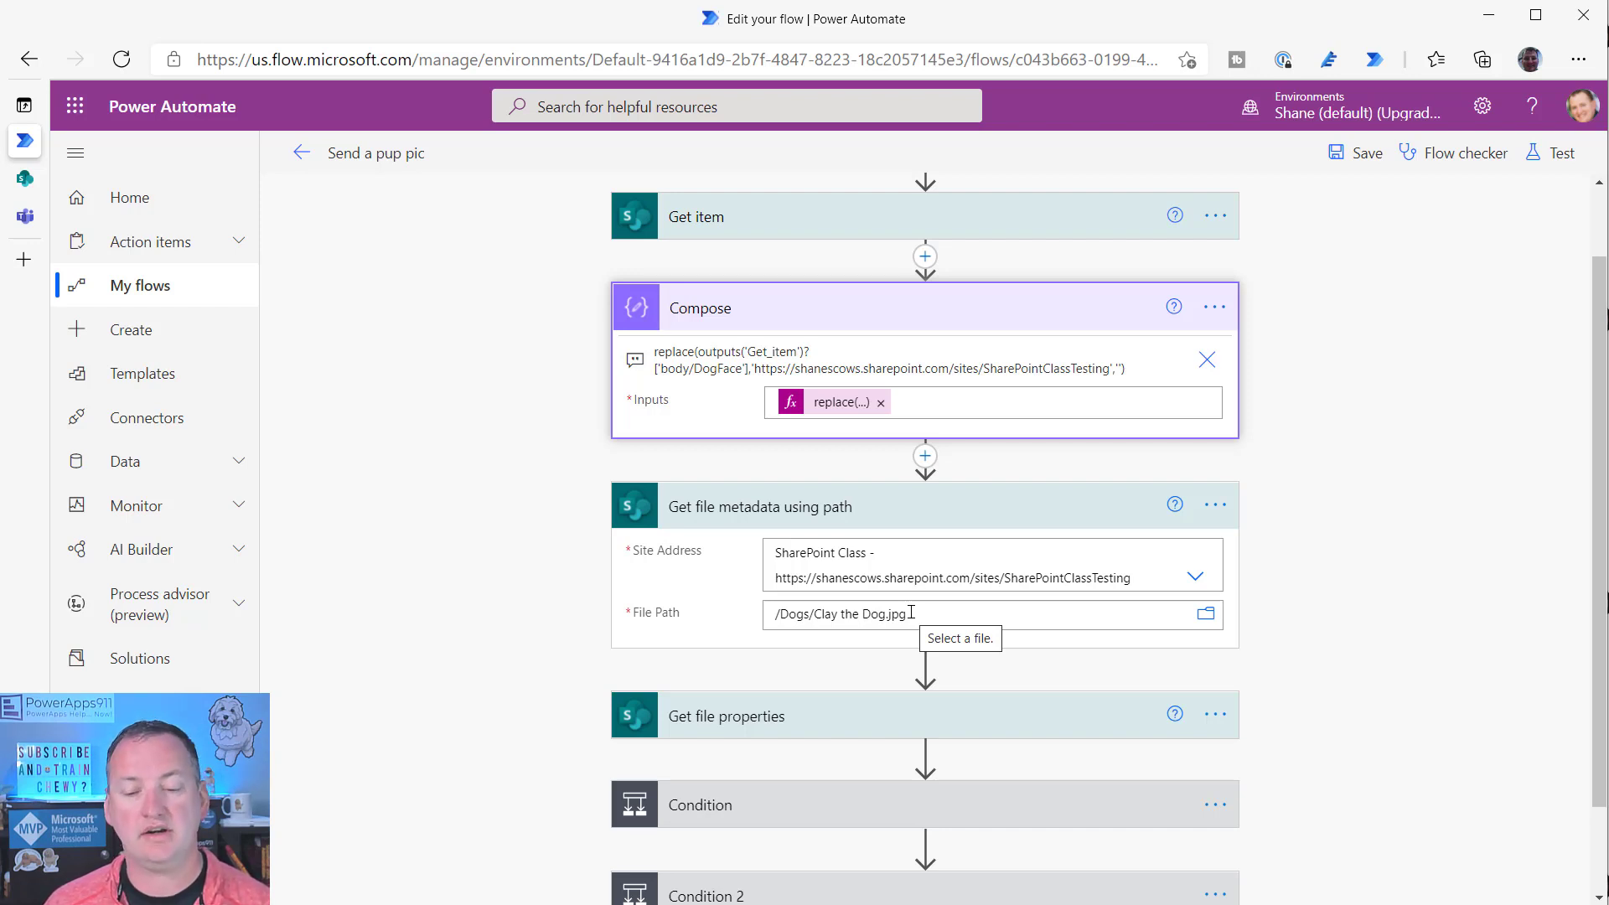
# - Wrap the Compose replace expression in encodeUriComponent(), select the full expression for copying, and update the inputs
pyautogui.click(828, 405)
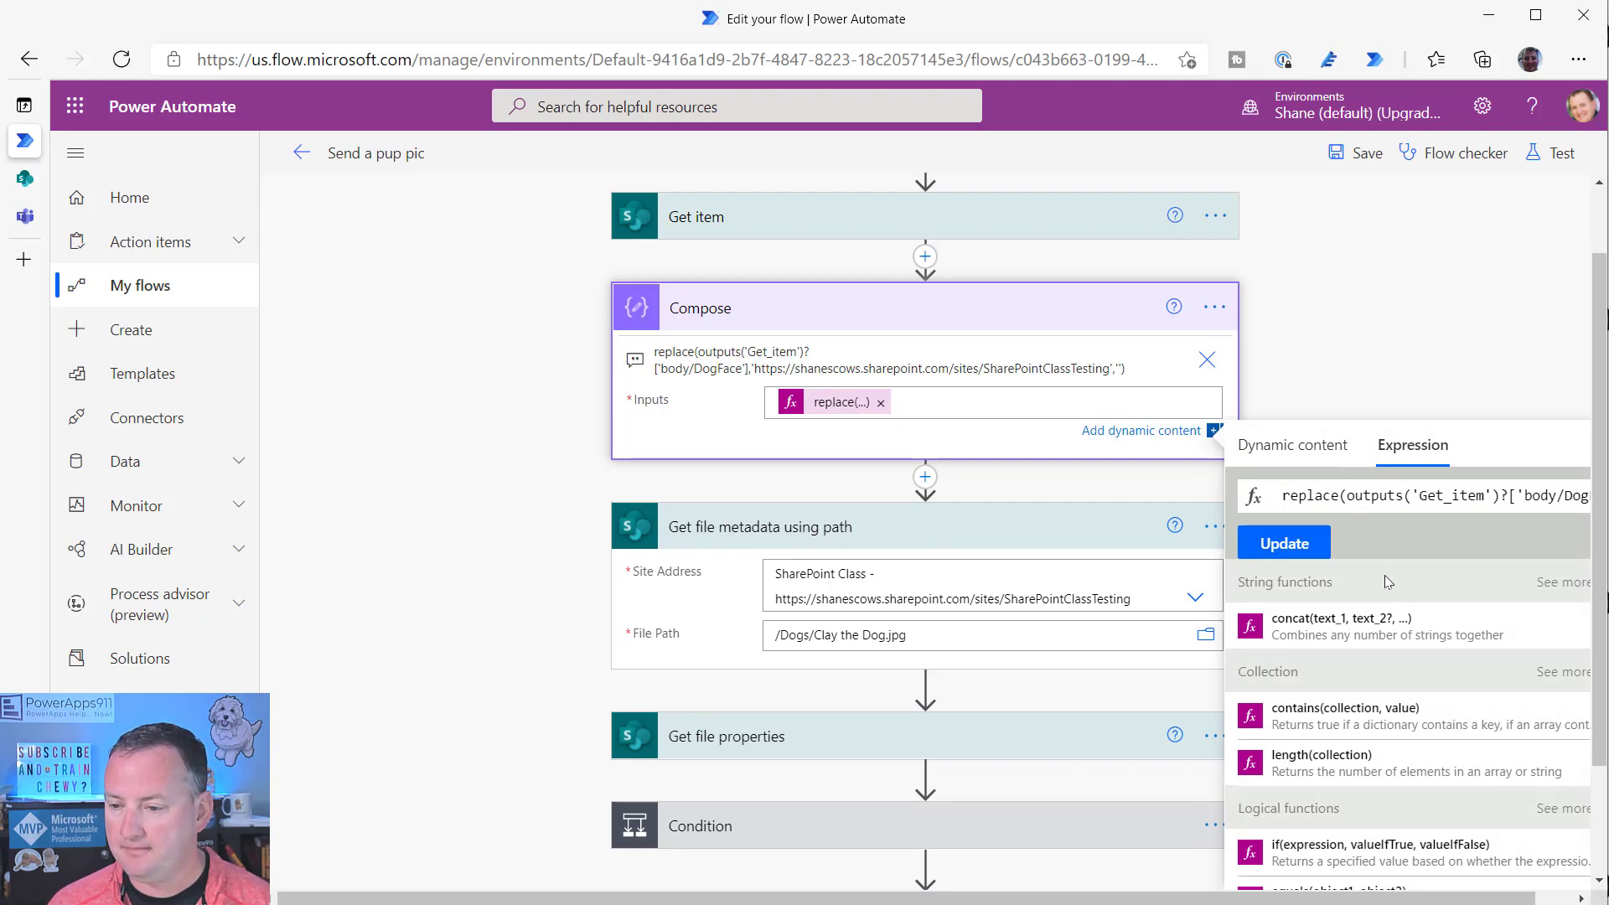
pyautogui.moveTo(1230, 900); pyautogui.dragTo(1468, 895)
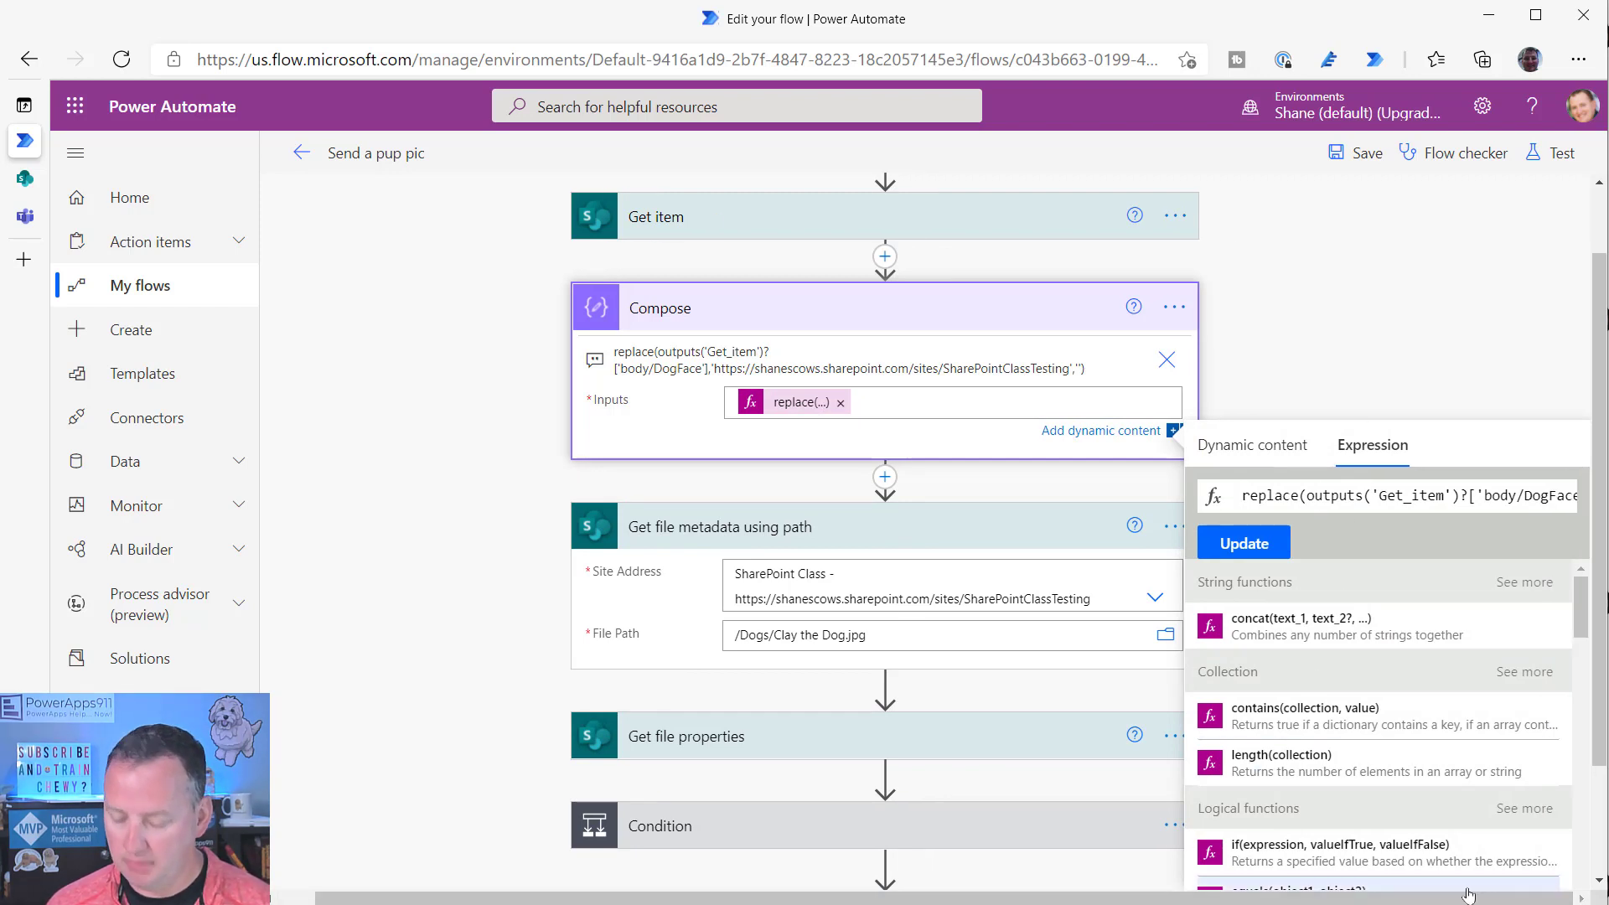
pyautogui.write('encod')
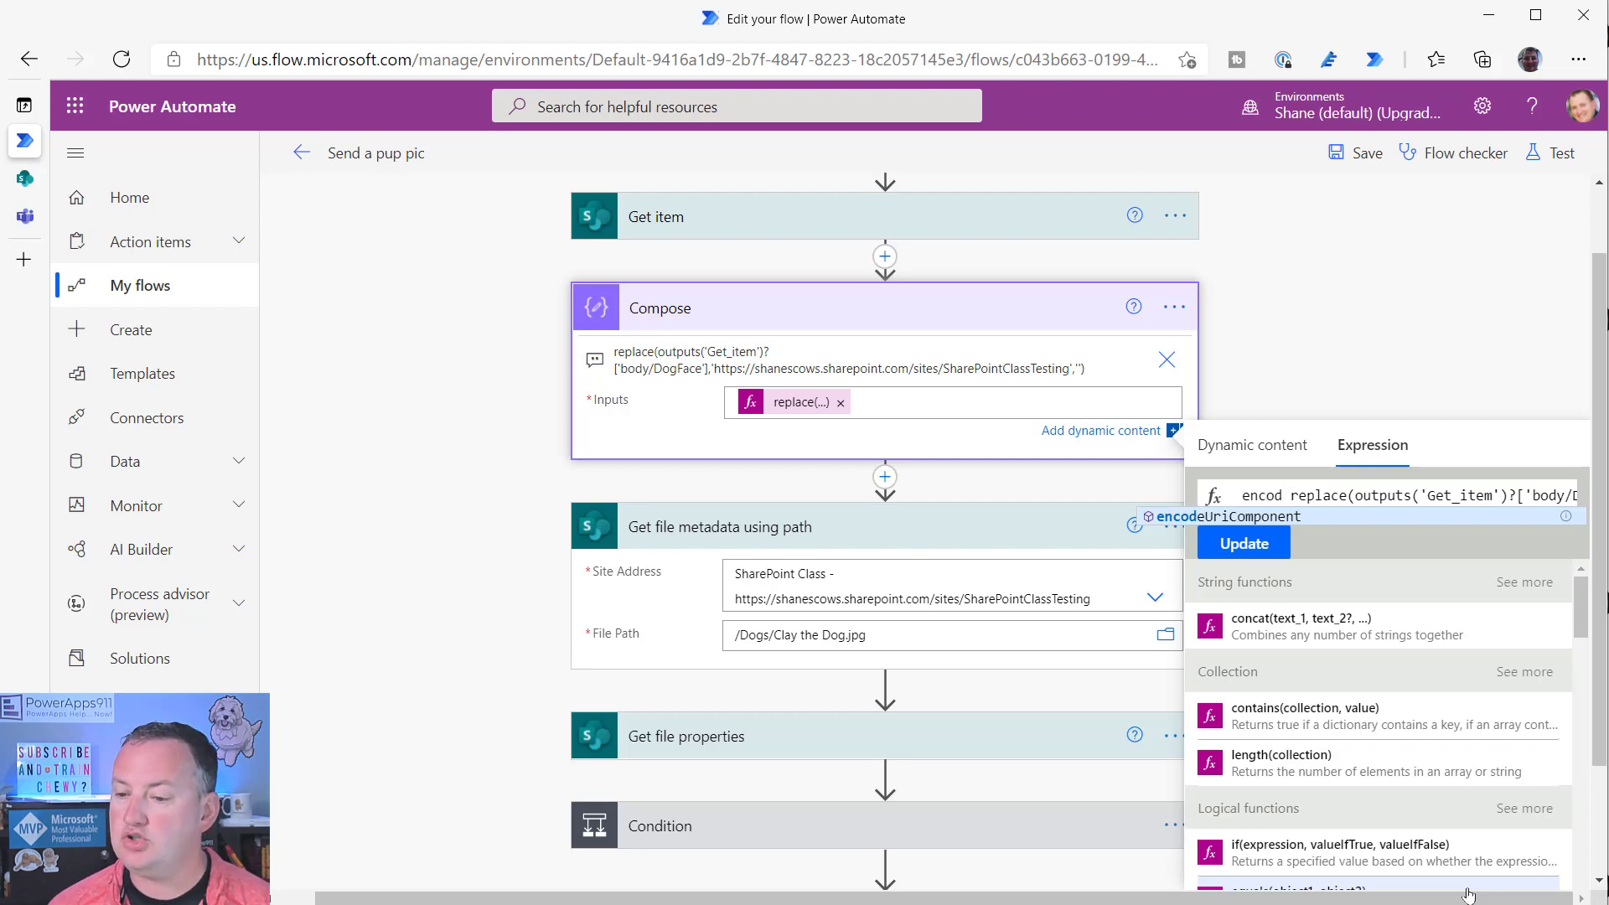
pyautogui.click(1252, 517)
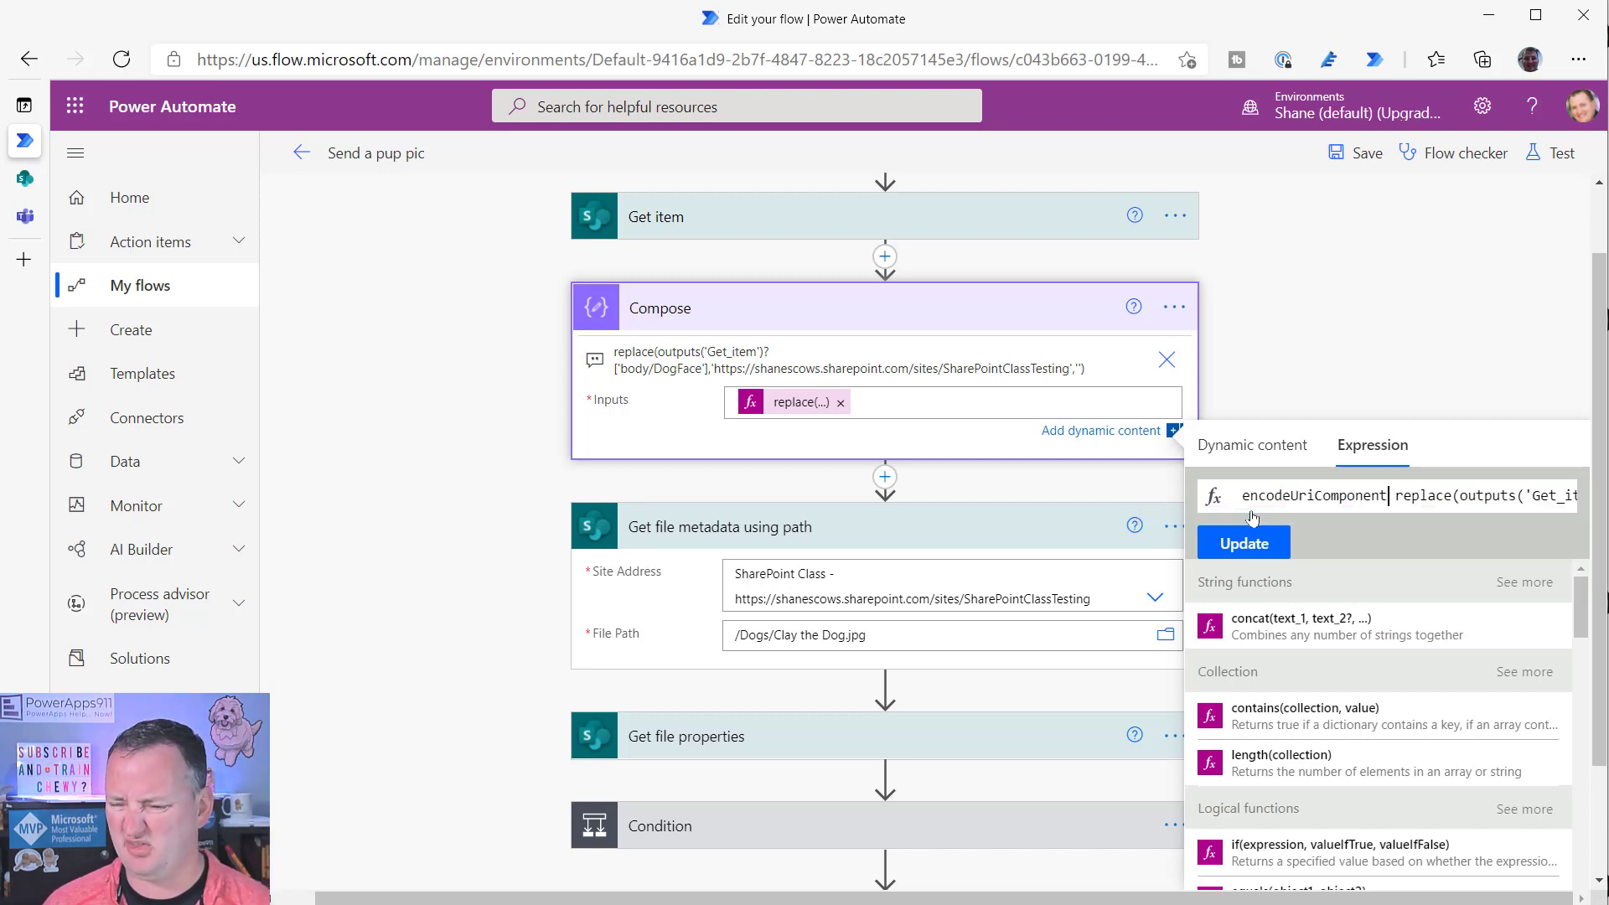
pyautogui.write('(')
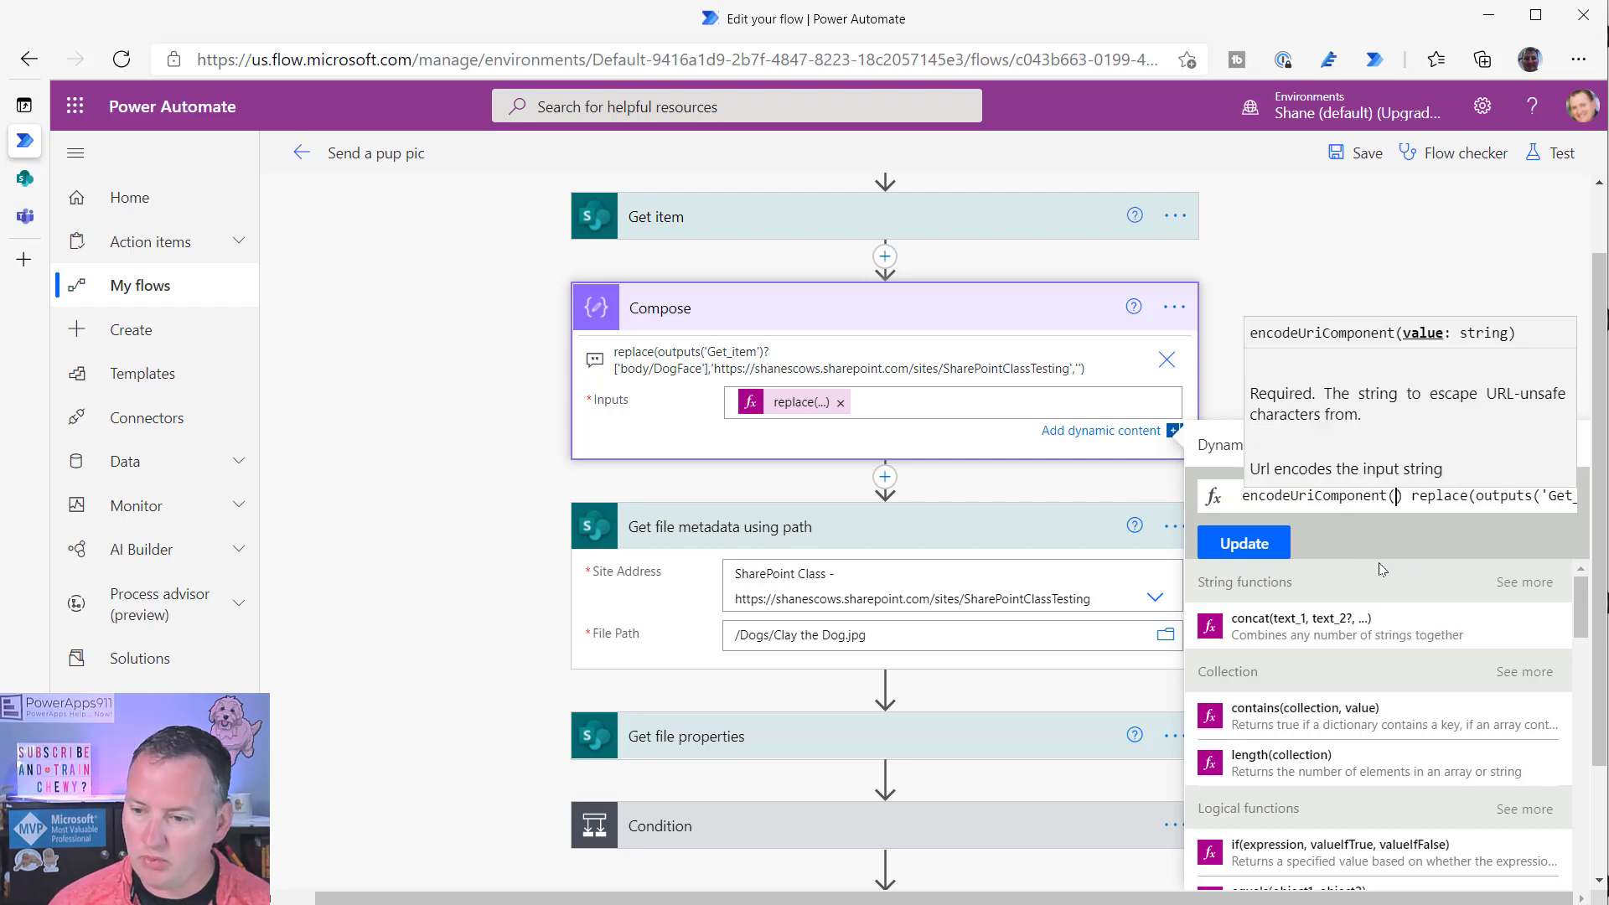
pyautogui.press('Delete')
pyautogui.press('End')
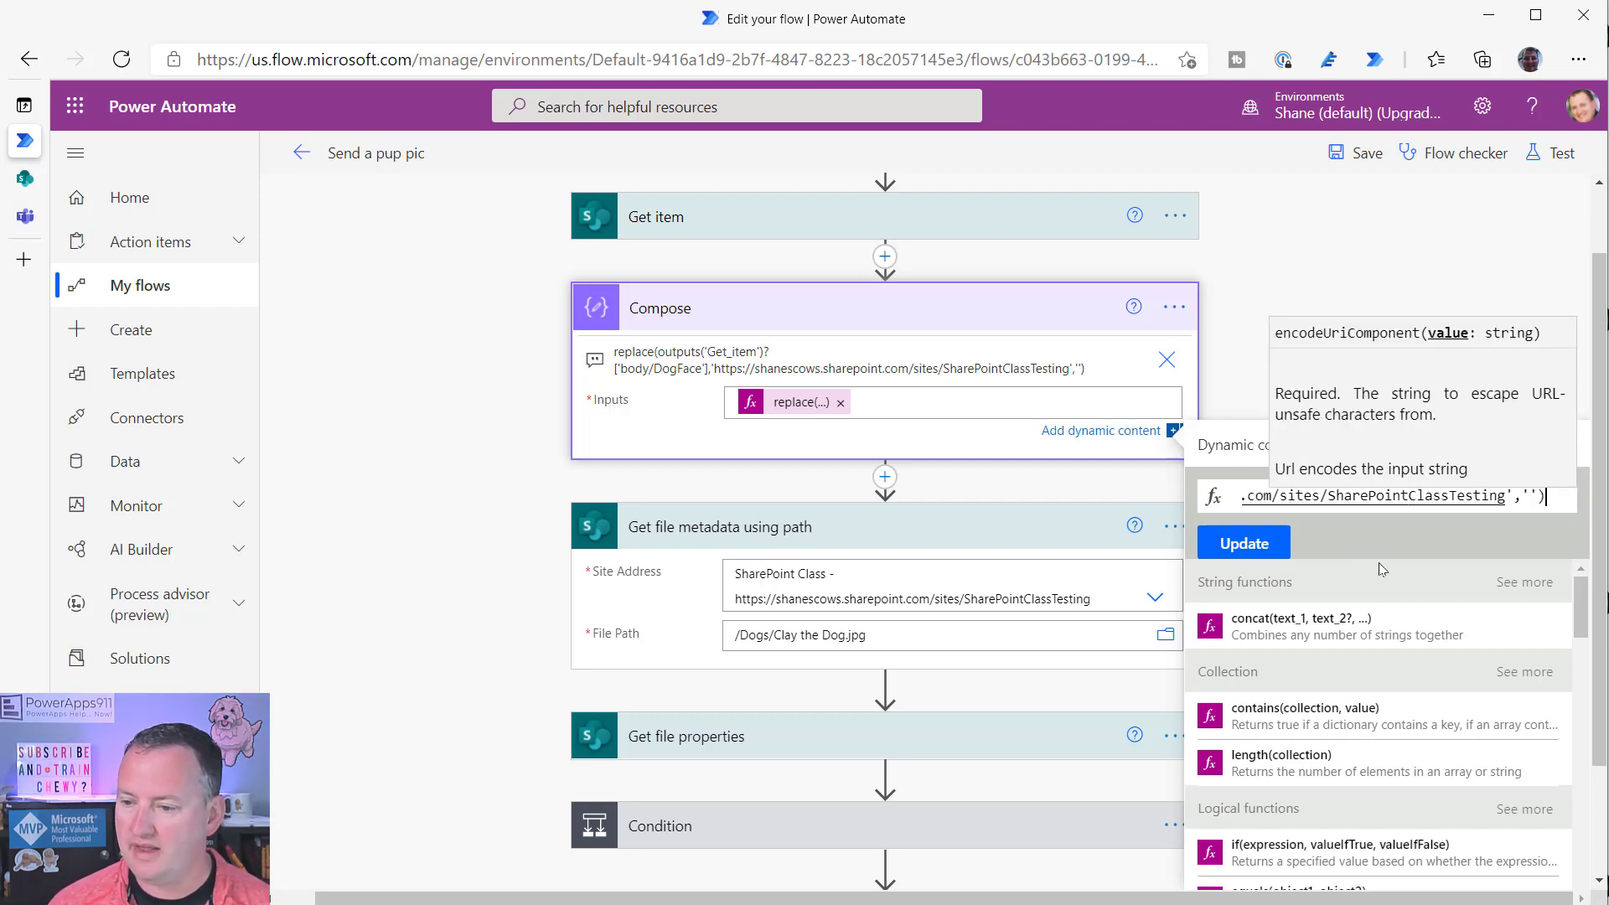
pyautogui.write(')')
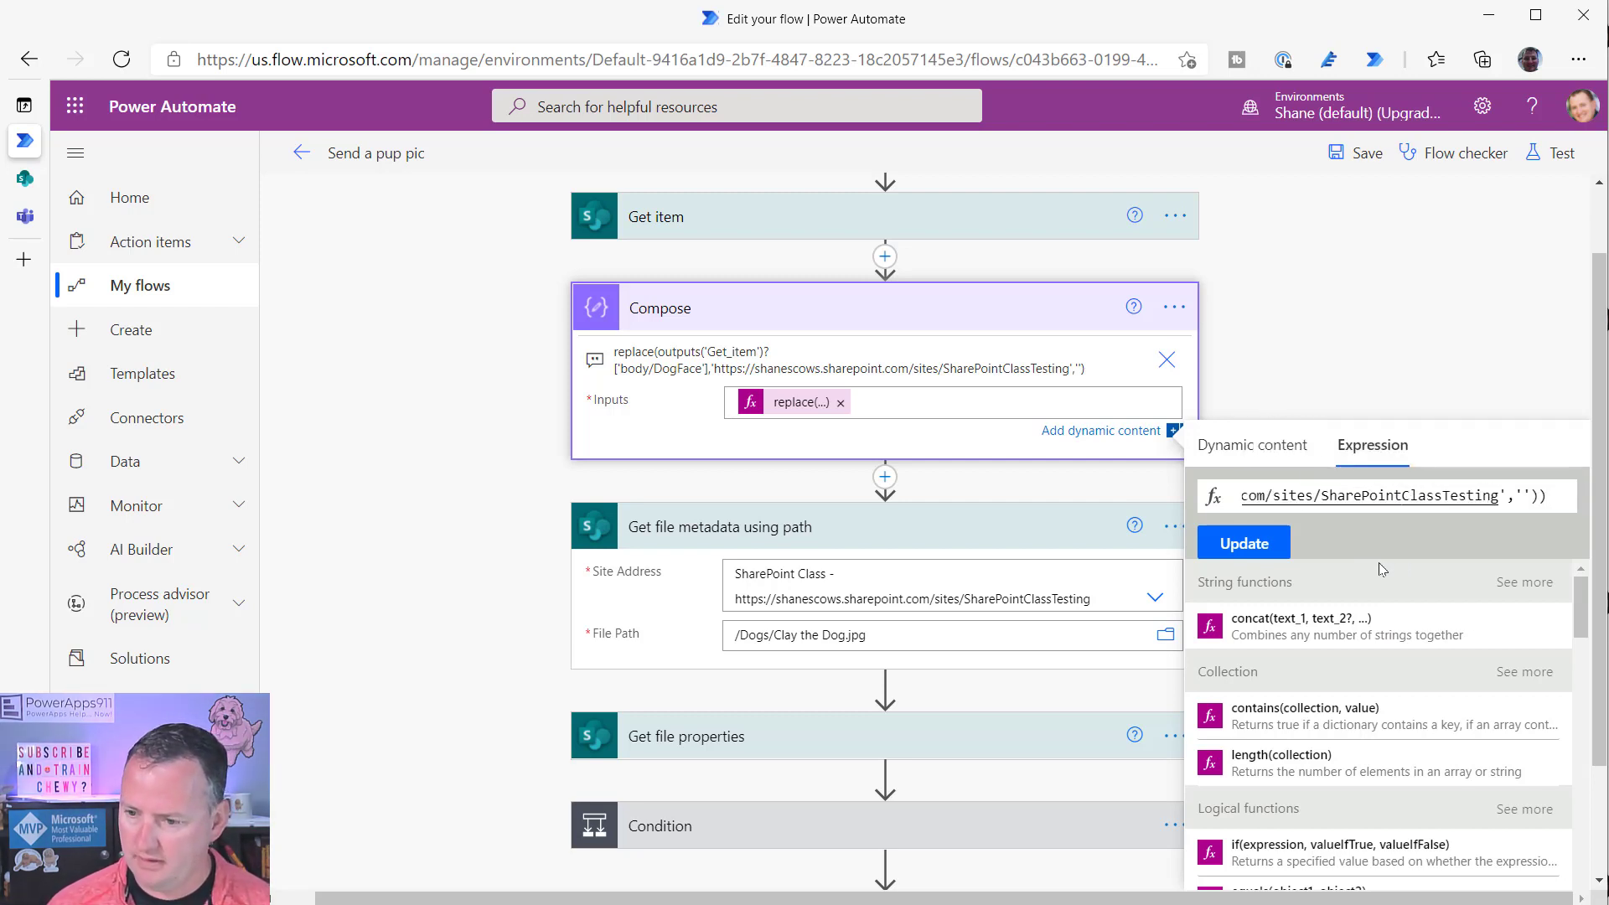
pyautogui.hotkey('ctrl', 'a')
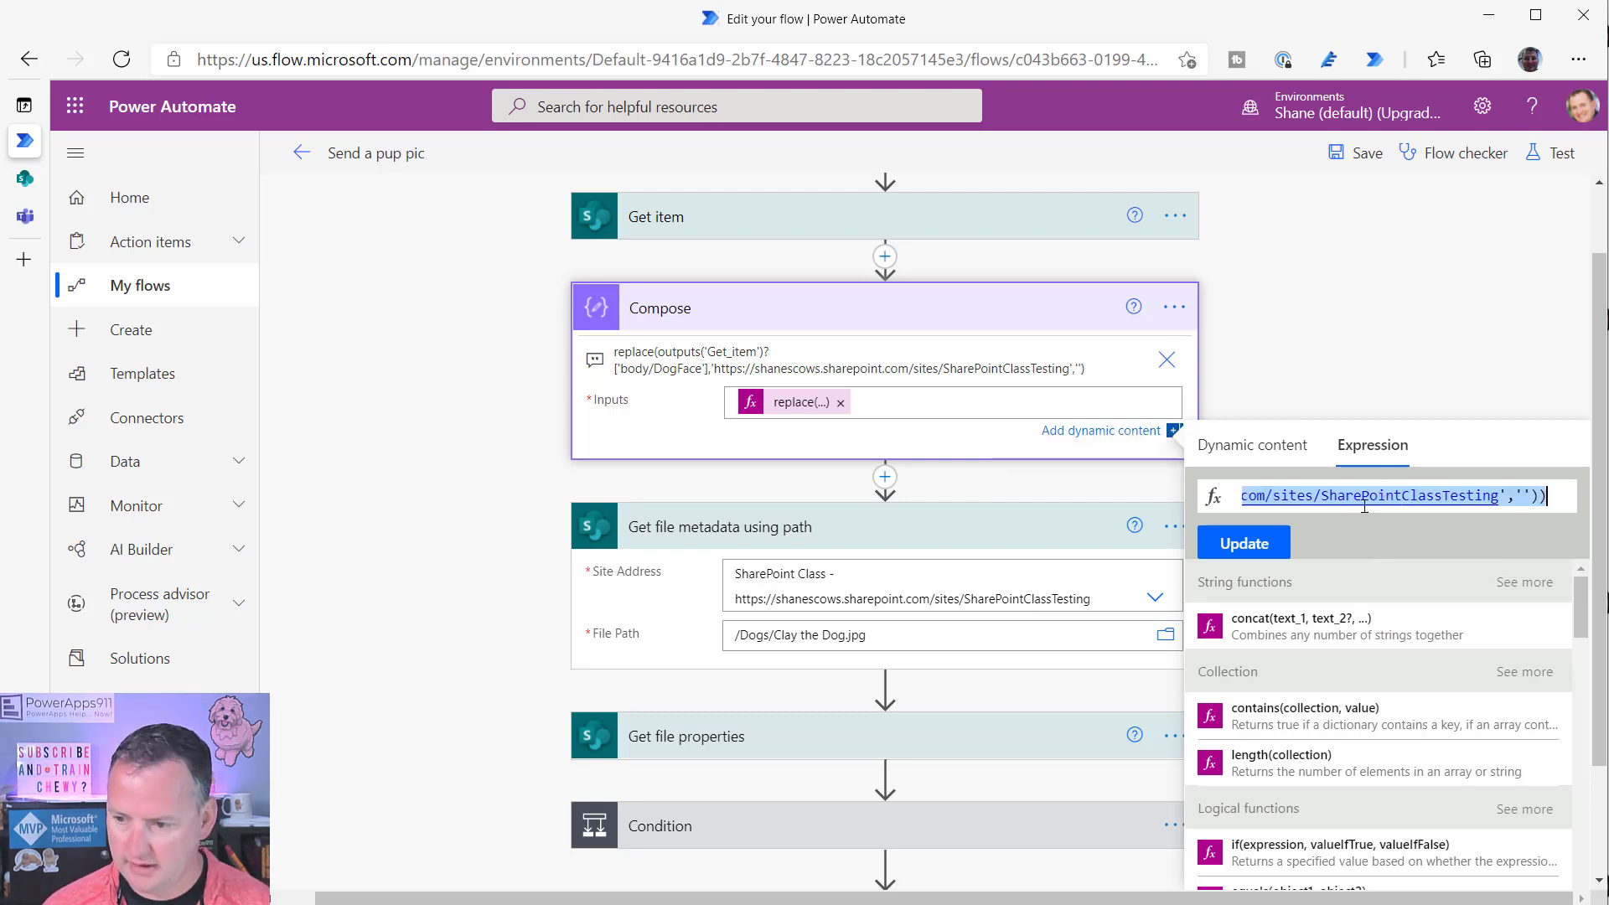
pyautogui.click(1249, 545)
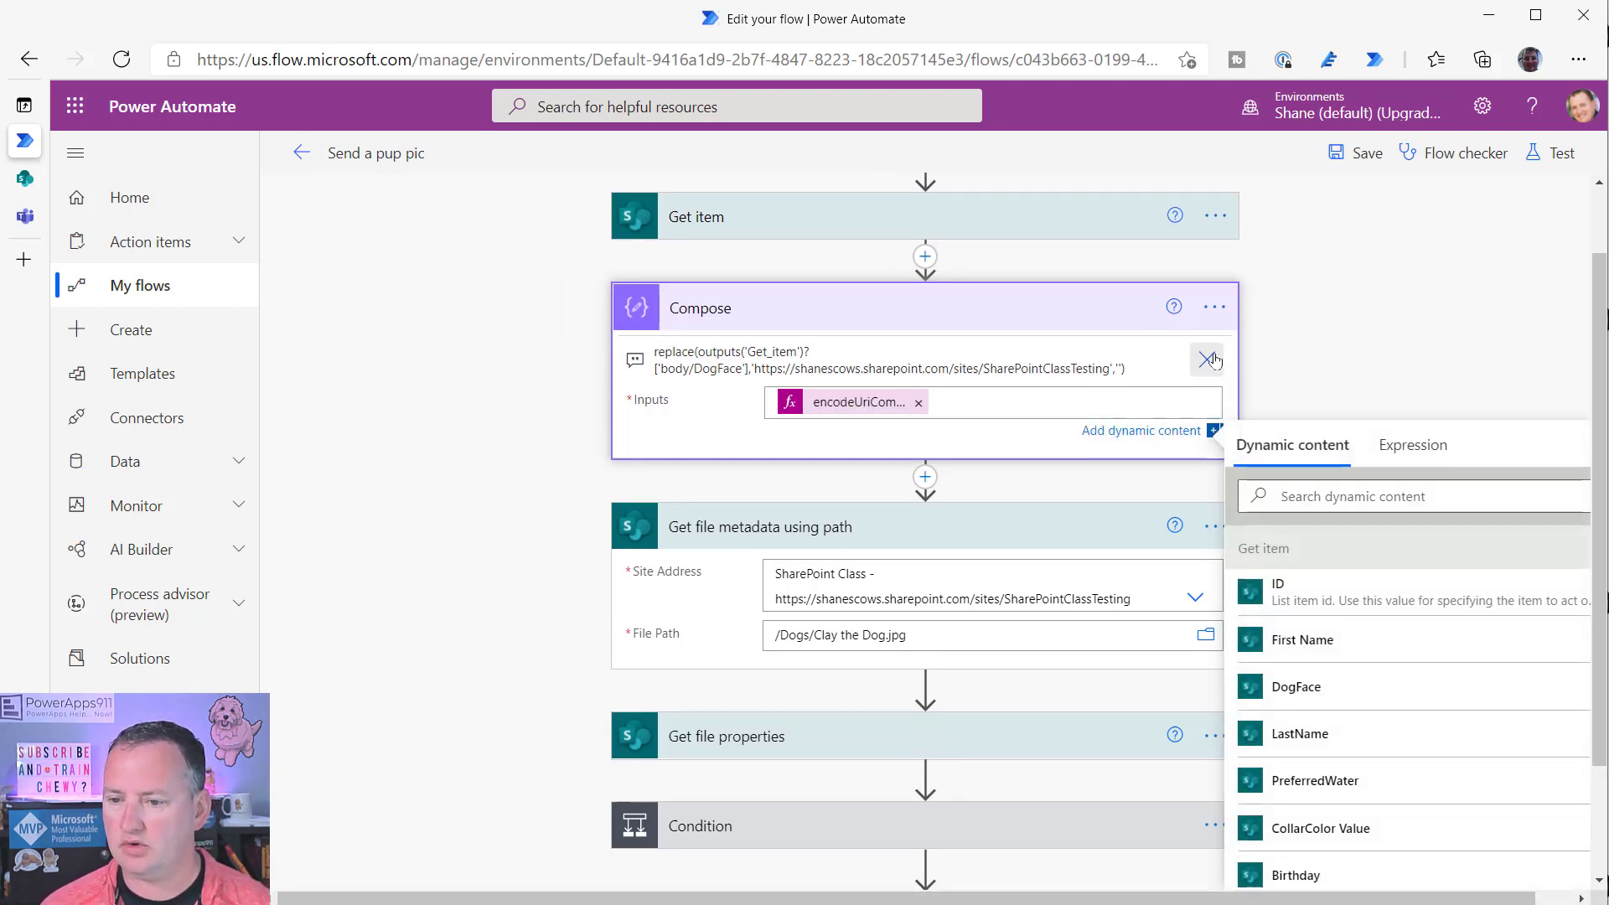
# - Replace the Compose action's note with the full encodeUriComponent(replace(...)) expression
pyautogui.click(1214, 307)
pyautogui.click(1308, 378)
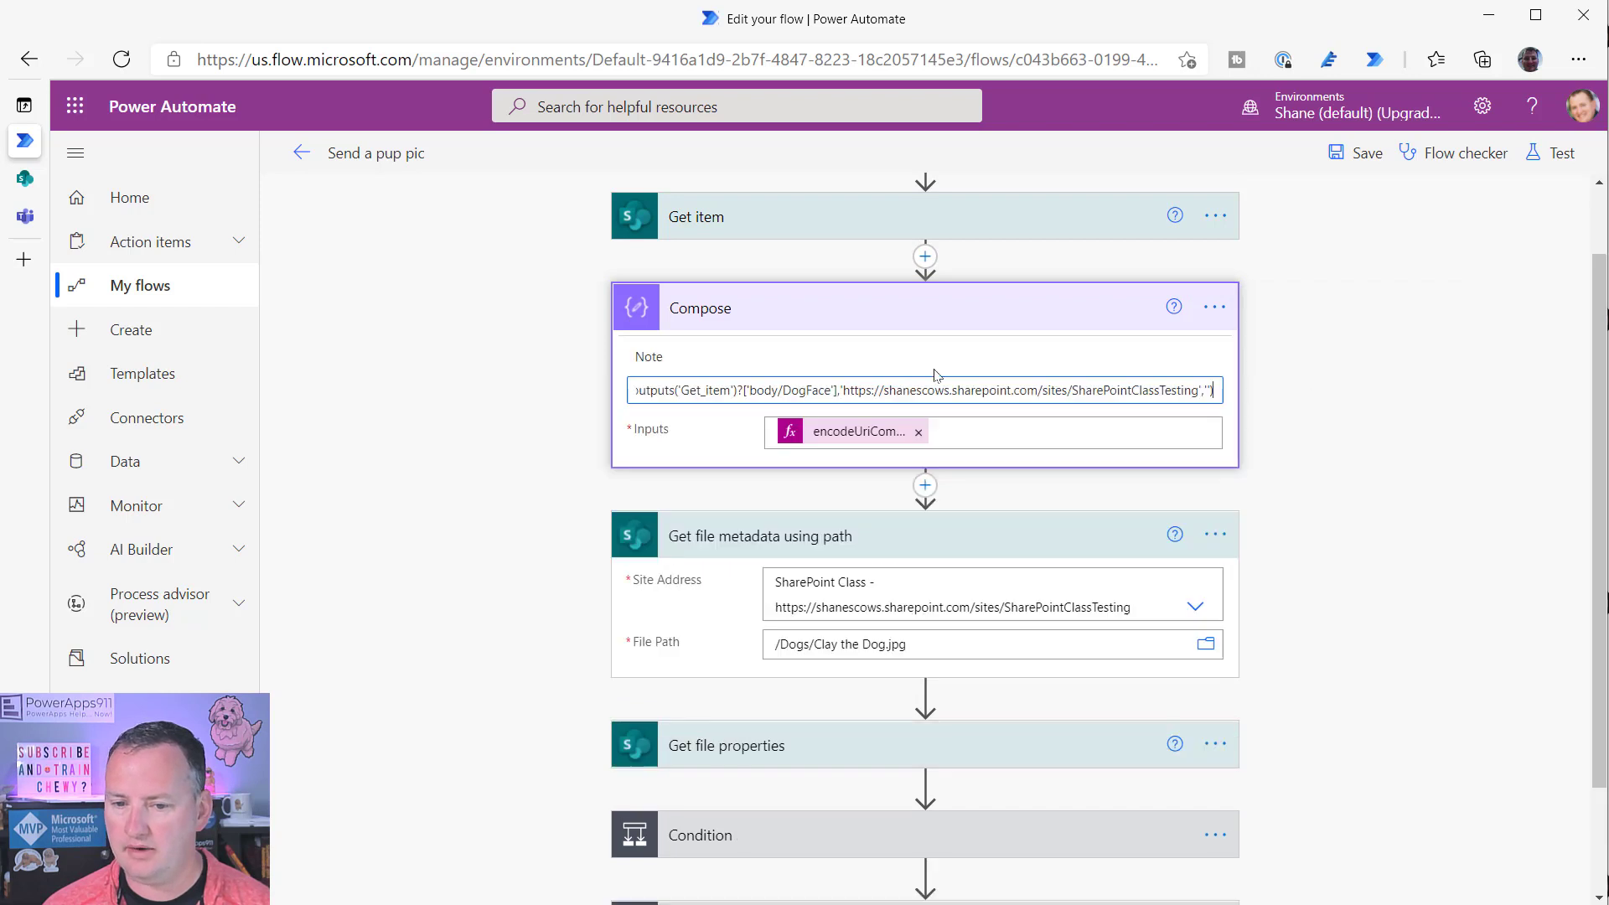
pyautogui.hotkey('ctrl', 'a')
pyautogui.press('BackSpace')
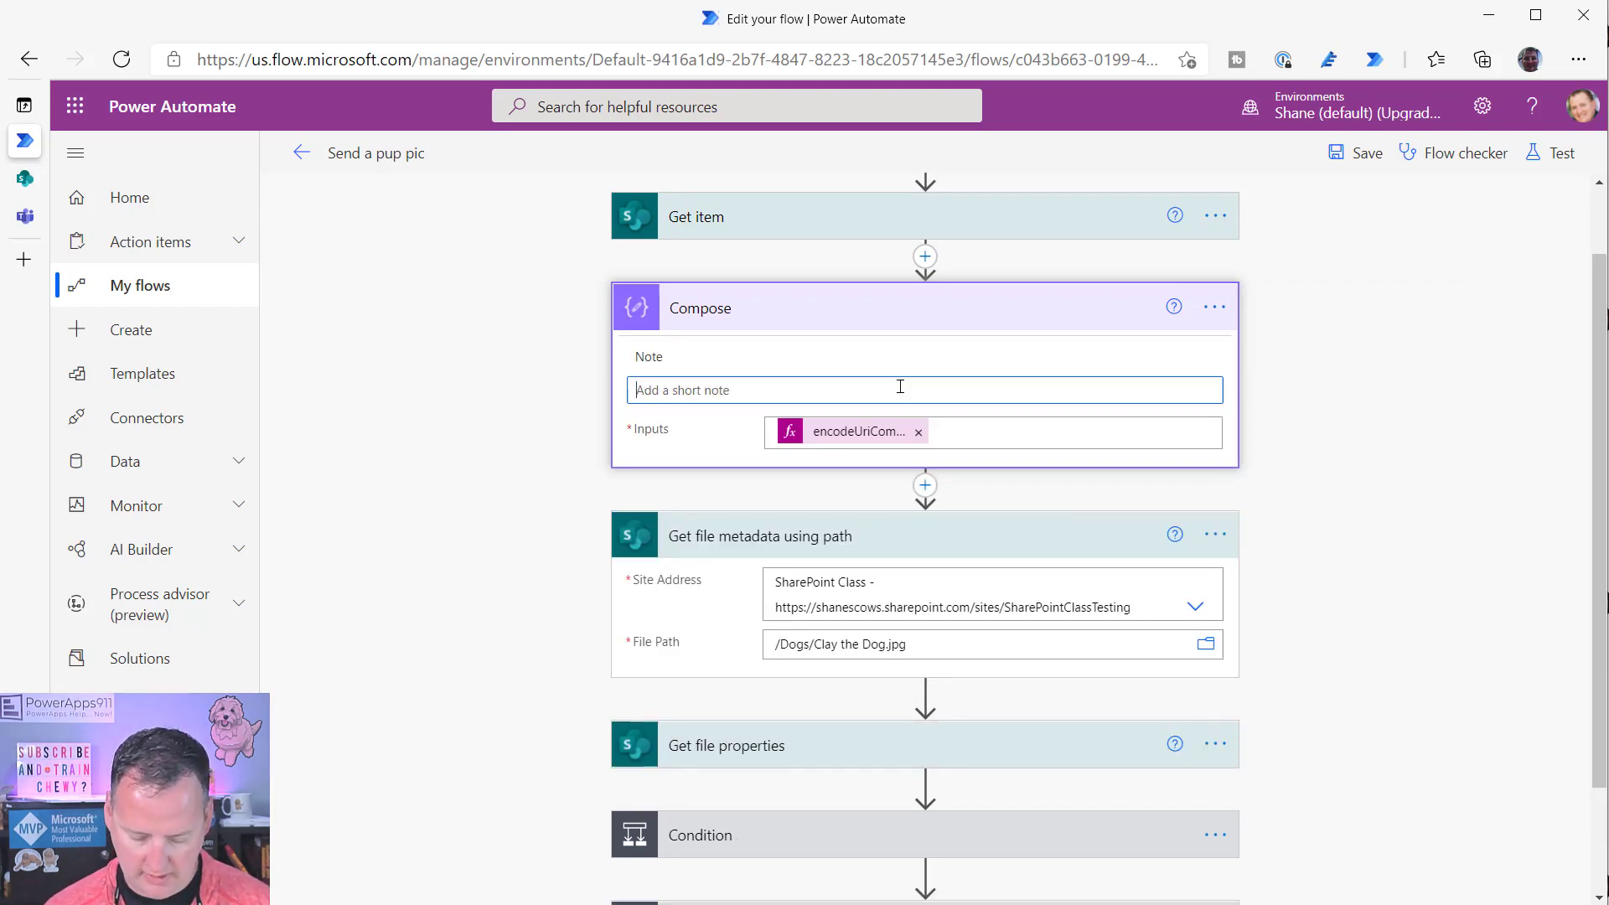
pyautogui.hotkey('ctrl', 'v')
pyautogui.press('Return')
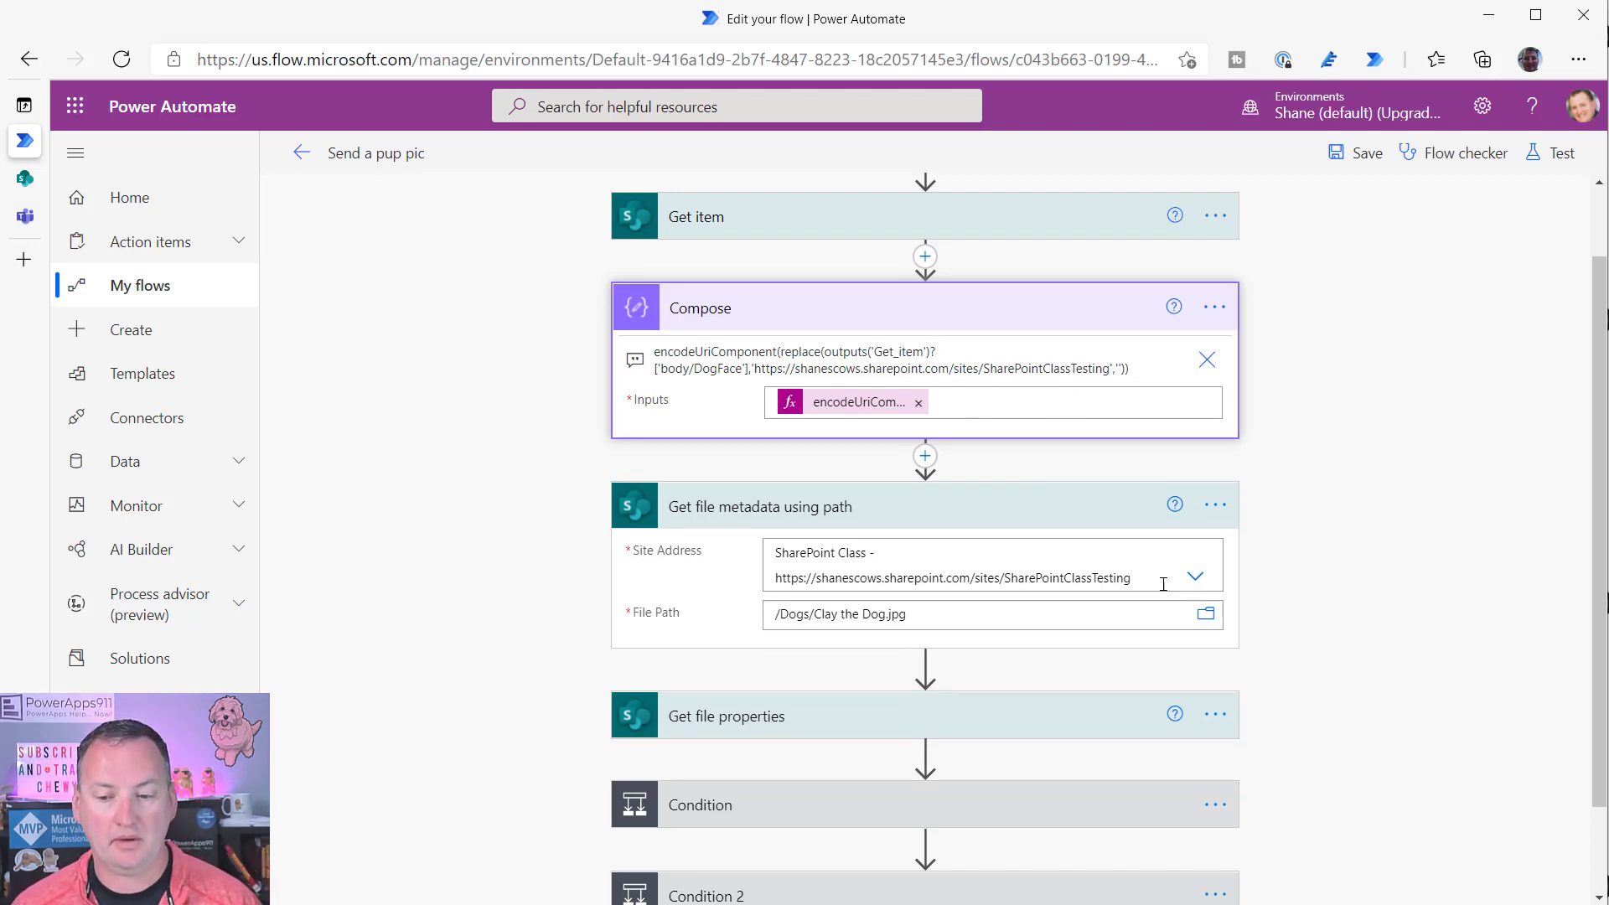
# - Replace the hard-coded File Path in Get file metadata using path with the Compose Outputs dynamic content and save the flow
pyautogui.click(1146, 618)
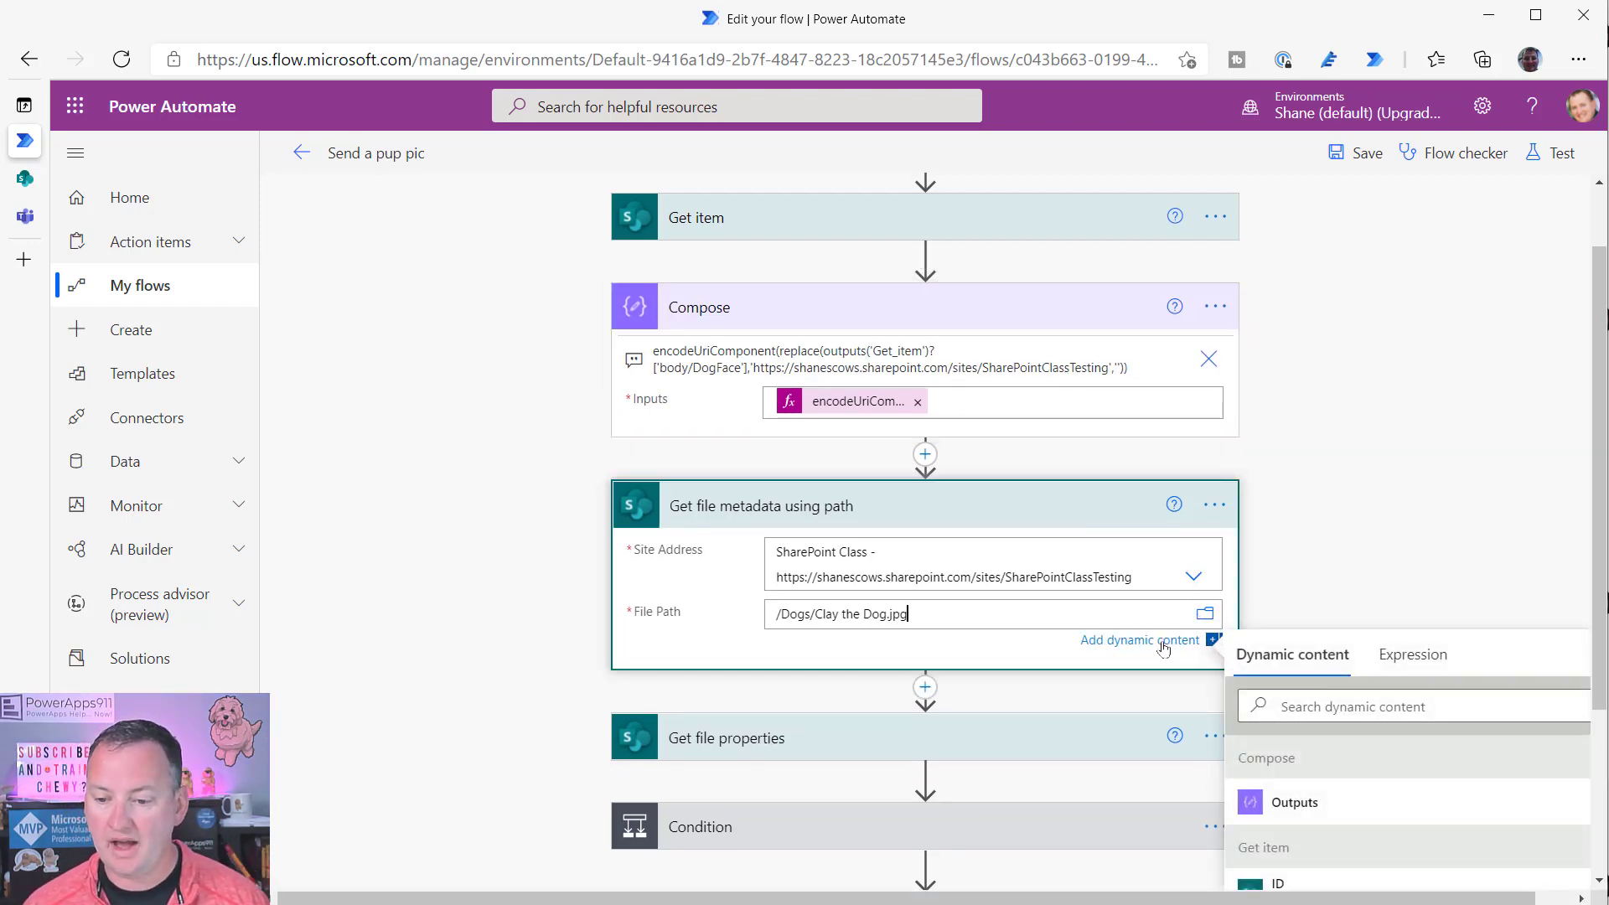
pyautogui.click(1106, 642)
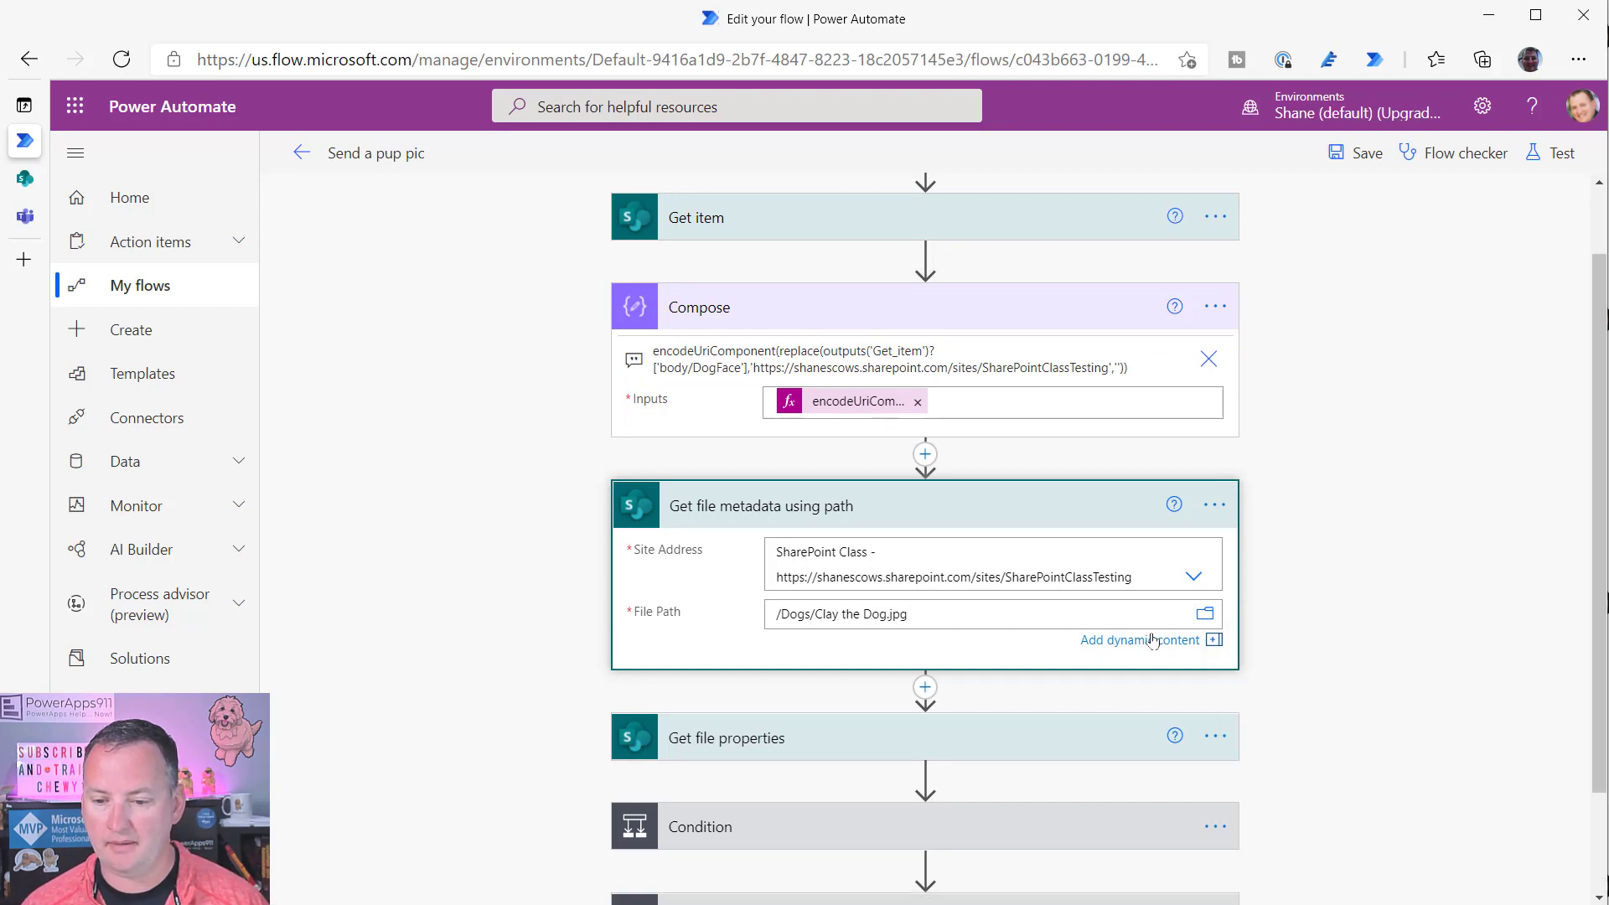
pyautogui.click(1152, 641)
pyautogui.scroll(-1, 1340, 671)
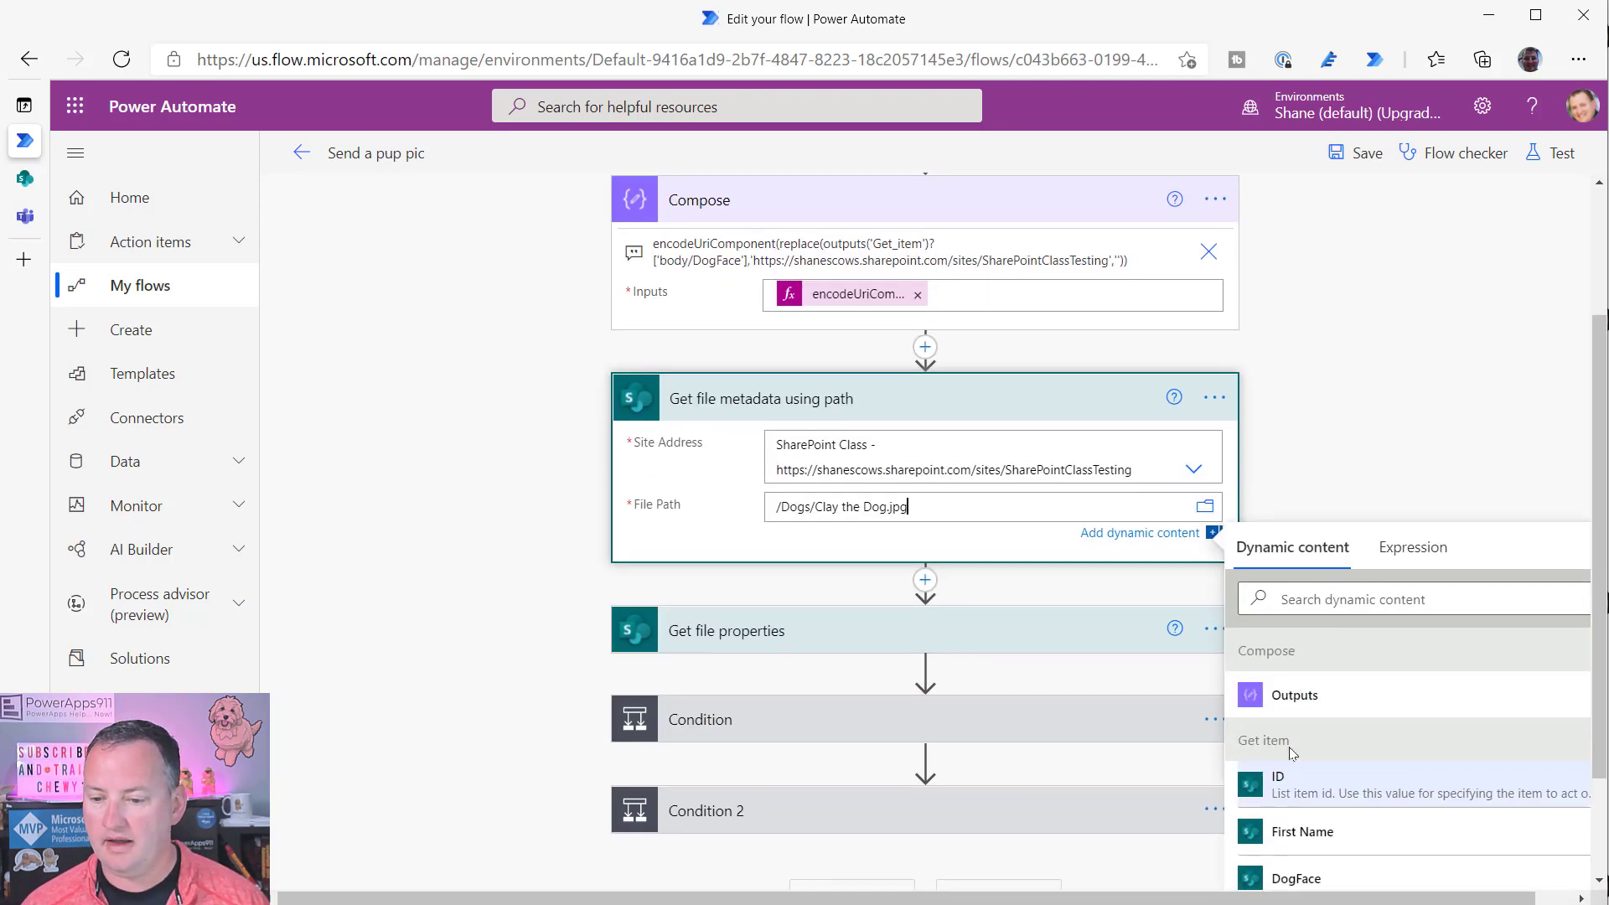
pyautogui.click(1295, 696)
pyautogui.moveTo(908, 513); pyautogui.dragTo(643, 509)
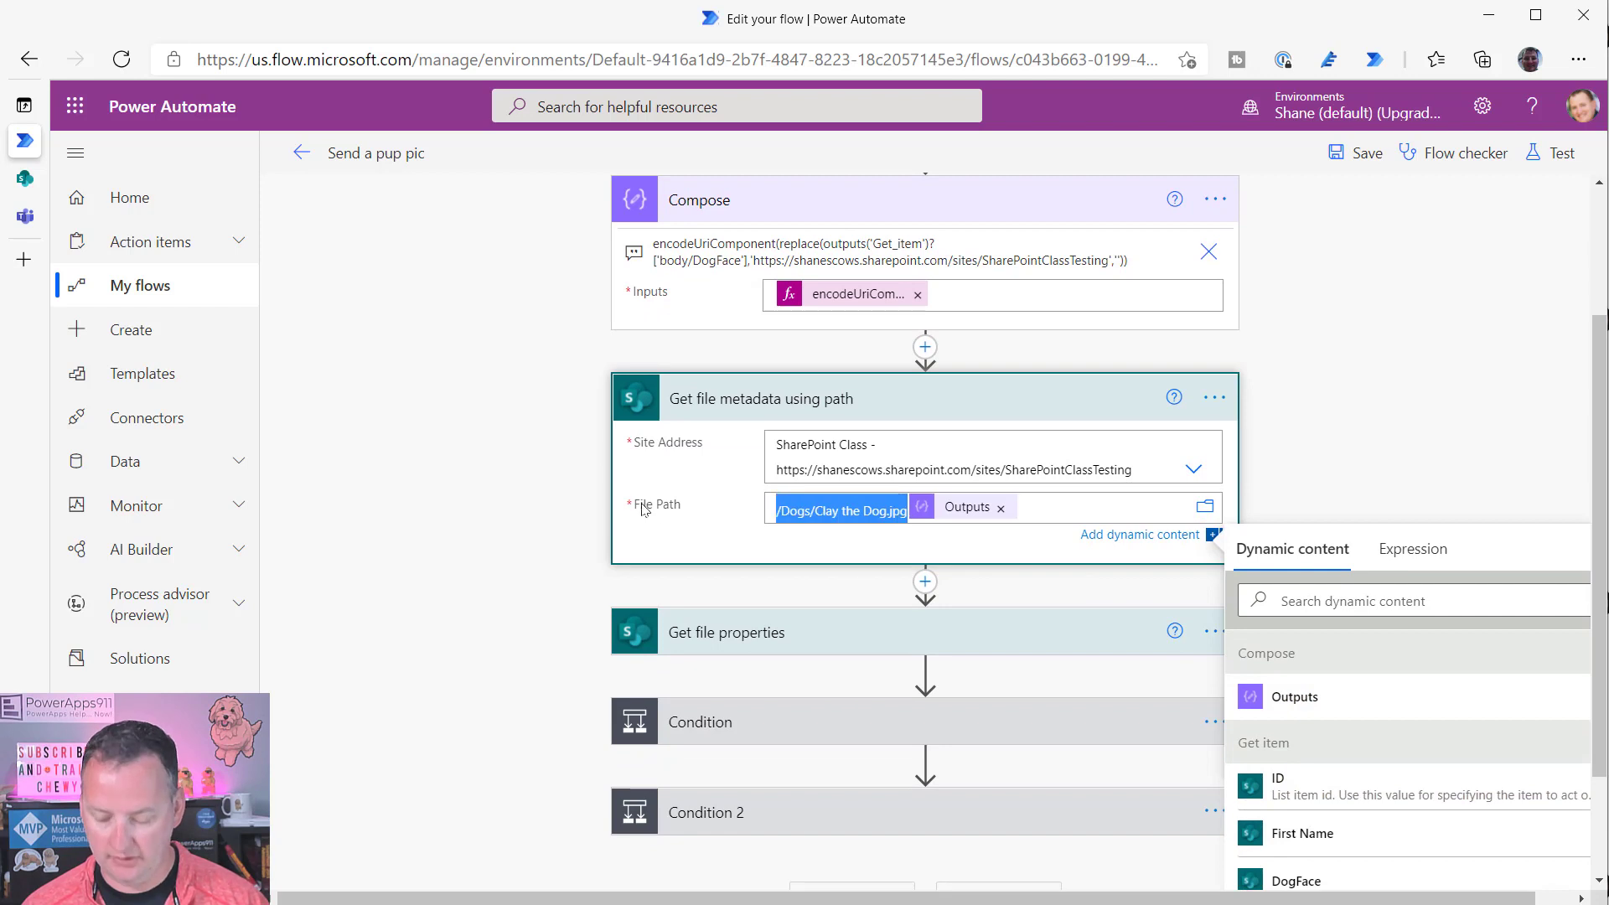
pyautogui.press('BackSpace')
pyautogui.scroll(1, 1059, 433)
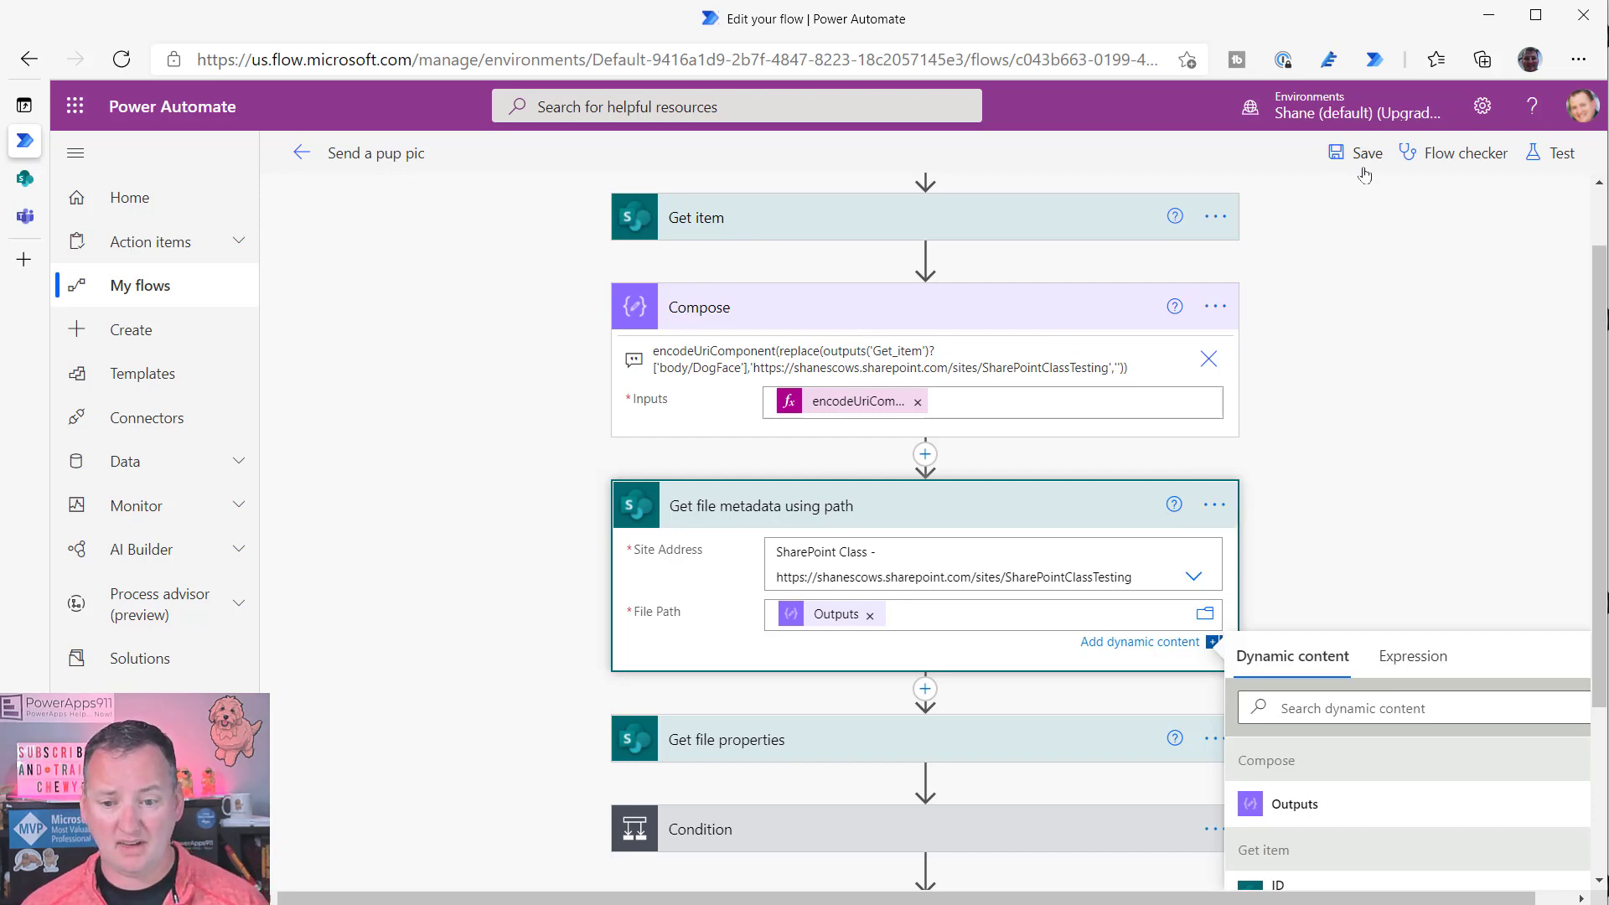
pyautogui.scroll(-3, 925, 256)
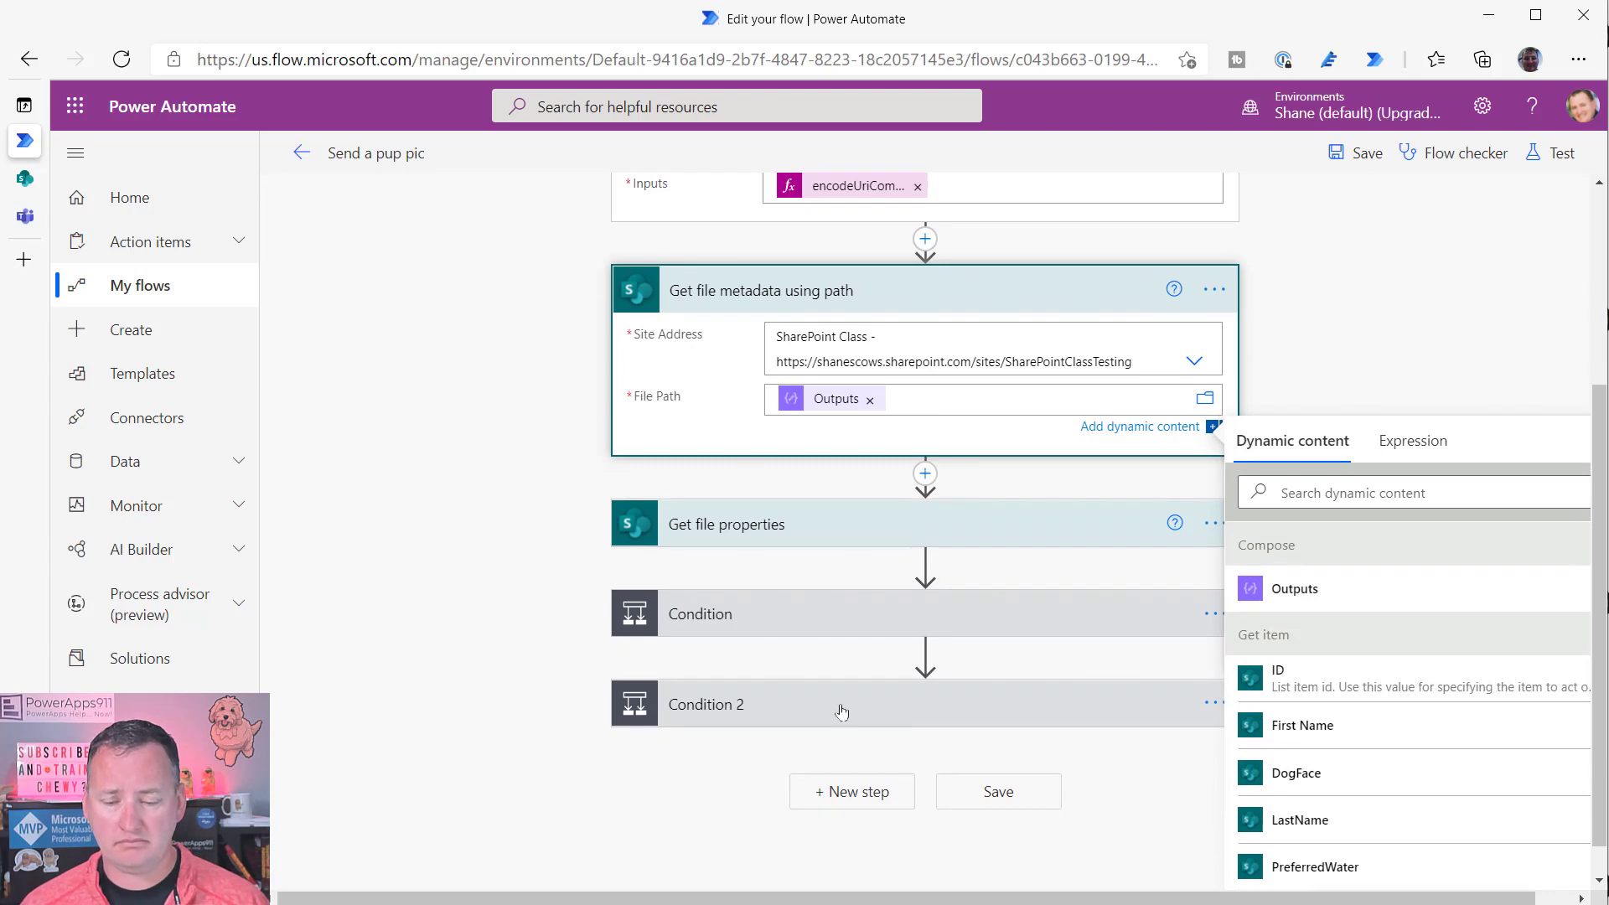
pyautogui.click(1365, 154)
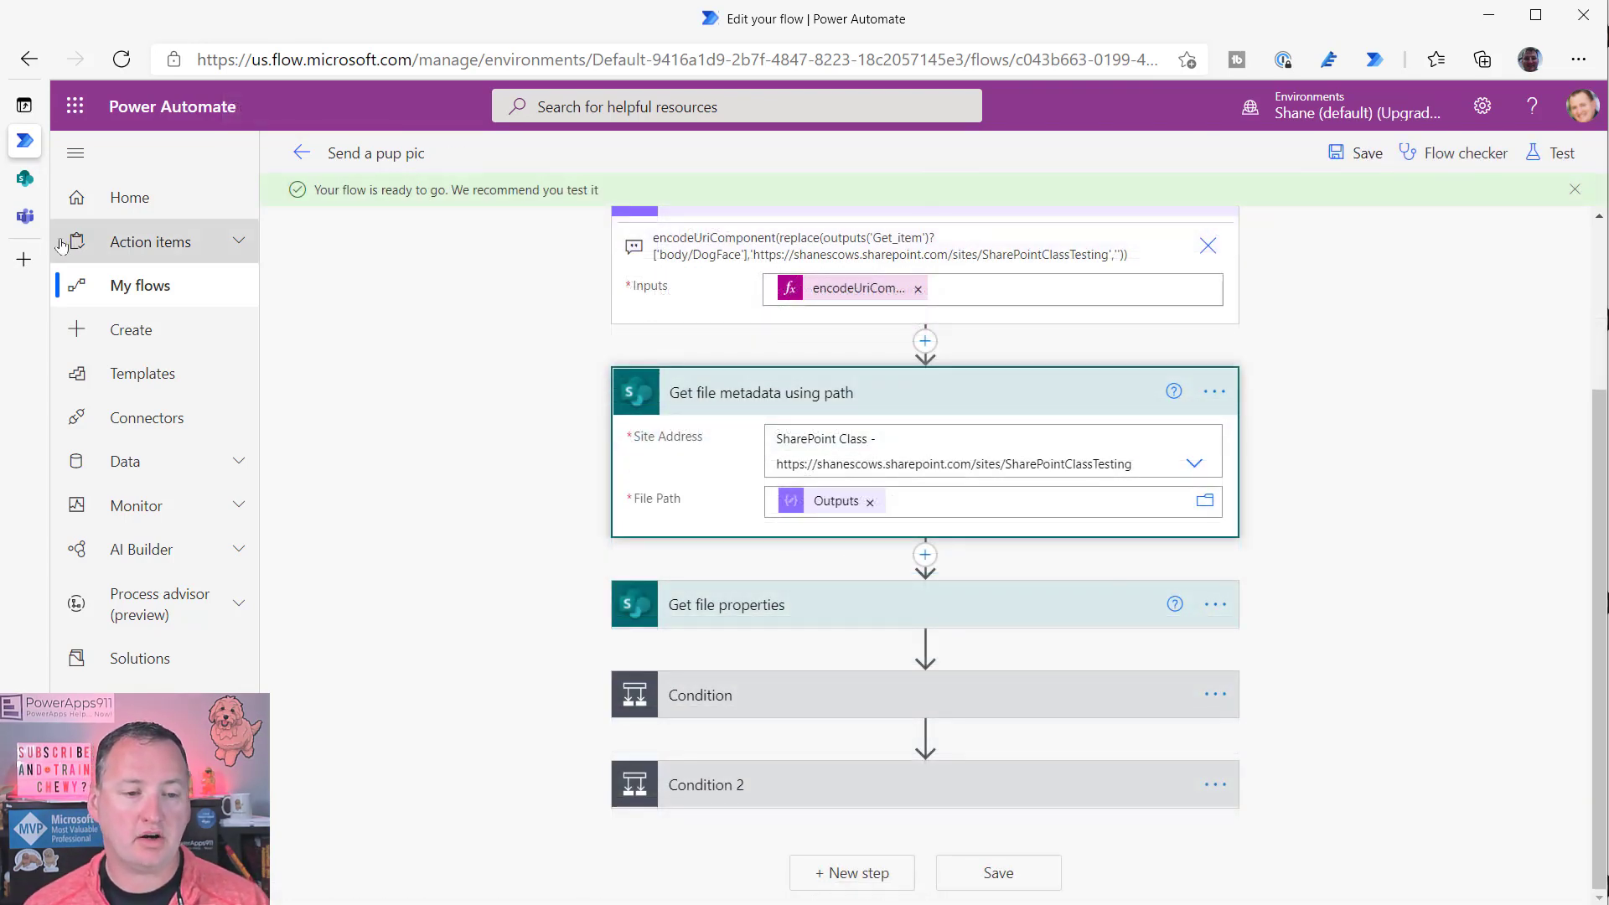
# - Switch to the SharePoint Doggie Data list, select the Zoe item instead of Murphy, and launch the Send a pup pic flow
pyautogui.click(25, 178)
pyautogui.scroll(-1, 834, 548)
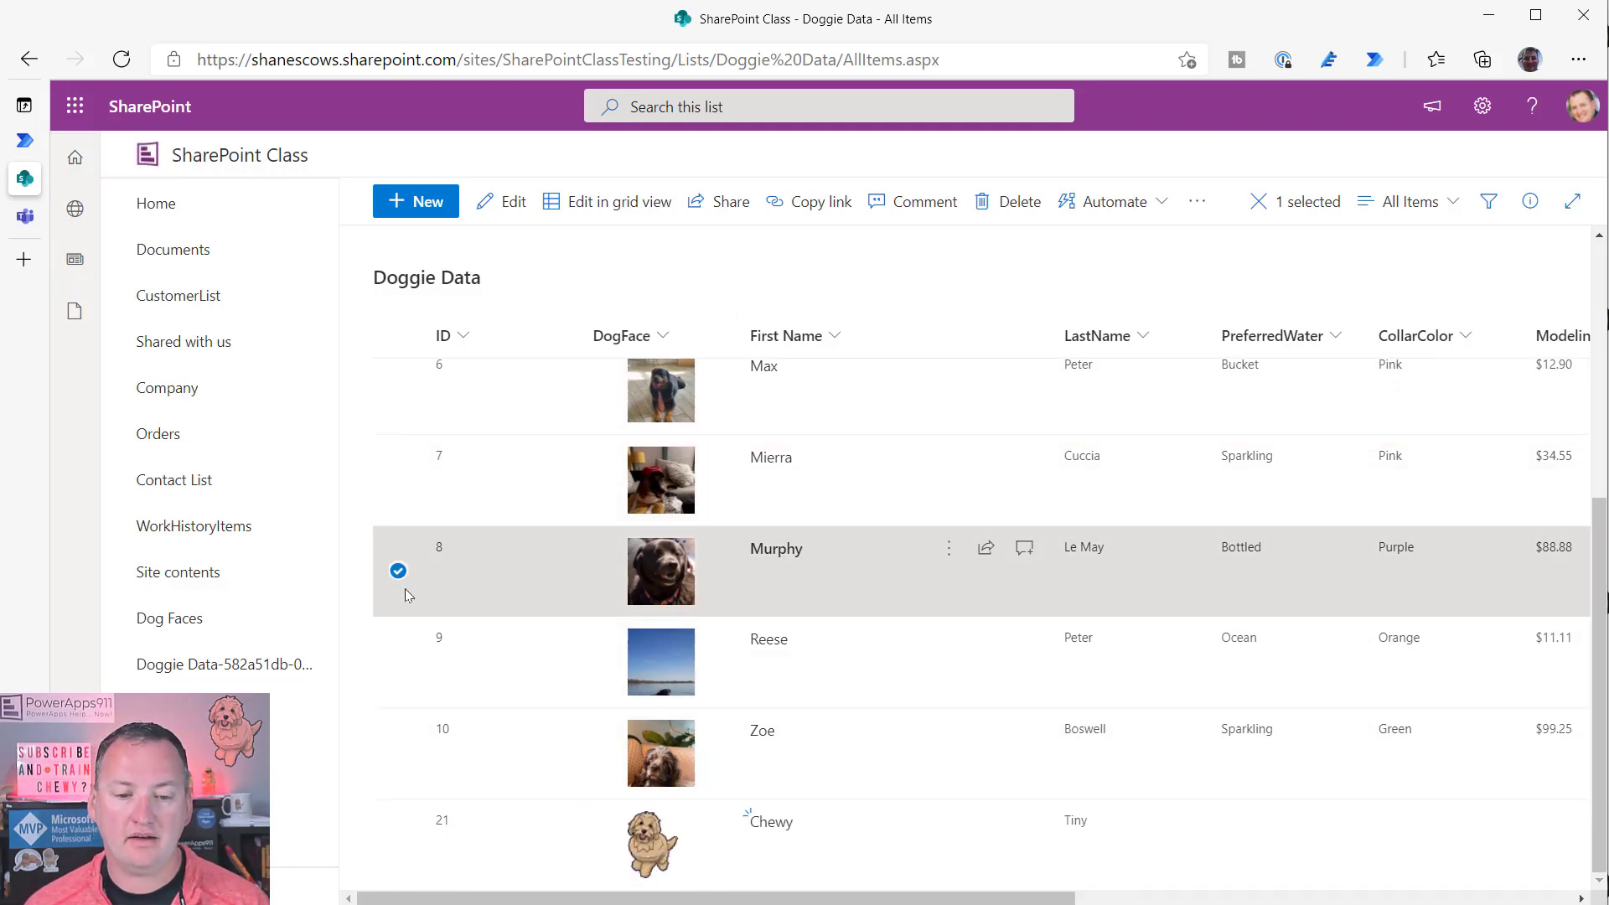
pyautogui.click(398, 572)
pyautogui.click(398, 752)
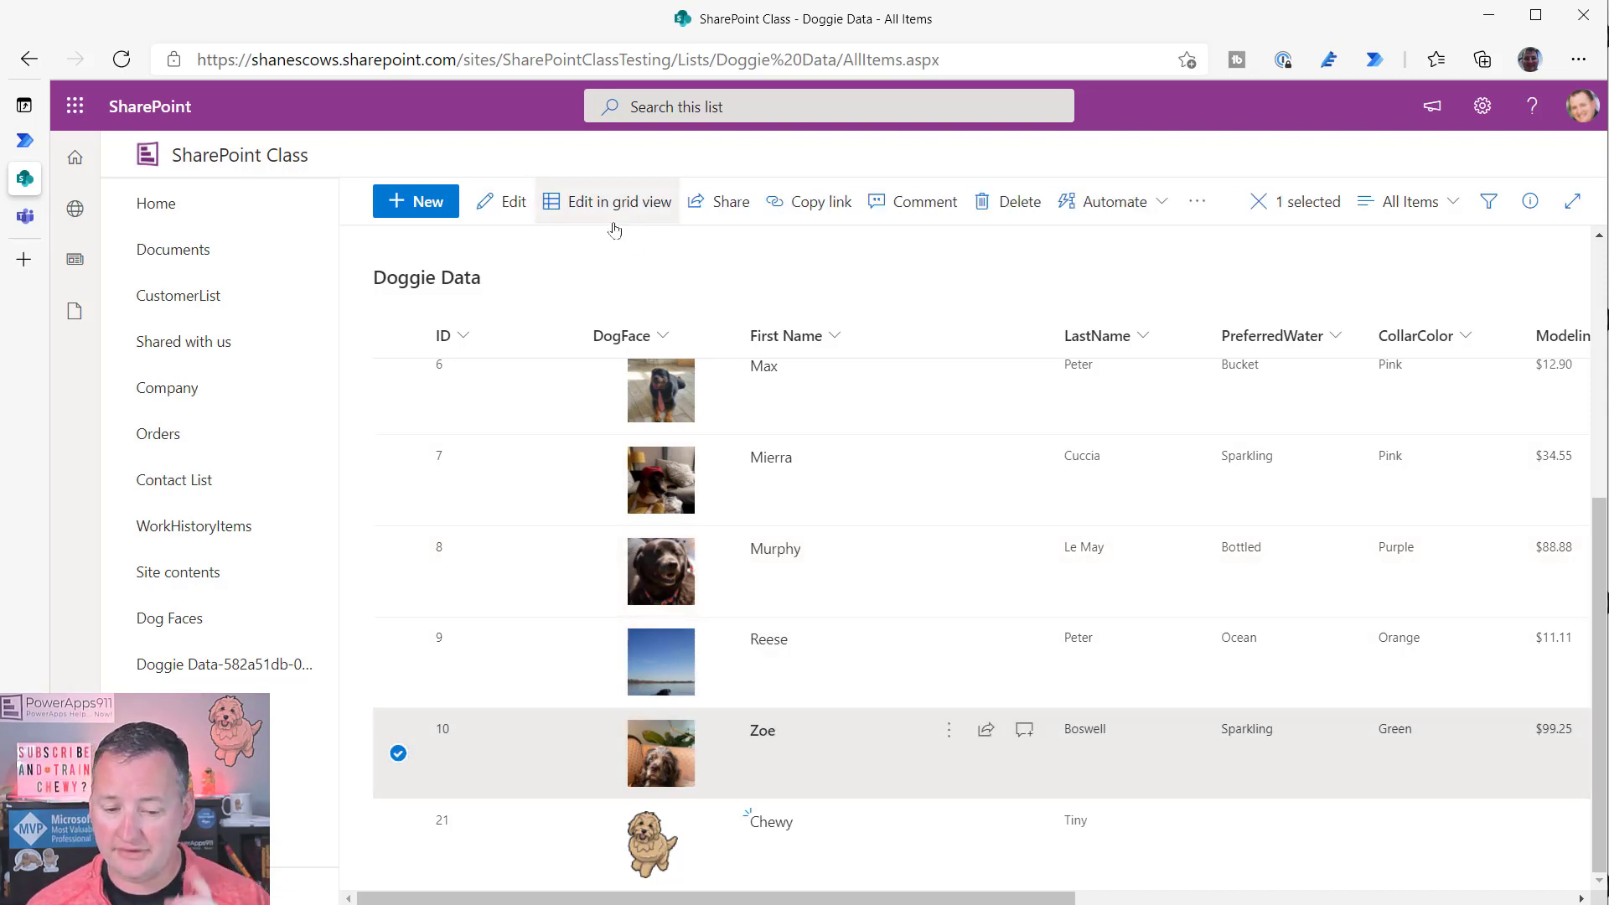
pyautogui.click(1140, 203)
pyautogui.click(1133, 361)
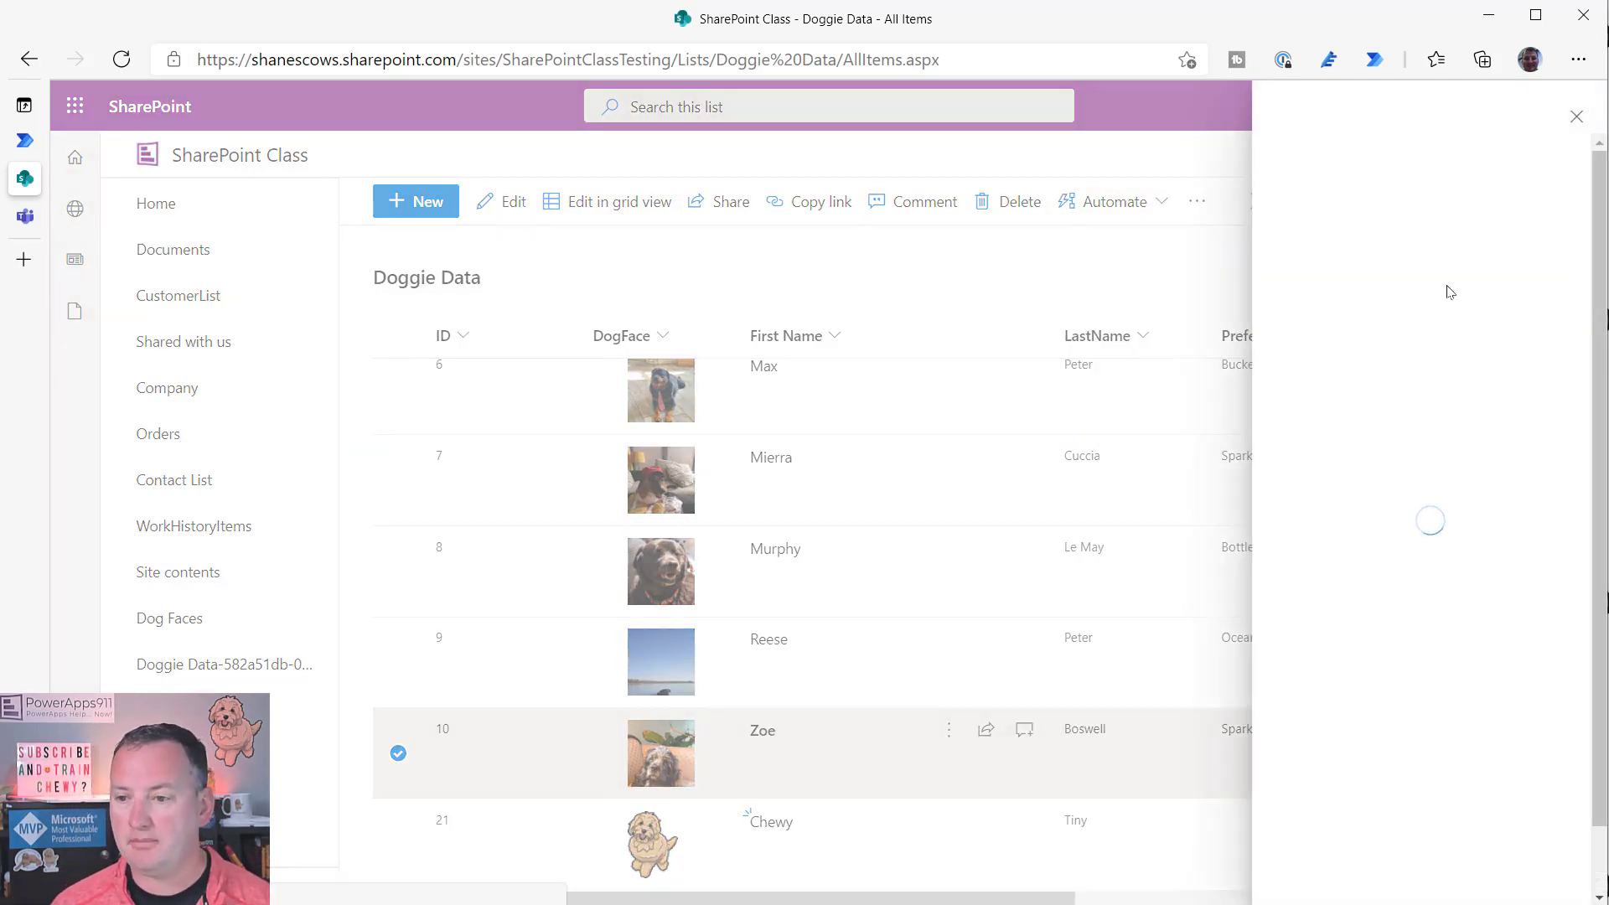
# - Enter the recipient, enable both Teams and Email, add the comment "Hi Zoe!", and run the flow
pyautogui.write('shane')
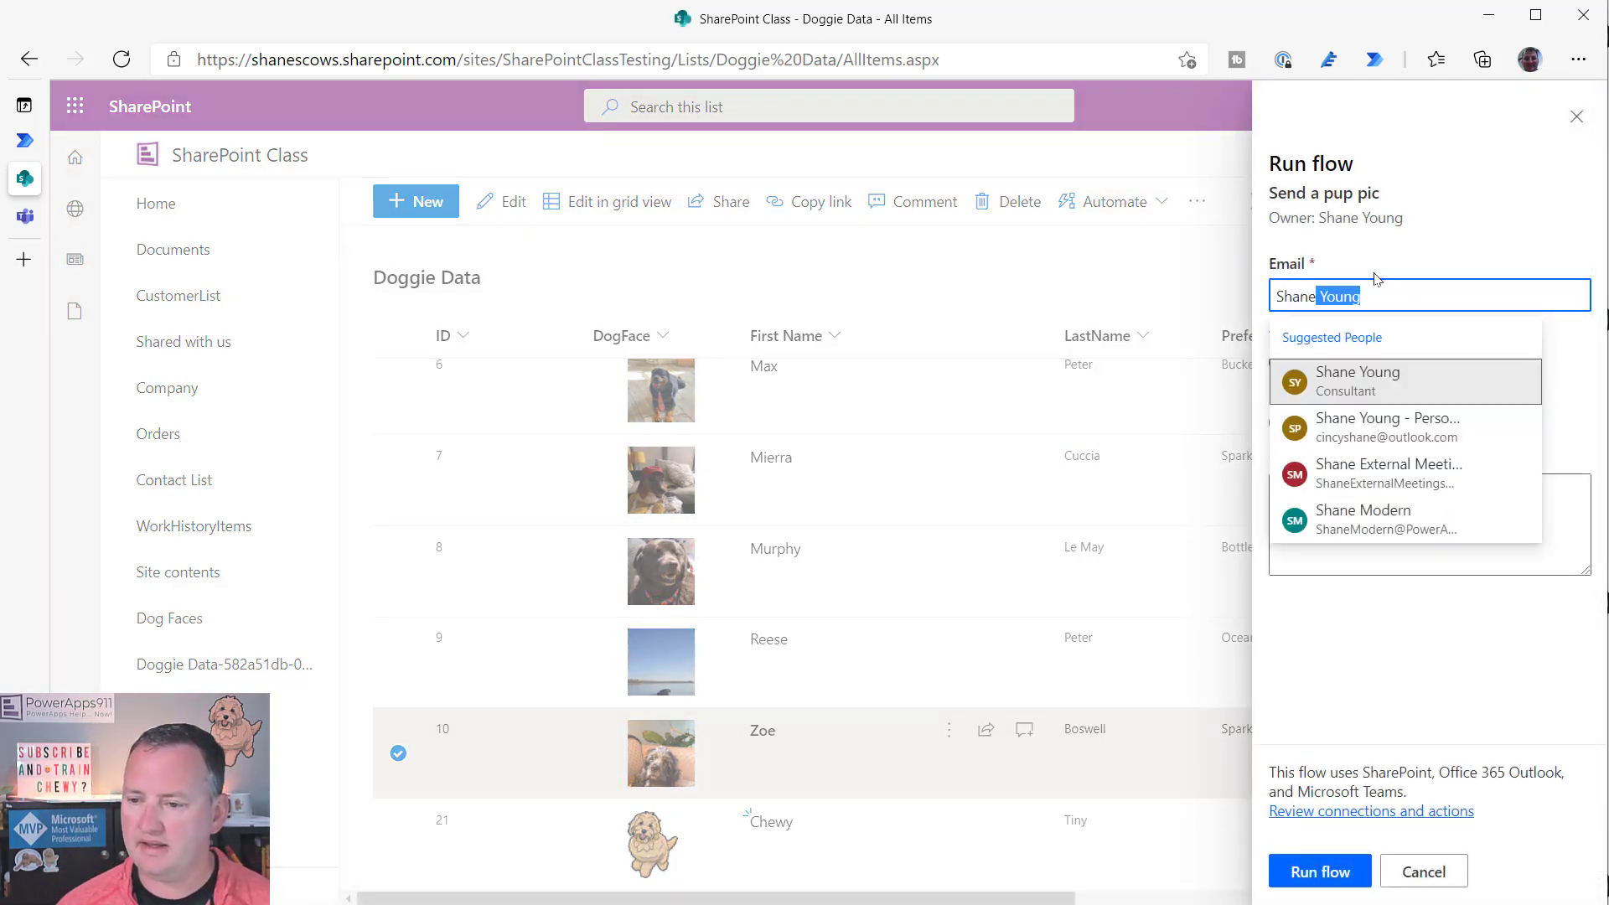
pyautogui.click(1366, 394)
pyautogui.click(1288, 389)
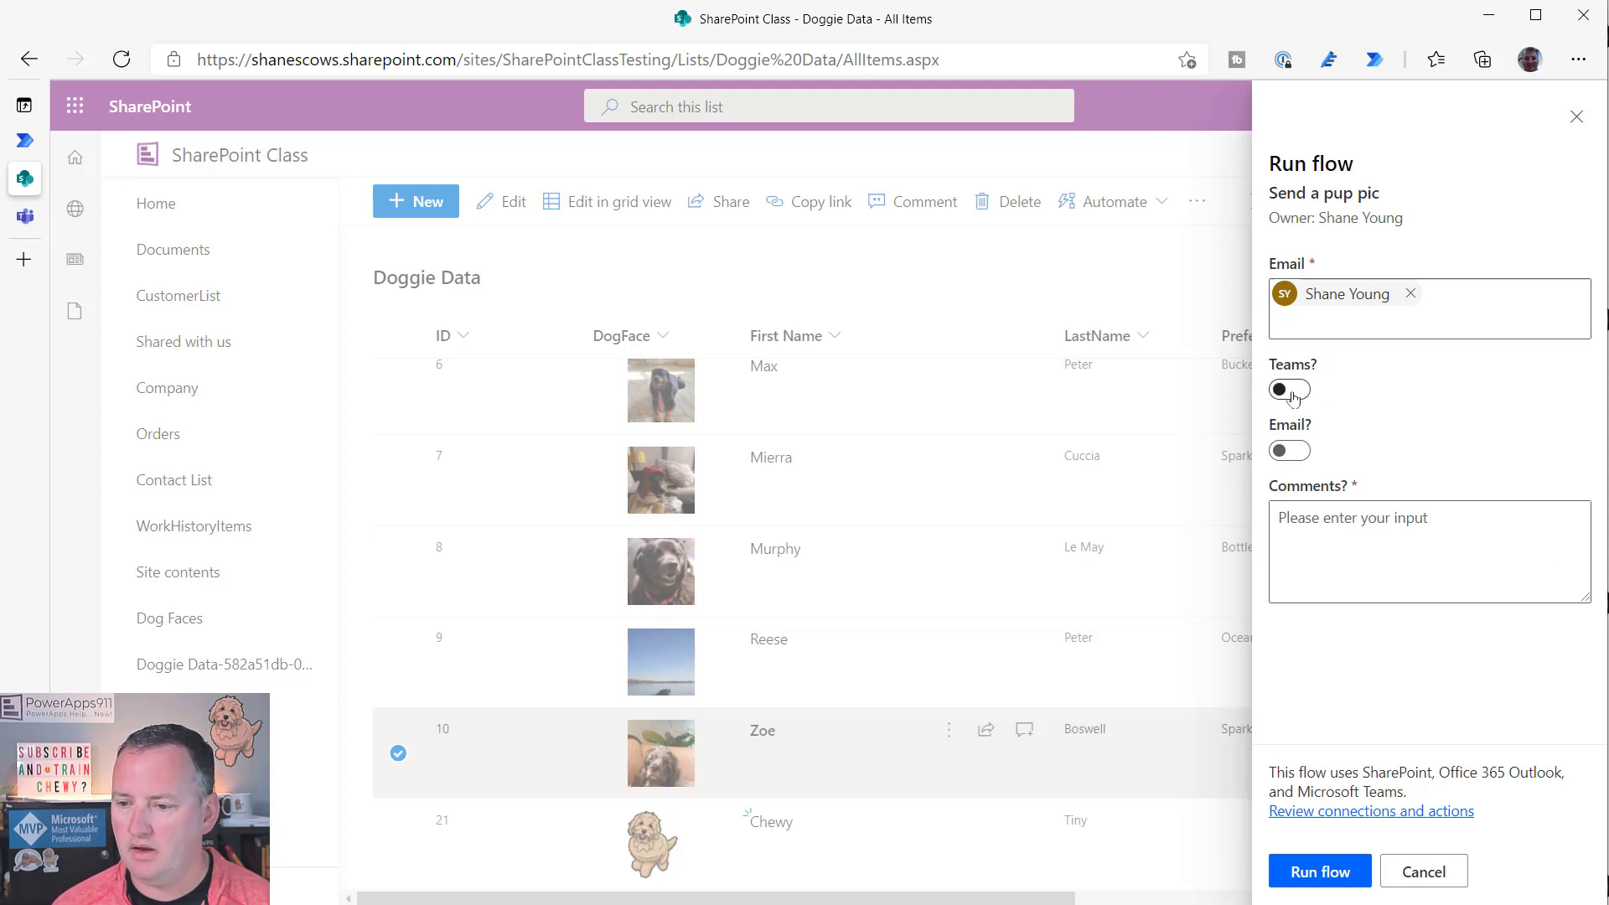
pyautogui.click(1289, 451)
pyautogui.click(1316, 525)
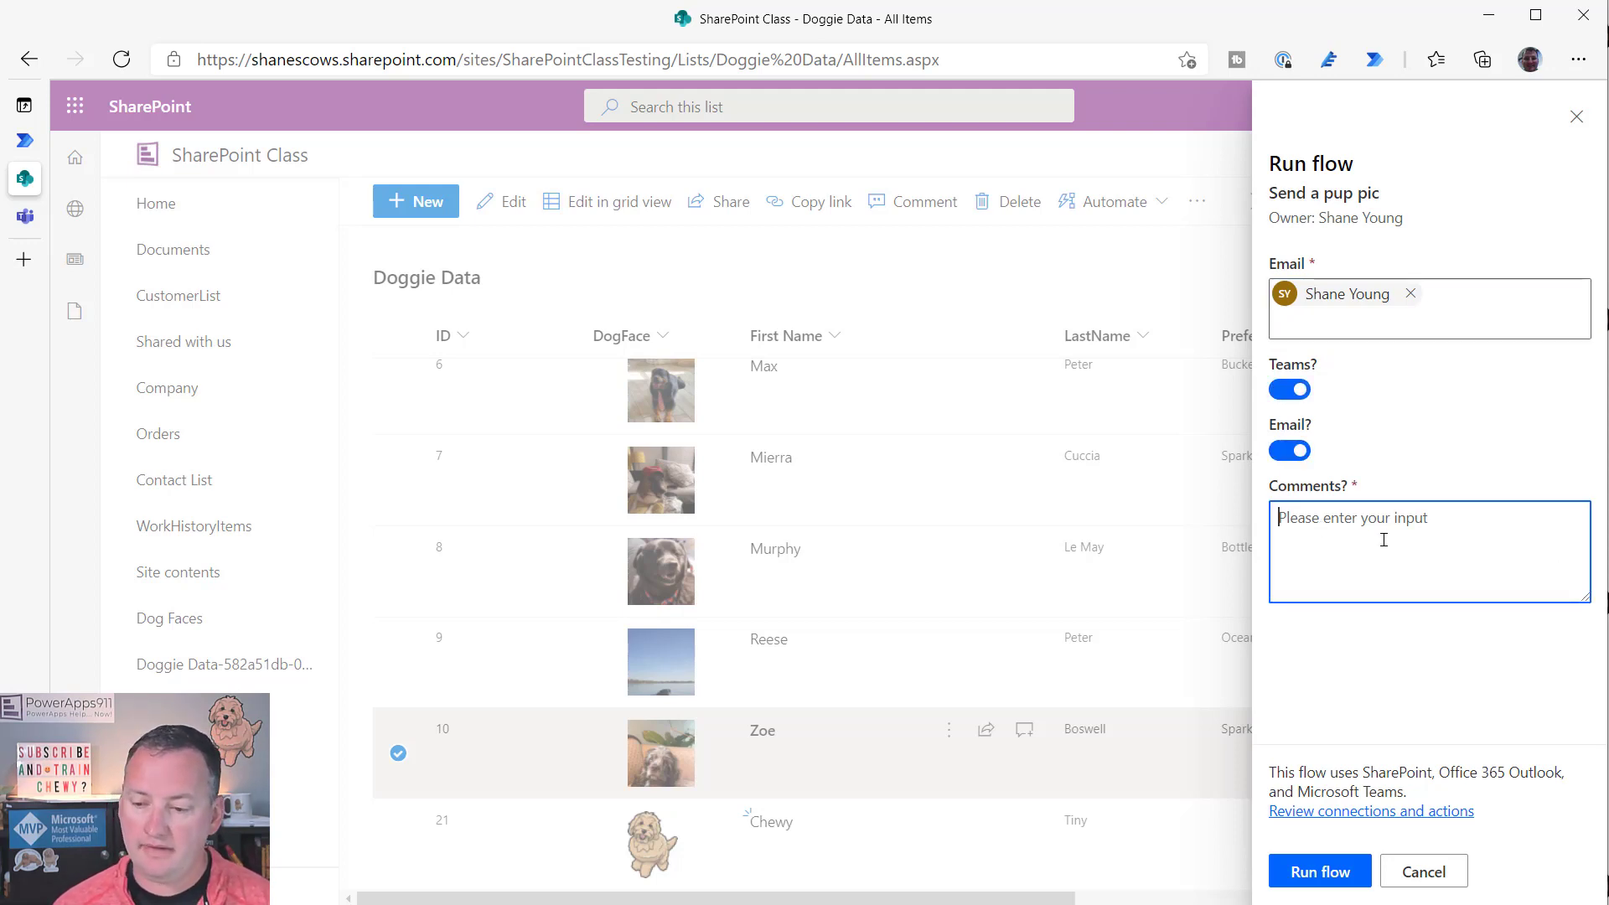
pyautogui.write('Hi Zoe!')
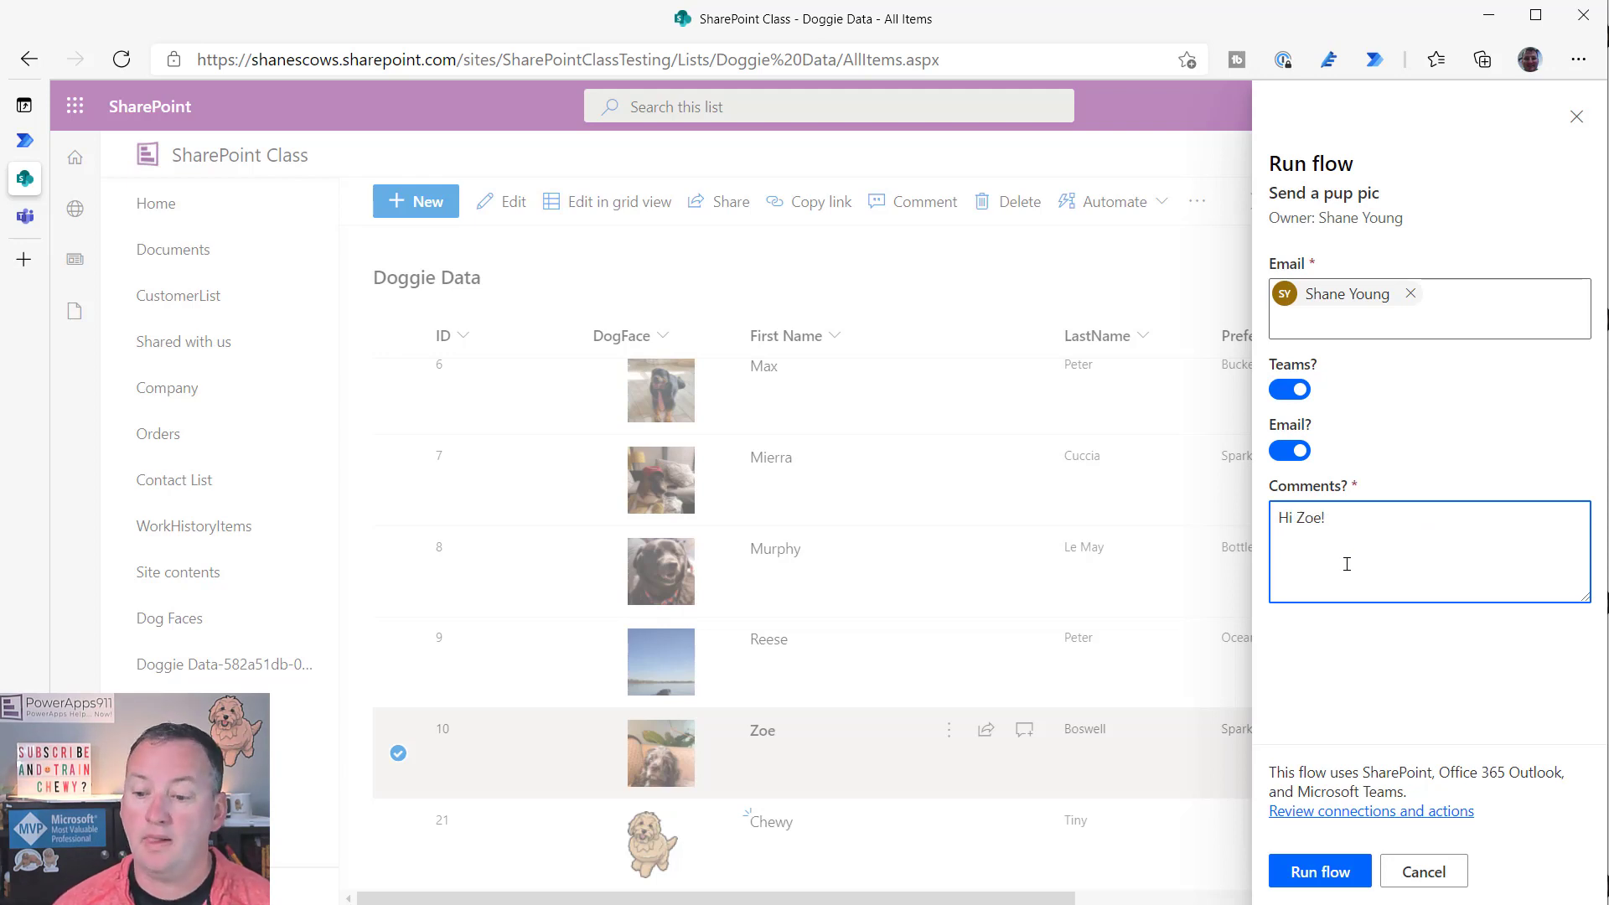
pyautogui.click(1317, 868)
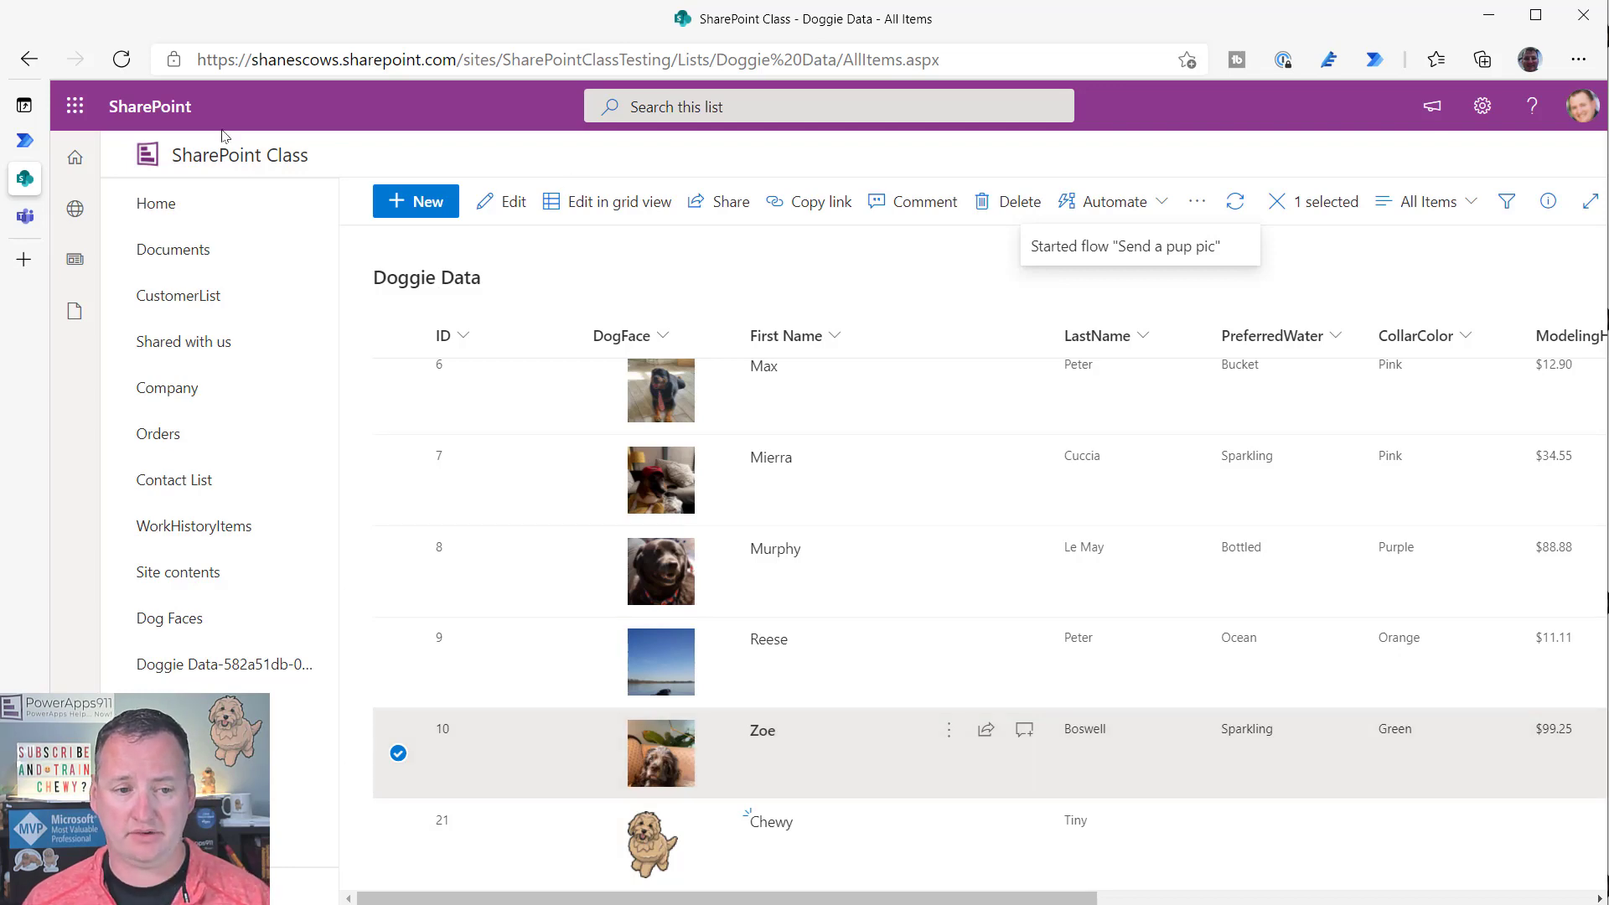
# - Return to Power Automate, open the flow's latest run, and examine the inputs and error output of Get file metadata using path
pyautogui.click(26, 143)
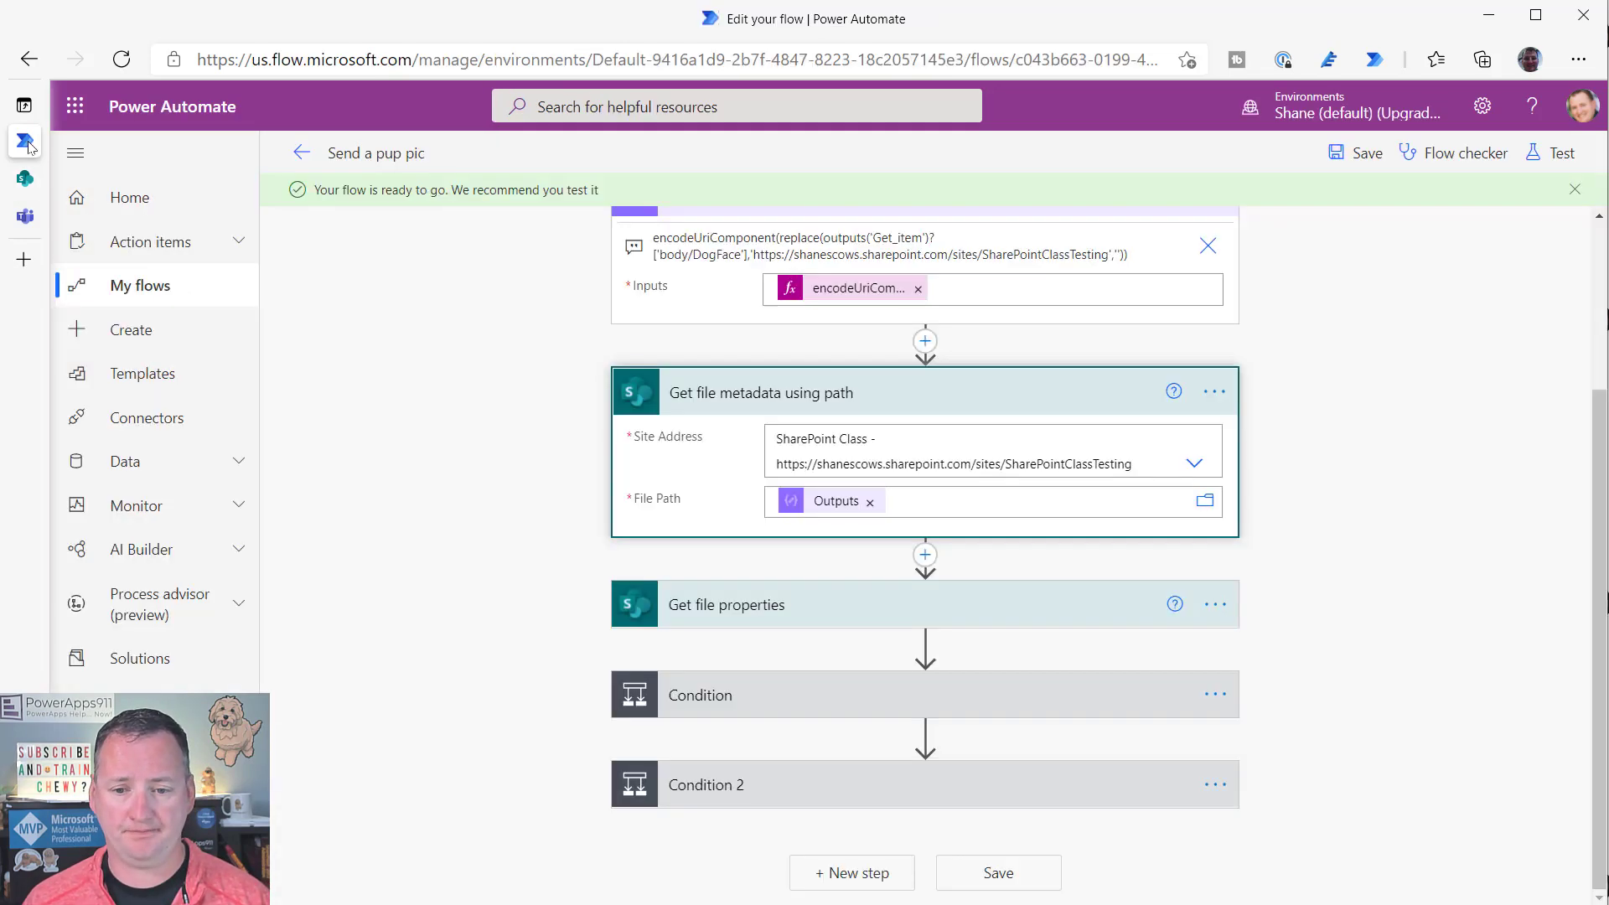
pyautogui.click(302, 153)
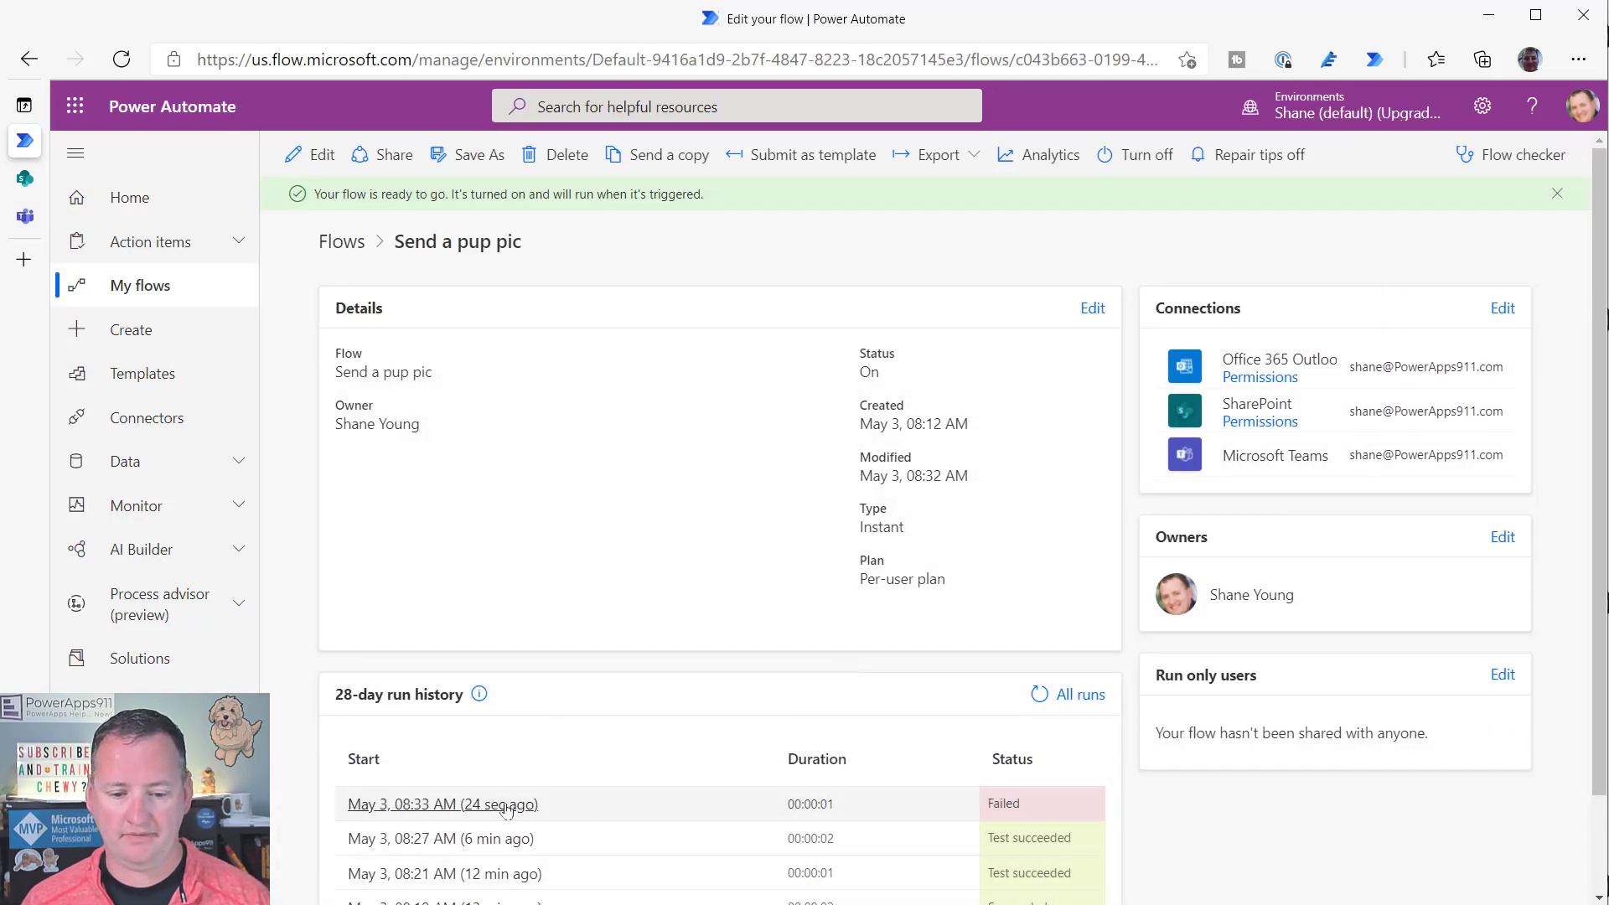
pyautogui.click(453, 803)
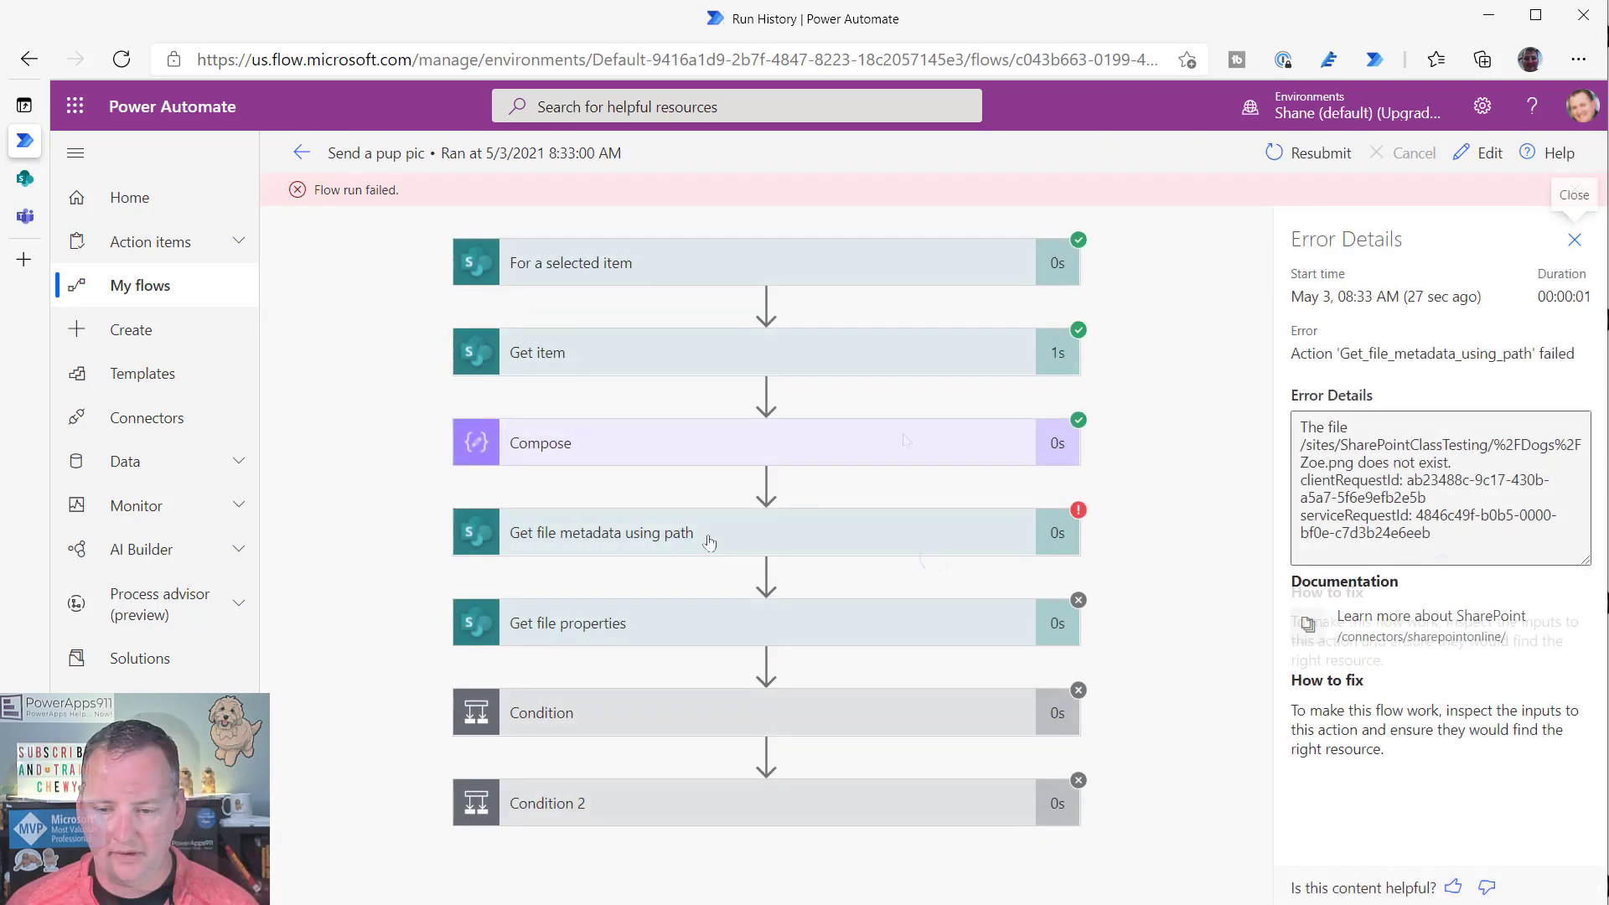
pyautogui.click(764, 537)
pyautogui.scroll(-3, 766, 532)
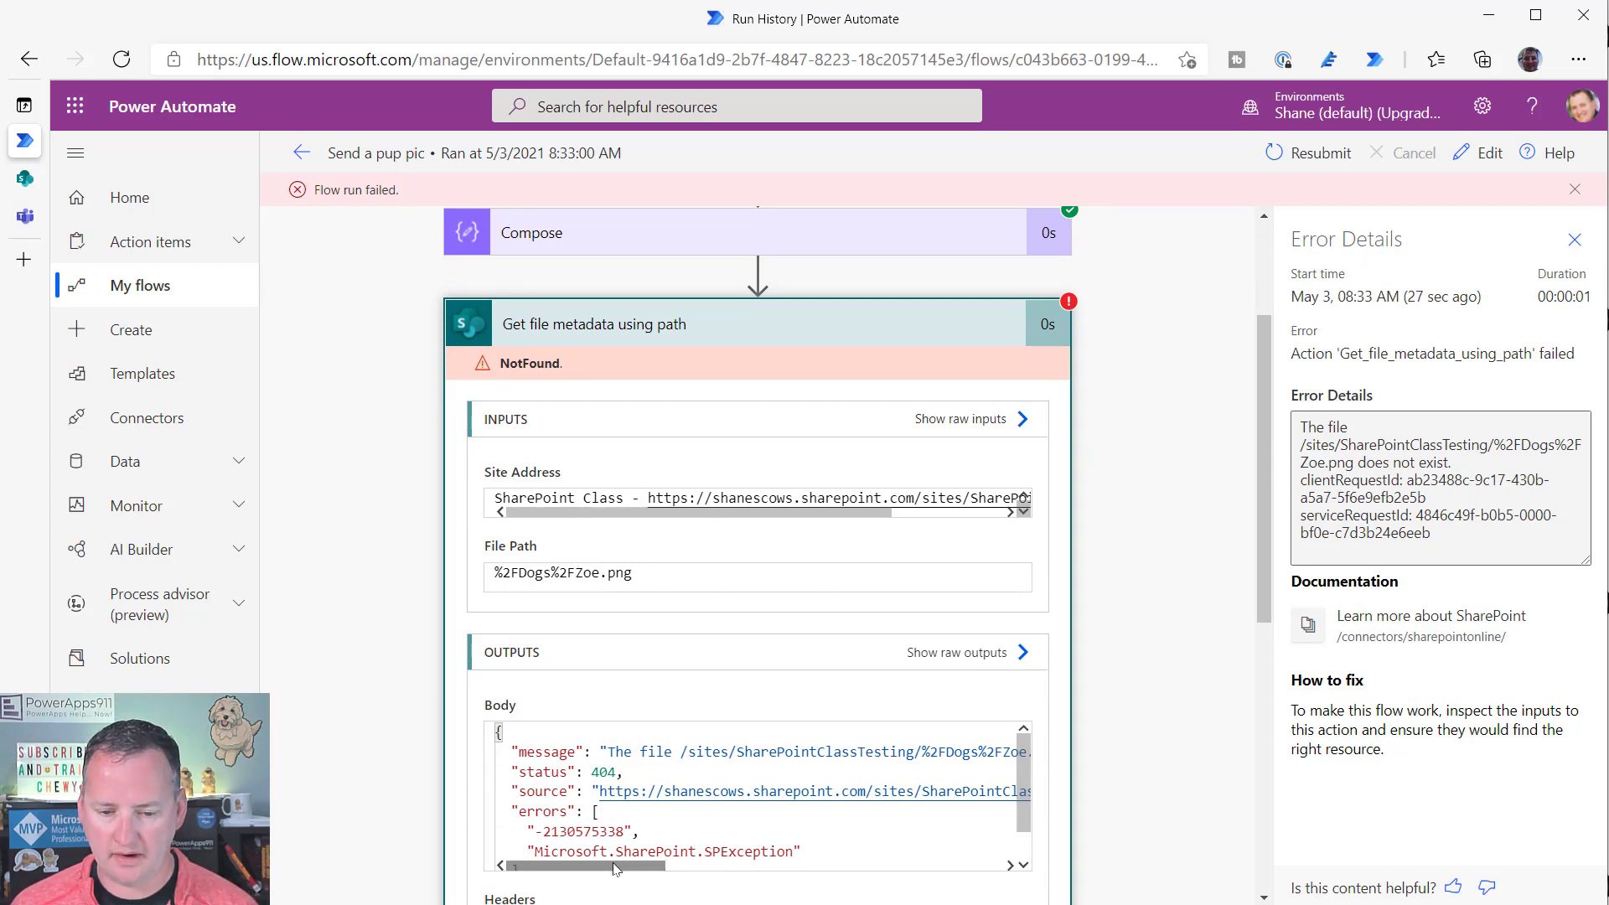
pyautogui.moveTo(614, 868)
pyautogui.mouseDown()
pyautogui.moveTo(693, 856)
pyautogui.moveTo(616, 872)
pyautogui.moveTo(640, 875)
pyautogui.mouseUp()
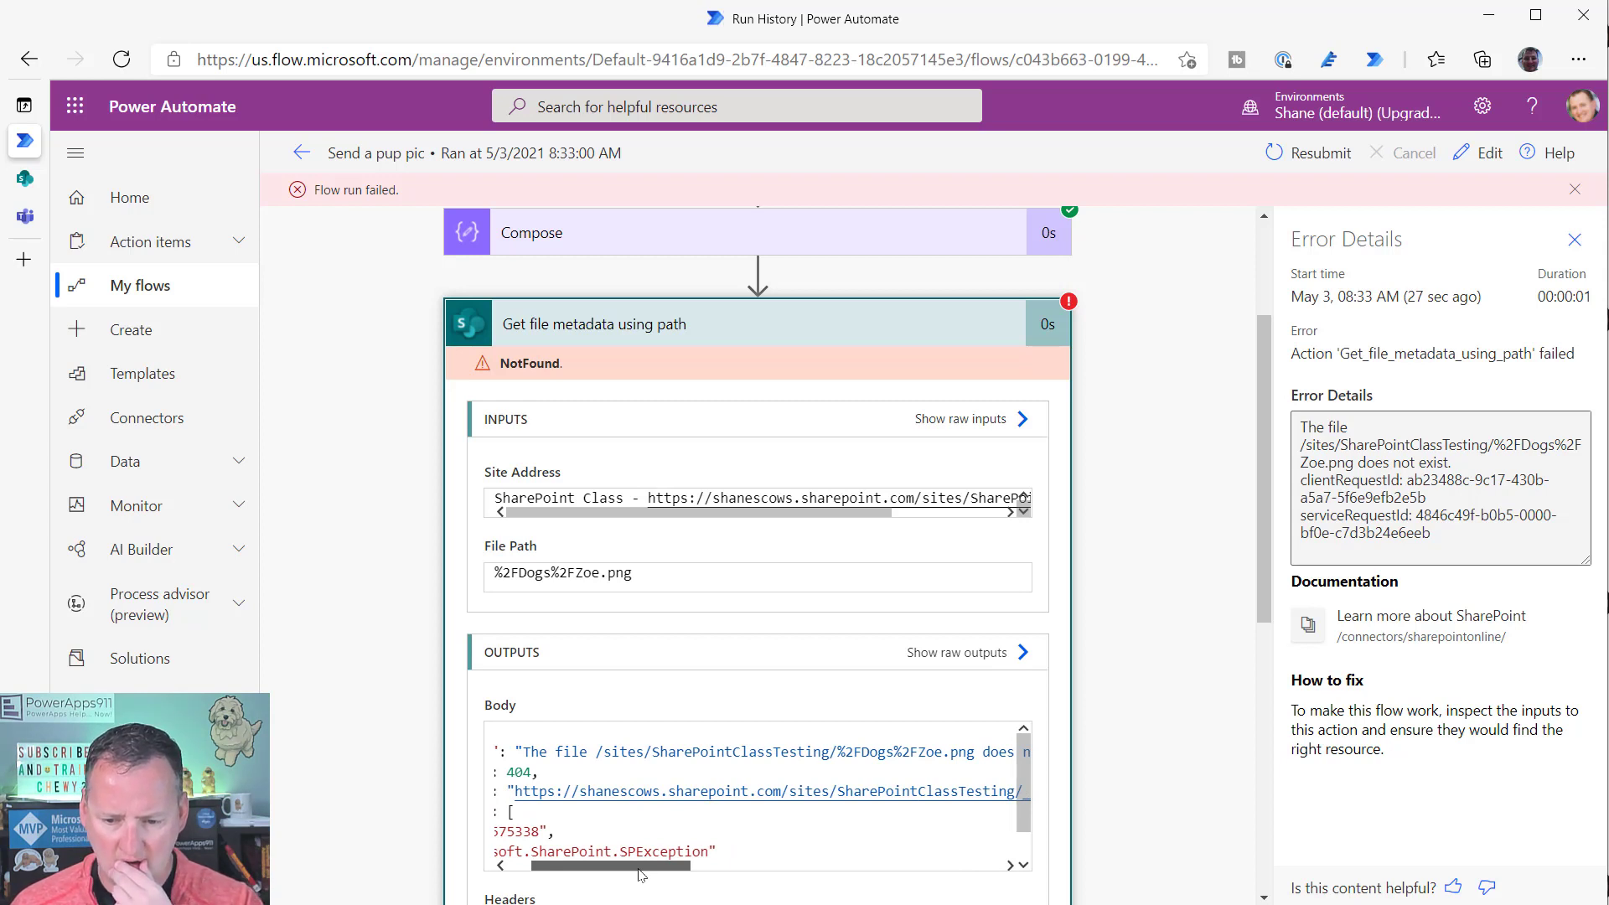
pyautogui.moveTo(640, 874); pyautogui.dragTo(503, 870)
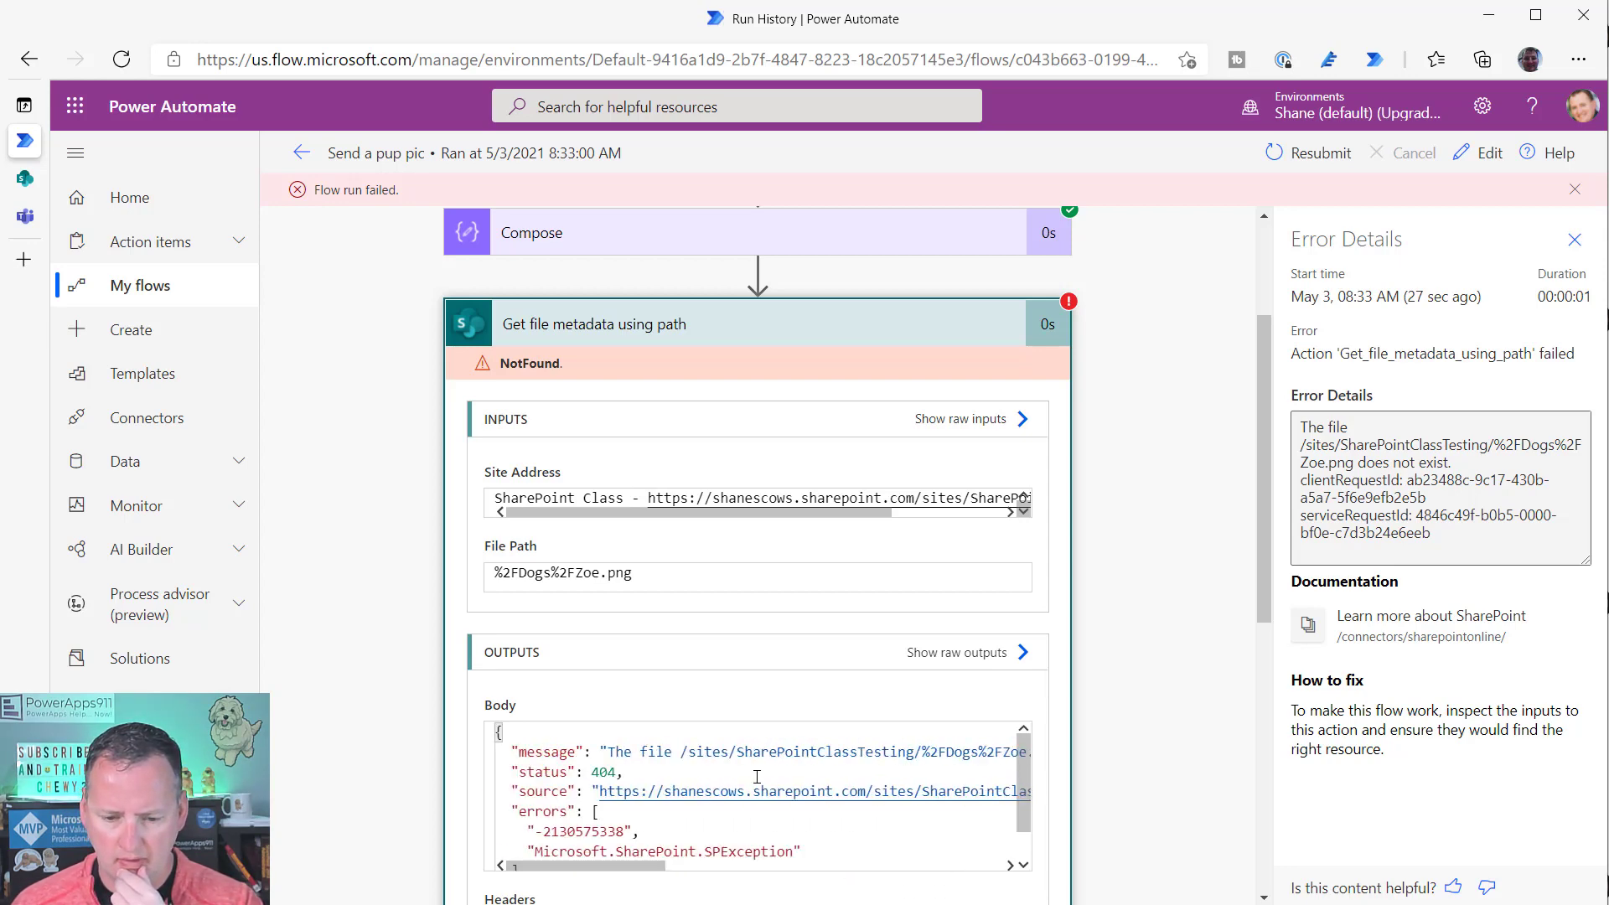
pyautogui.scroll(-3, 895, 763)
pyautogui.scroll(-3, 895, 762)
pyautogui.scroll(5, 900, 742)
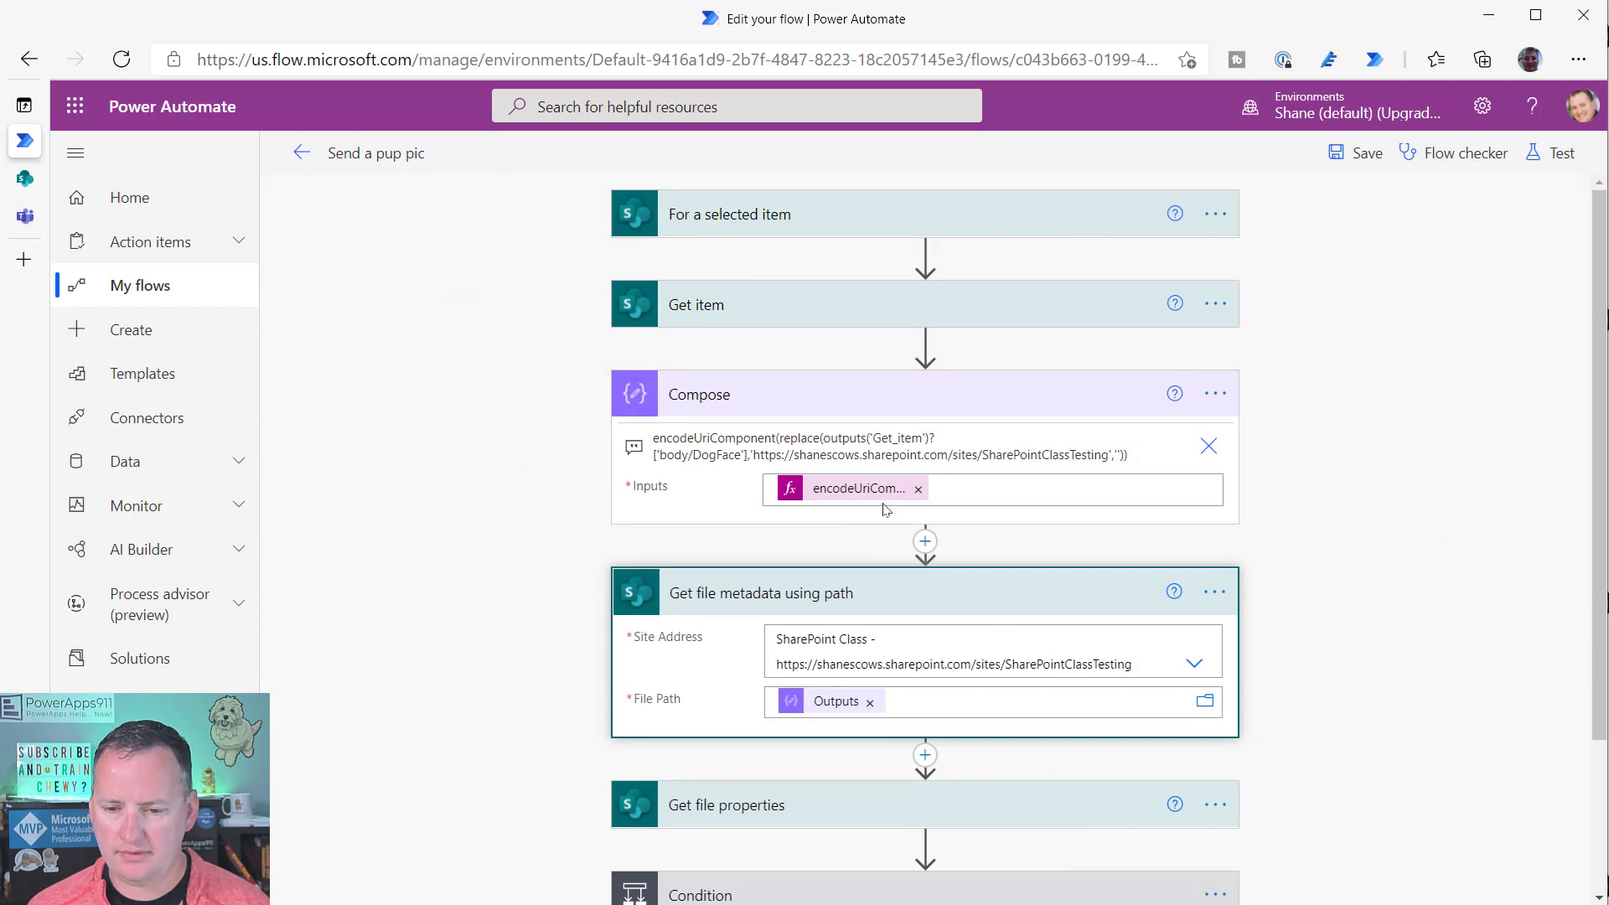
# - Remove the encodeUriComponent() wrapper from the Compose expression, leaving only the replace() function, and update the inputs
pyautogui.click(859, 488)
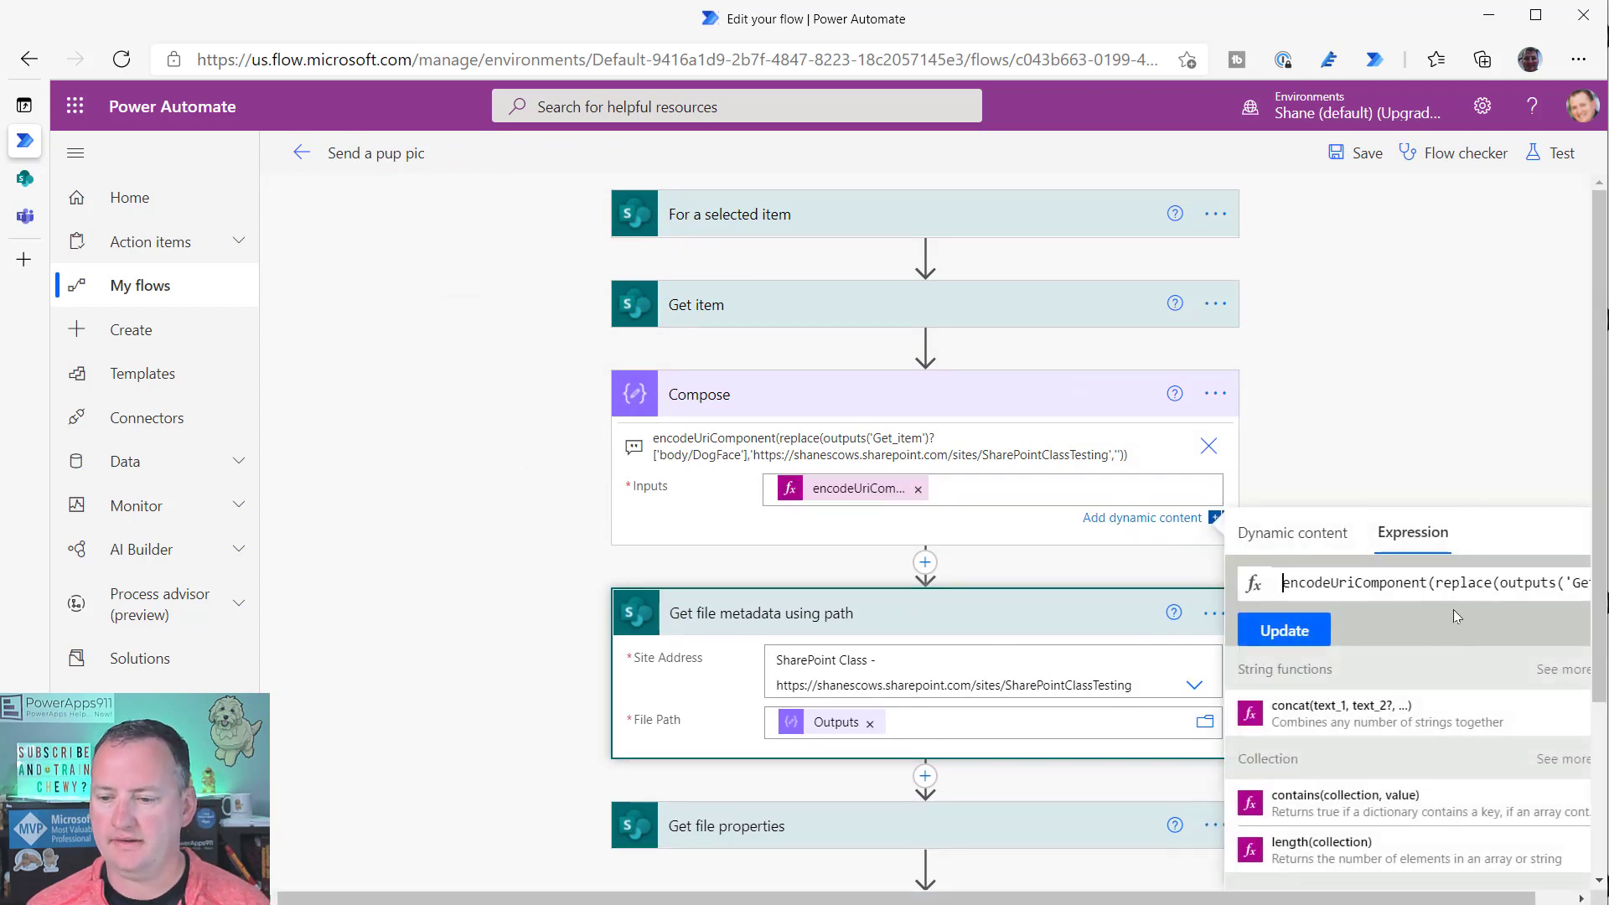
pyautogui.hotkey('ctrl', 'a')
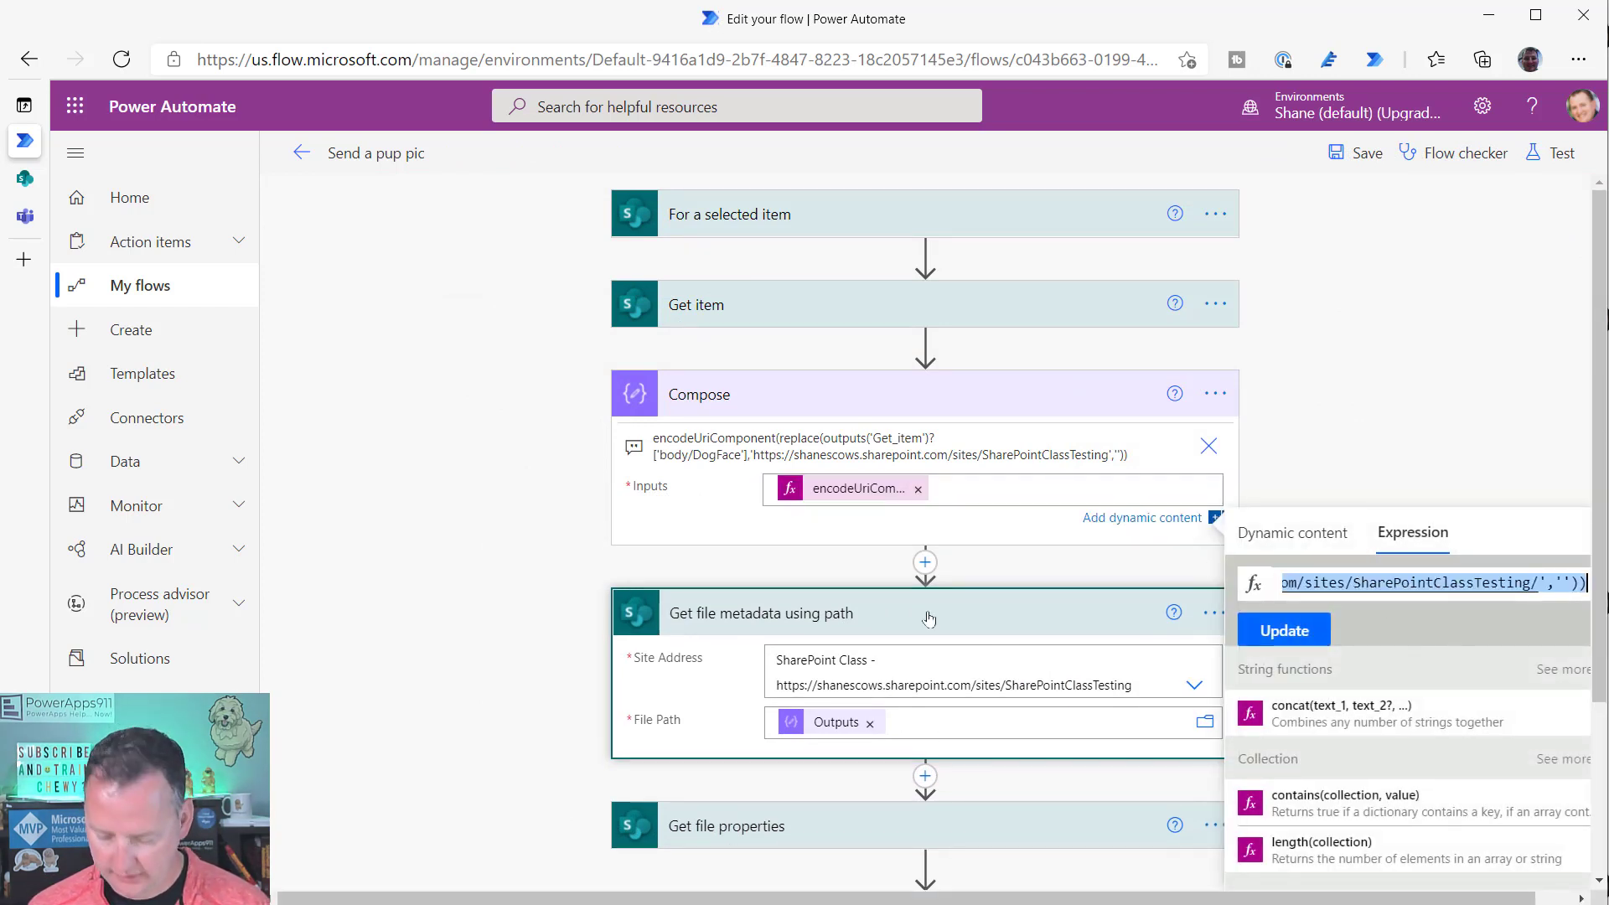
pyautogui.click(1429, 582)
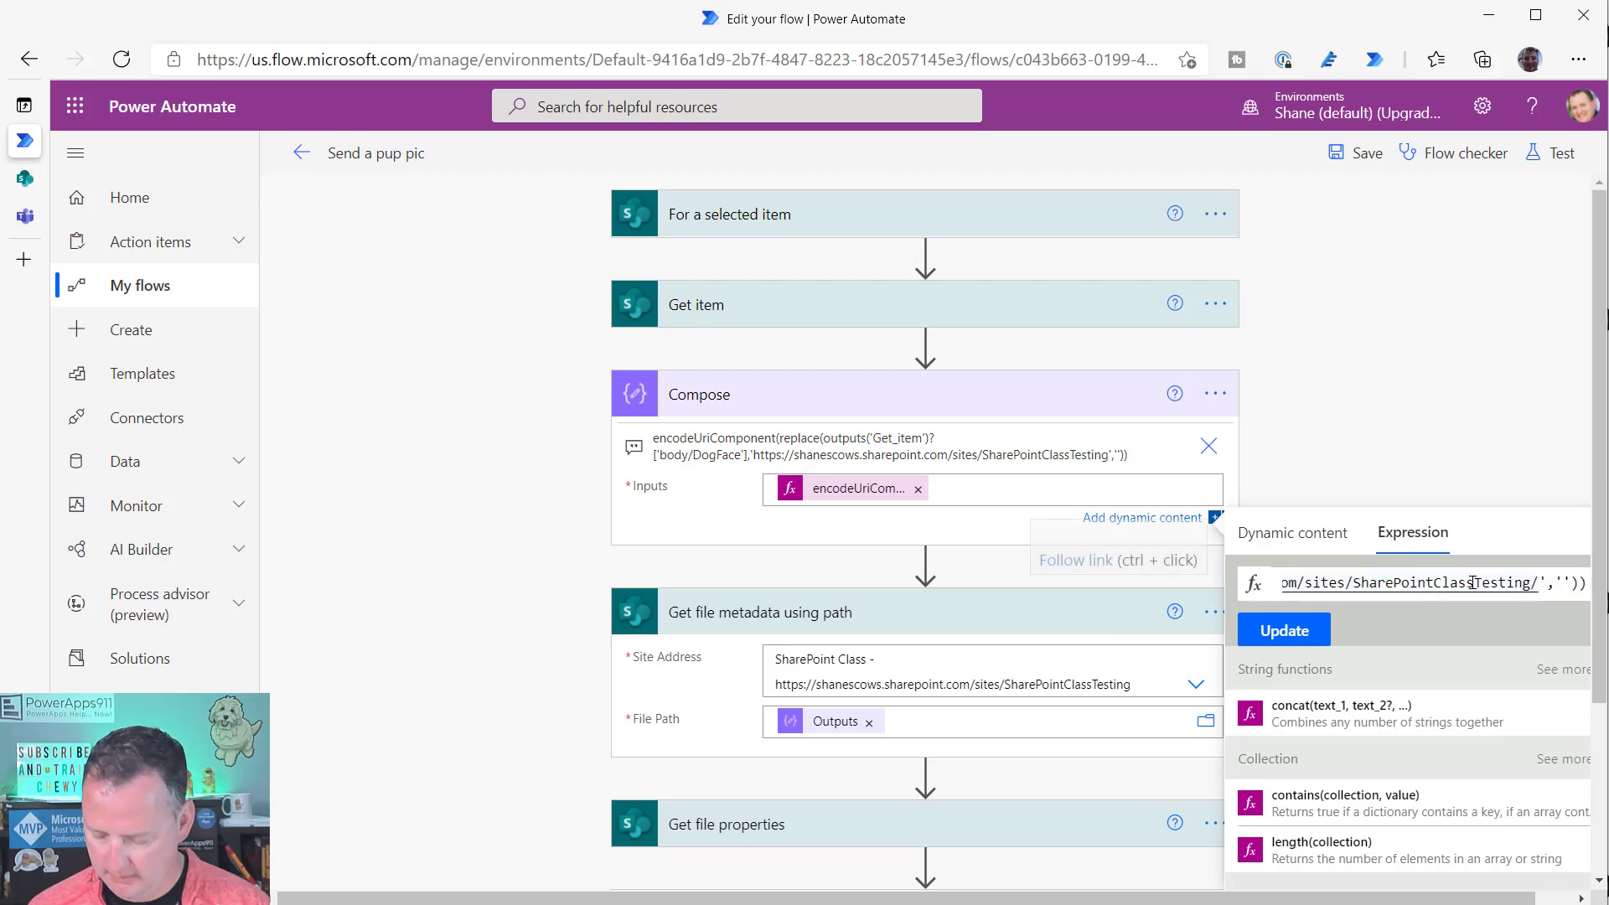
pyautogui.press('Home')
pyautogui.hotkey('ctrl', 'shift', 'Right')
pyautogui.press('Left')
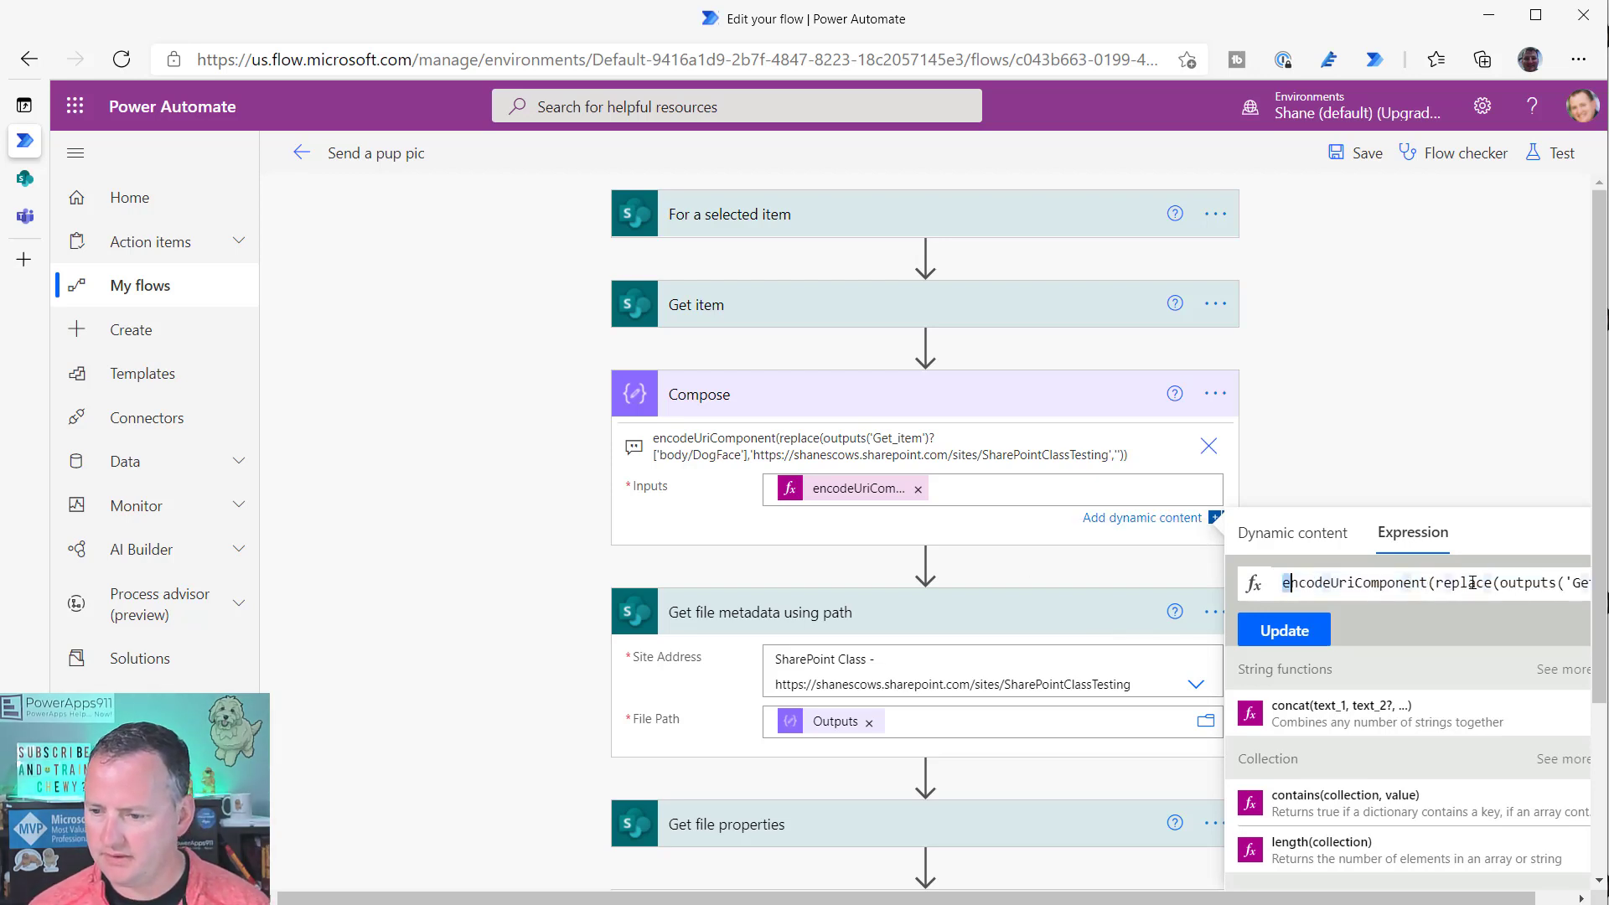
pyautogui.hotkey('shift', 'Right')
pyautogui.hotkey('shift', 'Right')
pyautogui.hotkey('shift', 'Right')
pyautogui.hotkey('shift', 'Right')
pyautogui.hotkey('shift', 'Right')
pyautogui.hotkey('shift', 'Right')
pyautogui.hotkey('shift', 'Right')
pyautogui.hotkey('shift', 'Right')
pyautogui.hotkey('shift', 'Right')
pyautogui.hotkey('shift', 'Right')
pyautogui.hotkey('shift', 'Right')
pyautogui.hotkey('shift', 'Right')
pyautogui.hotkey('shift', 'Right')
pyautogui.hotkey('shift', 'Right')
pyautogui.hotkey('shift', 'Right')
pyautogui.hotkey('shift', 'Right')
pyautogui.hotkey('shift', 'Right')
pyautogui.hotkey('shift', 'Right')
pyautogui.hotkey('shift', 'Right')
pyautogui.press('BackSpace')
pyautogui.press('End')
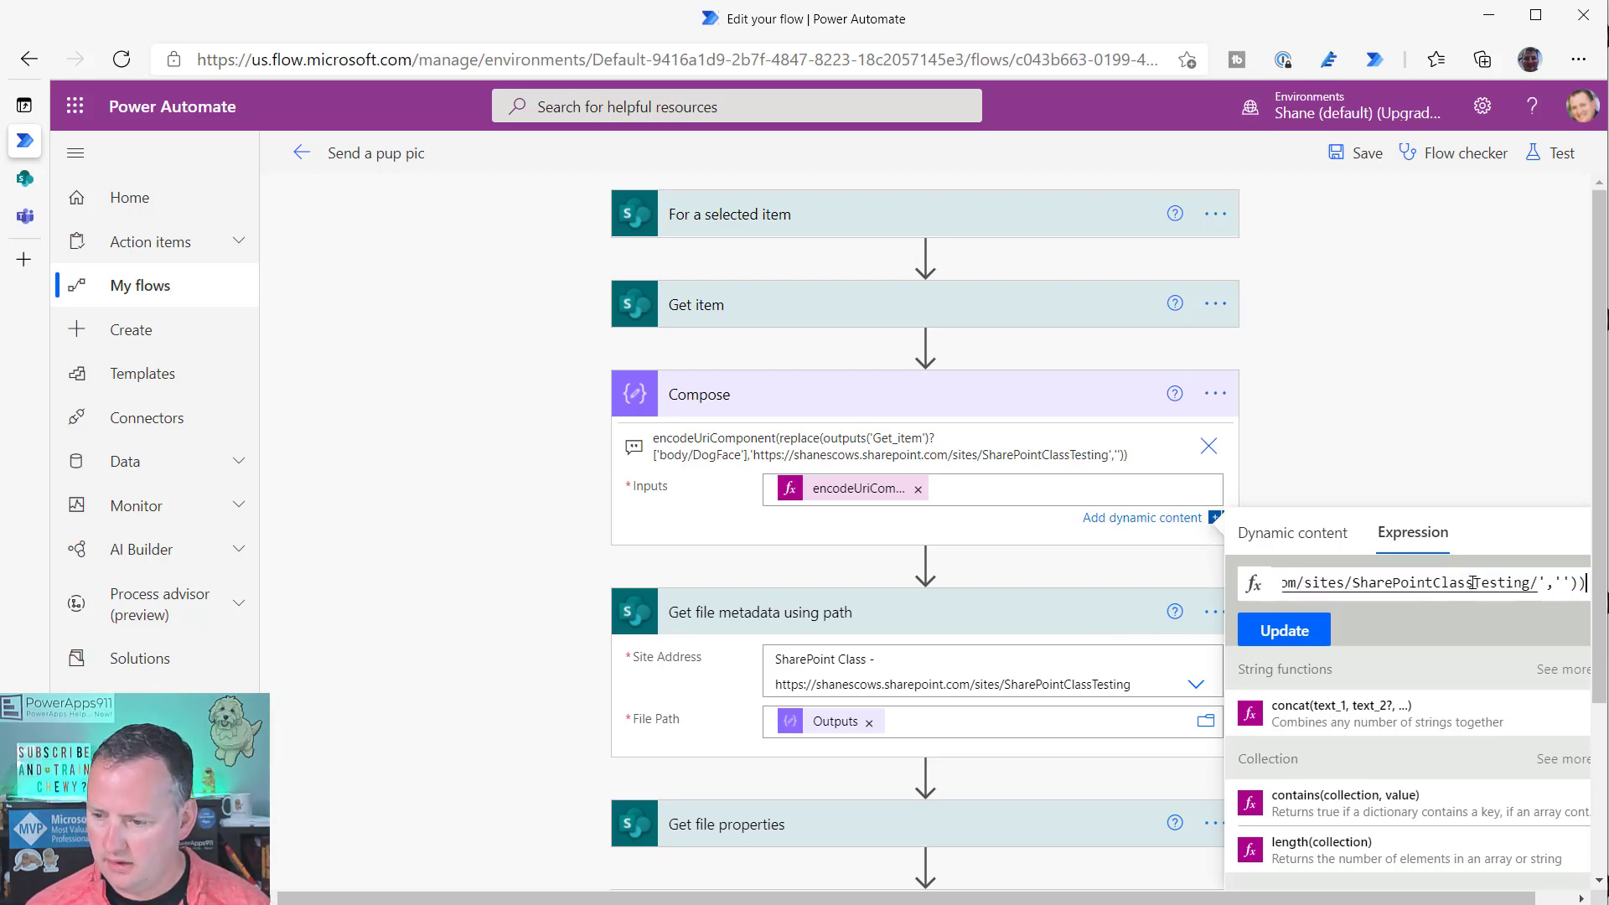
pyautogui.click(1259, 638)
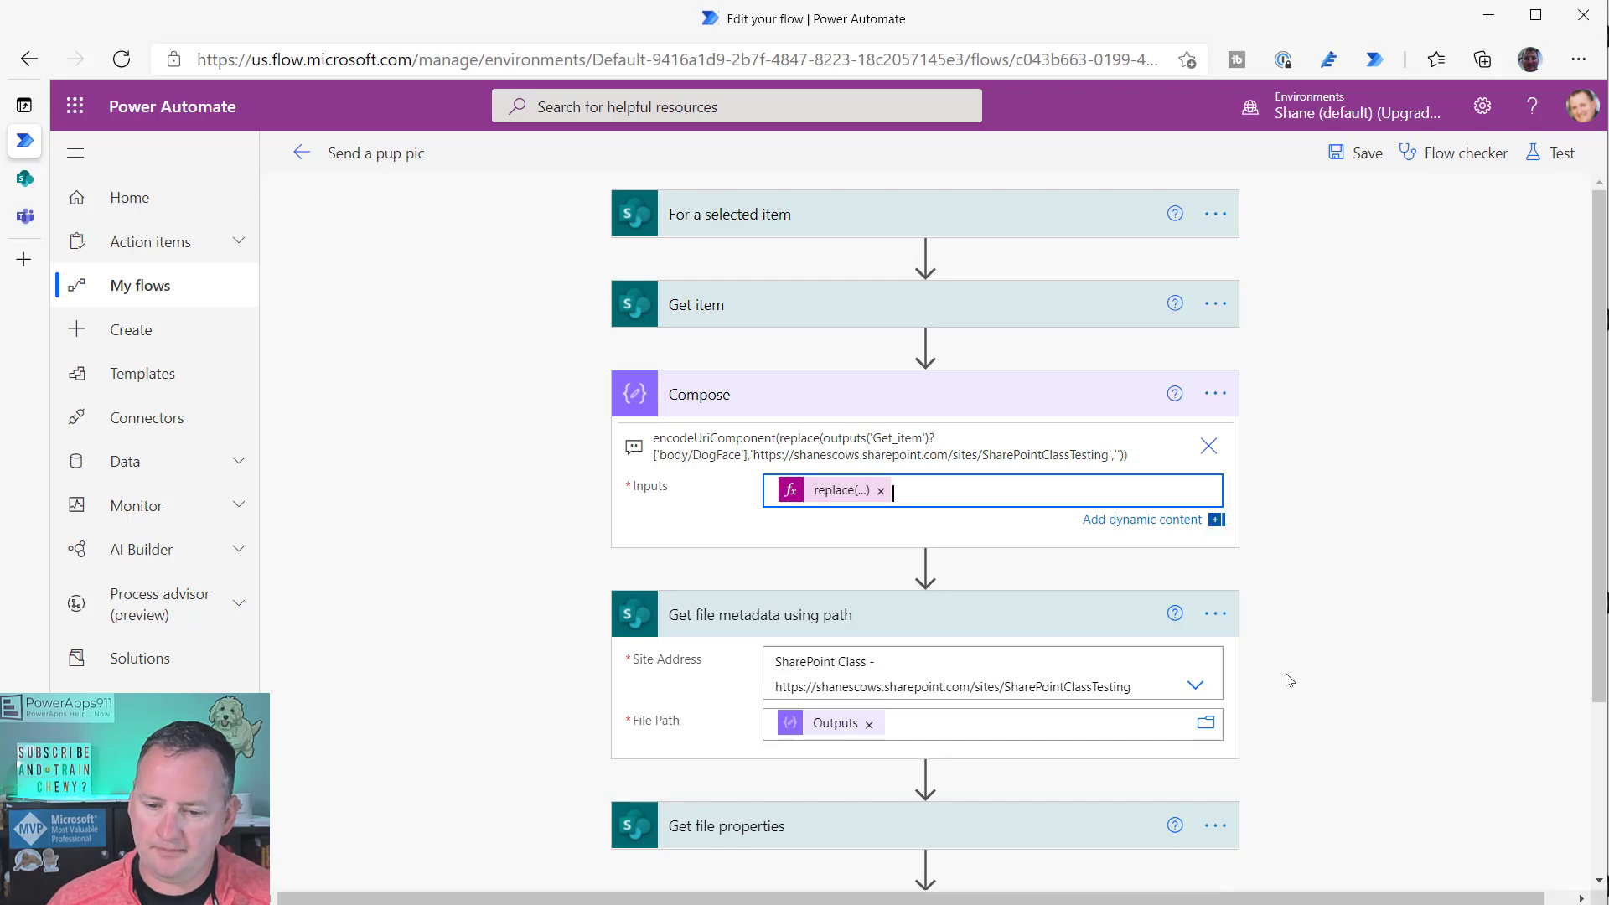
# - Test the updated flow and check the newest message and dog thumbnail in the Flow chat in Microsoft Teams
pyautogui.click(1564, 152)
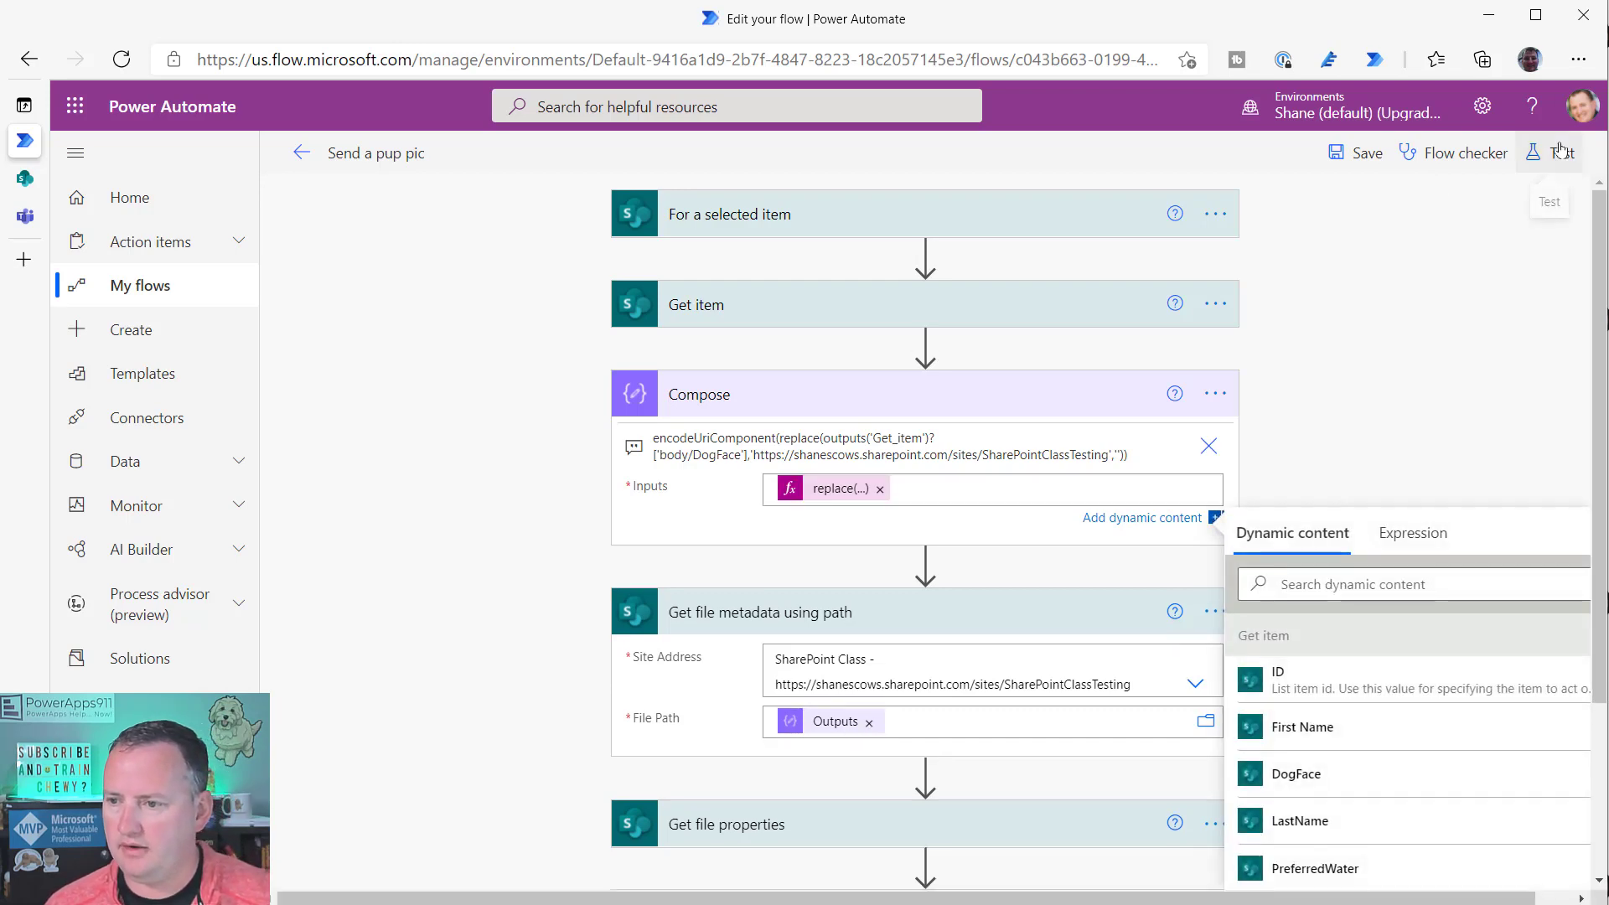
pyautogui.click(1351, 868)
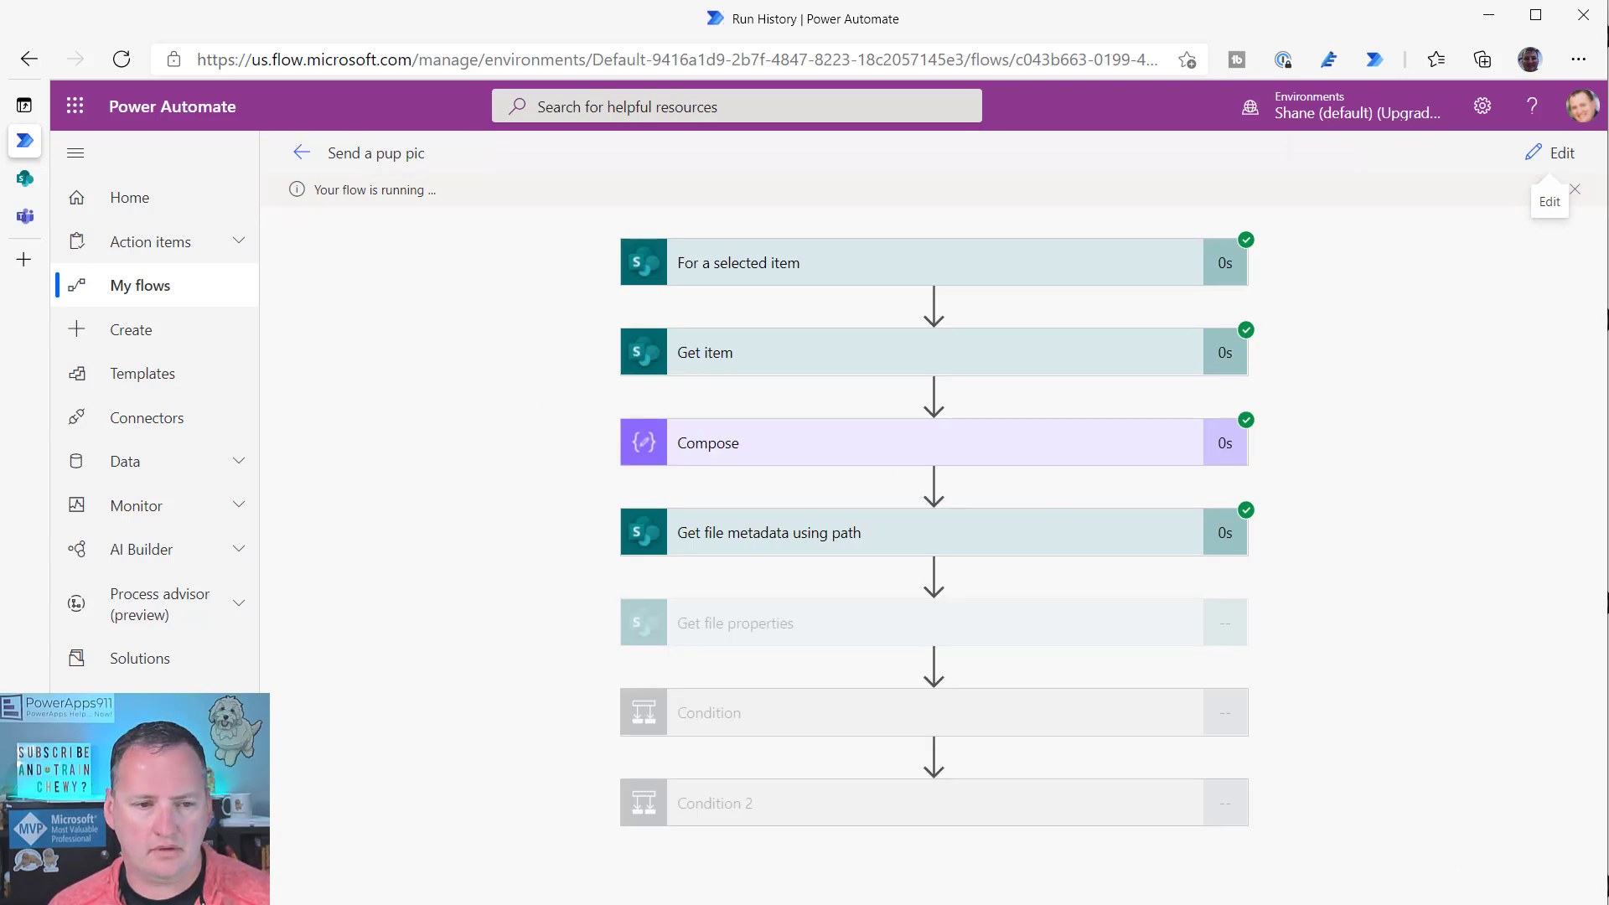
pyautogui.click(24, 216)
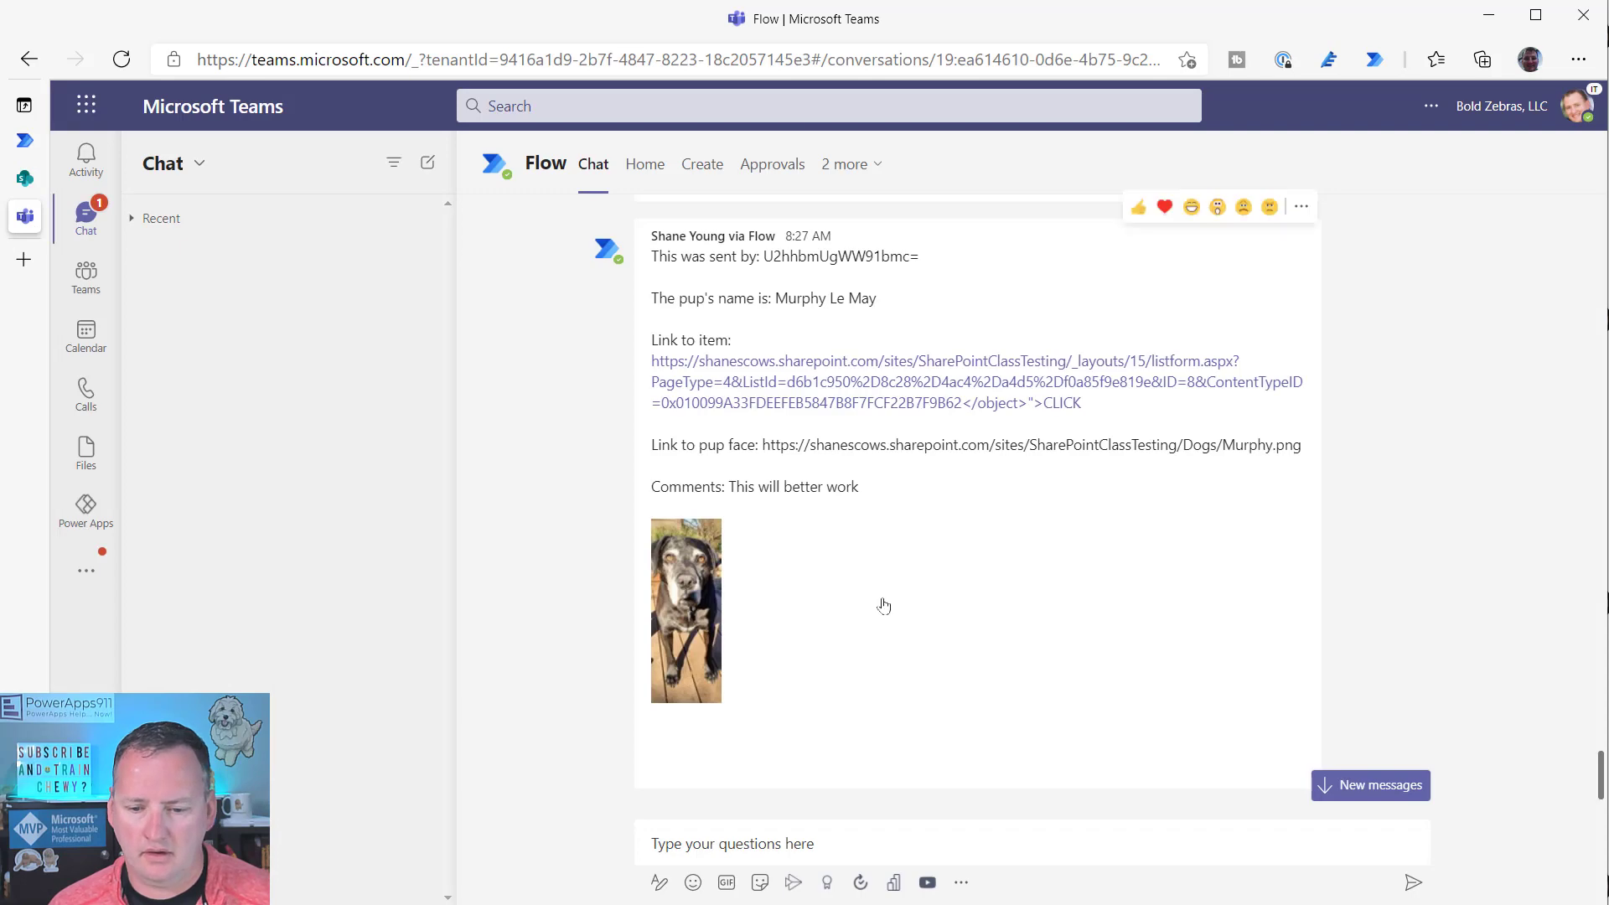
pyautogui.scroll(-10, 1039, 543)
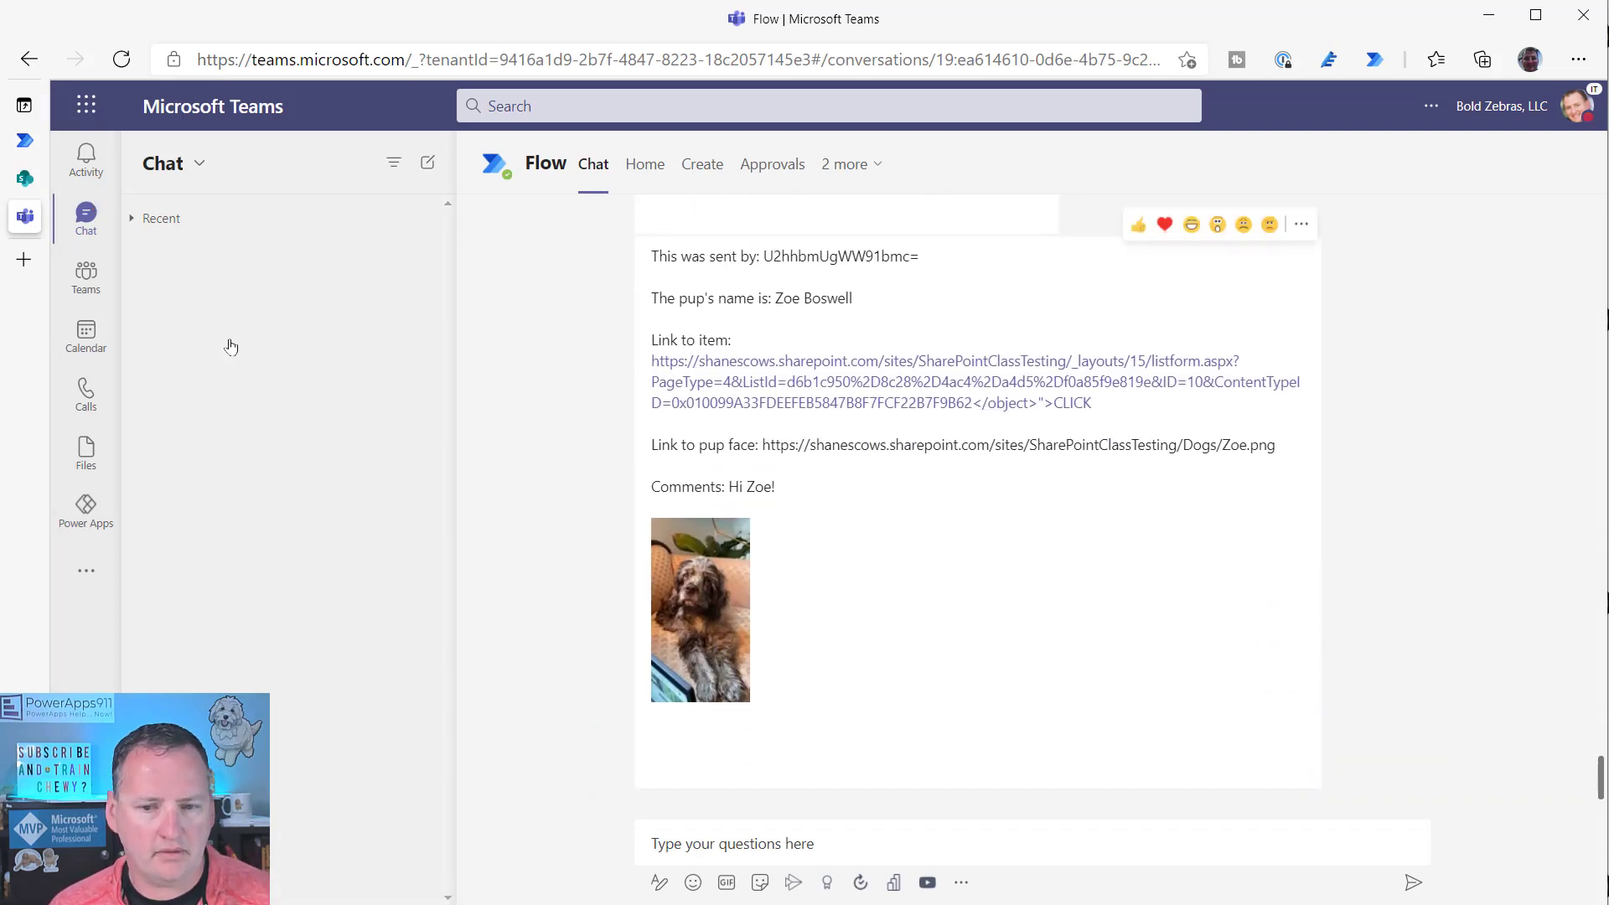
pyautogui.scroll(5, 625, 545)
pyautogui.scroll(-4, 561, 478)
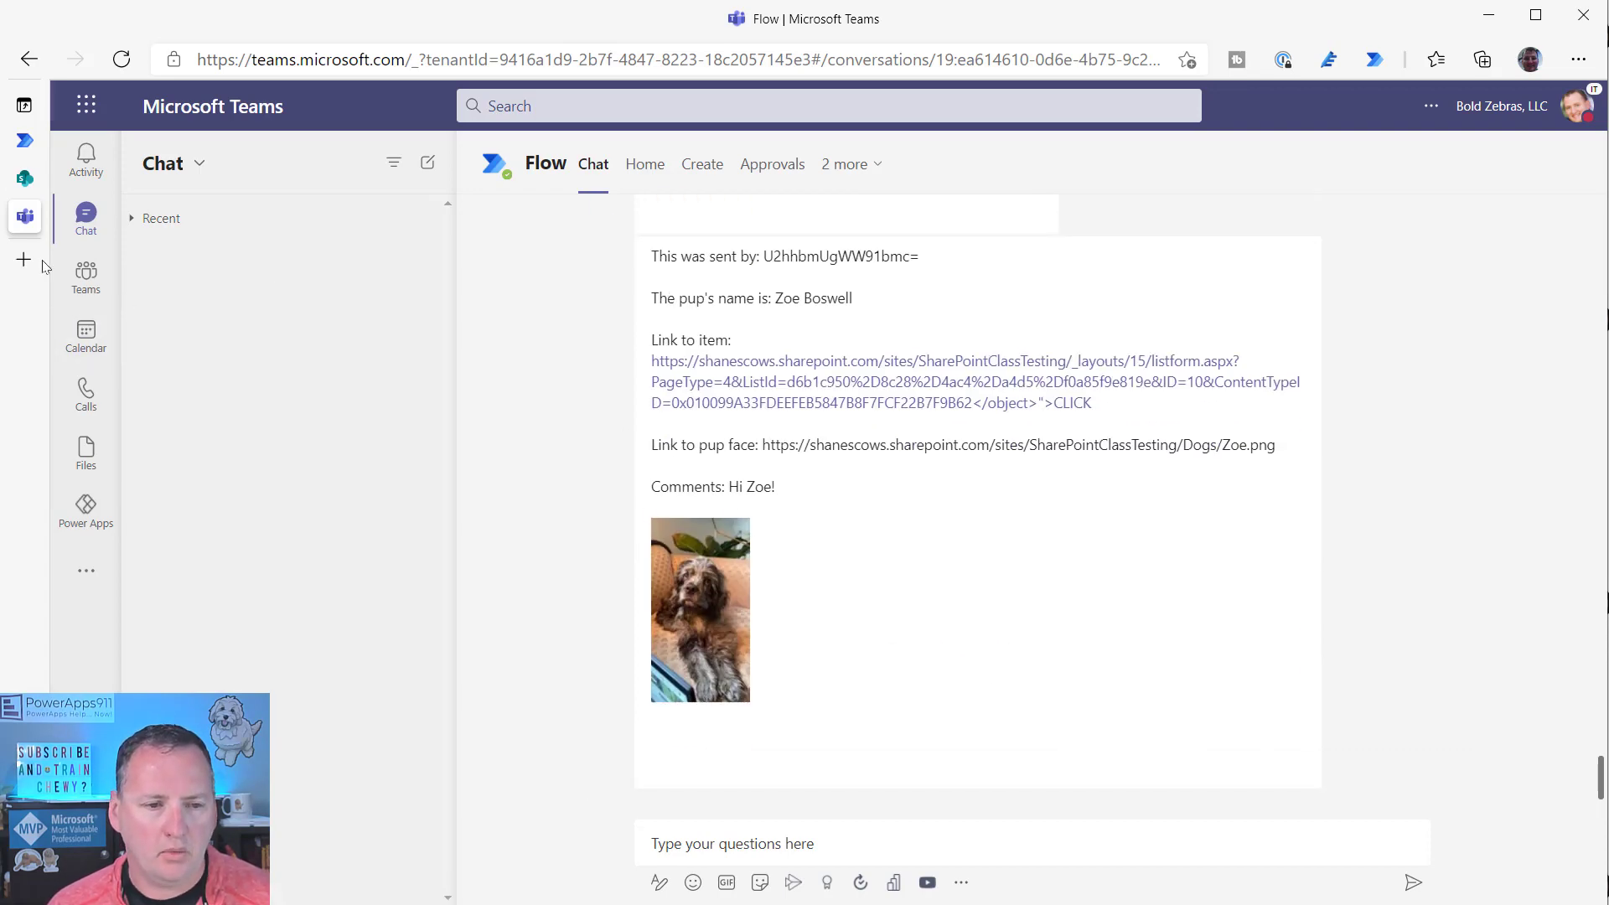
# - Switch back to Power Automate and reopen the Send a pup pic flow for editing
pyautogui.moveTo(26, 178)
pyautogui.click(82, 142)
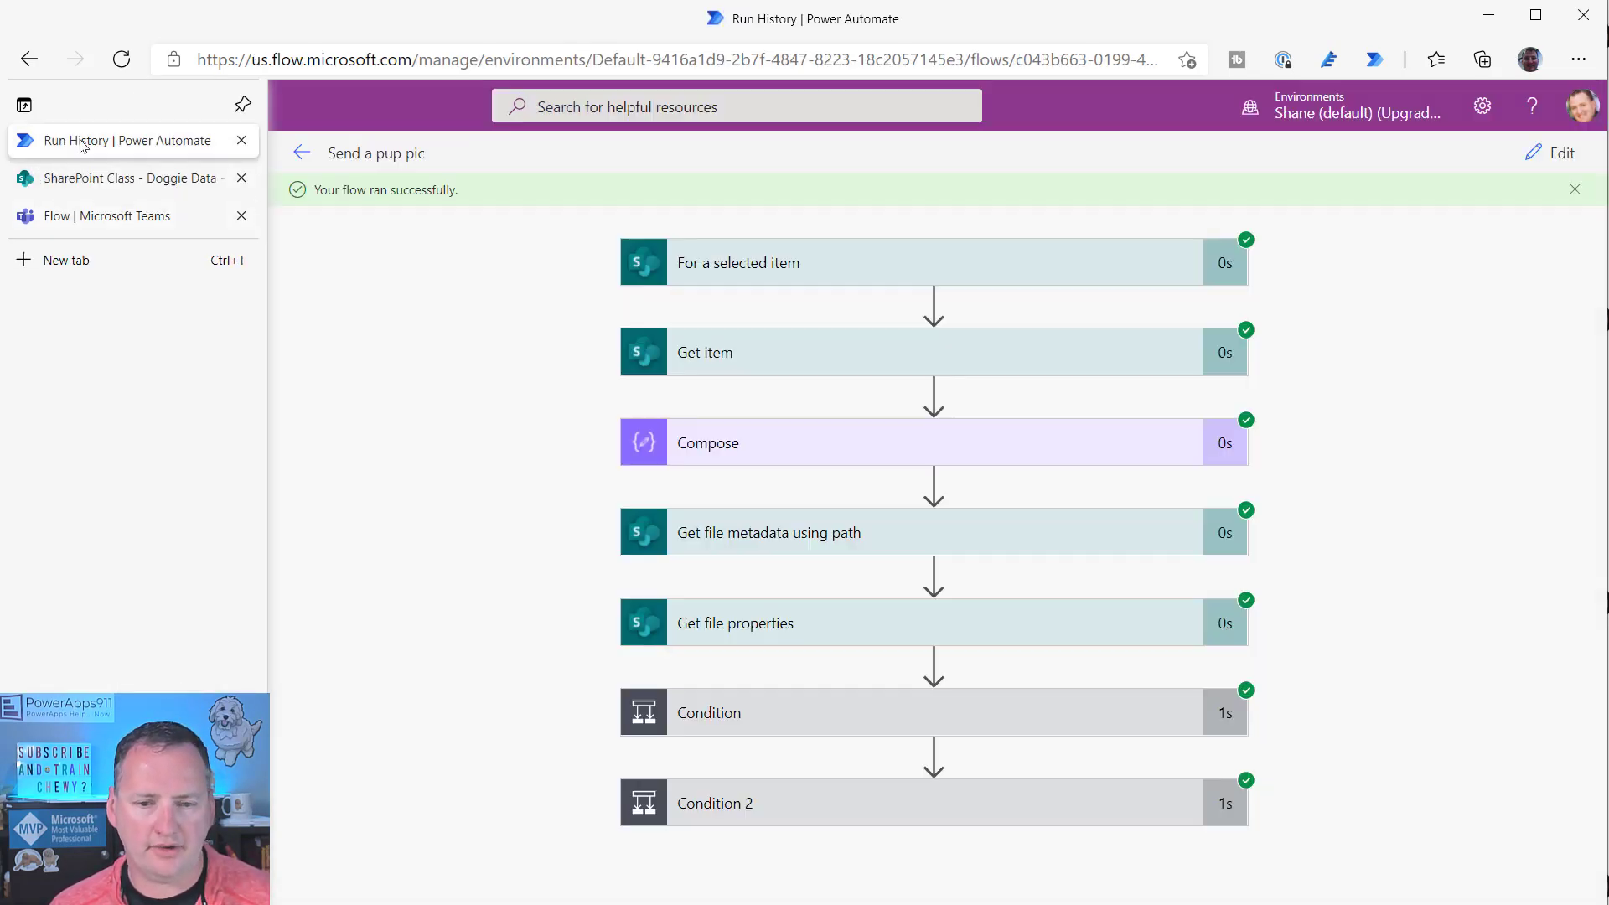
pyautogui.click(1550, 153)
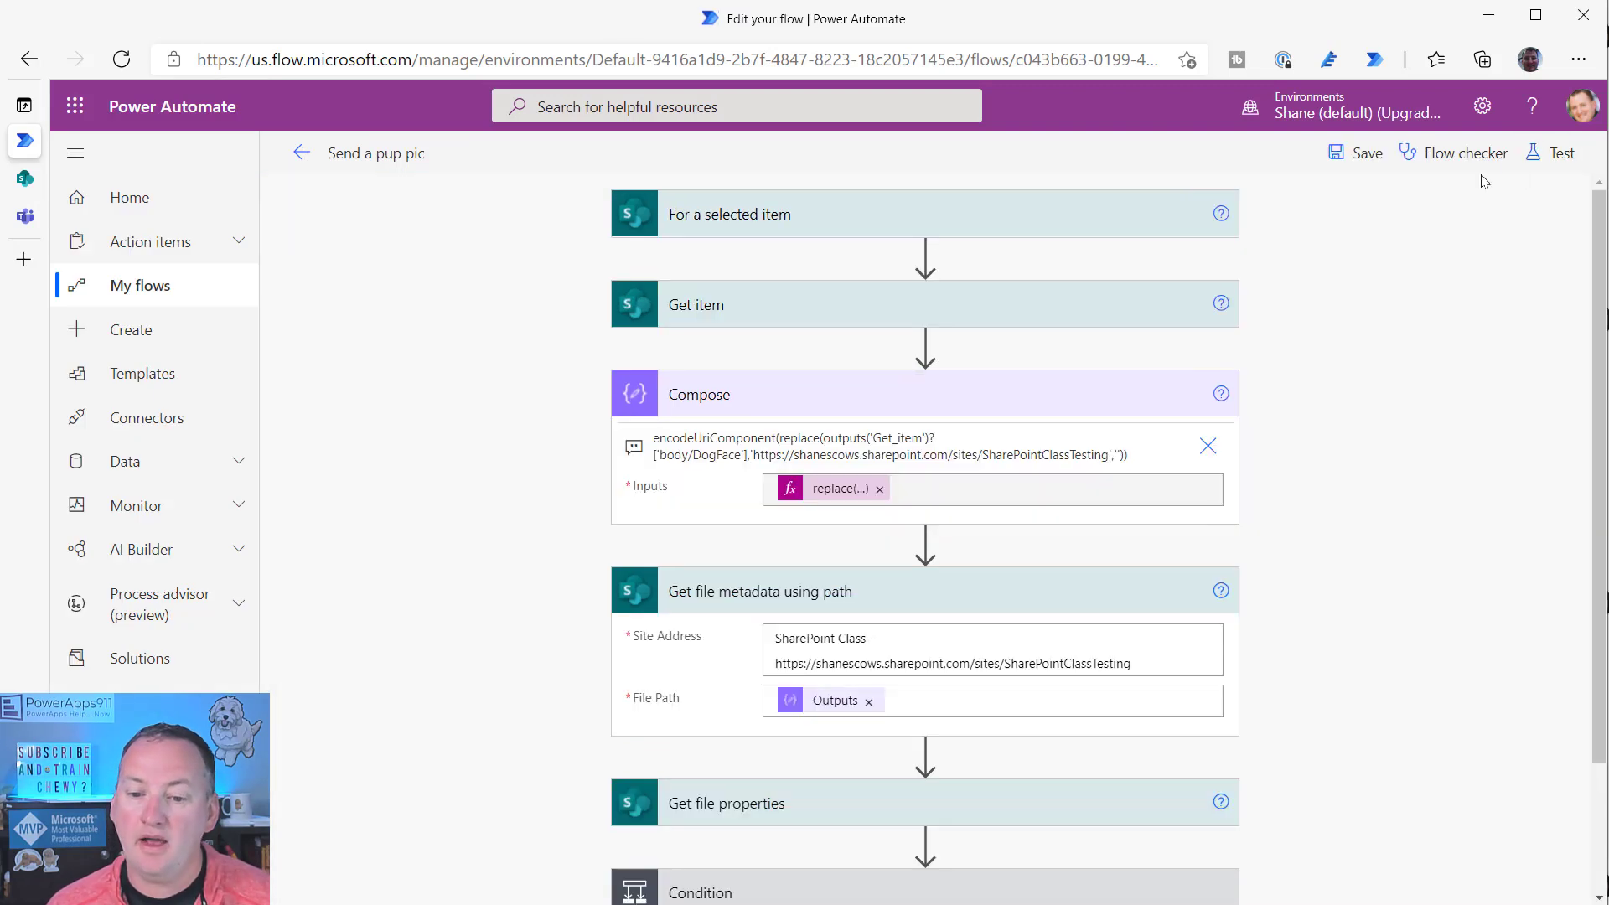
# - Review the Compose expression, then examine Compose and Get file metadata using path in the latest Send a pup pic run
pyautogui.scroll(-2, 854, 519)
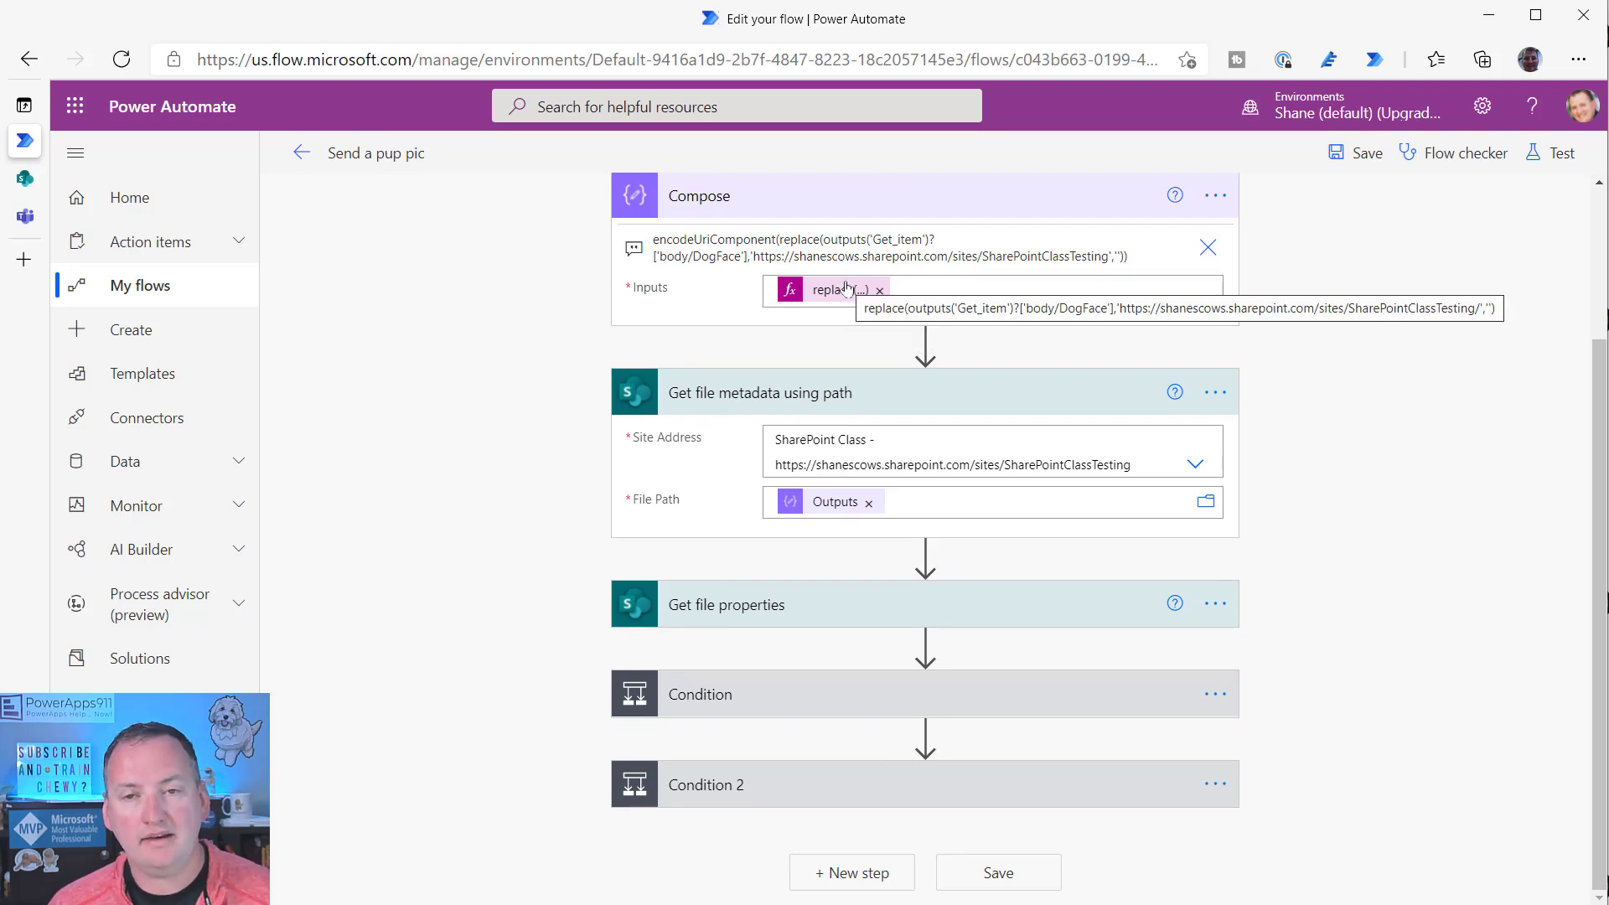
pyautogui.click(289, 154)
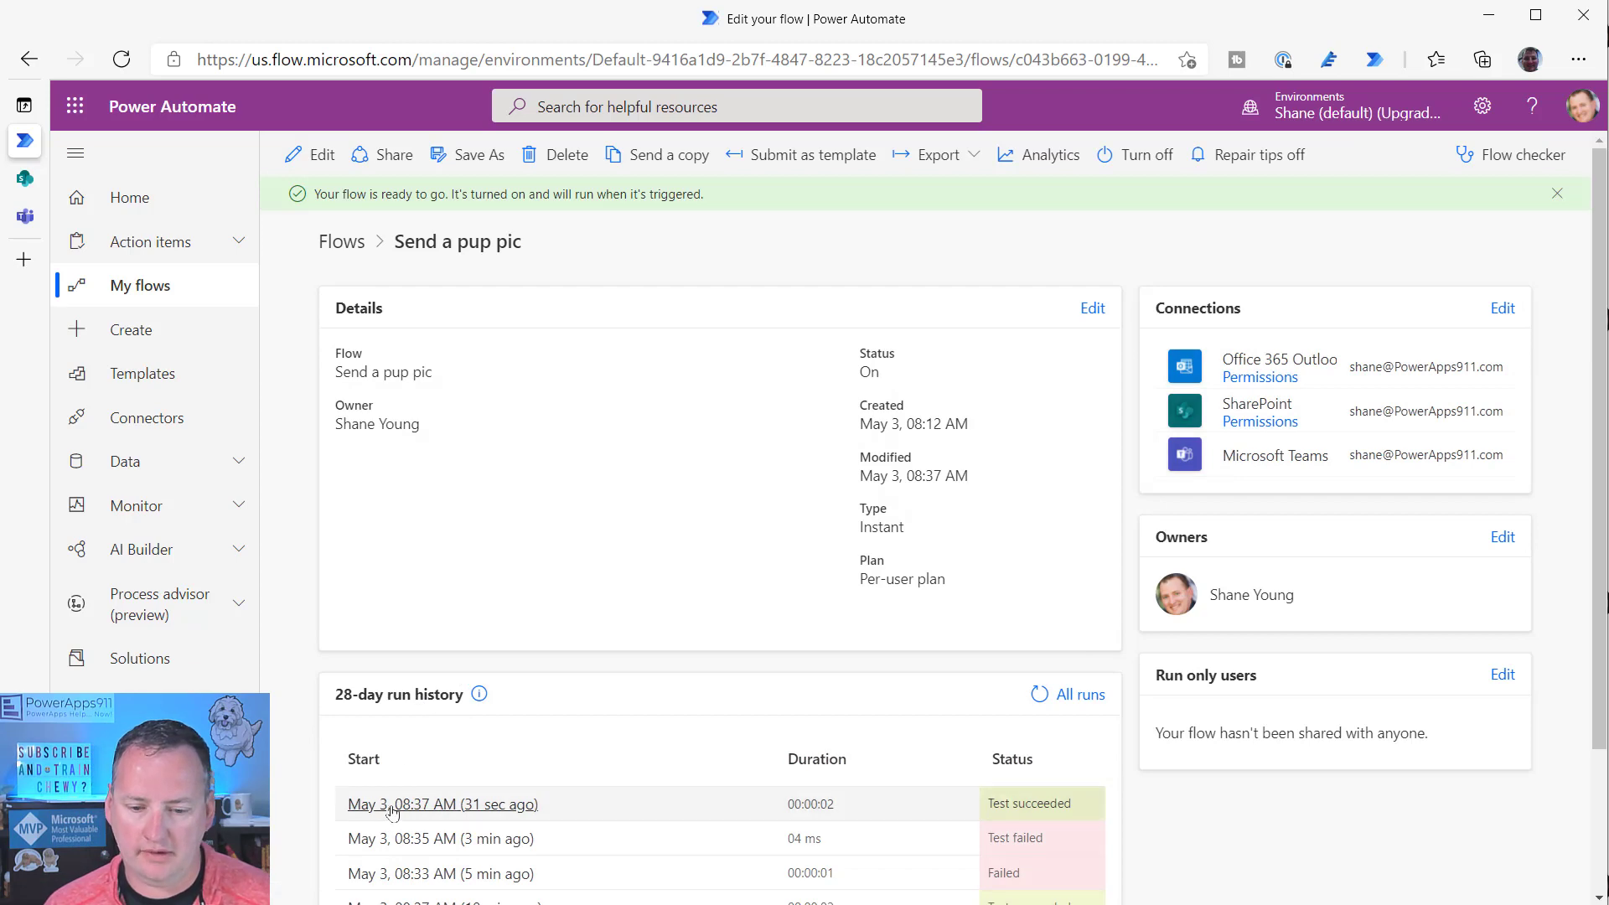
pyautogui.click(392, 805)
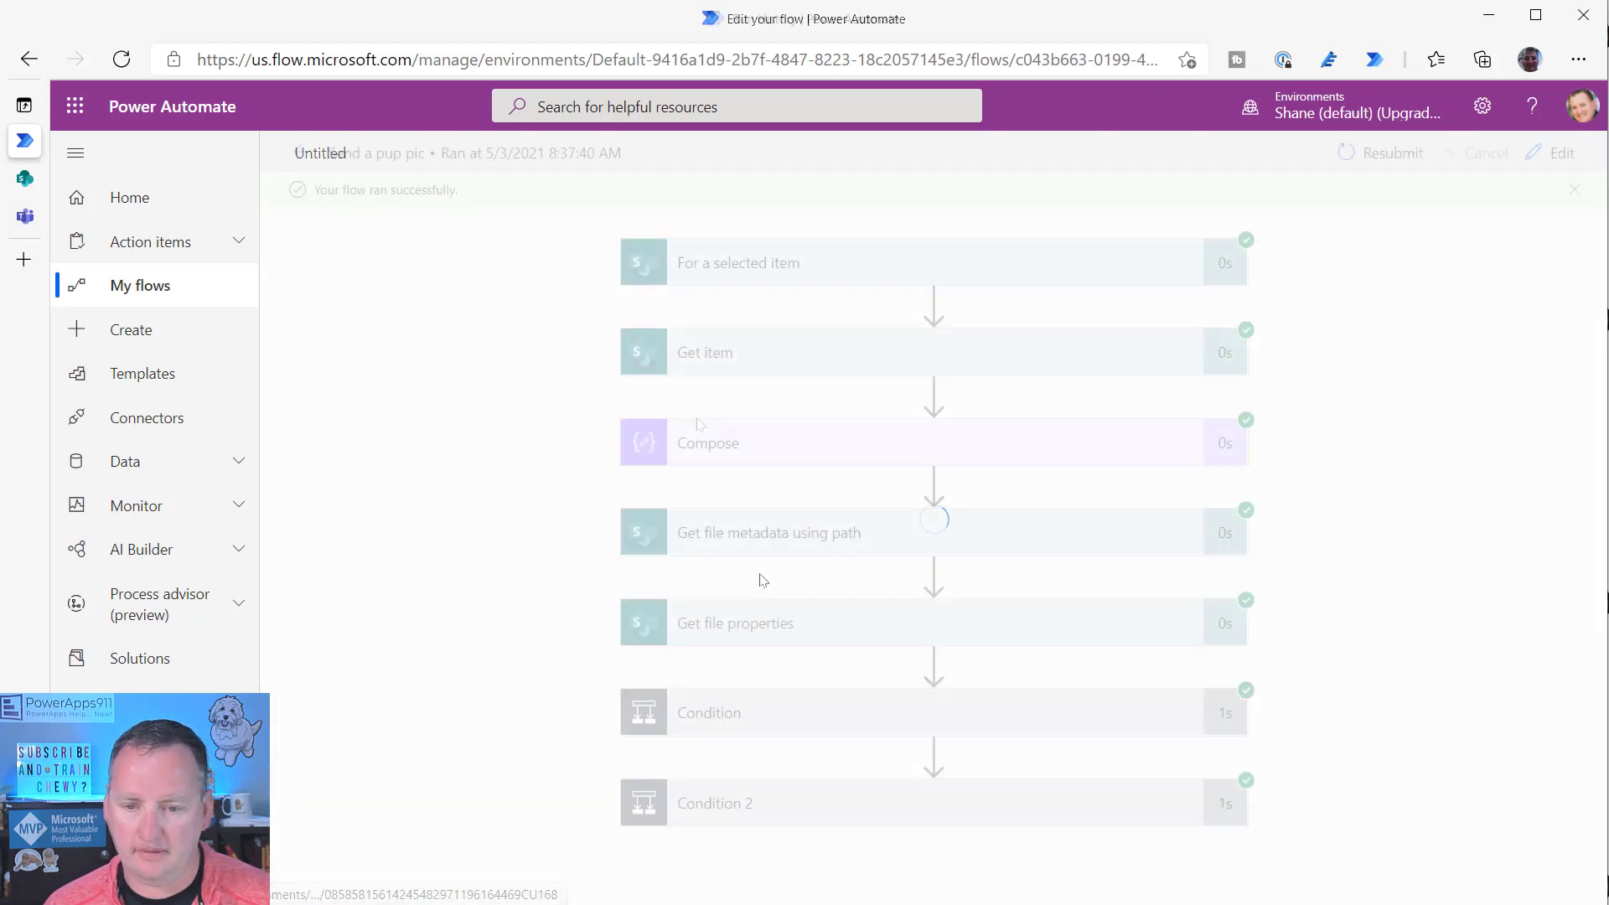
pyautogui.click(819, 449)
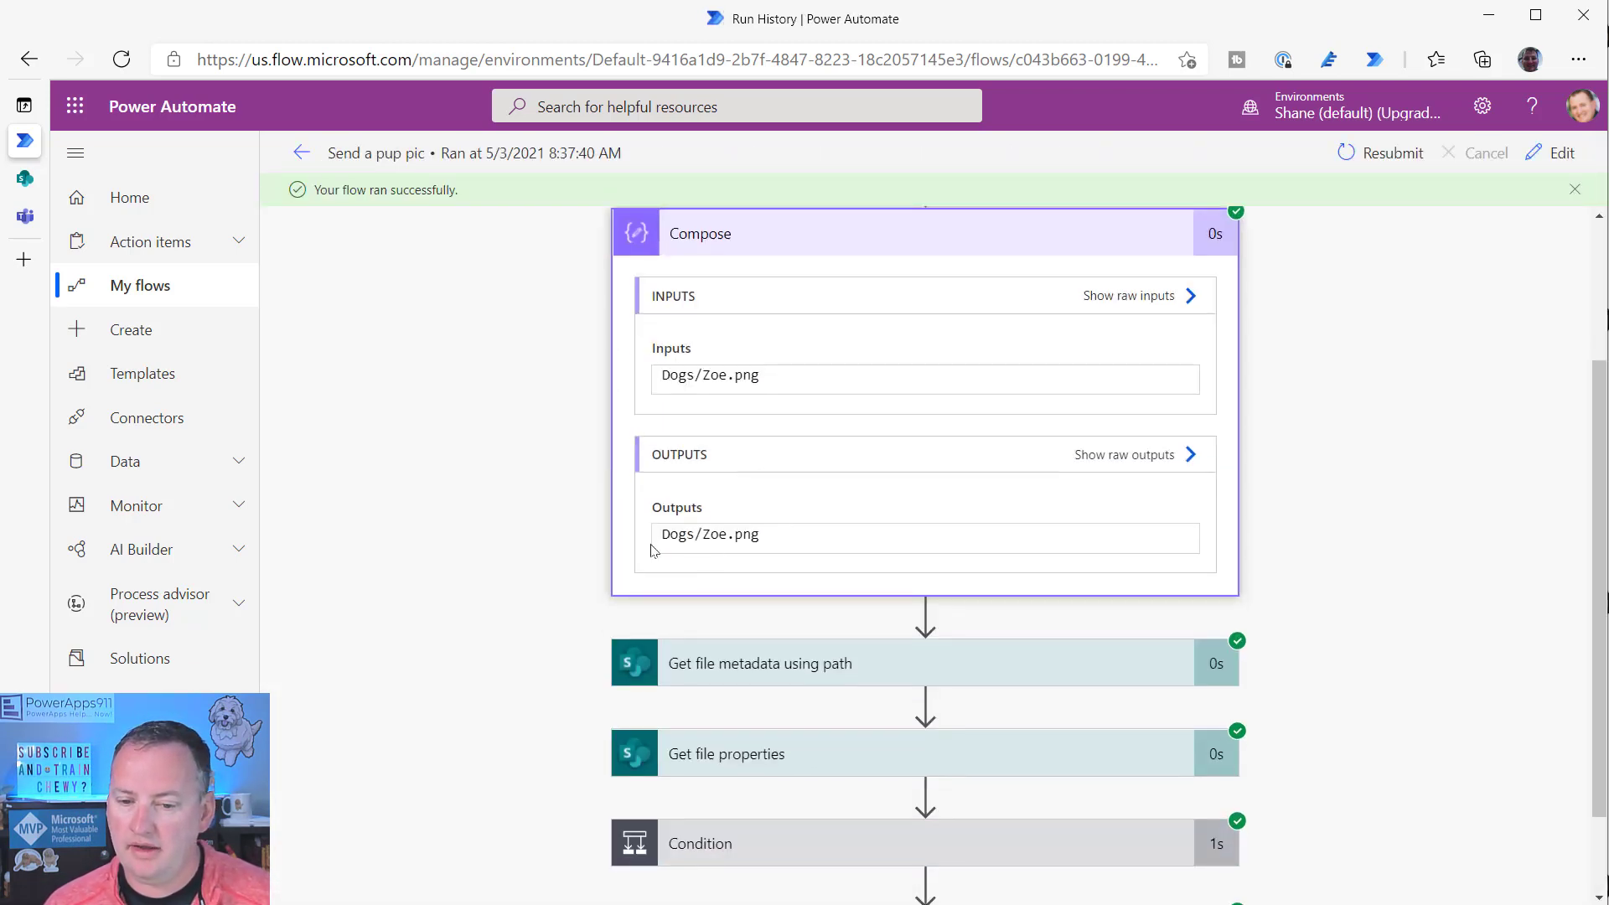
pyautogui.click(911, 660)
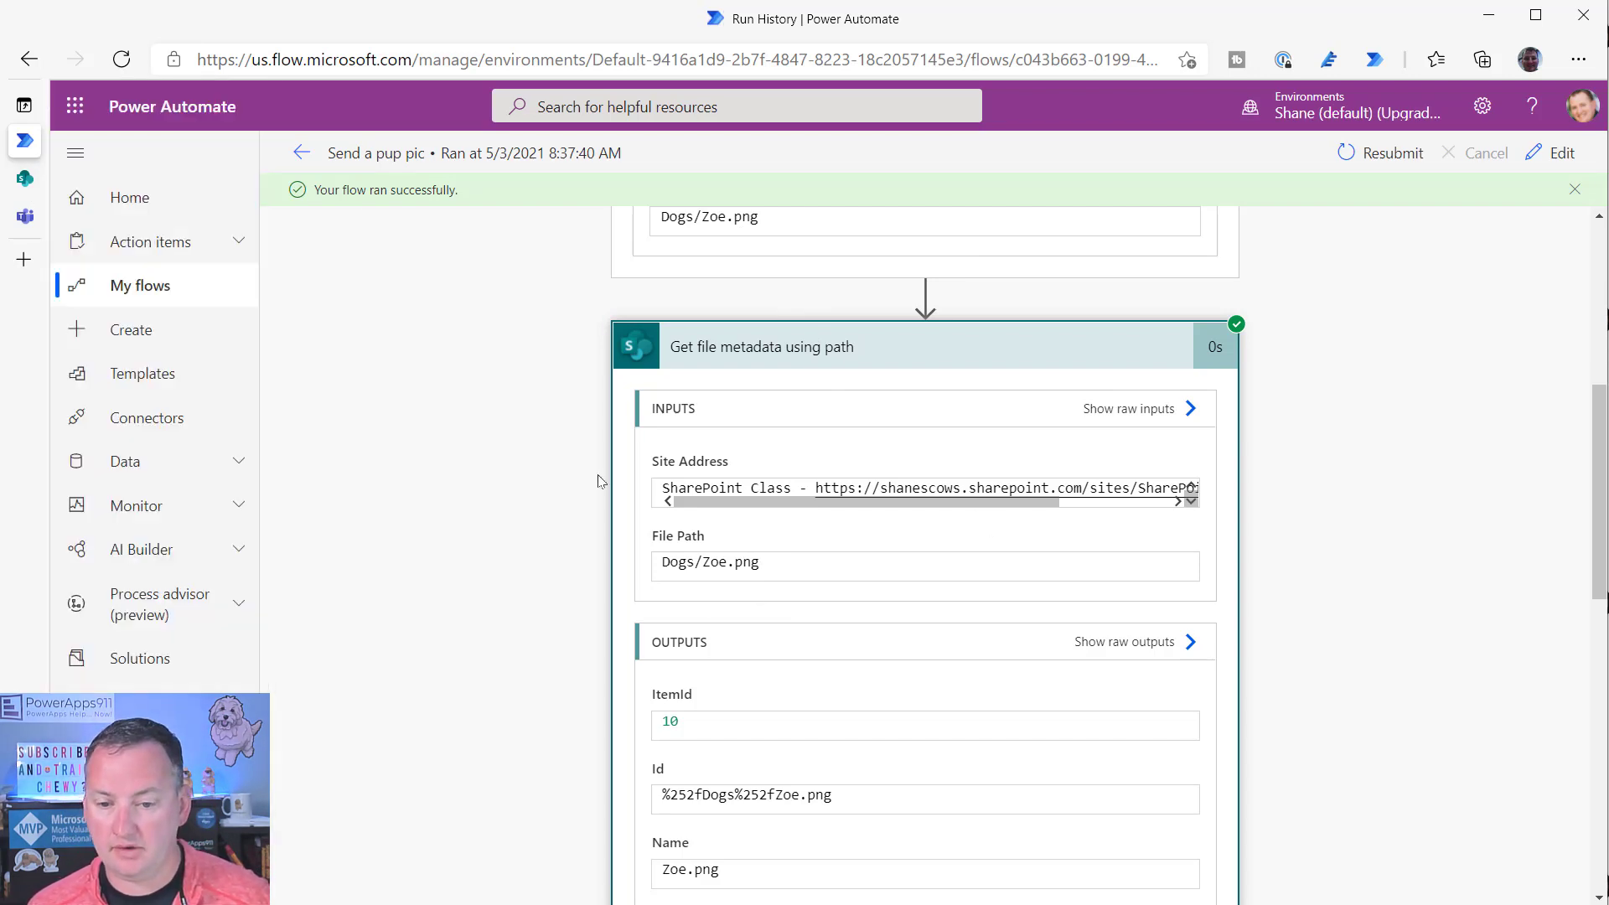
pyautogui.click(1020, 361)
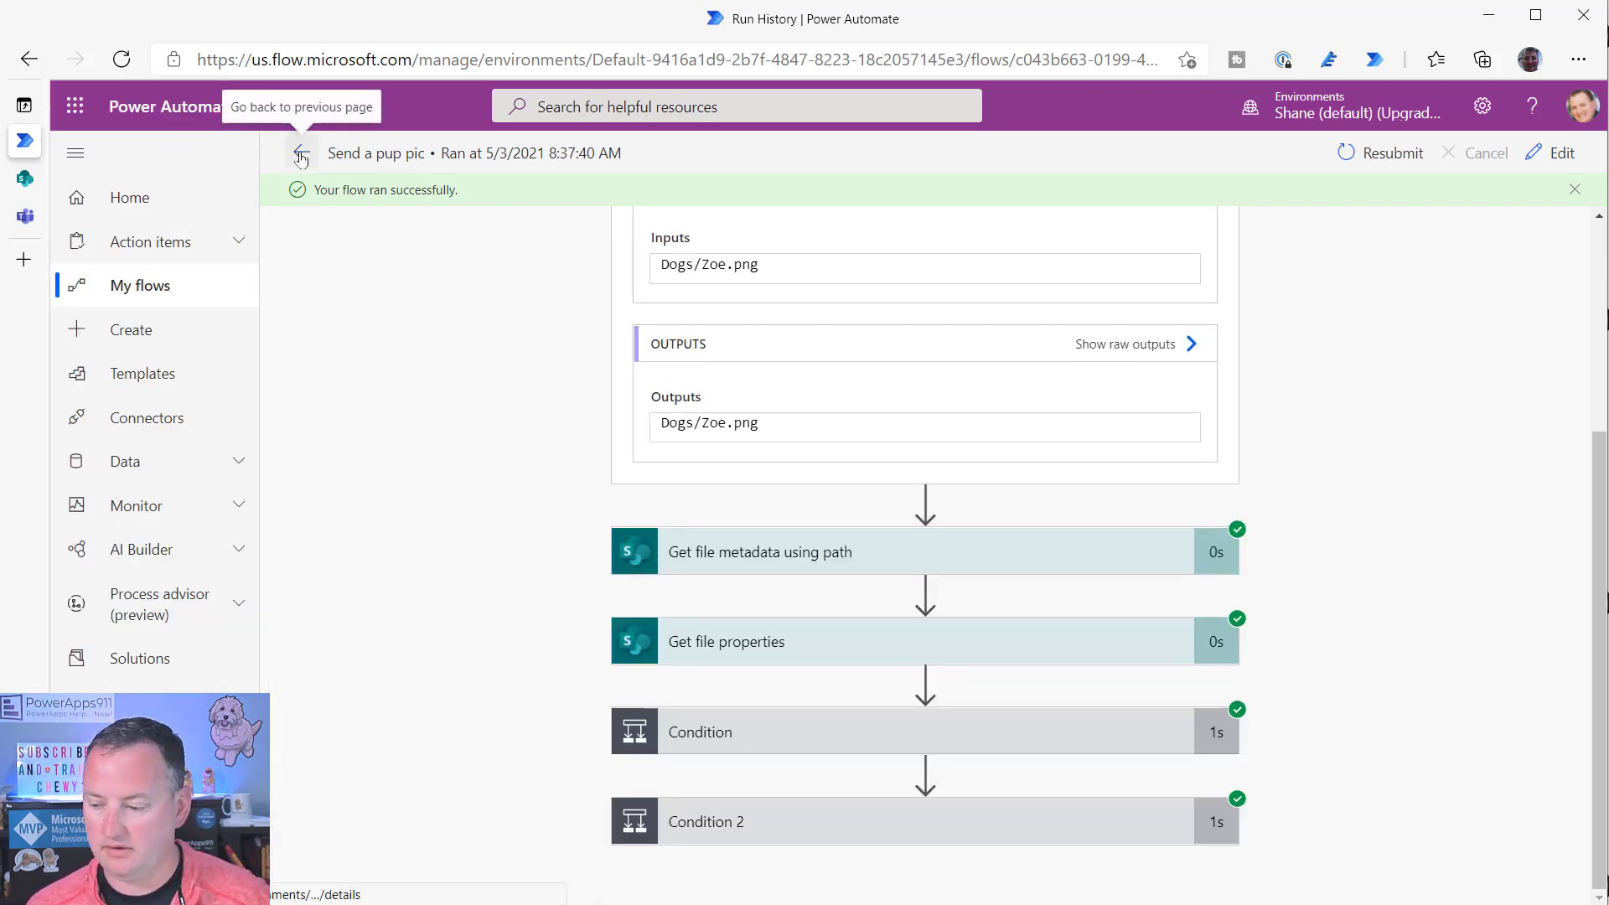
pyautogui.click(301, 154)
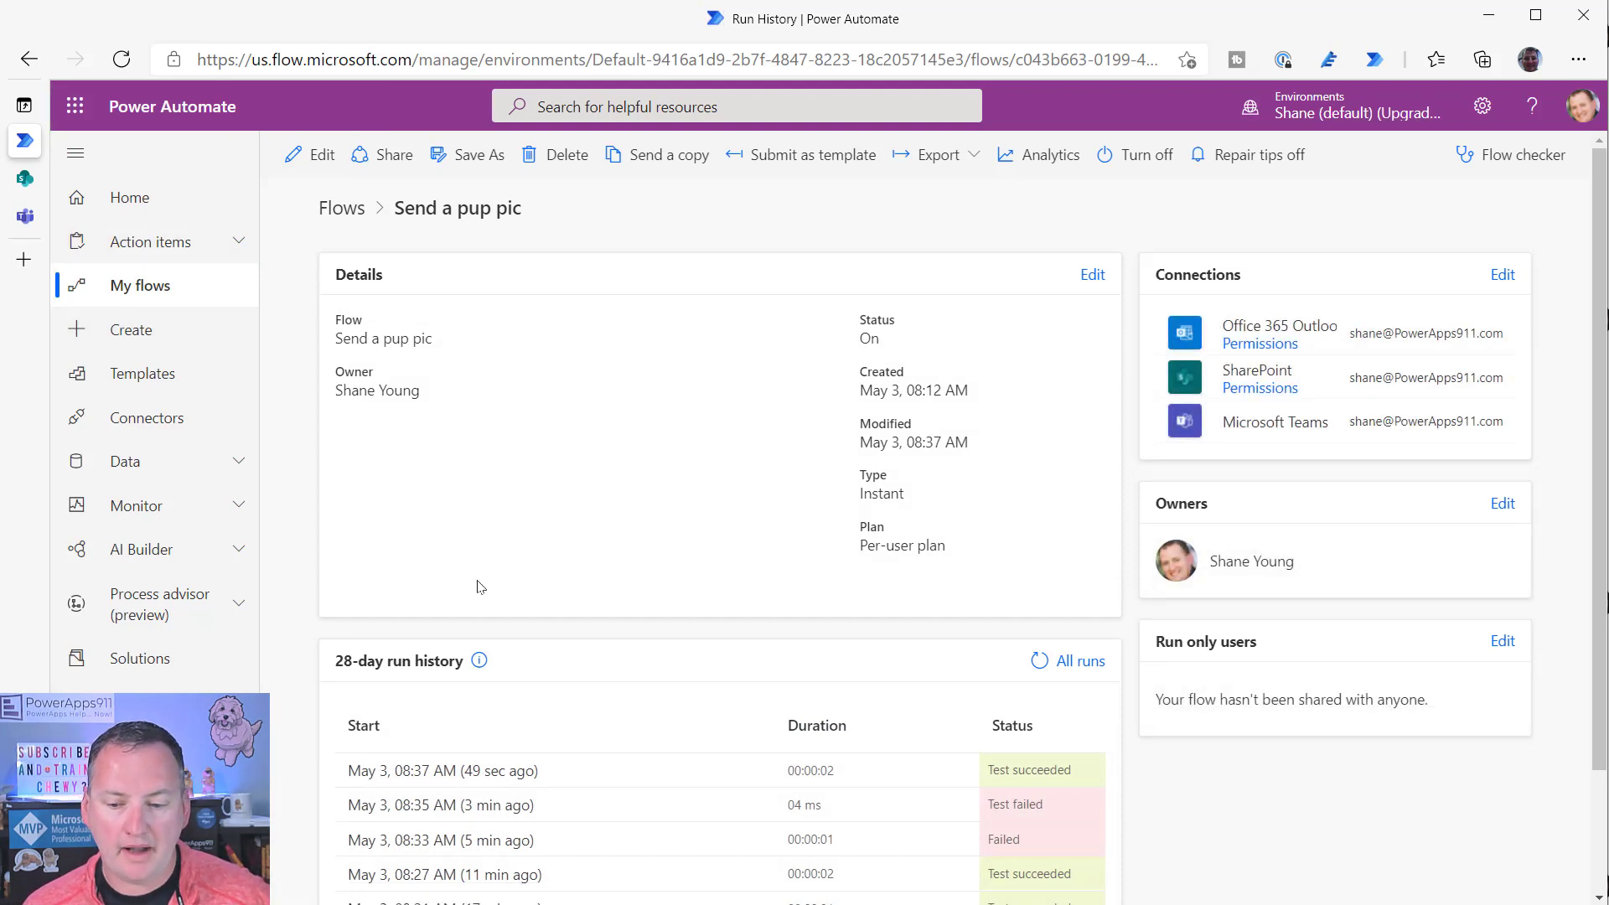
# - Open the Practice Item flow's latest run and examine its Get file metadata and Compose inputs and outputs for comparison
pyautogui.scroll(-2, 402, 553)
pyautogui.moveTo(186, 289)
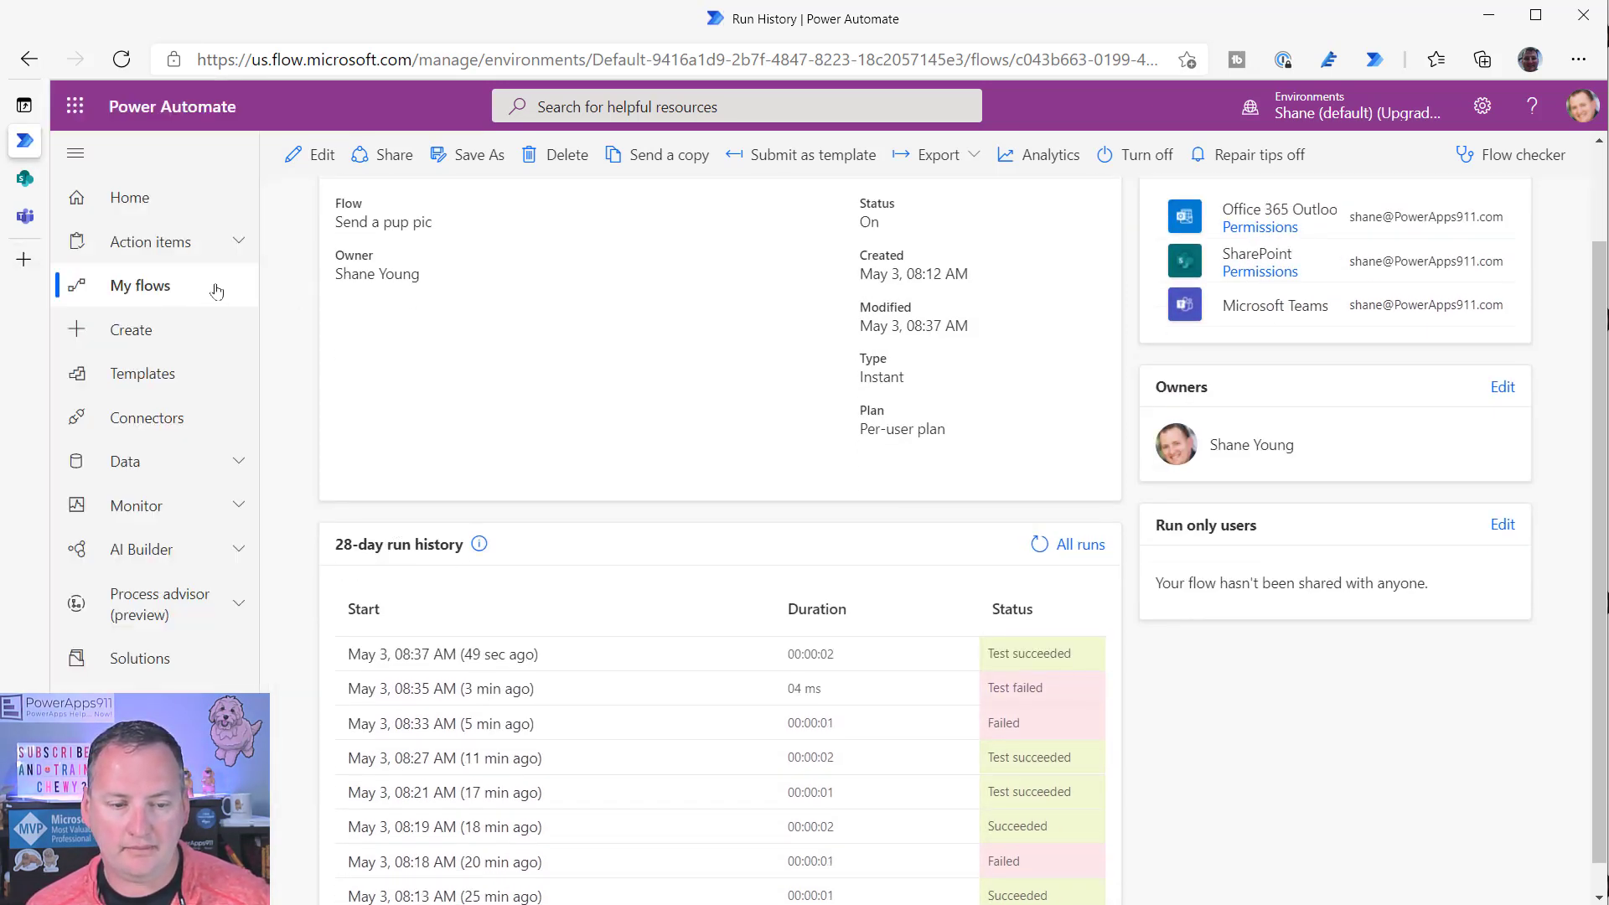
pyautogui.click(144, 286)
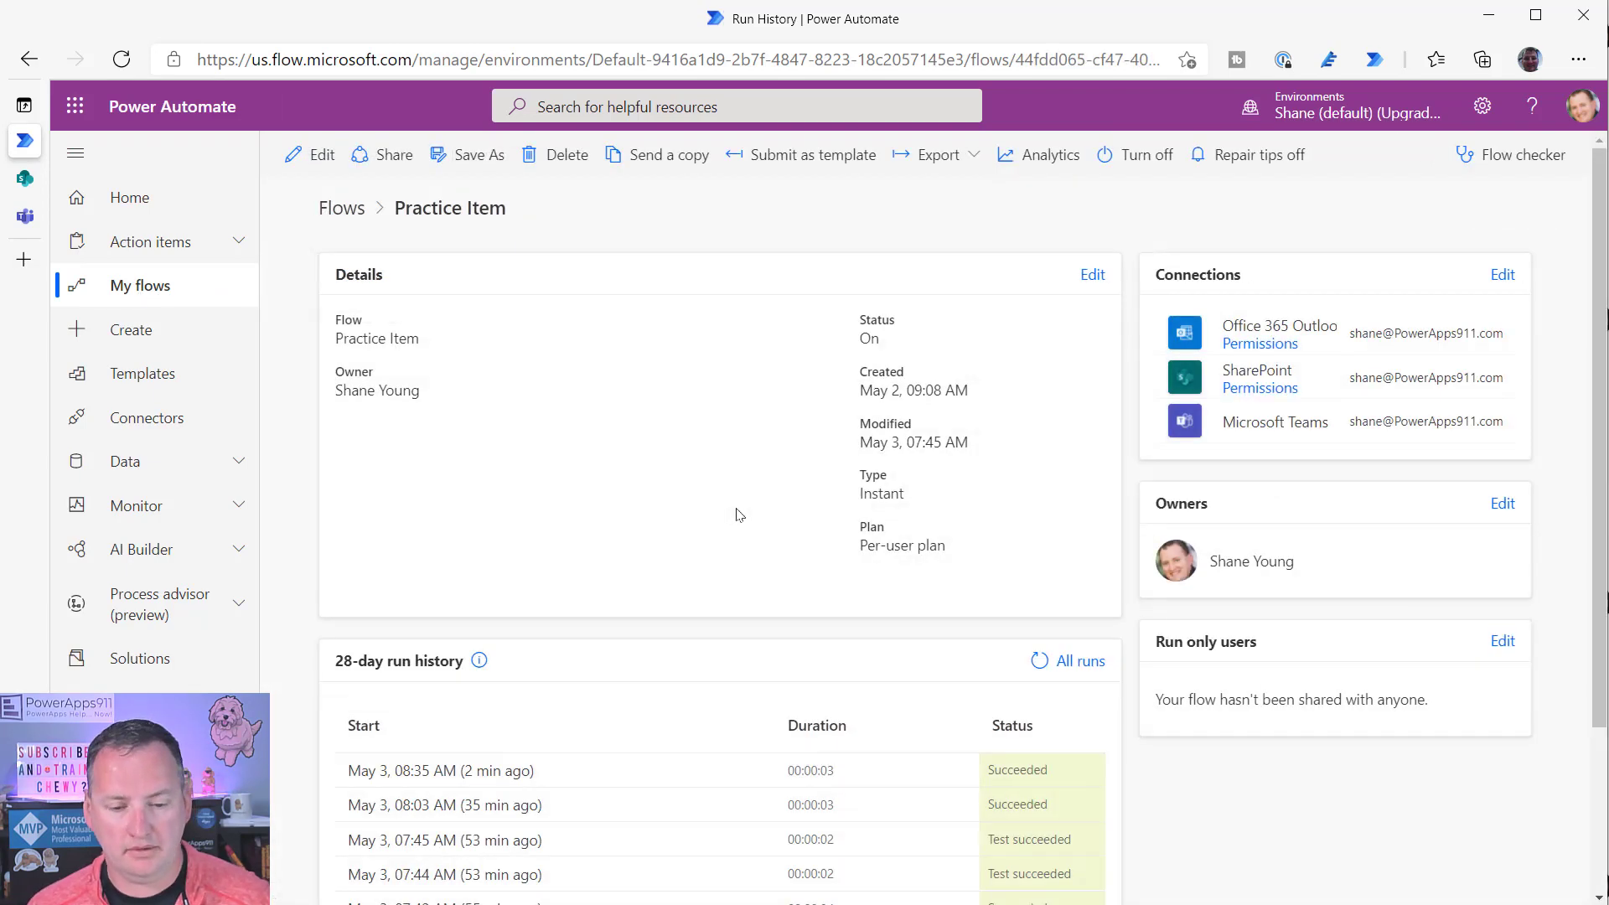
pyautogui.click(463, 771)
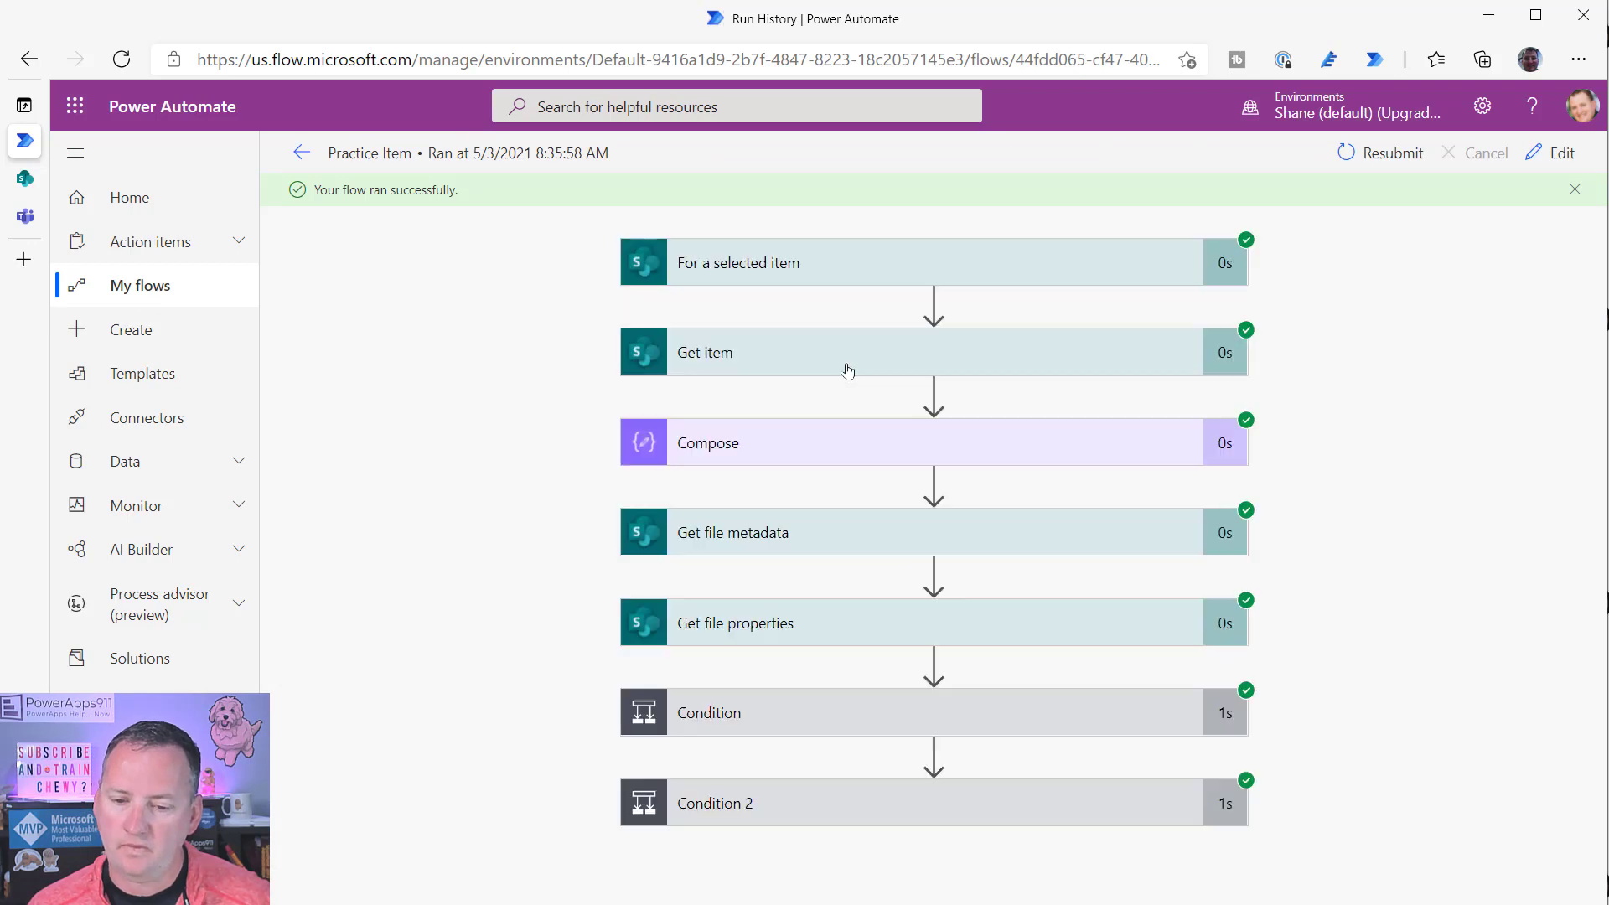
pyautogui.click(947, 524)
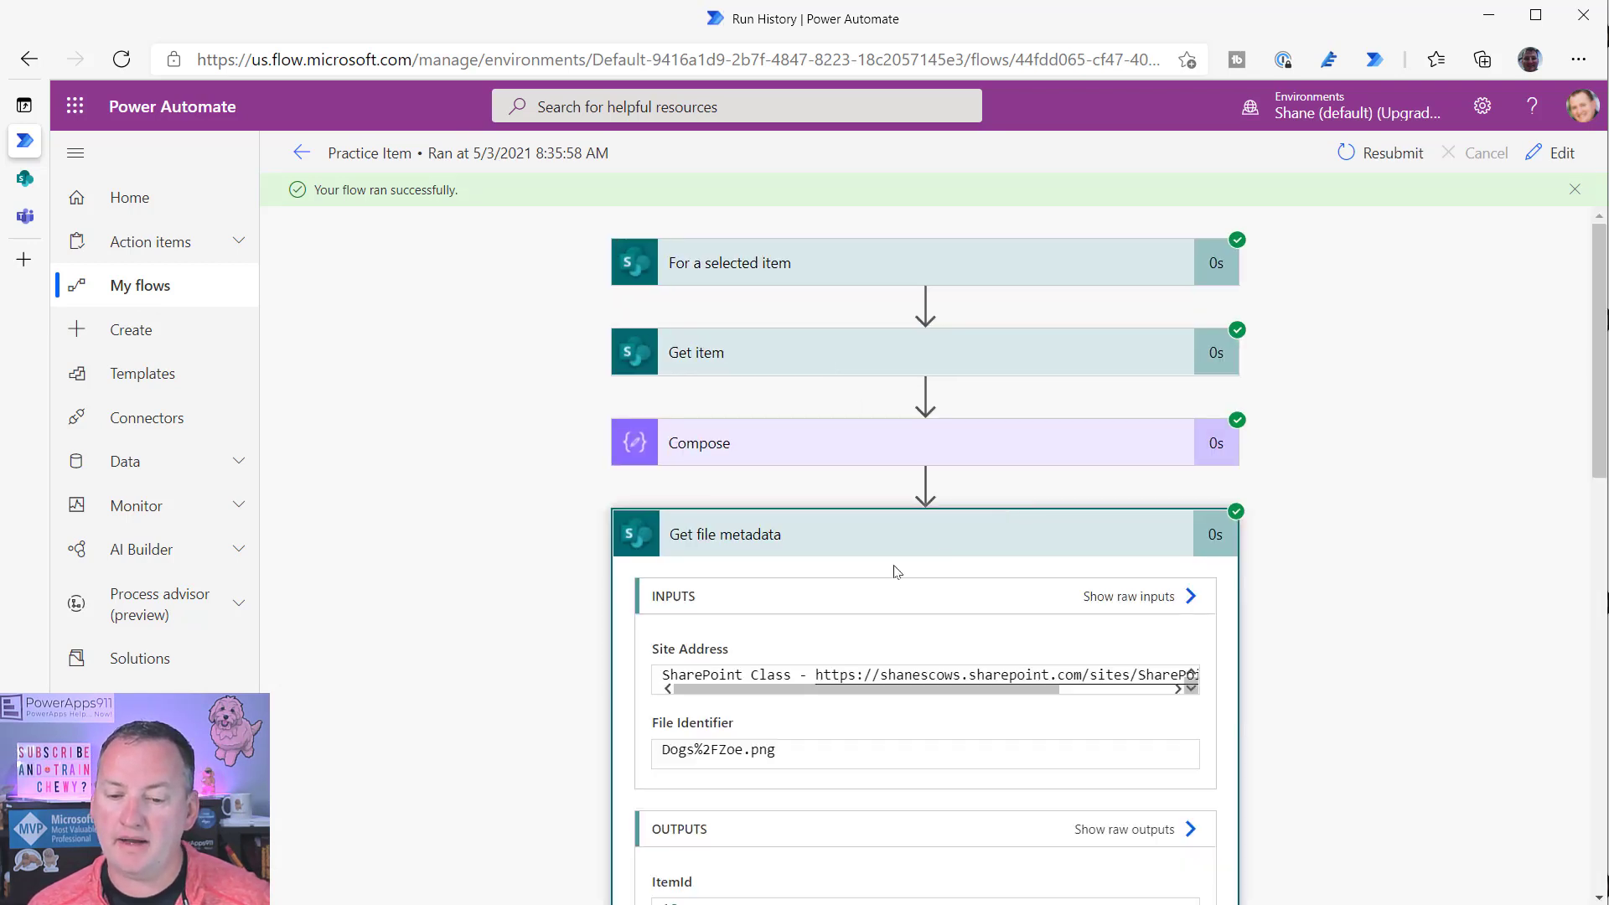
pyautogui.scroll(-1, 1048, 549)
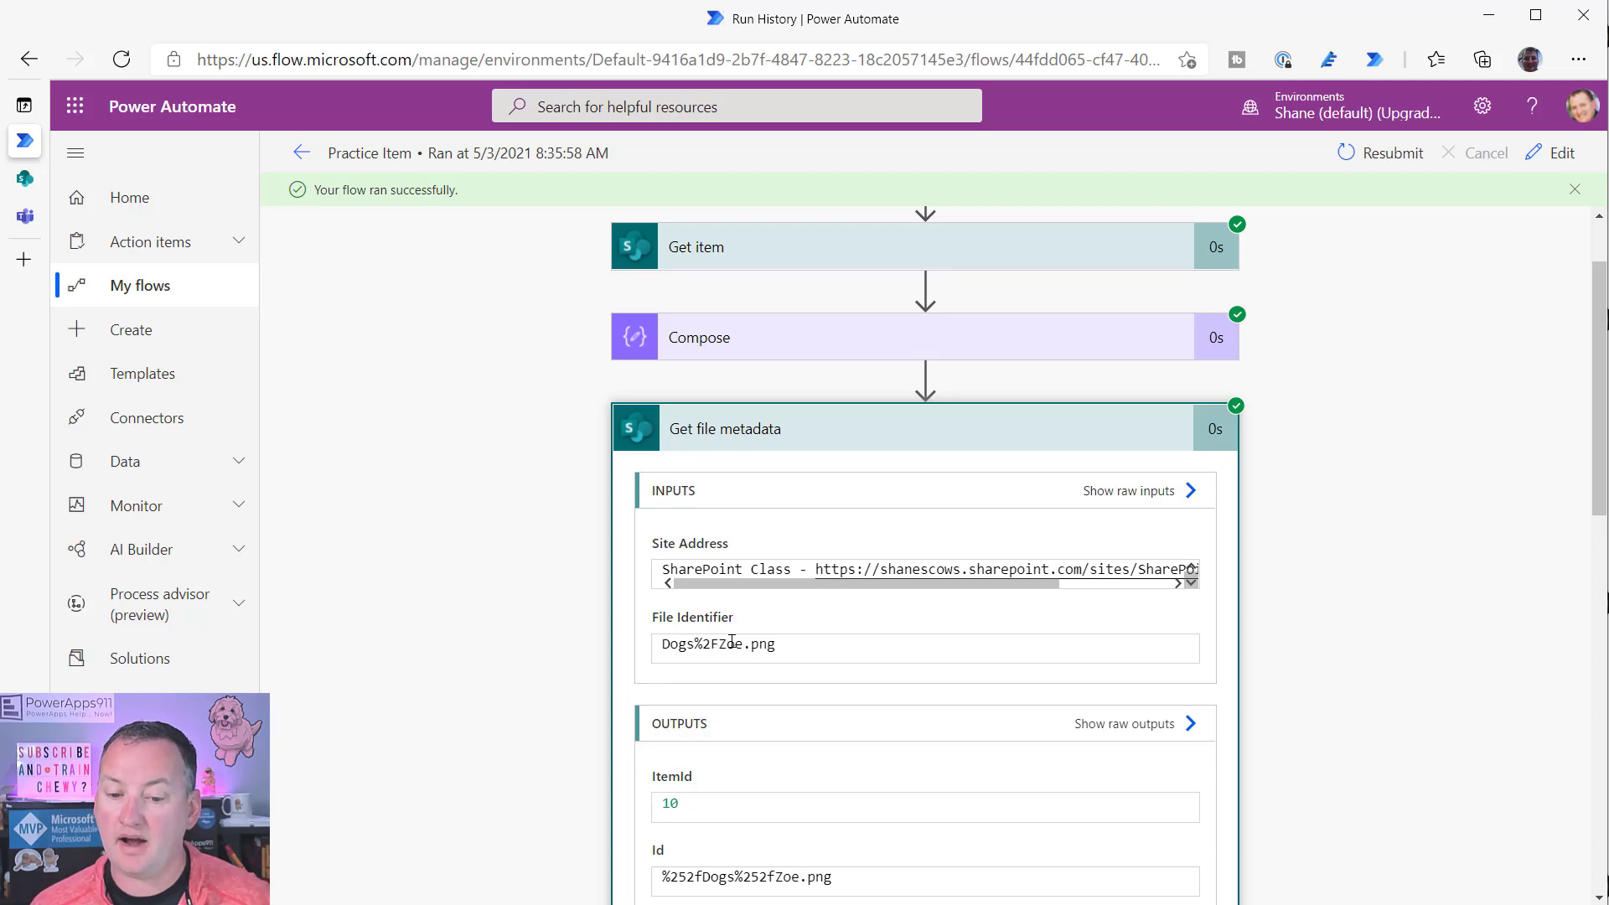
pyautogui.click(852, 350)
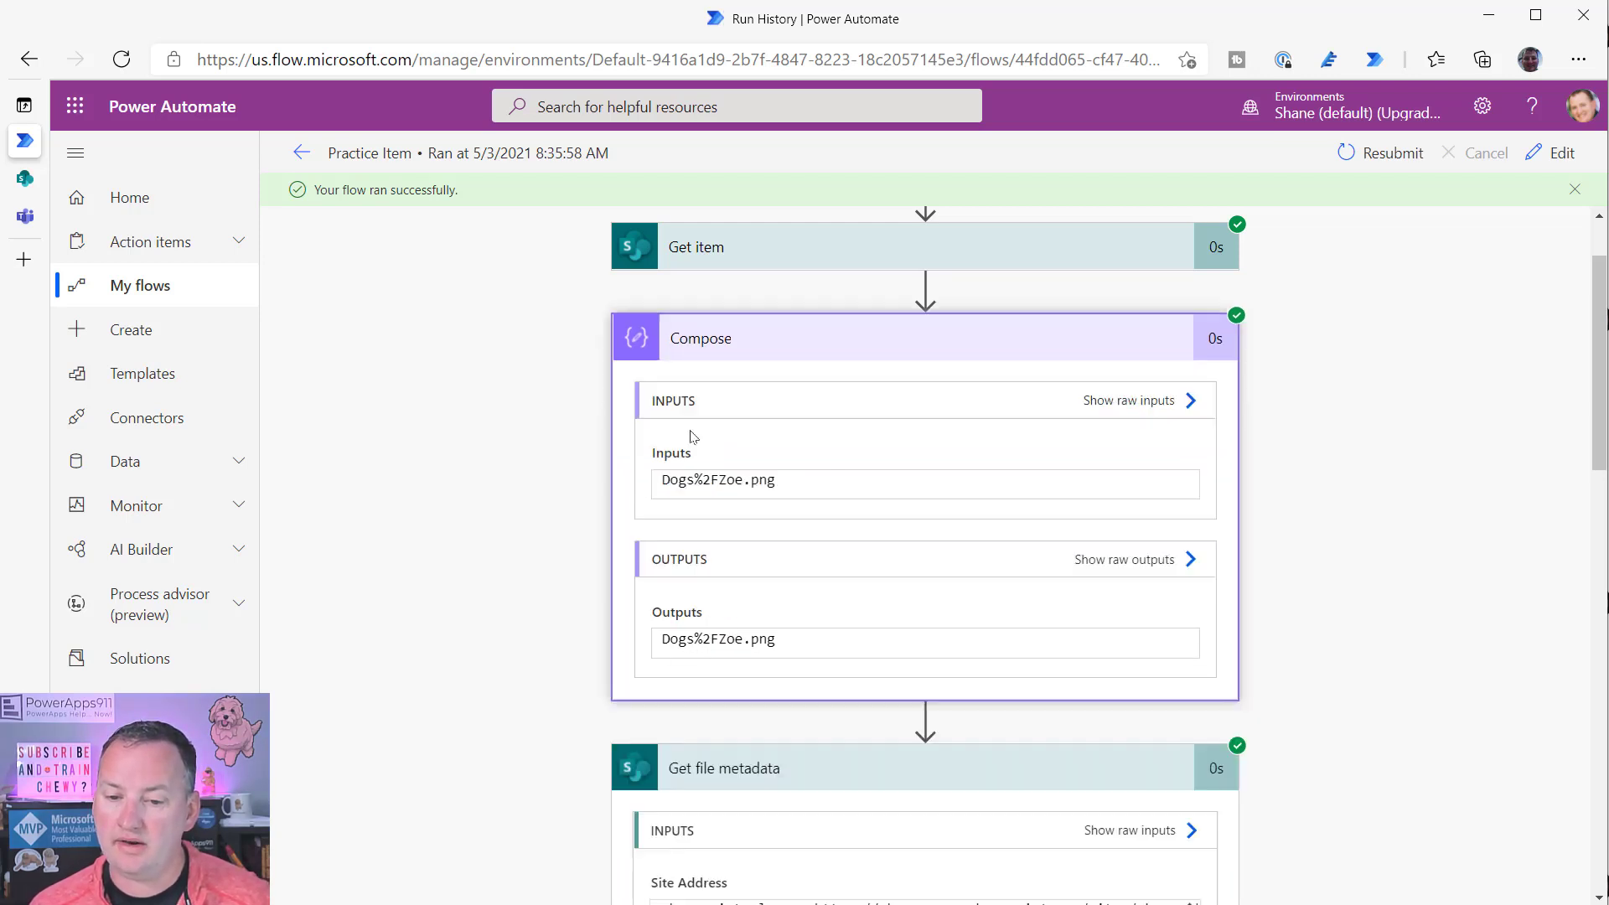
# - Open Practice Item for editing to inspect its Compose expression, and check the newest Flow chat message in Microsoft Teams
pyautogui.click(1556, 152)
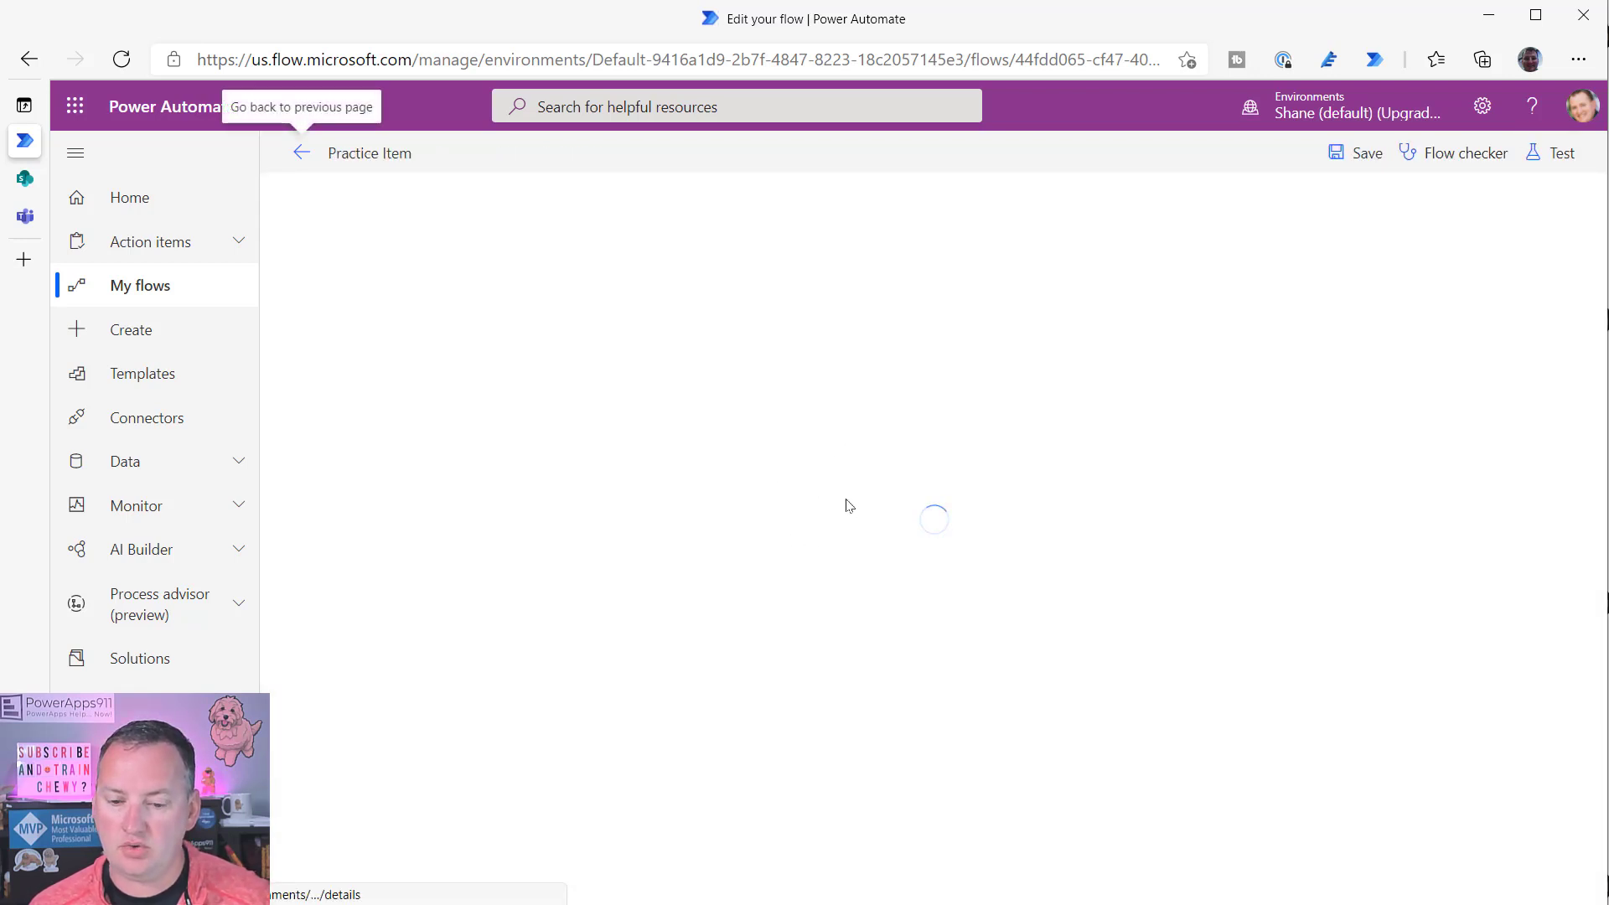
pyautogui.click(855, 402)
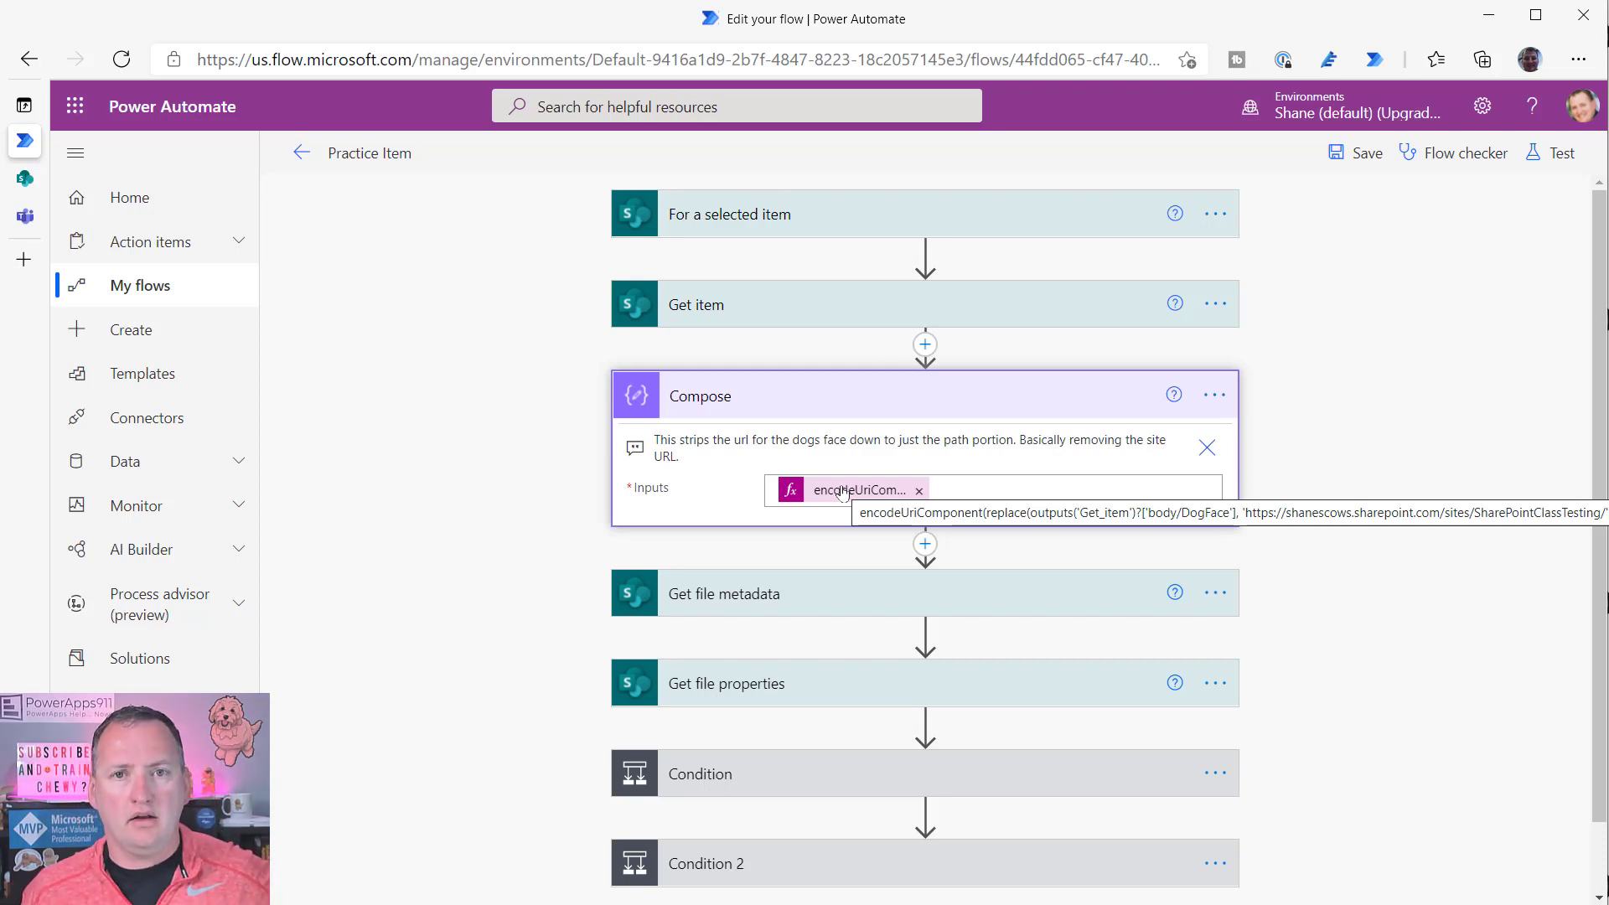
pyautogui.click(837, 391)
pyautogui.click(24, 216)
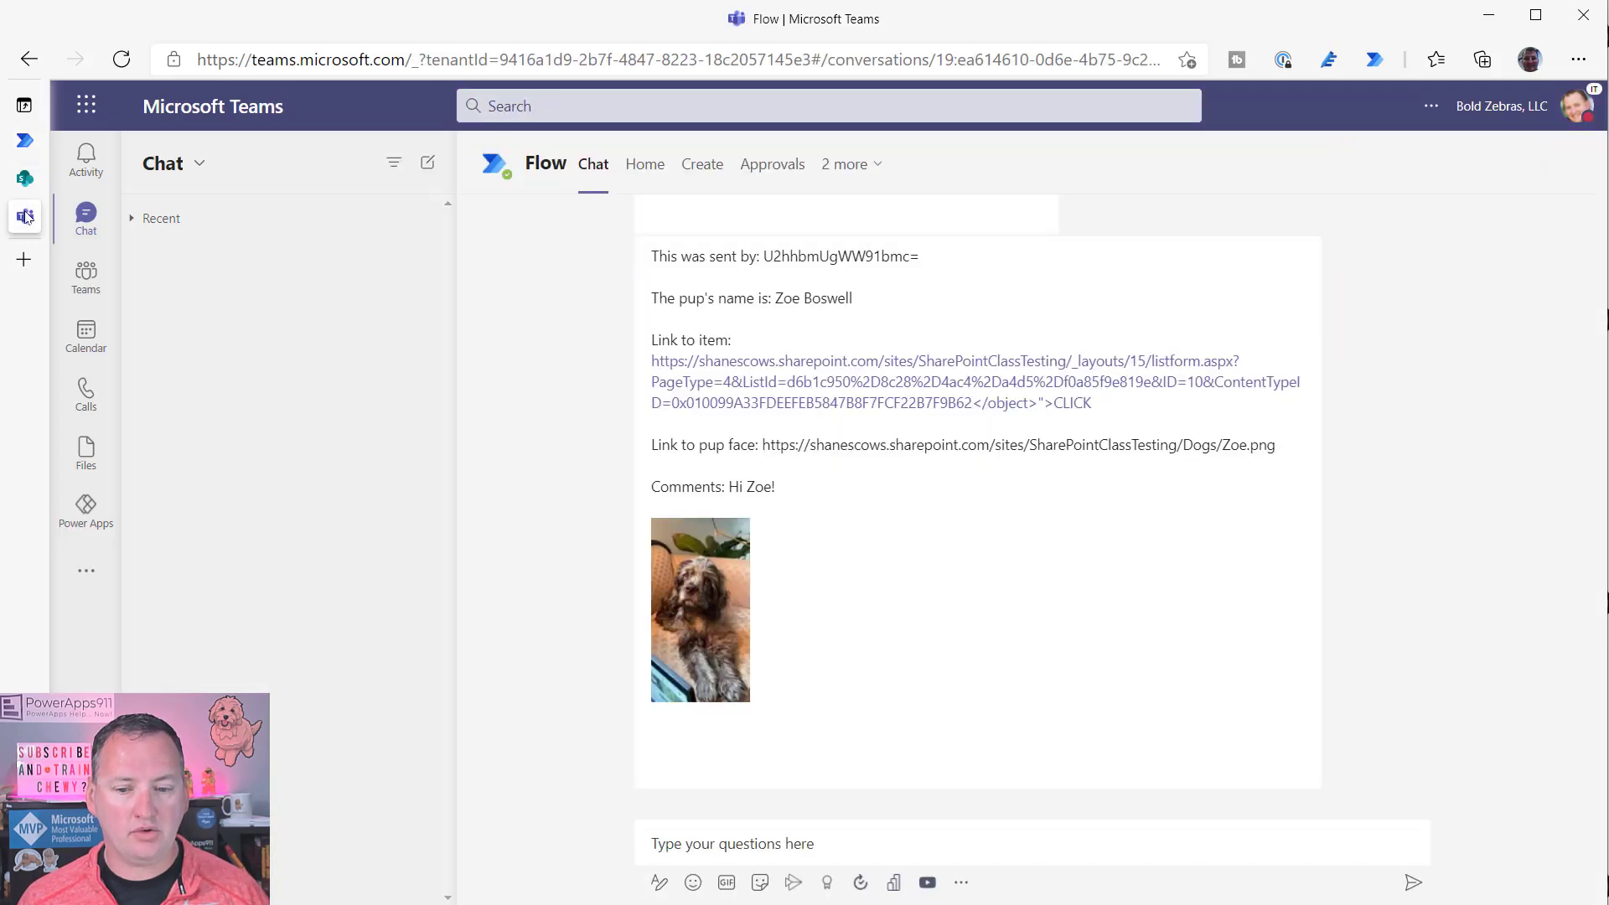
# - Switch to Power Automate and open the Send a pup pic flow for editing from the list of flows
pyautogui.click(25, 140)
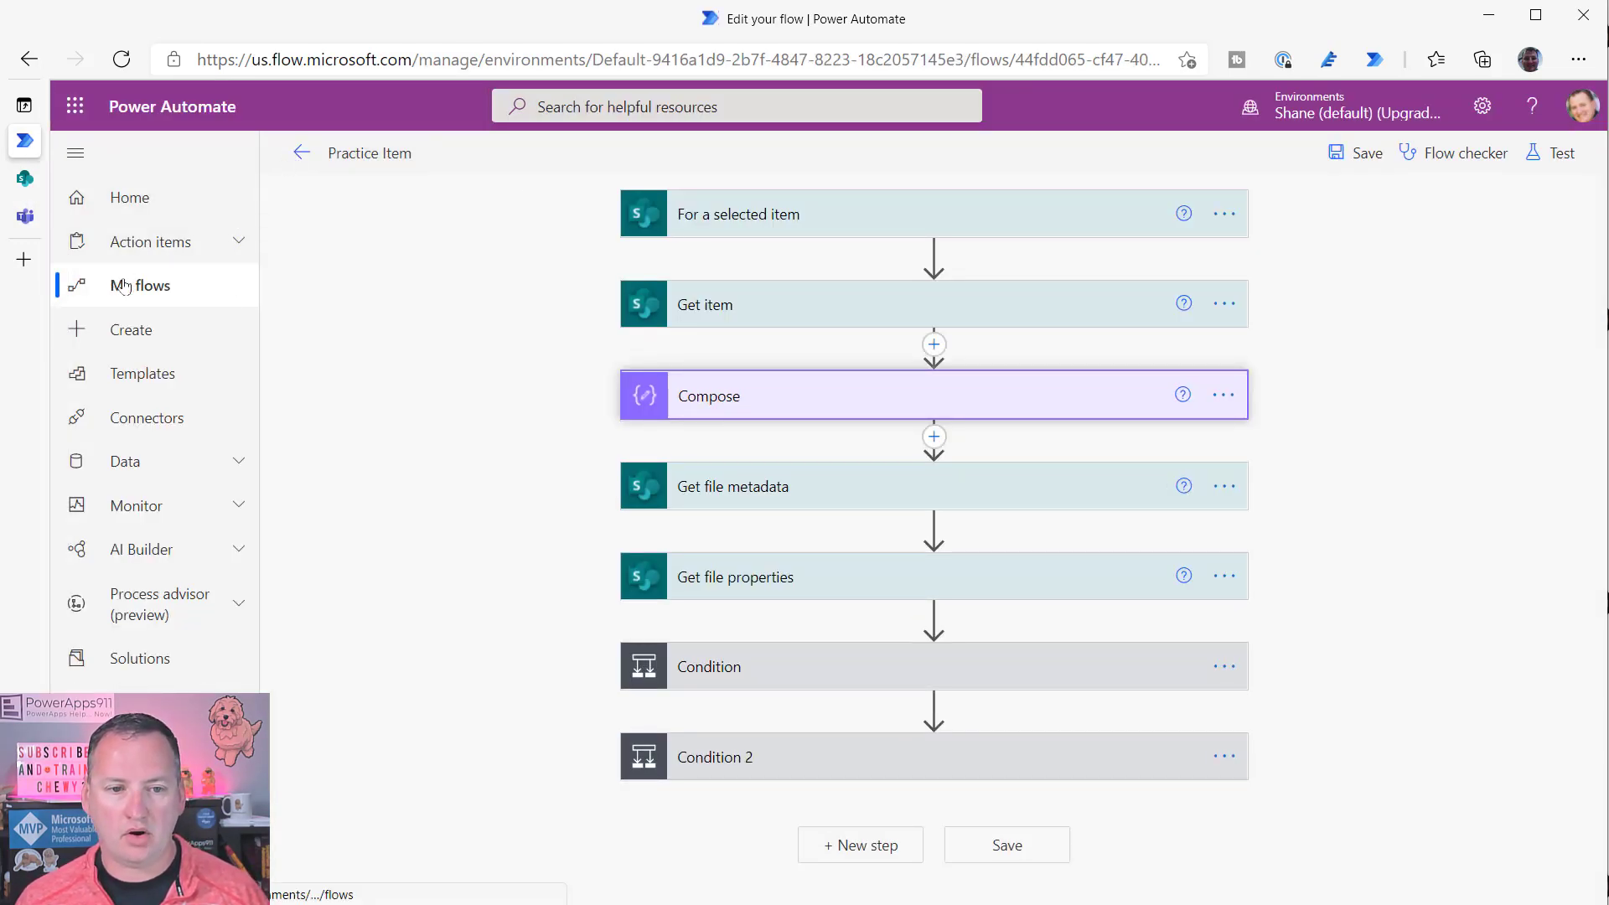
pyautogui.click(152, 287)
pyautogui.click(940, 228)
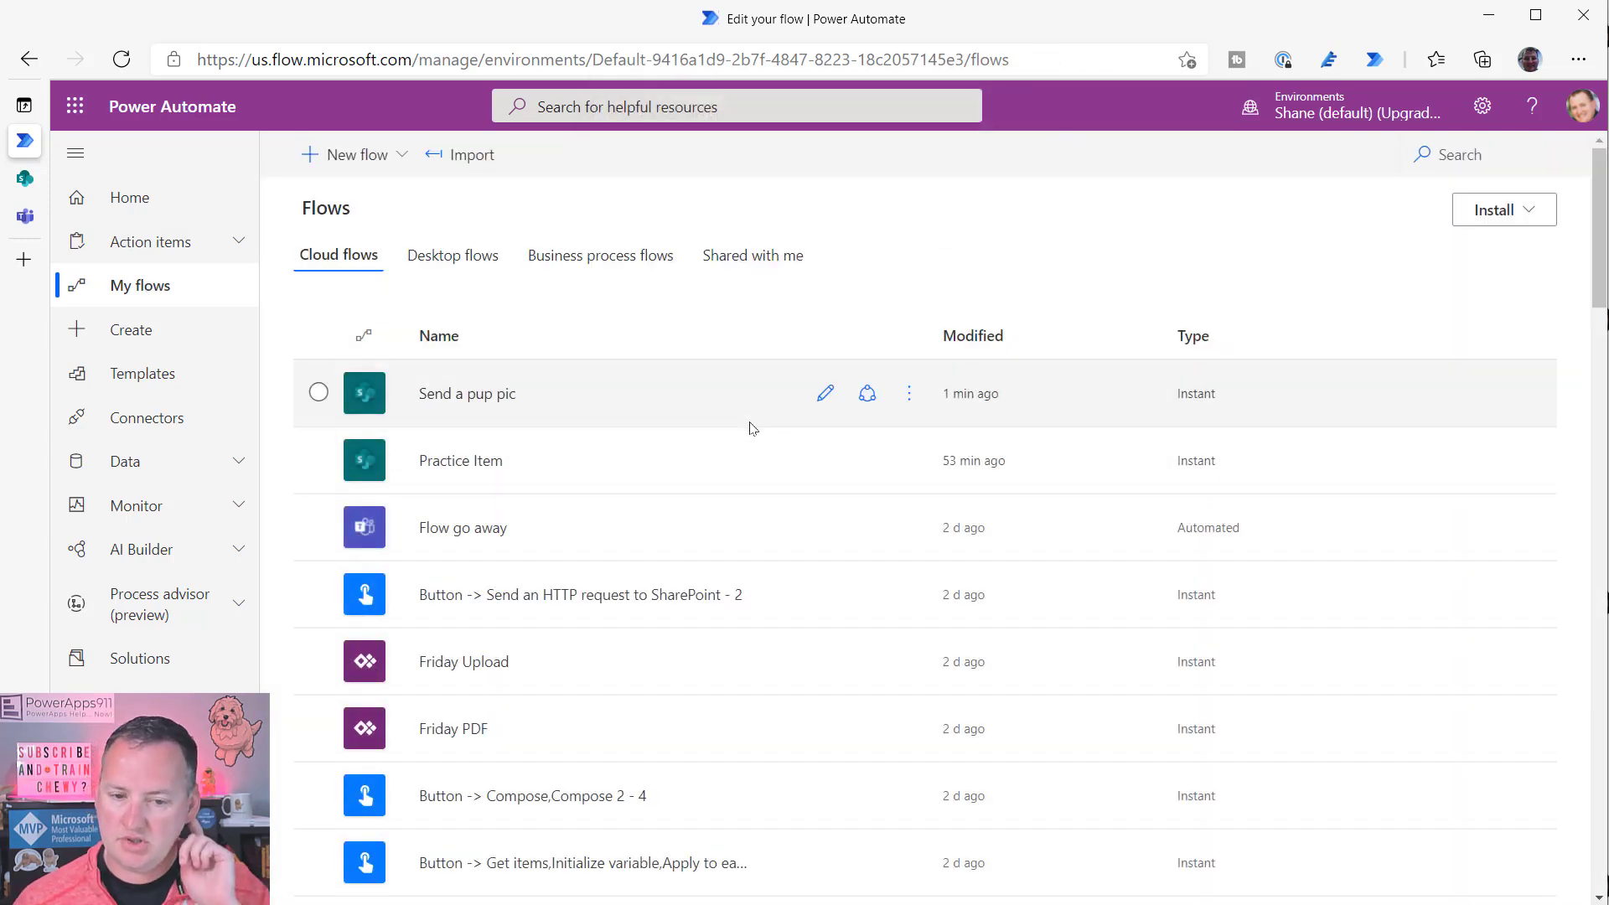
pyautogui.click(826, 393)
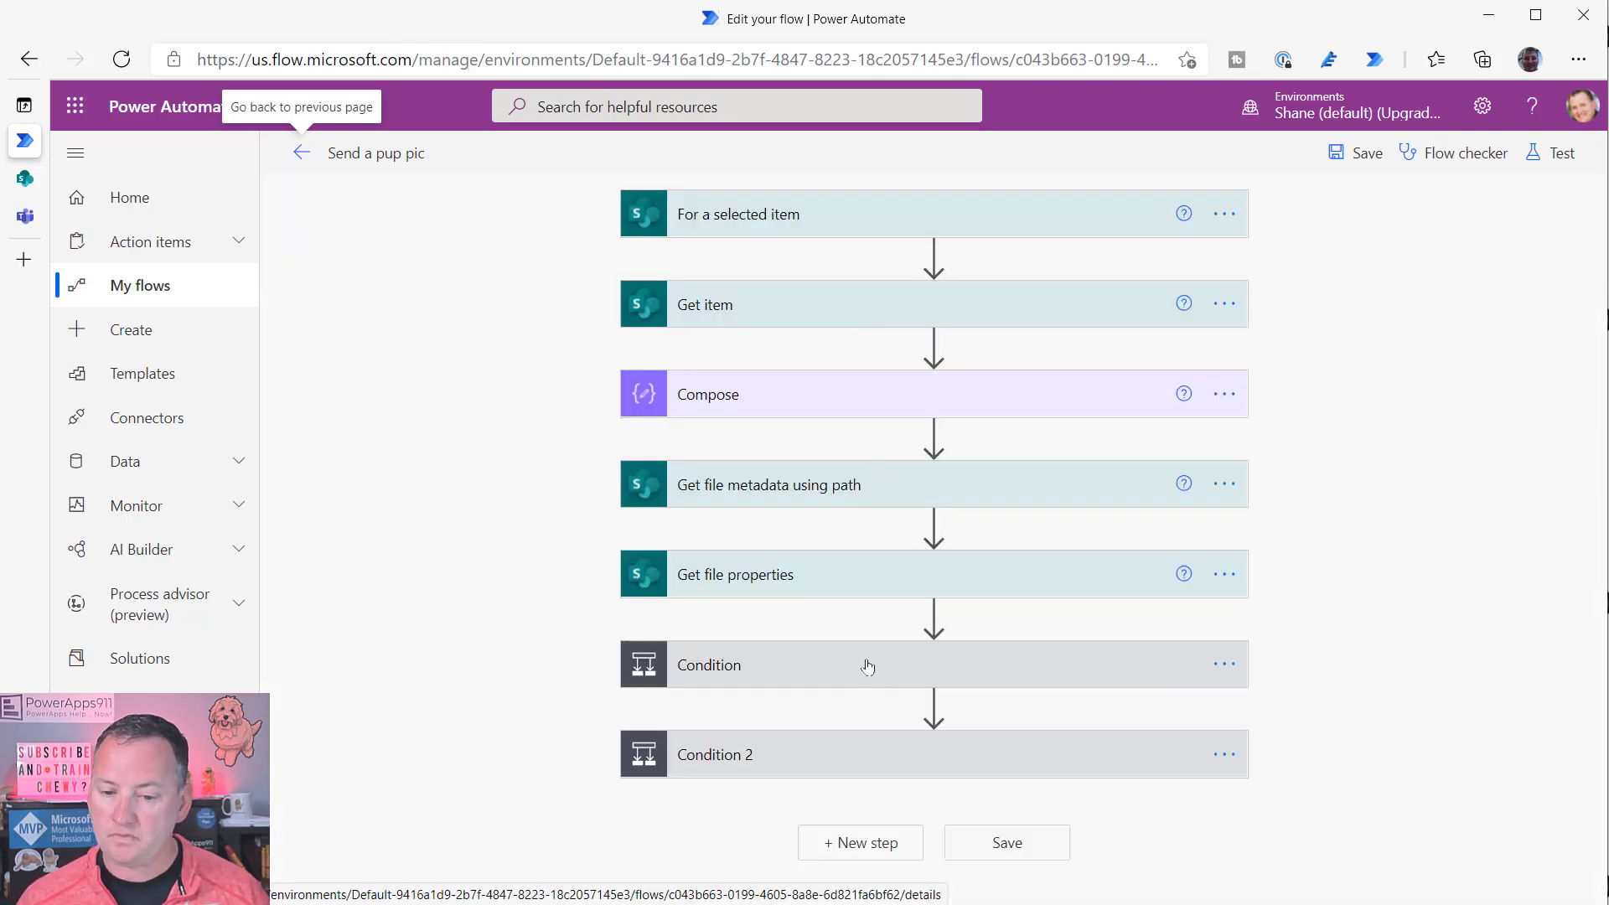
# - Copy the whole HTML message from Condition 2's Teams post action and replace the body of Send an email (V2) with it
pyautogui.click(1012, 748)
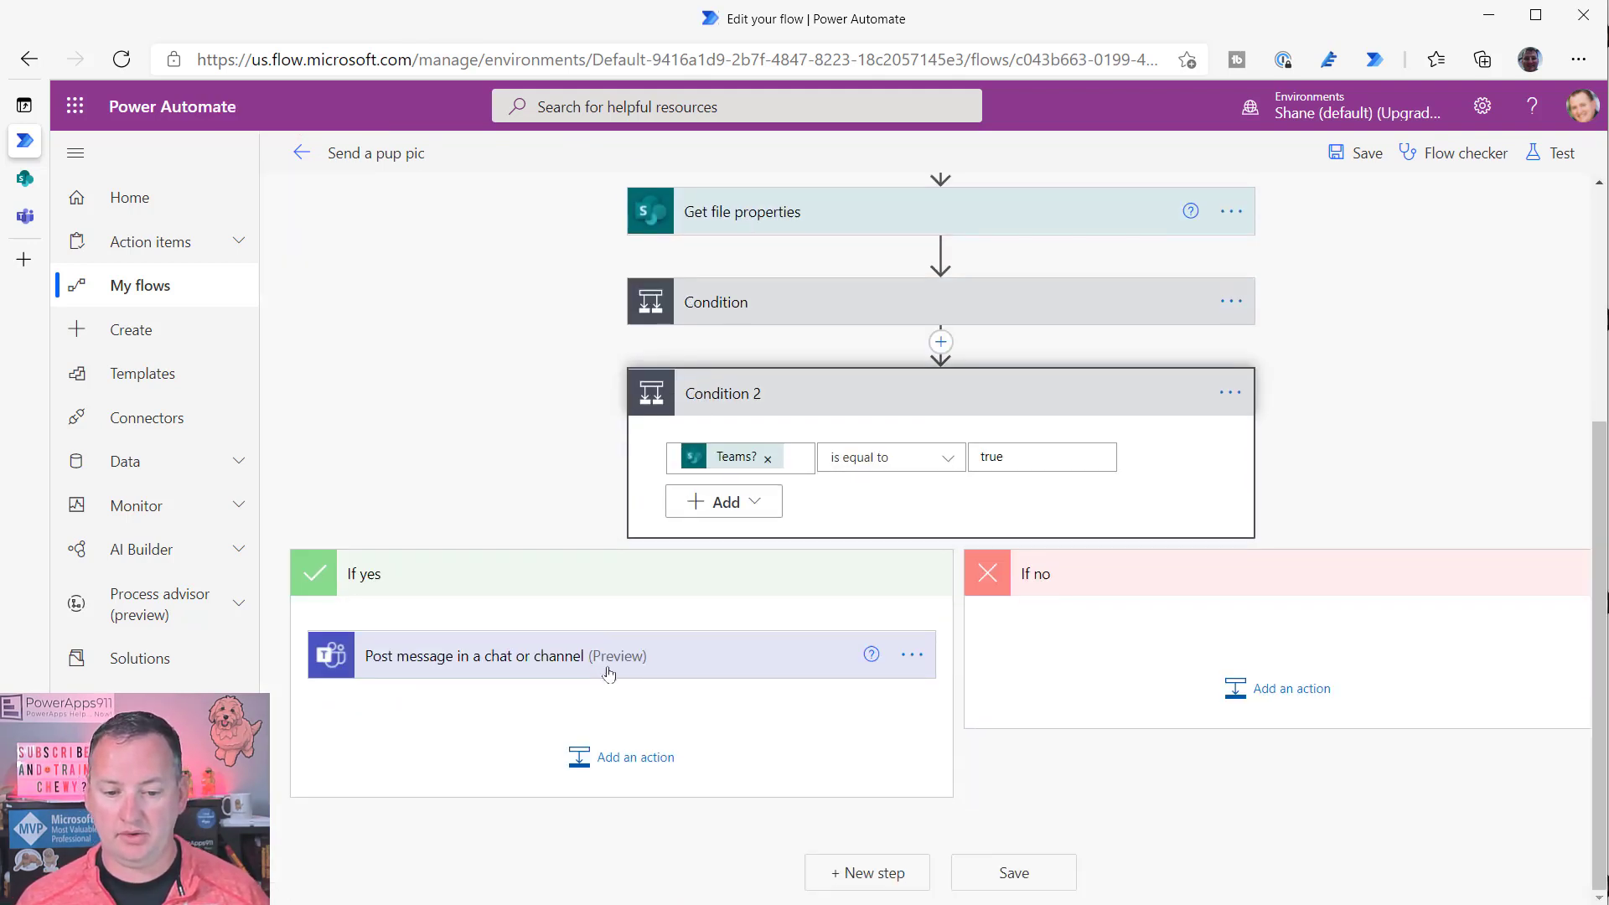
pyautogui.click(609, 656)
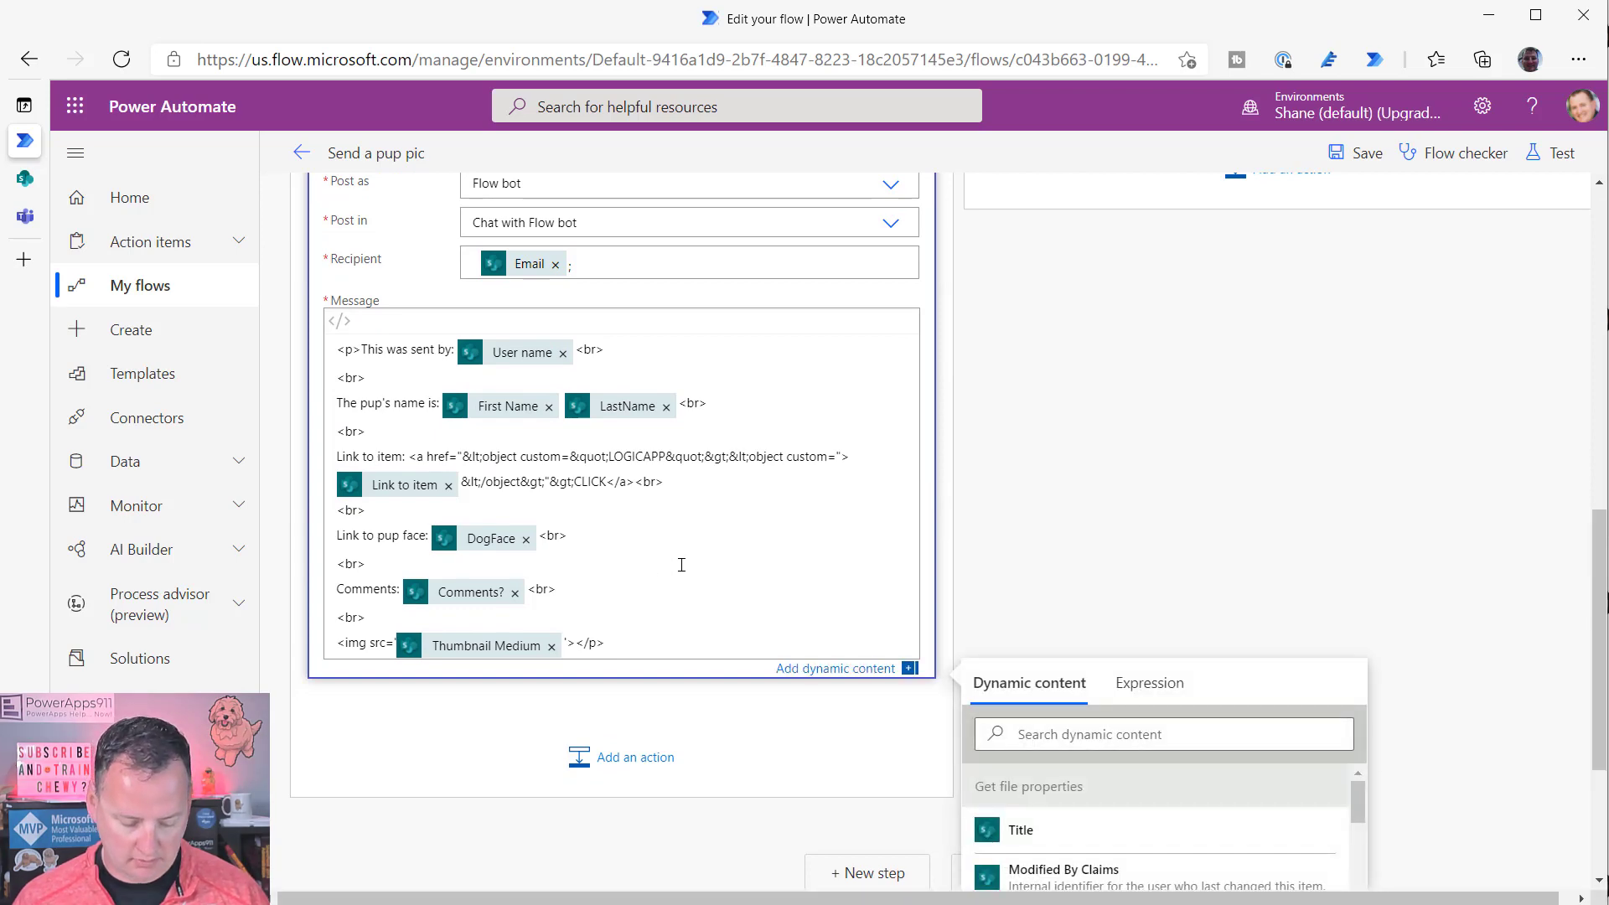
pyautogui.hotkey('ctrl', 'a')
pyautogui.scroll(5, 765, 492)
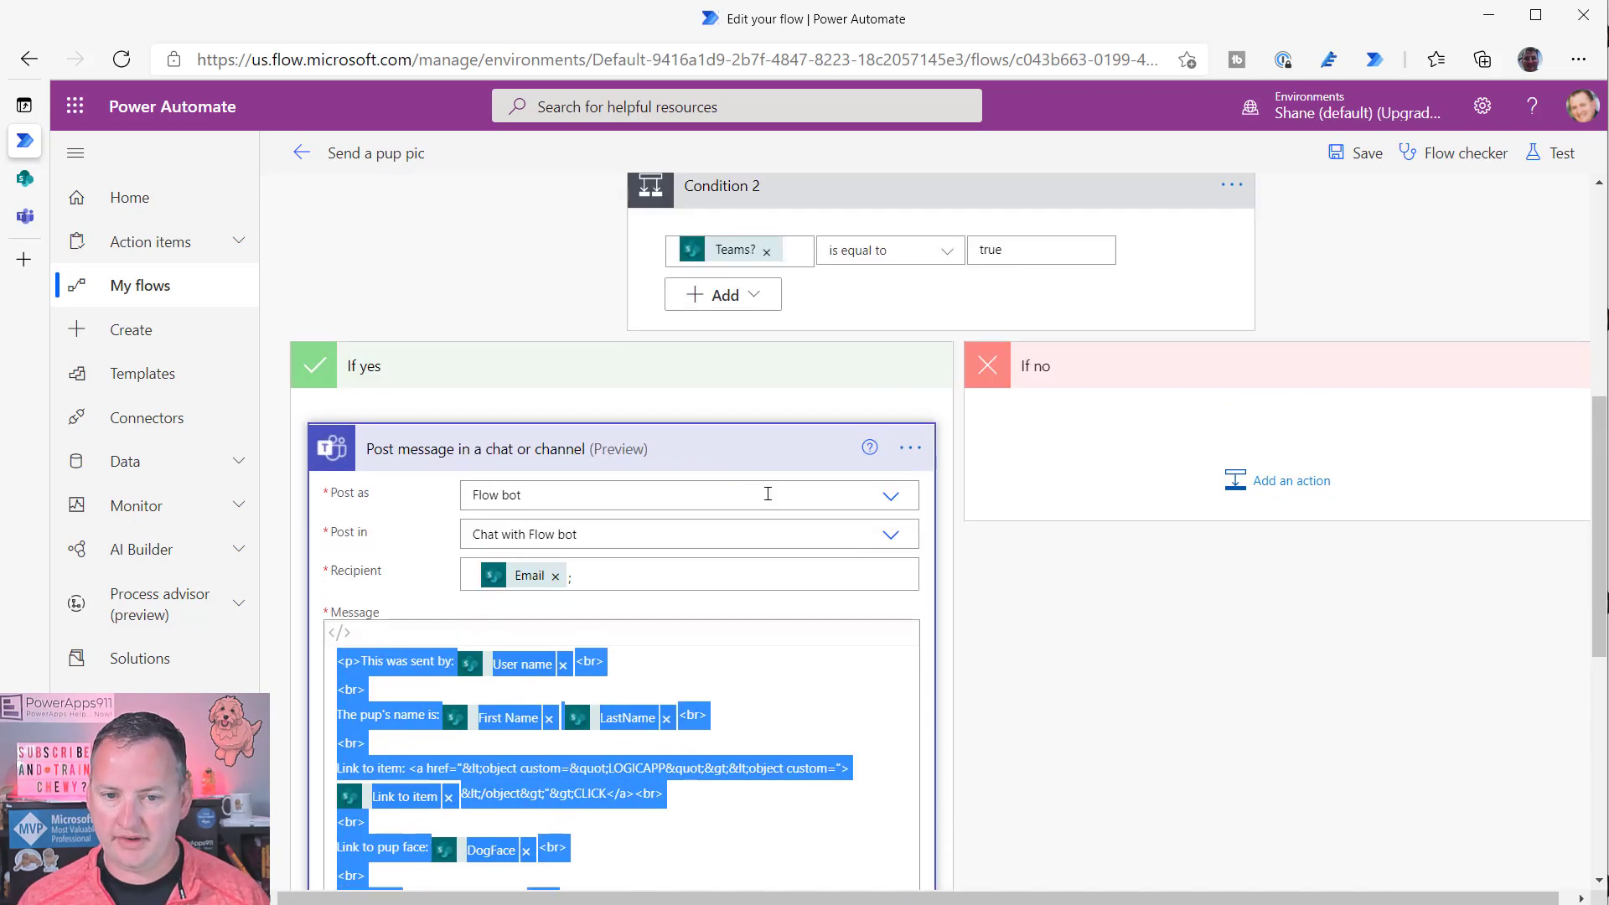
pyautogui.click(759, 233)
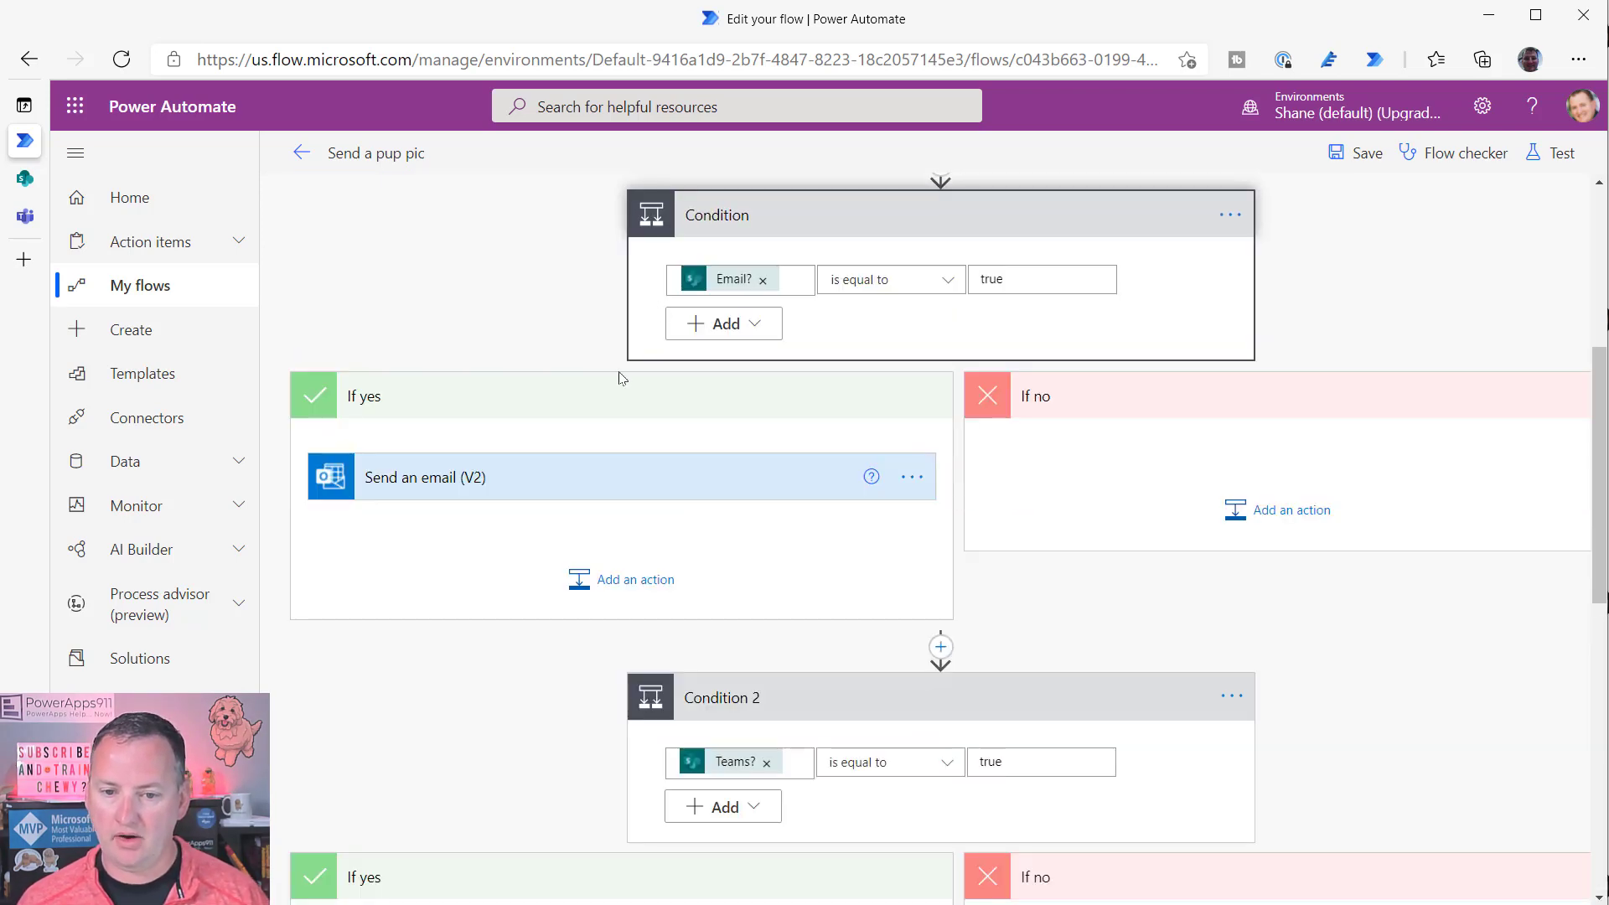
pyautogui.click(518, 486)
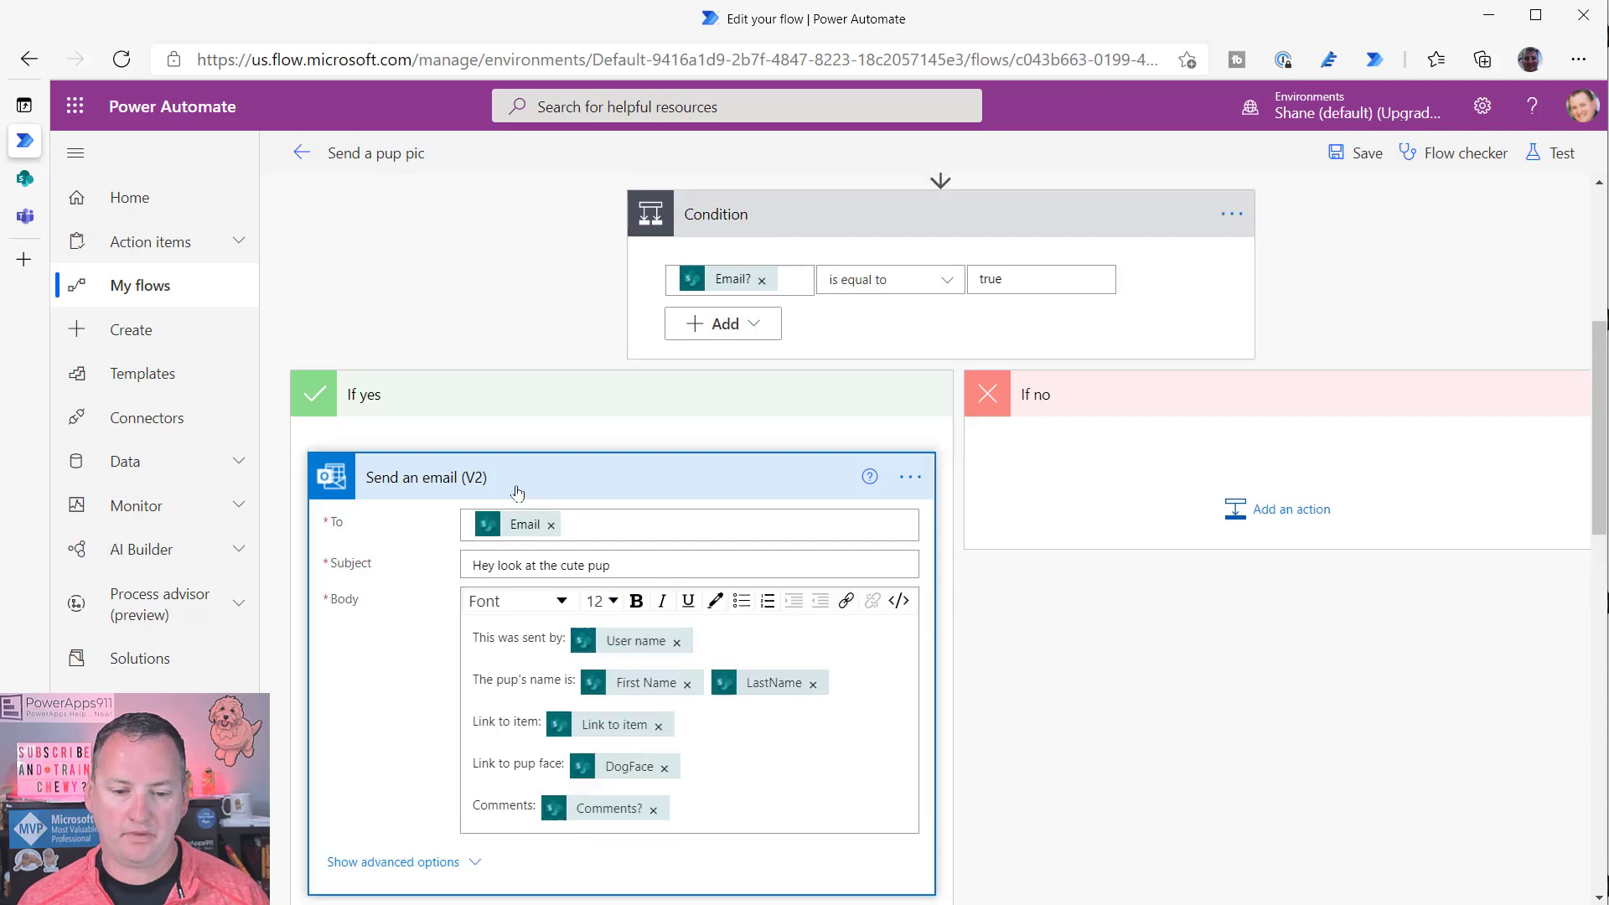
pyautogui.click(708, 804)
pyautogui.hotkey('ctrl', 'a')
pyautogui.press('Delete')
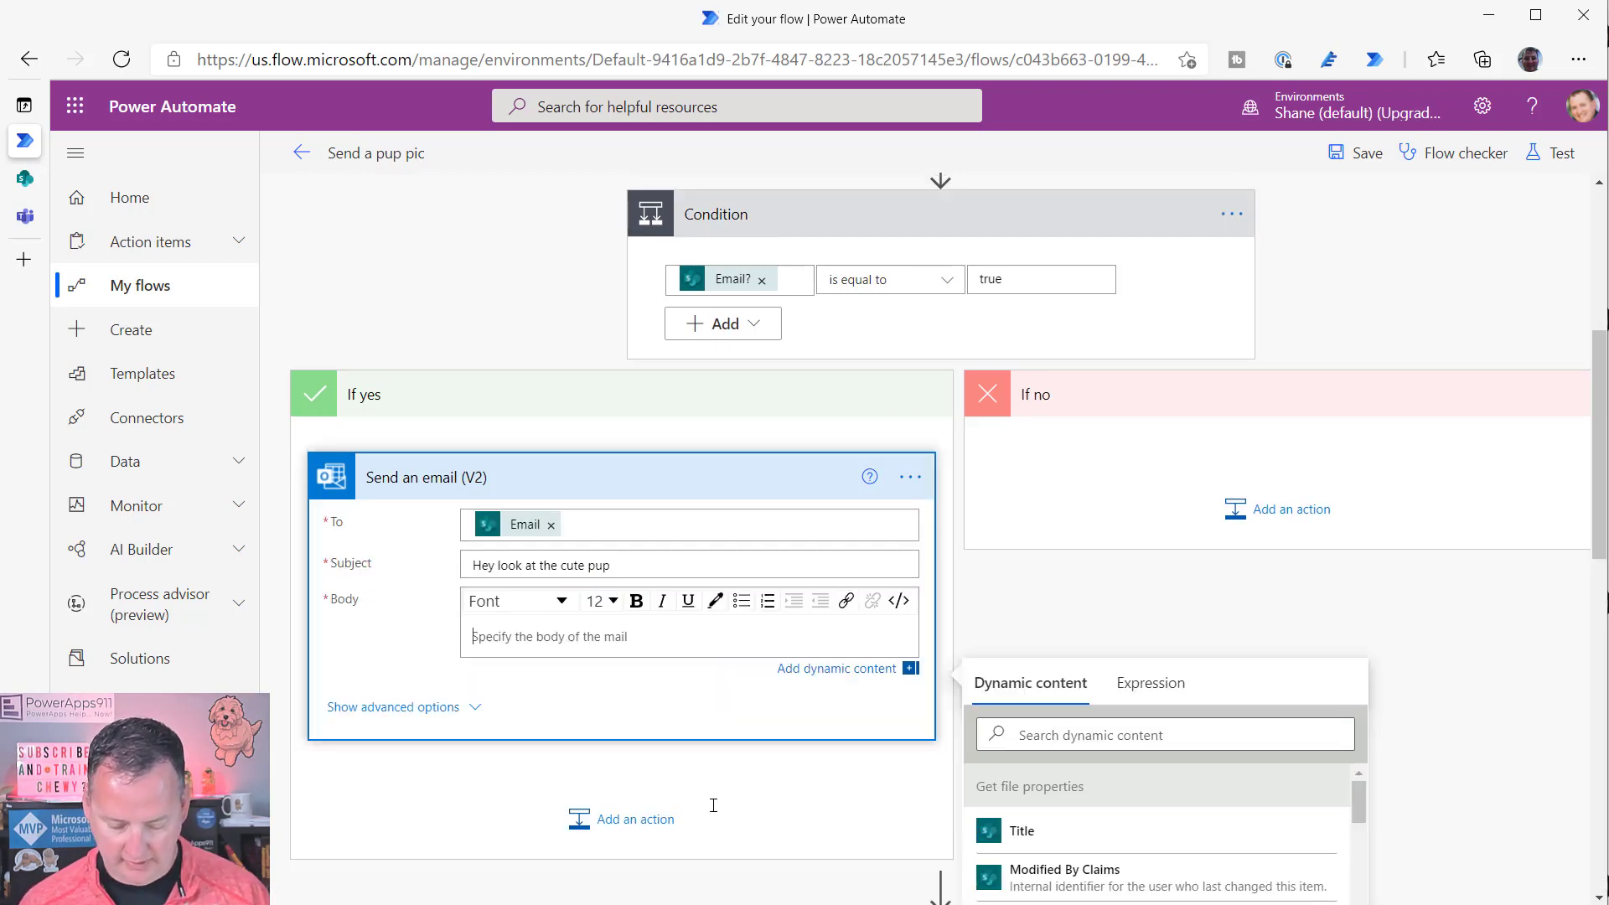
pyautogui.write('<p>This was sent by: User name <br> <br> The pup\'s name is: First Name LastName <br> <br> Link to item: <a href="&lt;object custom=&quot;LOGICAPP&quot;&gt;&lt;object custom="> Link to item &lt;/object&gt;"&gt;CLICK</a><br> <br> Link to pup face: DogFace <br> <br> Comments: Comments? <br> <br> <img src=\' Thumbnail Medium \'></p>')
pyautogui.scroll(-4, 981, 668)
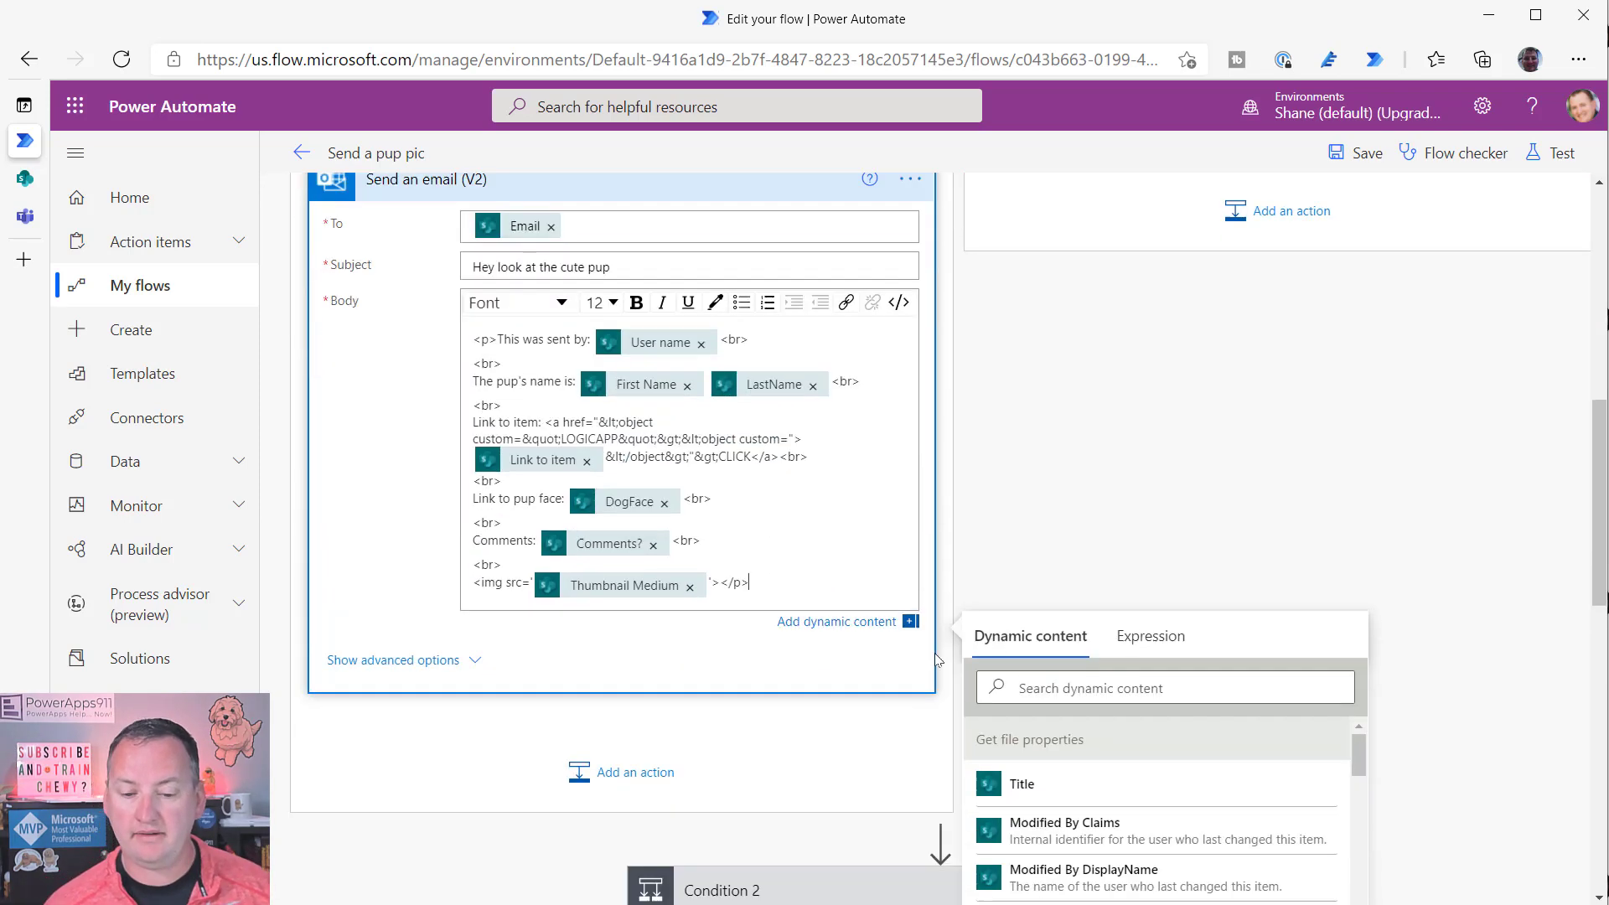
pyautogui.scroll(1, 948, 511)
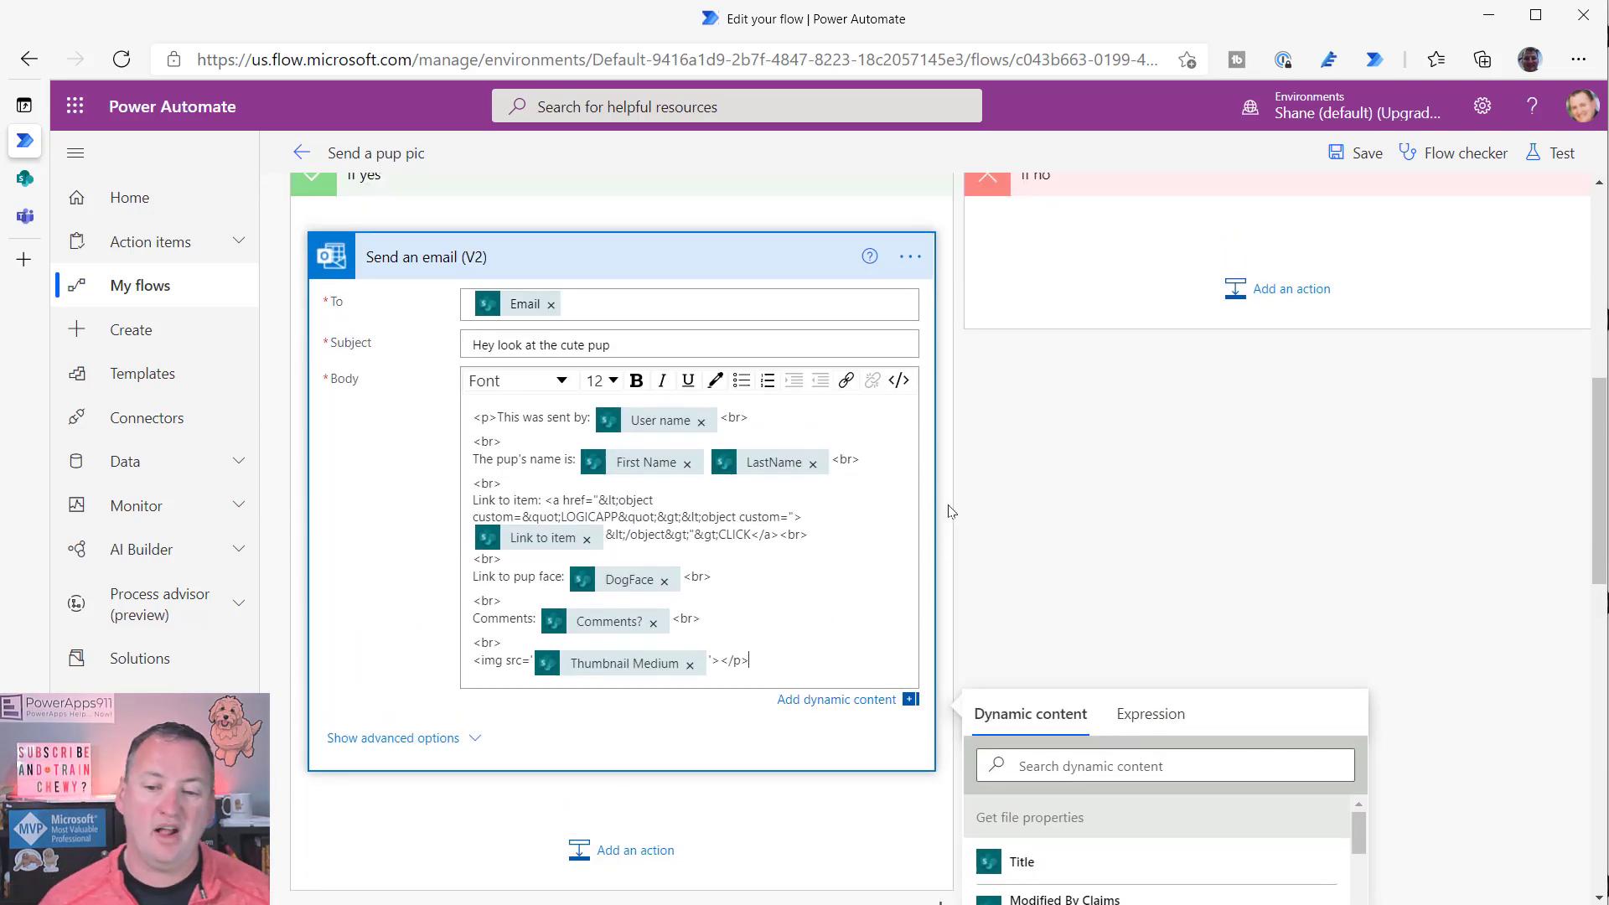
pyautogui.scroll(2, 950, 510)
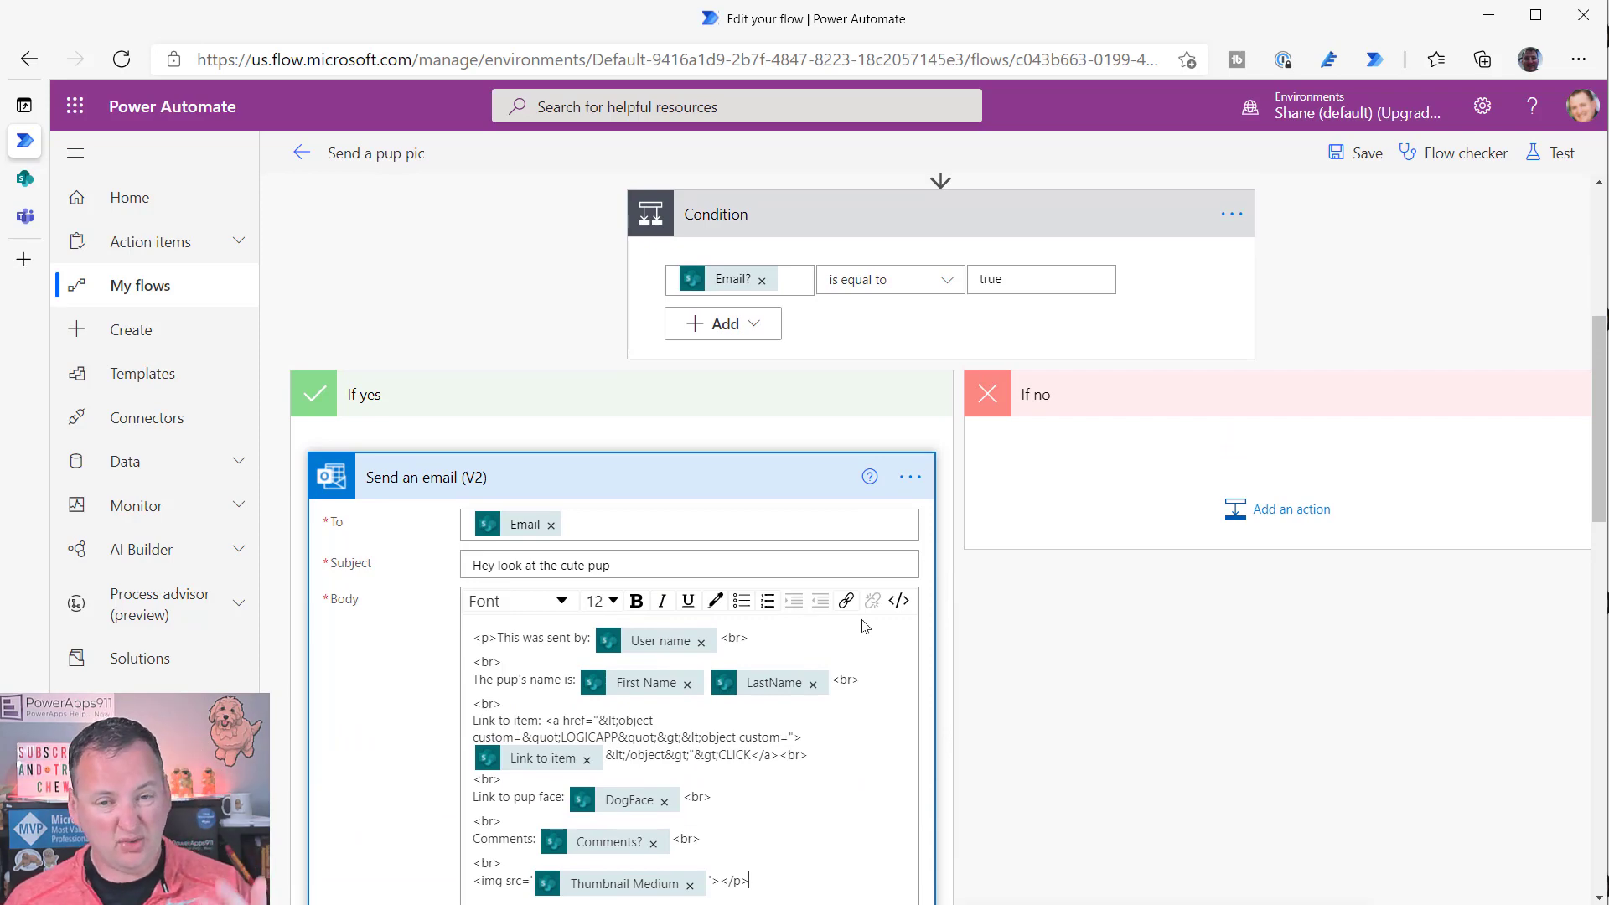
# - In Condition 2's Teams post message, delete the escaped object markup between <a href= and the Link to item token
pyautogui.scroll(-8, 847, 614)
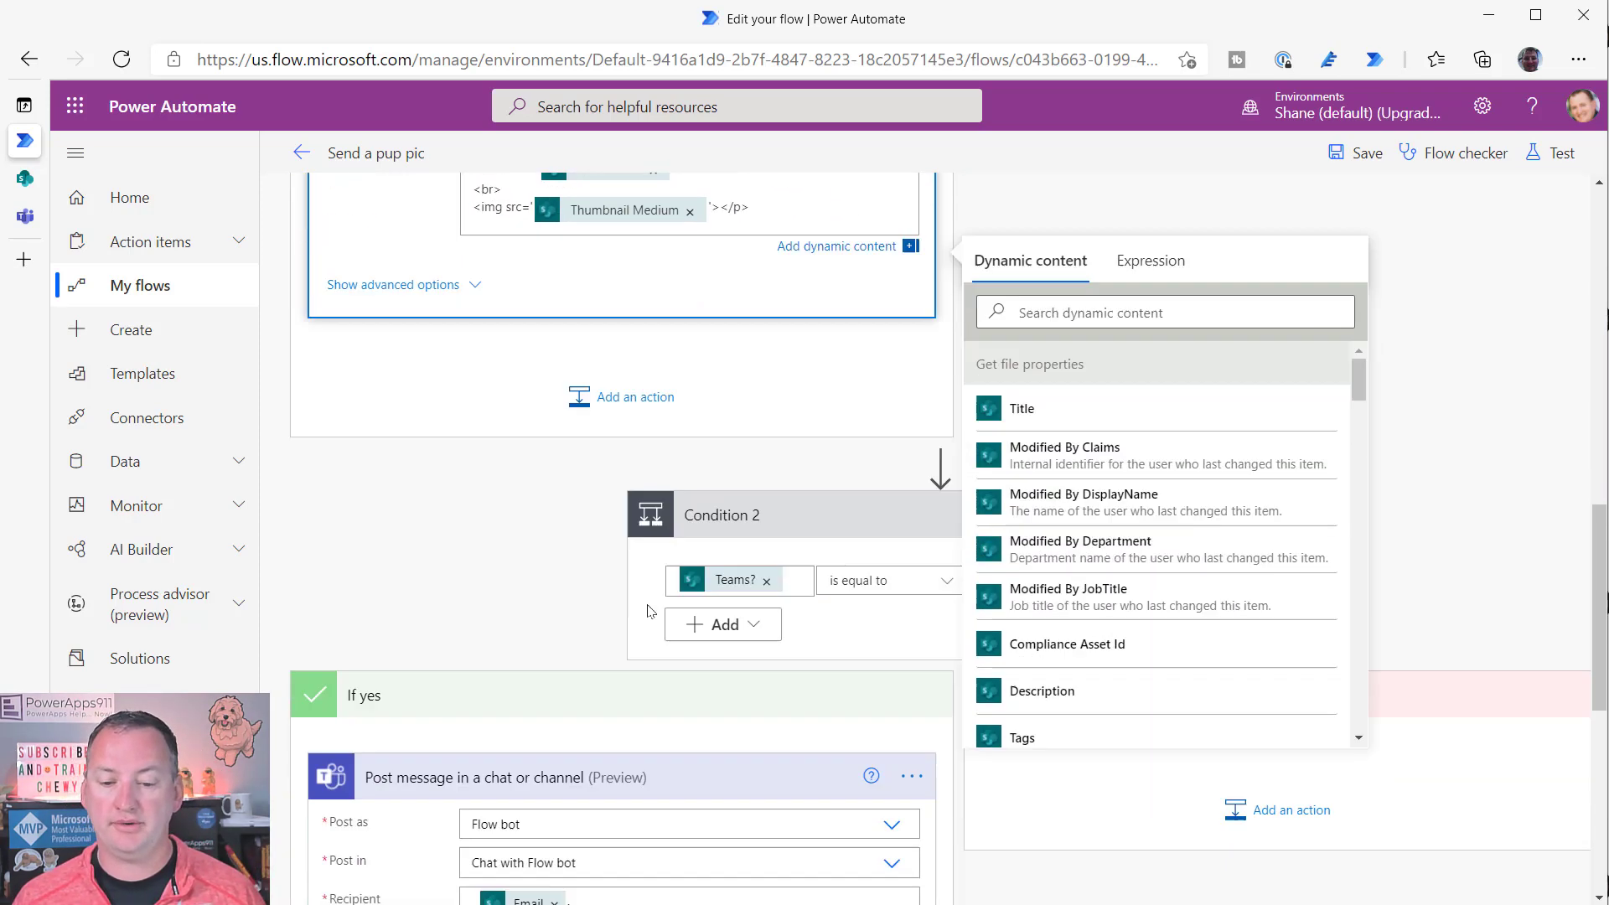
pyautogui.scroll(-7, 648, 611)
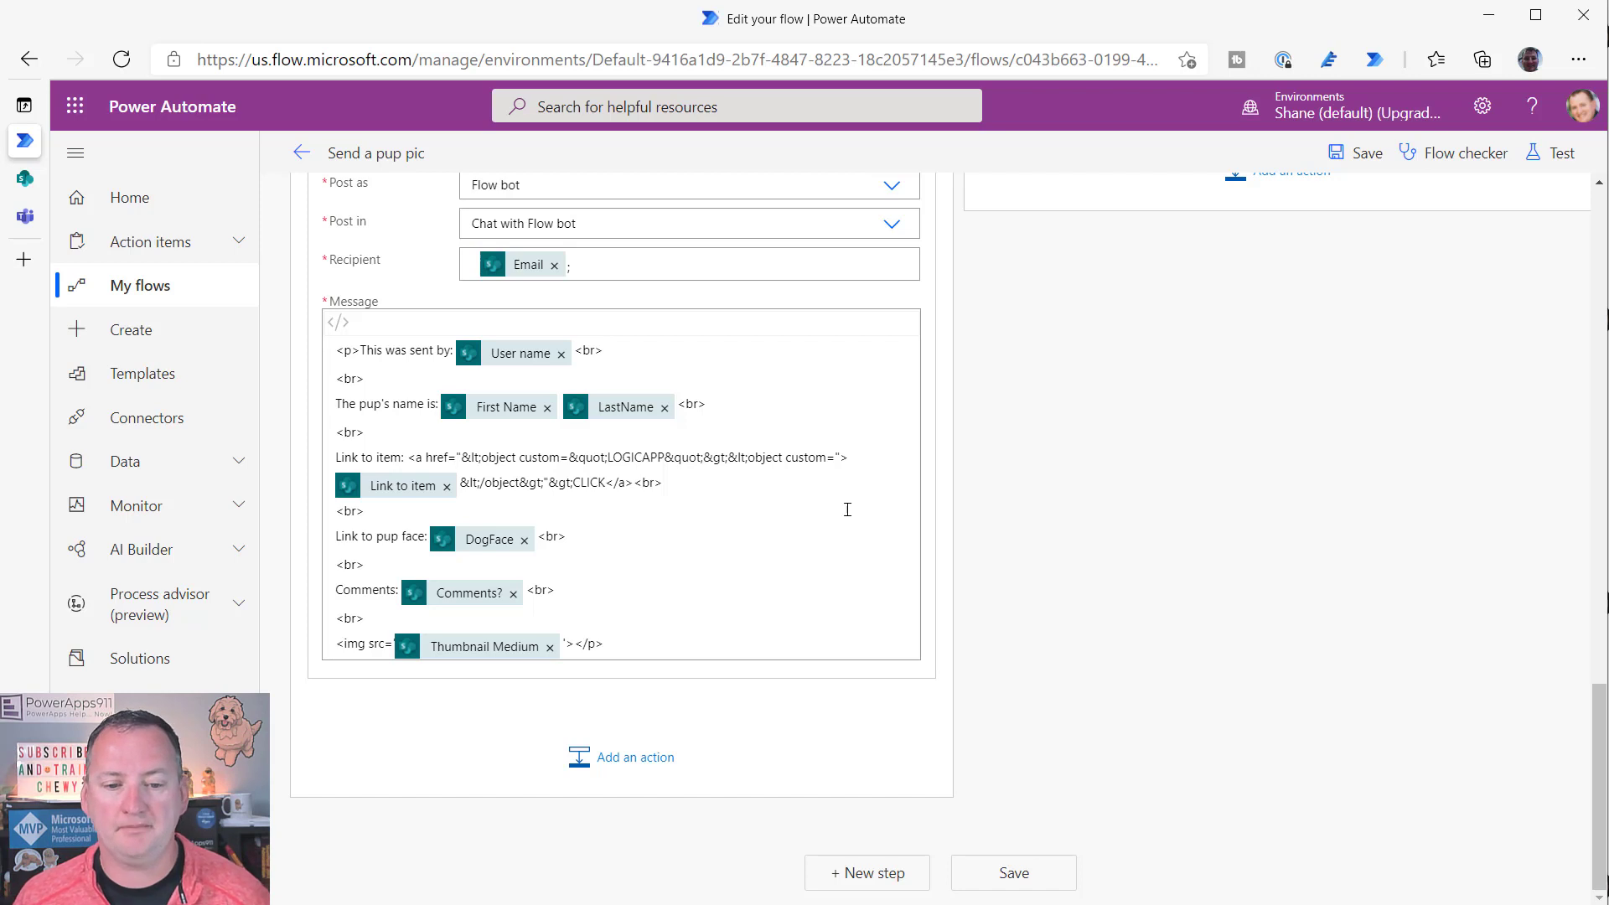
pyautogui.scroll(1, 884, 517)
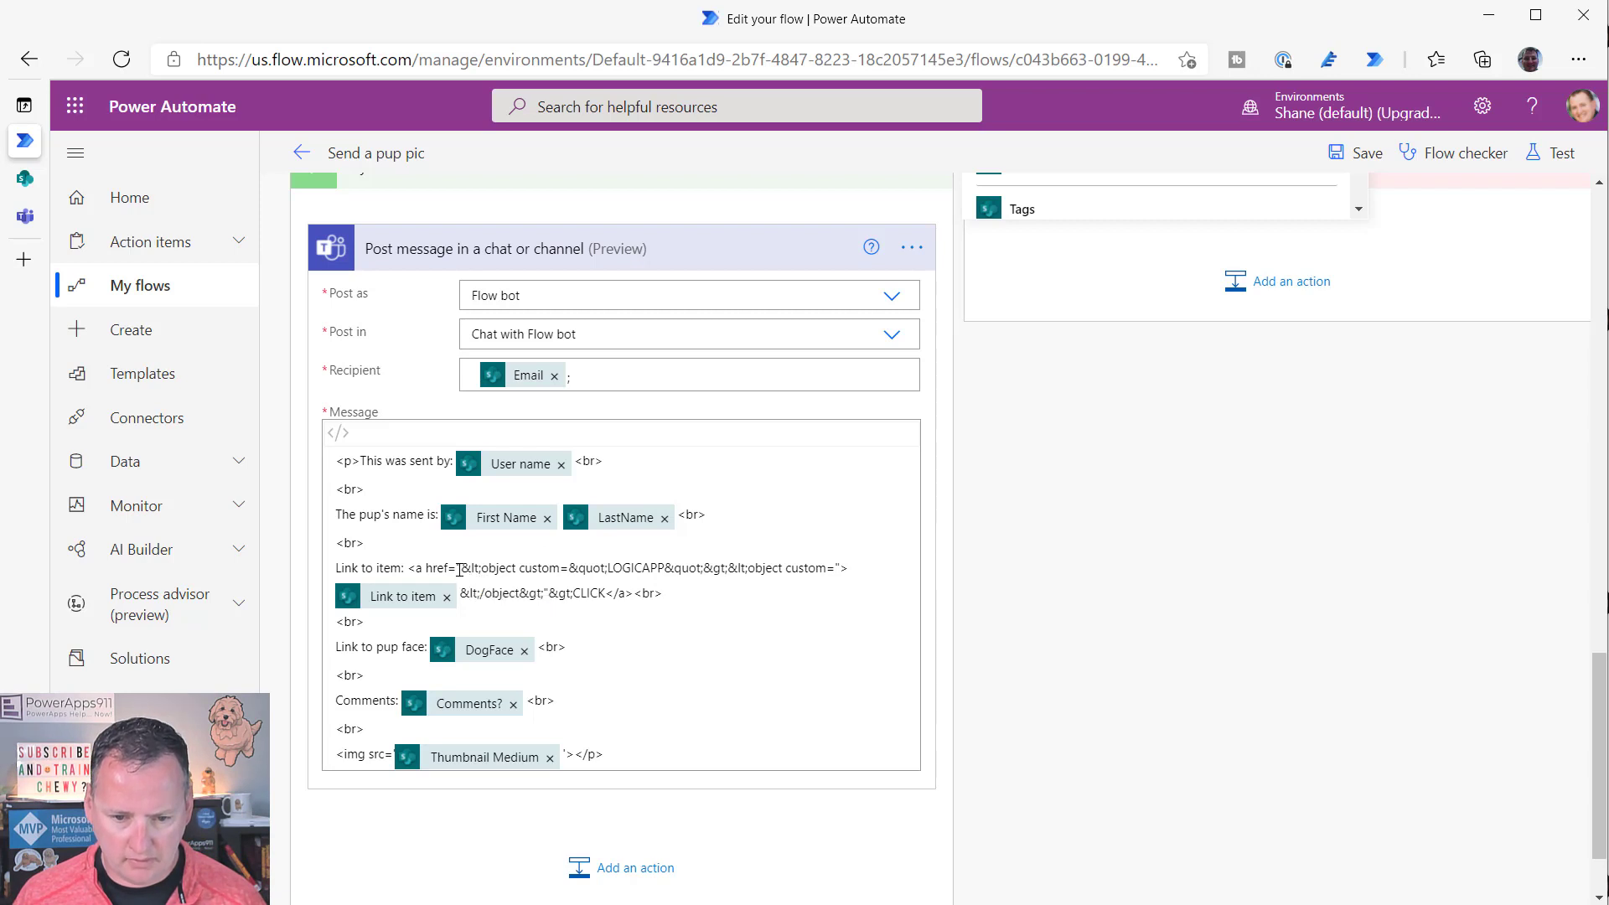
pyautogui.moveTo(459, 566); pyautogui.dragTo(834, 560)
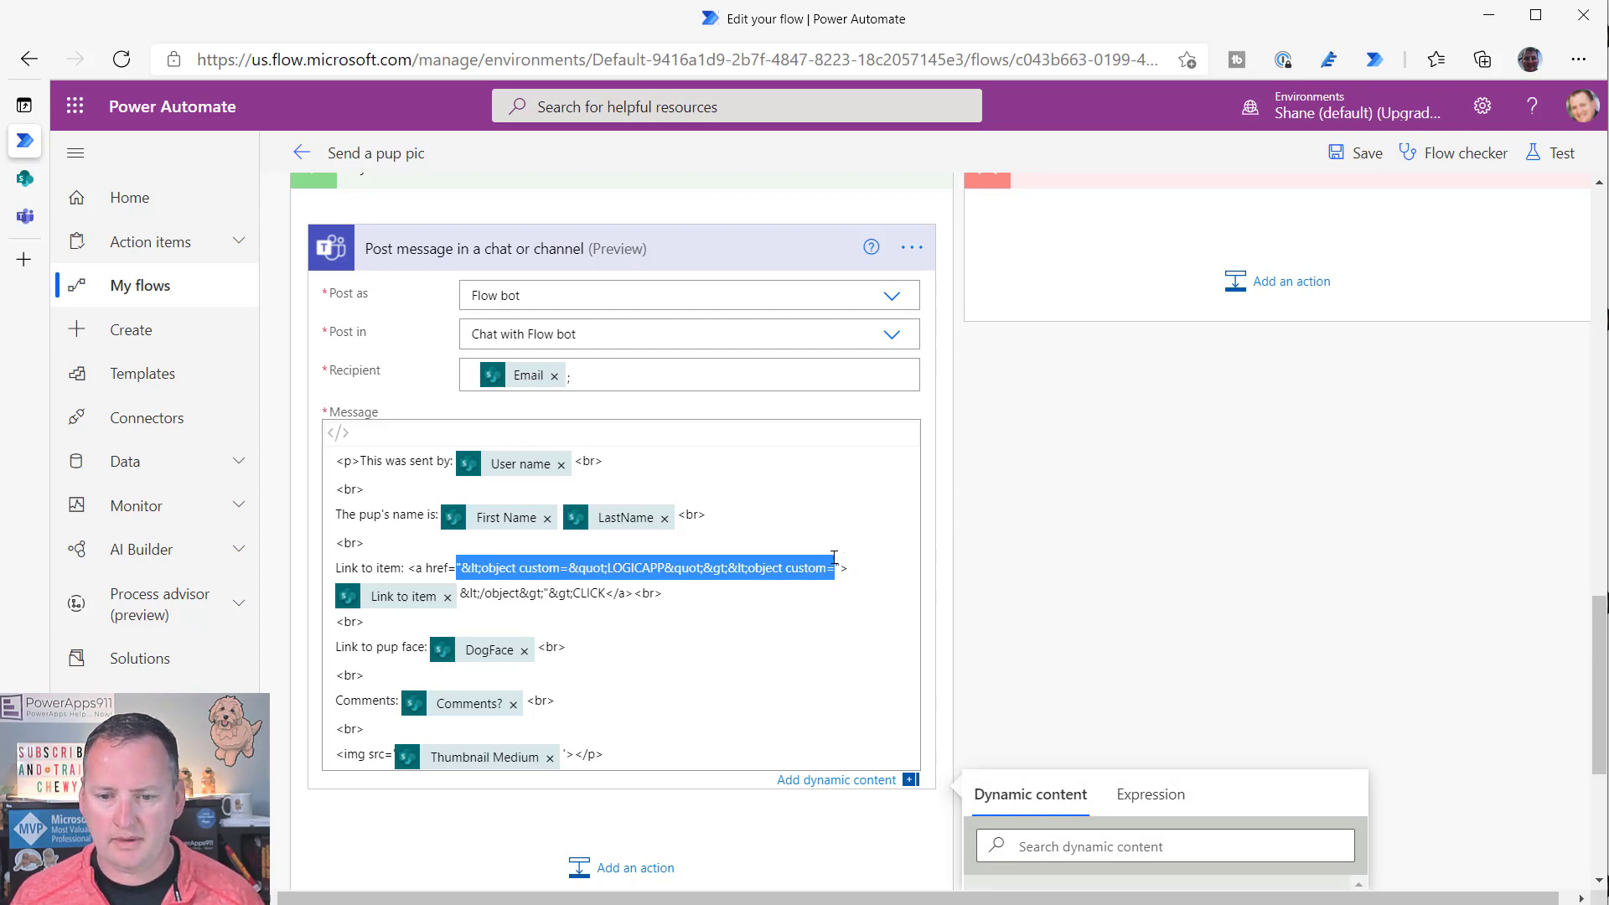
pyautogui.moveTo(834, 557); pyautogui.dragTo(834, 559)
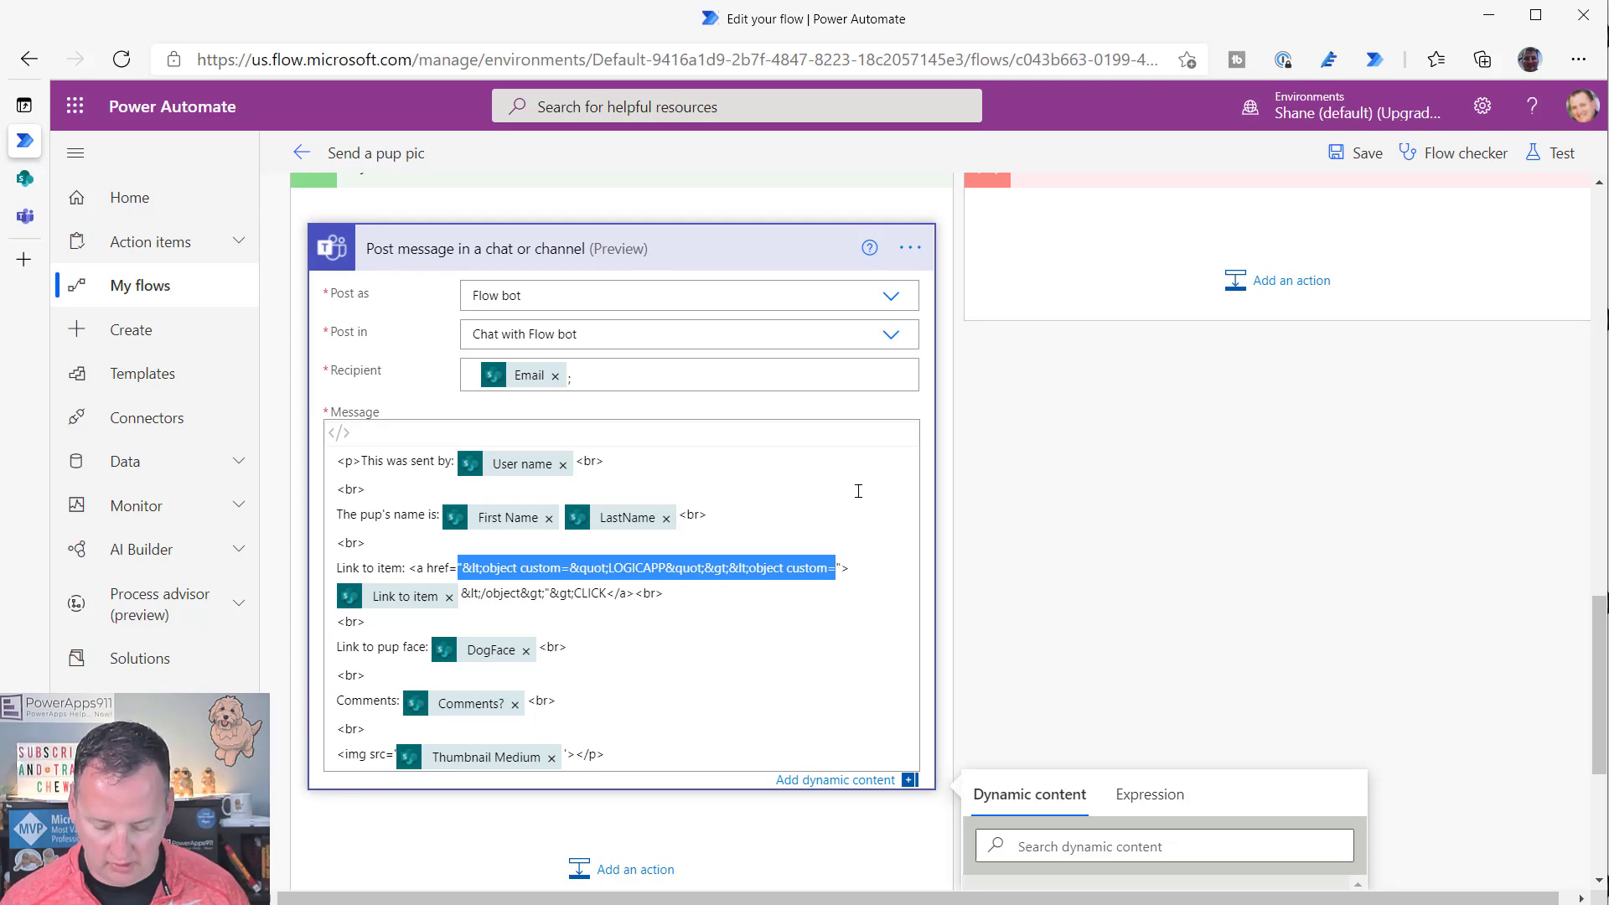
pyautogui.press('Delete')
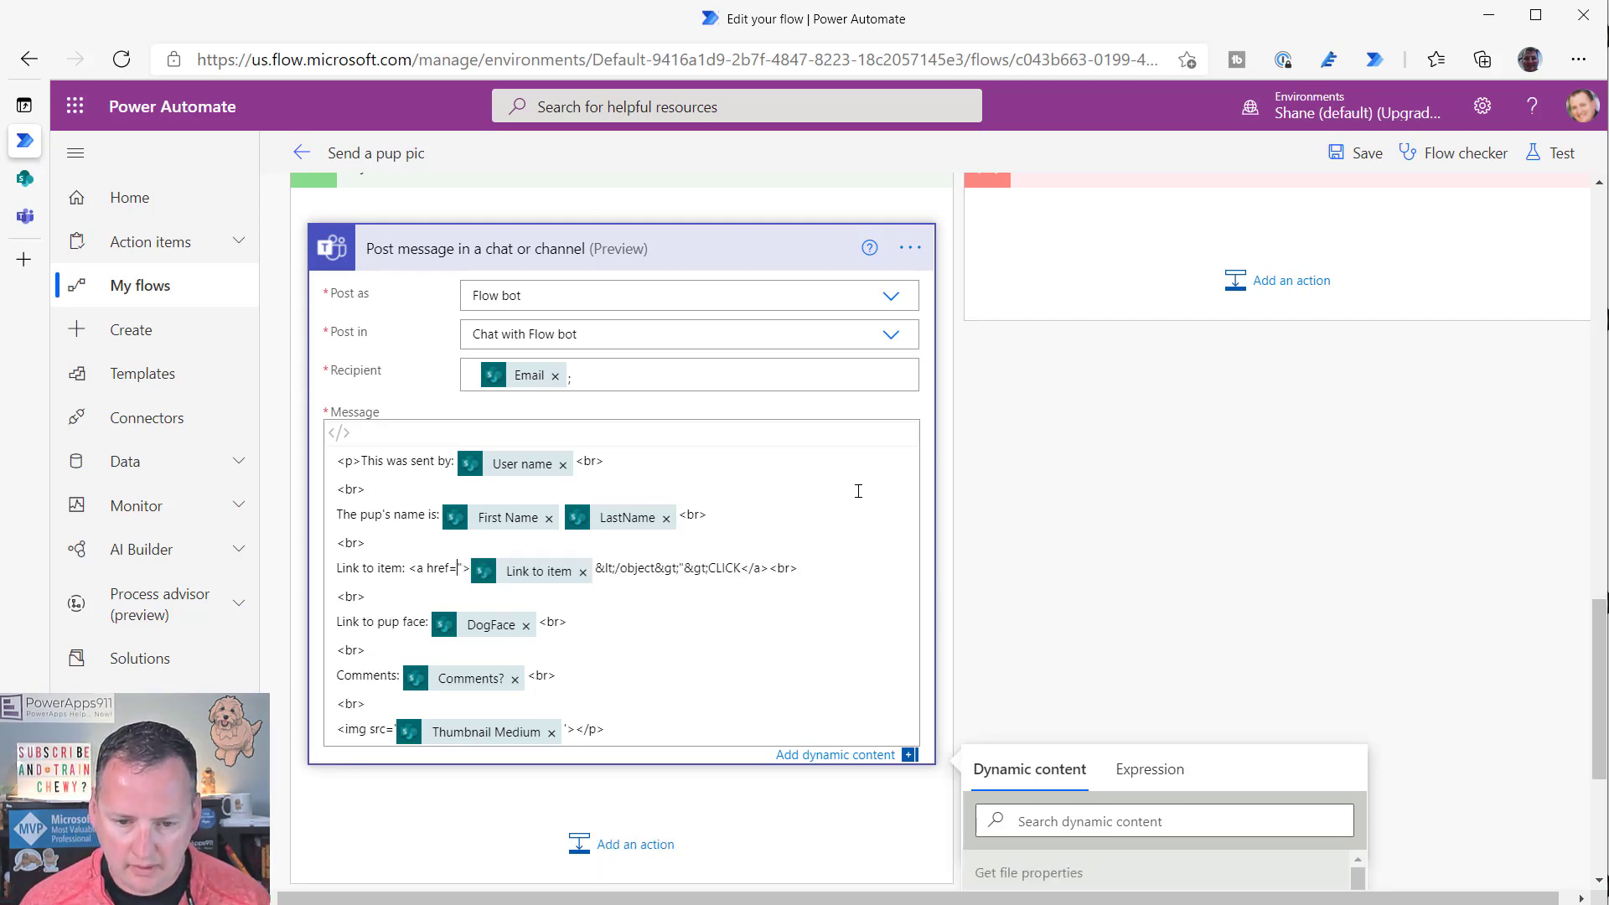
pyautogui.press('Delete')
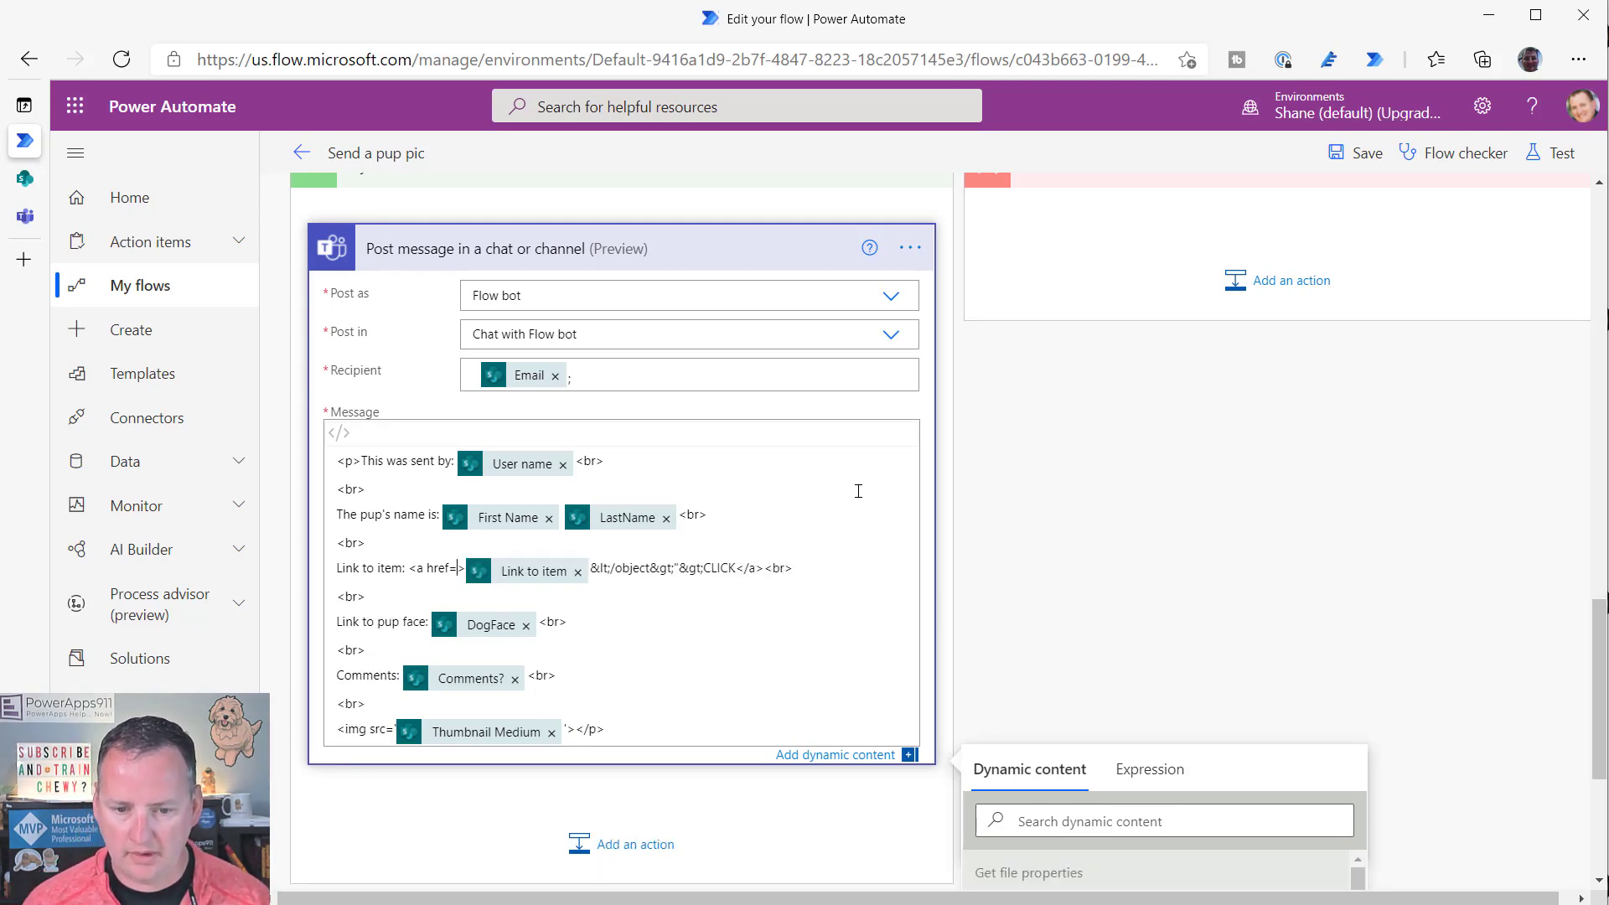
pyautogui.press('Delete')
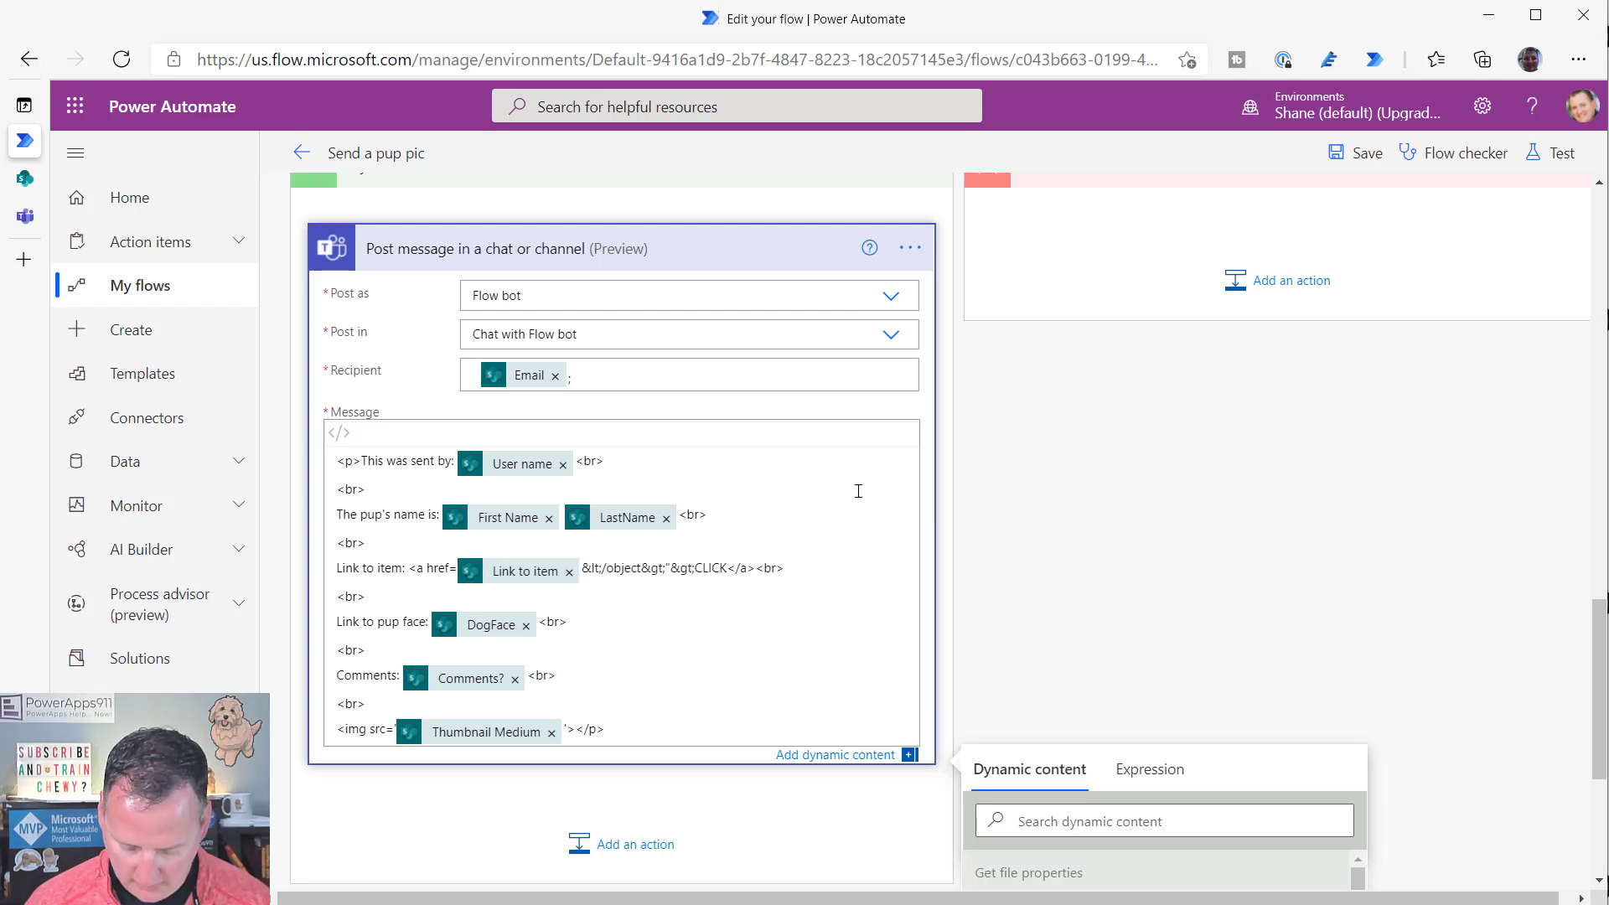
# - Enclose the Link to item token in single quotes and close the opening anchor tag with >
pyautogui.write("'")
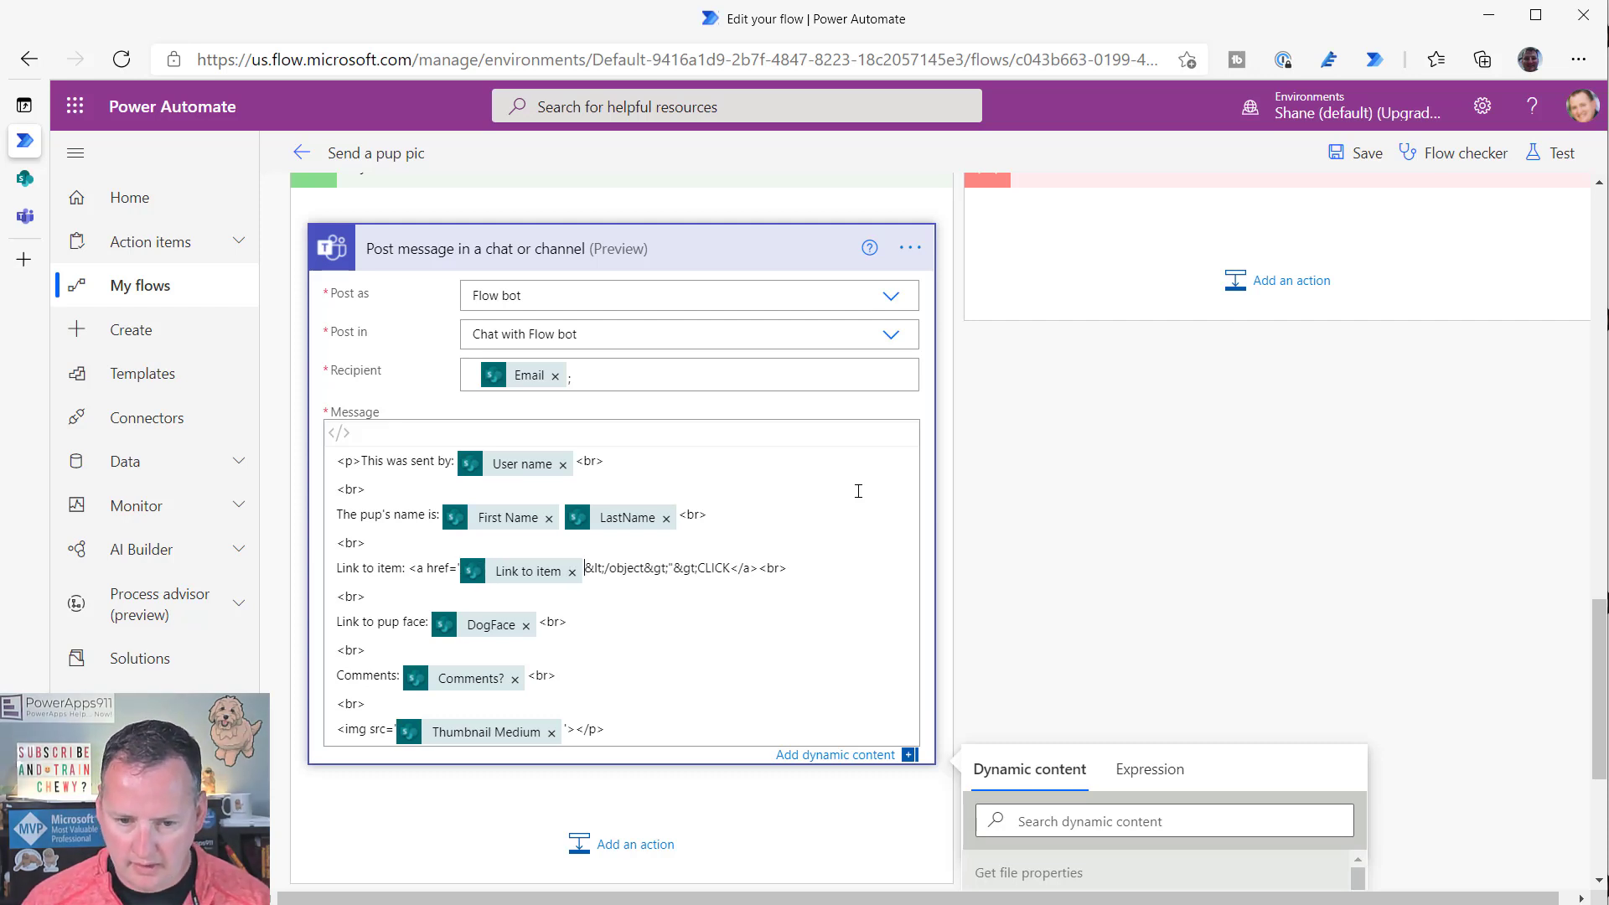
pyautogui.write("'")
pyautogui.write('>')
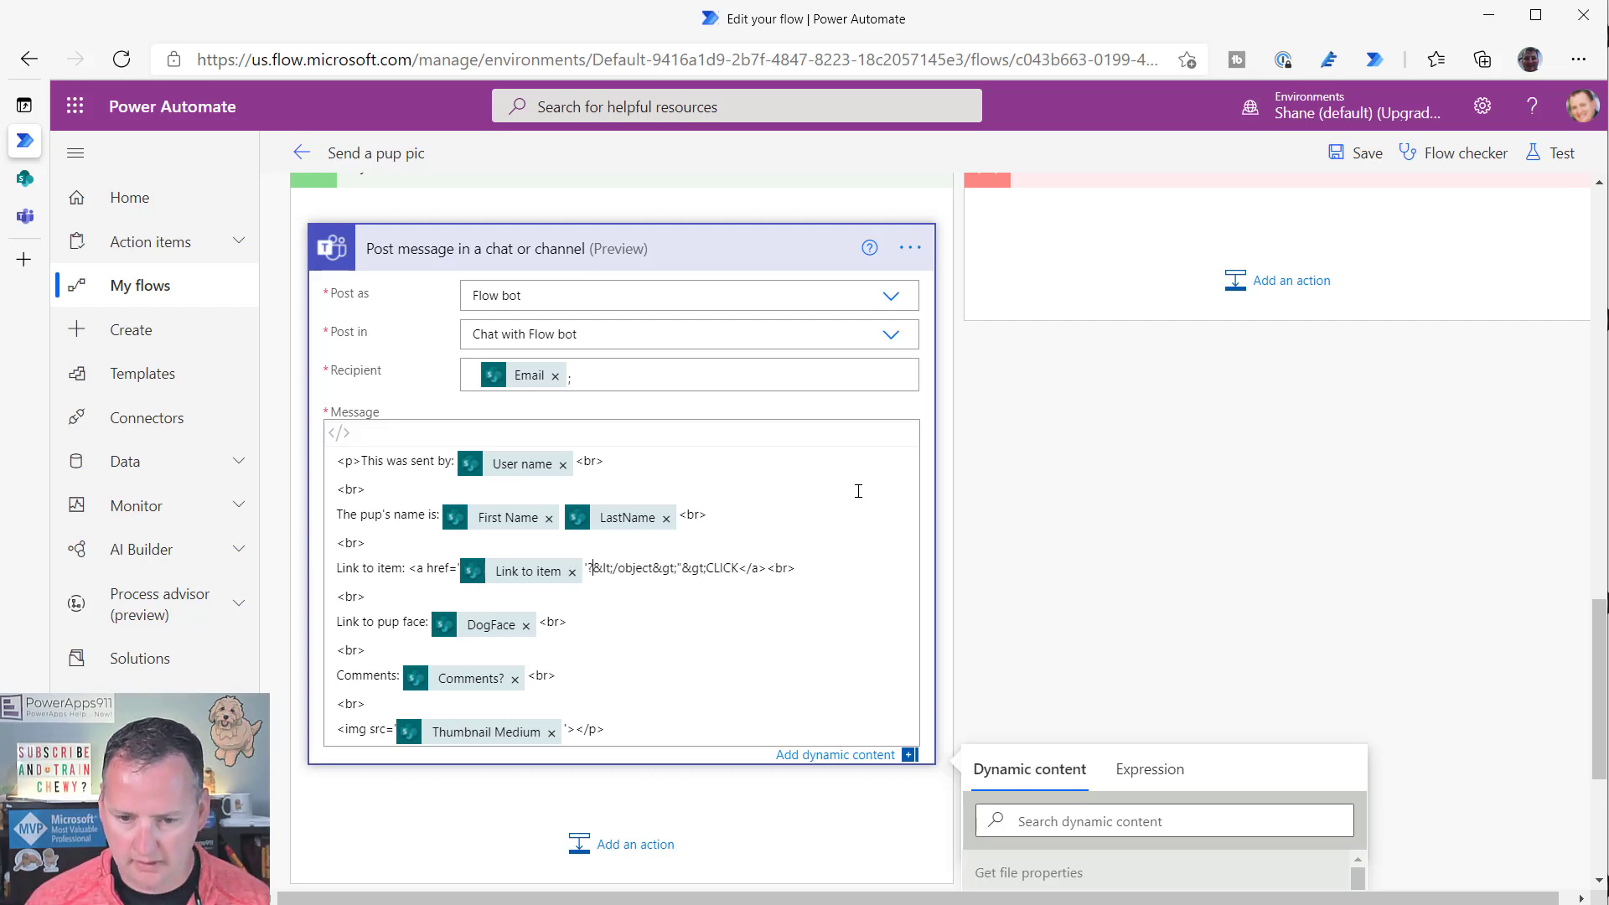
pyautogui.press('BackSpace')
pyautogui.write('>')
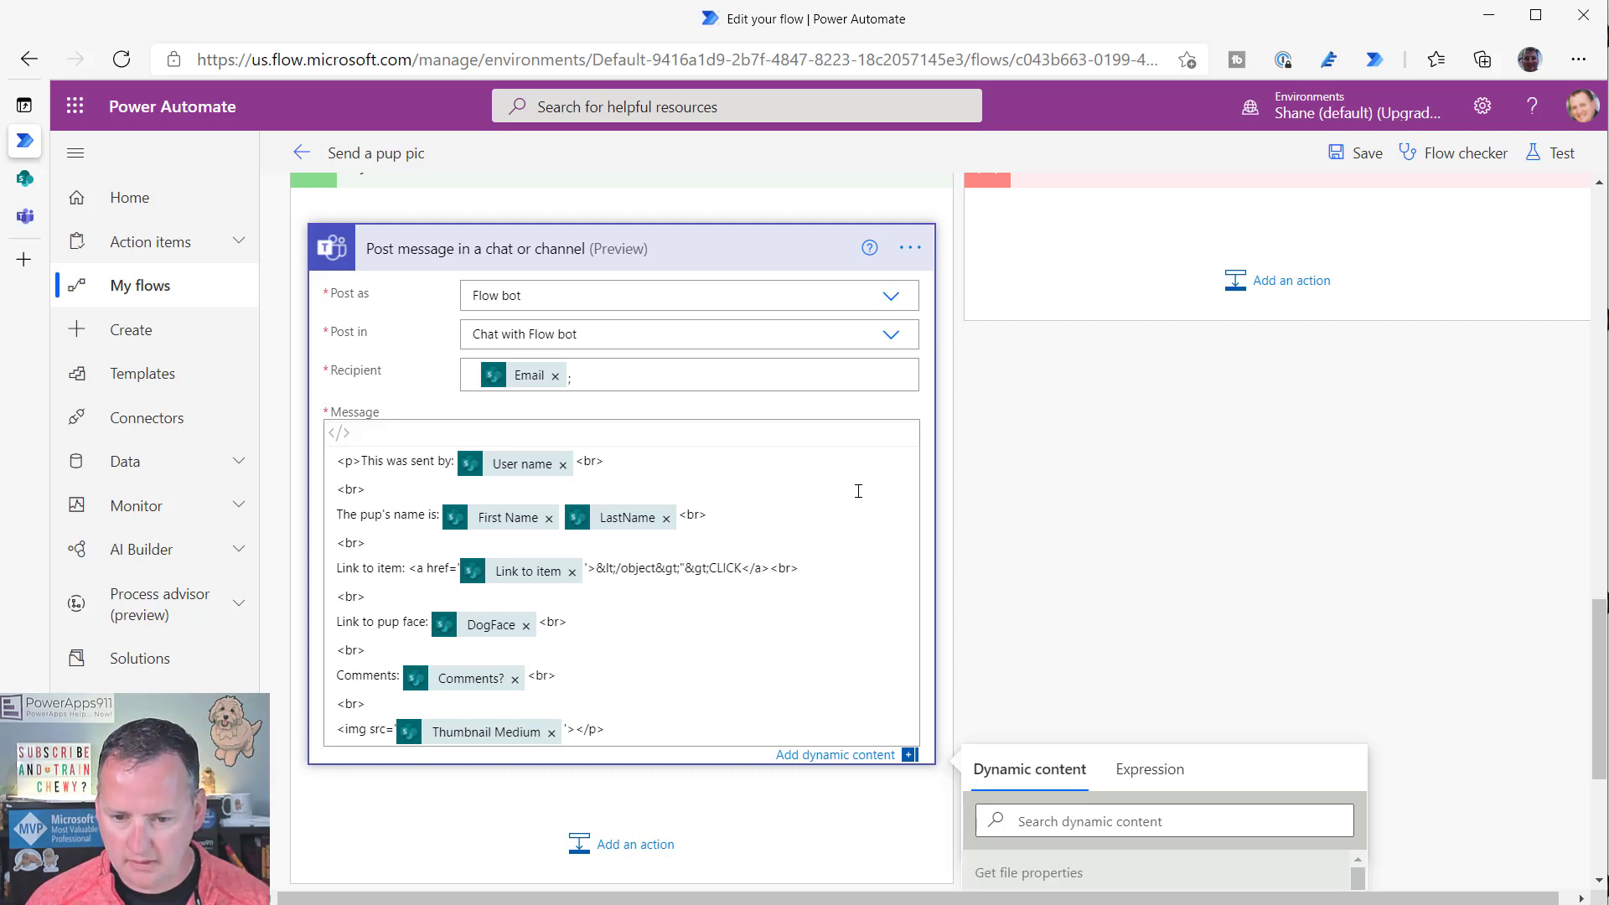
# - Delete the leftover escaped object markup between the anchor's opening tag and the word CLICK
pyautogui.hotkey('shift', 'Right')
pyautogui.press('Delete')
pyautogui.press('Delete')
pyautogui.press('Delete')
pyautogui.press('Delete')
pyautogui.press('Delete')
pyautogui.press('Delete')
pyautogui.press('Delete')
pyautogui.press('Delete')
pyautogui.press('Delete')
pyautogui.press('Delete')
pyautogui.press('Delete')
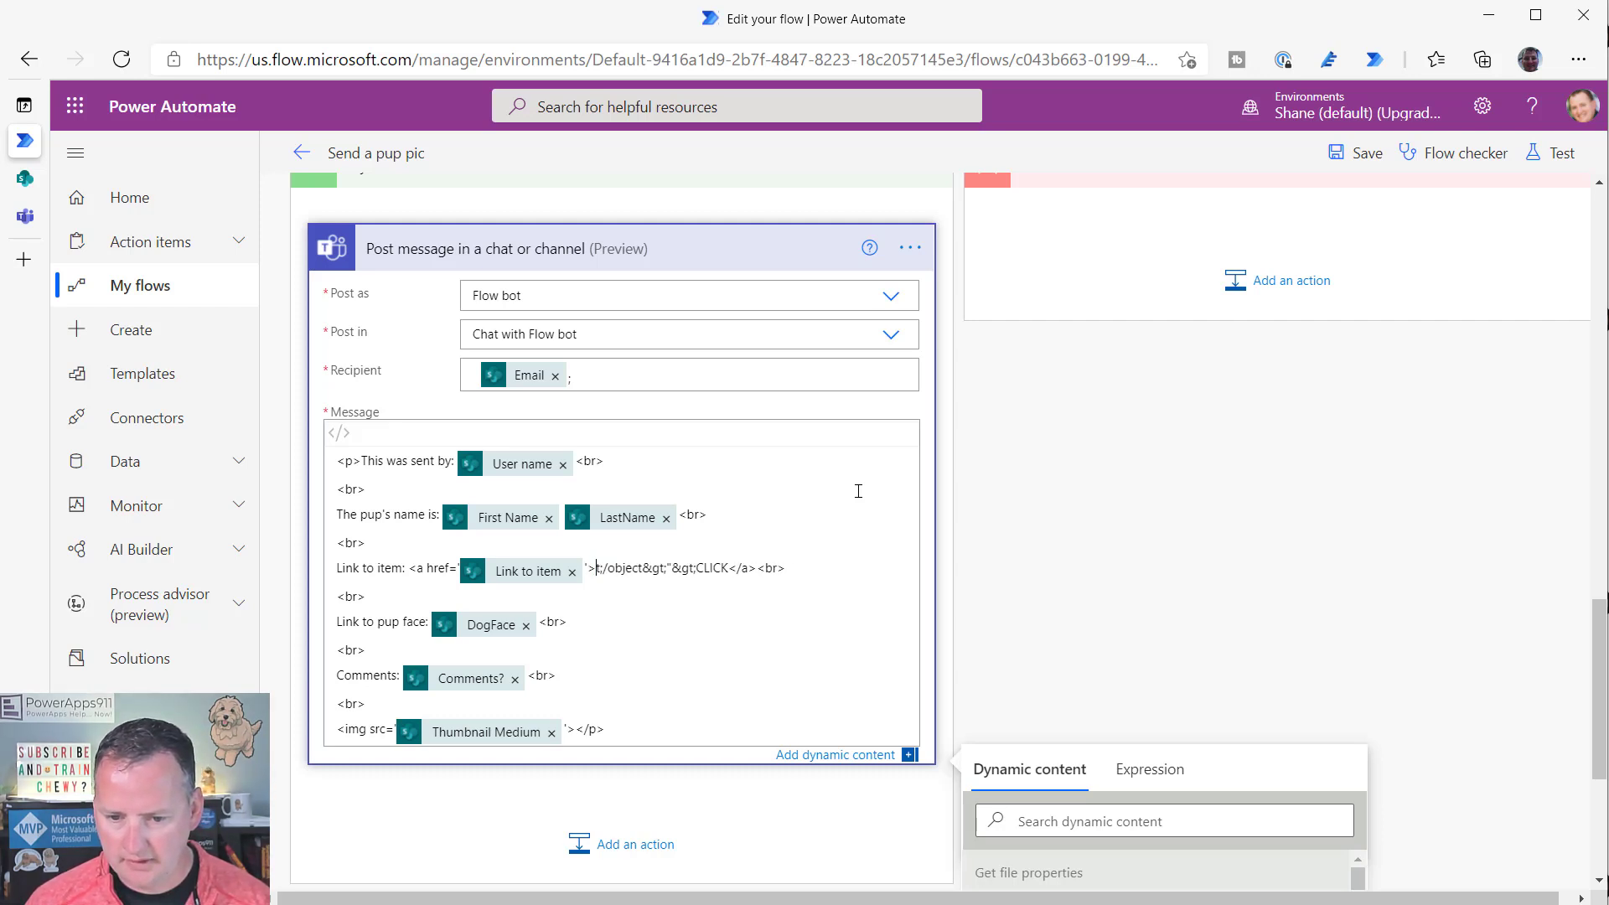
pyautogui.press('Delete')
pyautogui.press('Delete')
pyautogui.press('Delete')
pyautogui.press('Delete')
pyautogui.press('Delete')
pyautogui.press('Delete')
pyautogui.press('Delete')
pyautogui.press('Delete')
pyautogui.press('Delete')
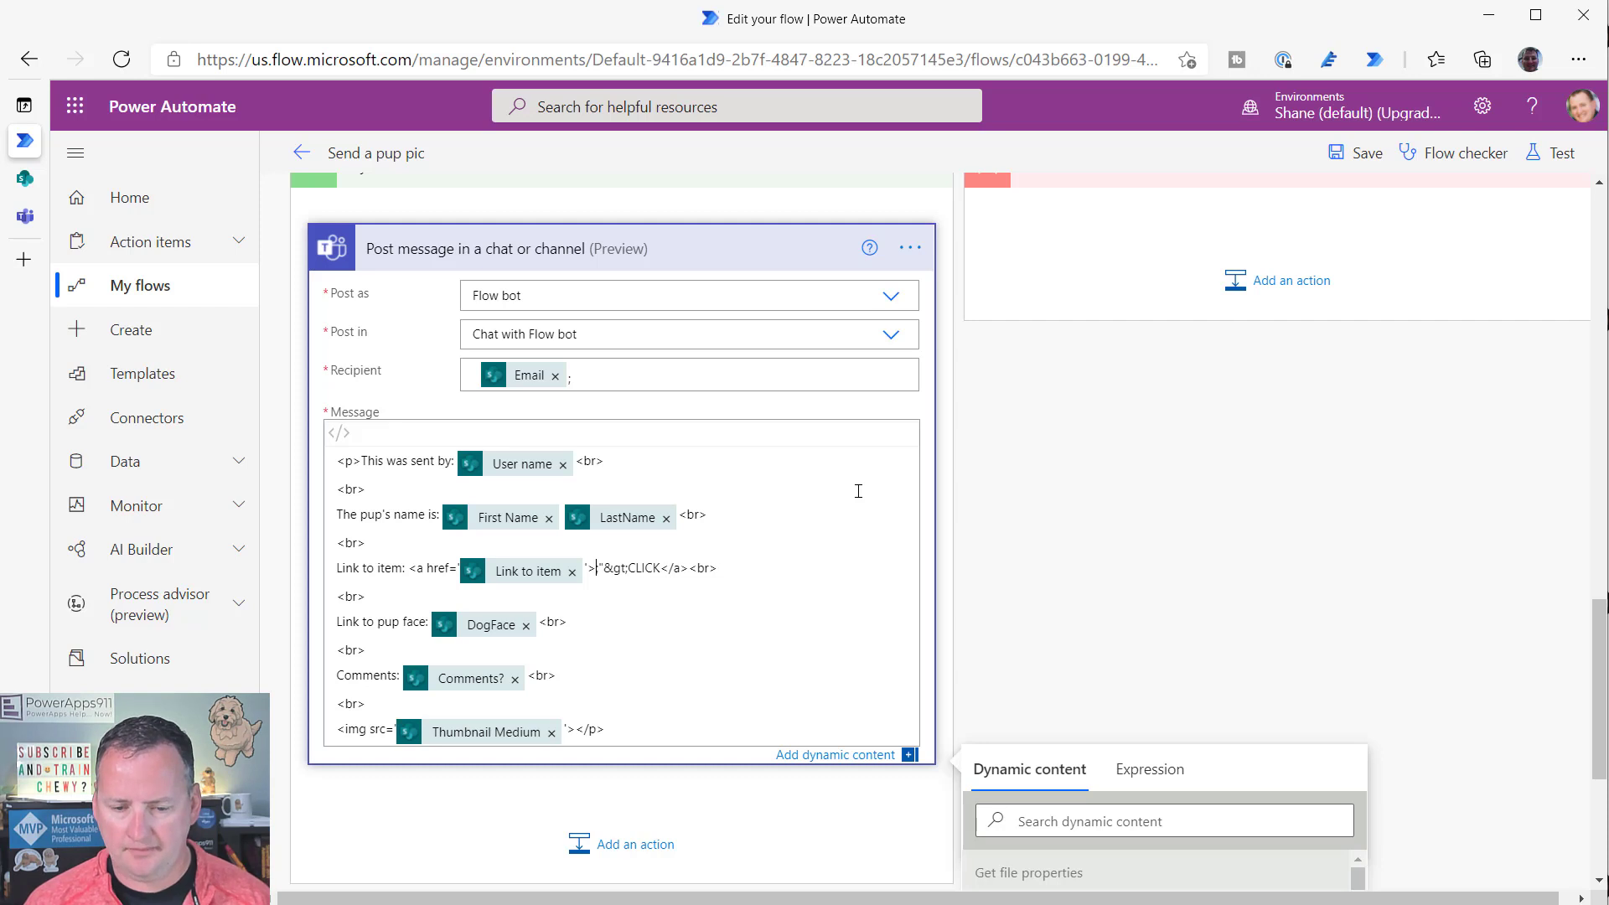